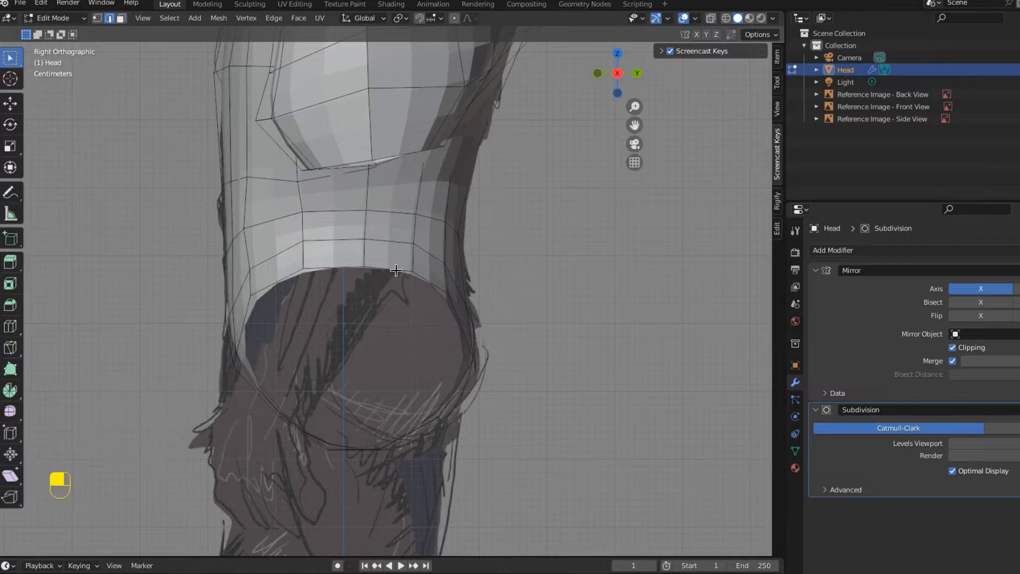
Extrude the rear upper edge of the leg opening down and backward, and rotate it to follow the side reference
left_click(396, 270)
key("e")
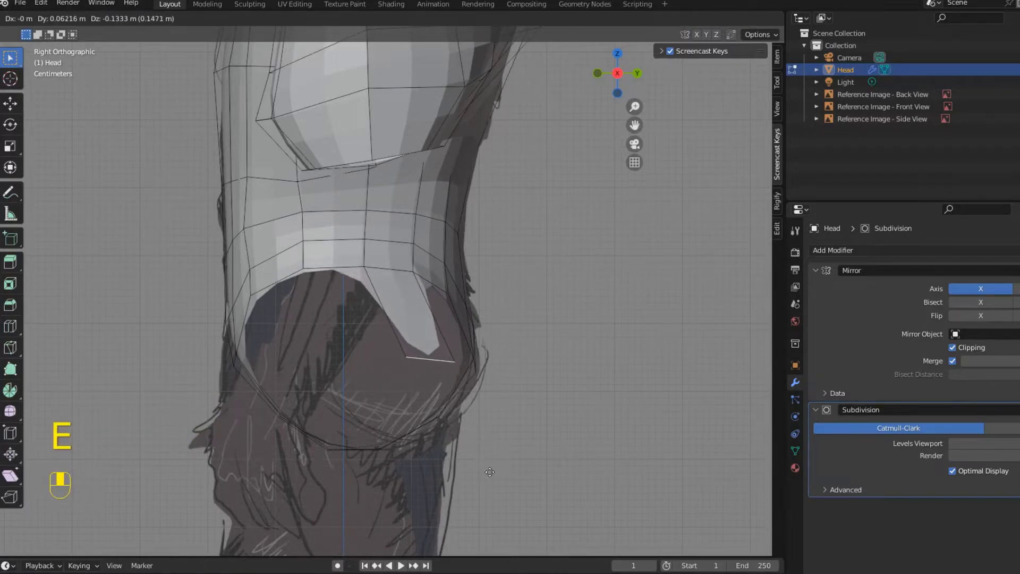
left_click(496, 475)
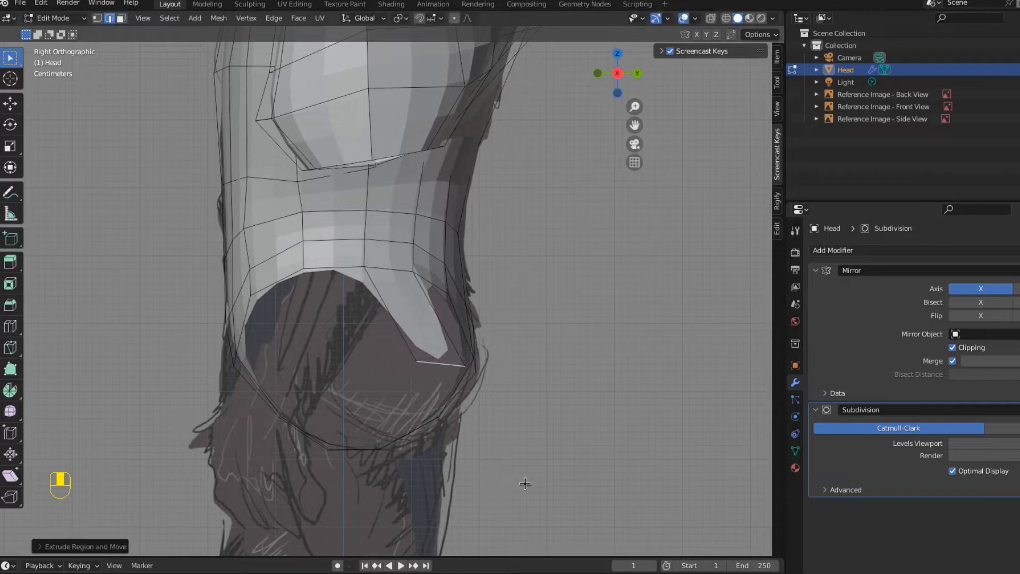
key("r")
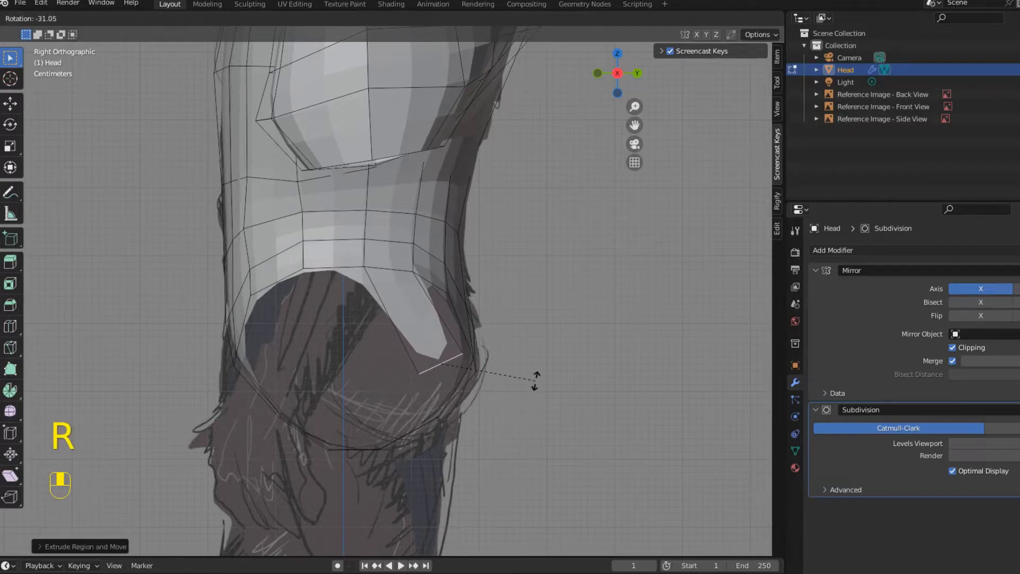
left_click(534, 383)
Move the extruded edge up and outward to the hip outline in the front reference
middle_click_drag(442, 443, 560, 437)
key("KP_1")
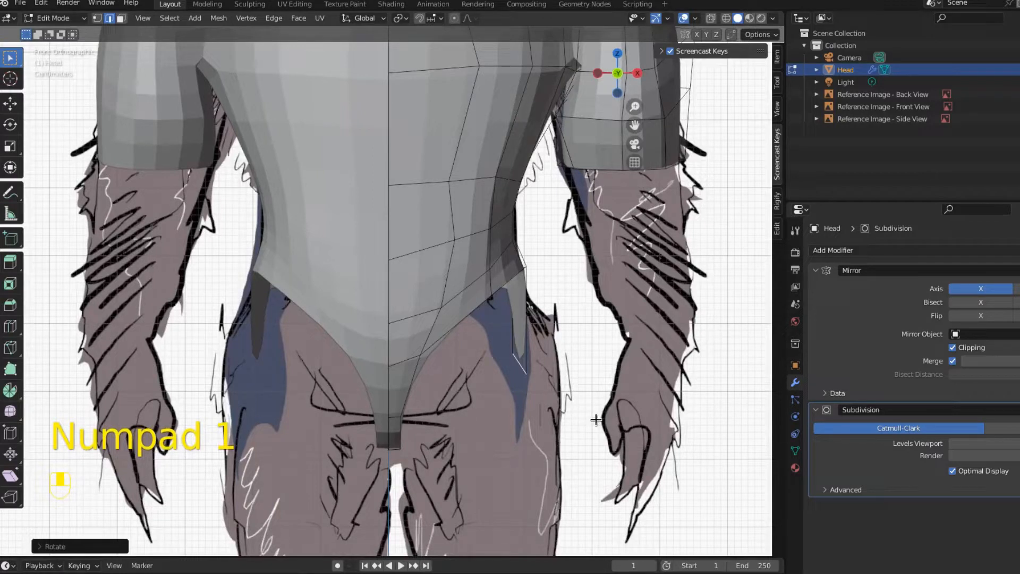
key("g")
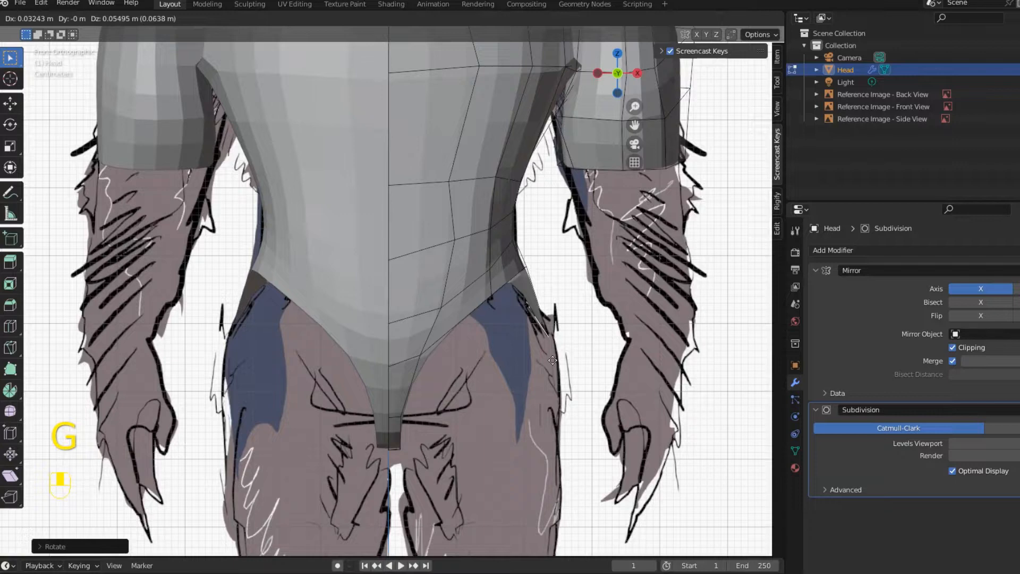
left_click(553, 360)
Lower the extruded hip edge and rotate it so the strip follows the curve of the hip from behind
key("KP_3")
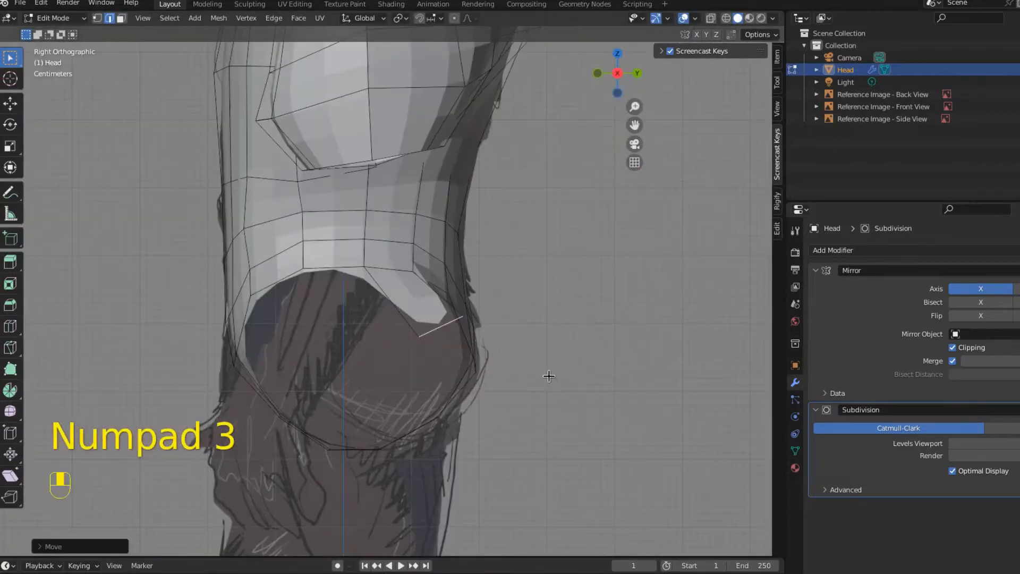
middle_click_drag(549, 375, 265, 406)
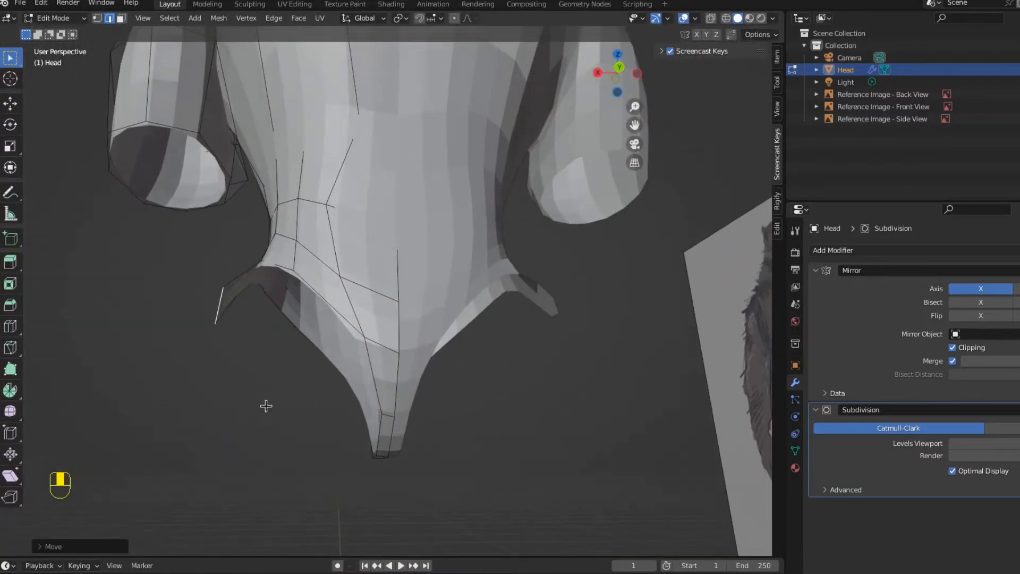
key("g")
left_click(350, 482)
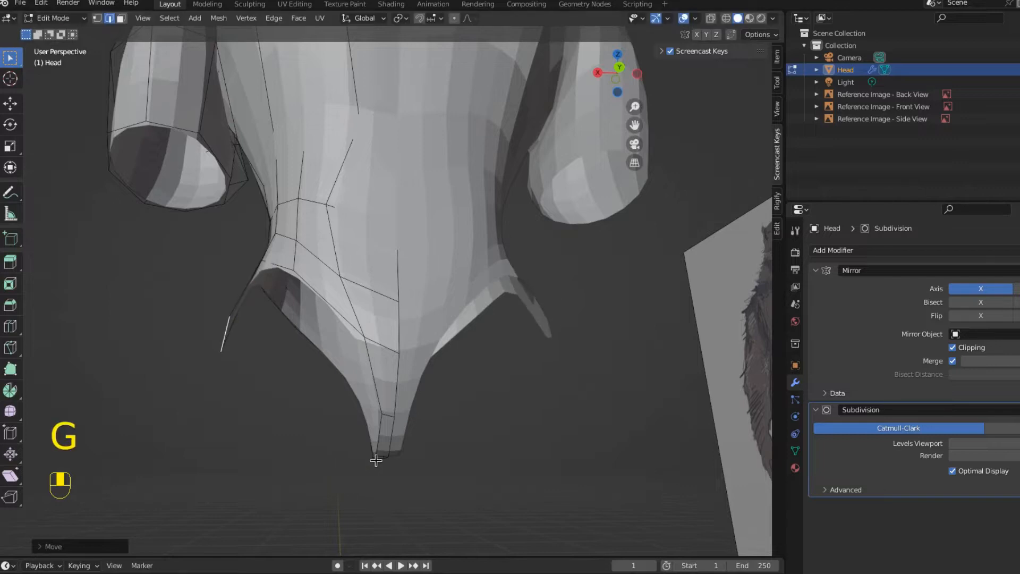
key("r")
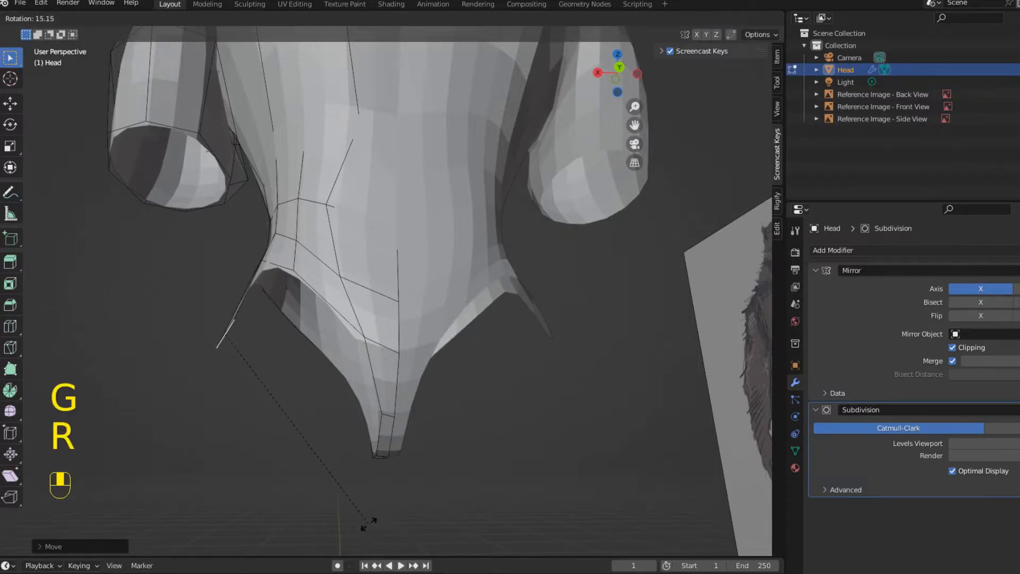
left_click(379, 468)
Extrude the hip strip's end edge again, down and inward toward the crotch
middle_click_drag(379, 467, 473, 481)
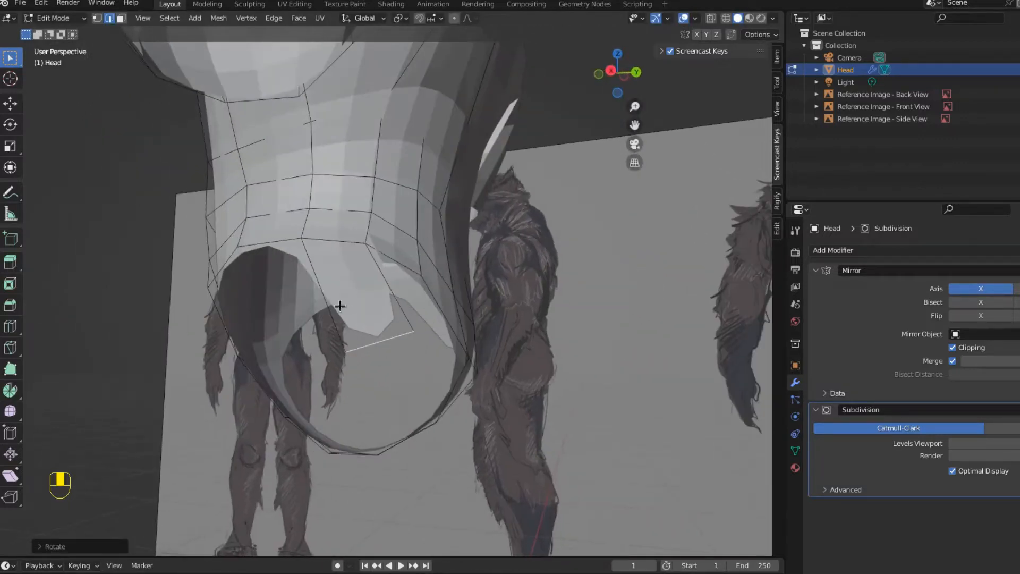
middle_click_drag(405, 382, 419, 419)
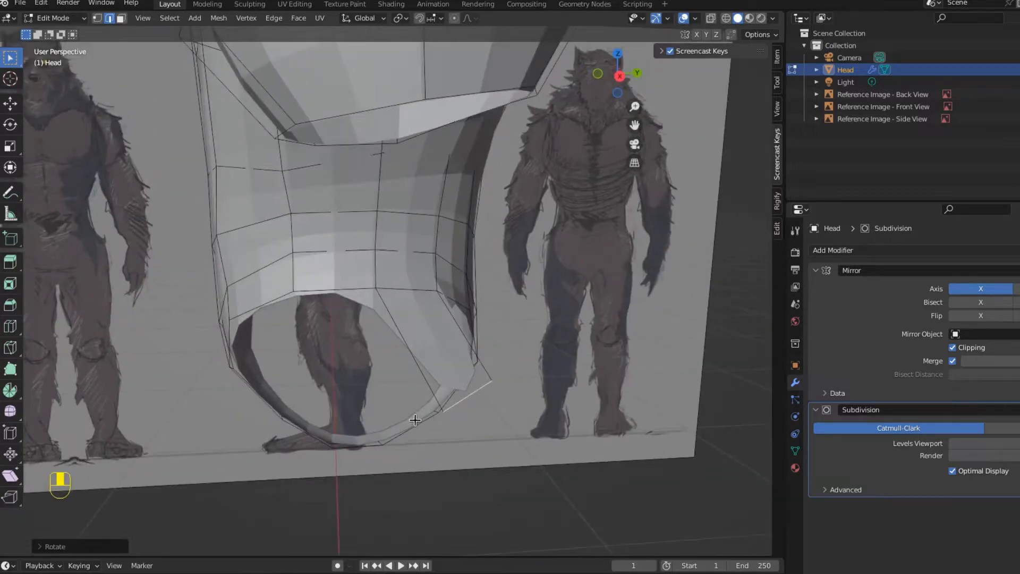
key("KP_3")
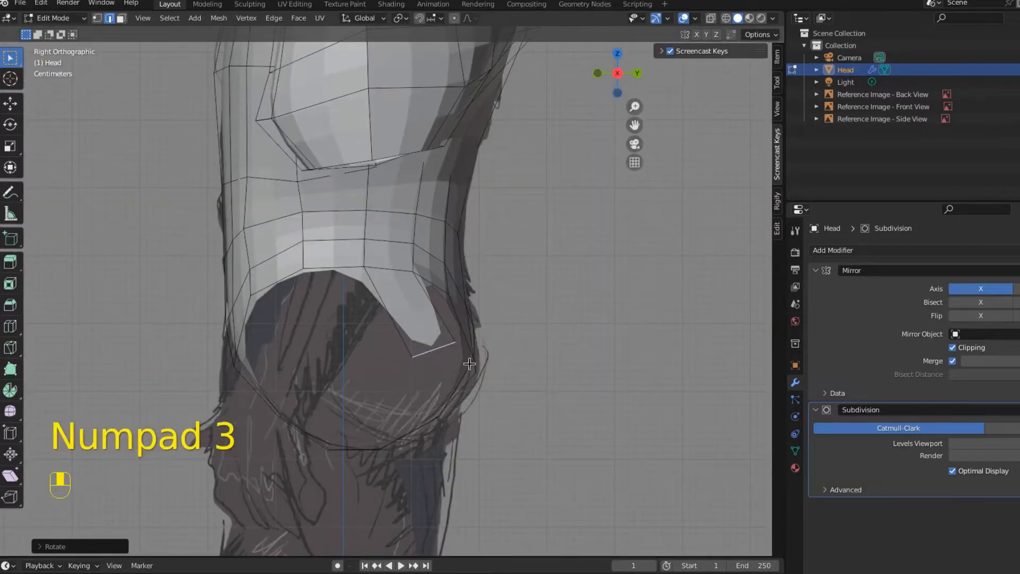
middle_click_drag(503, 396, 573, 359)
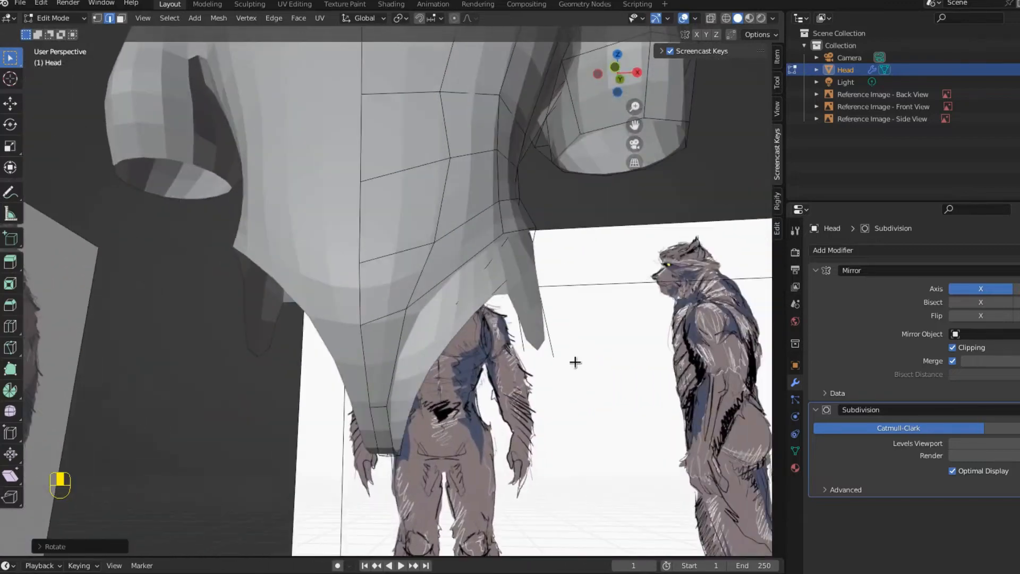
key("e")
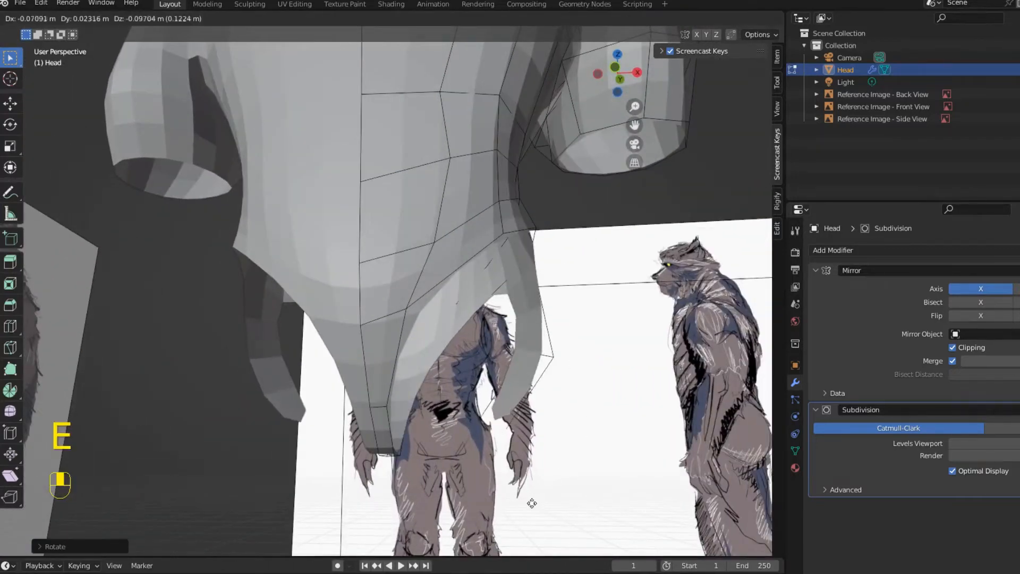
left_click(528, 499)
Bridge the strip's end edge to the side edge of the crotch piece with a new face
middle_click_drag(528, 501, 346, 437)
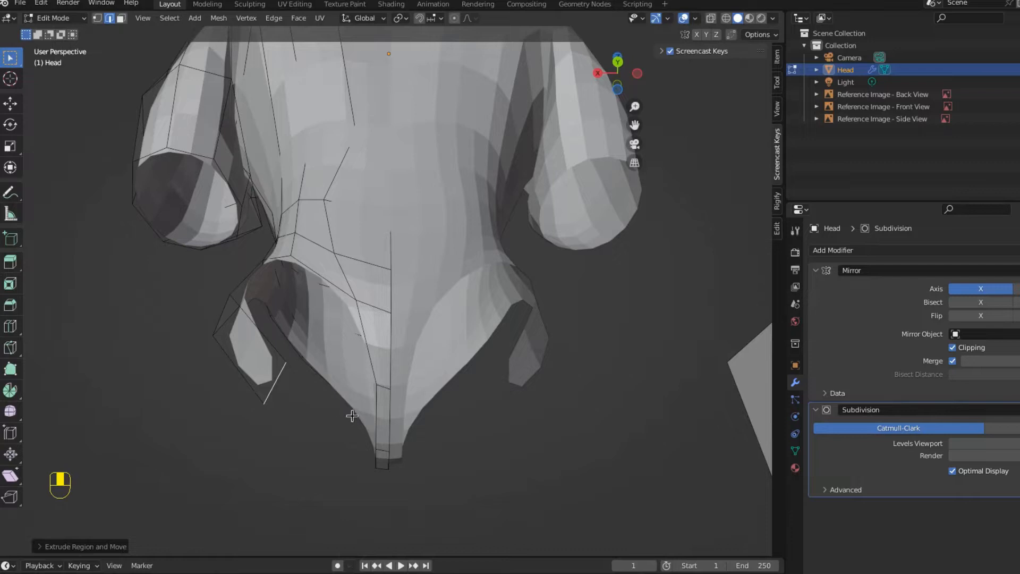
key("shift")
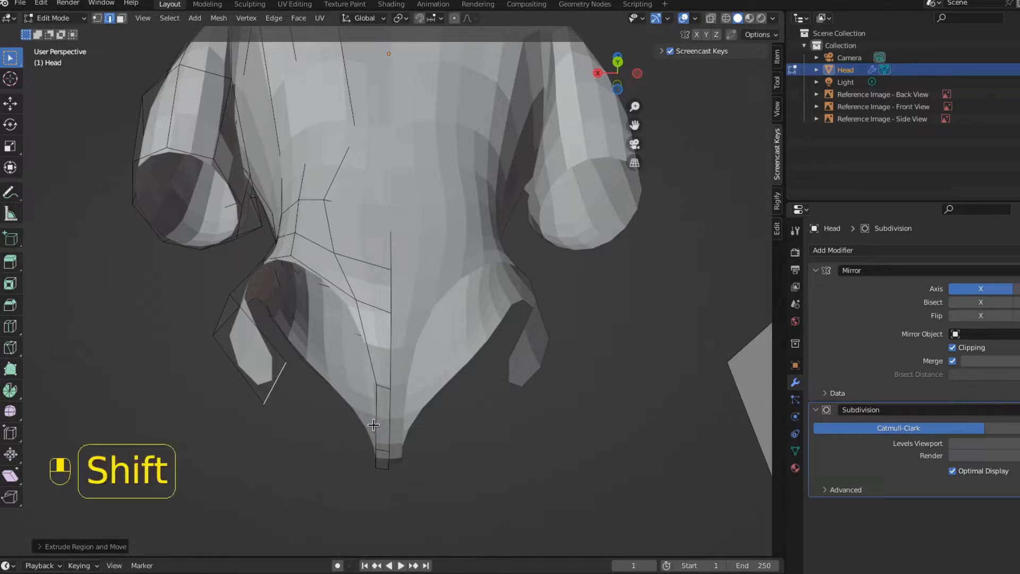
left_click(376, 420, "shift")
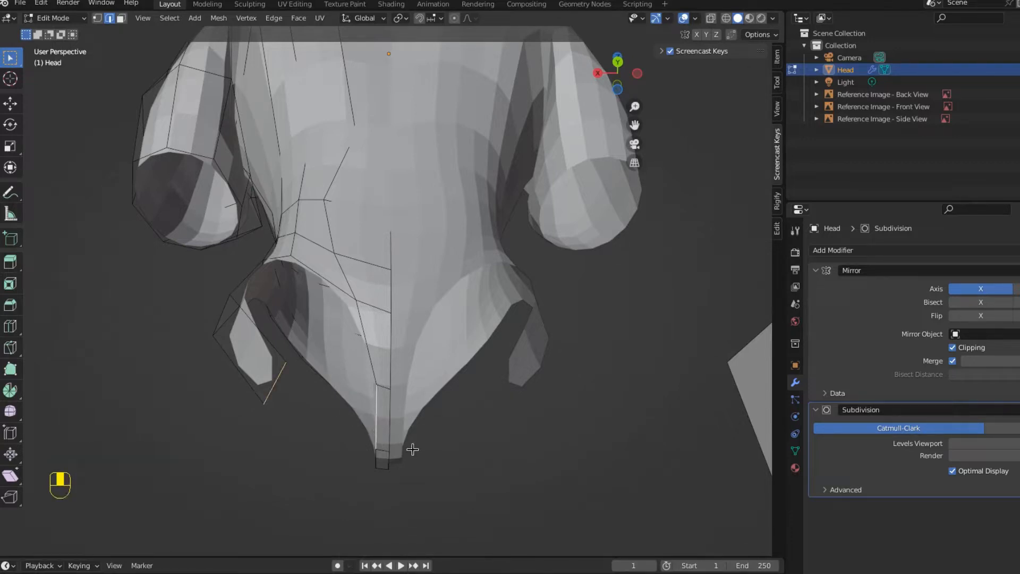
key("f")
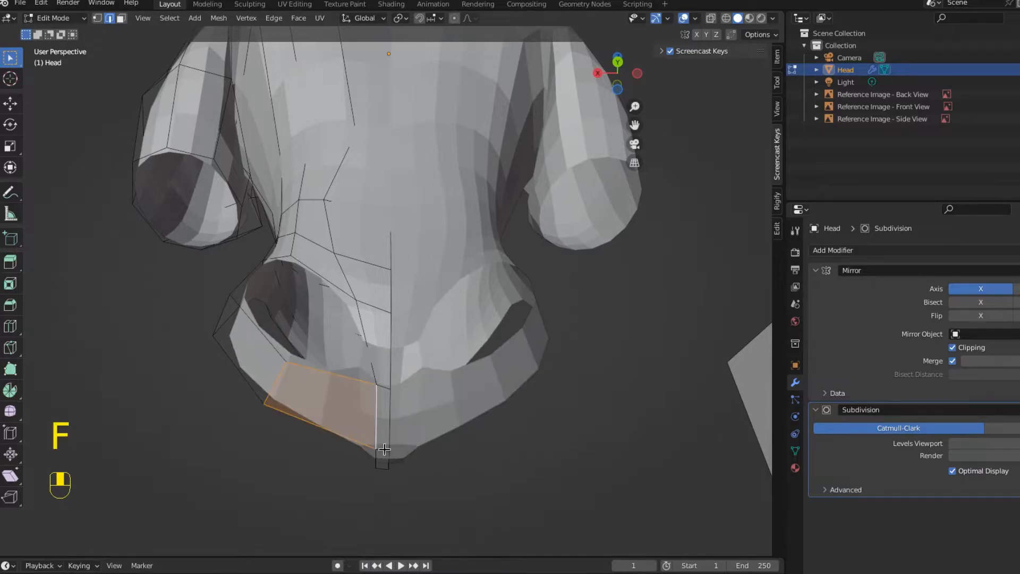
Fill the inner part of the buttock gap with a face between the lower back, crotch piece and new strip
middle_click_drag(384, 449, 351, 331)
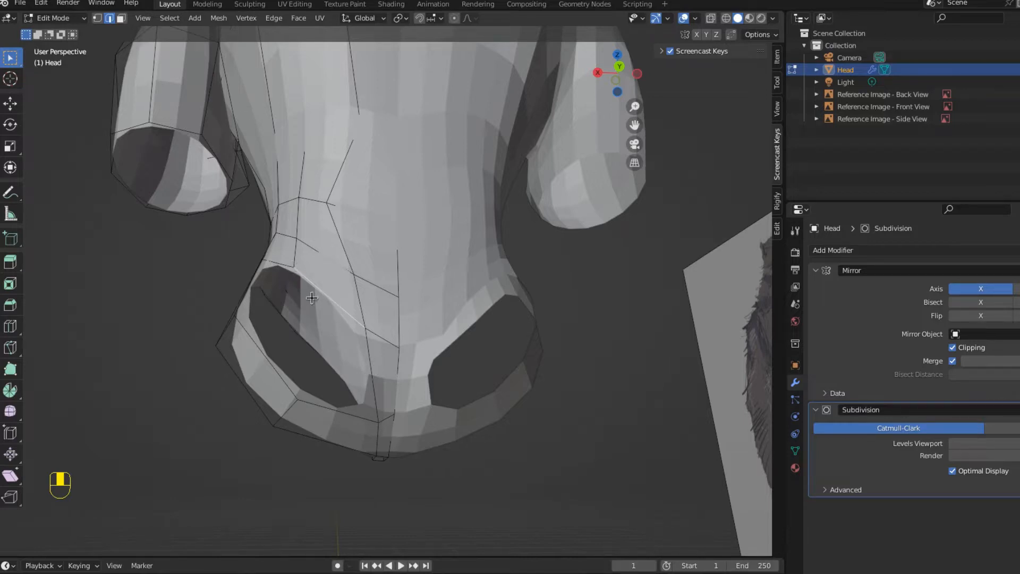
left_click(372, 378, "shift")
left_click(340, 411, "shift")
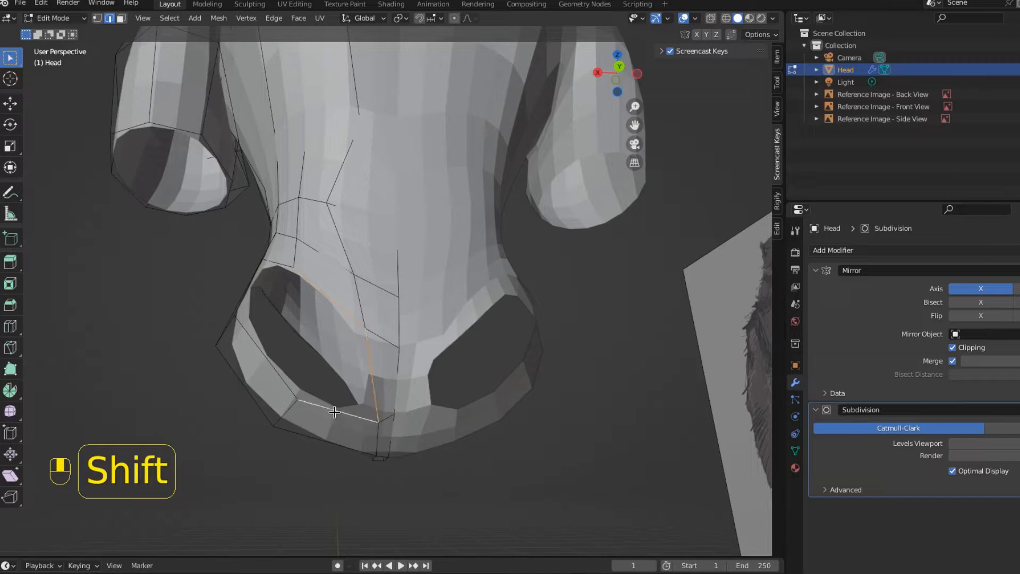
key("f")
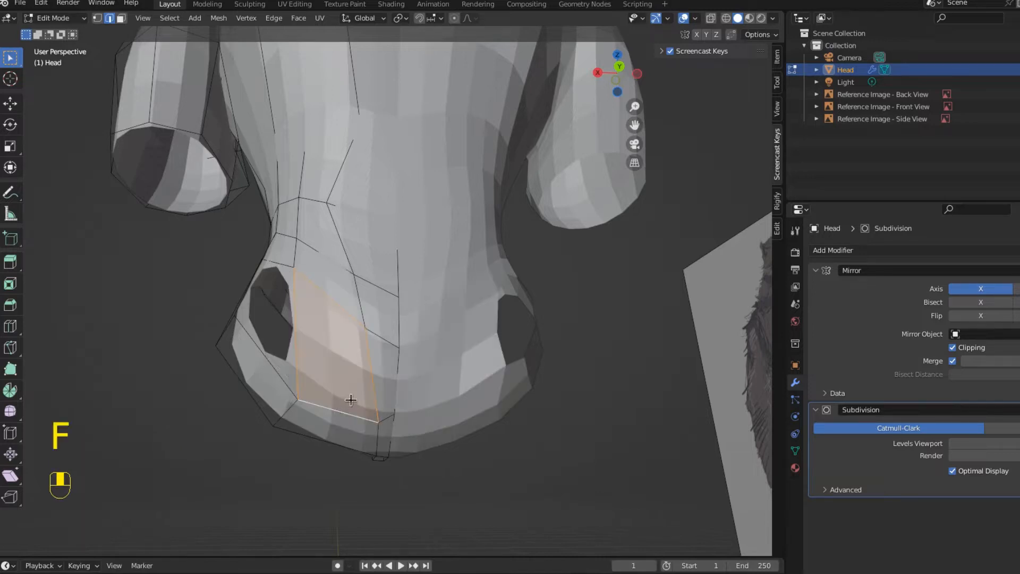
Fill the remaining outer buttock hole with a face from its four surrounding edges
middle_click_drag(354, 441, 375, 376)
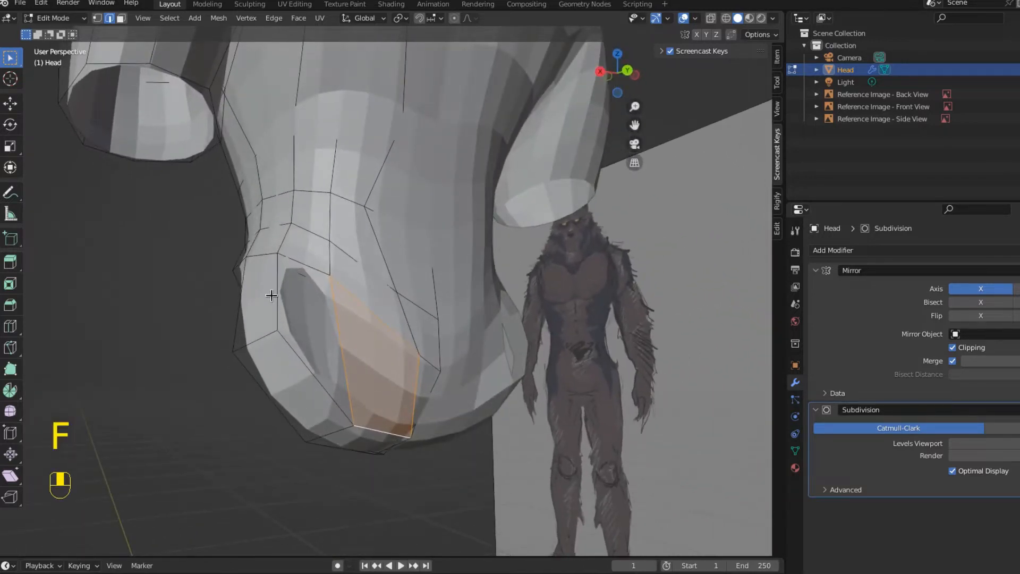
left_click(288, 278)
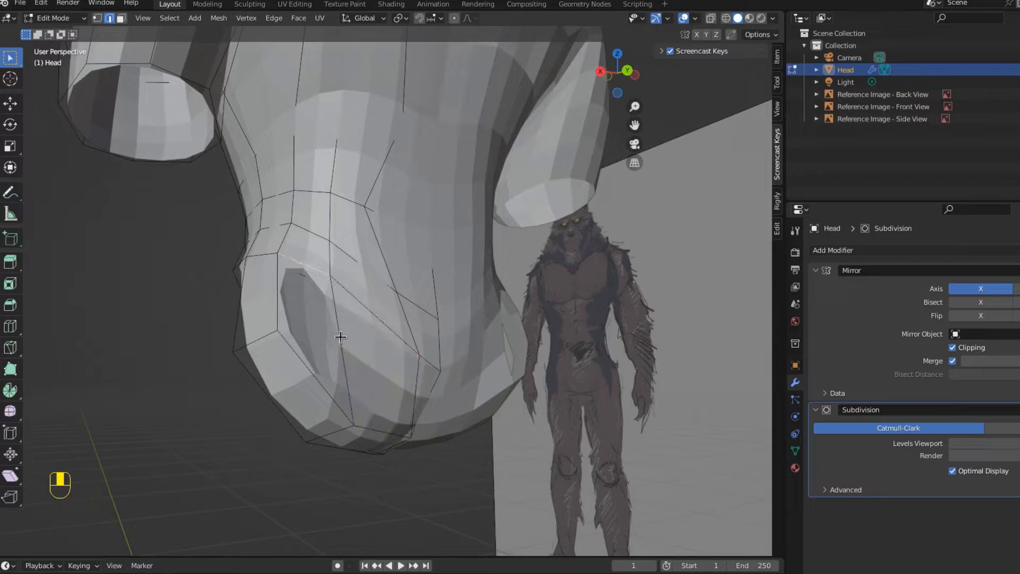
left_click(340, 340, "shift")
left_click(297, 352, "shift")
left_click(275, 303, "shift")
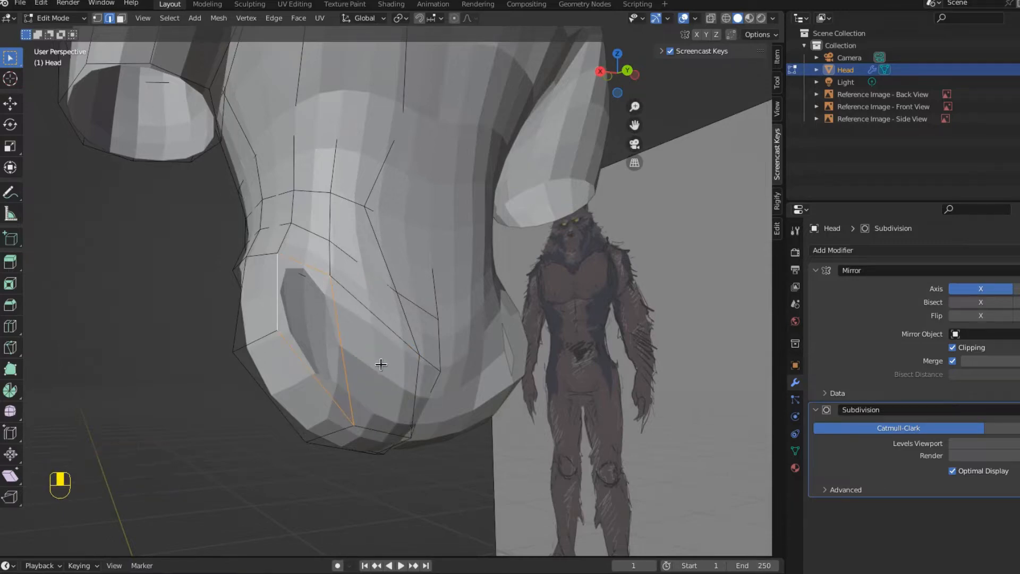
key("f")
Add a centred loop cut running across the new buttock faces
middle_click_drag(417, 455, 333, 389)
key("ctrl+r")
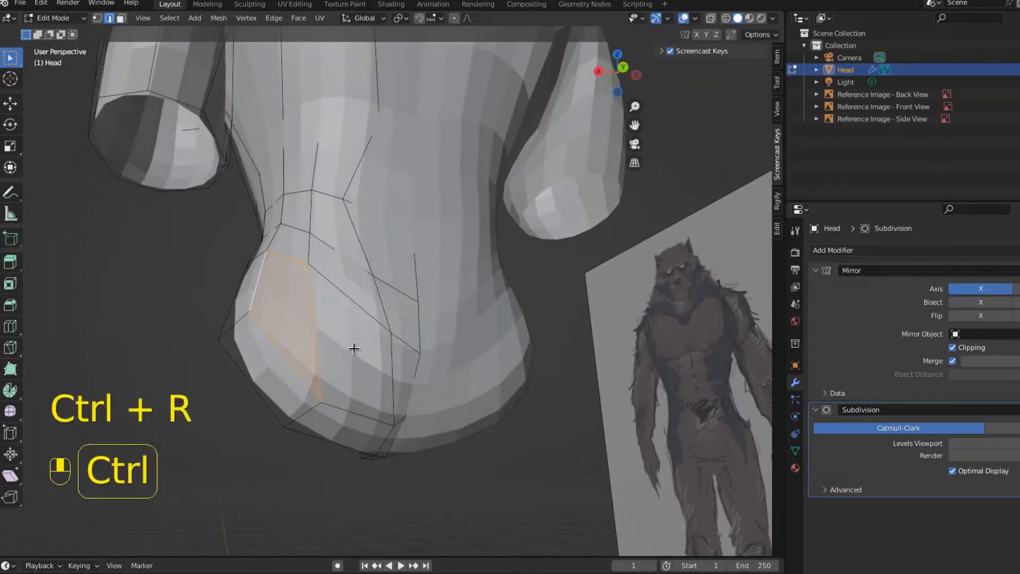
left_click(330, 332)
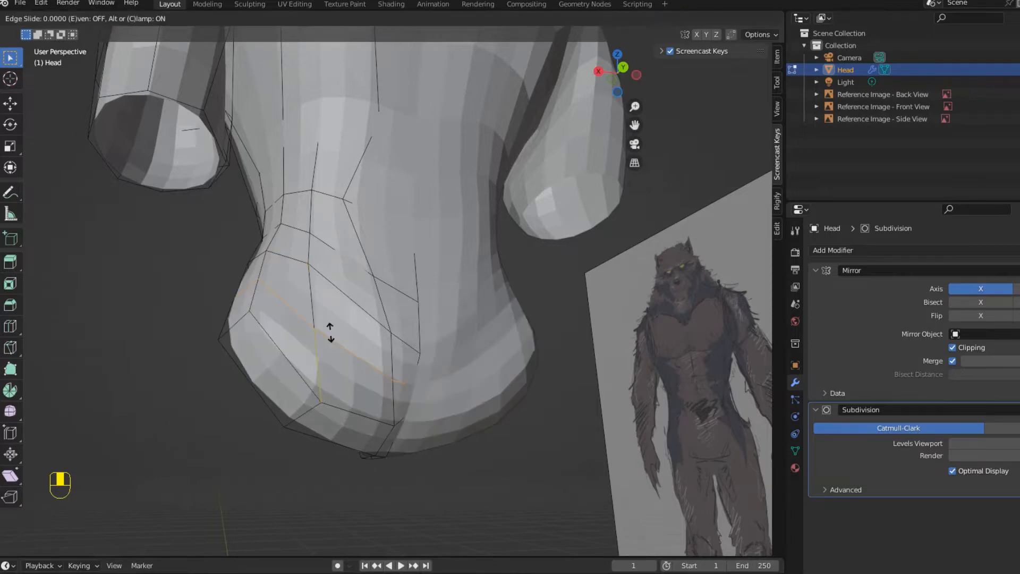
right_click(329, 332)
Raise the loop cut's middle buttock vertex in side view with proportional editing enabled
left_click(97, 18)
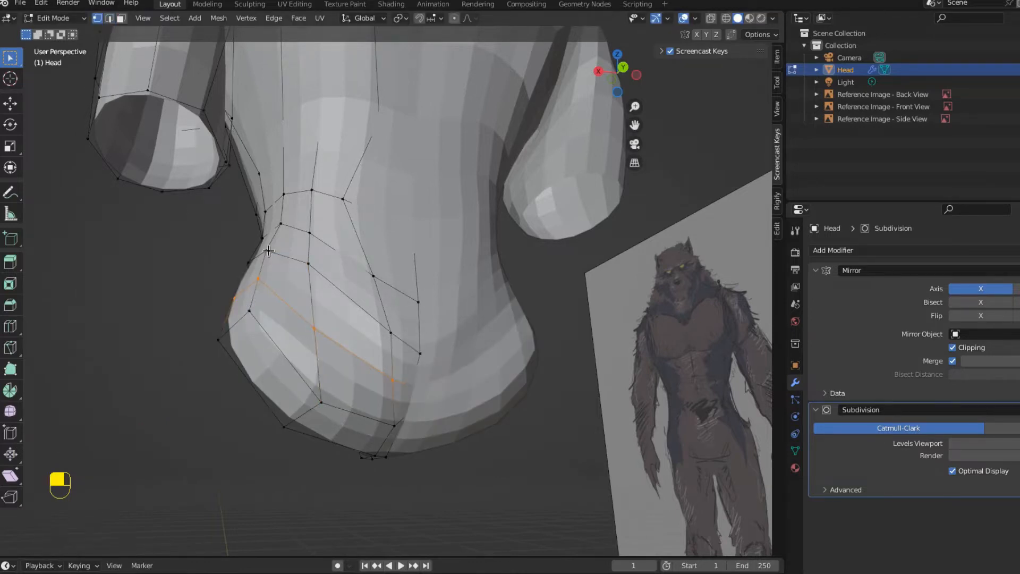
left_click(382, 371)
left_click(330, 328)
left_click(454, 18)
key("KP_3")
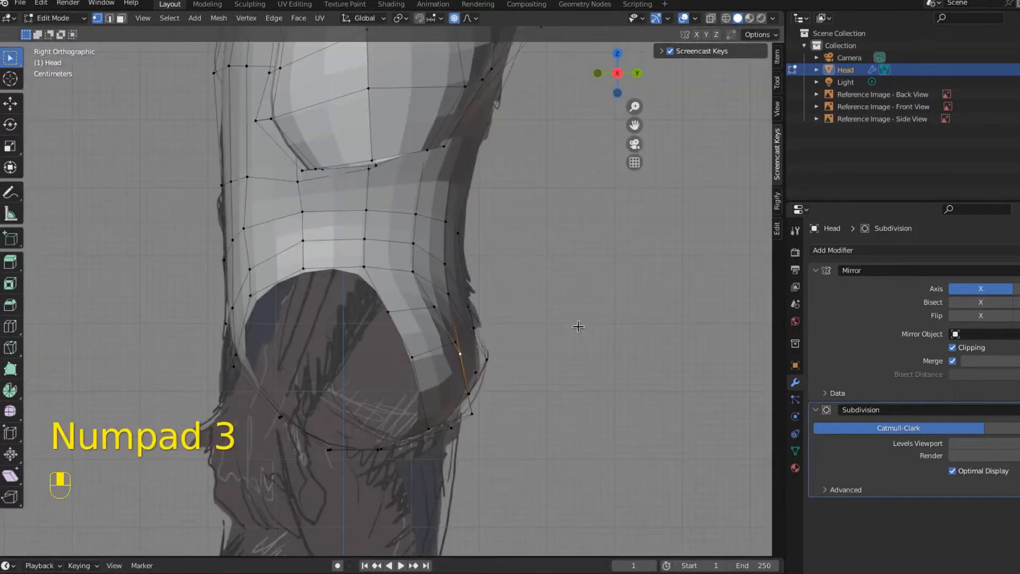
key("g")
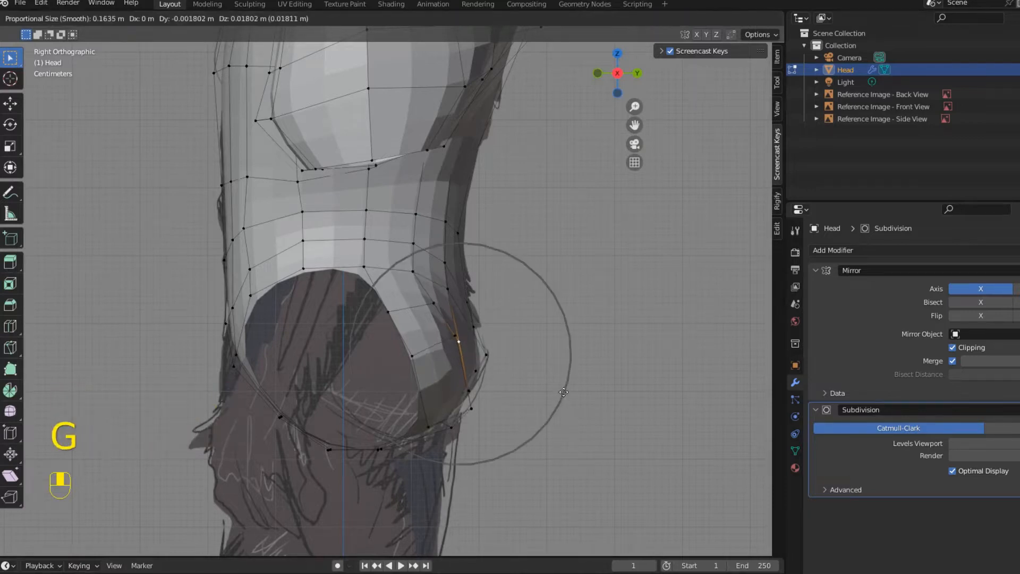
left_click(557, 357)
Move the hip vertex slightly outward and up in front view to round out the hip
key("KP_1")
key("g")
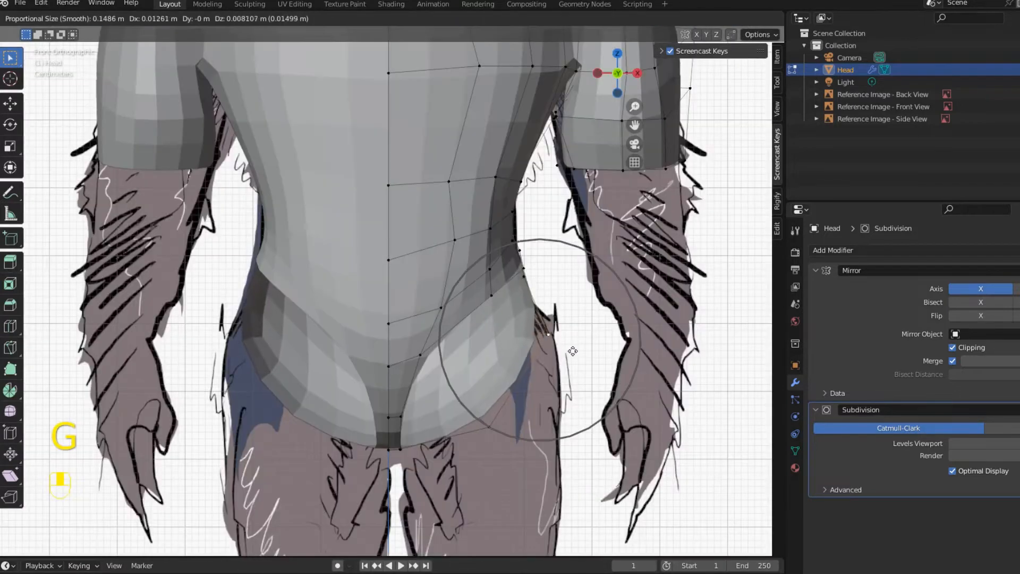
left_click(569, 348)
Move the outer hip vertex outward in back view with proportional editing to follow the reference hip outline
middle_click_drag(574, 402, 490, 354)
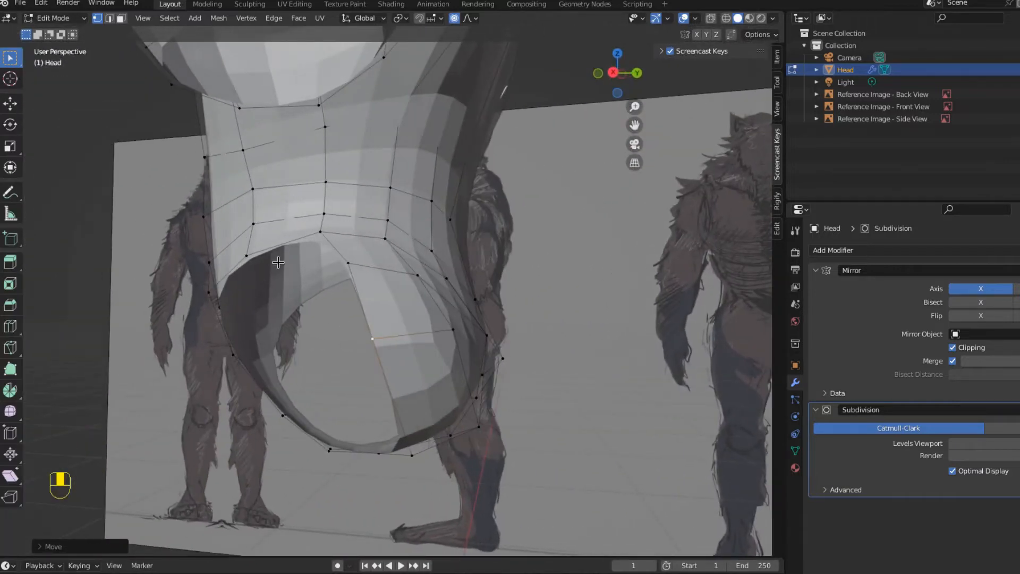
key("KP_3")
key("KP_1")
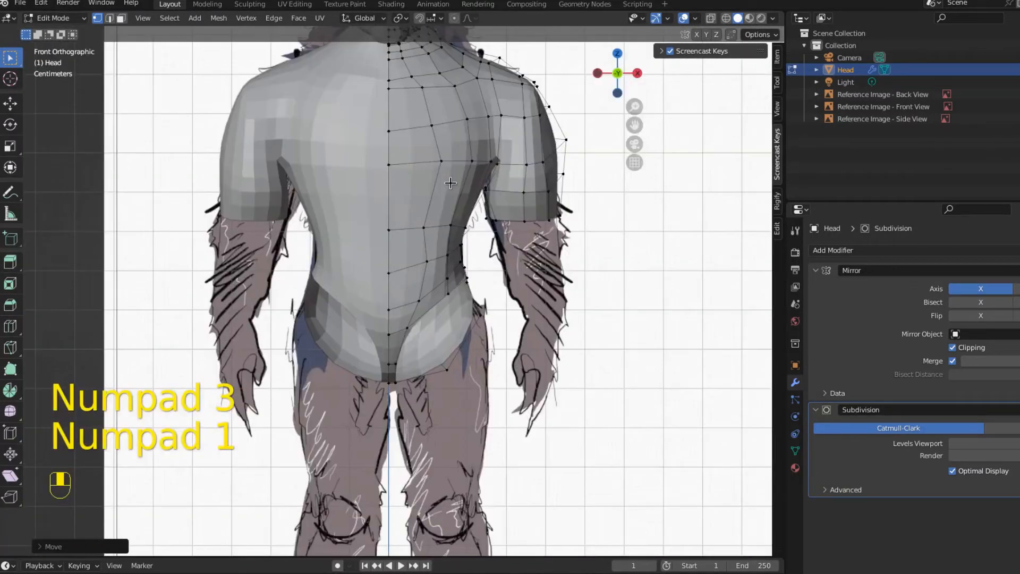
key("ctrl+KP_1")
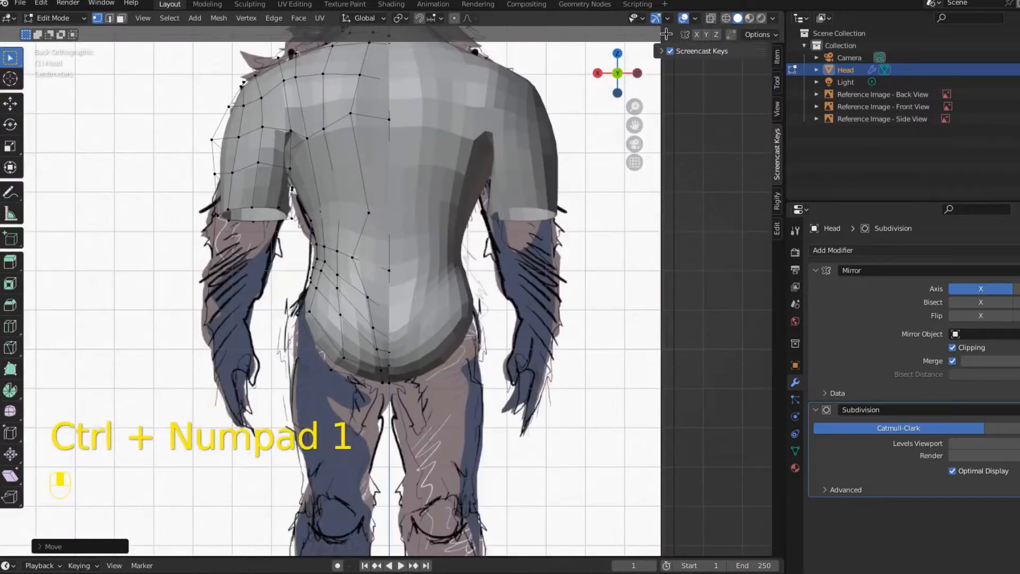
left_click(725, 20)
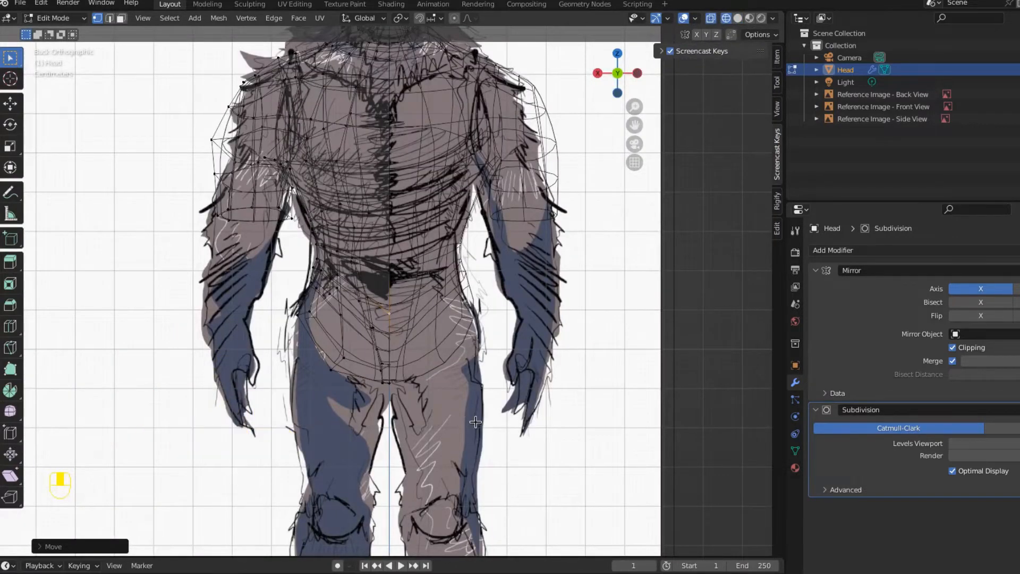
scroll(319, 354, "up", 2)
key("shift+z")
key("g")
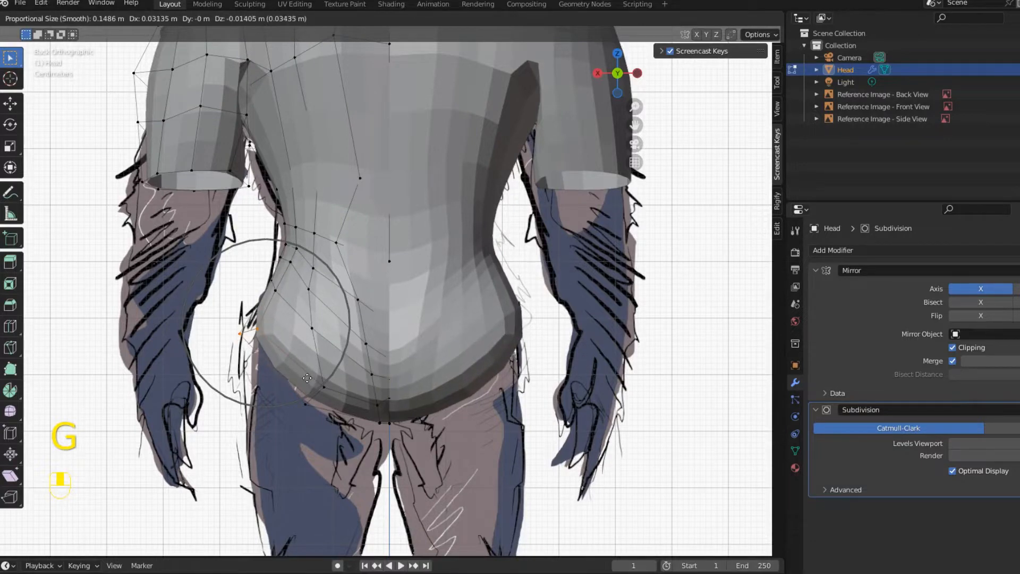
left_click(304, 384)
Select the lower outer buttock vertices and move them outward in back view with proportional editing
left_click_drag(297, 381, 352, 426)
key("g")
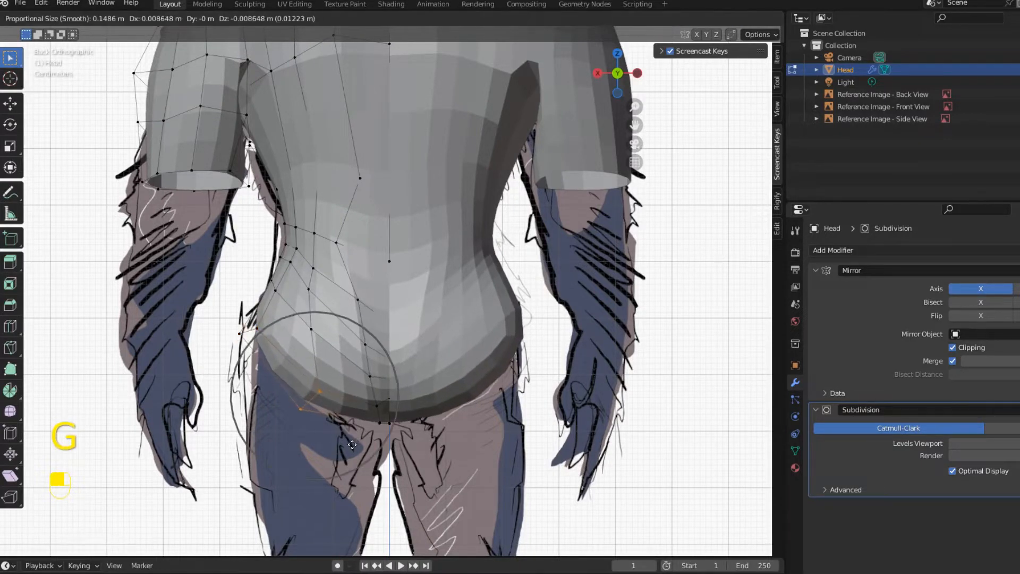
left_click(319, 425)
Smooth the edge loop around the leg opening with LoopTools Relax
middle_click_drag(319, 425, 443, 287)
key("KP_1")
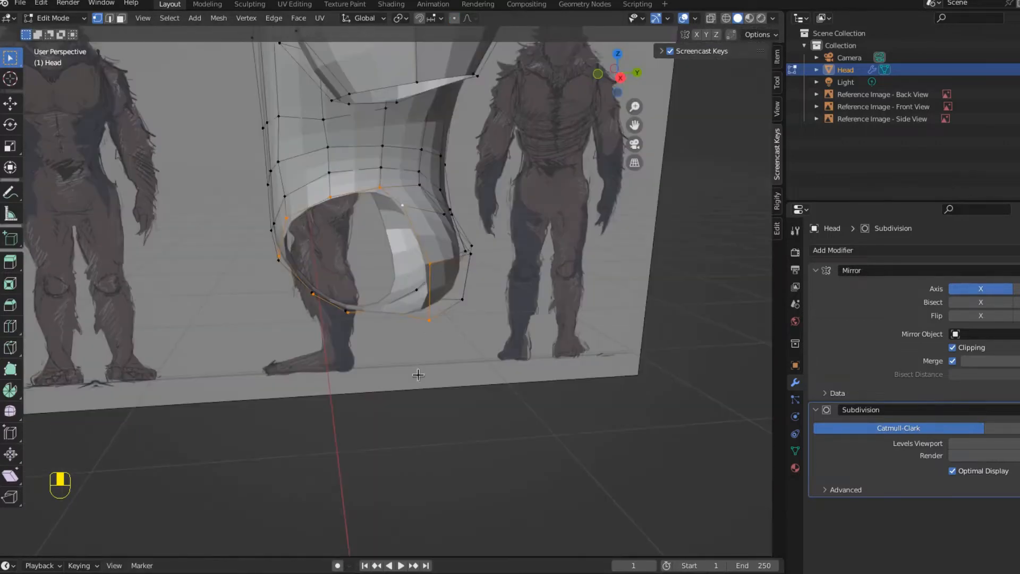
middle_click_drag(409, 390, 467, 342)
right_click(531, 273)
mouse_move(518, 257)
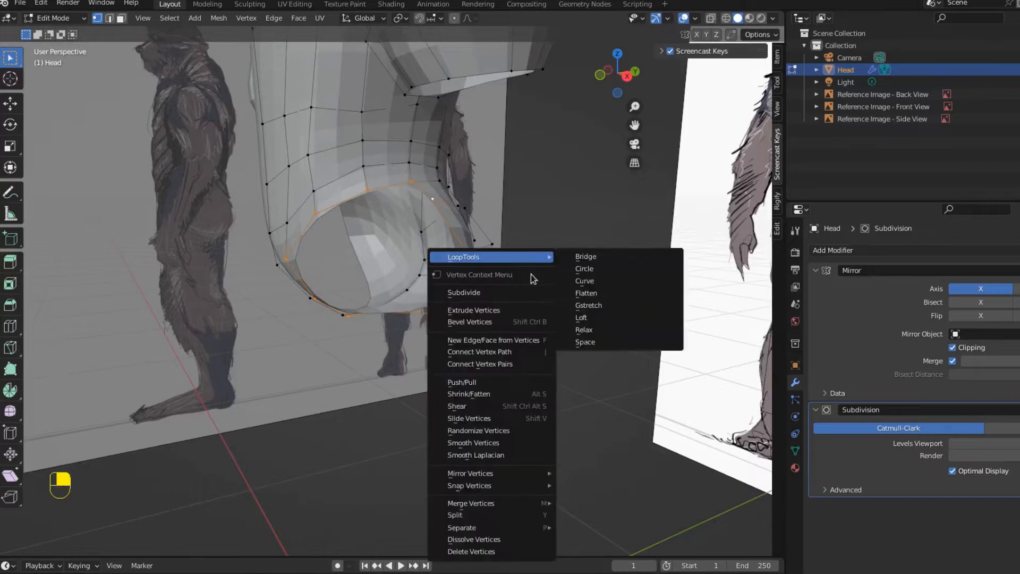
left_click(597, 329)
Extrude the relaxed leg opening loop about 0.2 m down and slightly outward in front view to form the upper thigh
middle_click_drag(460, 381, 543, 386)
key("KP_1")
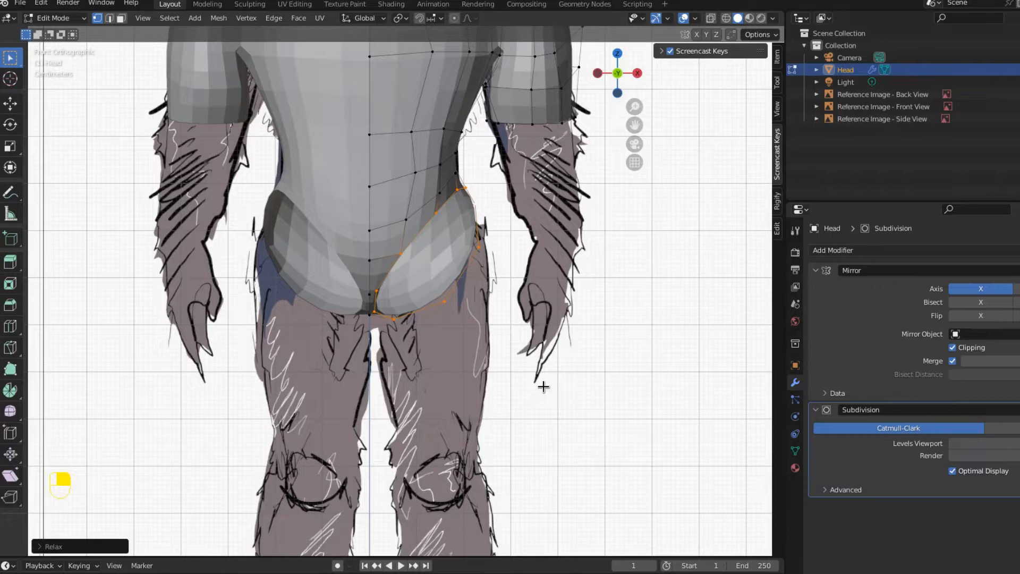
key("KP_3")
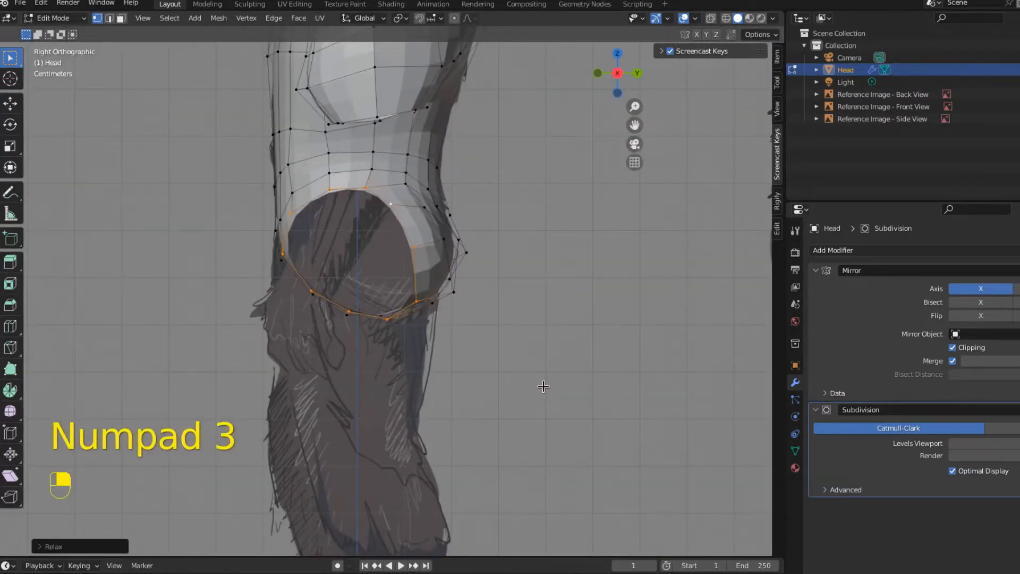
key("KP_1")
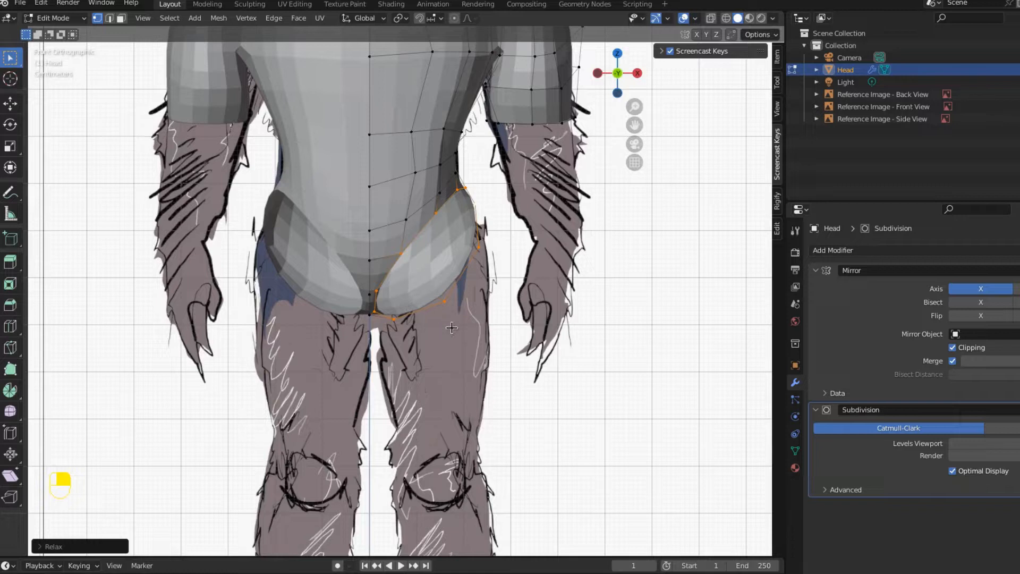
key("e")
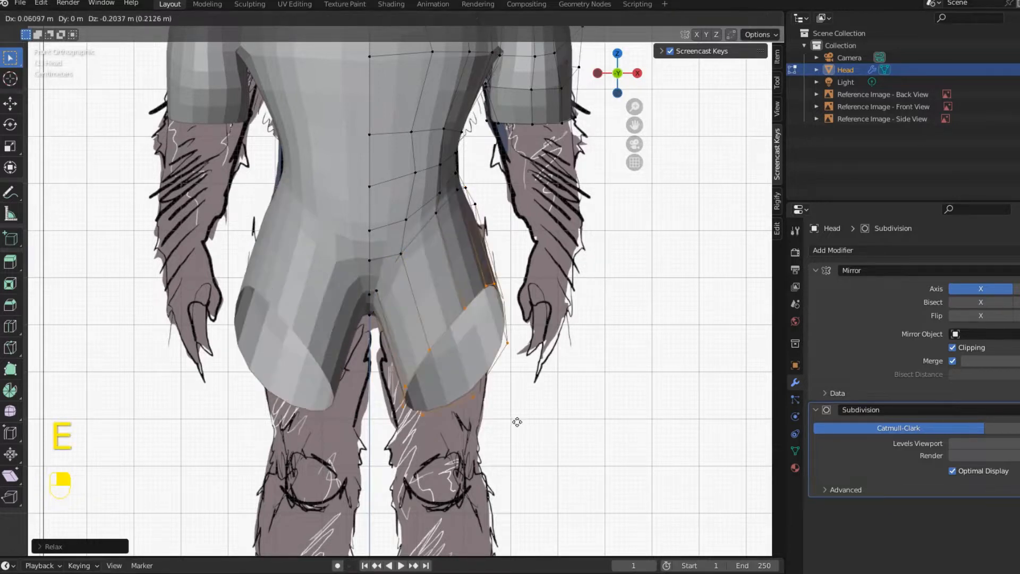
left_click(501, 406)
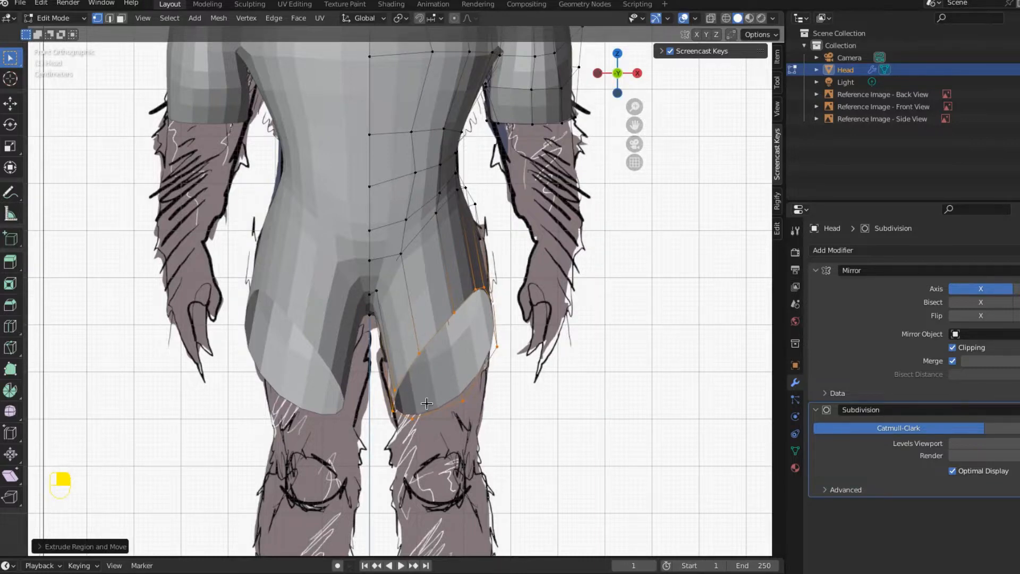
Flatten the extruded thigh loop by scaling it to 0 along the Z axis
key("KP_3")
key("KP_1")
key("s")
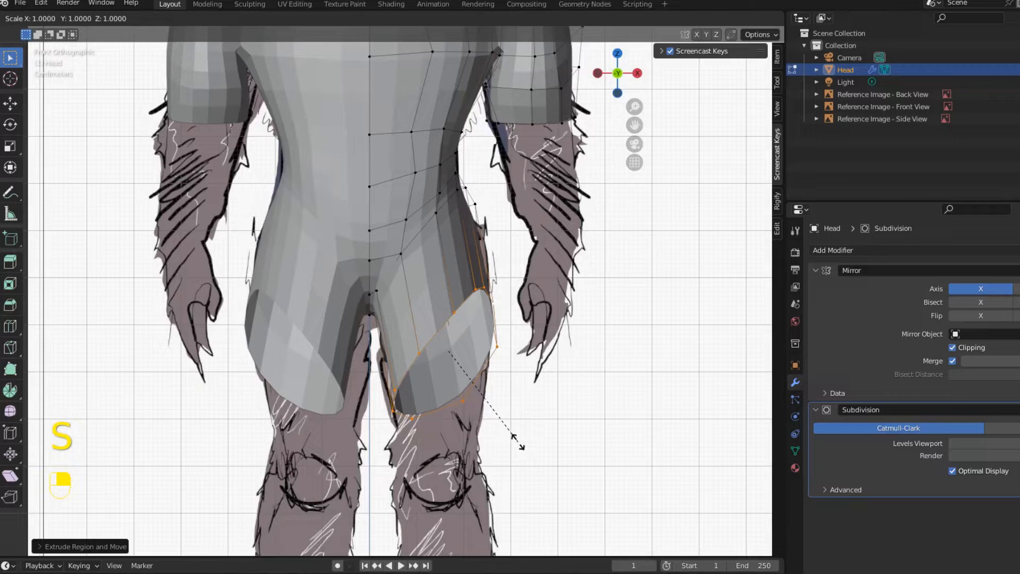
key("z")
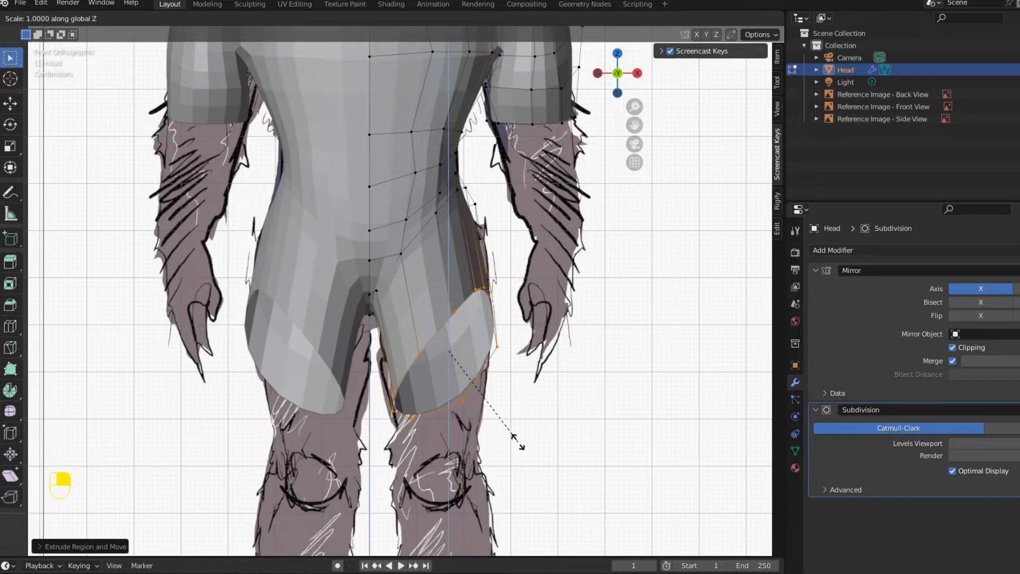
key("0")
left_click(447, 403)
Compare the thigh's flattened bottom edge with the leg references in wireframe shading, with its vertices selected through the mesh
key("KP_1")
key("KP_3")
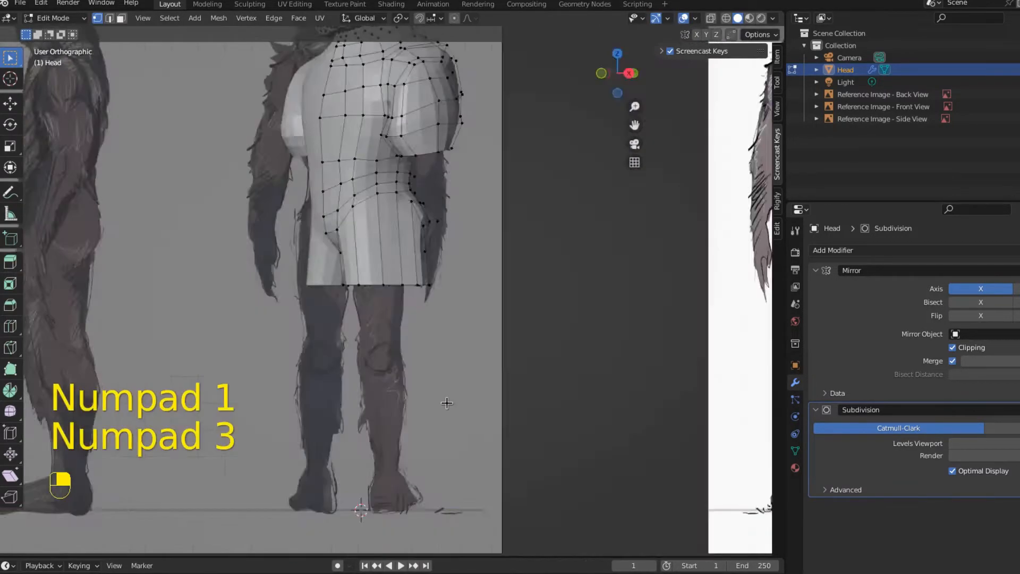
key("KP_1")
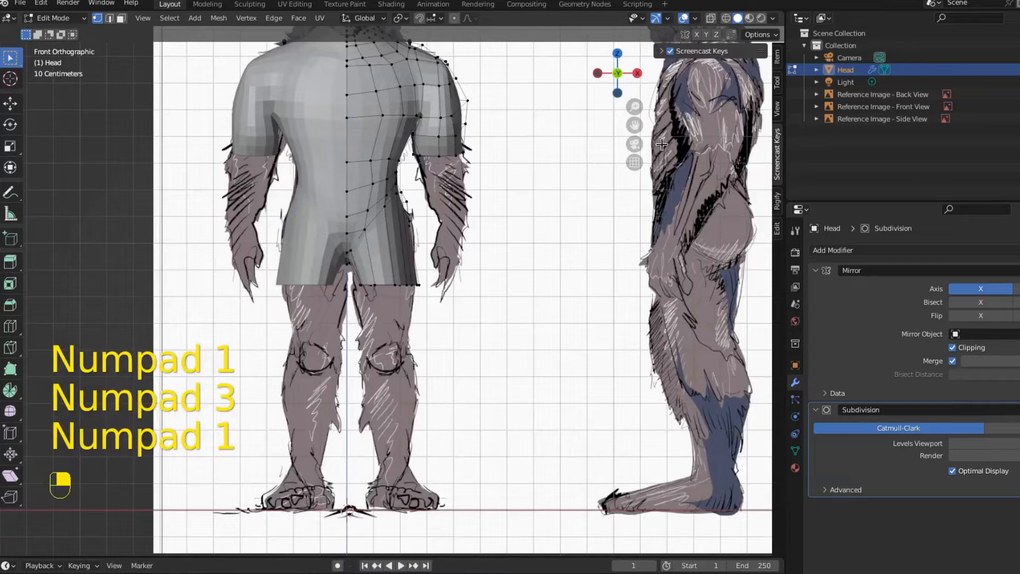
left_click(711, 19)
scroll(581, 203, "up", 4)
left_click_drag(315, 267, 459, 310)
scroll(429, 319, "up", 5)
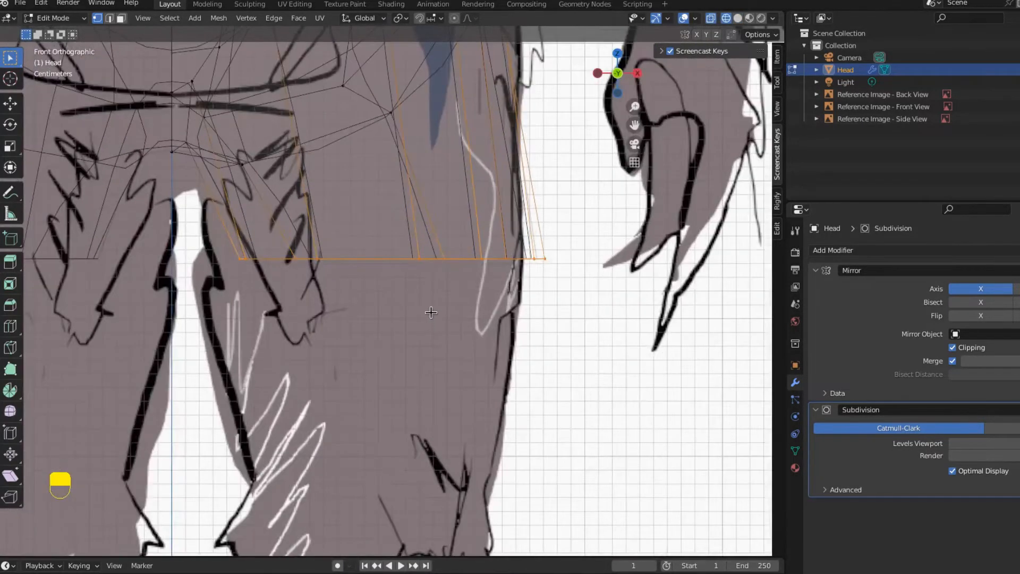
left_click(430, 312)
scroll(620, 353, "down", 2)
key("ctrl+z")
scroll(574, 361, "down", 4)
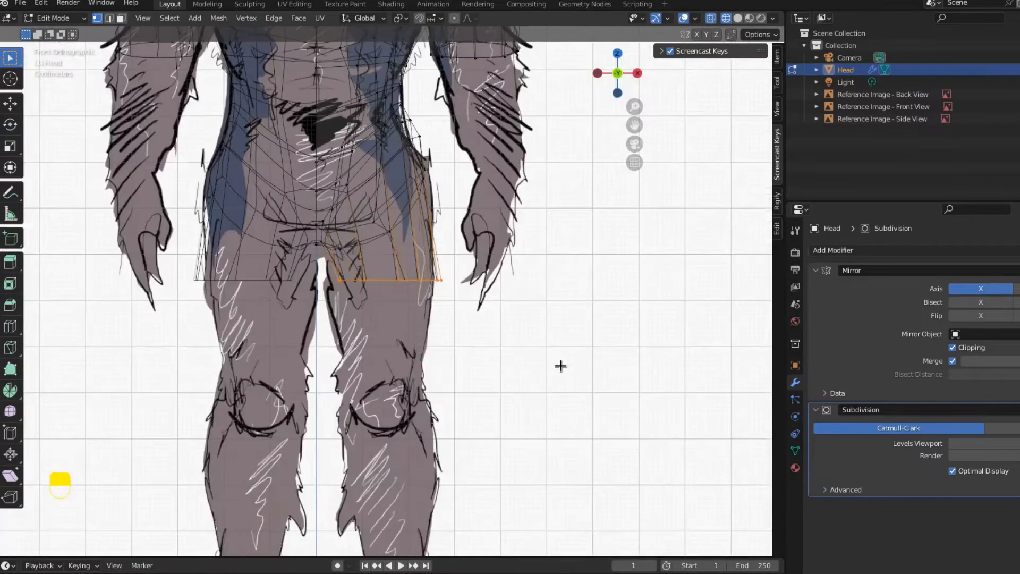
left_click(738, 18)
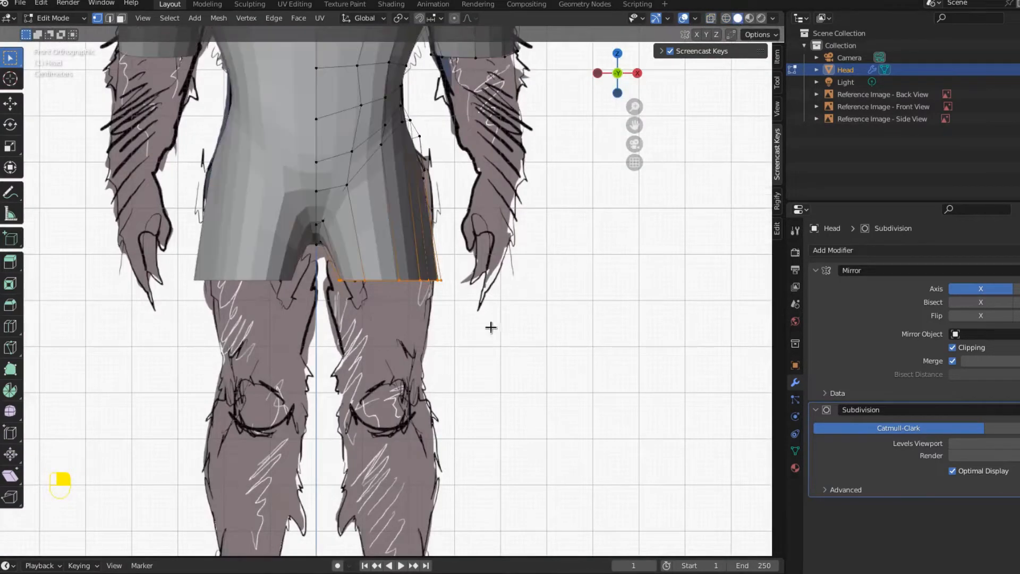
Add a loop cut around the upper thigh and slide it up close to the hip and crotch
scroll(486, 334, "down", 3)
mouse_move(476, 353)
middle_mouse_down("shift")
mouse_move(488, 522)
mouse_move(480, 355)
middle_mouse_up("shift")
key("ctrl+r")
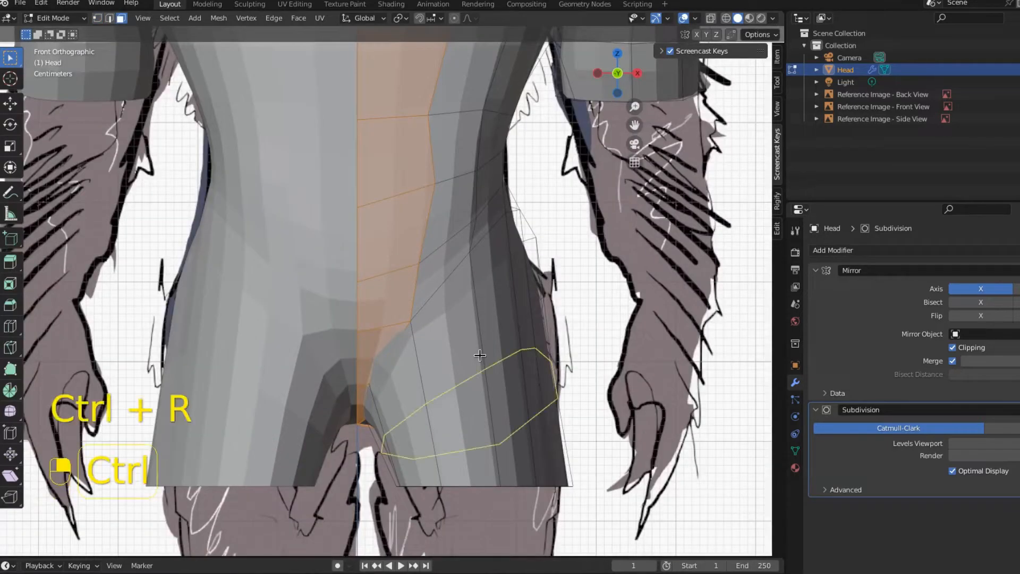
left_click(485, 327)
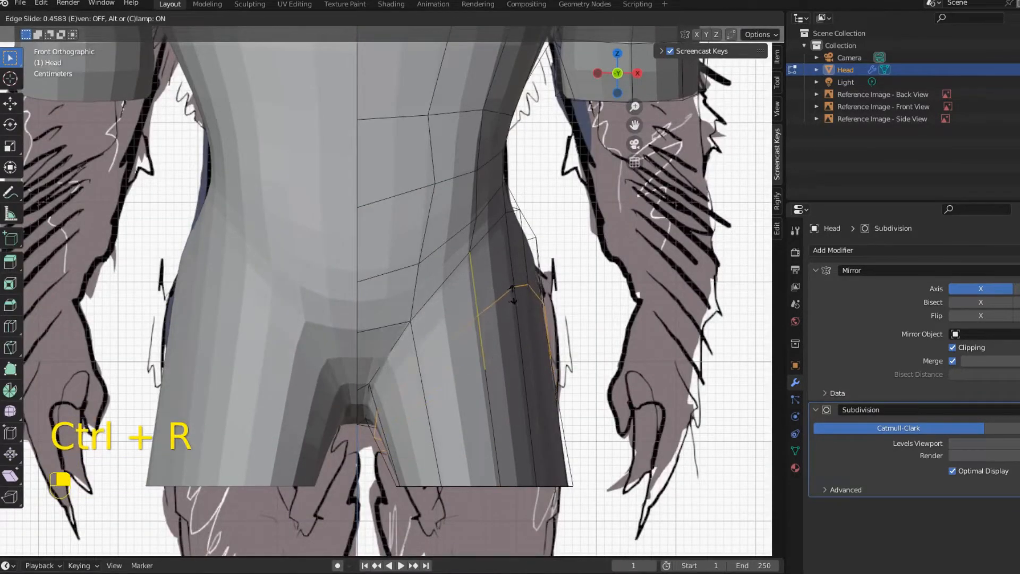
left_click(531, 271)
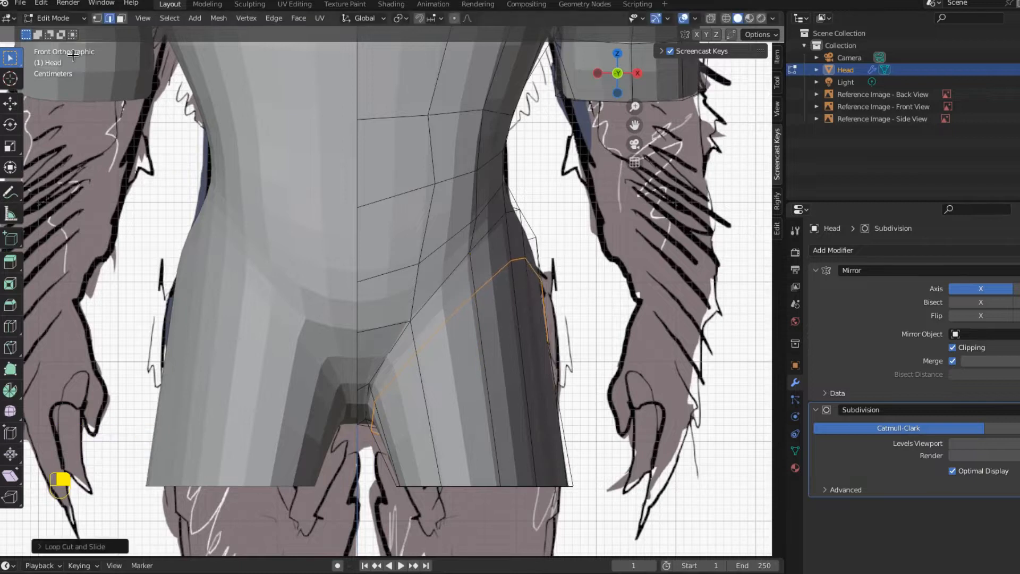
Select the new loop's outer hip vertex and move it in front view to fit the hip outline
left_click(97, 19)
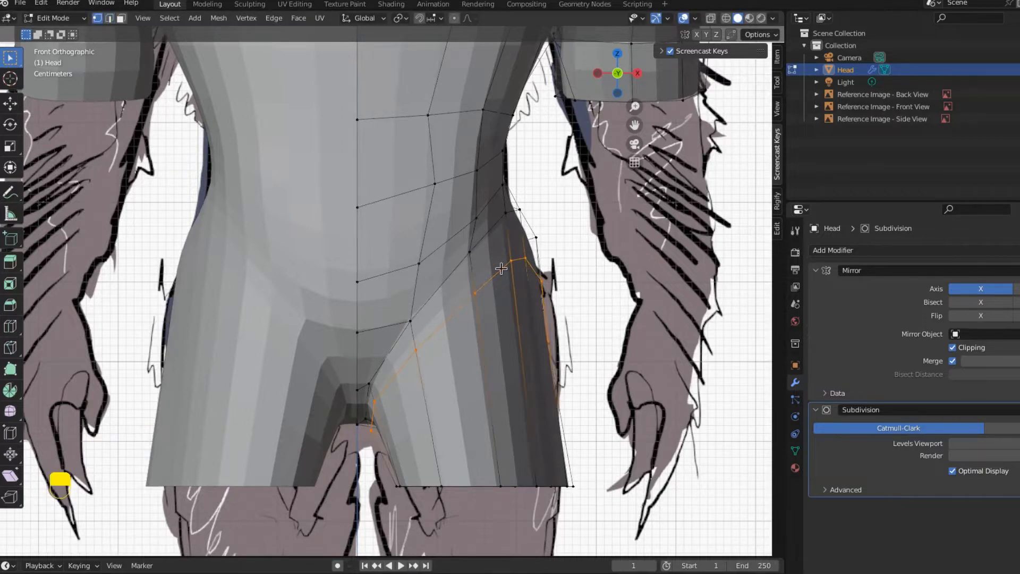
left_click(526, 260)
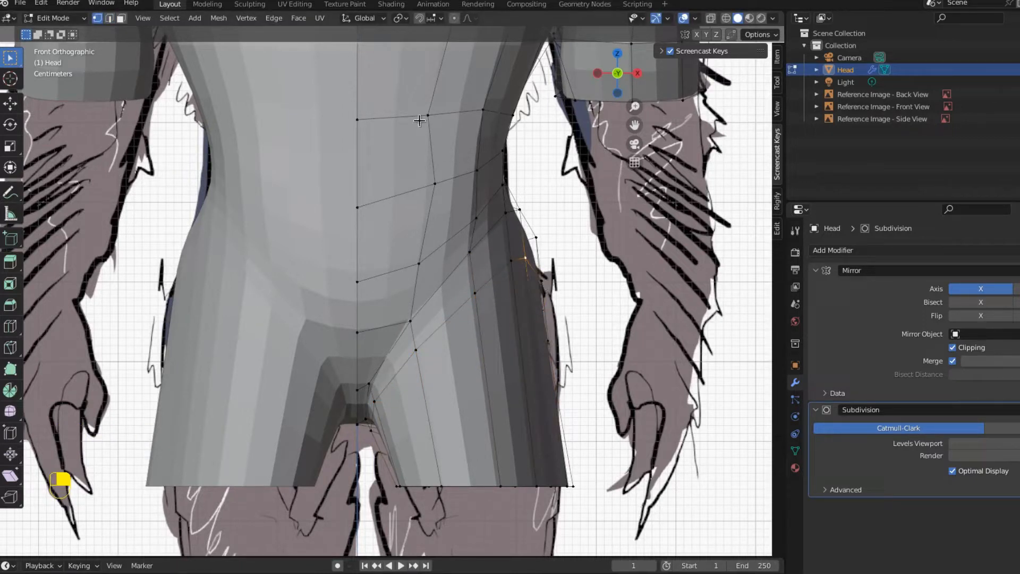
key("t")
key("g")
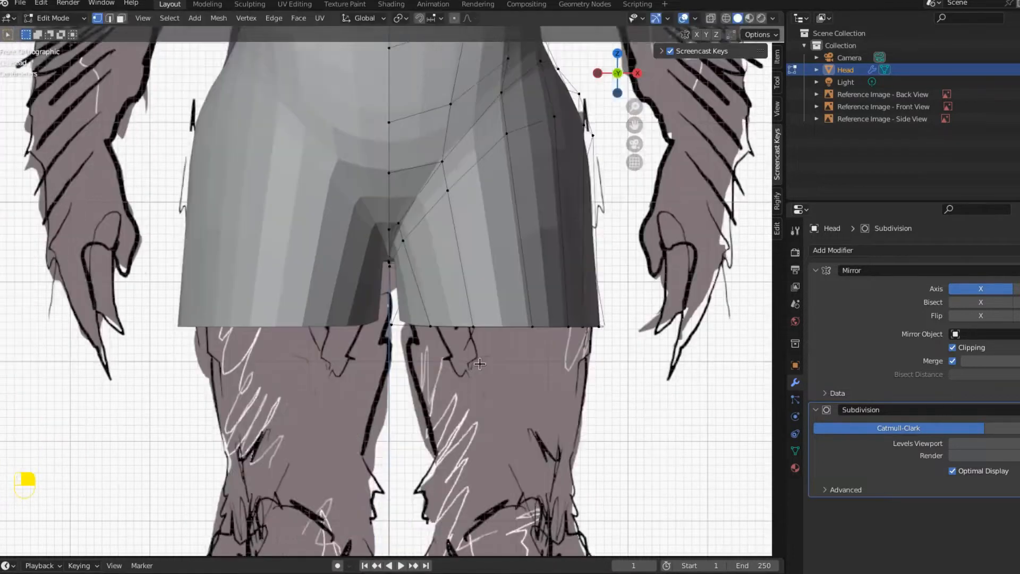
Move the innermost vertex of the thigh's bottom edge away from the centre line in front view
scroll(451, 370, "up", 5)
left_click(397, 369)
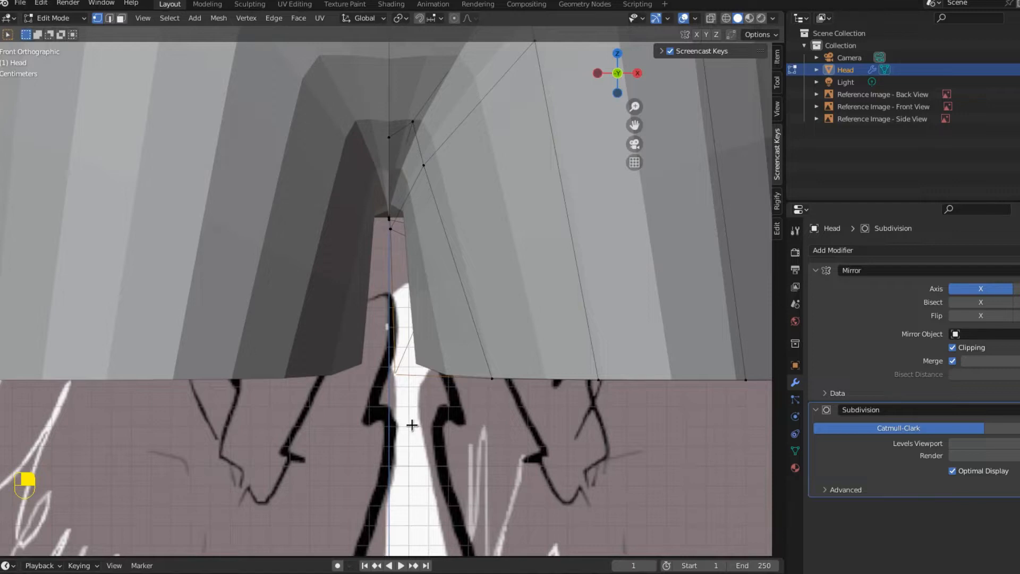
key("g")
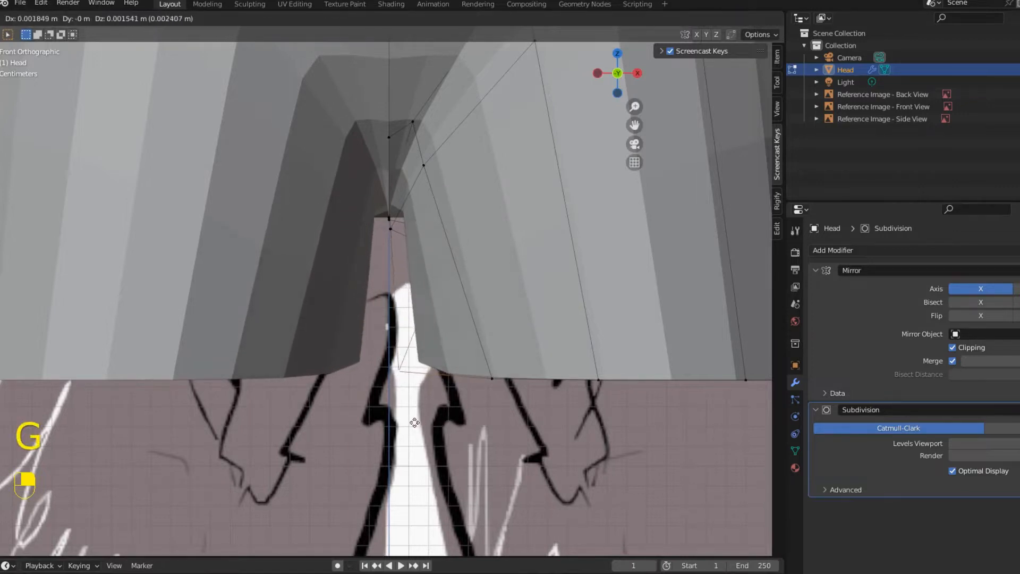
left_click(457, 420)
Round the thigh's bottom edge loop with LoopTools Circle and resize it against the front and side leg references
middle_click_drag(449, 419, 387, 360)
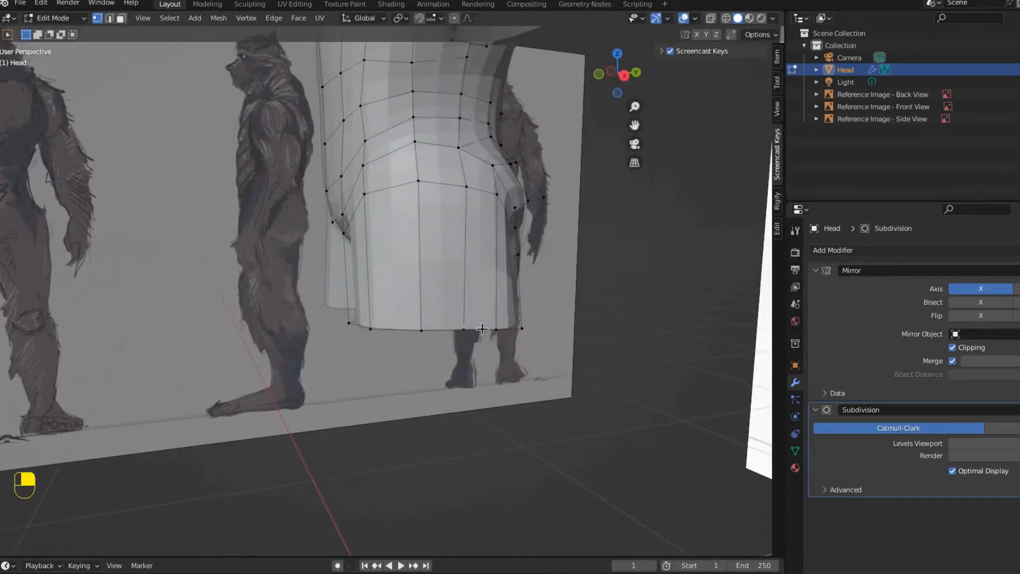
left_click(468, 329, "alt")
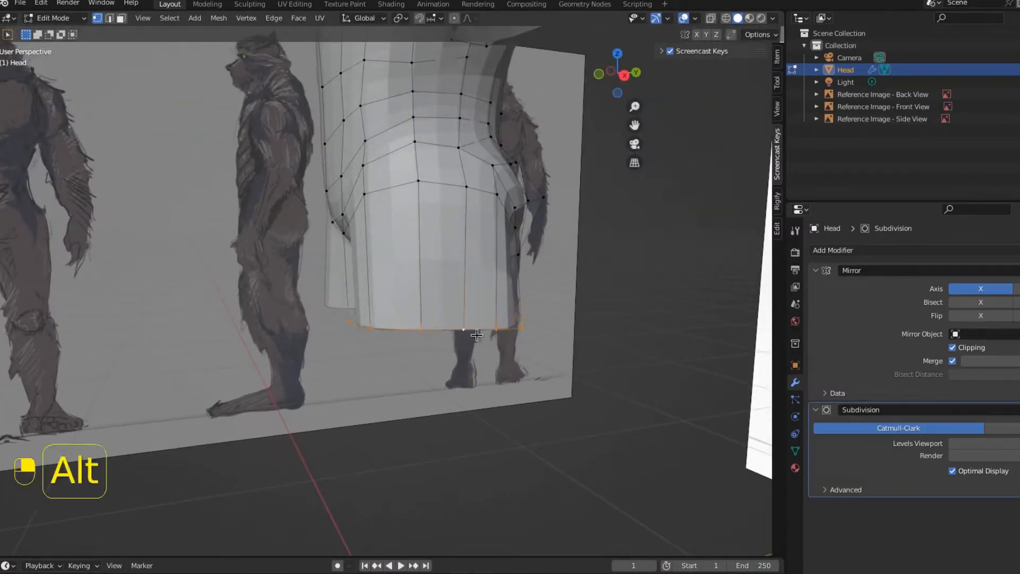
right_click(471, 331)
mouse_move(484, 305)
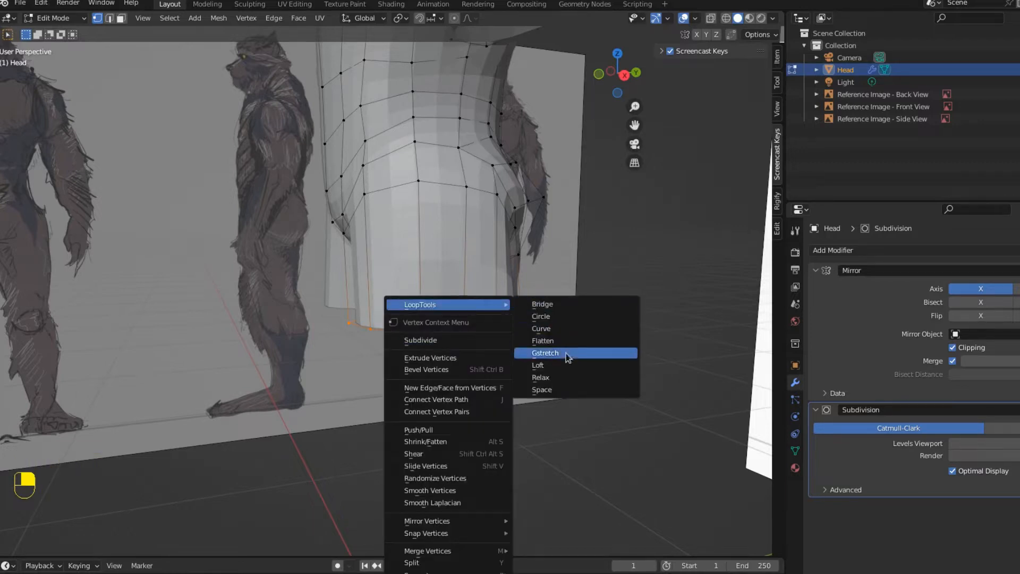
left_click(541, 317)
middle_click_drag(540, 317, 419, 241)
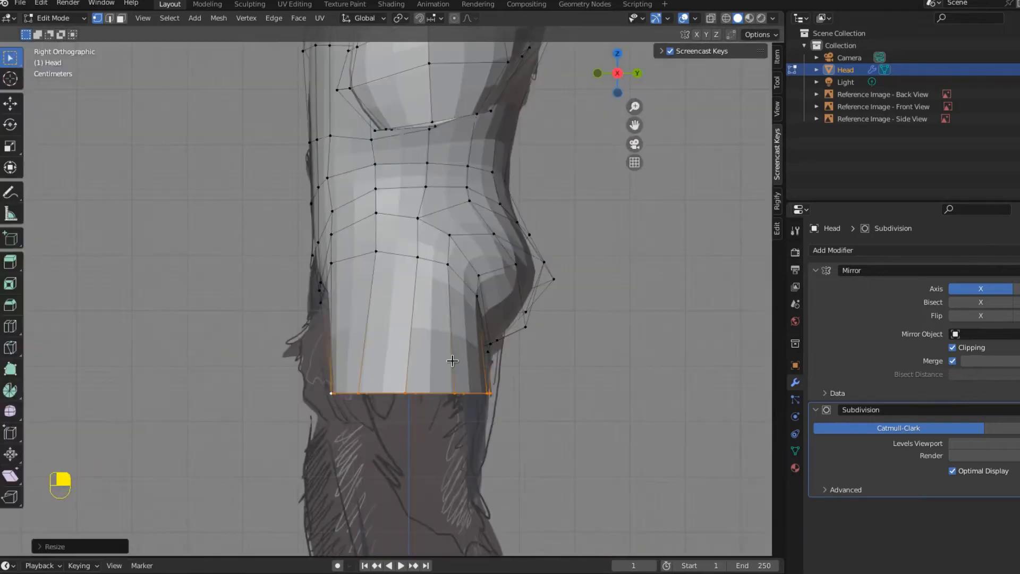
middle_click_drag(470, 369, 549, 338)
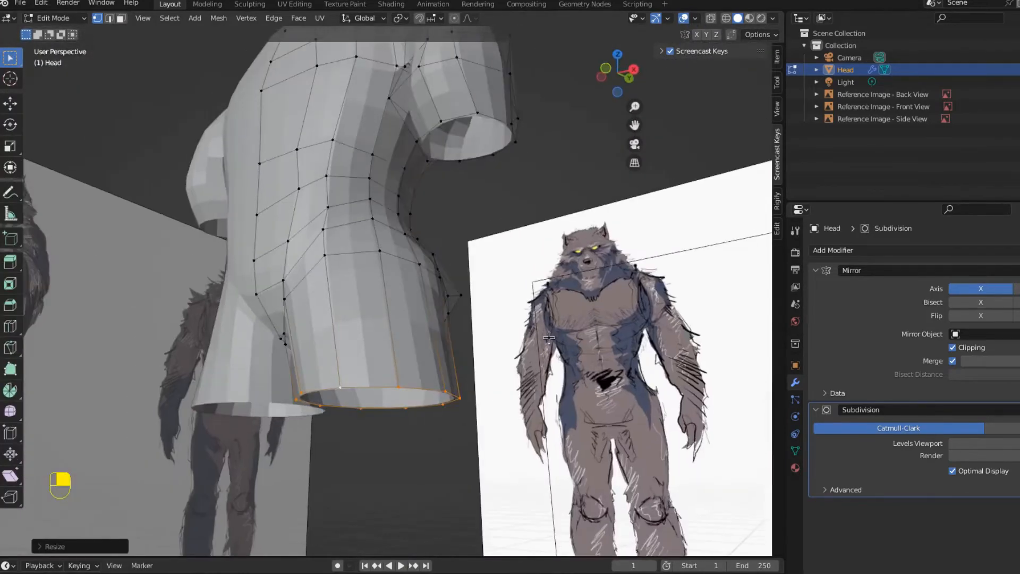
key("KP_1")
key("KP_3")
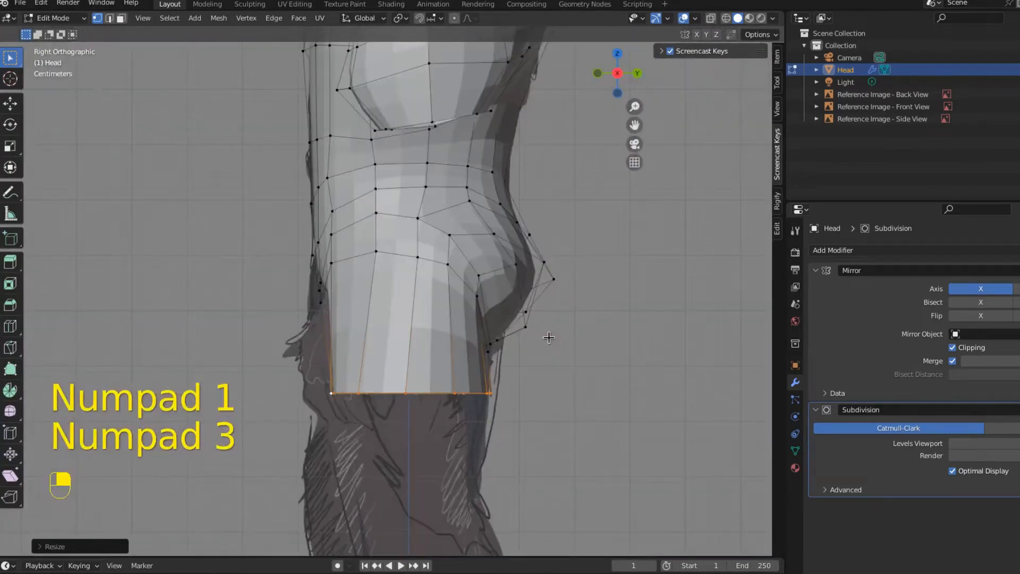
scroll(549, 337, "down", 5)
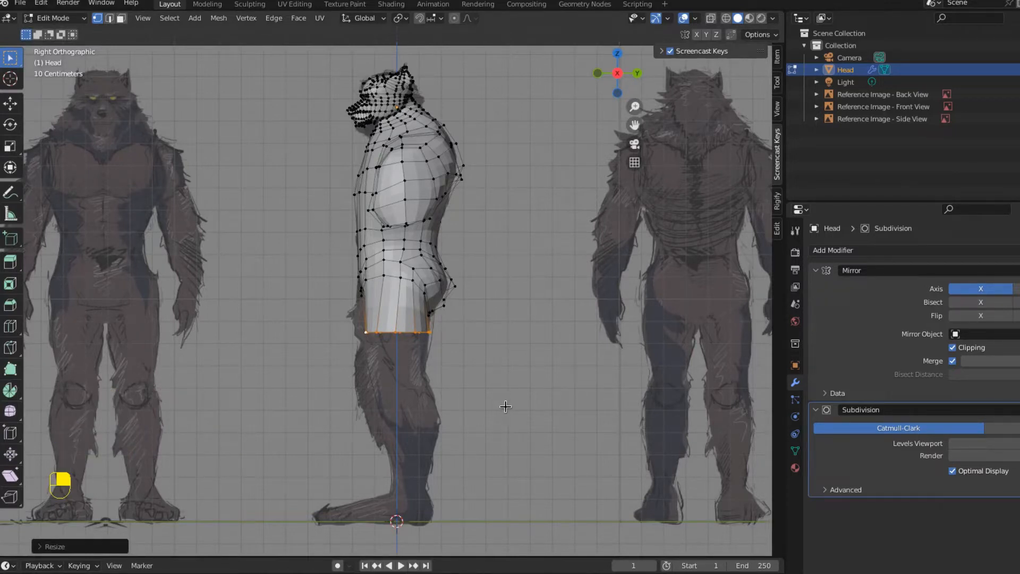
Move the thigh's bottom edge loop straight down along Z to ankle height and display the mesh in wireframe
key("g")
key("z")
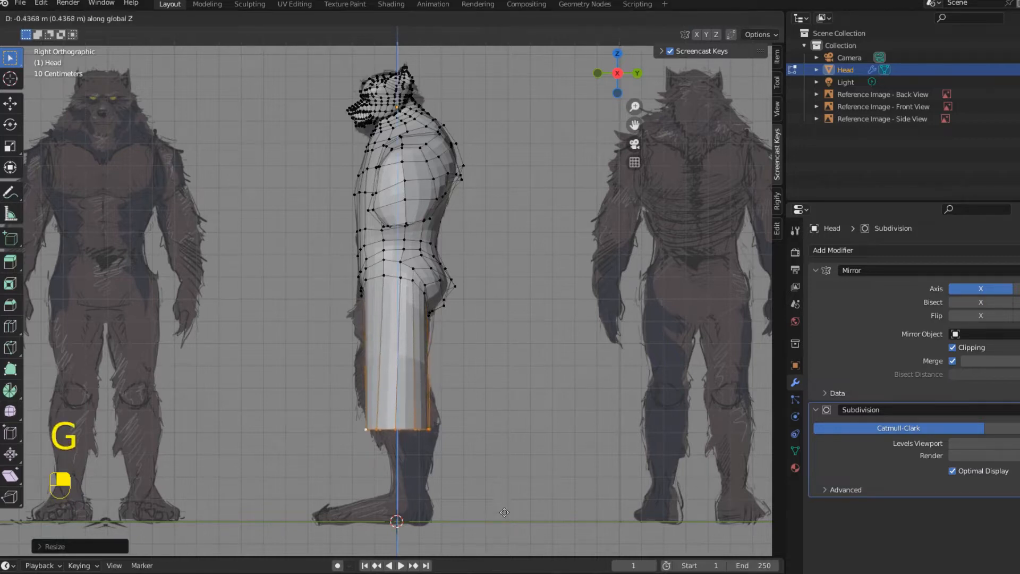
left_click(518, 51)
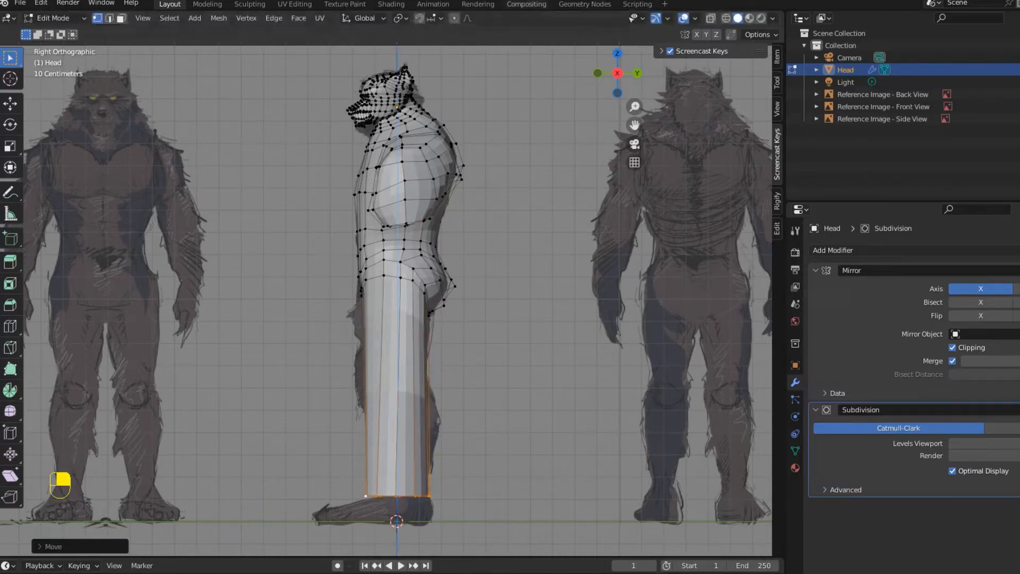
left_click(726, 20)
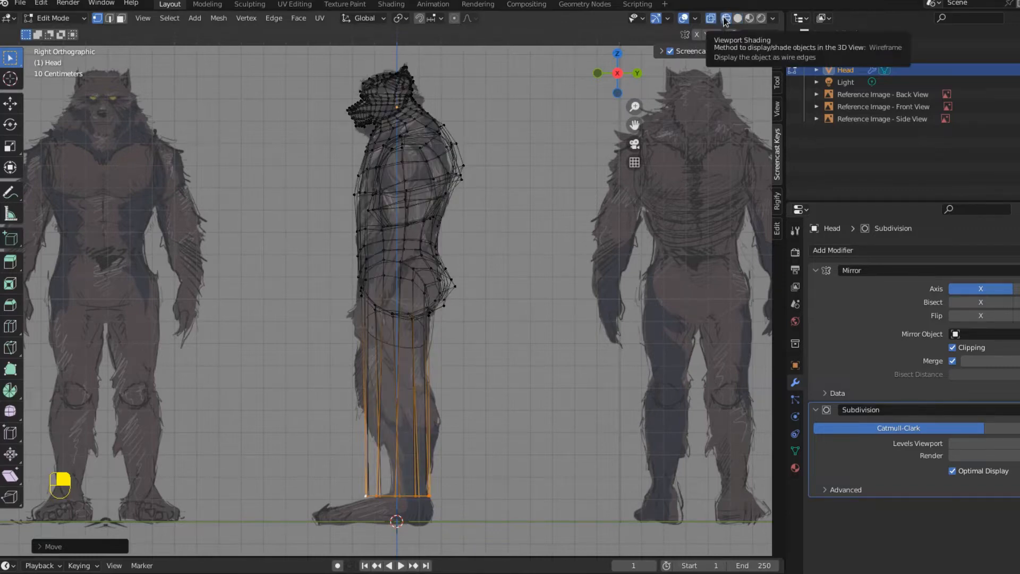
Shrink the leg's bottom edge loop and move it in front view to fit the reference ankle's width
scroll(418, 510, "up", 8)
key("KP_1")
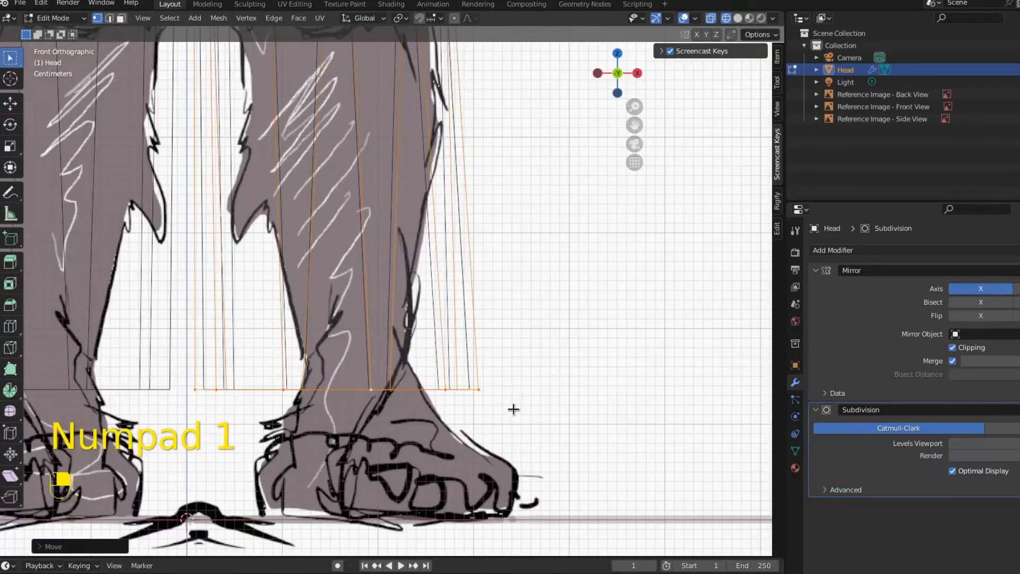
scroll(510, 420, "down", 2)
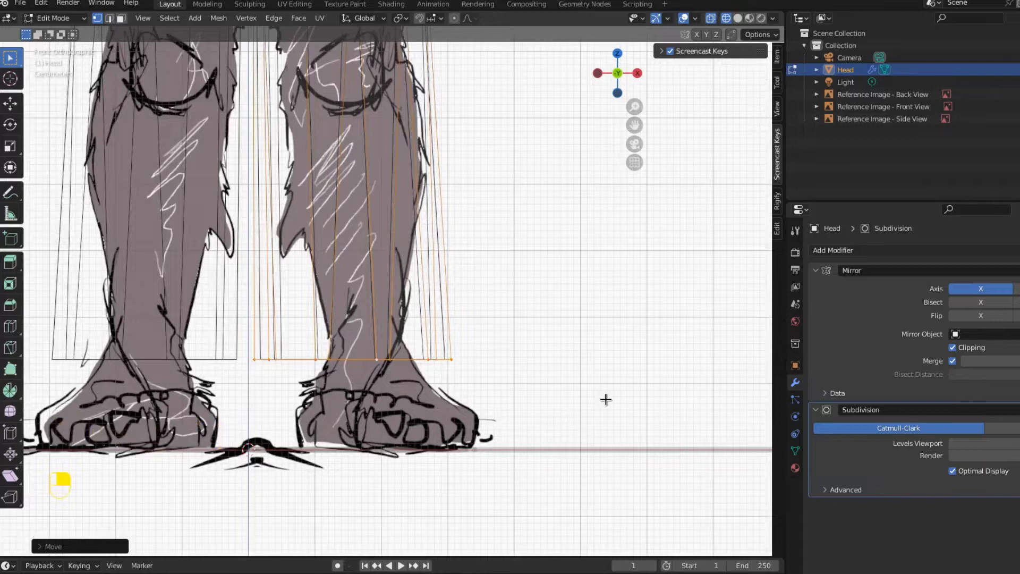
key("s")
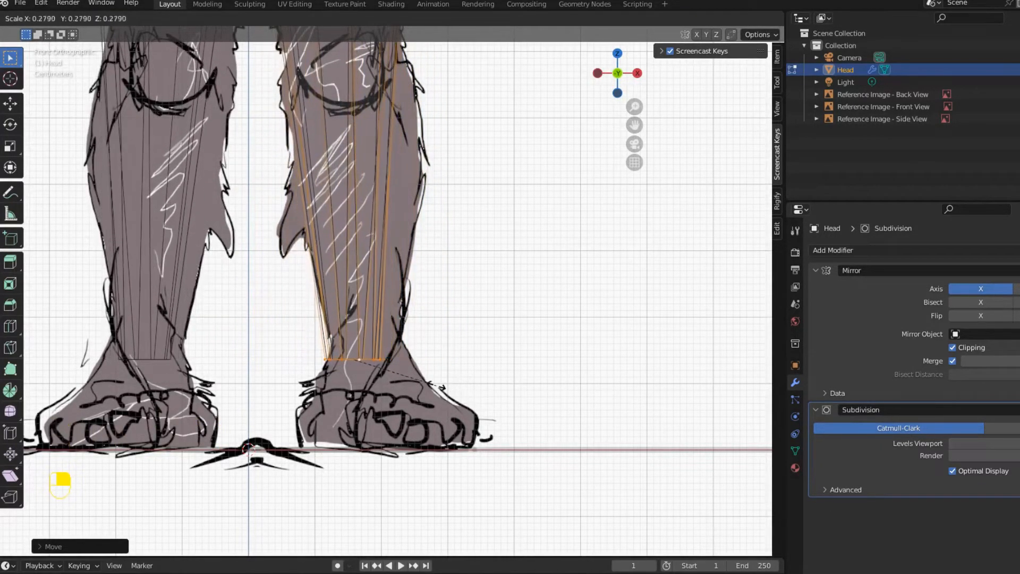
left_click(445, 385)
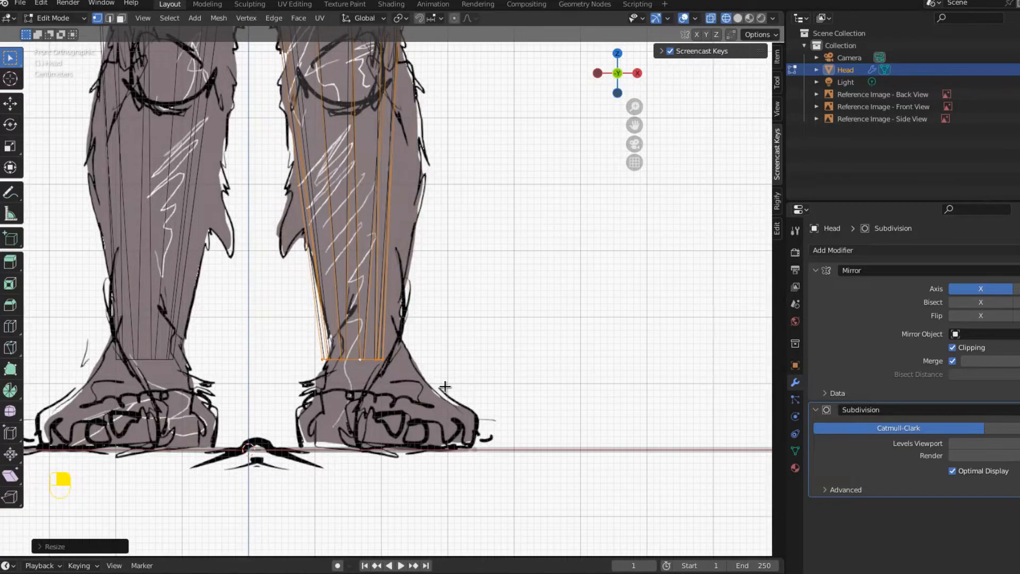
key("g")
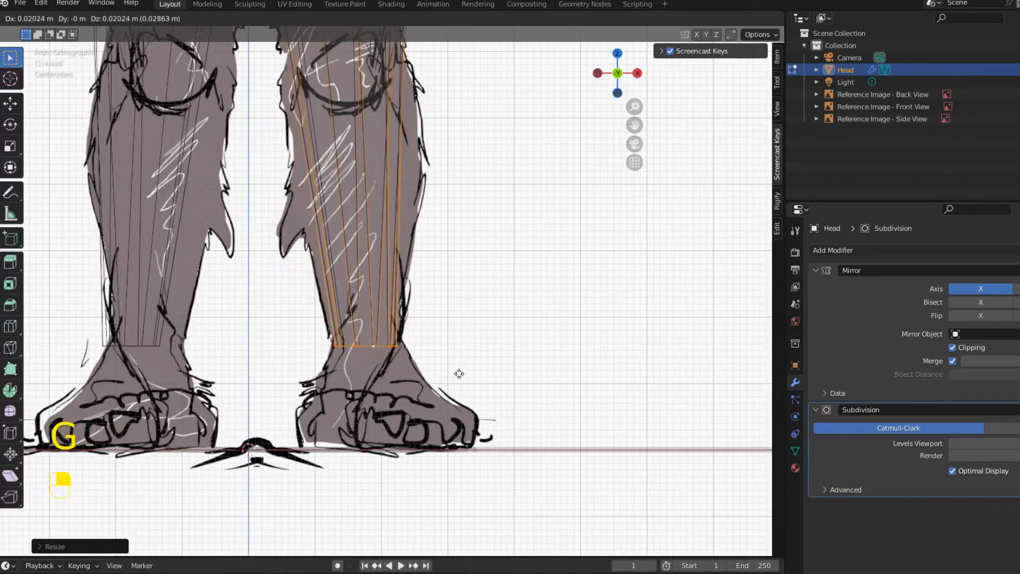
left_click(459, 373)
key("s")
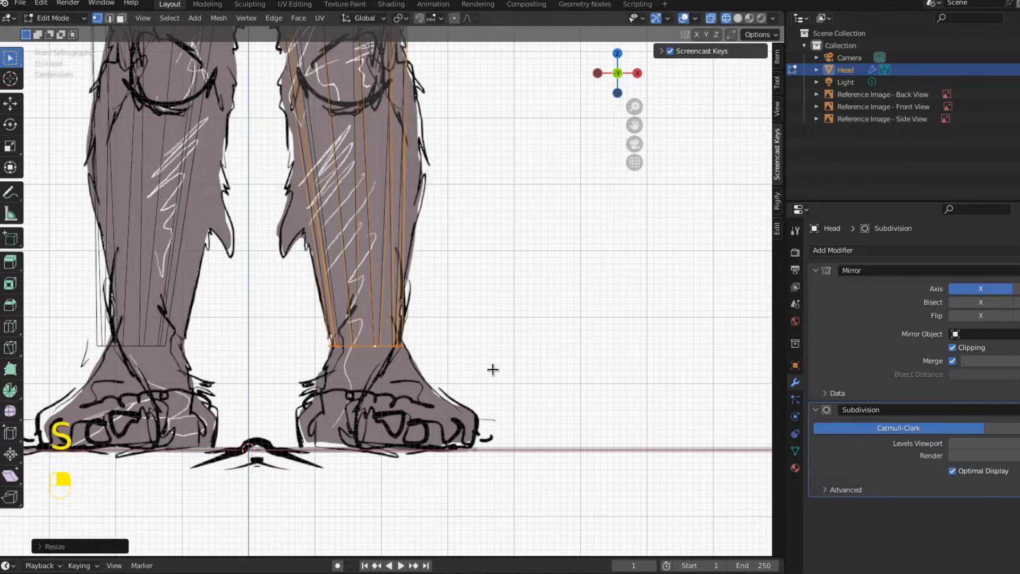
left_click(492, 367)
Move the ankle loop back along Y in side view and widen it along Y to match the reference ankle
key("KP_3")
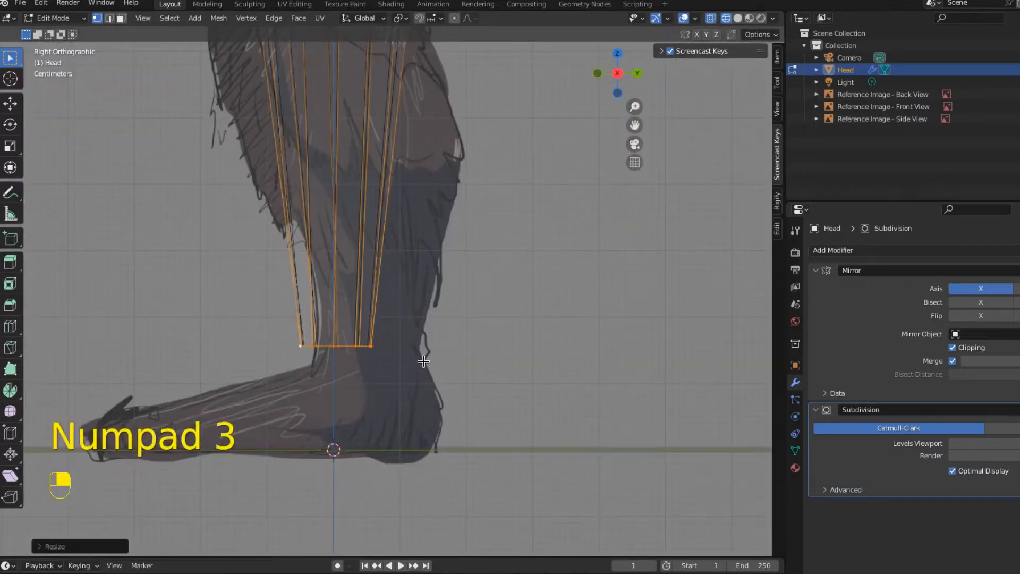
key("g")
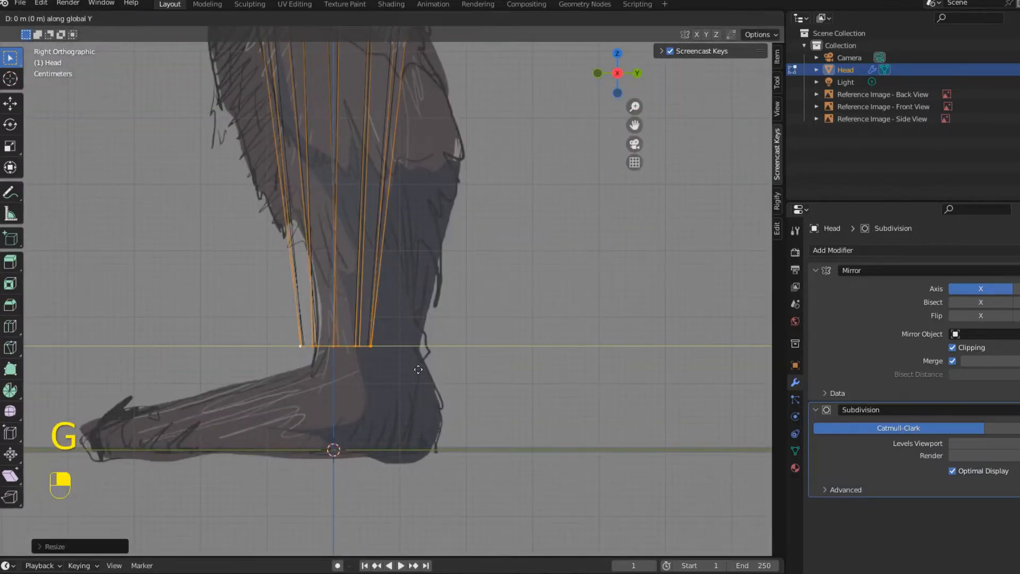
left_click(455, 369)
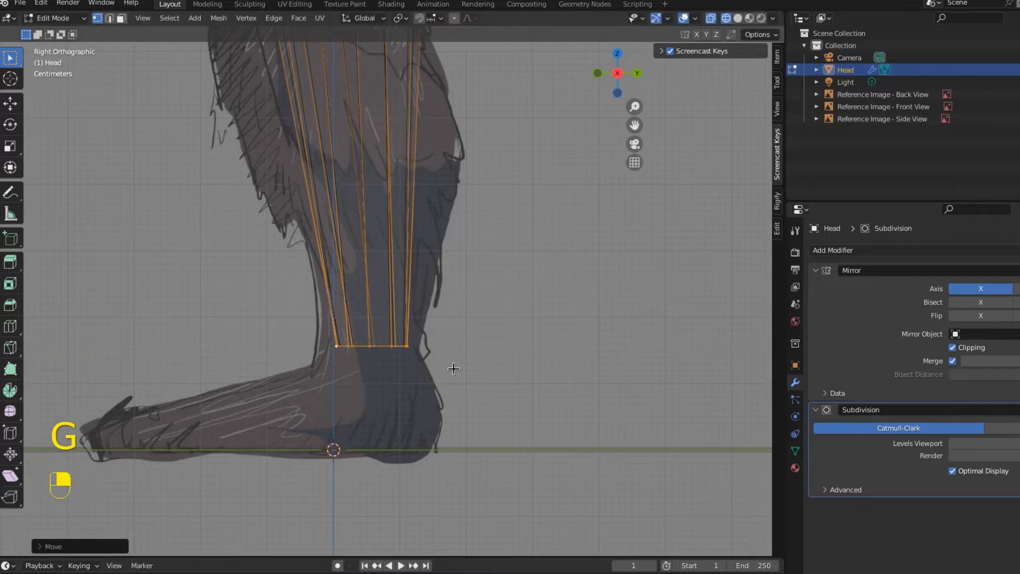
key("s")
key("y")
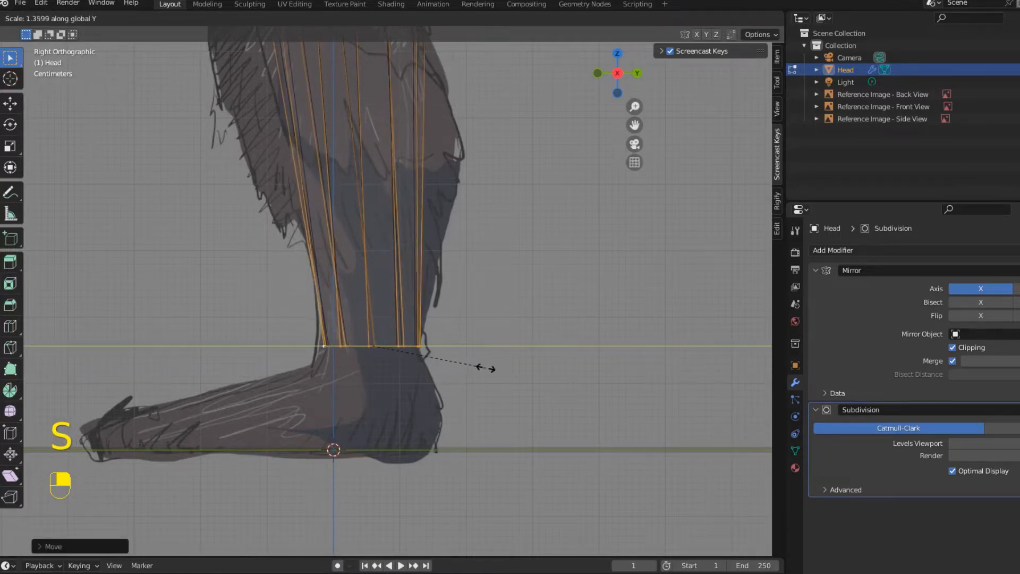
left_click(505, 366)
Add a loop cut through the knee in front view and flatten it by scaling to 0 along Z
key("KP_3")
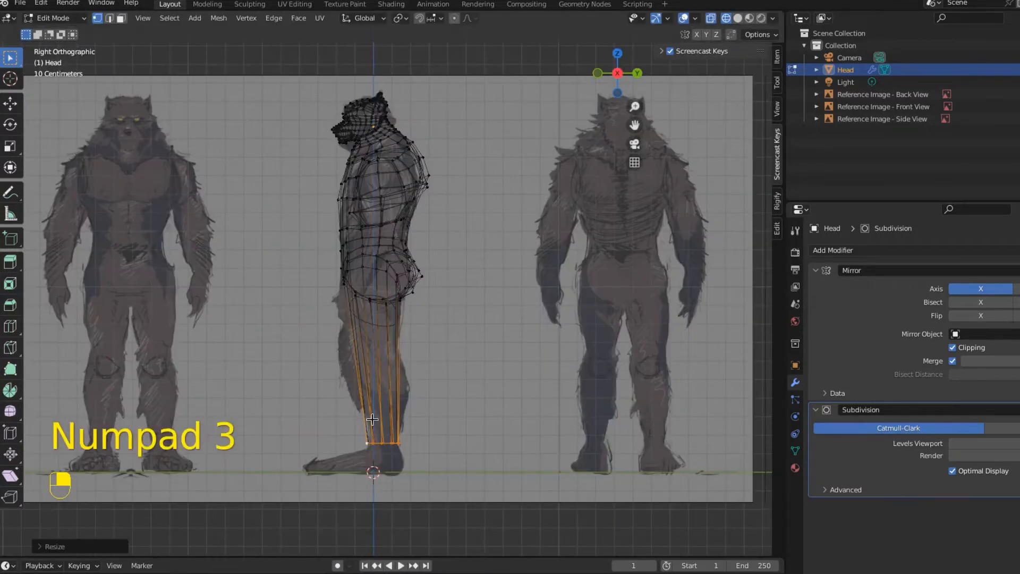
key("KP_1")
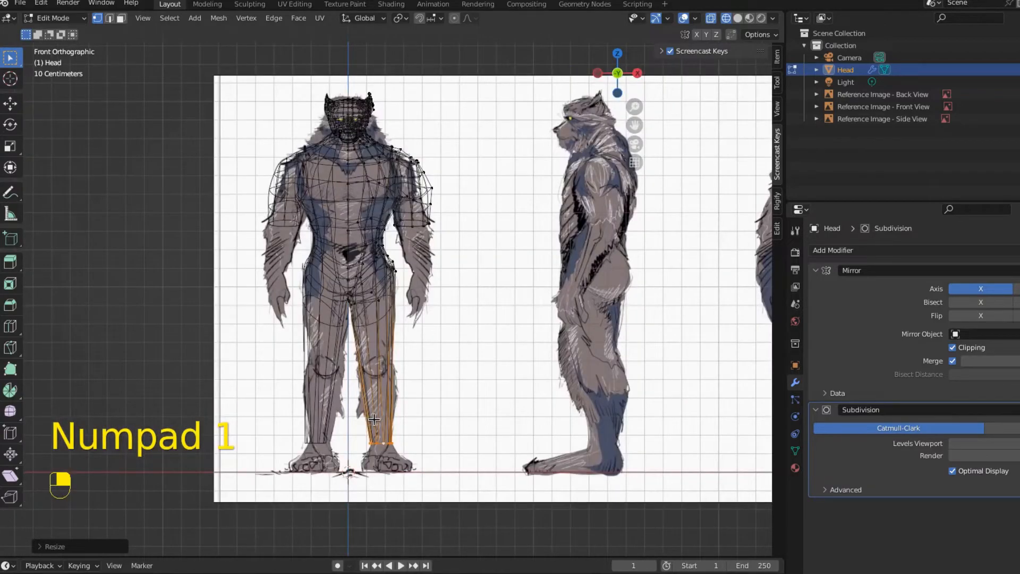
scroll(374, 419, "up", 10)
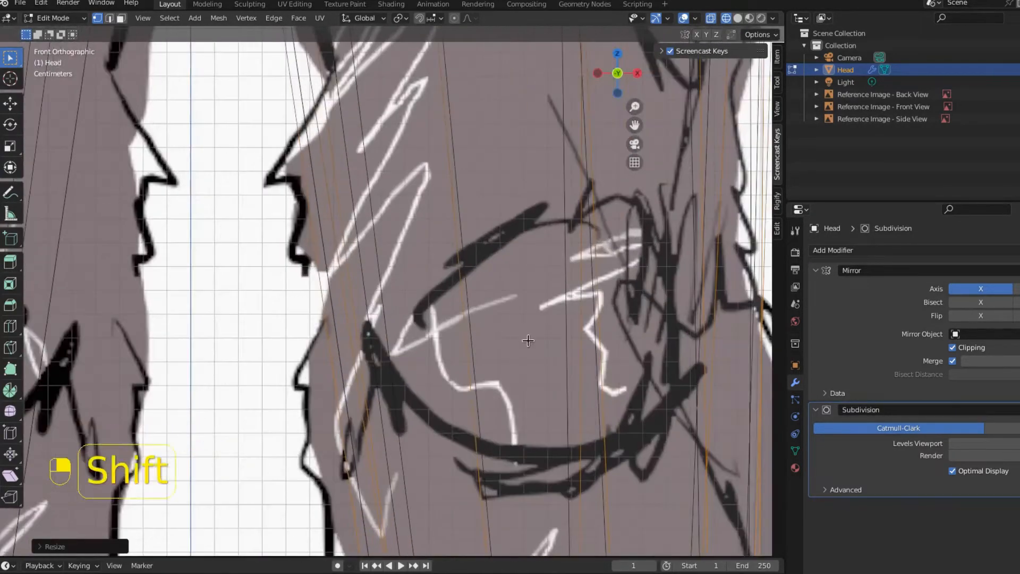
middle_click_drag(527, 341, 387, 300, "shift")
key("ctrl+r")
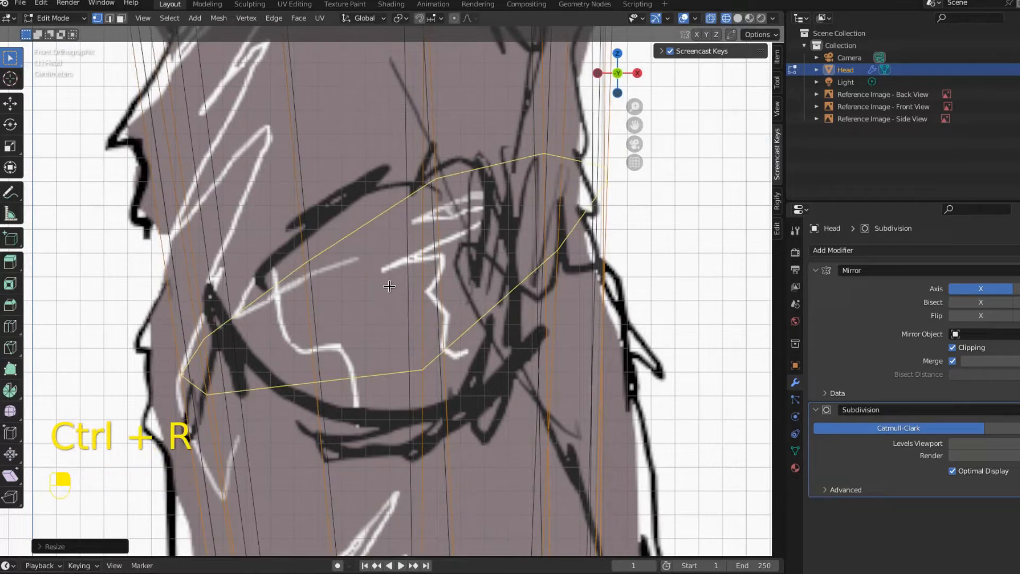
left_click(390, 286)
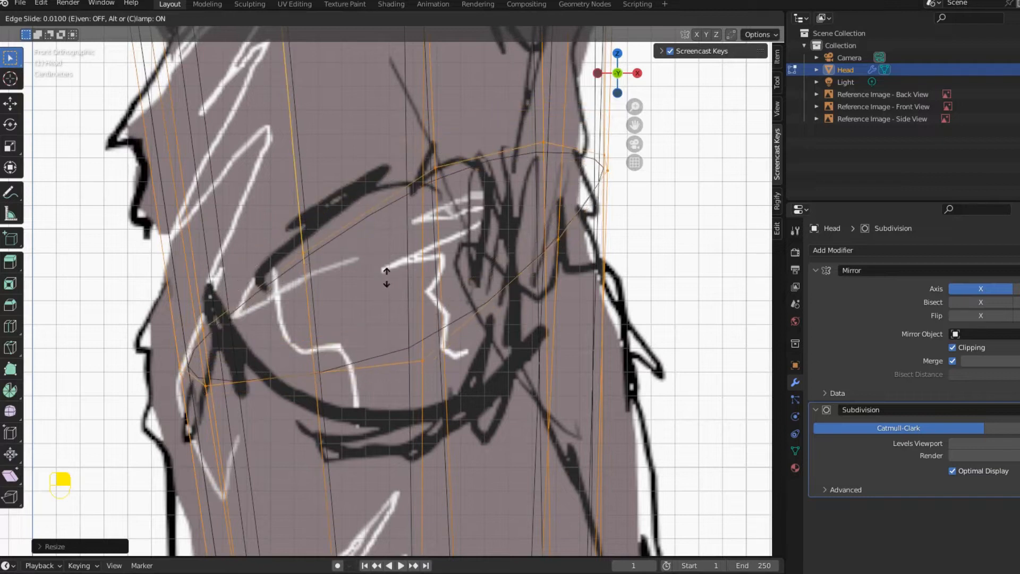
left_click(386, 277)
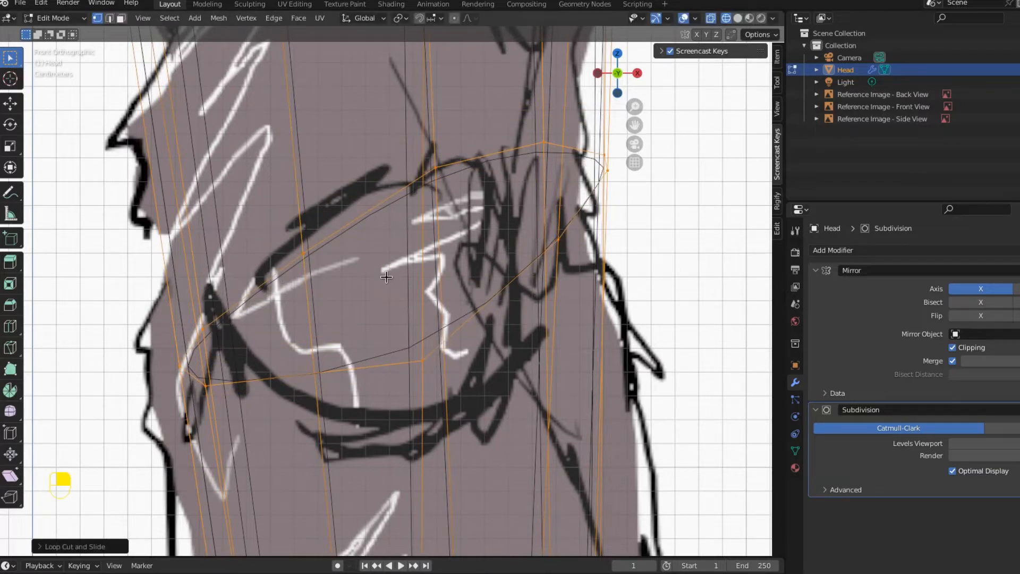
key("s")
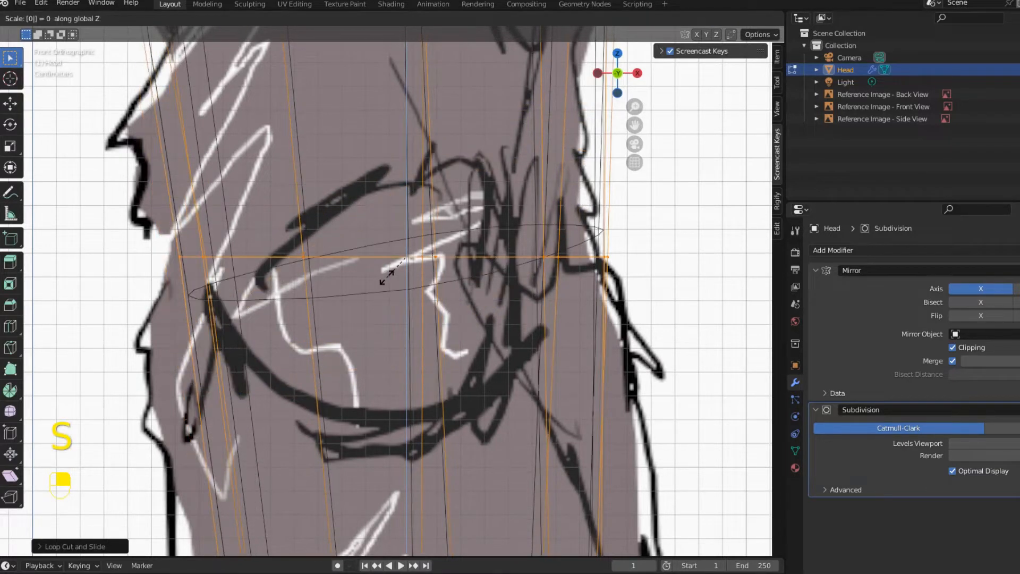
left_click(382, 276)
Add two evenly spaced loop cuts across the thigh between the hip and the knee loop in side view
key("KP_3")
scroll(358, 164, "down", 8)
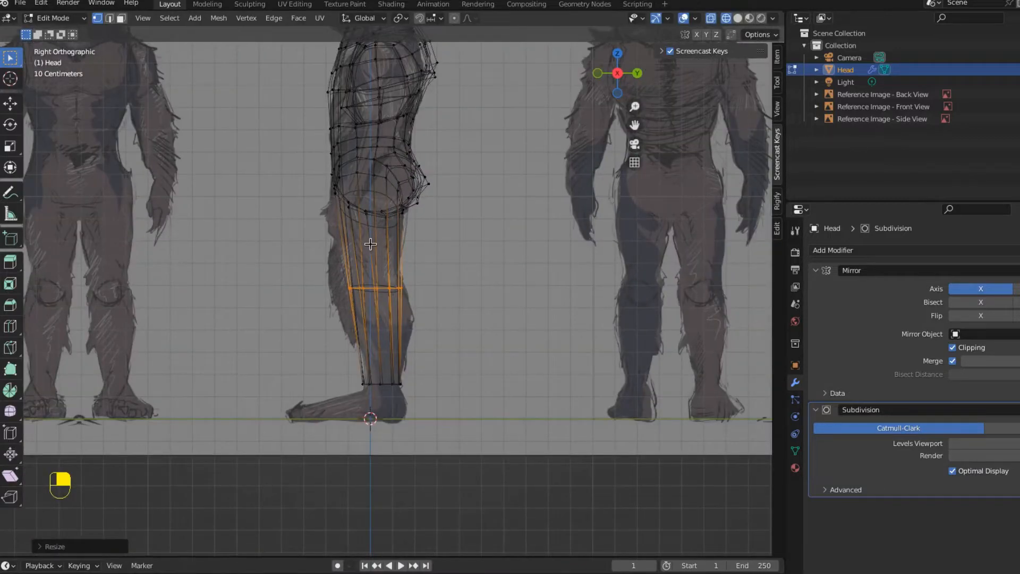
key("ctrl+r")
scroll(370, 243, "up", 1)
left_click(370, 244)
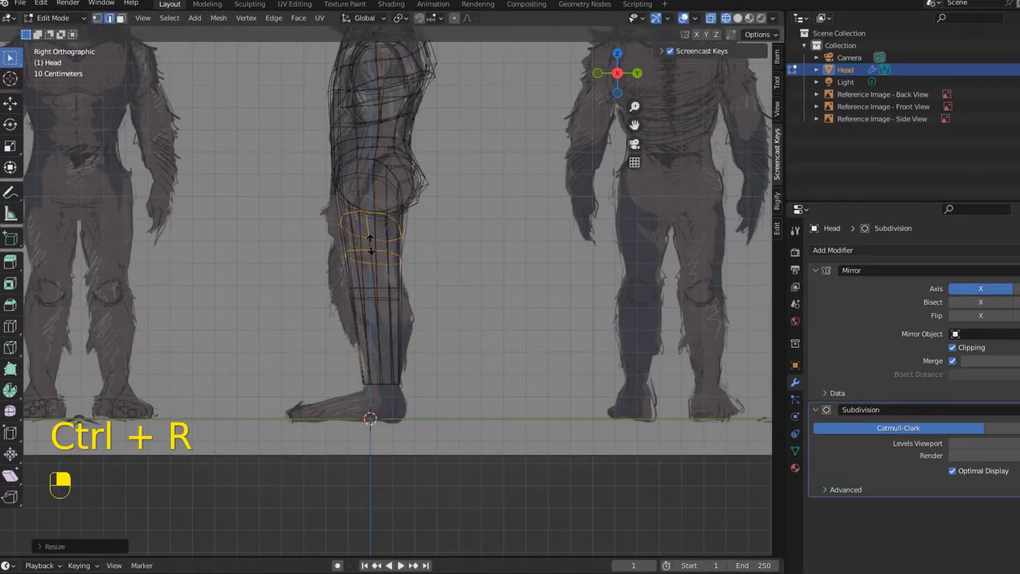
left_click(370, 243)
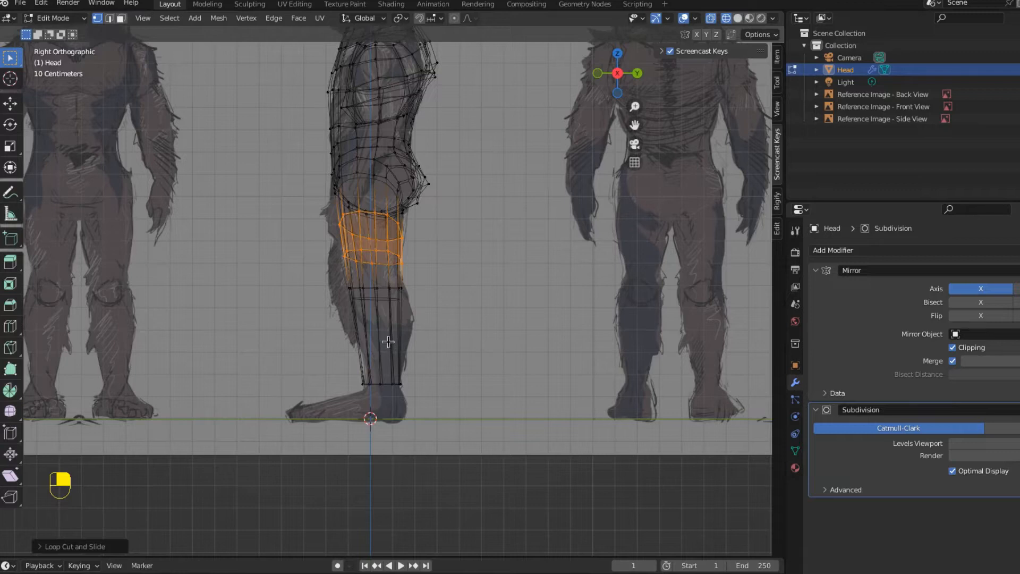
Add two loop cuts across the lower leg between the knee and ankle loops
key("ctrl+r")
left_click(389, 342)
key("ctrl+z")
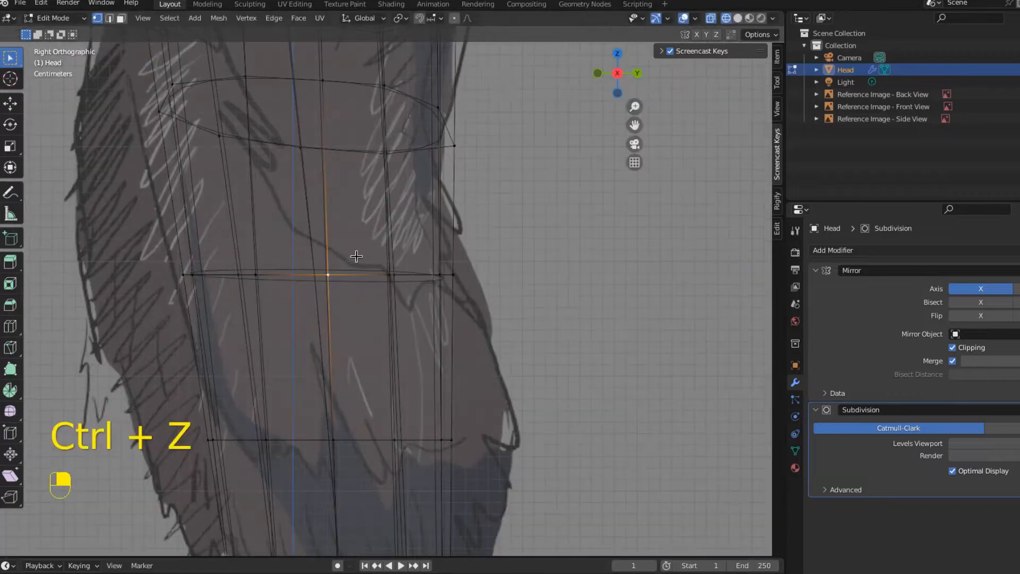
Add one loop cut just above the knee loop and another just below it, sliding both close to the knee
key("ctrl+r")
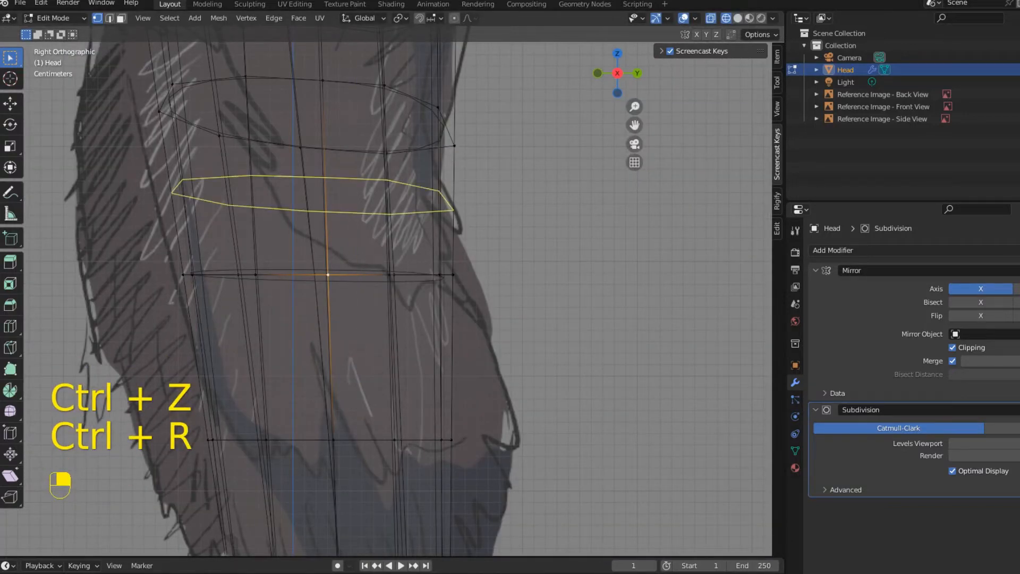
left_click(383, 194)
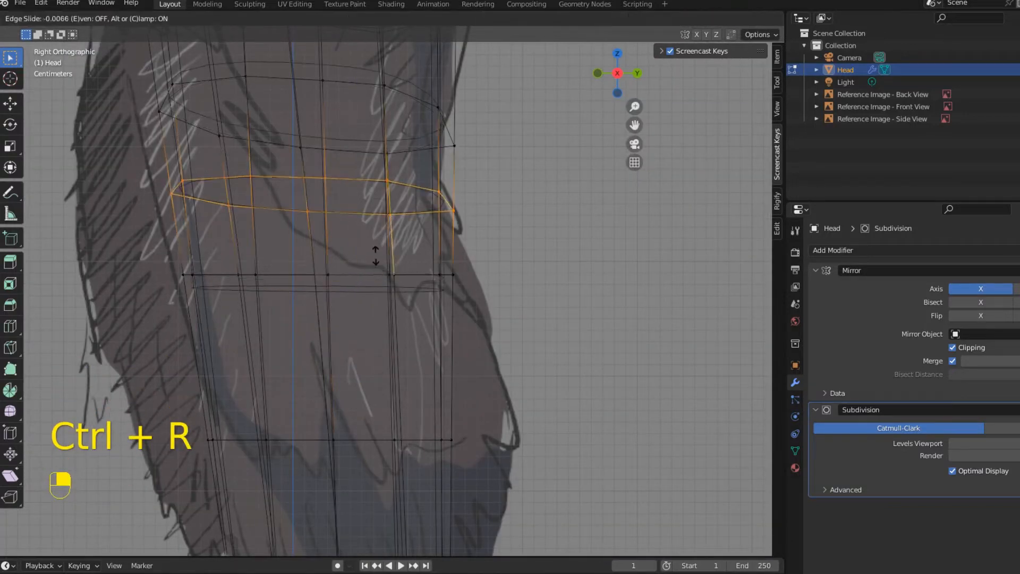
left_click(382, 327)
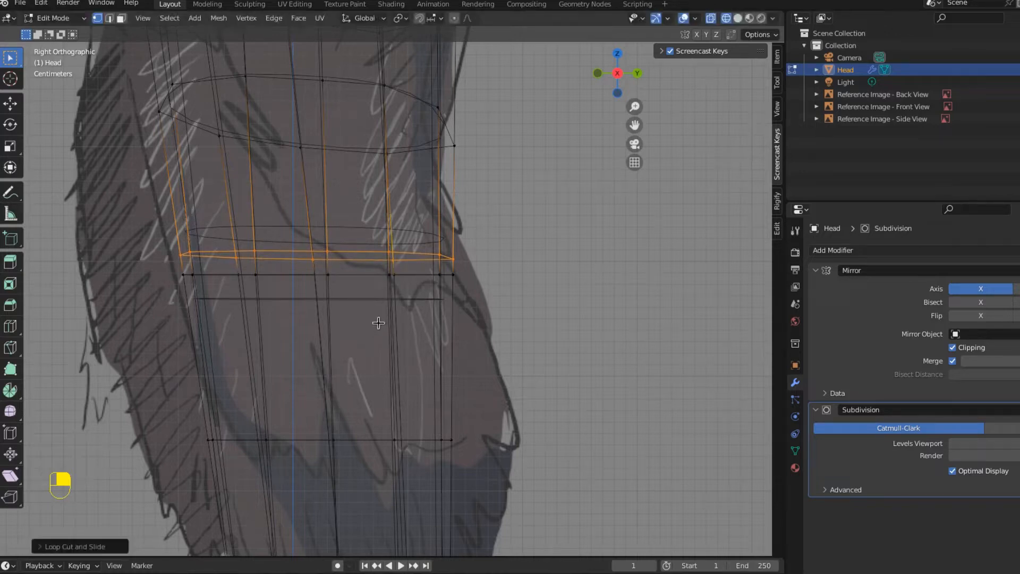
key("ctrl+r")
left_click(373, 324)
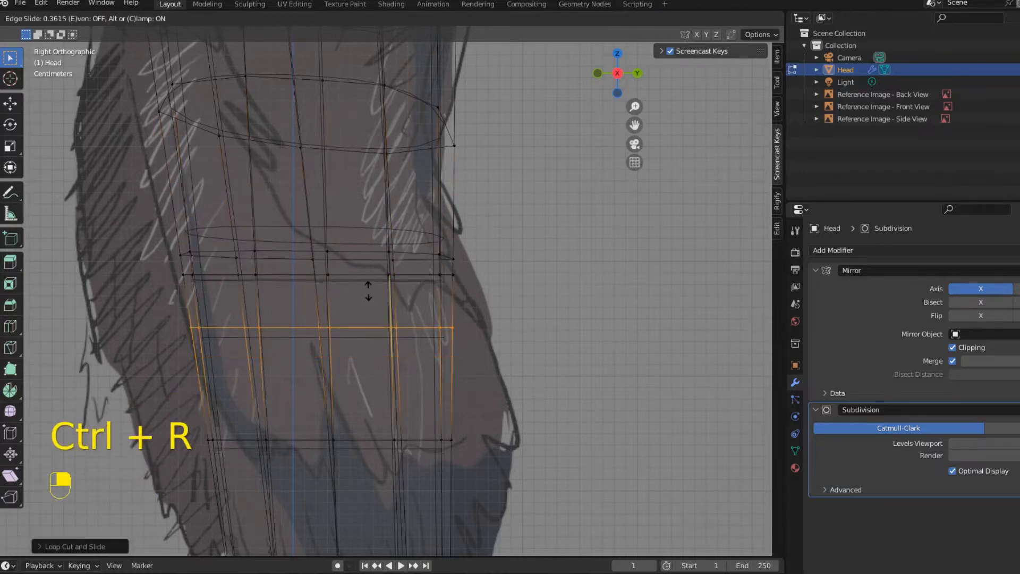
left_click(364, 267)
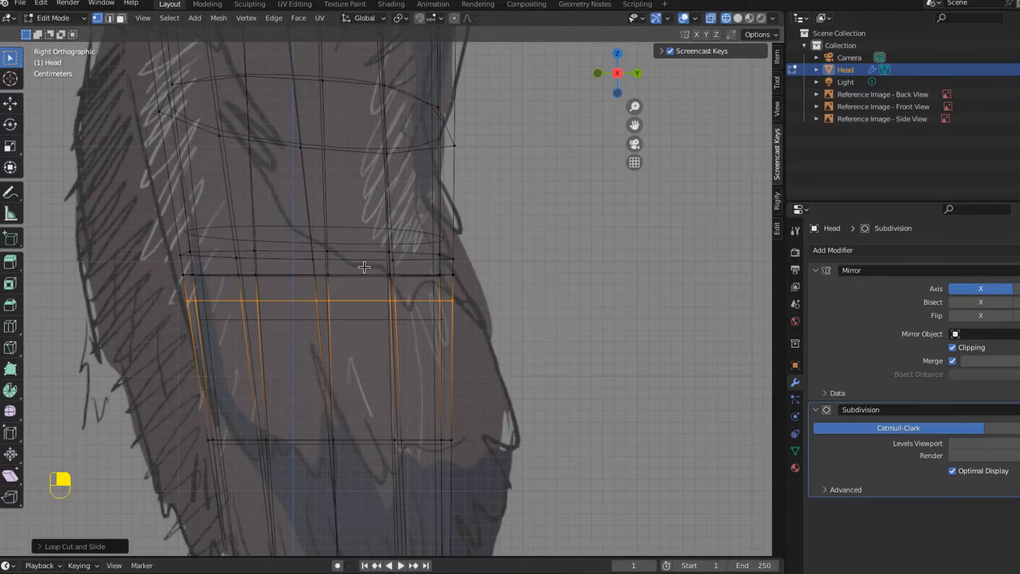
Select the three knee loops in front view and scale them up to spread across the reference kneecap
key("KP_1")
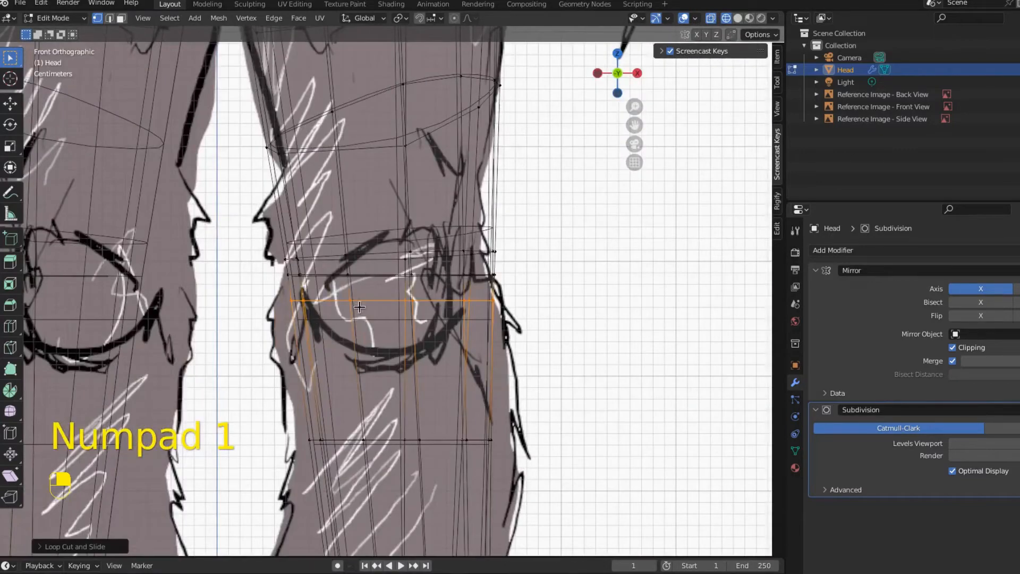
left_click(373, 275, "alt+shift")
left_click(373, 257, "alt+shift")
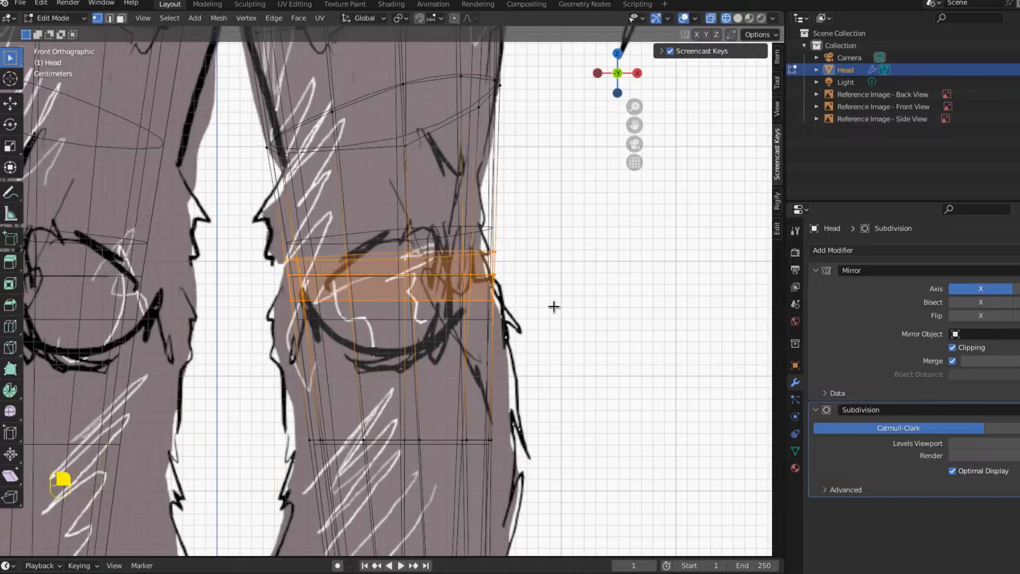
key("s")
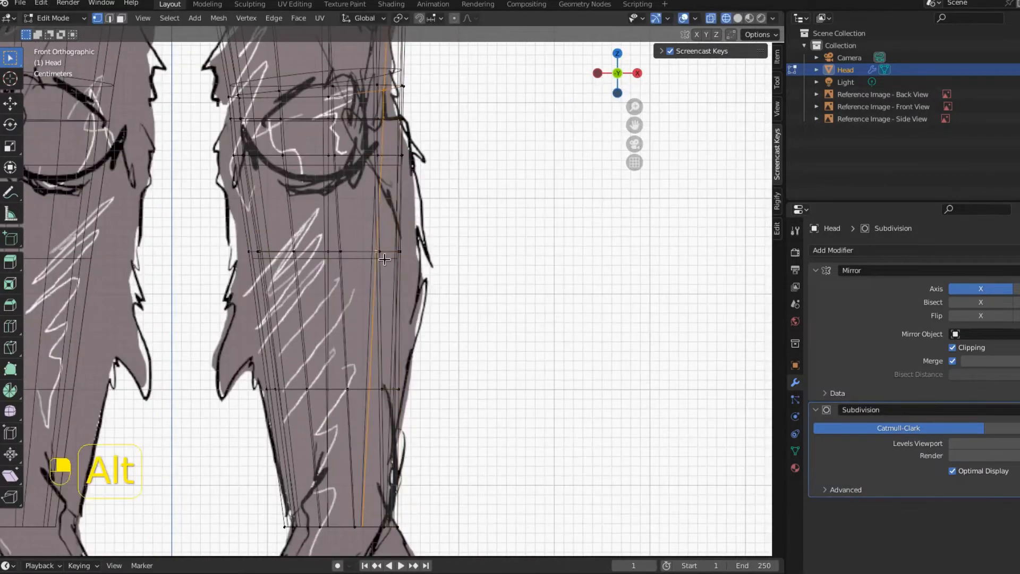
Select the edge loop below the knee and widen it along X by about 1.2 to match the calf outline
left_click(381, 253, "alt")
key("s")
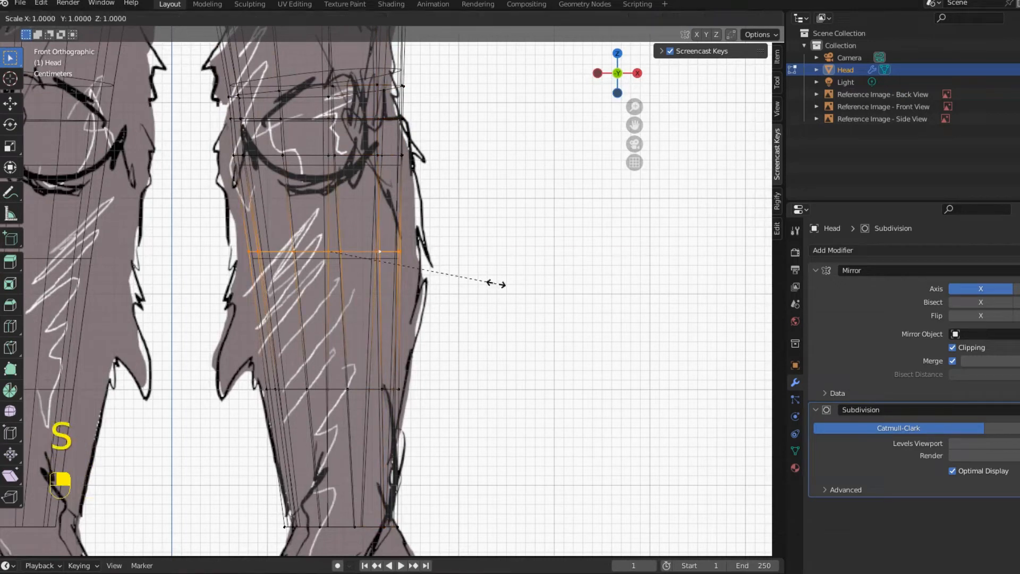
key("x")
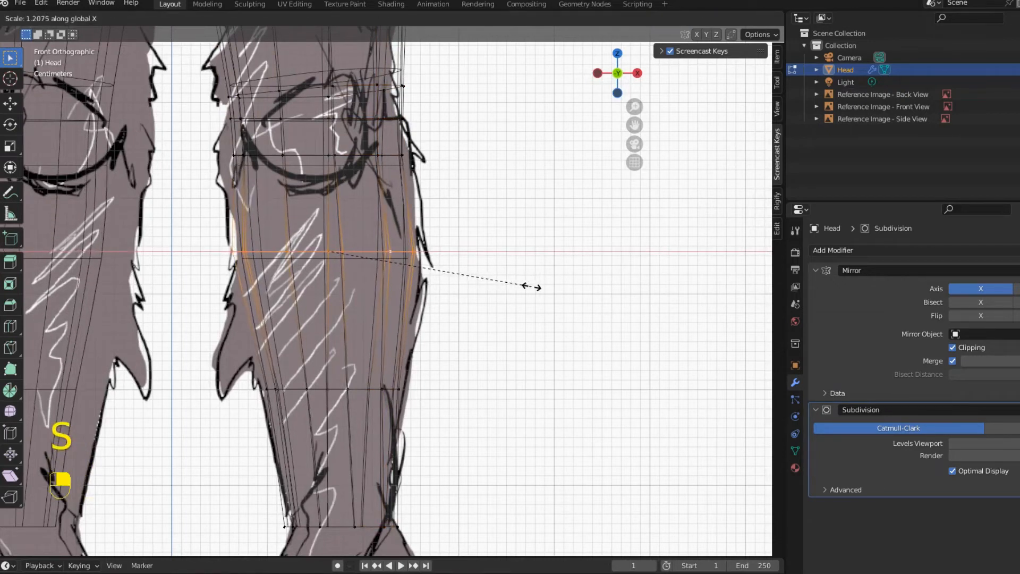
left_click(532, 286)
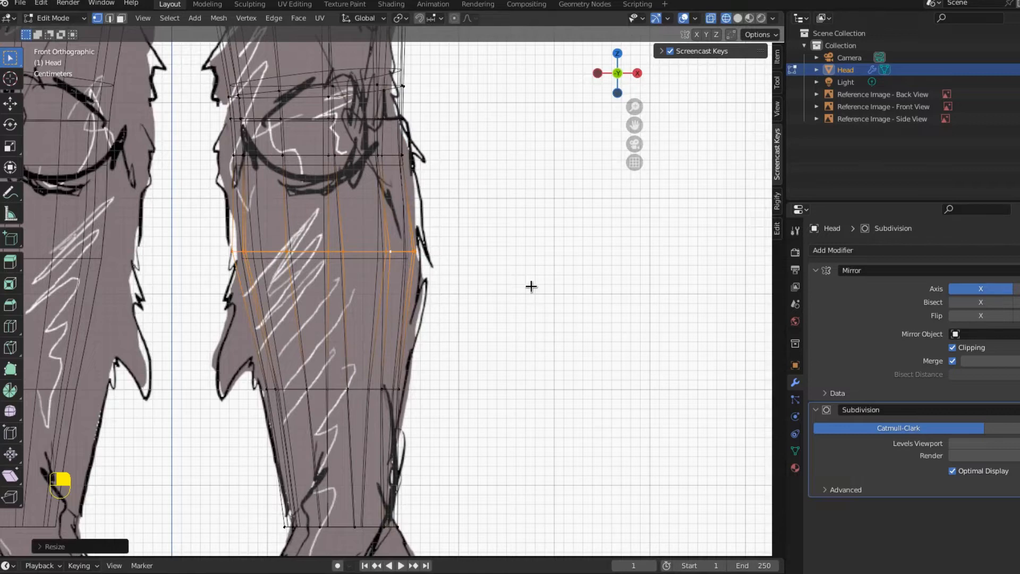
Select the rear vertices of the calf edge loop in the right side view
key("KP_3")
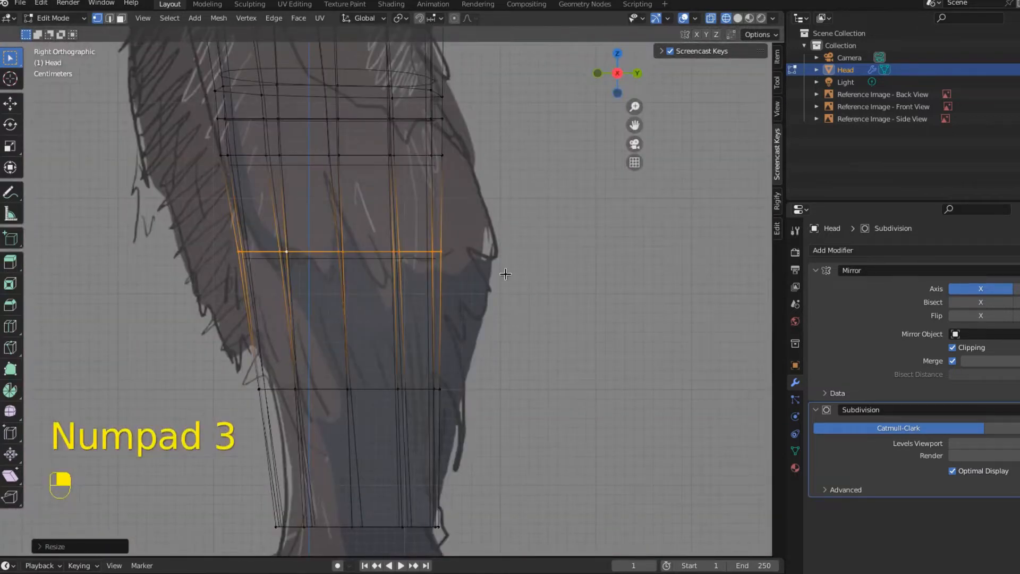
left_click_drag(385, 236, 516, 290)
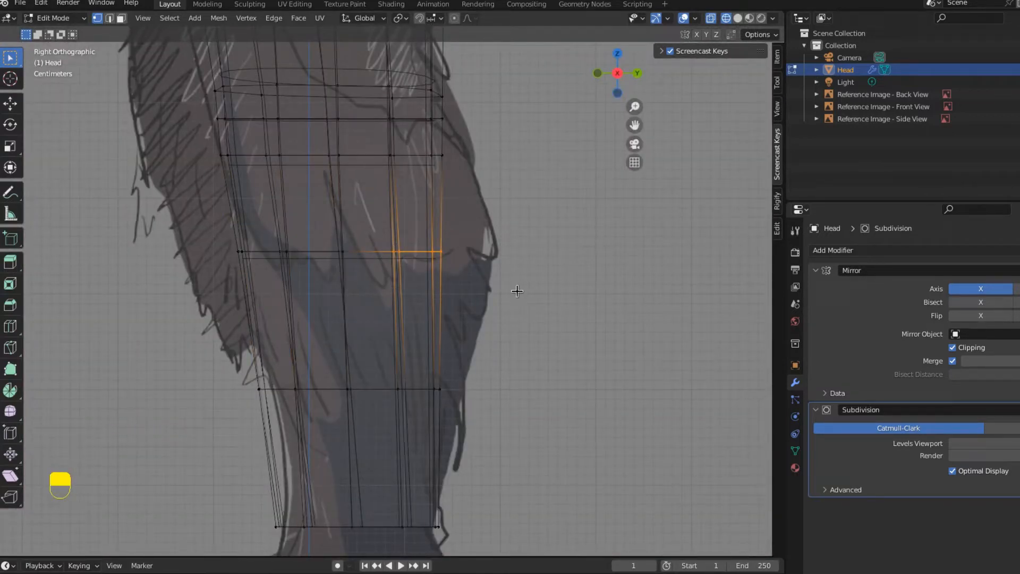
key("g")
key("y")
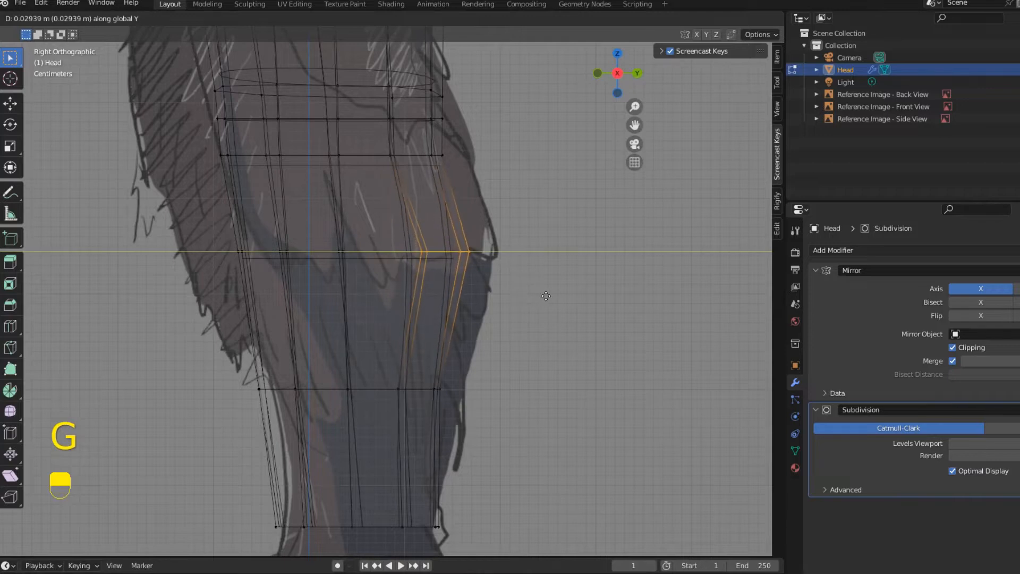
right_click(545, 295)
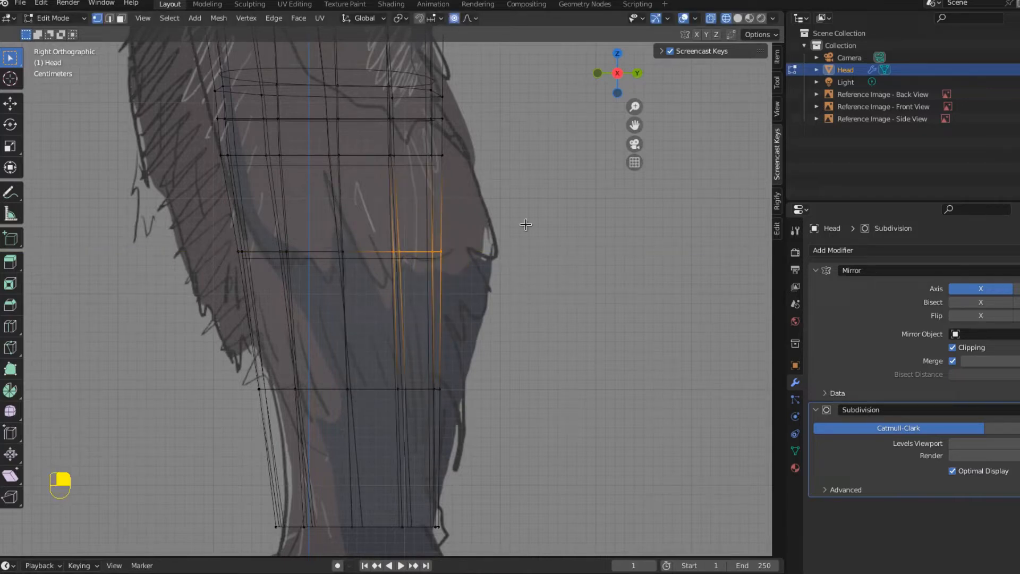
Move the selected calf vertices back along Y by about 0.05 m with proportional editing to match the side reference's calf outline
key("g")
key("y")
scroll(584, 332, "down", 3)
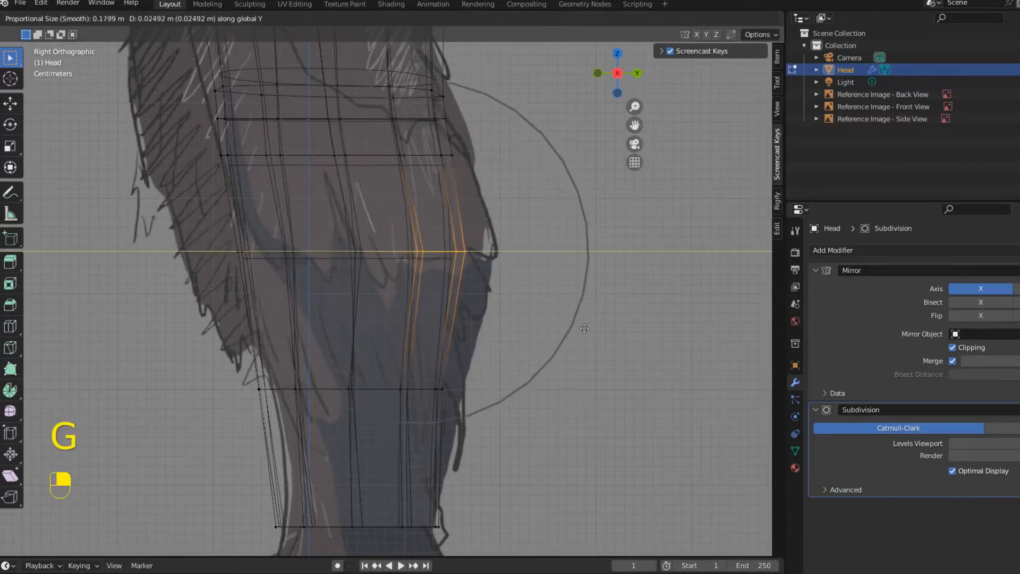
scroll(596, 335, "down", 3)
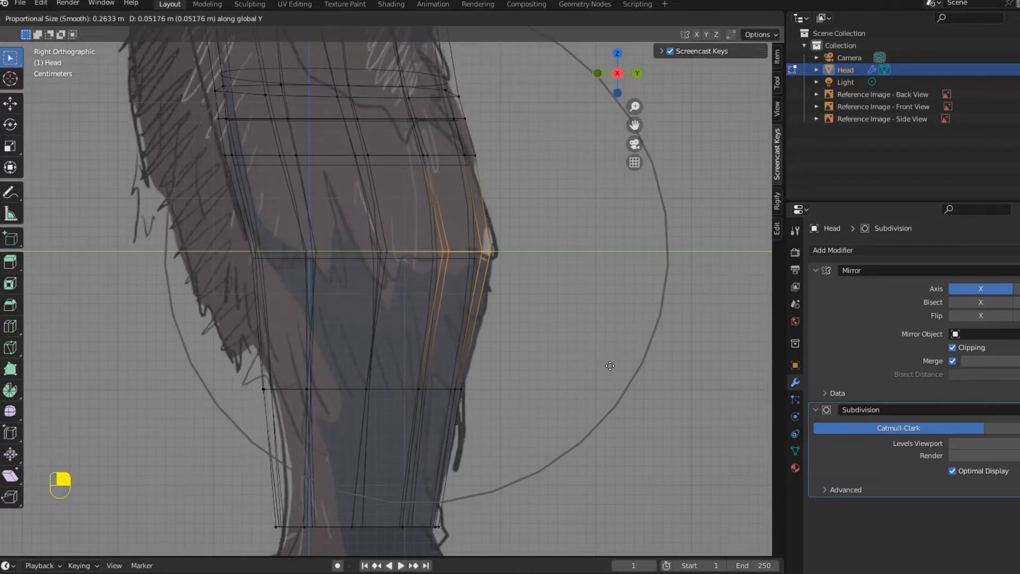
left_click(610, 365)
Select the front upper-thigh vertex and move it about 0.03 m forward with proportional editing toward the side reference's thigh outline
key("KP_Decimal")
left_click(211, 255, "alt")
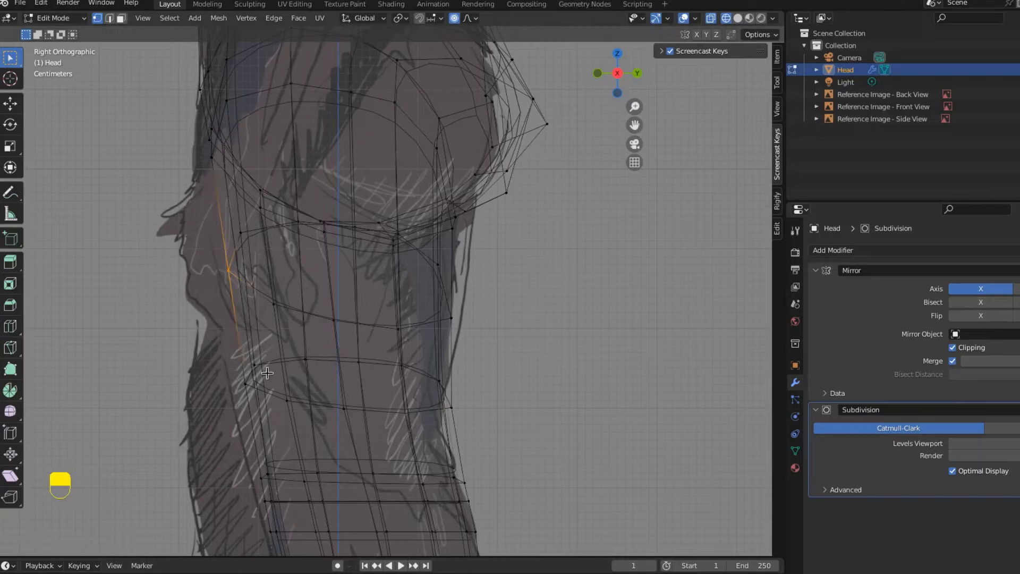
key("g")
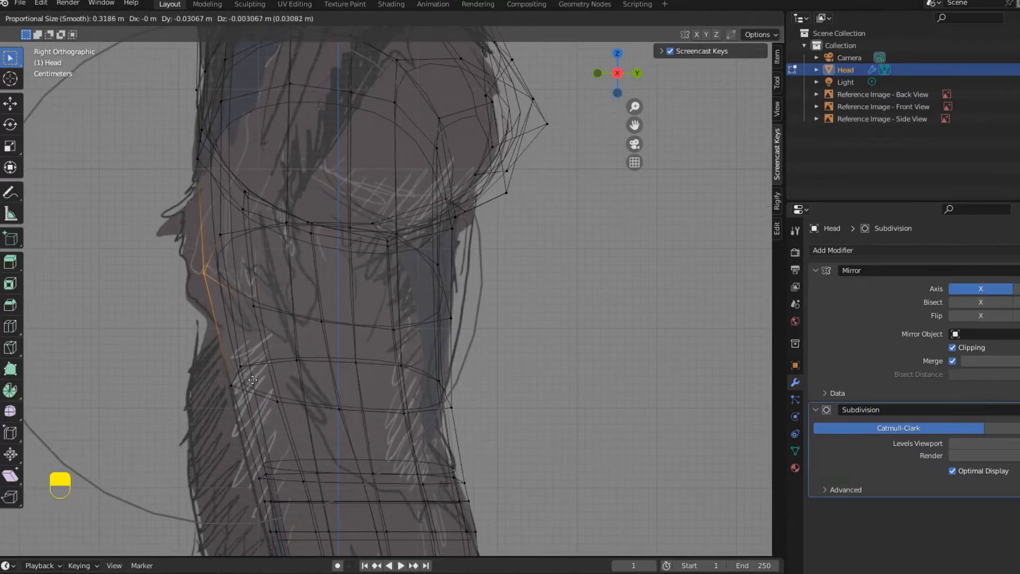
left_click(252, 379)
Move the vertex at the back of the lower thigh inward onto the reference outline, using a smaller proportional falloff
right_click(431, 341)
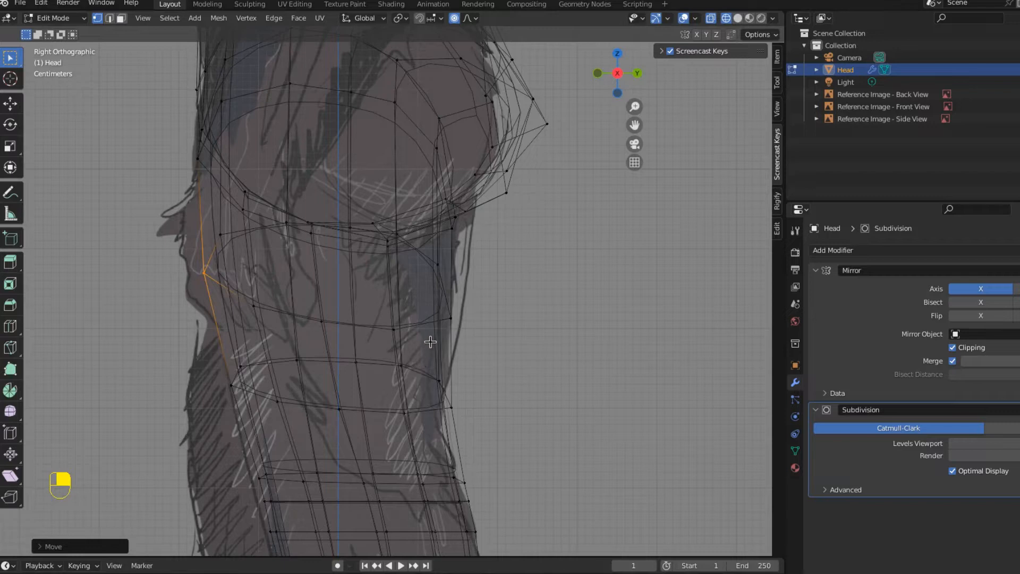
right_click(449, 406)
key("g")
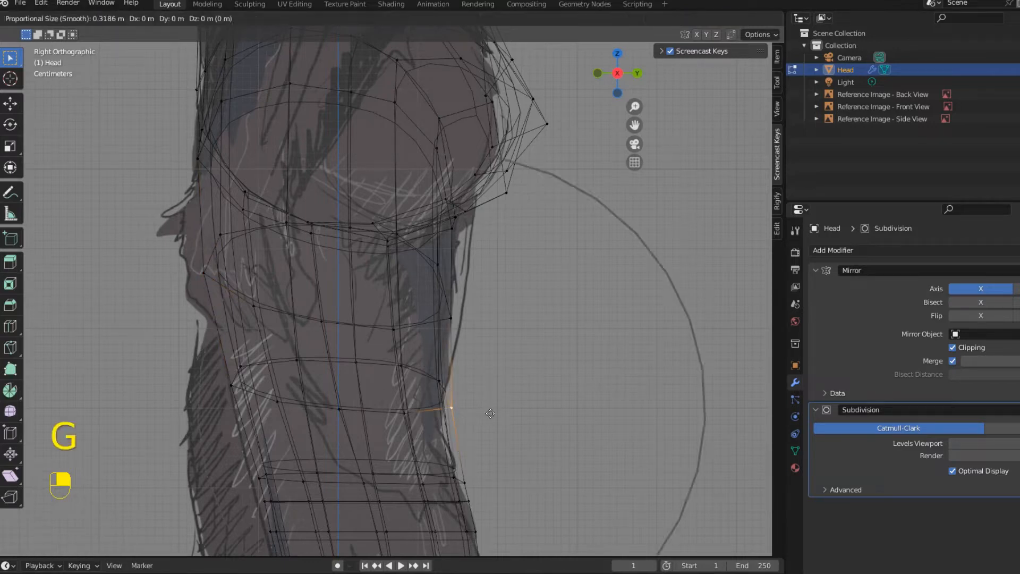
scroll(488, 406, "up", 3)
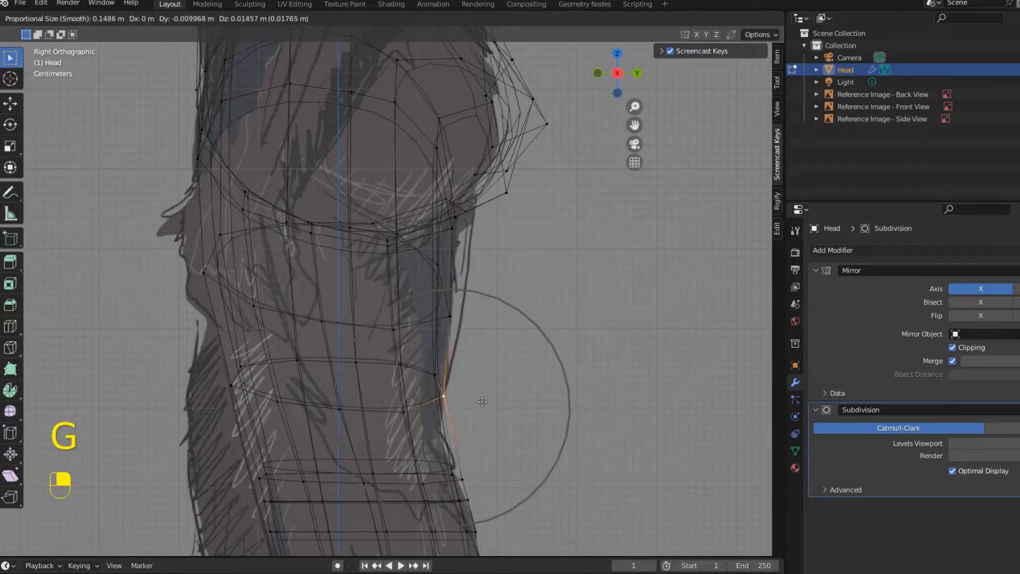
left_click(477, 410)
Move the vertices at the back of the upper thigh outward to follow the reference outline below the buttock
right_click(464, 326)
key("g")
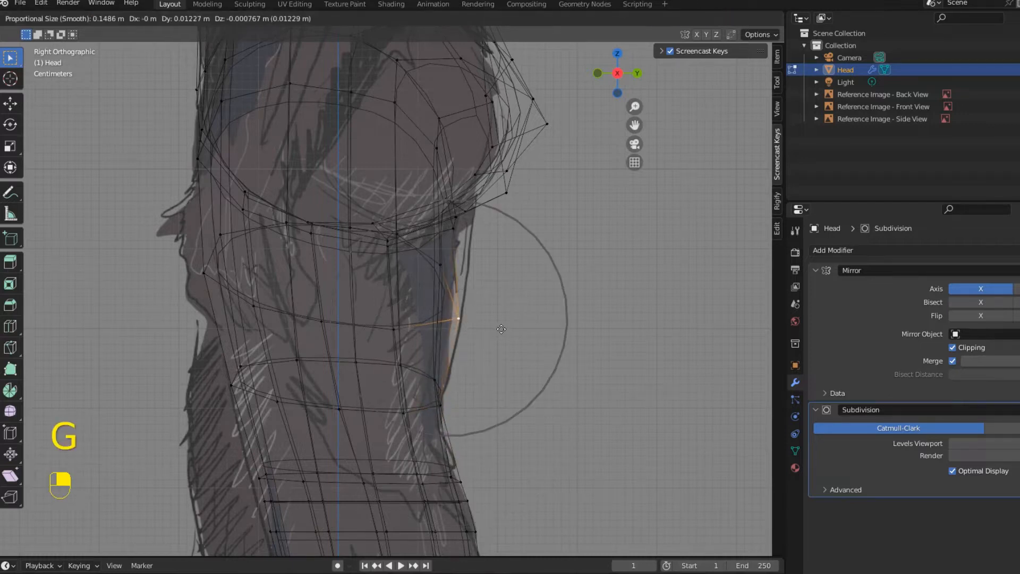
scroll(502, 324, "down", 3)
left_click(505, 317)
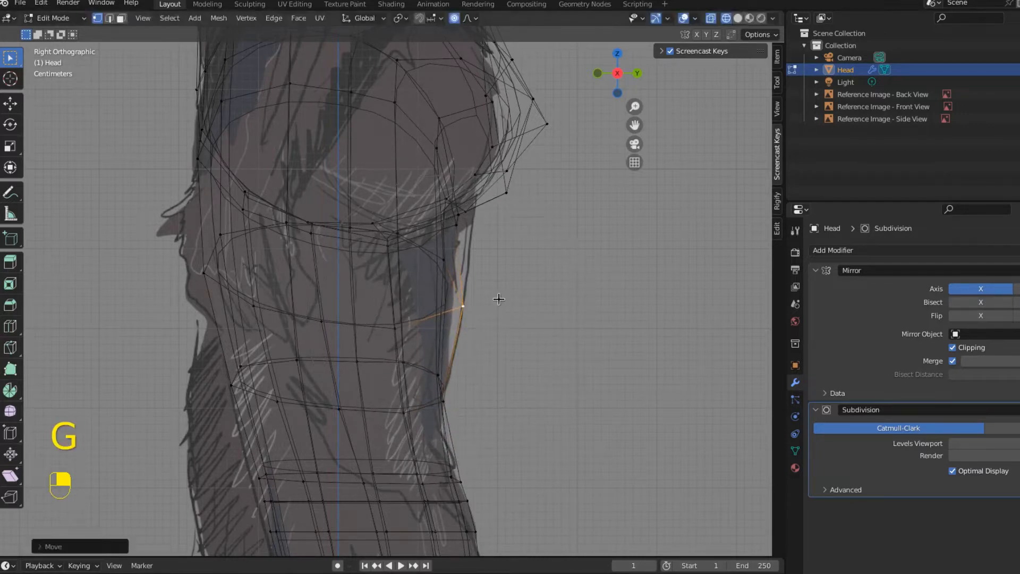
key("g")
left_click(502, 270)
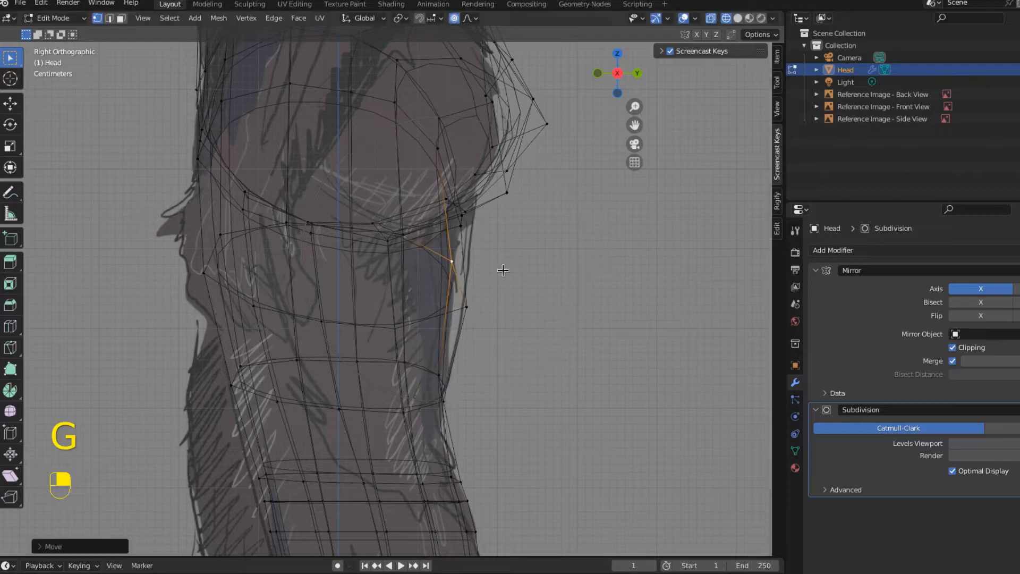
Check the whole body mesh against the side reference and save the file
scroll(520, 250, "down", 4)
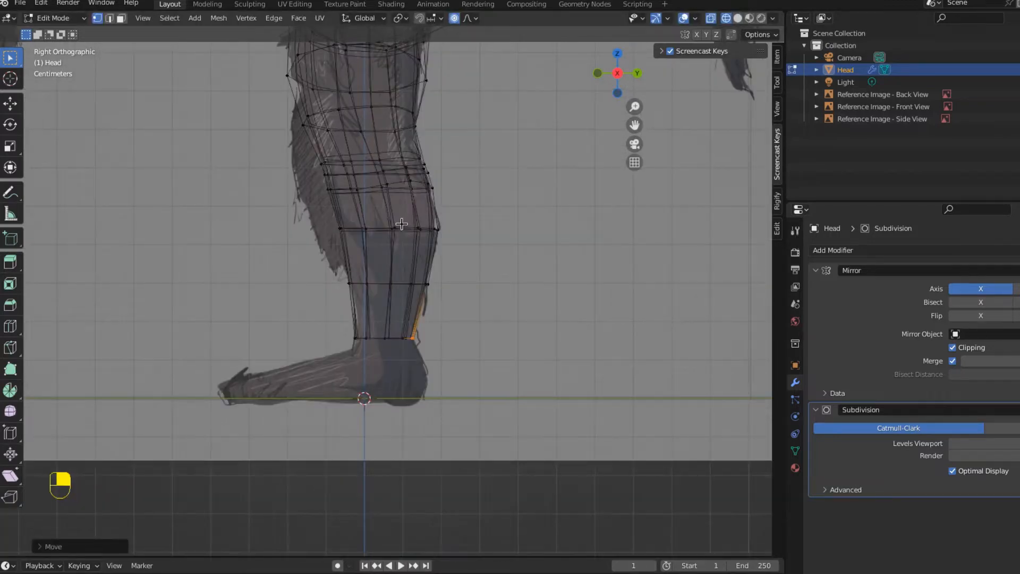
middle_click_drag(403, 239, 404, 433, "shift")
scroll(404, 433, "down", 7)
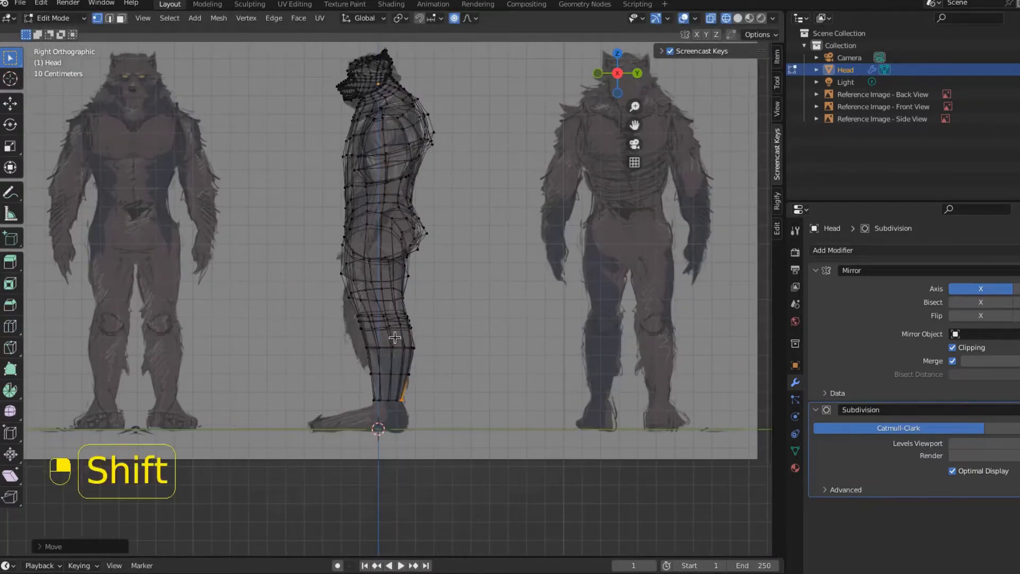
scroll(420, 400, "up", 6)
key("ctrl+s")
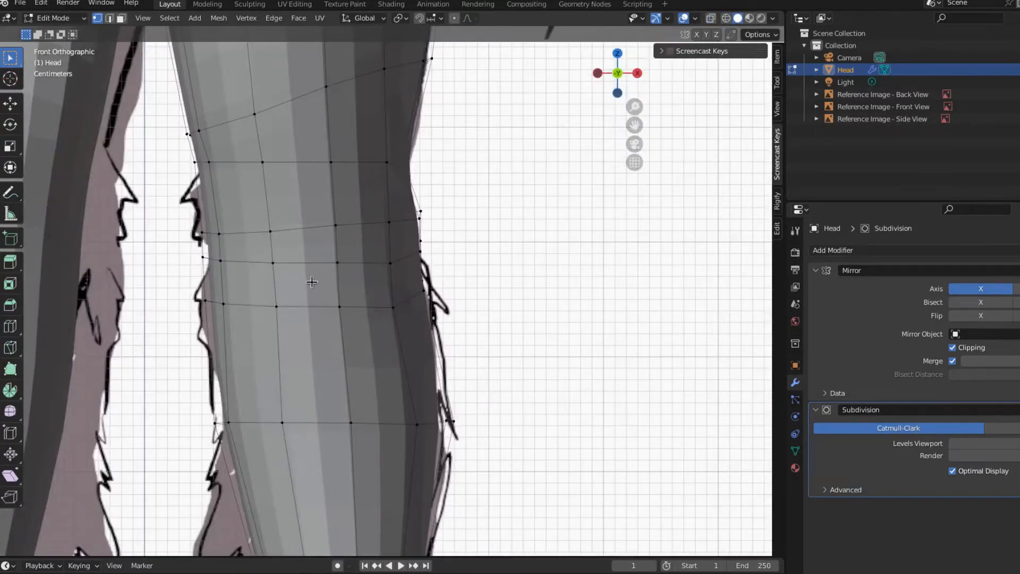
Select the six front faces around the kneecap in face mode and turn on X-ray display
left_click_drag(225, 218, 380, 325)
left_click(120, 18)
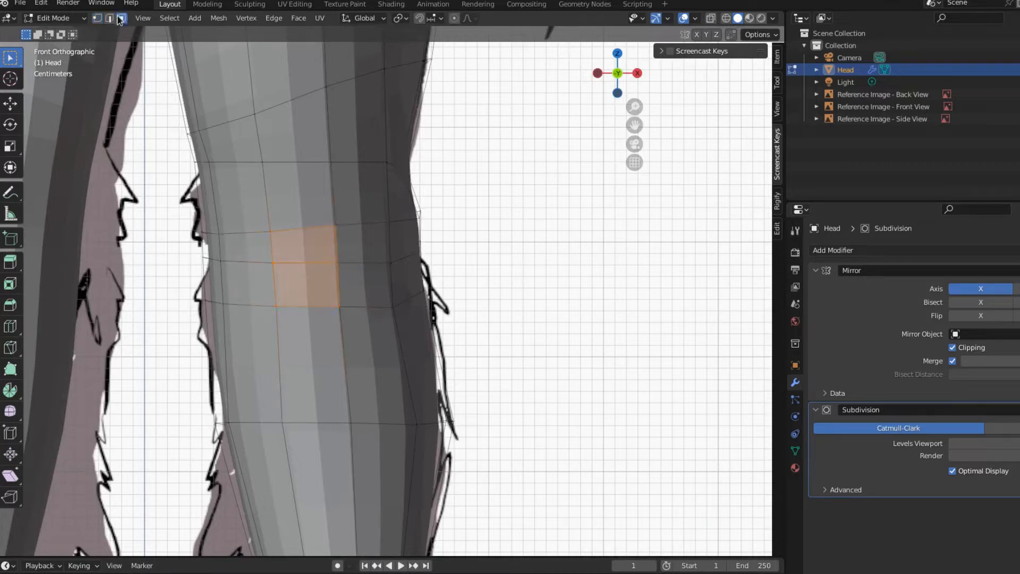
left_click_drag(240, 241, 371, 291)
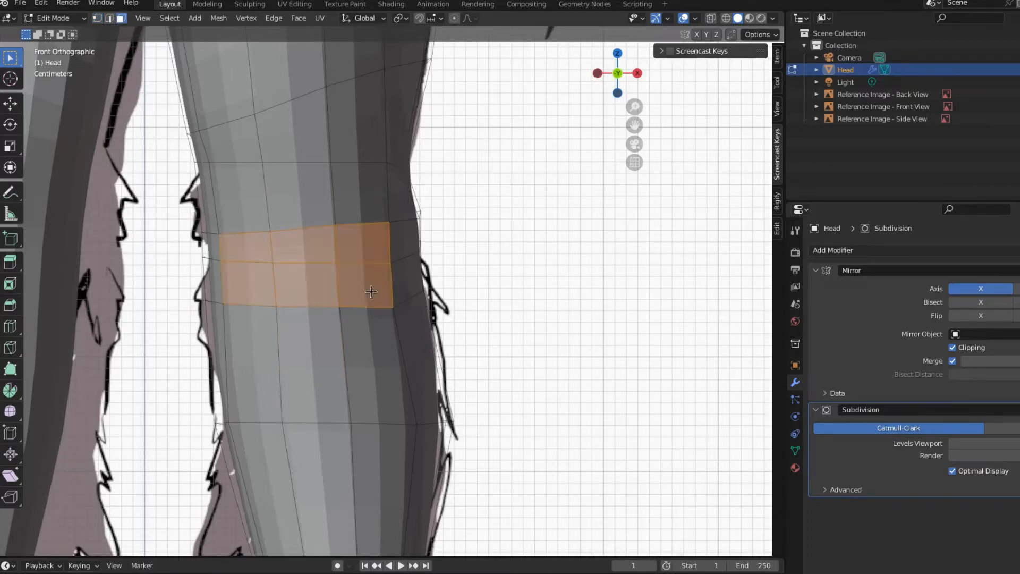
left_click(711, 18)
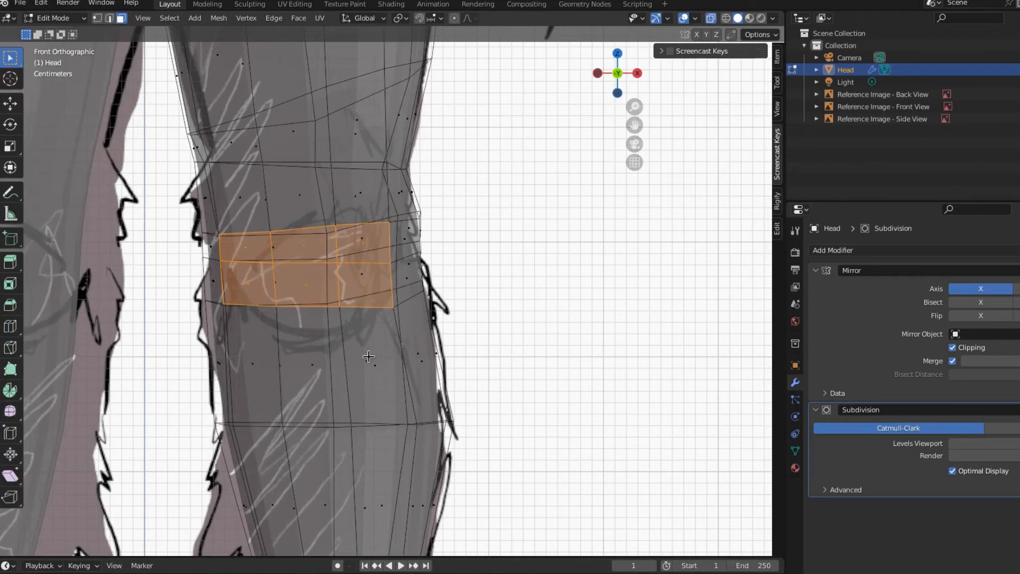
Narrow the selected kneecap faces along X and stretch them along Z by about 1.56 to fit the reference kneecap
key("s")
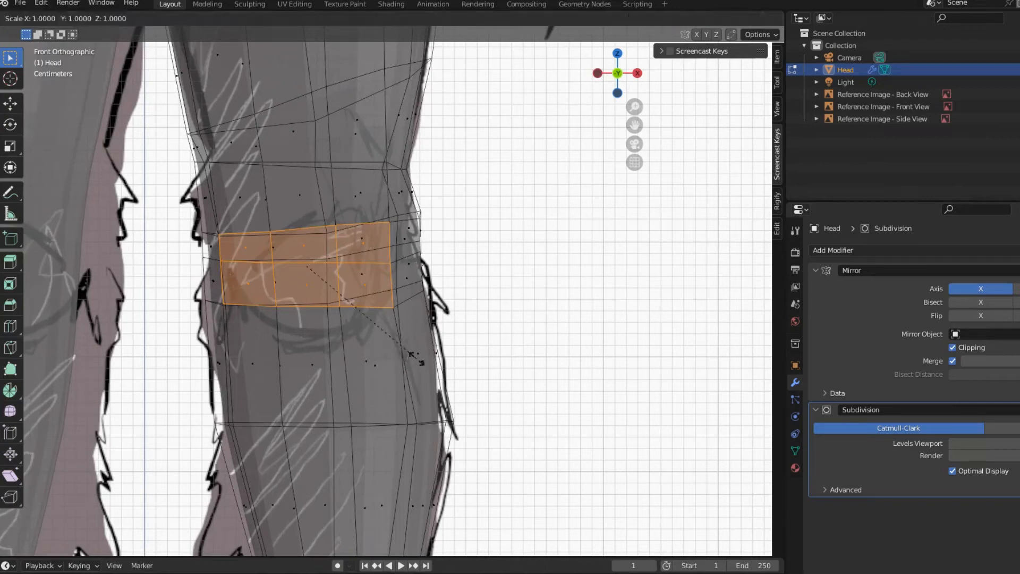
key("x")
left_click(395, 353)
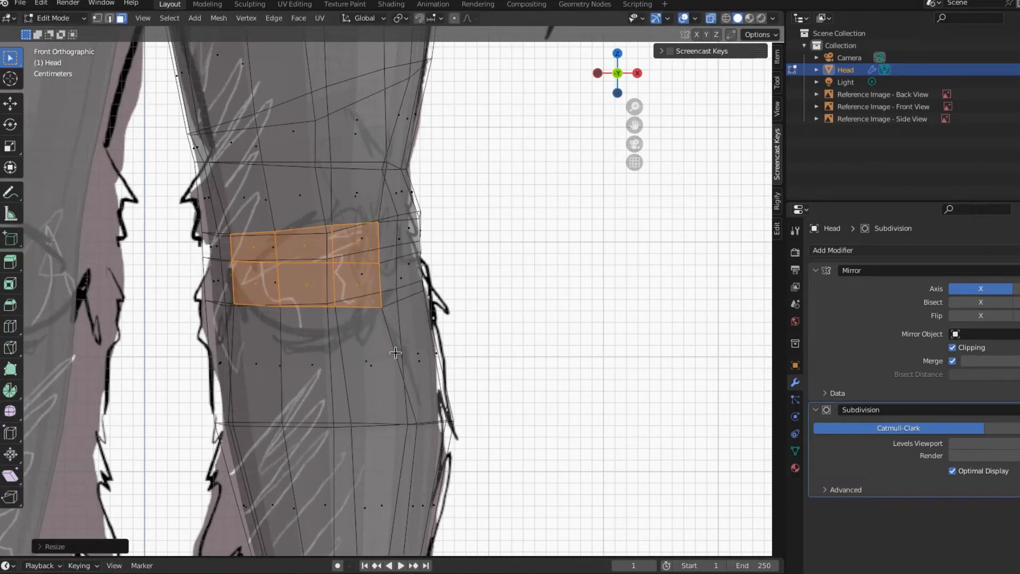
key("s")
key("z")
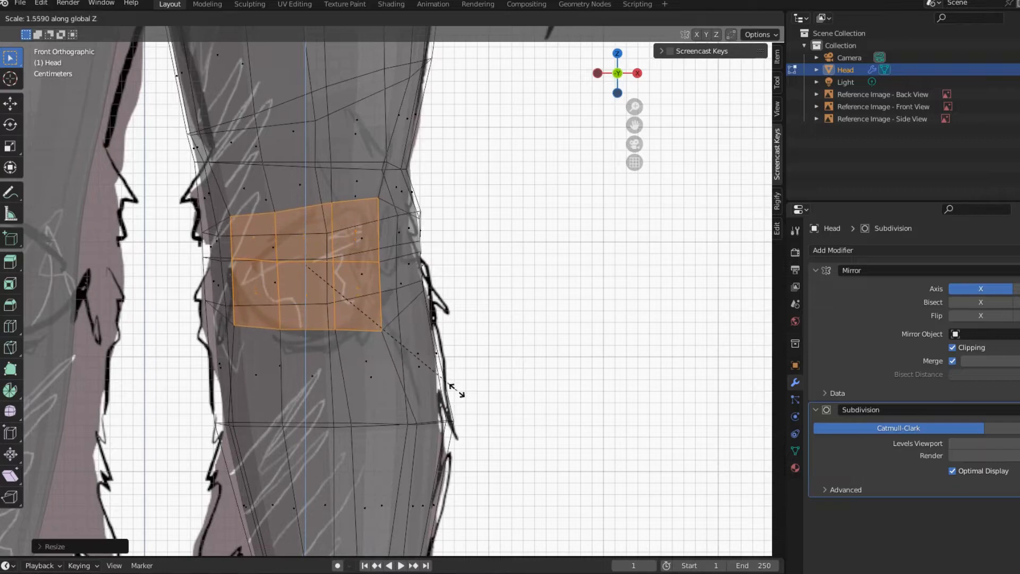
left_click(454, 390)
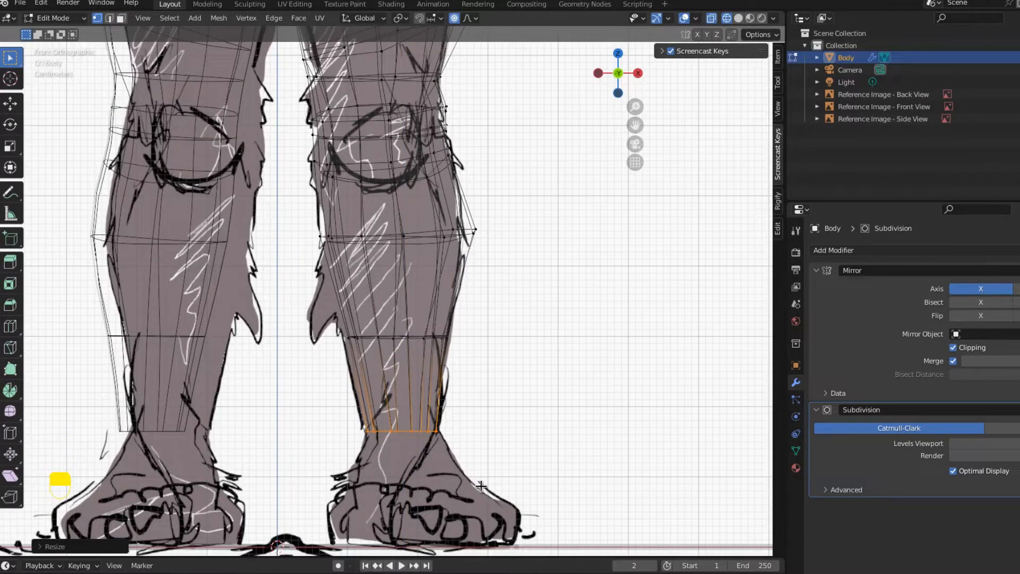
Extrude the ankle loop down to the sole in side view, and extrude the front faces about 0.35 m forward along Y for the foot
key("KP_3")
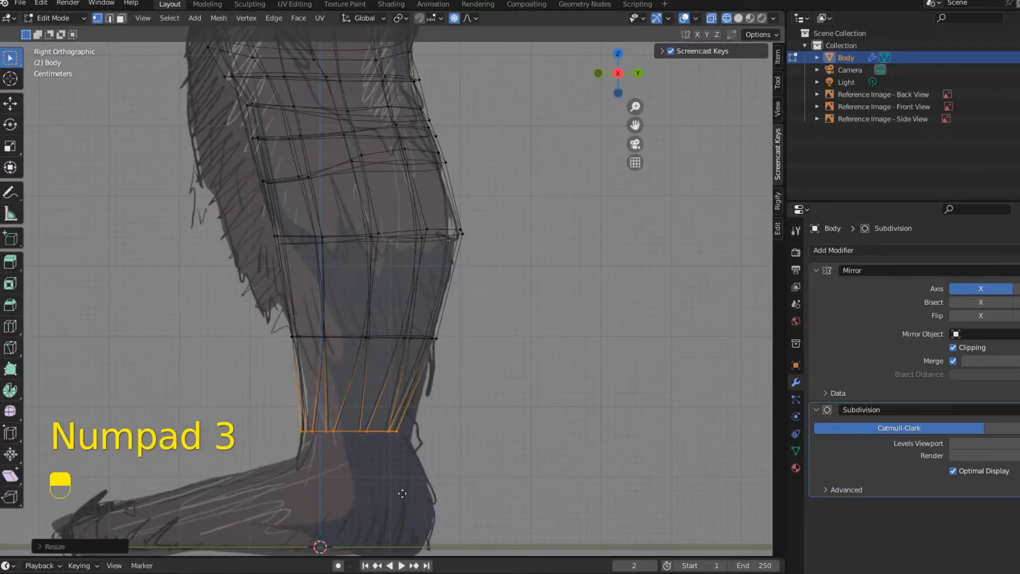
key("e")
left_click(428, 534)
key("e")
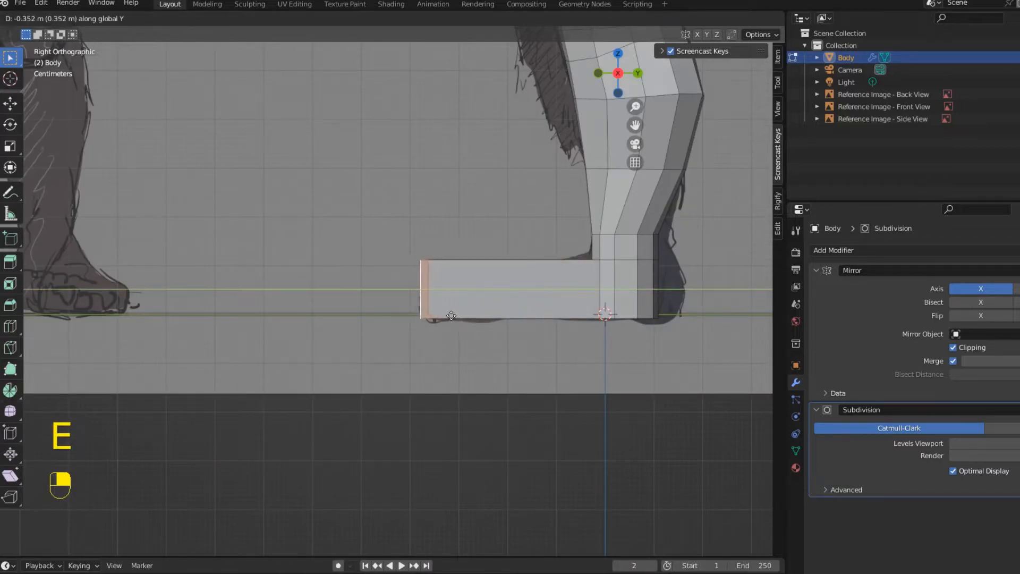
left_click(451, 315)
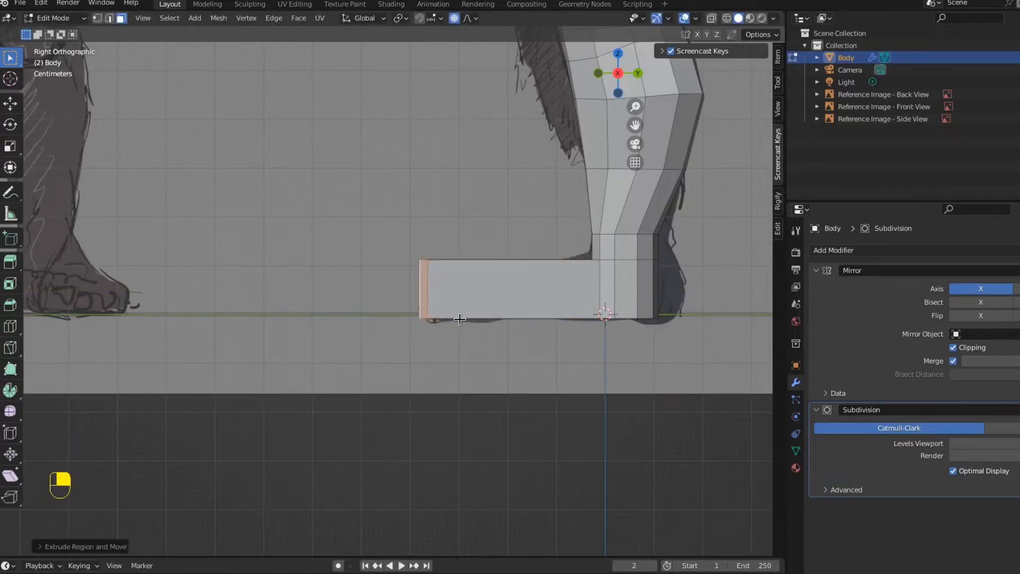
Smooth the front end of the extruded foot in top view and rotate it about Z to reverse its slant
key("KP_7")
left_click(10, 410)
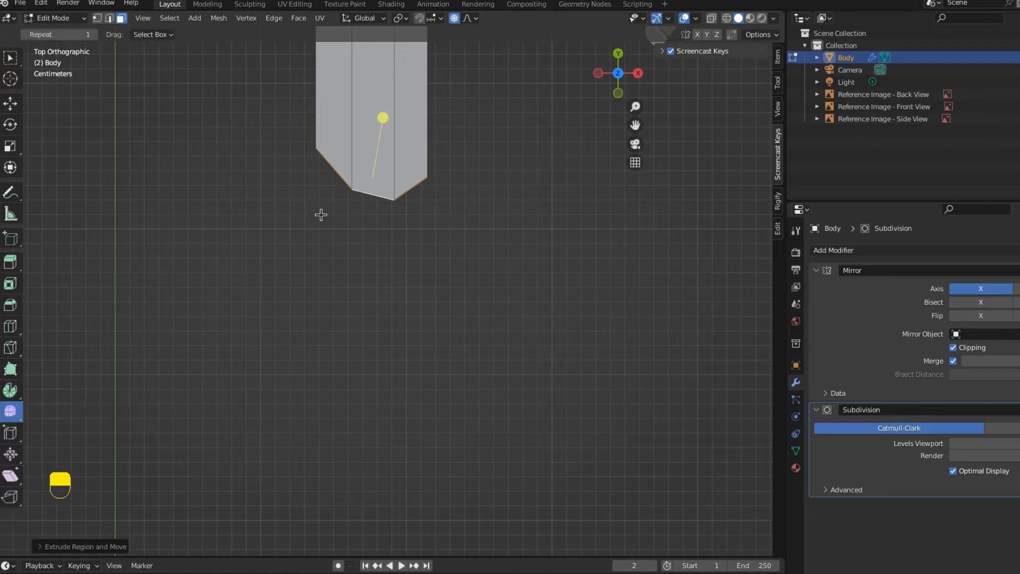
left_click_drag(386, 119, 134, 547)
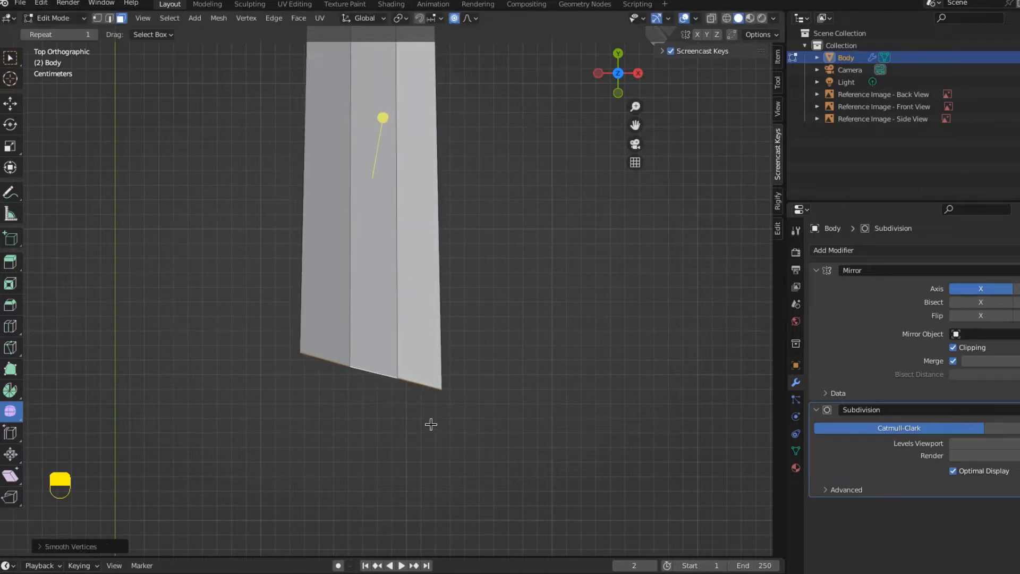
scroll(445, 432, "down", 4)
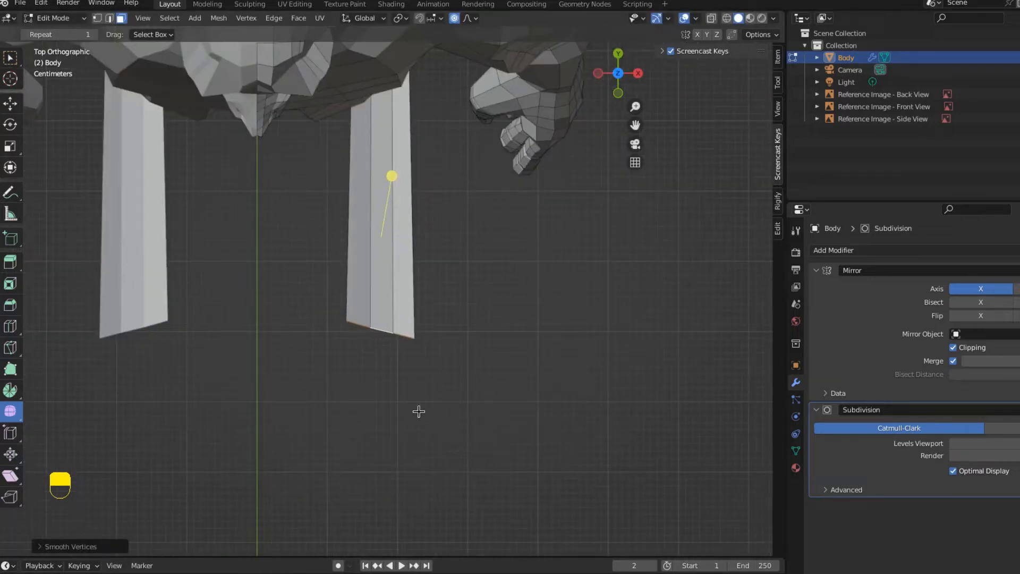
key("r")
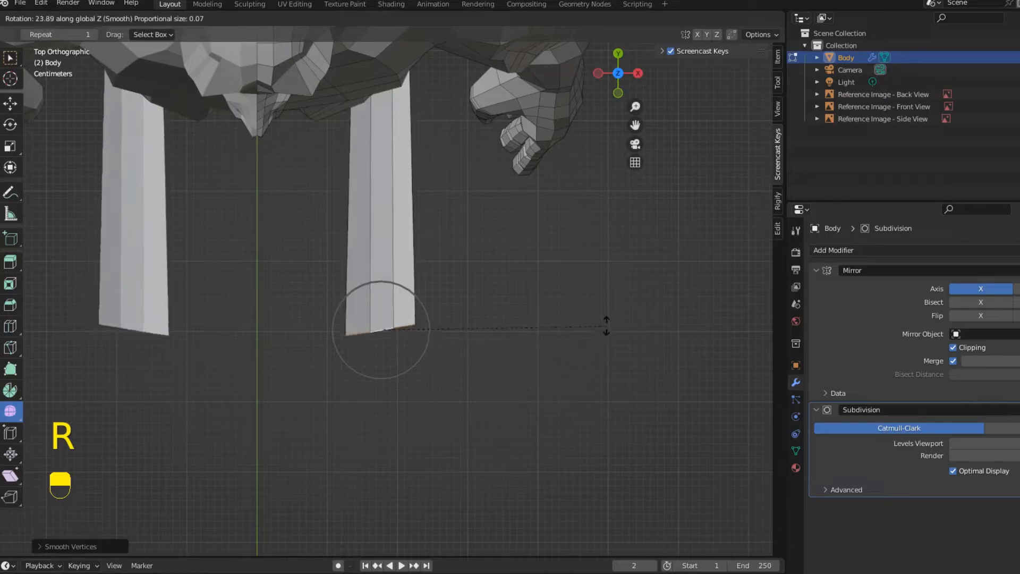
left_click(630, 283)
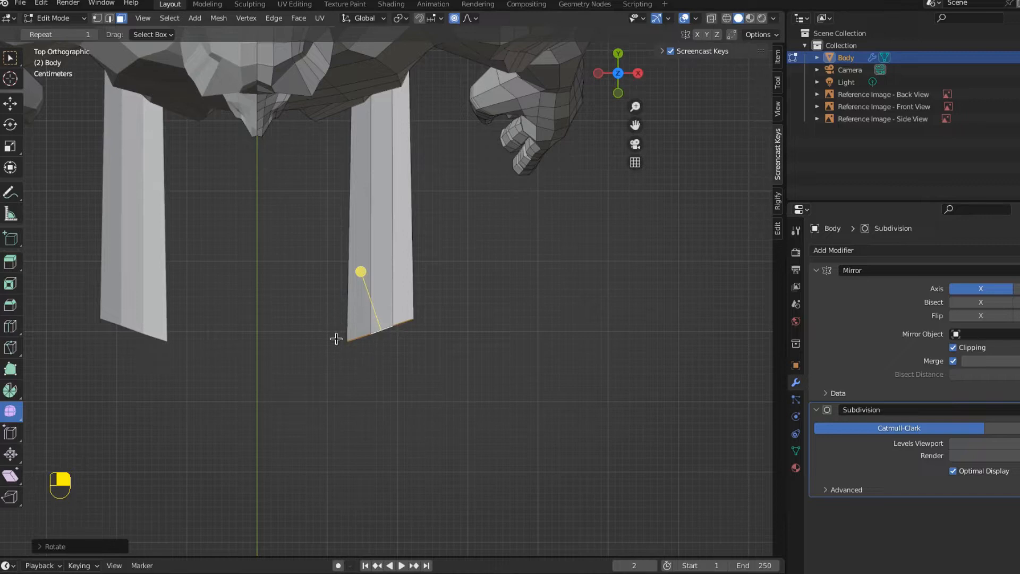
Select the upper vertices at the foot's front end in side view and lower them along Z to slope the foot toward the toes
key("KP_3")
key("alt+z")
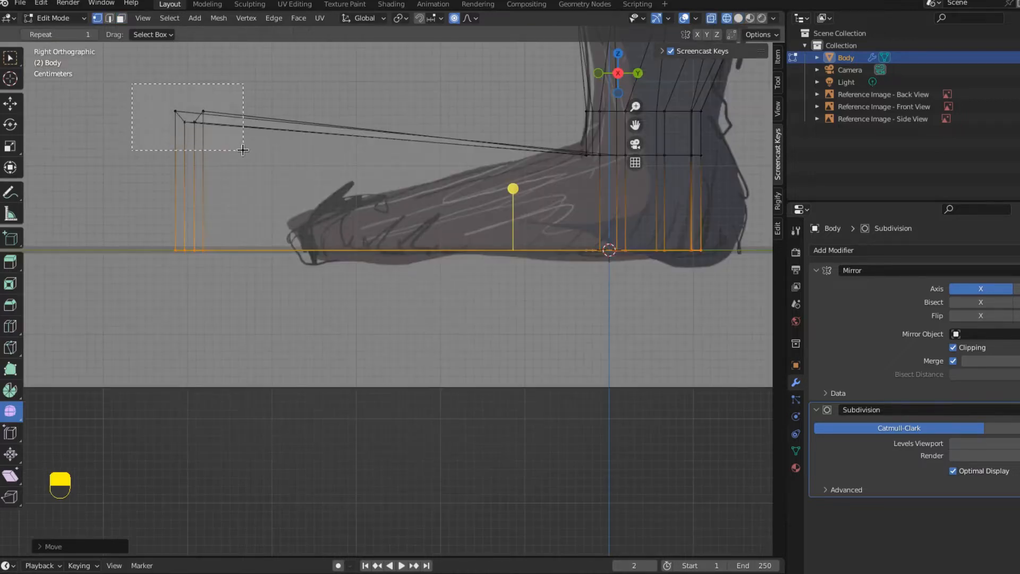
key("1")
key("g")
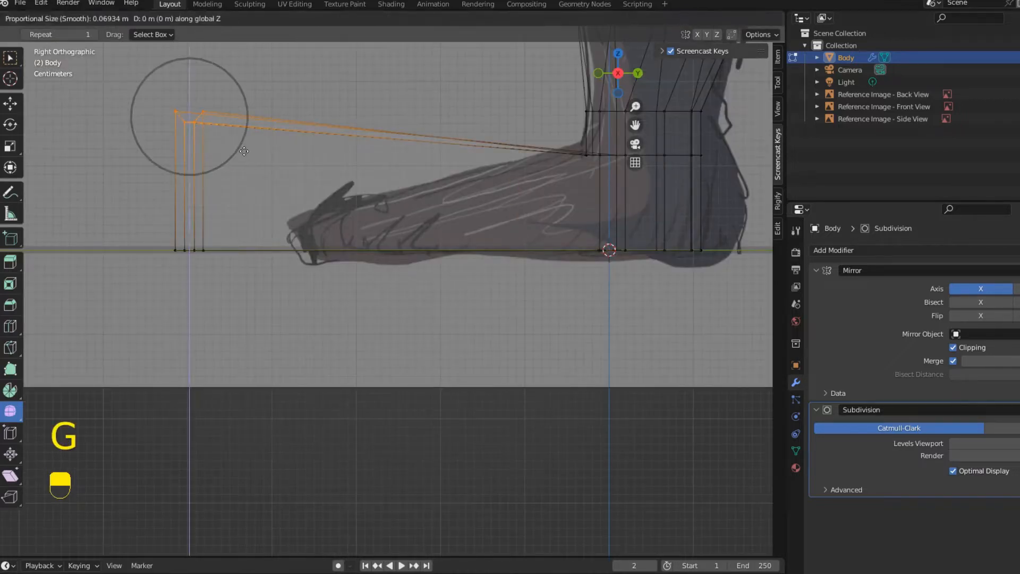
left_click(269, 259)
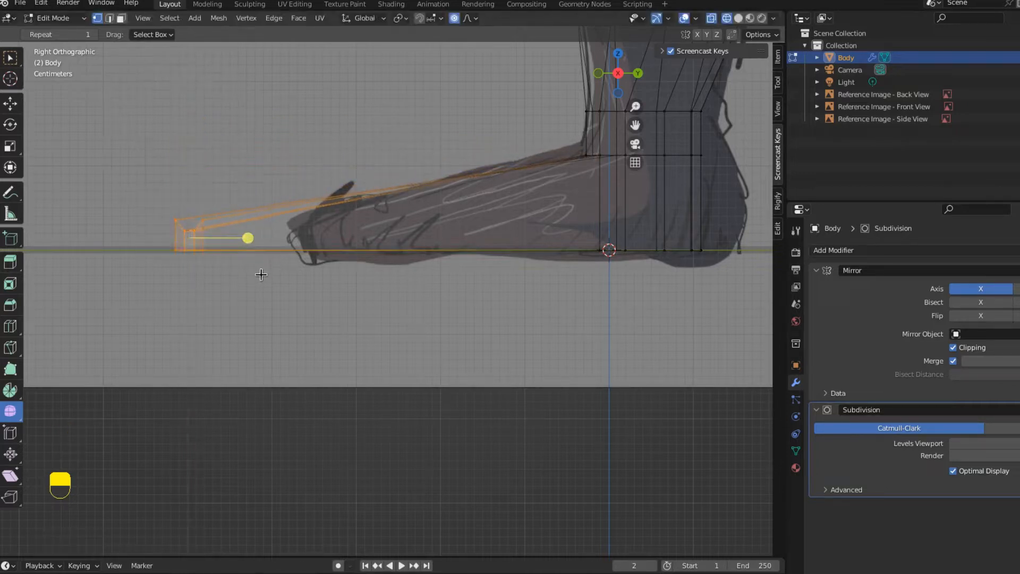
Pull the foot's front end back along Y with smooth proportional editing, and add an edge loop across the foot behind the toes
key("g")
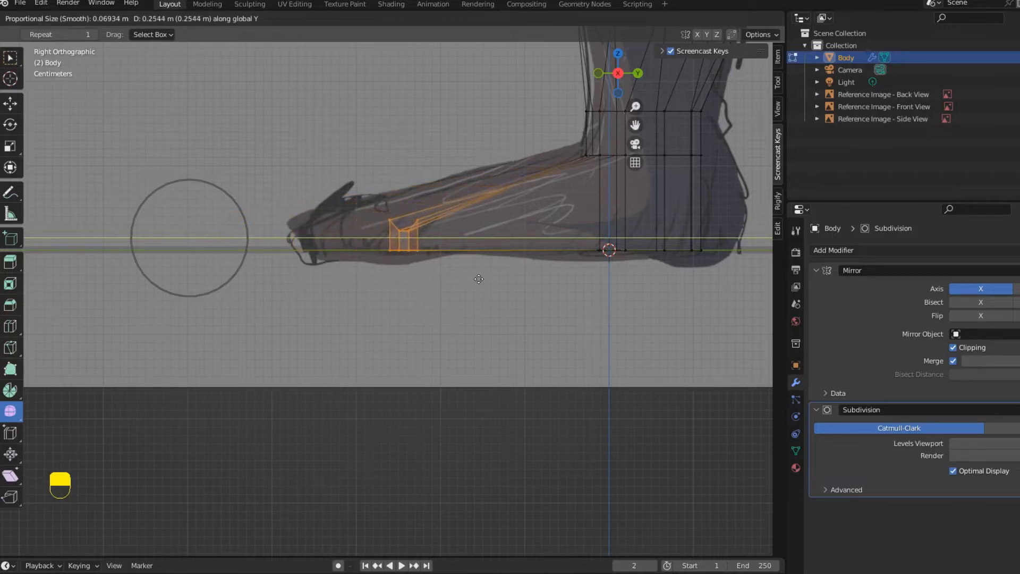
left_click(427, 260)
key("KP_3")
key("ctrl+r")
left_click(455, 223)
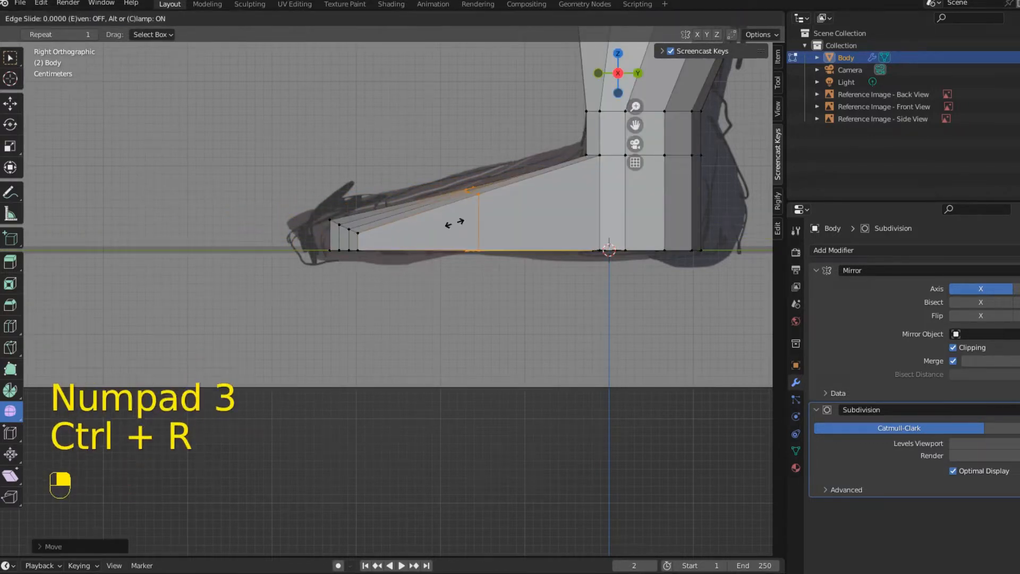
left_click(369, 237)
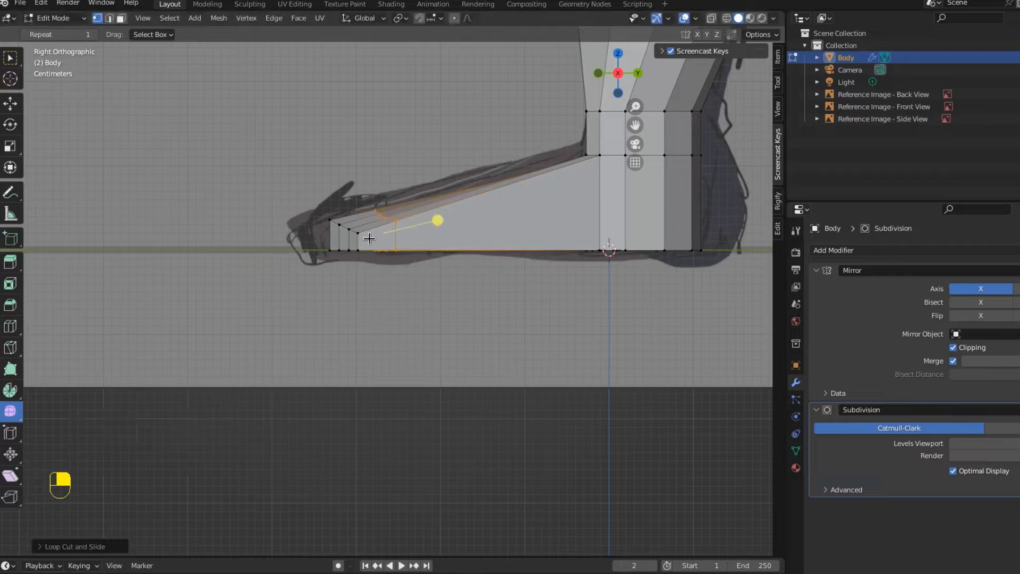
Adjust the height of the new edge loop behind the toes along Z in side view
key("g")
key("z")
left_click(369, 243)
Move the inner side face of the toe section about -0.014 m along X and rotate it about 36° around Z
mouse_move(372, 243)
middle_mouse_down()
mouse_move(391, 258)
mouse_move(380, 261)
middle_mouse_up()
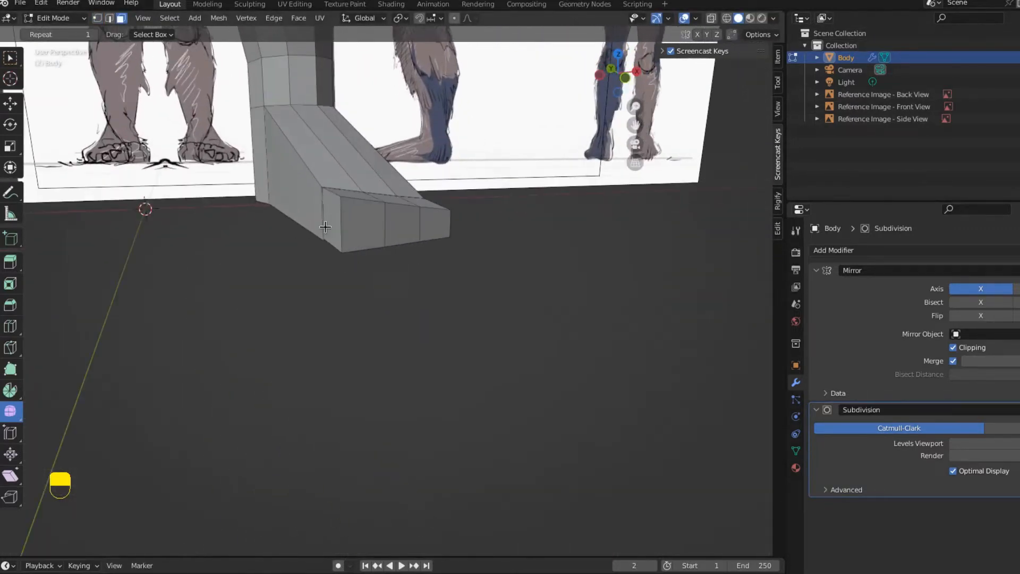
middle_click_drag(326, 229, 371, 330)
key("g")
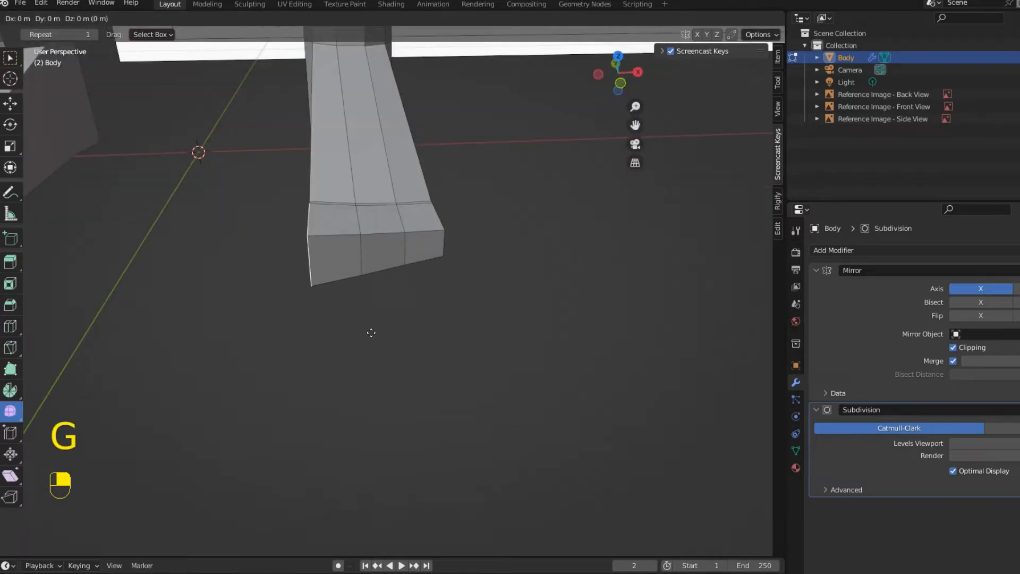
key("x")
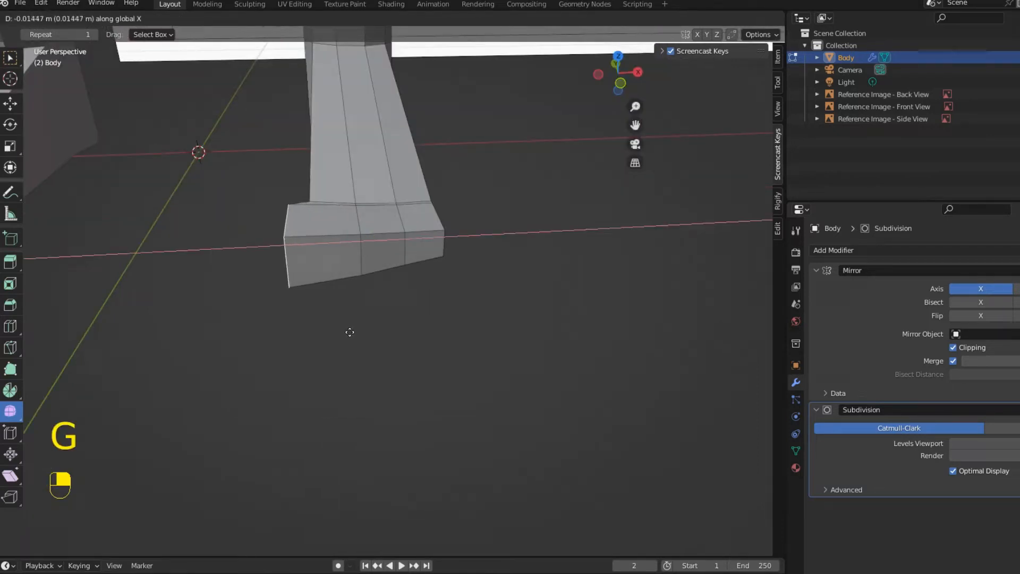
left_click(350, 332)
key("KP_1")
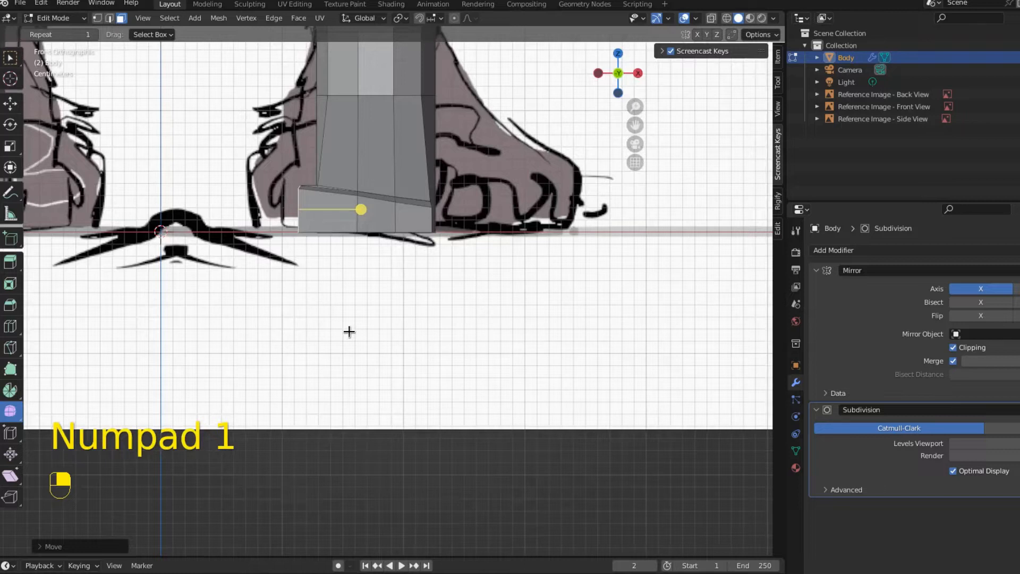
key("r")
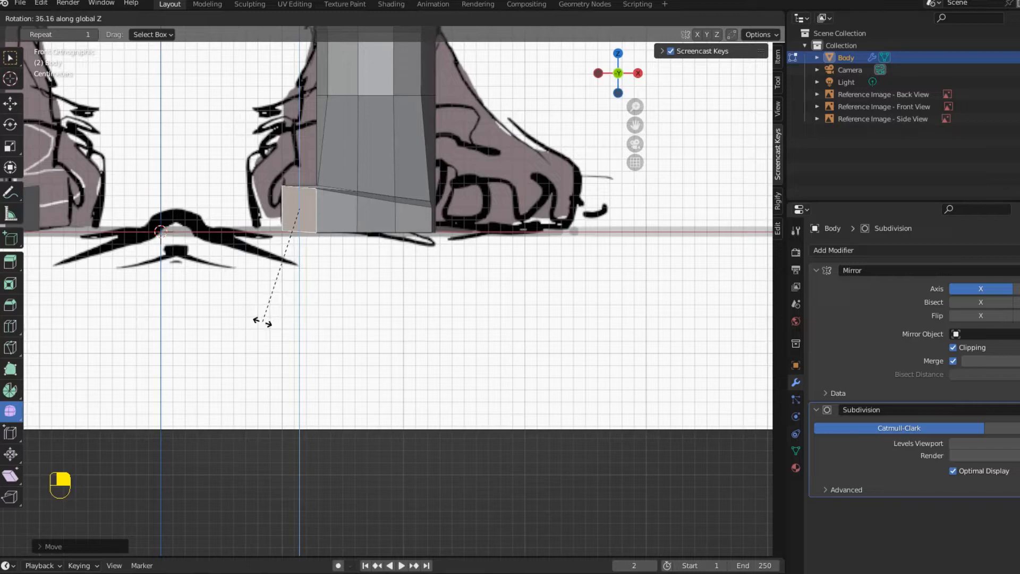
left_click(262, 321)
Select the two rear vertices of the angled inner toe face and reposition them to refine the flare
middle_click_drag(405, 276, 282, 305)
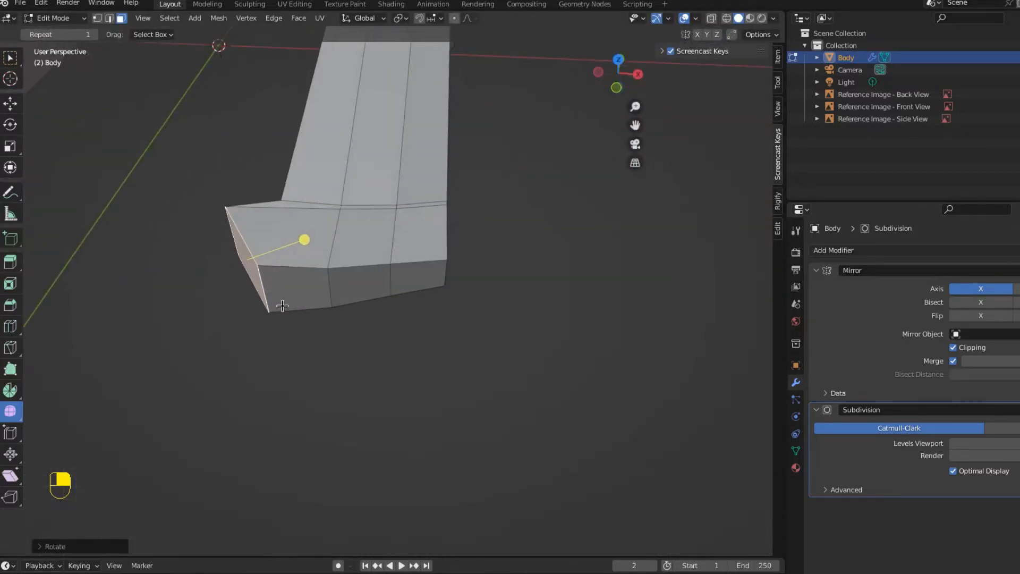
key("1")
left_click_drag(202, 194, 248, 288)
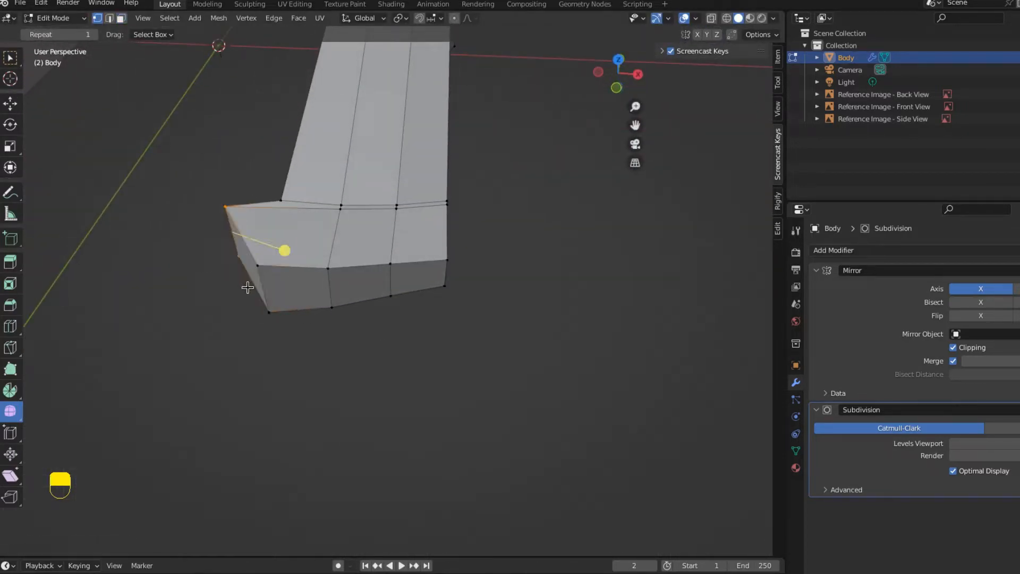
key("g")
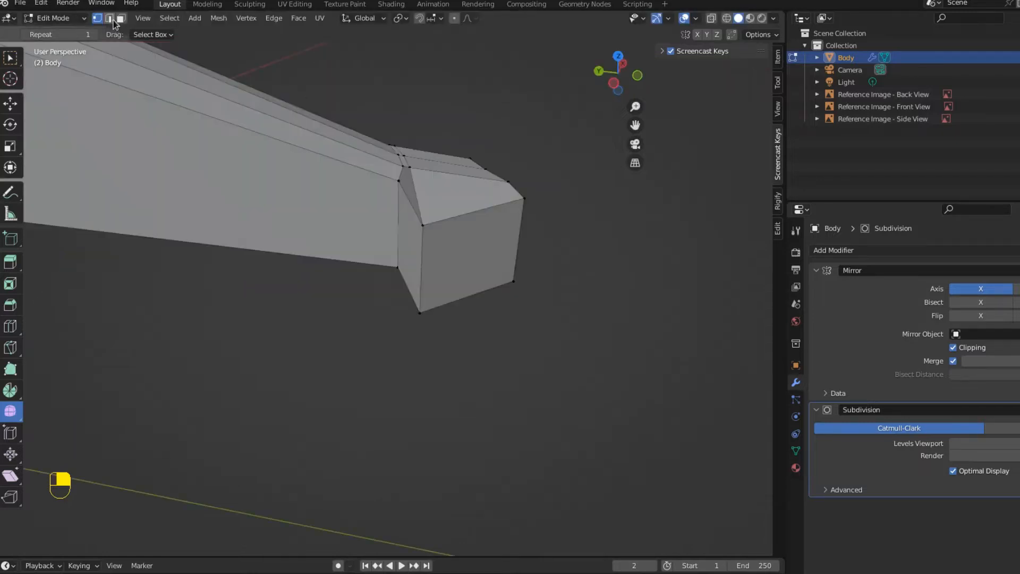
Move the inner vertical edge just behind the toe section inward along X in top view to widen the foot there
left_click(110, 19)
middle_click_drag(394, 232, 482, 322)
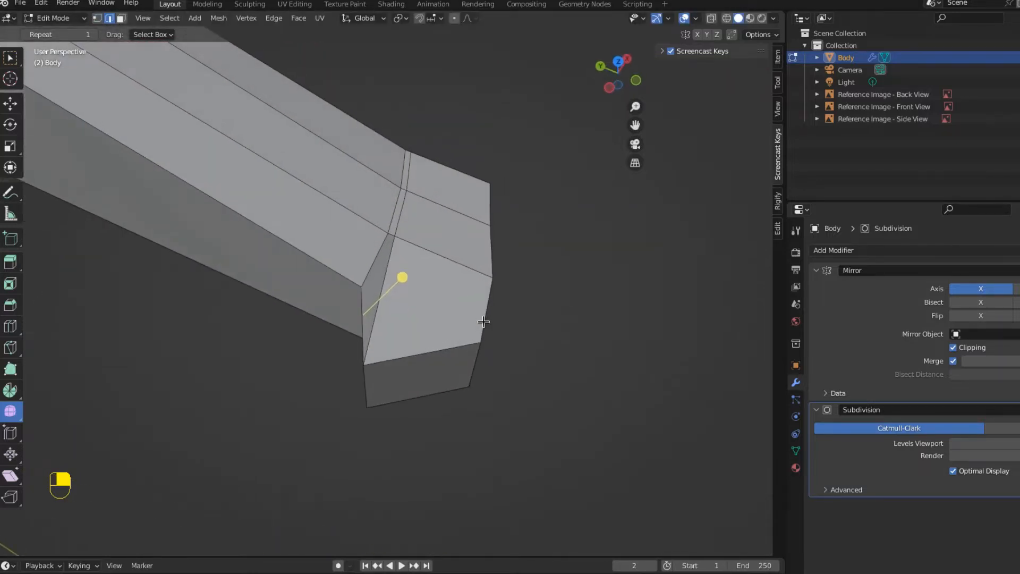
key("KP_7")
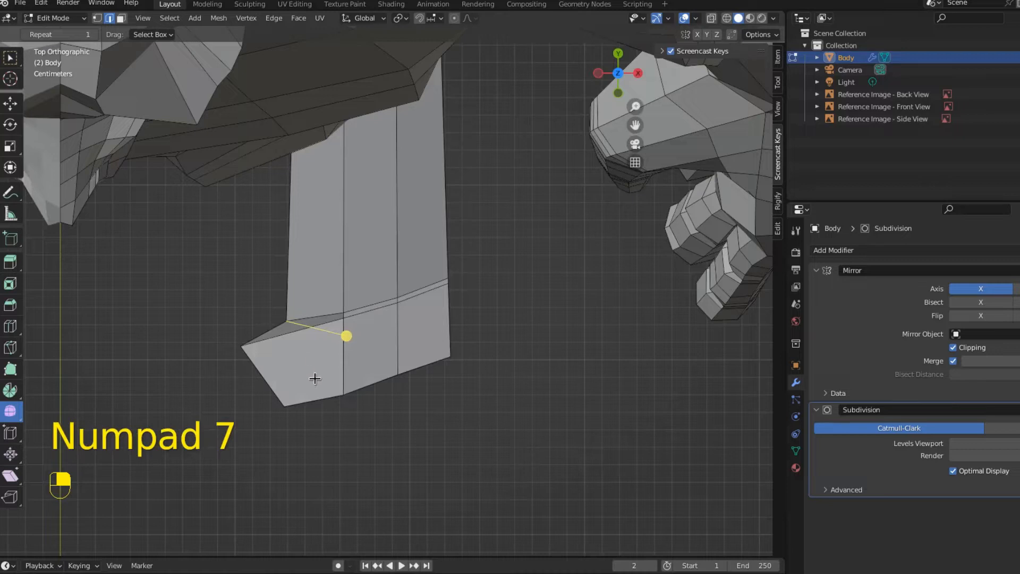
key("g")
key("x")
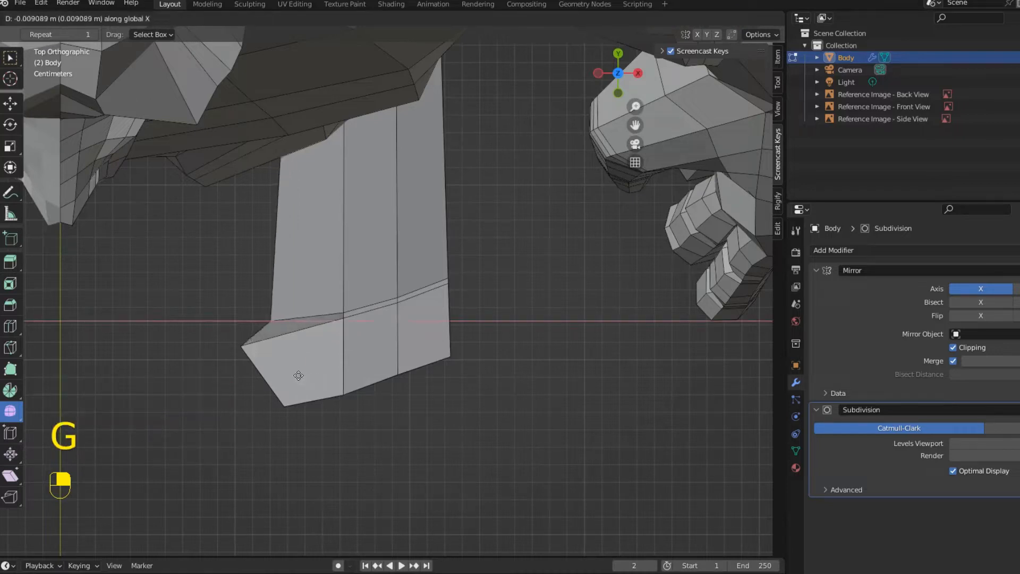
left_click(289, 372)
Adjust the outer side face of the toe section along X against the front reference and rotate it about -34° around Z
middle_click_drag(289, 372, 144, 22)
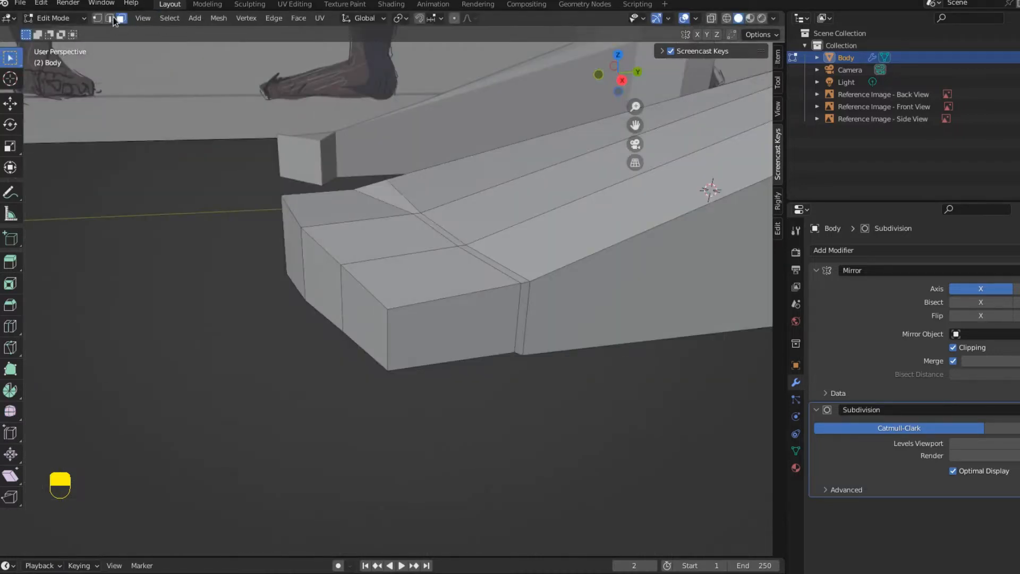
middle_click_drag(337, 317, 447, 322)
left_click(395, 319)
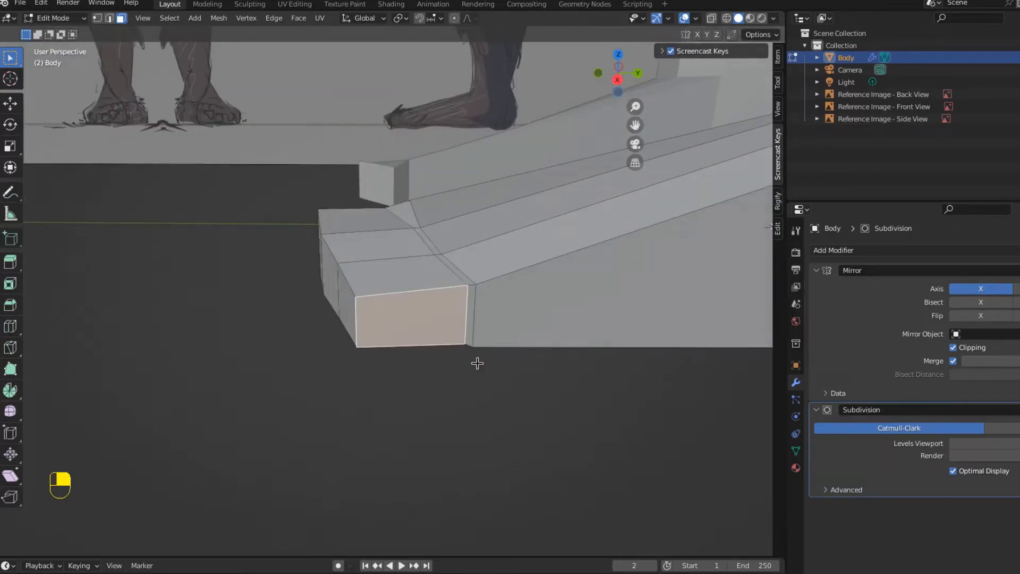
middle_click_drag(478, 360, 549, 353)
key("KP_1")
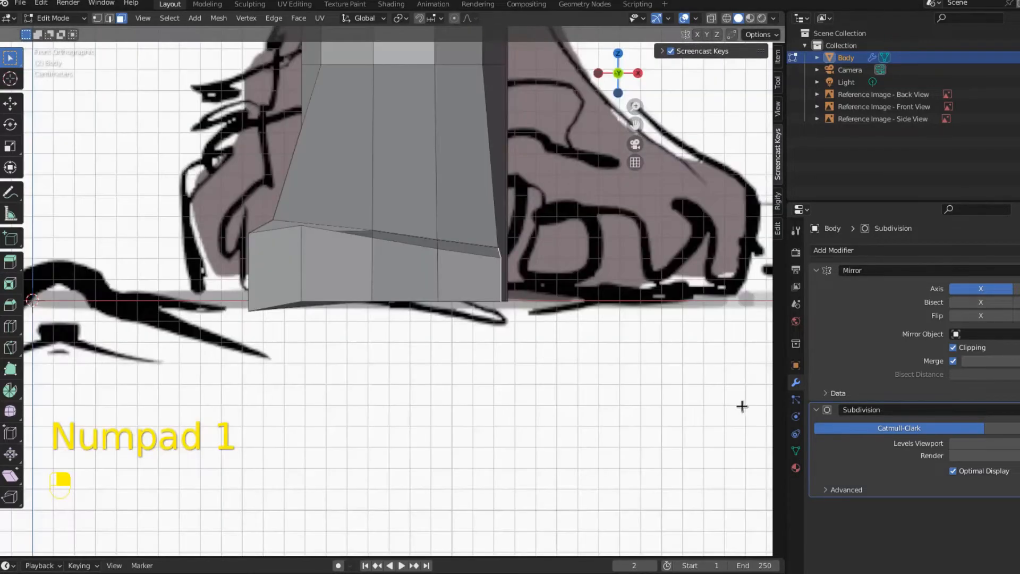
key("g")
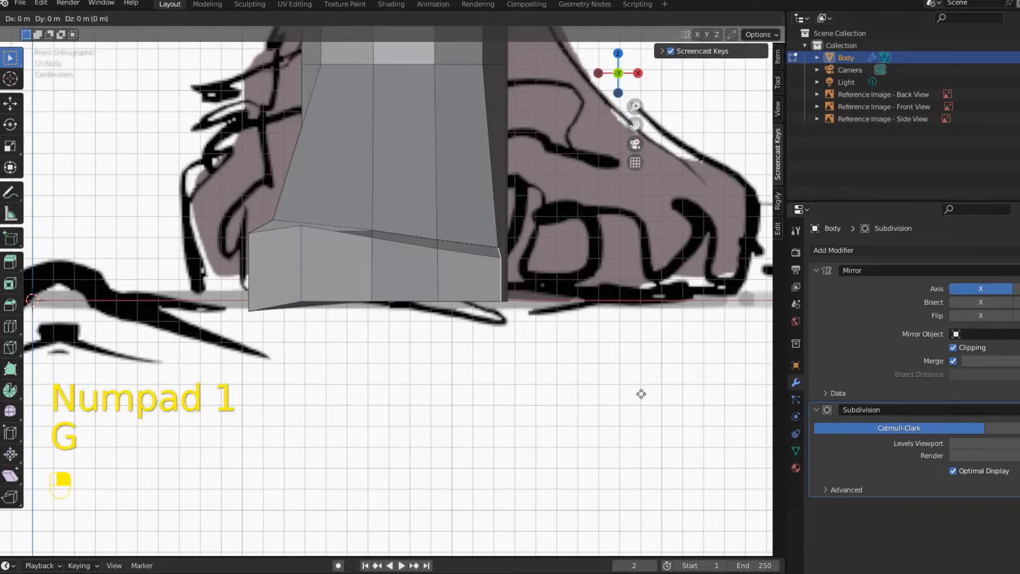
left_click(692, 392)
key("r")
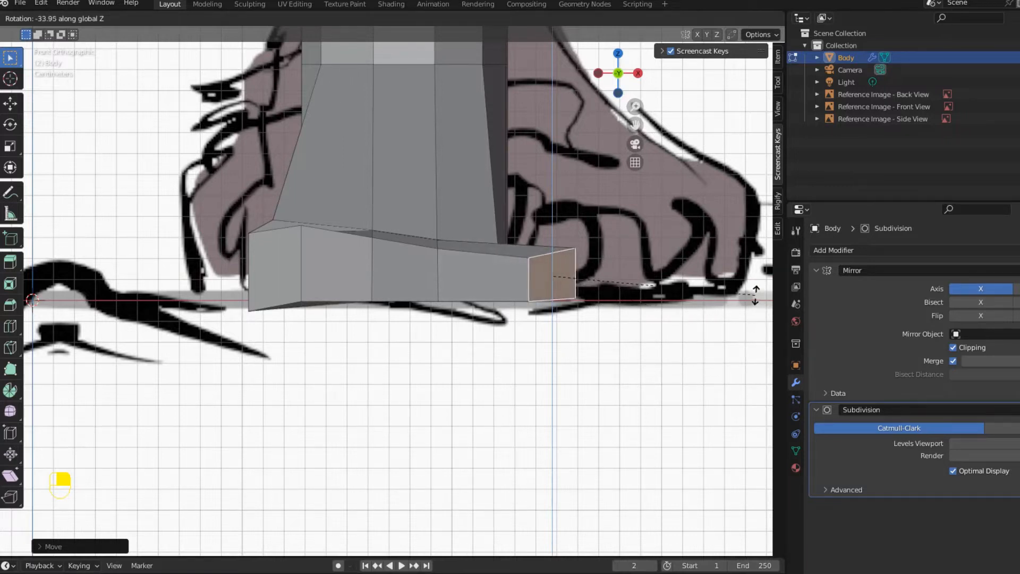
key("Escape")
key("ctrl+z")
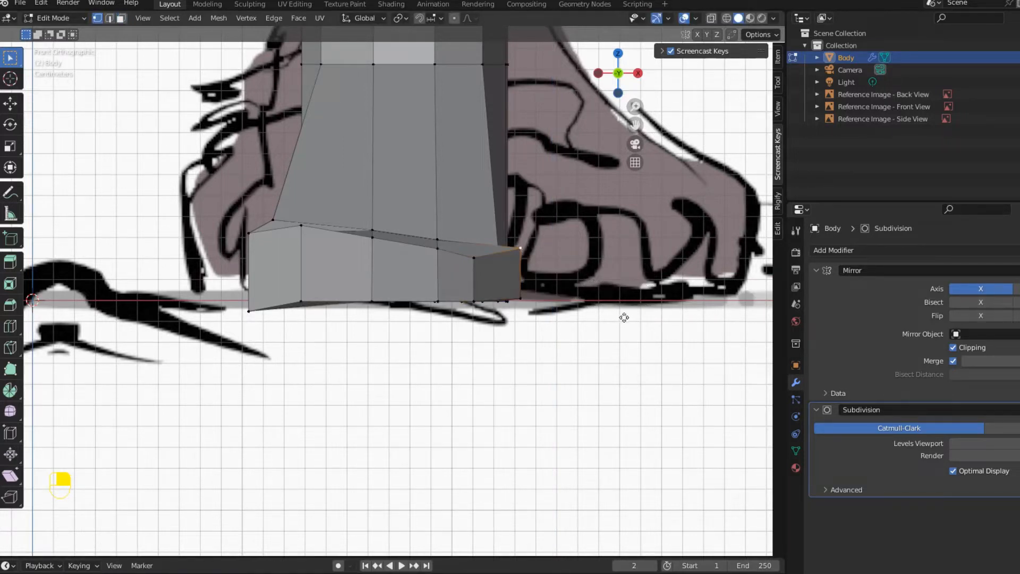
Lower the upper rear vertex of the angled outer toe face by about 0.011 m in front view
key("g")
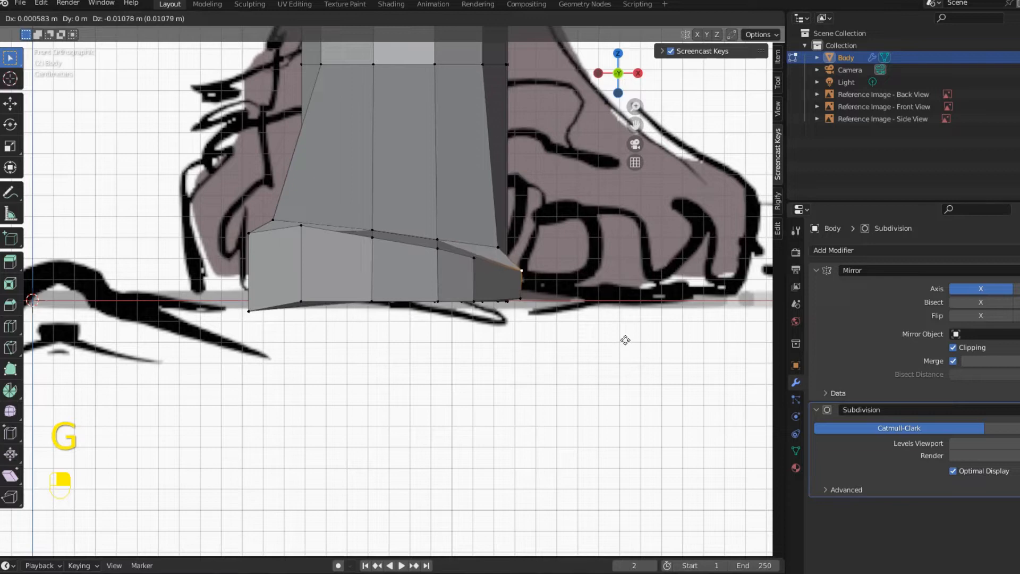
left_click(626, 340)
middle_click_drag(654, 365, 490, 373)
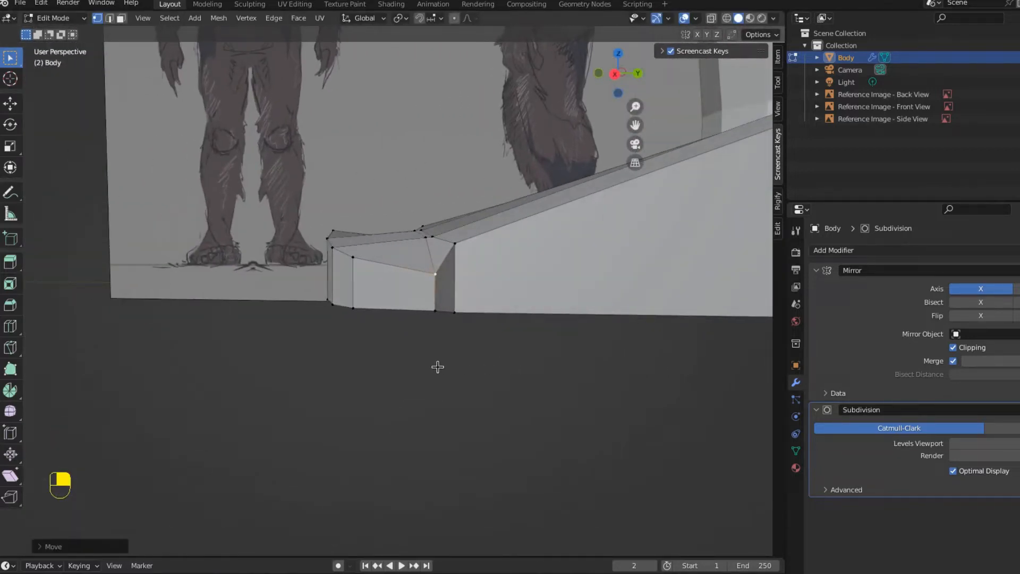
mouse_move(438, 367)
middle_mouse_down()
mouse_move(409, 348)
mouse_move(437, 359)
middle_mouse_up()
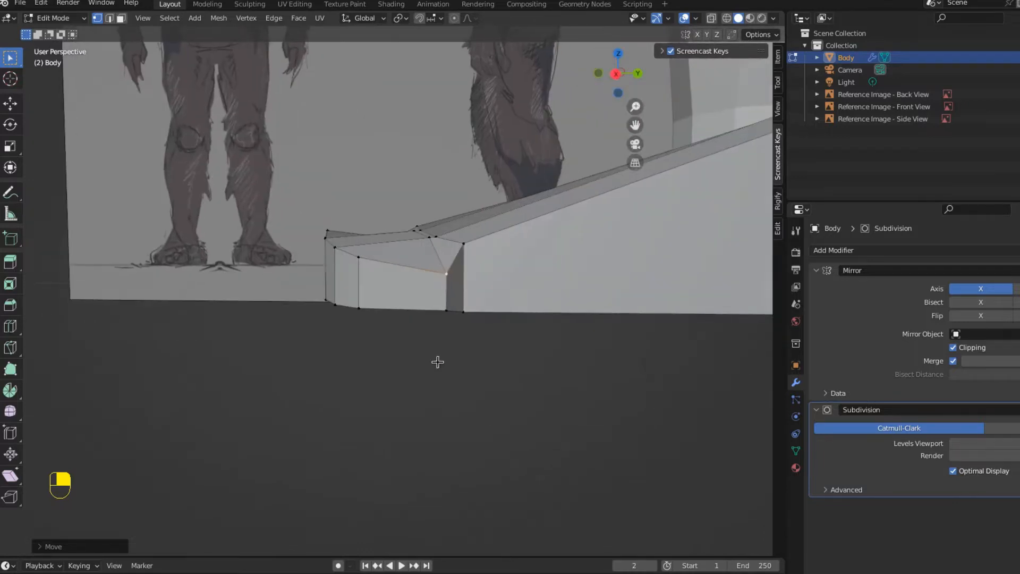
Add an edge loop across the foot just behind the toe section and another one across the toe section itself
key("KP_3")
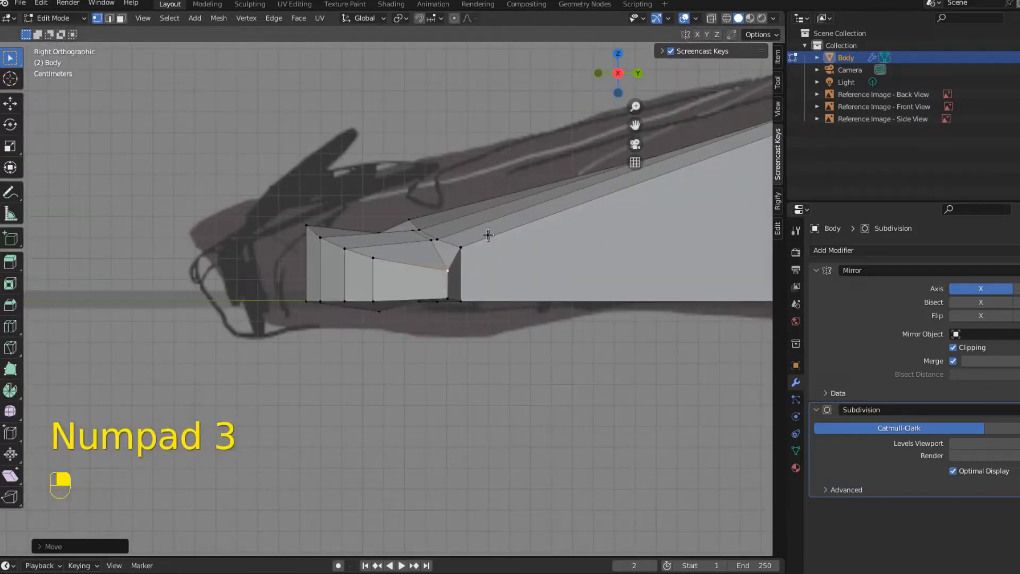
key("ctrl+r")
left_click(486, 231)
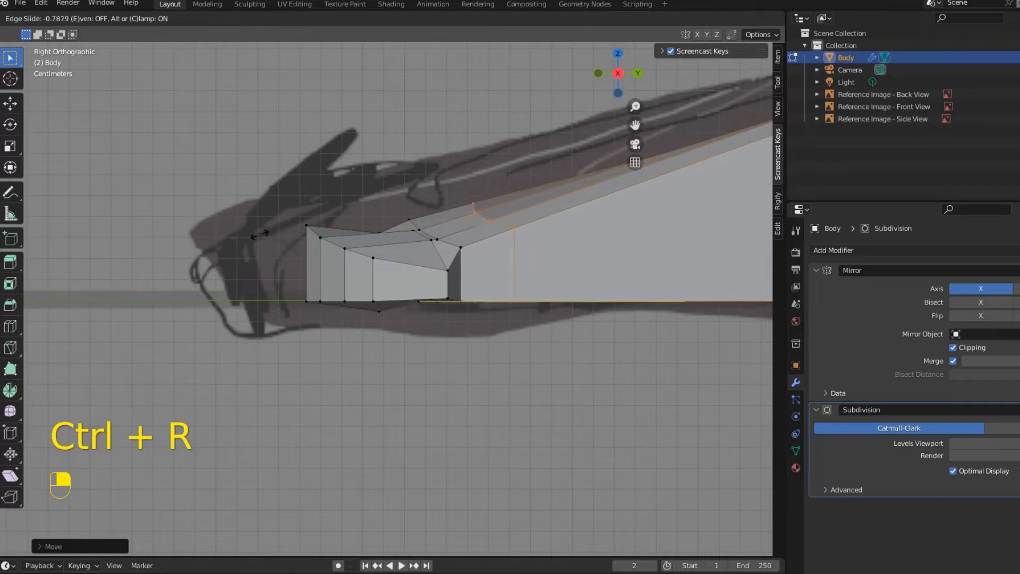
key("ctrl+z")
scroll(260, 234, "up", 1)
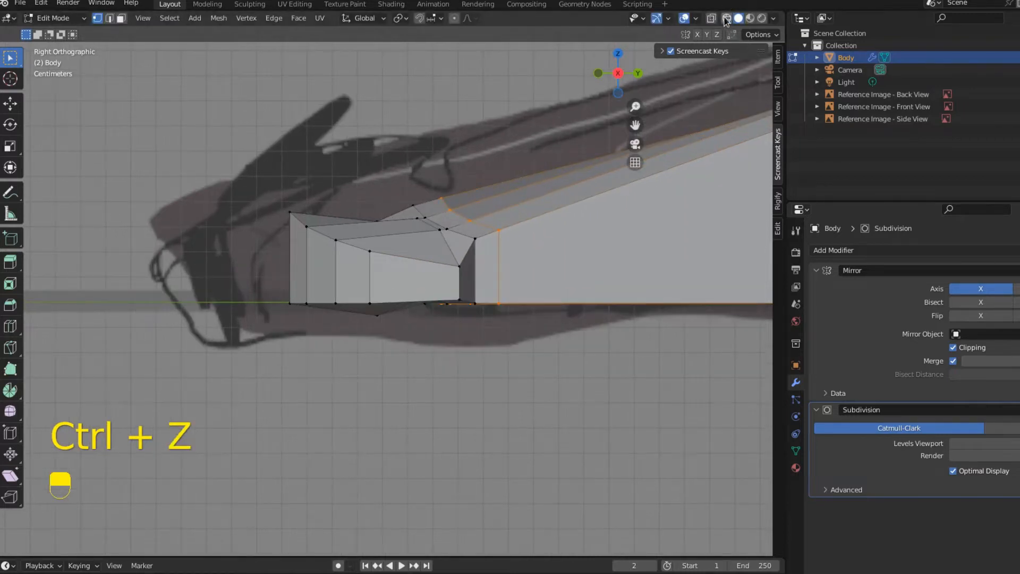
left_click(726, 20)
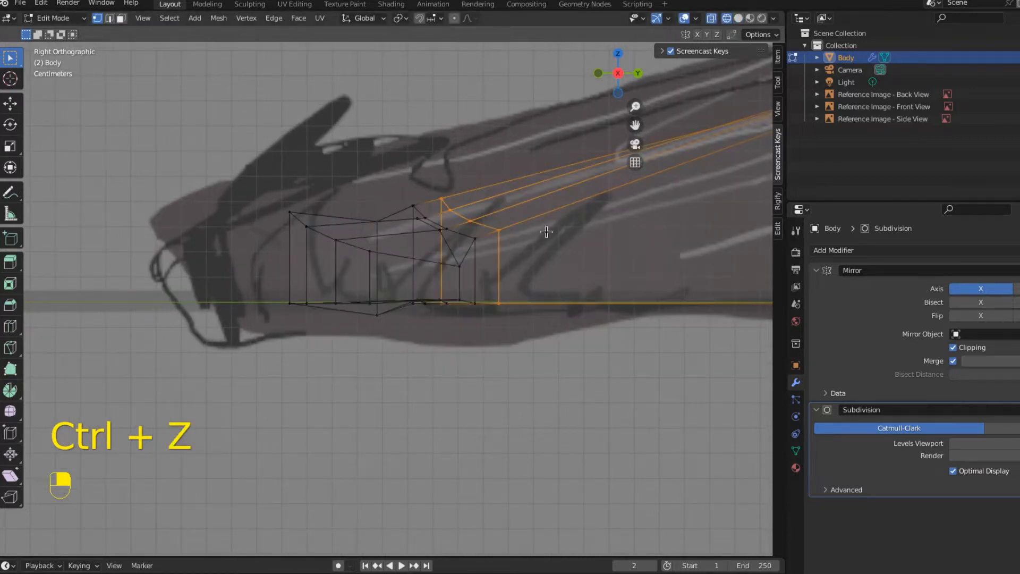
key("ctrl+r")
left_click(392, 238)
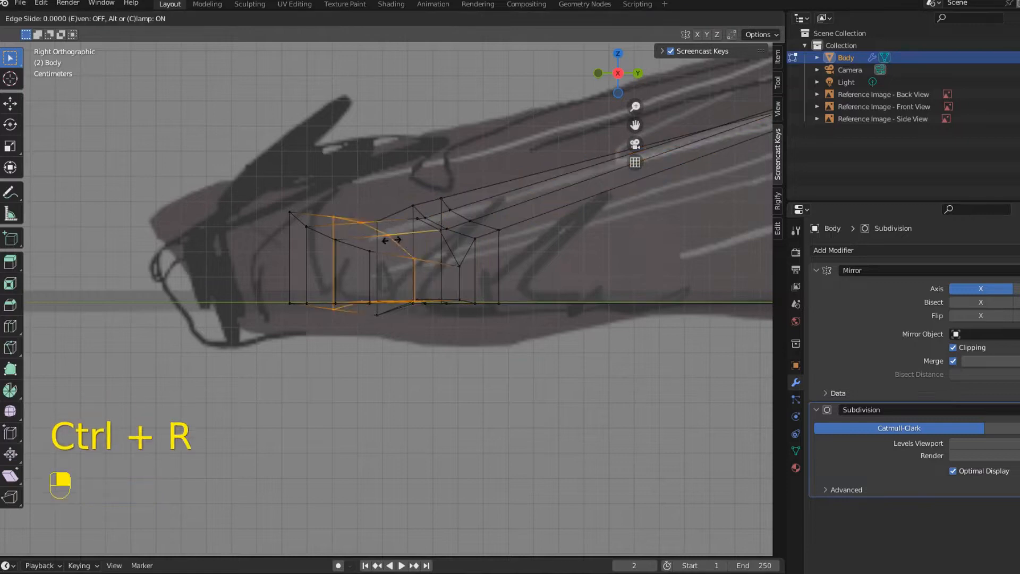
left_click(431, 248)
Select the whole toe section in wireframe and scale and reposition it against the front-view foot reference
key("shift+z")
key("KP_1")
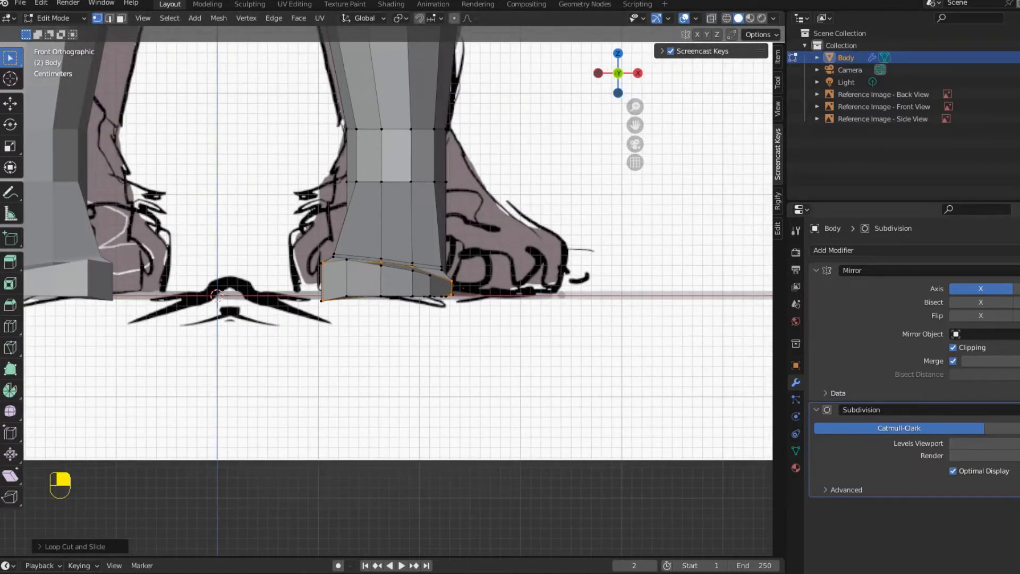
key("shift+z")
key("KP_1")
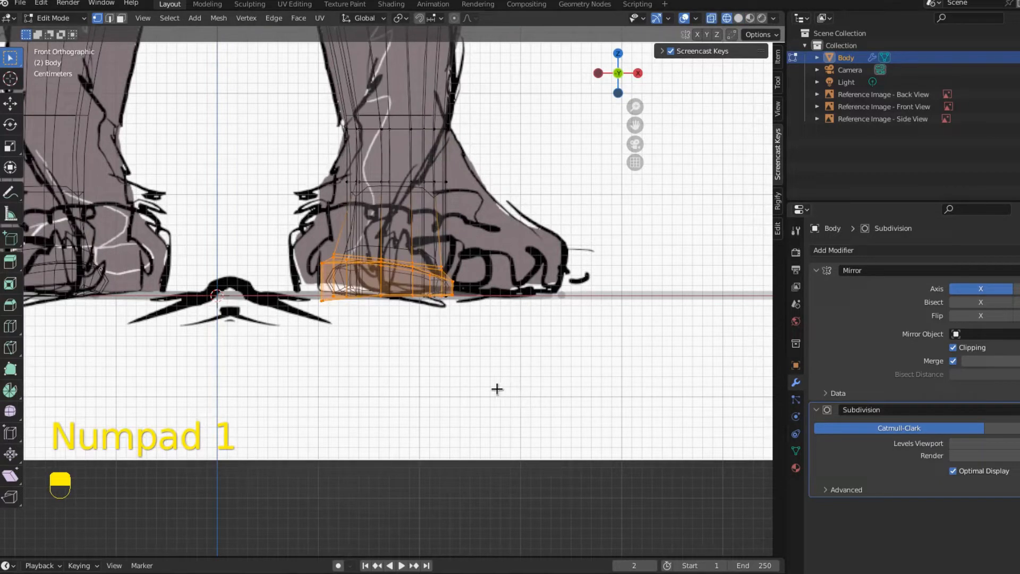
key("s")
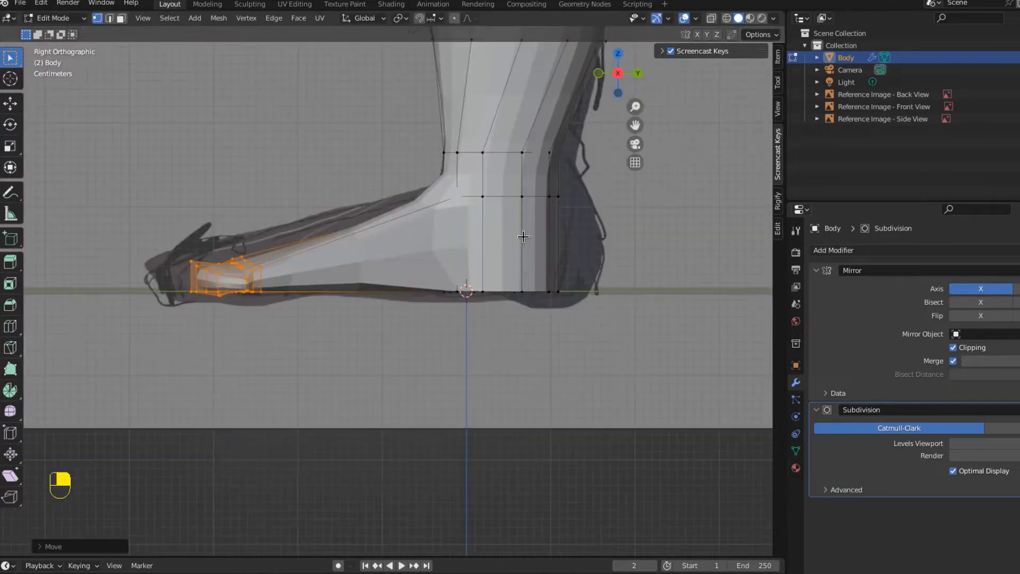
Add a horizontal edge loop around the heel and foot, midway between the ankle loop and the sole
key("ctrl+r")
left_click(522, 241)
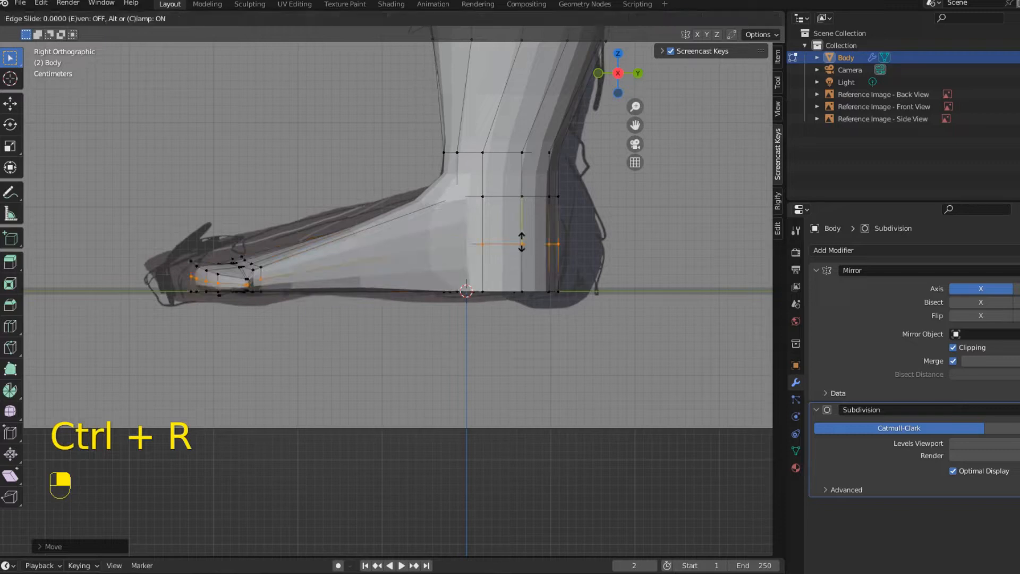
left_click(521, 242)
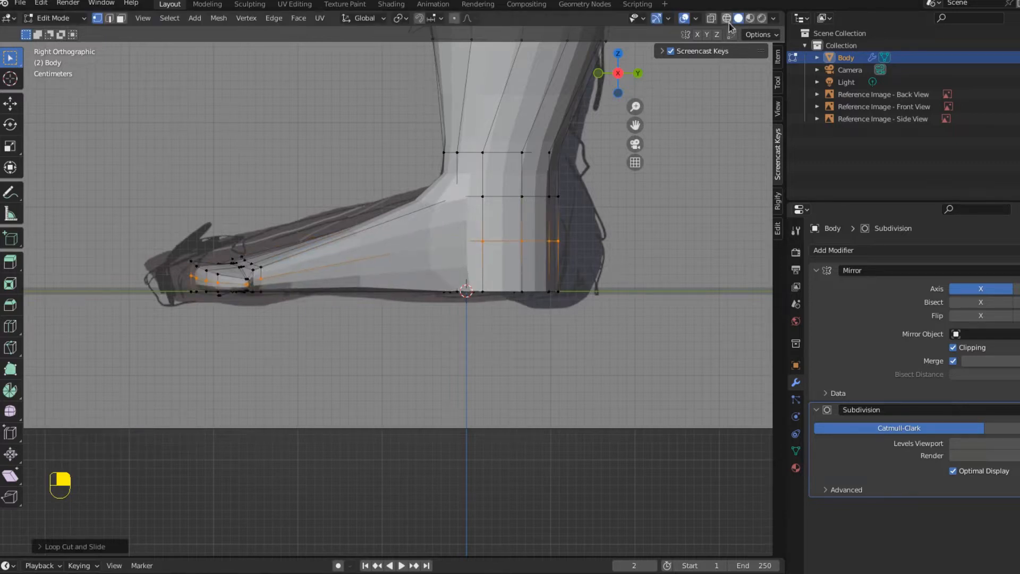
Select the rear vertices of the new heel loop and pull them backward with proportional editing to match the reference heel
key("shift+z")
left_click_drag(525, 219, 601, 279)
key("shift+z")
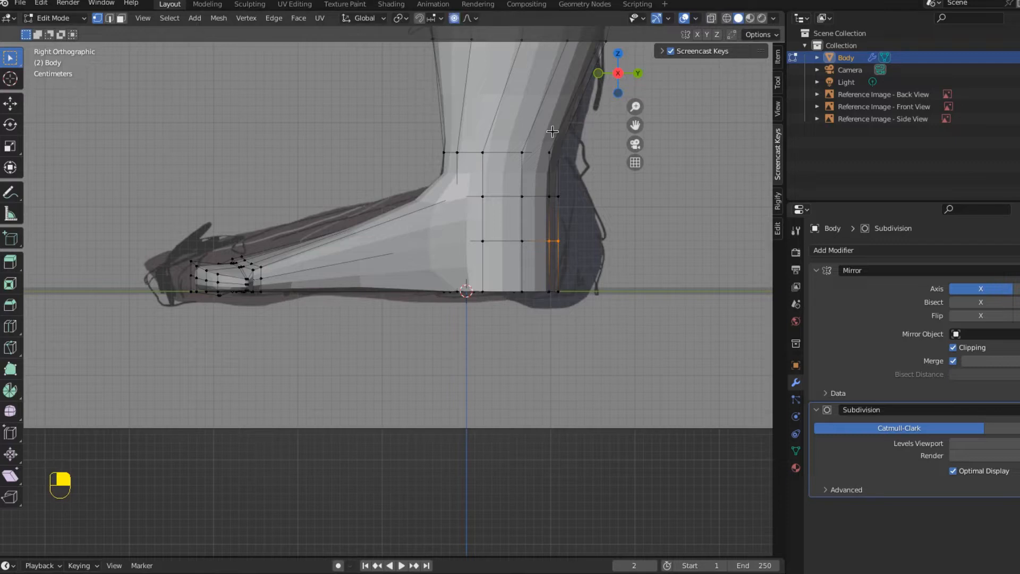
key("g")
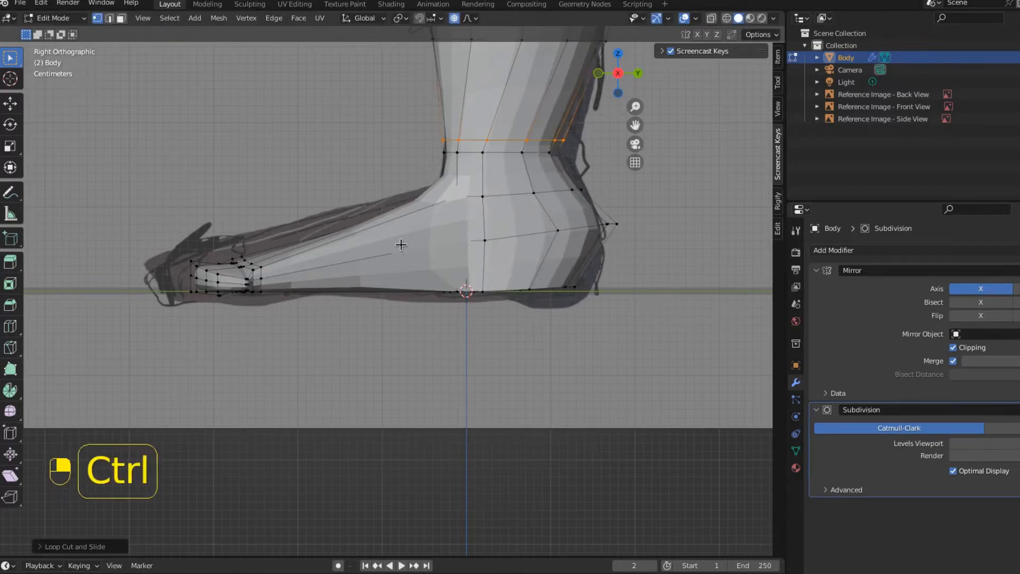
Add an edge loop across the middle of the foot and slide it slightly toward the toes
key("ctrl+r")
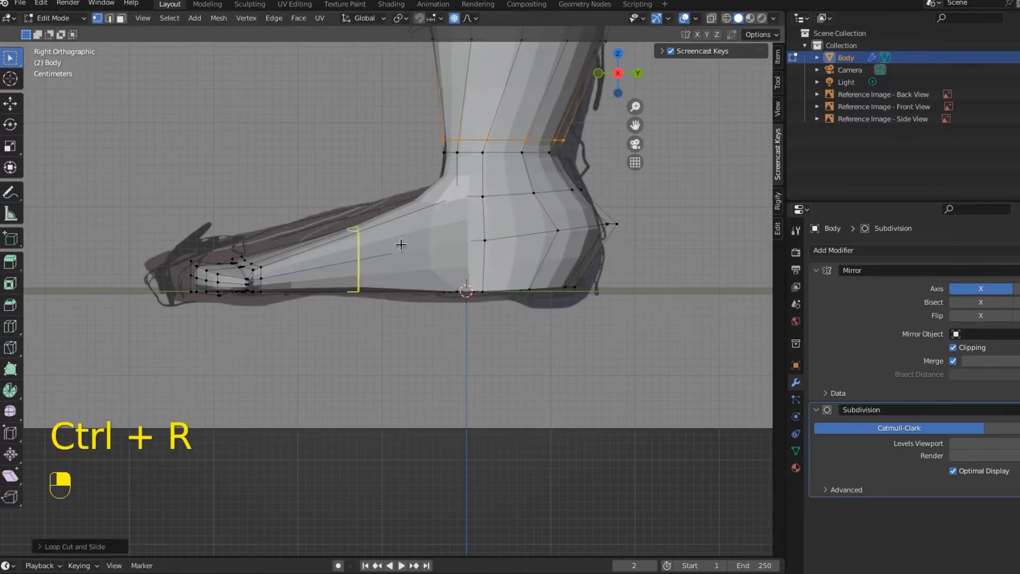
left_click(404, 244)
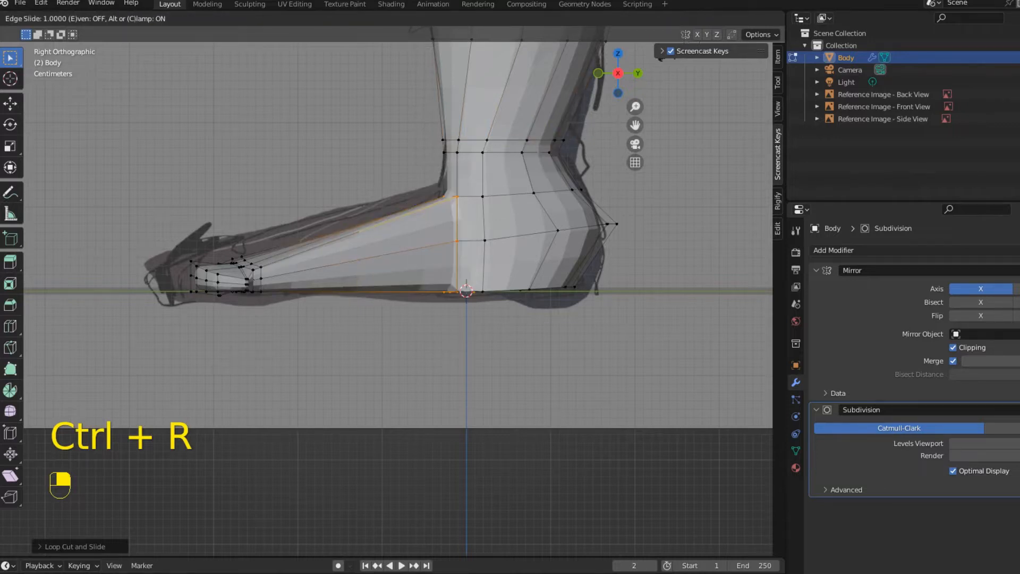
left_click_drag(404, 244, 386, 234)
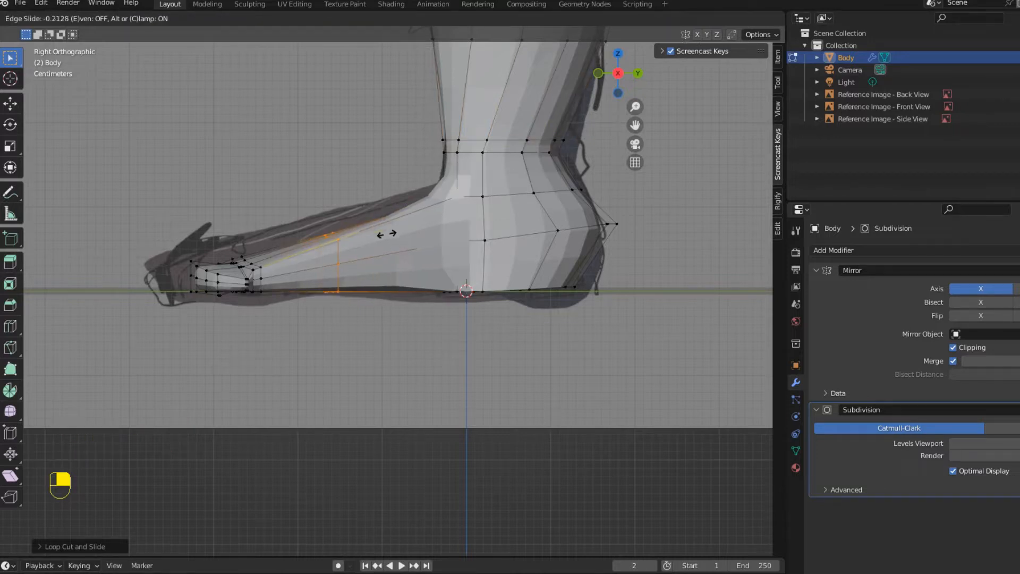
left_click(387, 232)
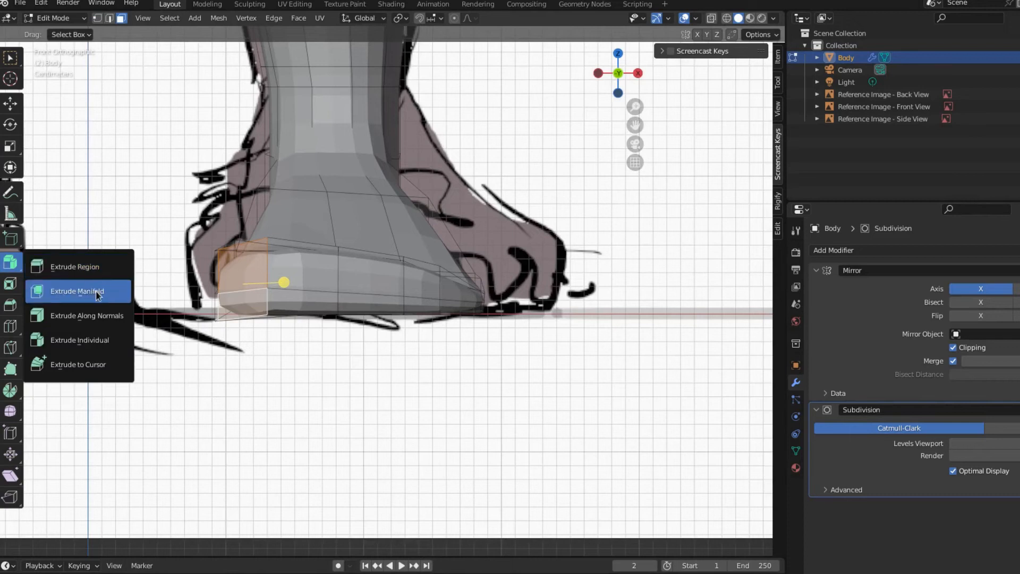
Extrude the inner front faces of the foot along normals into a big toe, then rotate, reposition and enlarge its end about 1.5 times
left_click(108, 320)
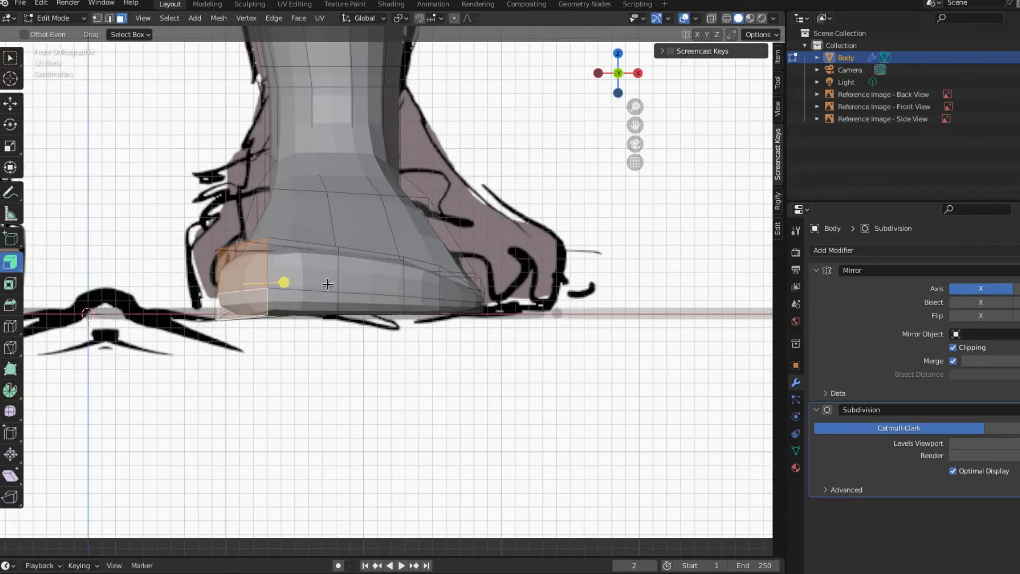
left_click_drag(283, 282, 576, 142)
key("KP_7")
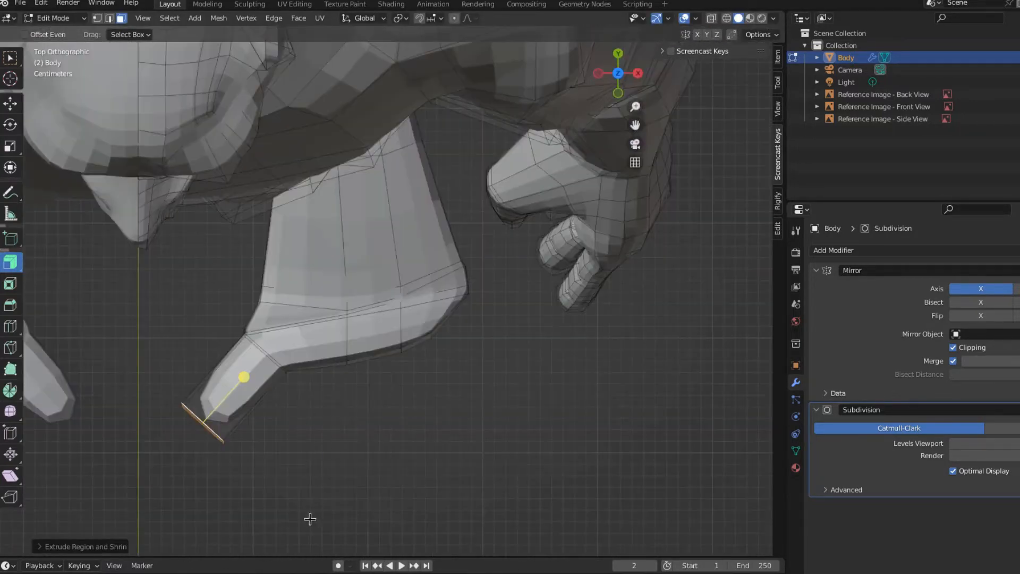
key("r")
left_click(408, 422)
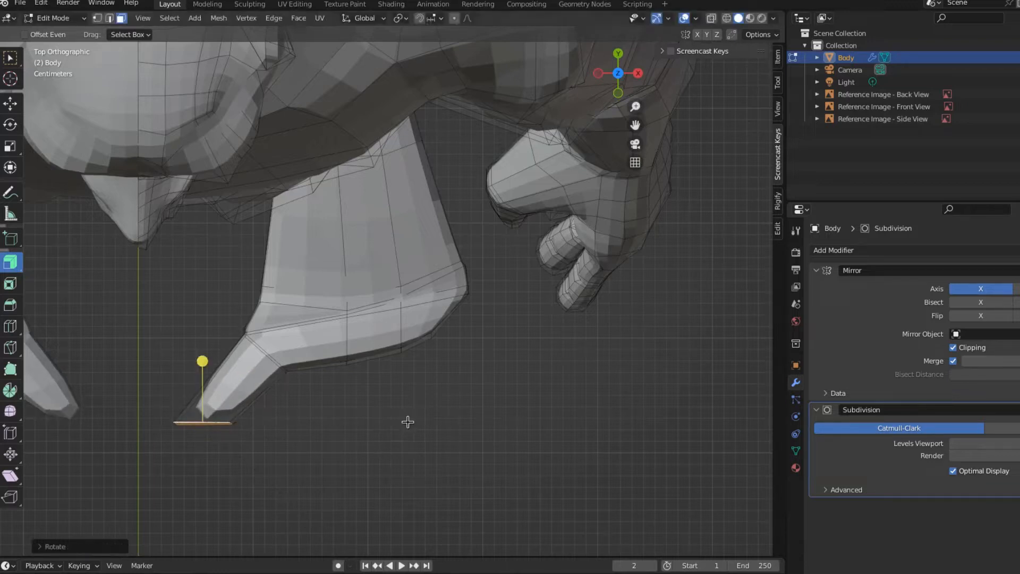
key("g")
left_click(451, 416)
key("s")
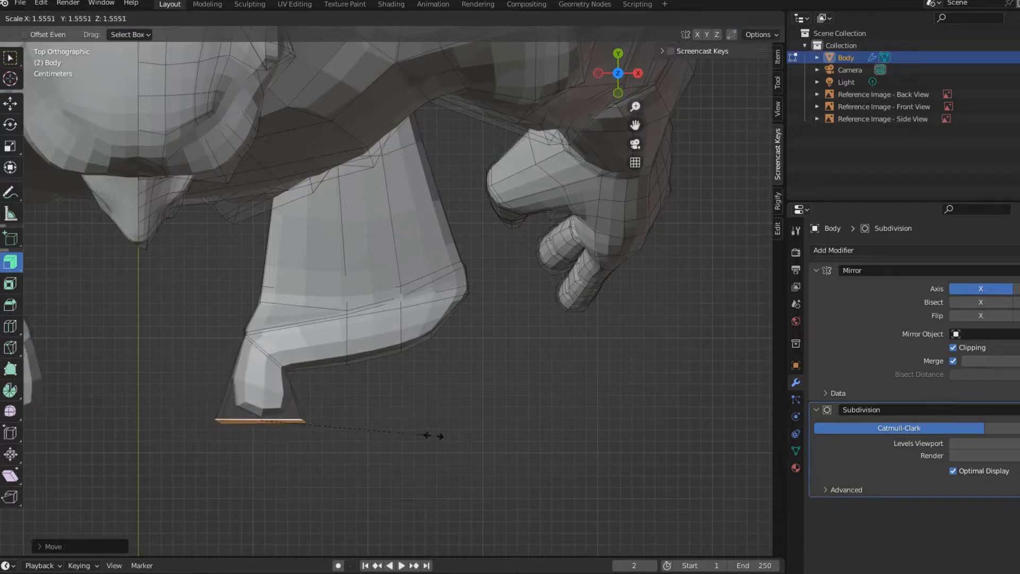
left_click(426, 436)
Select the upper and lower end faces of the big toe and scale them
middle_click_drag(426, 435, 225, 326)
left_click(244, 337)
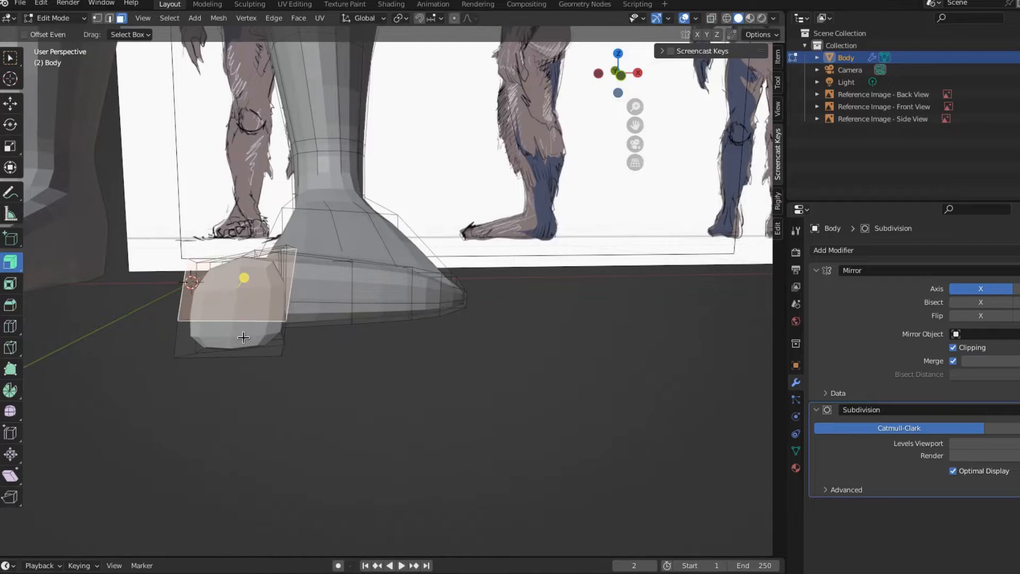
left_click(243, 337, "shift")
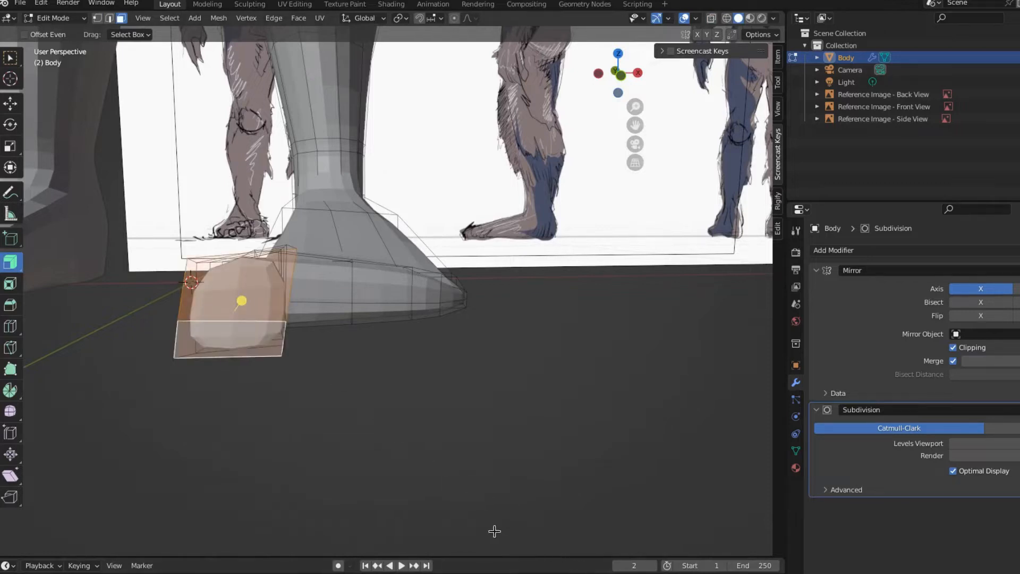
key("s")
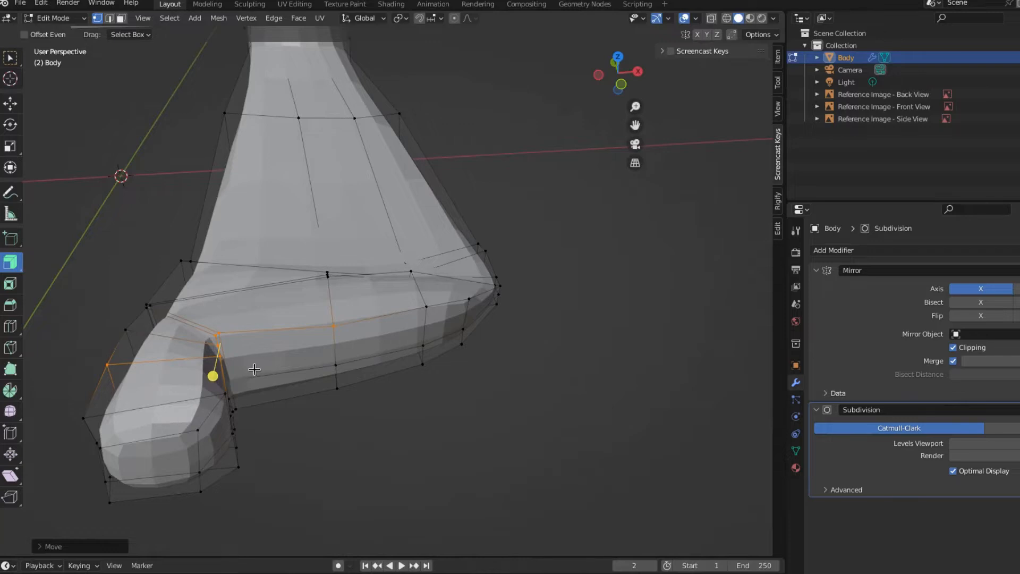
Select the upper and lower front faces beside the big toe and extrude them forward into a second toe
middle_click_drag(321, 409, 302, 335)
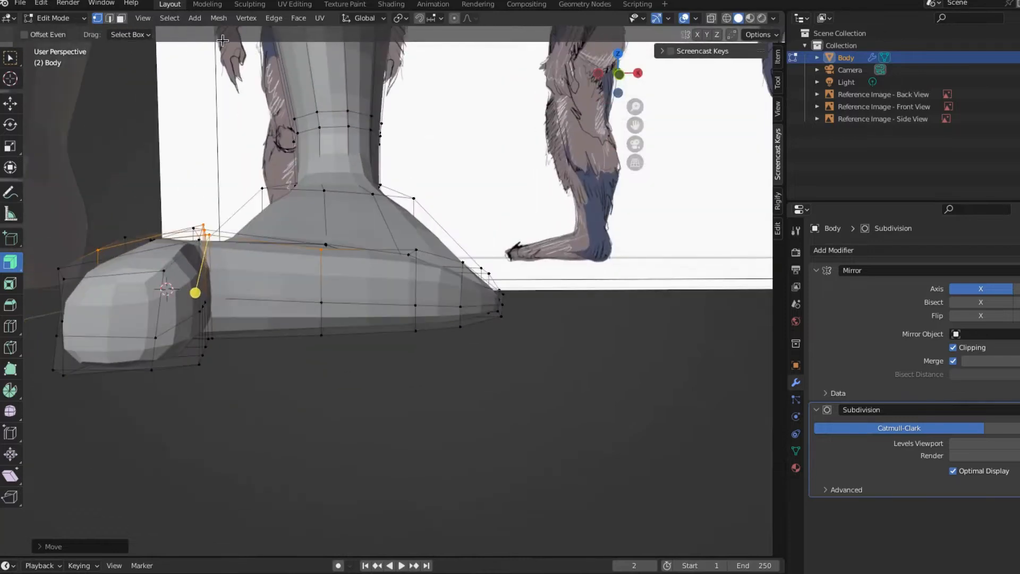
left_click(120, 18)
left_click(256, 292)
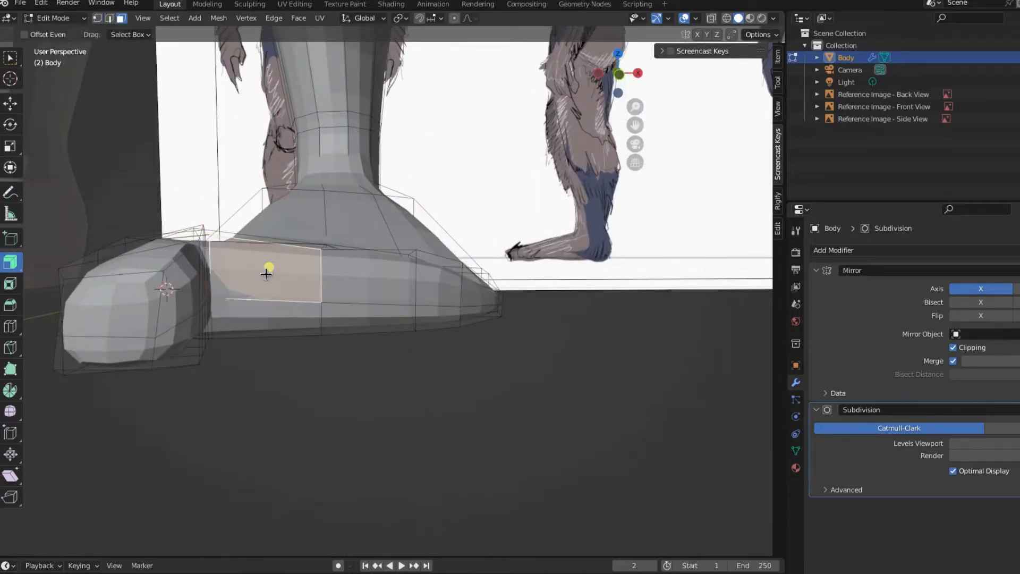
left_click(247, 323, "shift")
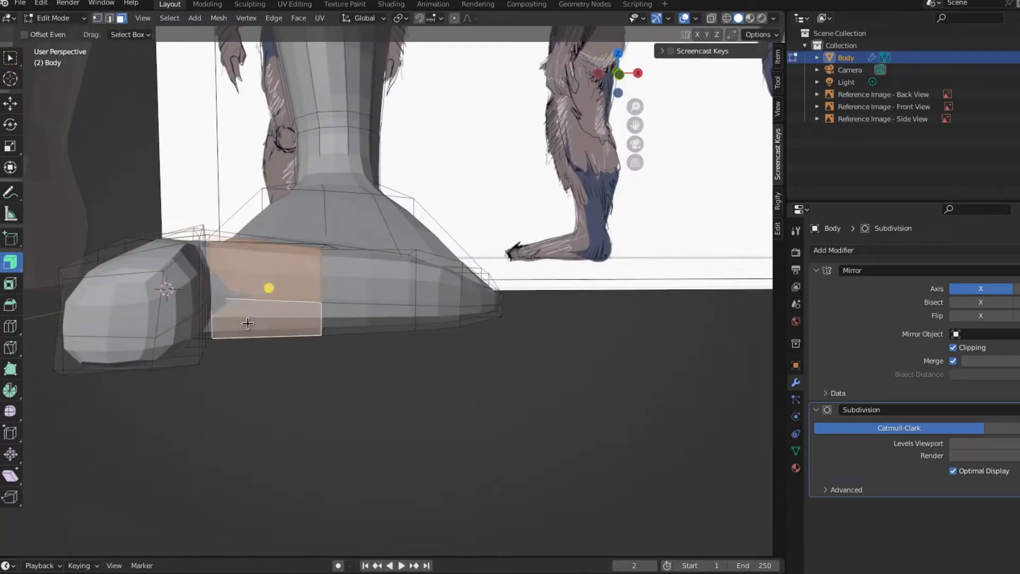
left_click_drag(14, 270, 98, 319)
middle_click_drag(503, 439, 447, 463)
key("KP_3")
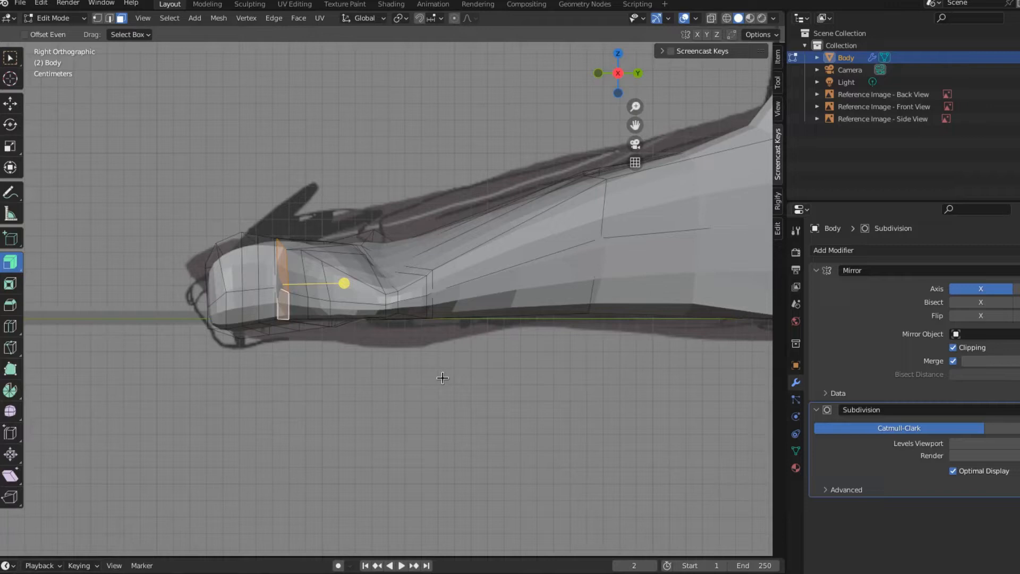
left_click_drag(422, 380, 317, 393)
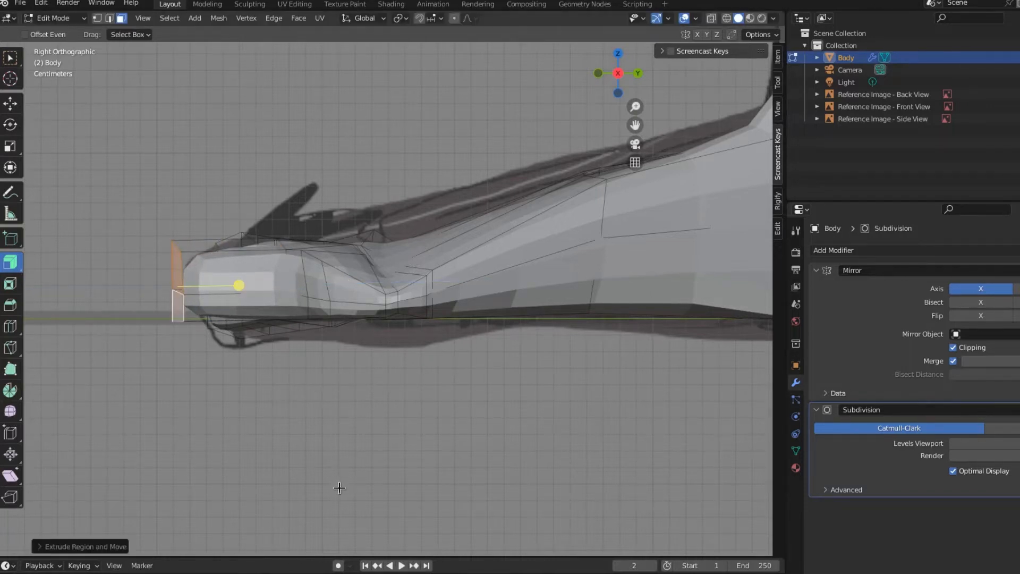
Narrow and reposition the second toe's end from above, and add two edge loops across the toe
key("shift+z")
key("KP_7")
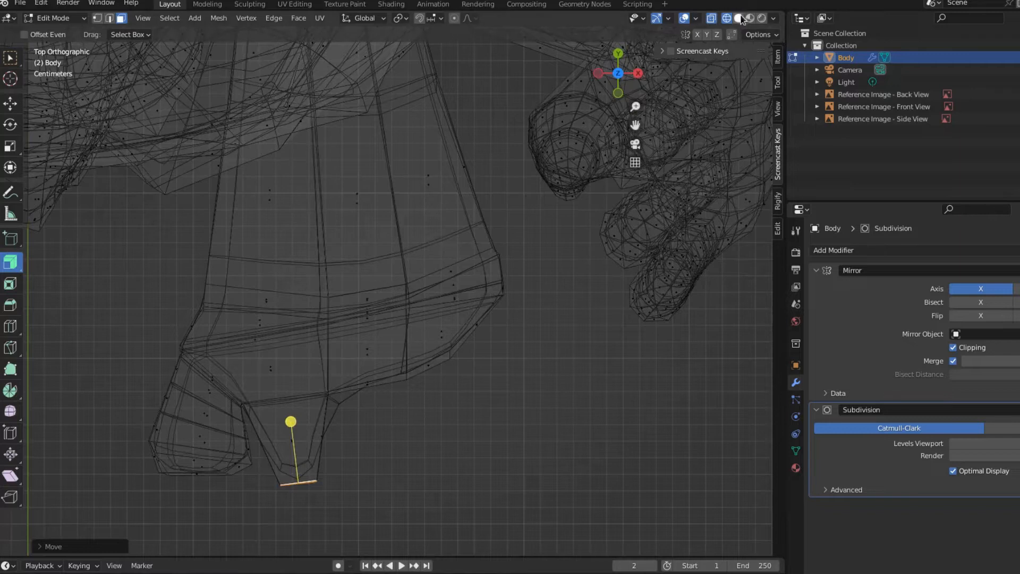
key("shift+z")
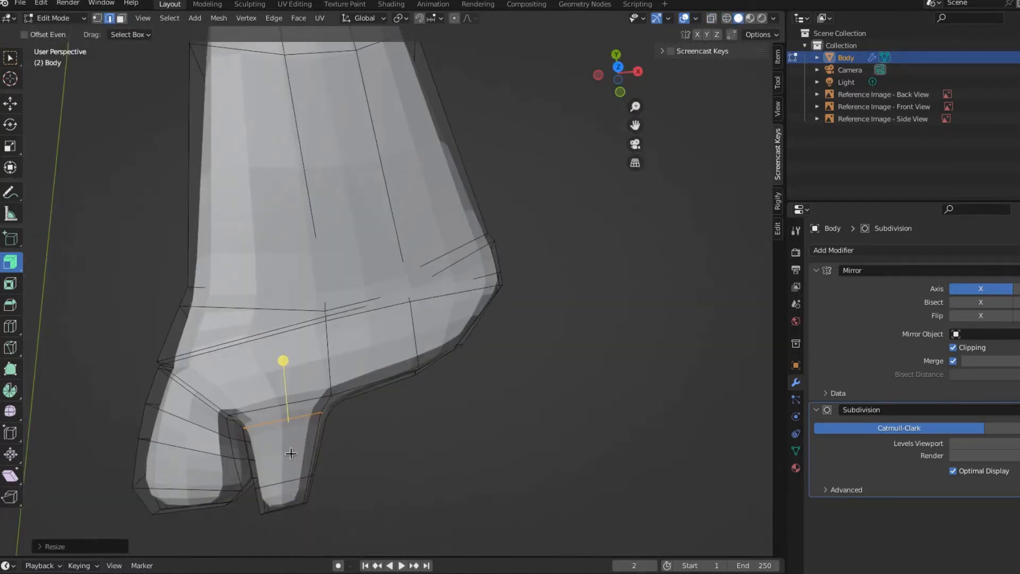
key("ctrl+r")
scroll(294, 452, "up", 1)
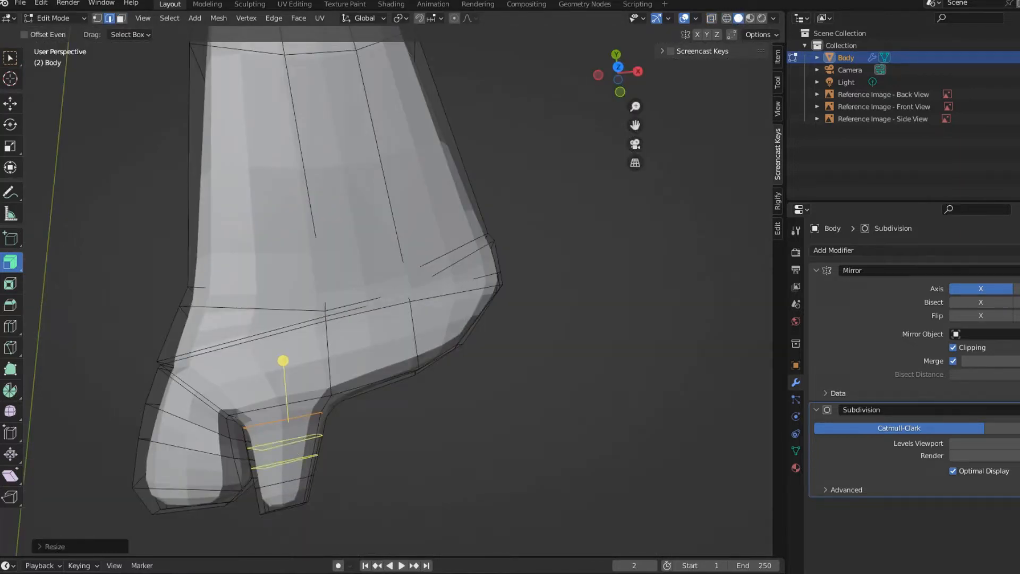
left_click(296, 452)
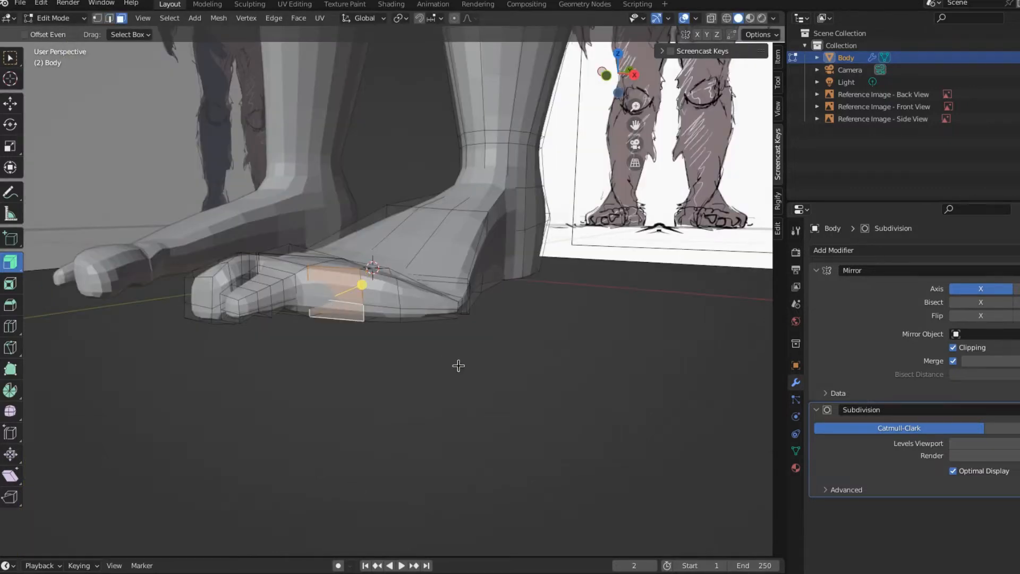
middle_click_drag(455, 365, 434, 380)
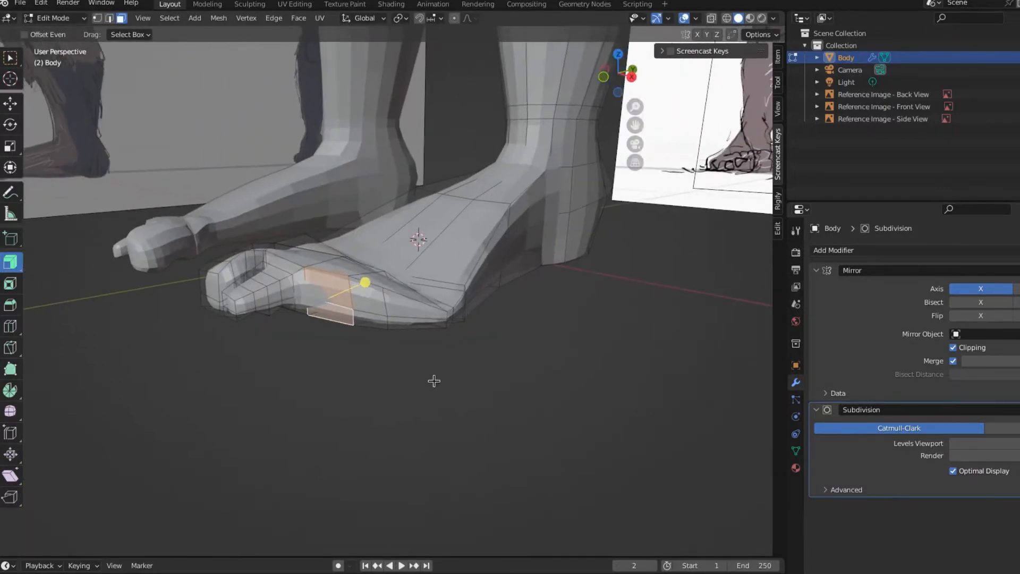
key("KP_3")
key("e")
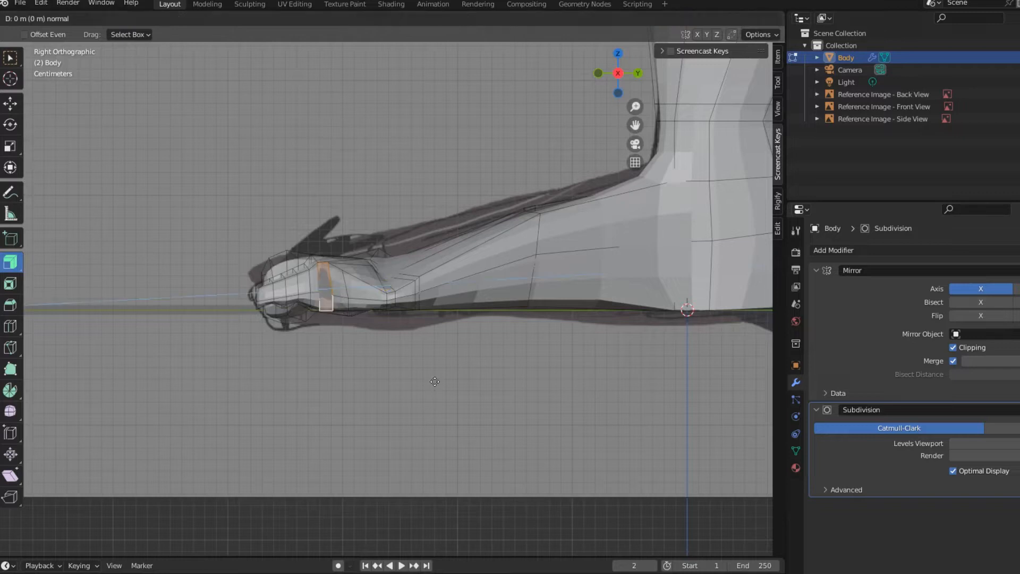
right_click(435, 381)
key("shift+v")
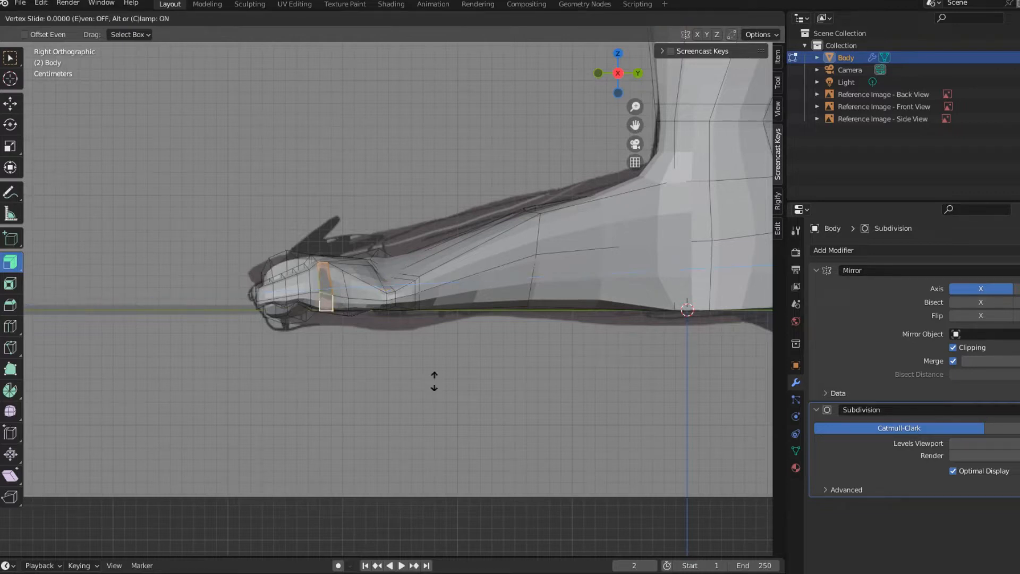
right_click(346, 382)
Extrude the two selected front faces beside the second toe forward about 0.063 m to form a third toe
middle_click_drag(345, 383, 446, 416)
key("e")
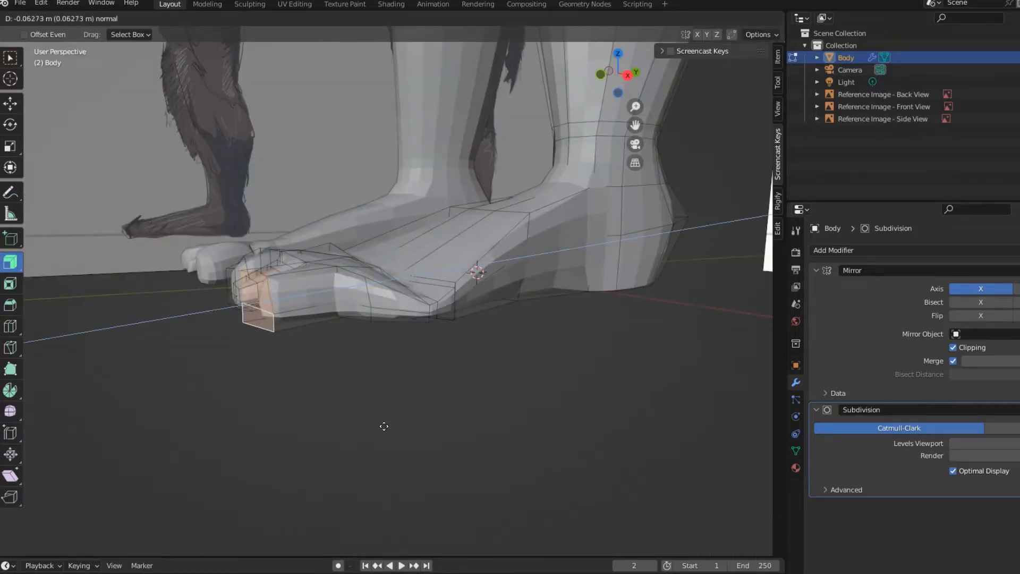
left_click(383, 426)
Scale the third toe's end faces to roughly half in top view, then rotate and move them in line with the neighbouring toes
key("KP_7")
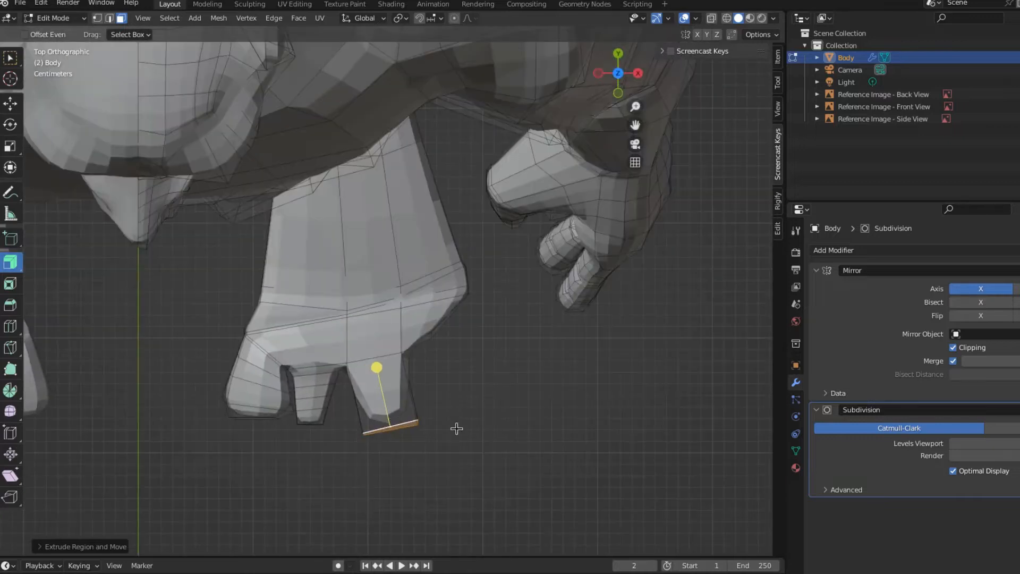
key("s")
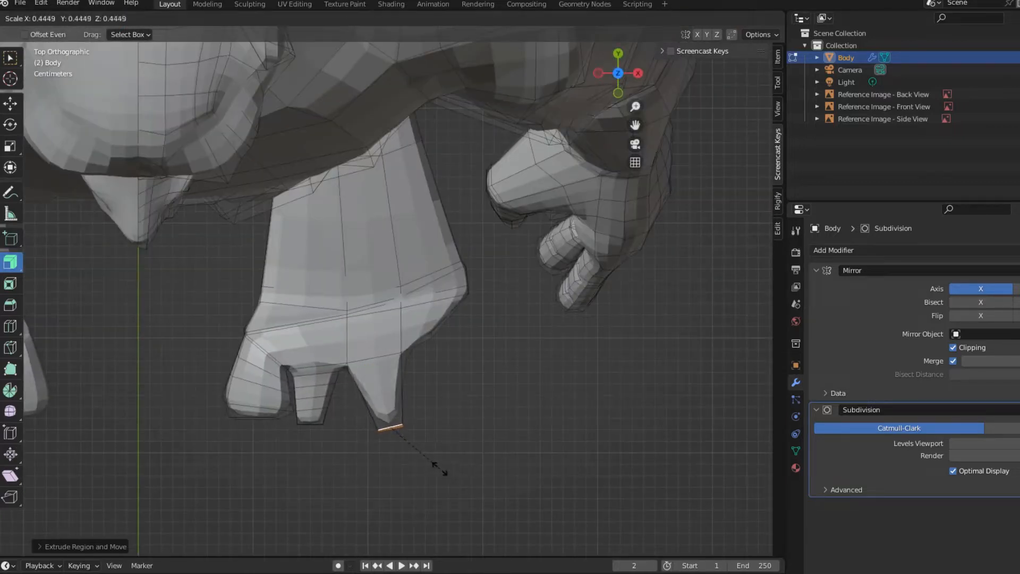
left_click(445, 471)
key("r")
left_click(420, 481)
key("g")
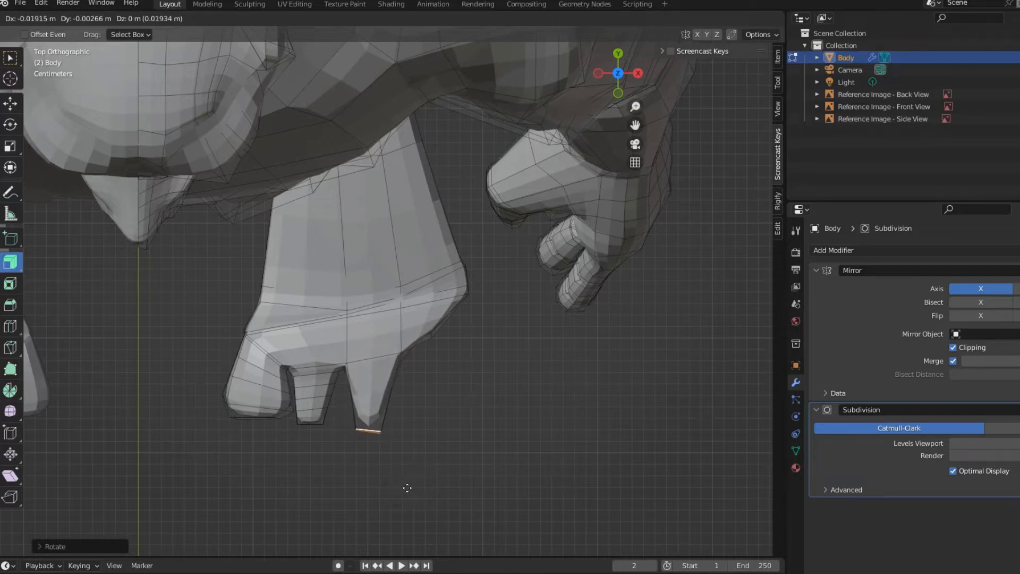
left_click(400, 484)
Add evenly spaced edge loops across the length of the third toe
scroll(380, 408, "up", 2)
scroll(389, 425, "up", 3)
middle_click_drag(347, 503, 372, 296, "shift")
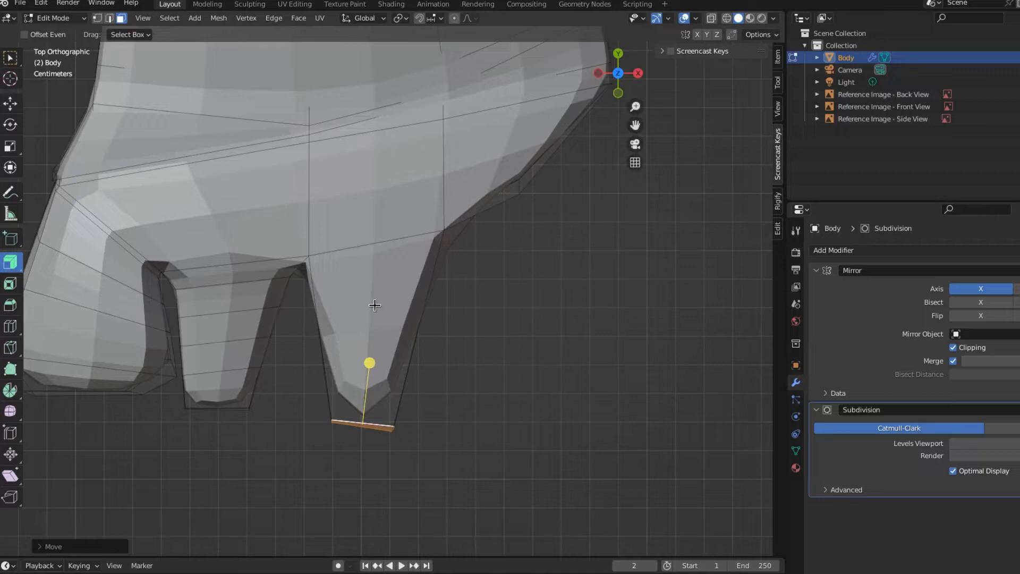
key("ctrl+r")
scroll(326, 275, "up", 3)
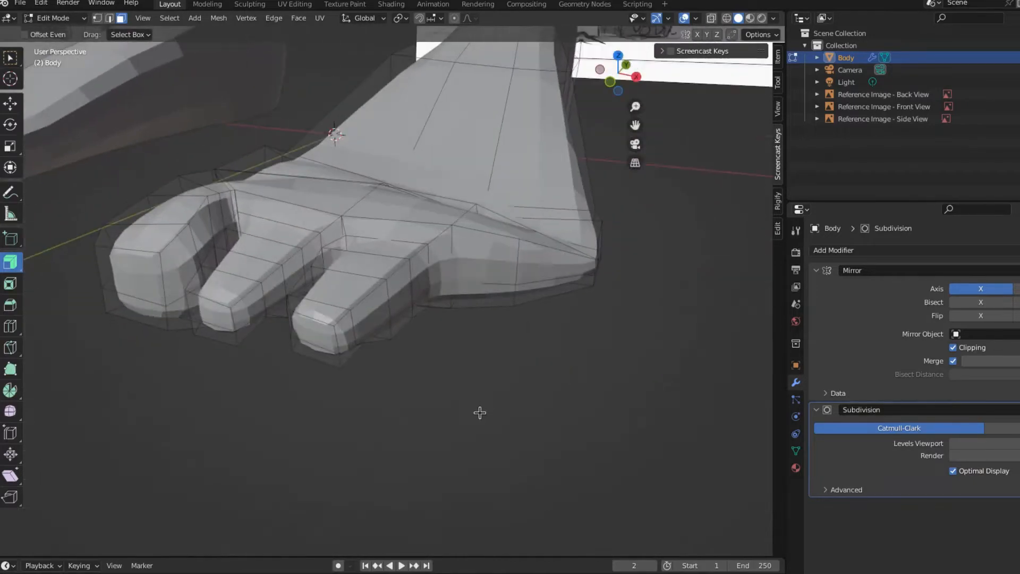
Select the upper and lower front faces outside the third toe and extrude them forward about 0.063 m into a fourth toe
left_click(486, 257)
right_click(482, 298, "ctrl")
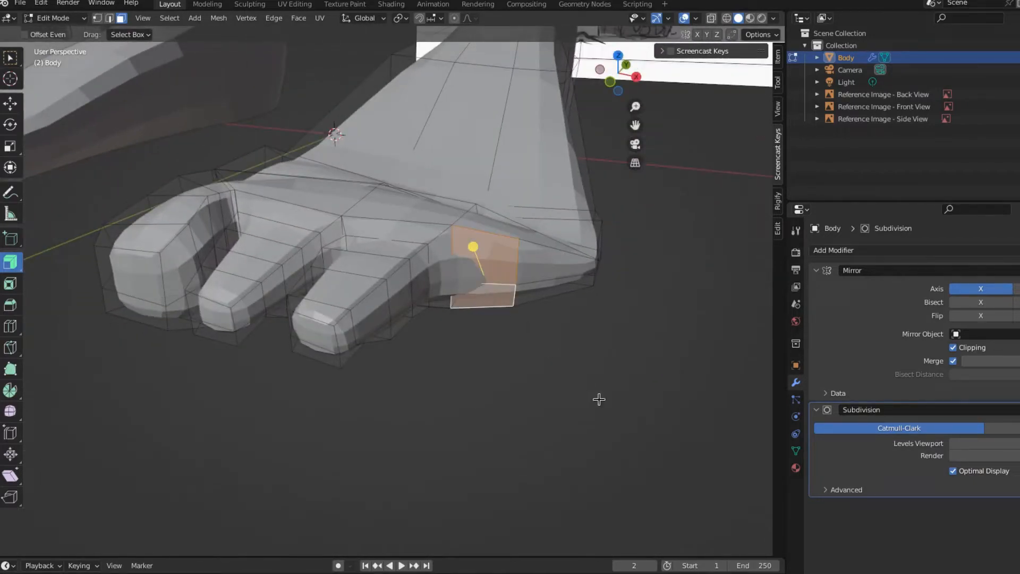
middle_click_drag(600, 416, 485, 406)
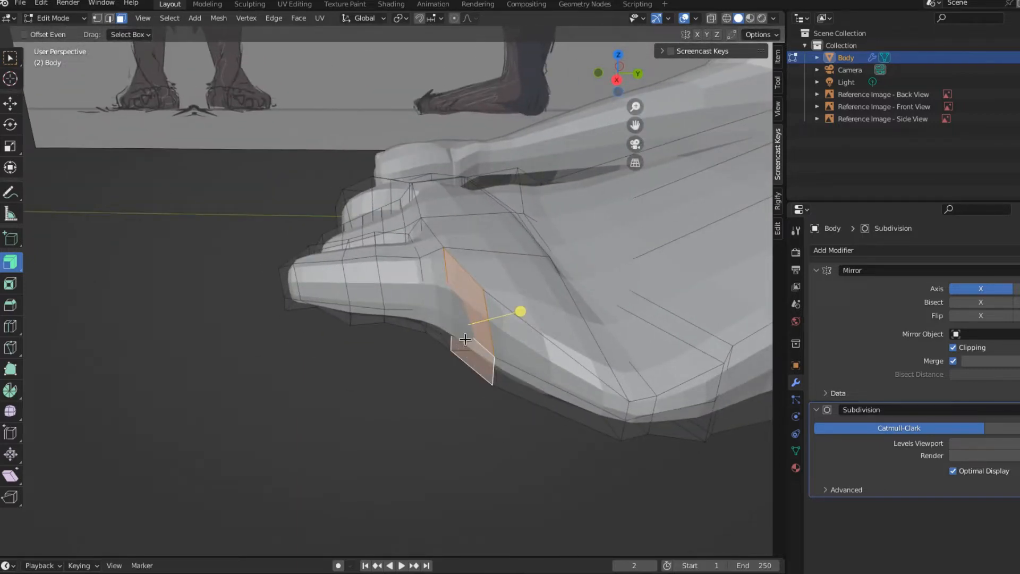
key("e")
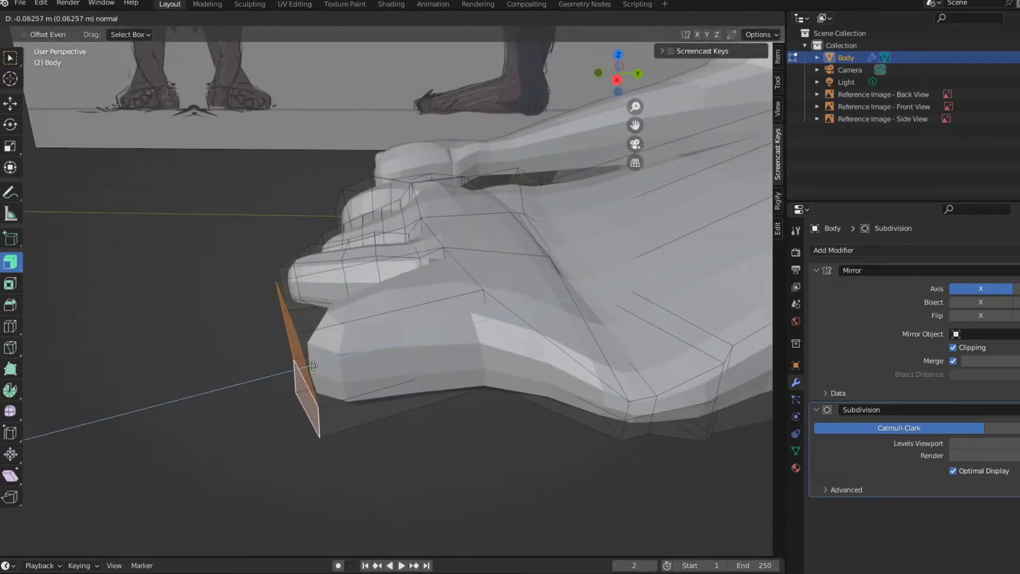
left_click(312, 364)
Align the fourth toe's end with the other toes in top view, and add three edge loops across the toe
key("KP_7")
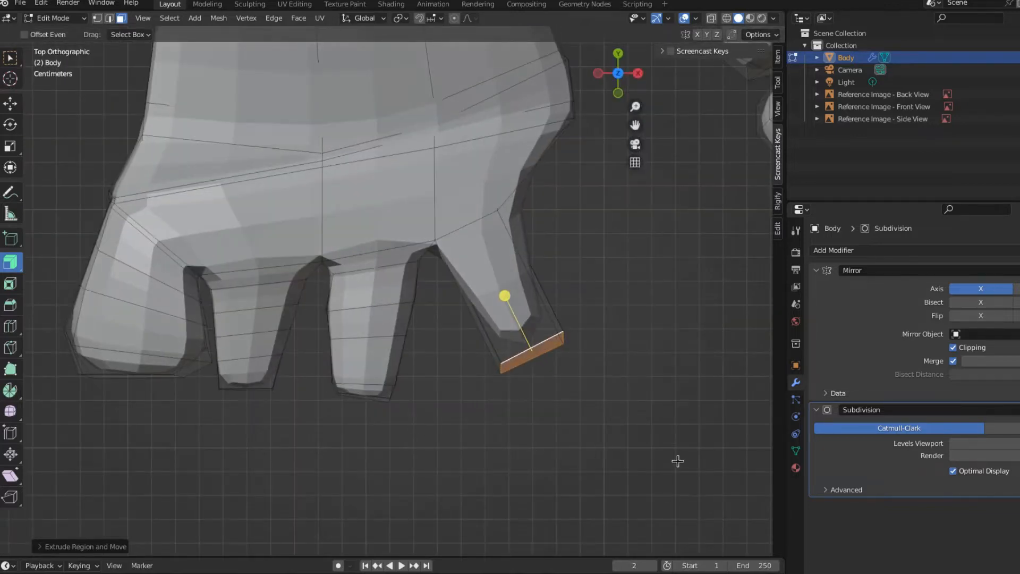
key("g")
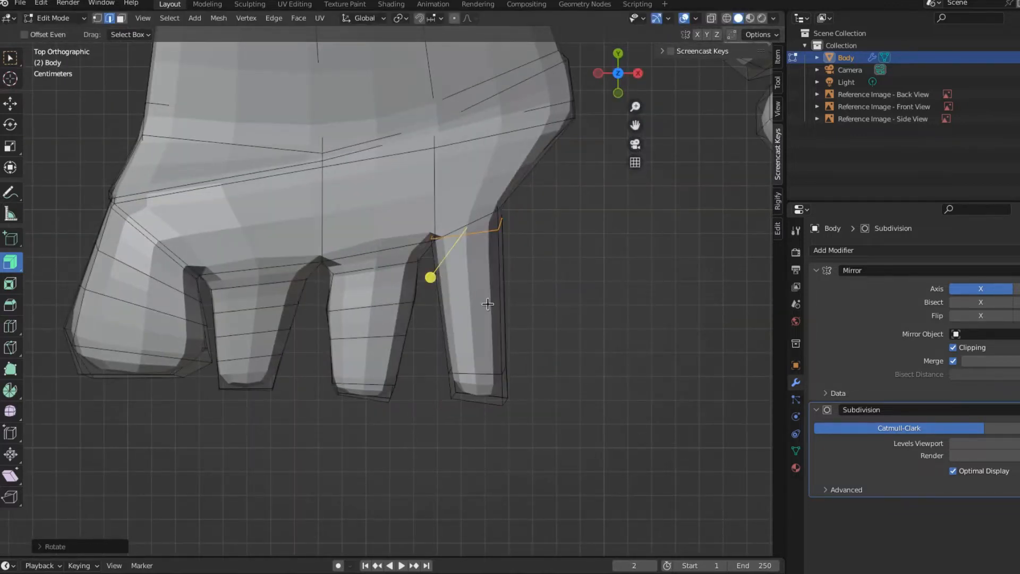
key("ctrl+r")
scroll(488, 310, "up", 2)
left_click(430, 277)
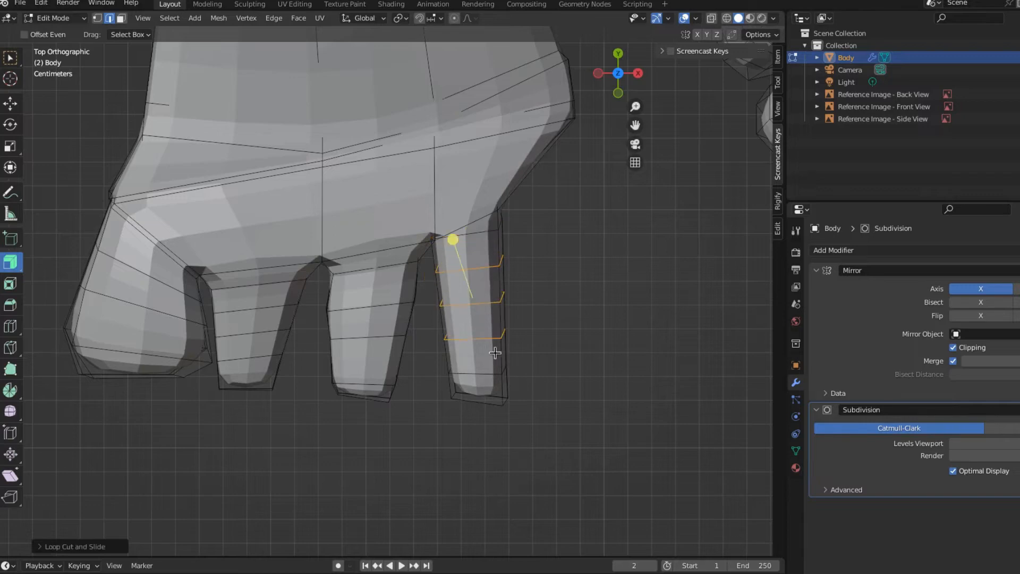
Adjust the height of the new loops' underside edges on the fourth toe to shape its bottom
middle_click_drag(430, 276, 534, 261)
key("g")
key("z")
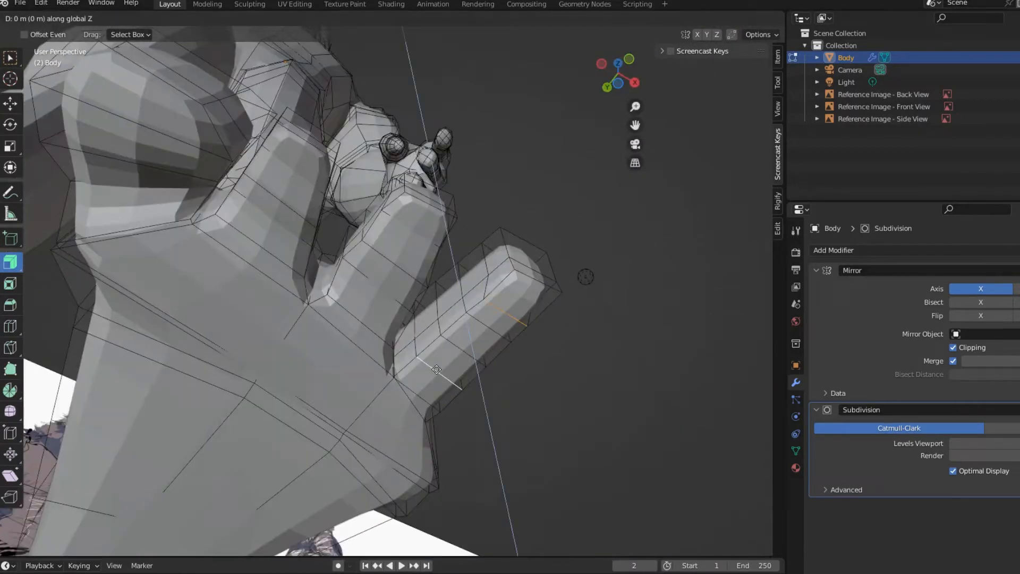
key("Escape")
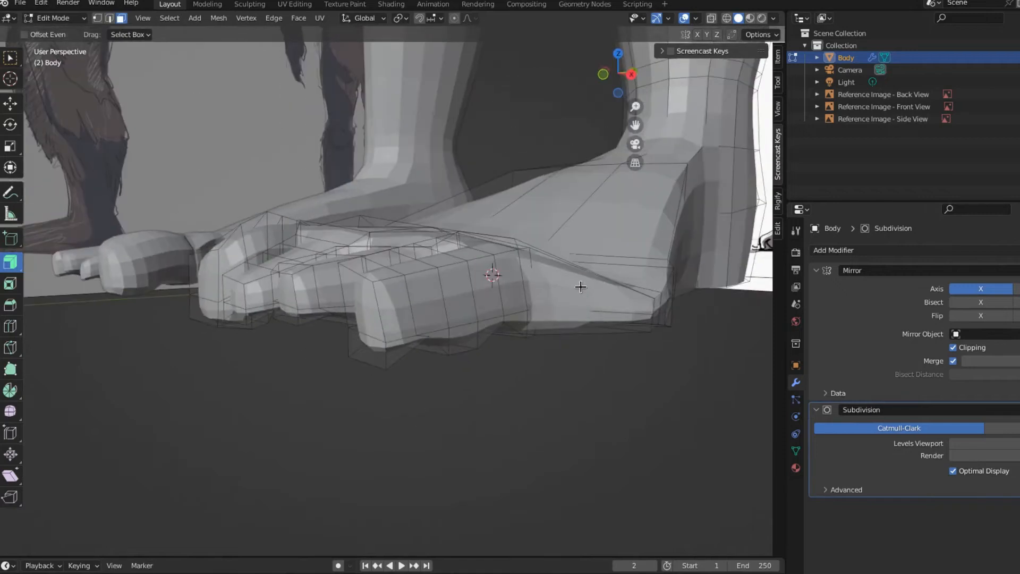
Select the two faces on the foot's outer front side and extrude them about 0.09 m forward along Y into a fifth toe
left_click(585, 298)
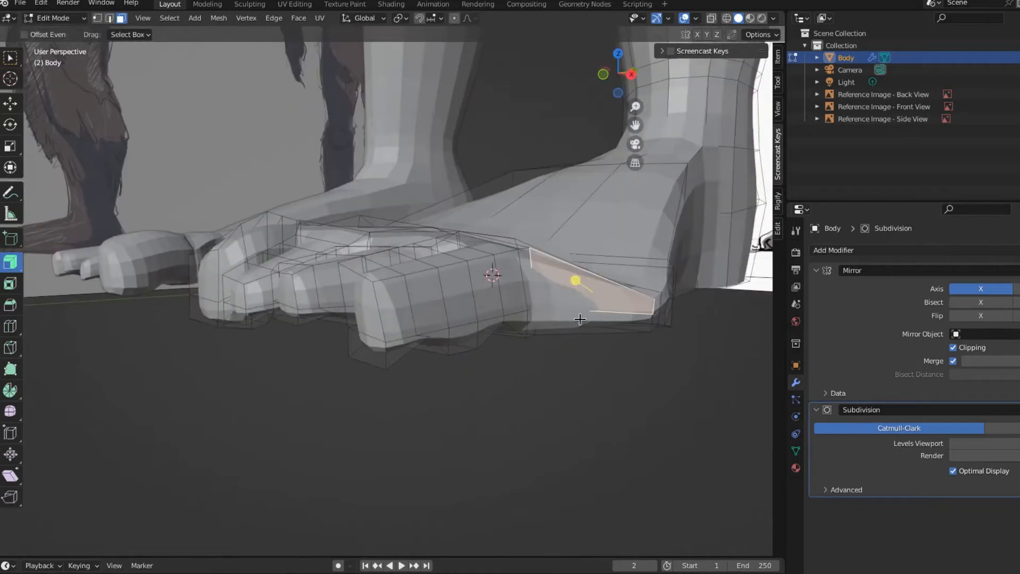
left_click_drag(580, 321, 633, 343)
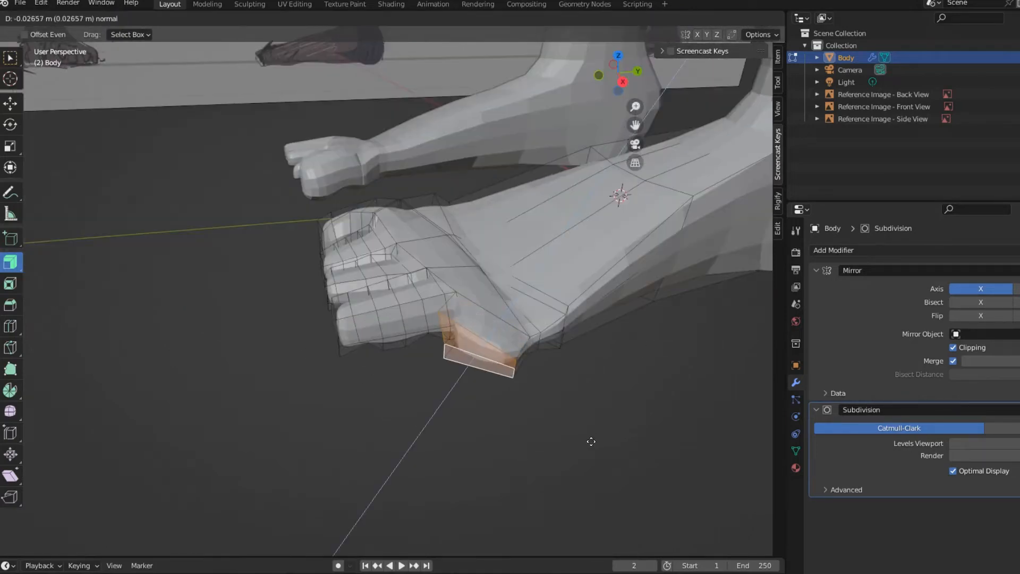
key("y")
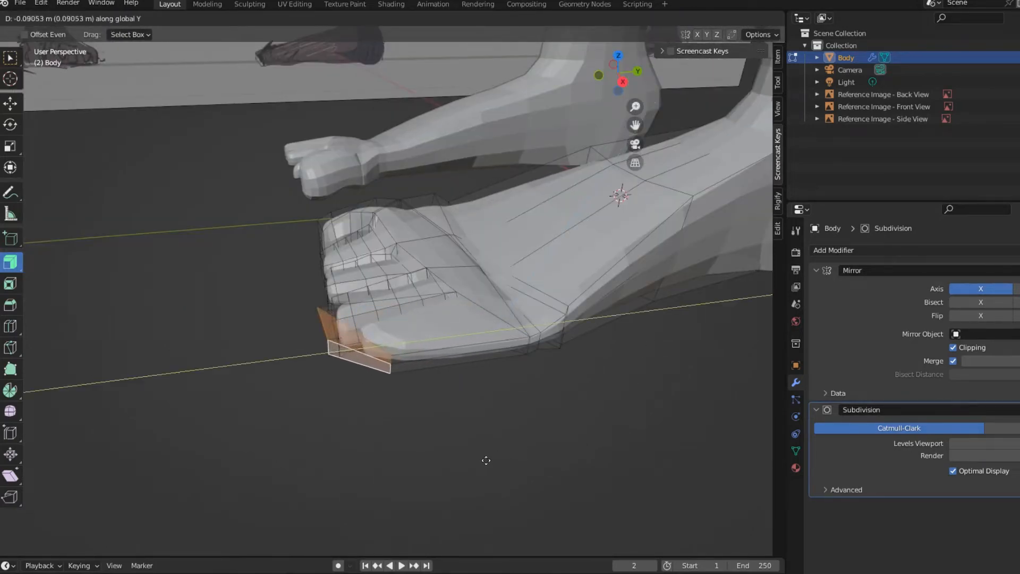
left_click(502, 466)
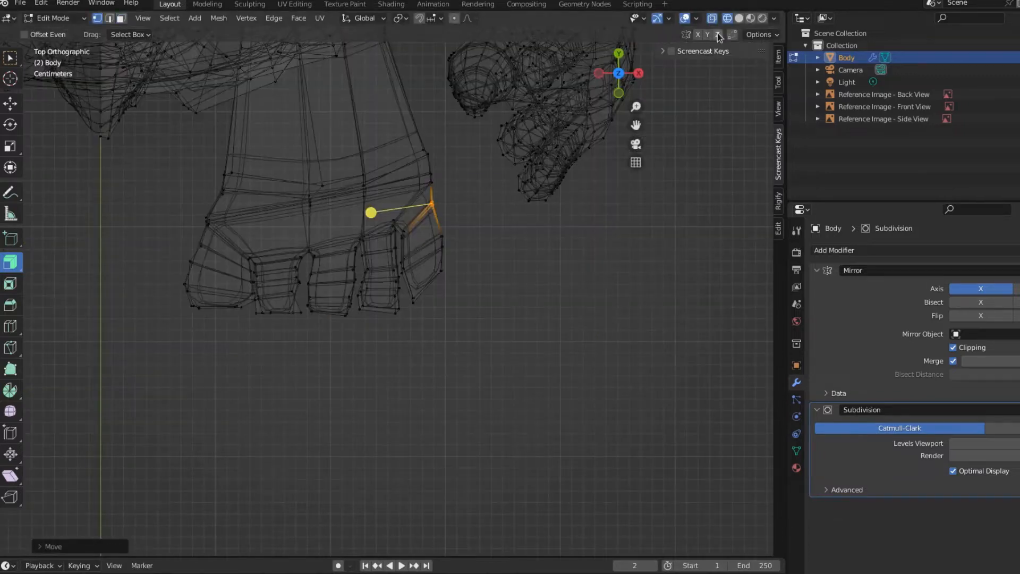
Switch the viewport back to solid shading and look over the five toes from an angle
left_click(738, 20)
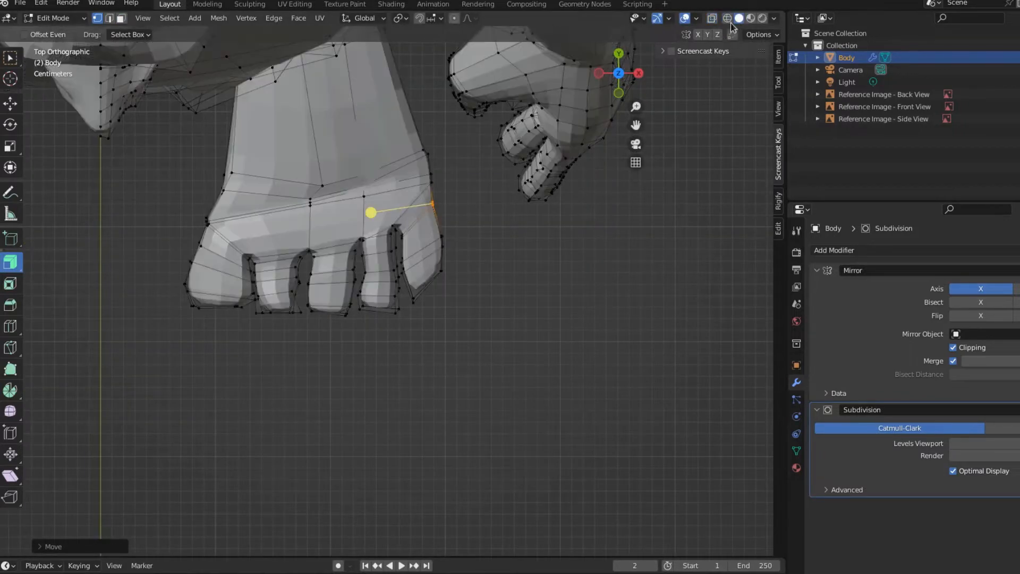
middle_click_drag(435, 350, 357, 299)
mouse_move(506, 373)
middle_mouse_down()
mouse_move(297, 351)
mouse_move(458, 369)
middle_mouse_up()
Enable X-ray, select the open edge loop below the upper arm in front view, and extrude it about 0.318 m down to the wrist
key("KP_1")
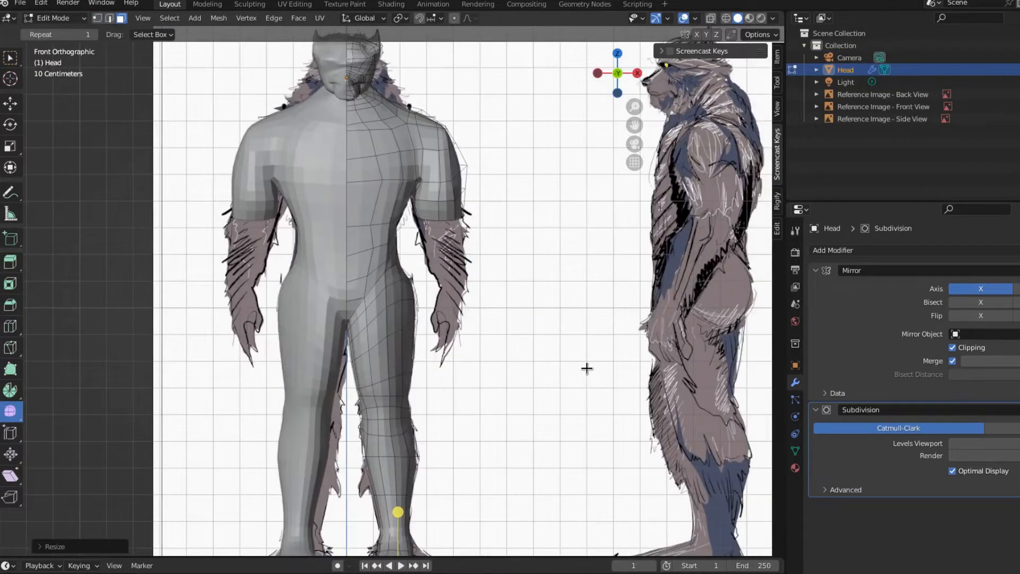
scroll(403, 353, "up", 5)
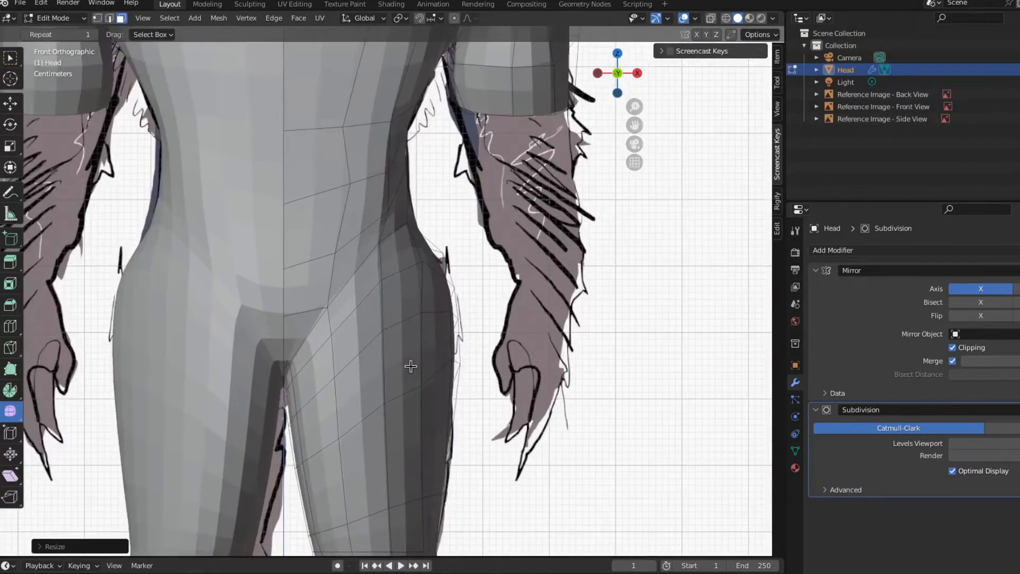
scroll(416, 364, "up", 5, "shift")
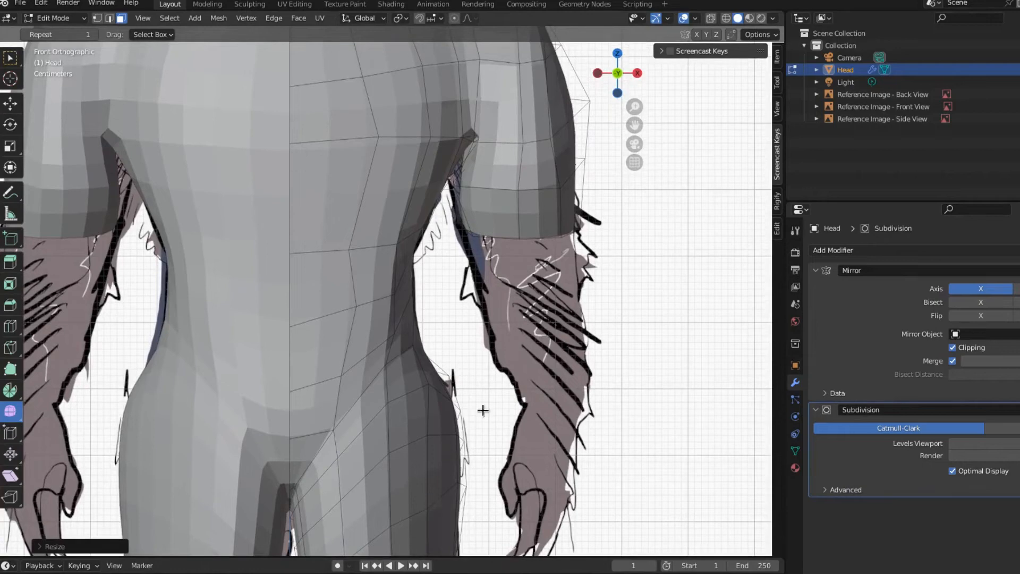
left_click(710, 18)
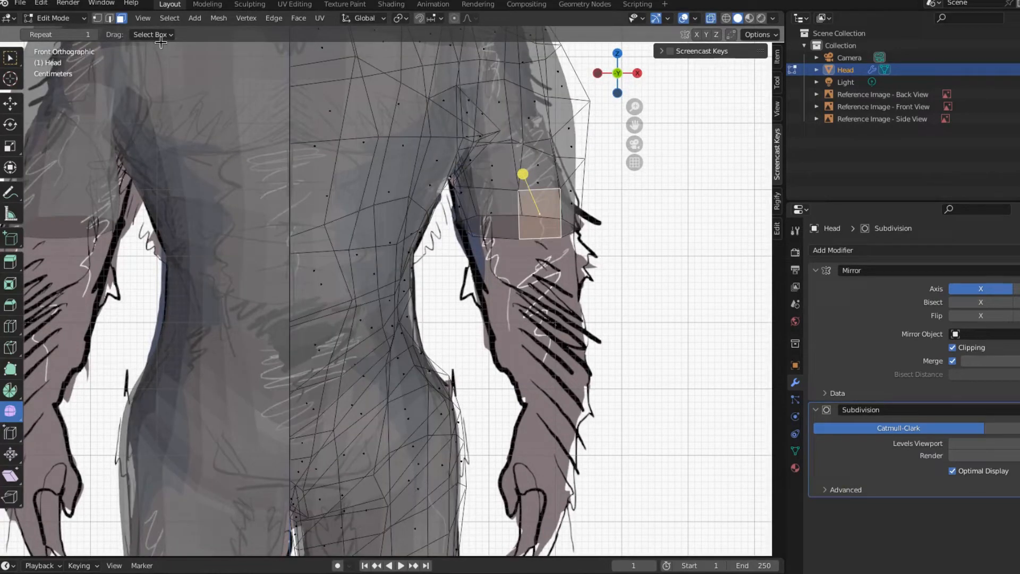
left_click(96, 18)
left_click(562, 238)
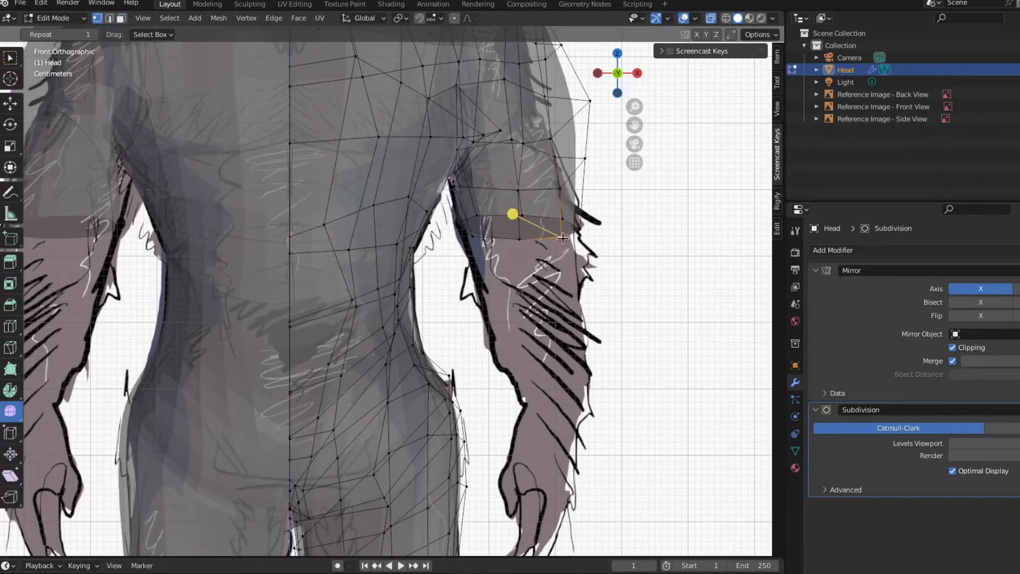
left_click(563, 239, "alt")
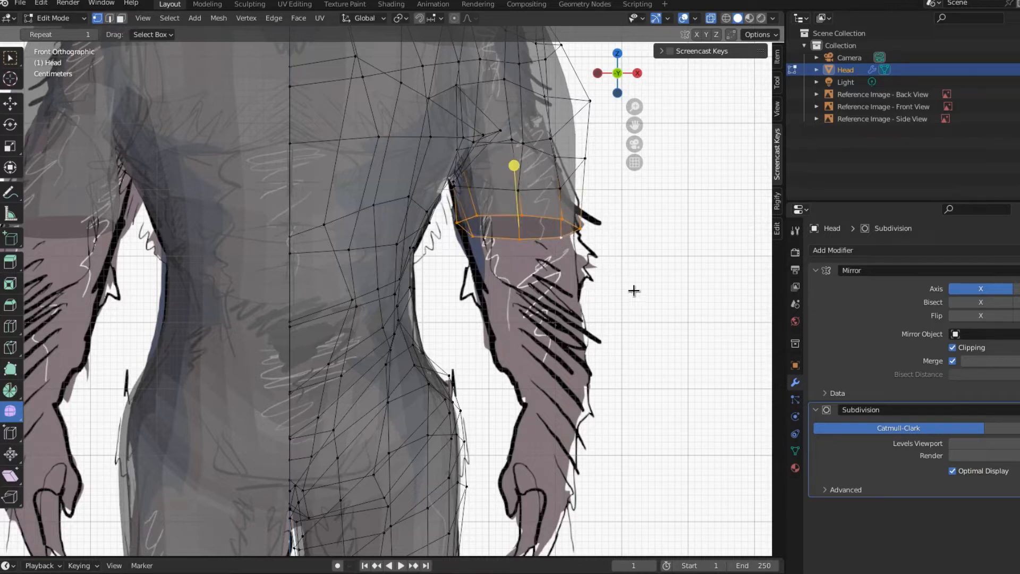
key("e")
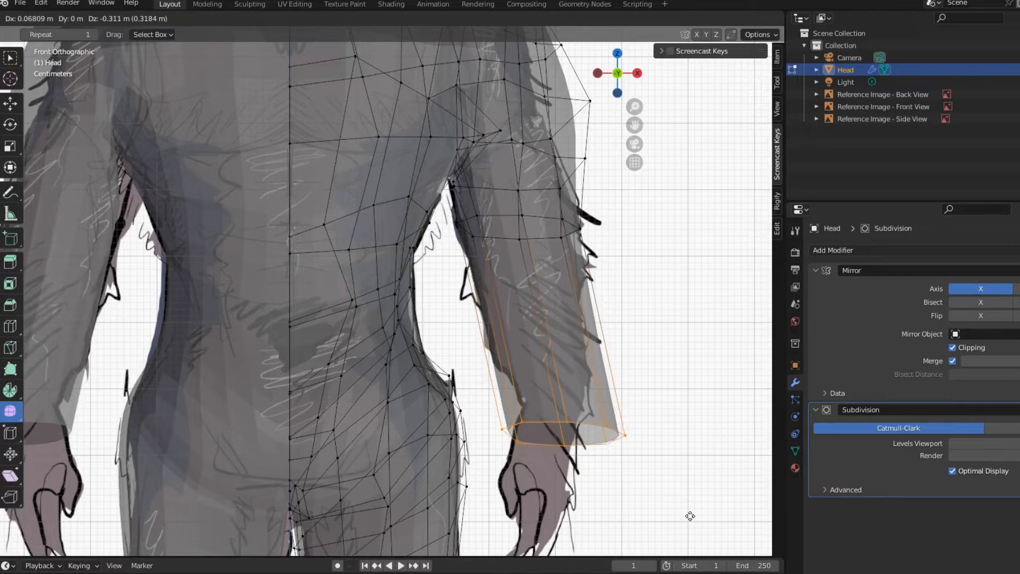
left_click(689, 515)
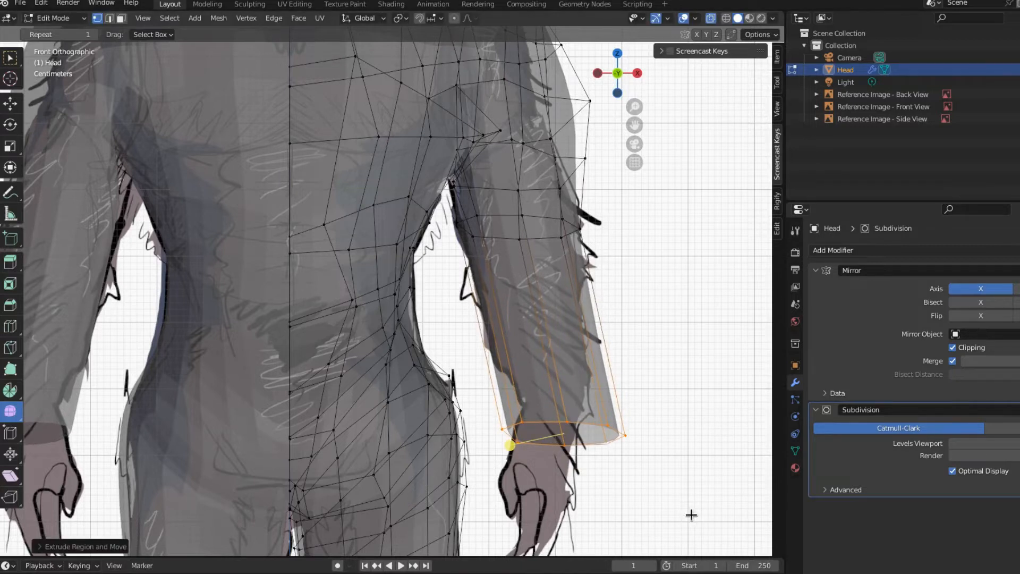
Scale the wrist loop to about 0.56 of its size and flatten it by scaling to 0 along Z
key("s")
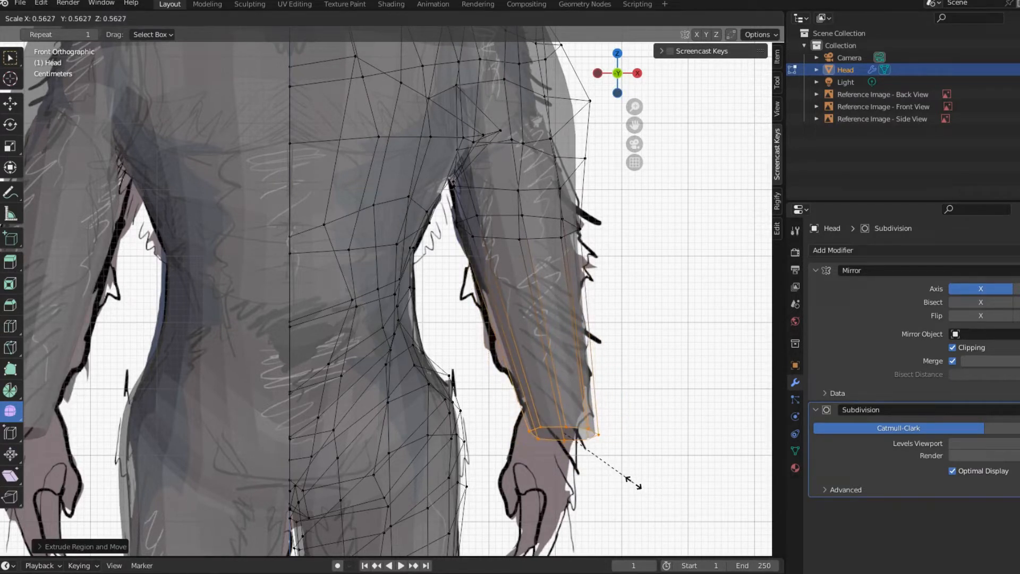
left_click(633, 481)
scroll(632, 476, "down", 5)
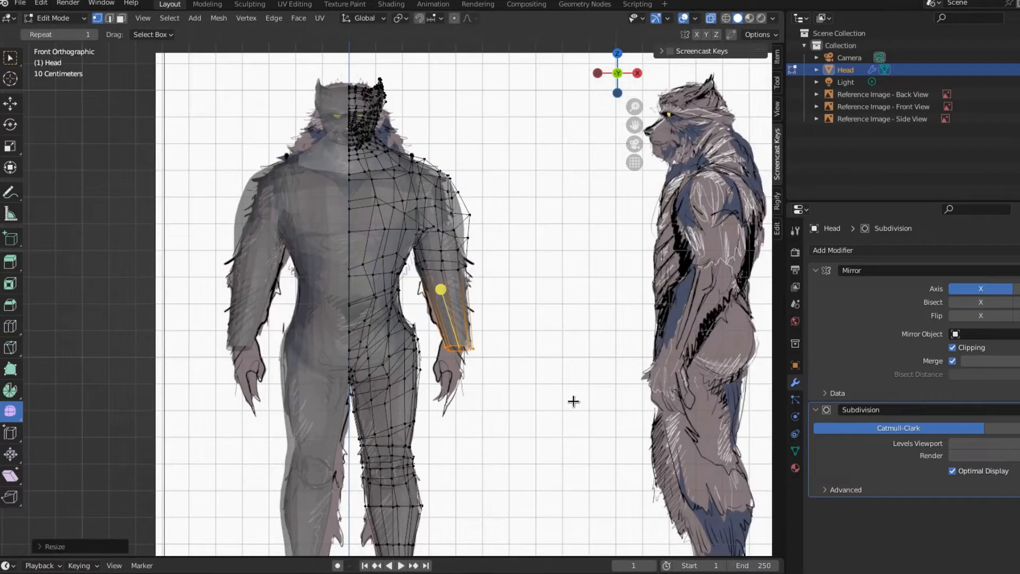
key("s")
key("z")
key("0")
key("Return")
Move the wrist loop about 0.103 m forward along Y in side view to match the reference forearm
key("KP_3")
scroll(574, 402, "up", 4)
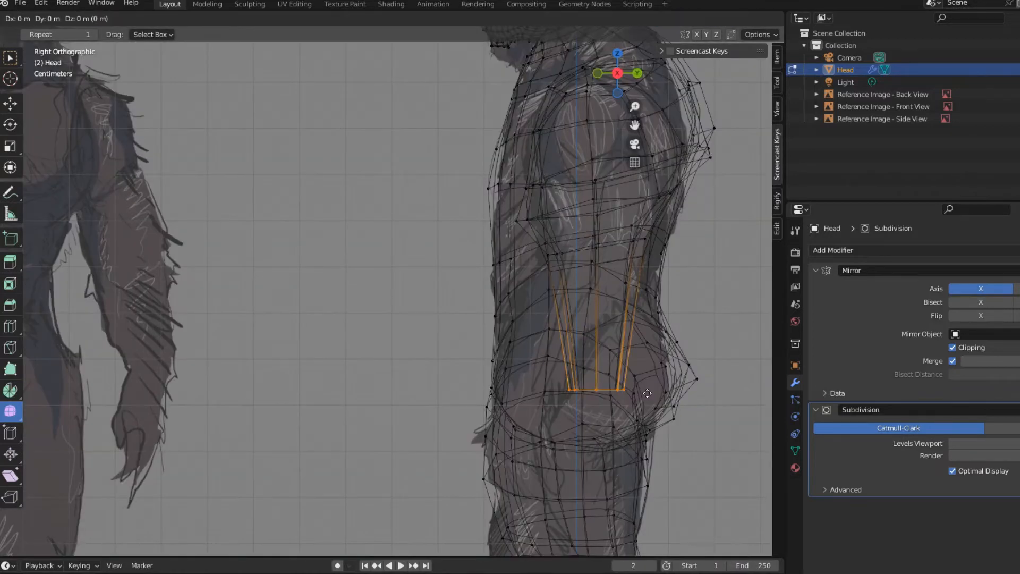
key("g")
key("y")
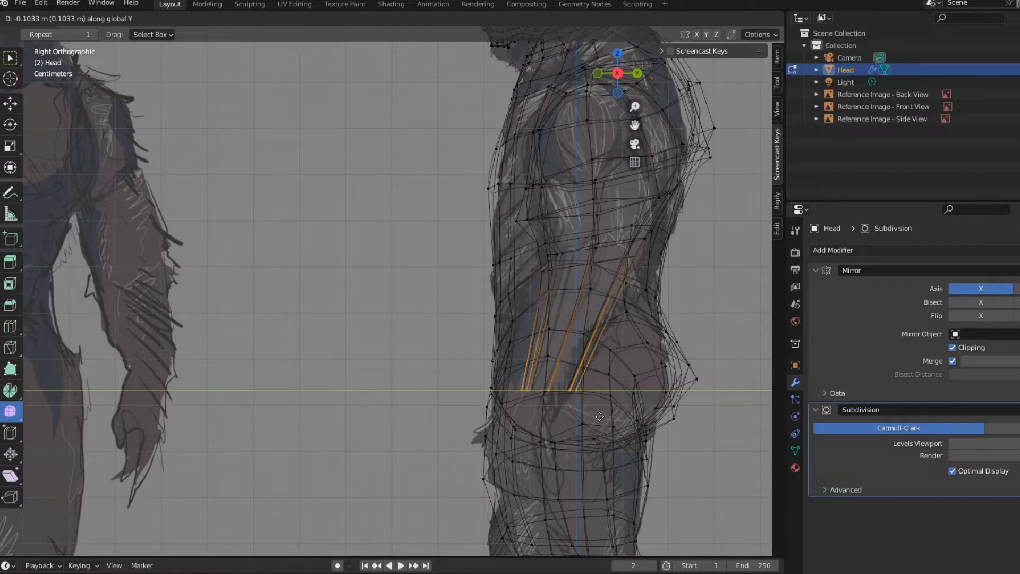
left_click(599, 416)
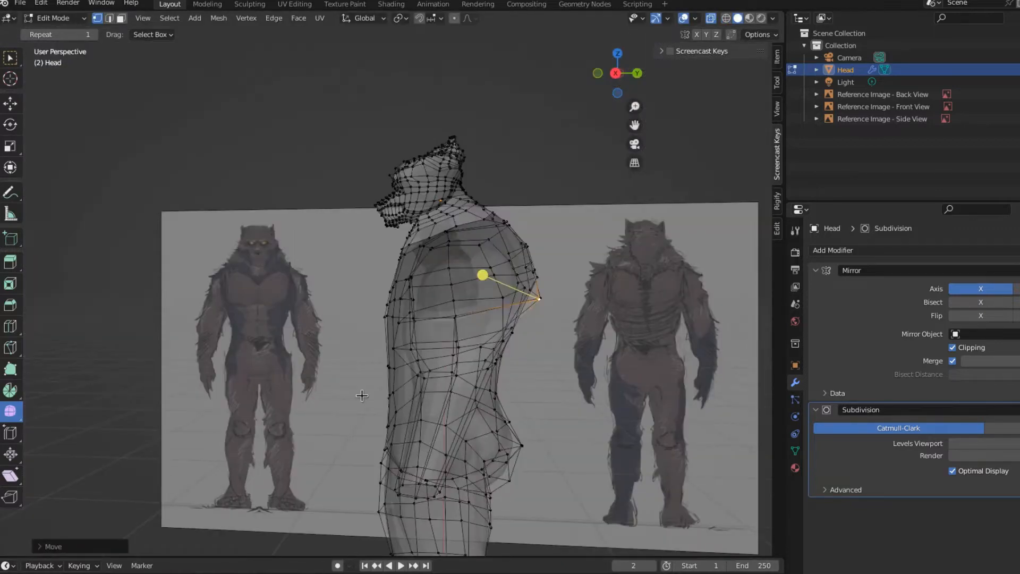
Move the newly added forearm edge loop up towards the elbow in side view
key("KP_3")
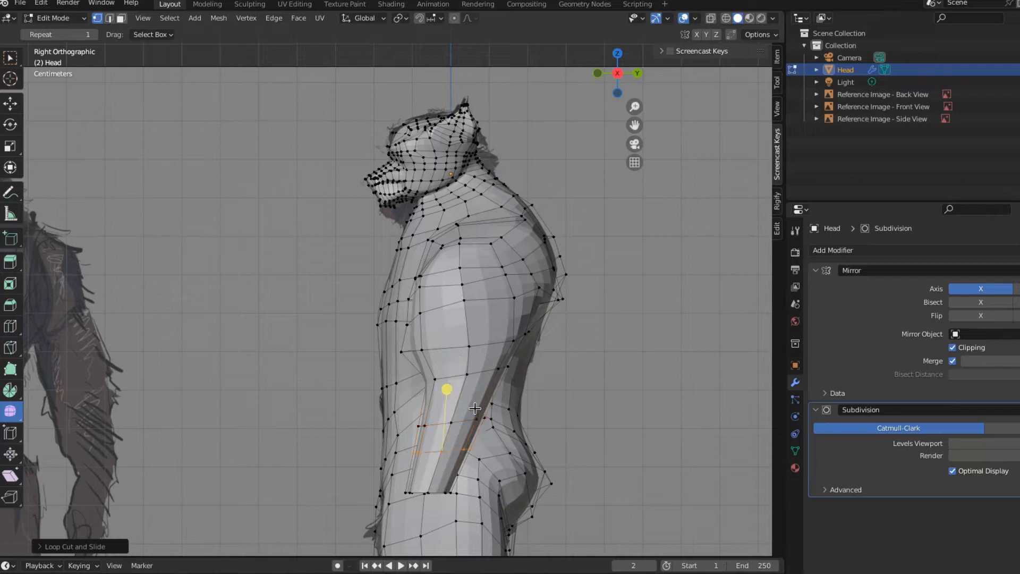
key("g")
left_click(474, 420)
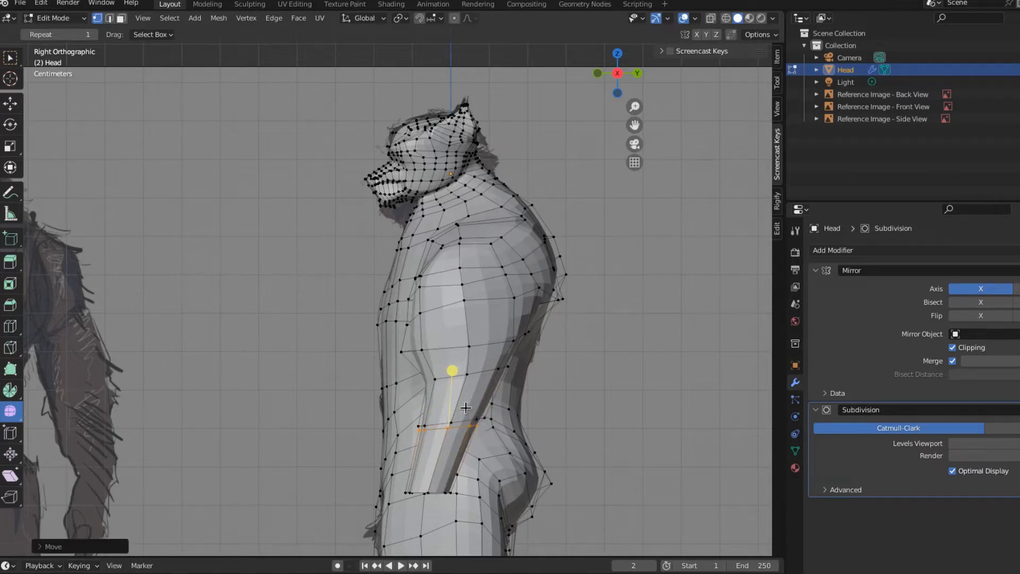
key("g")
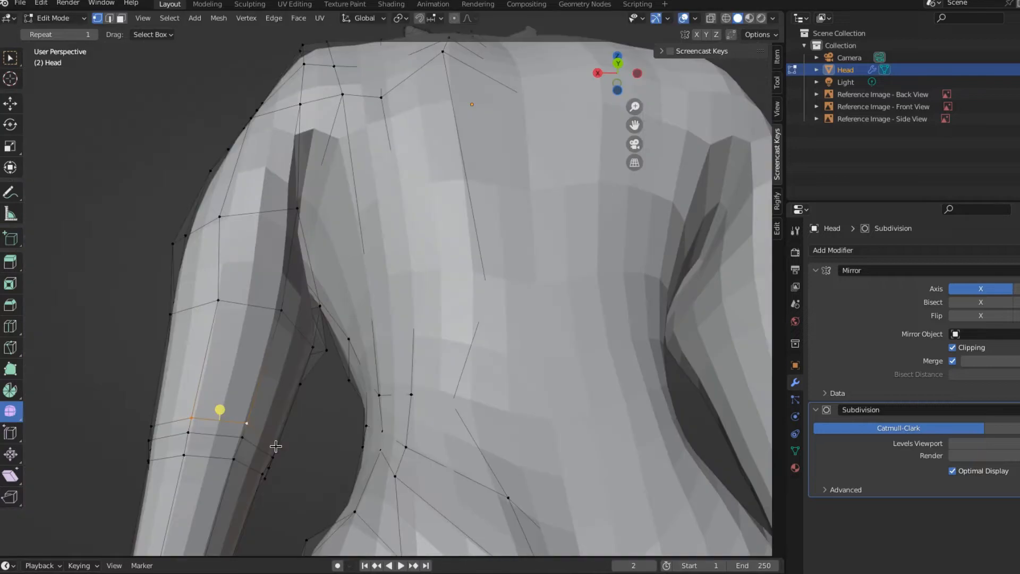
Spread the elbow loops on the back of the arm, moving the upper vertex pair up about 0.009 m and the lower pair down about 0.014 m
key("g")
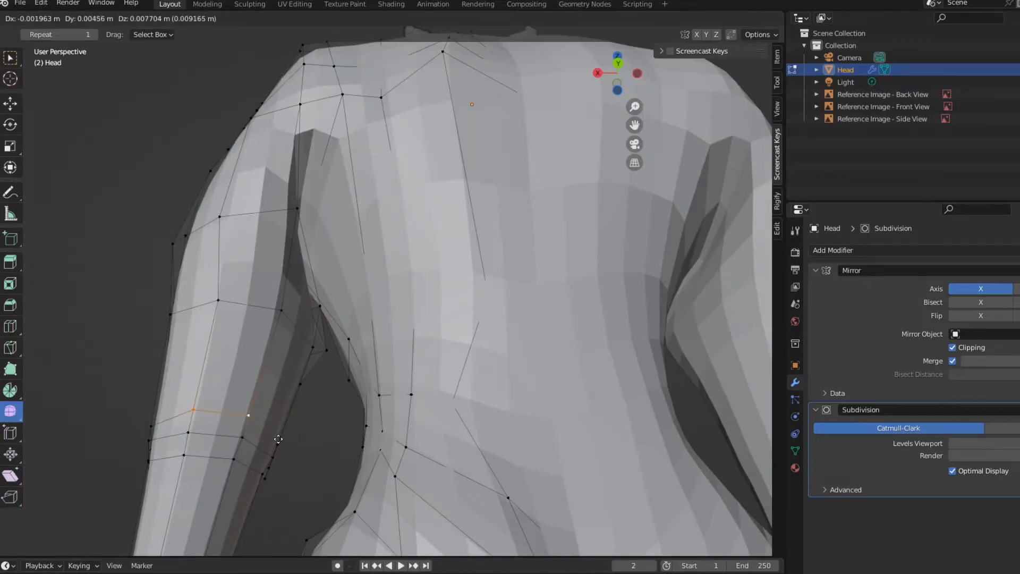
left_click(196, 458)
left_click(195, 458, "shift")
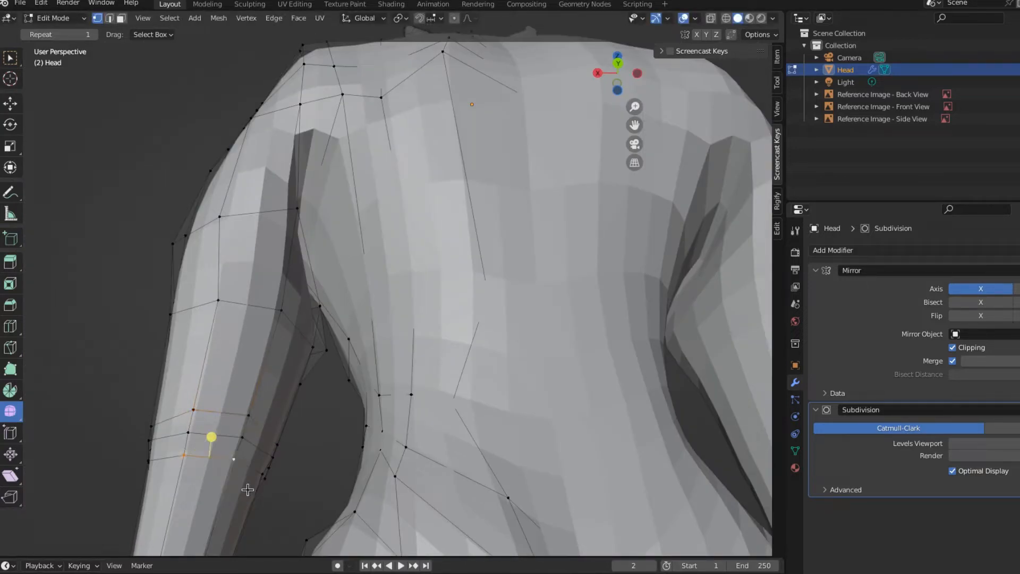
key("g")
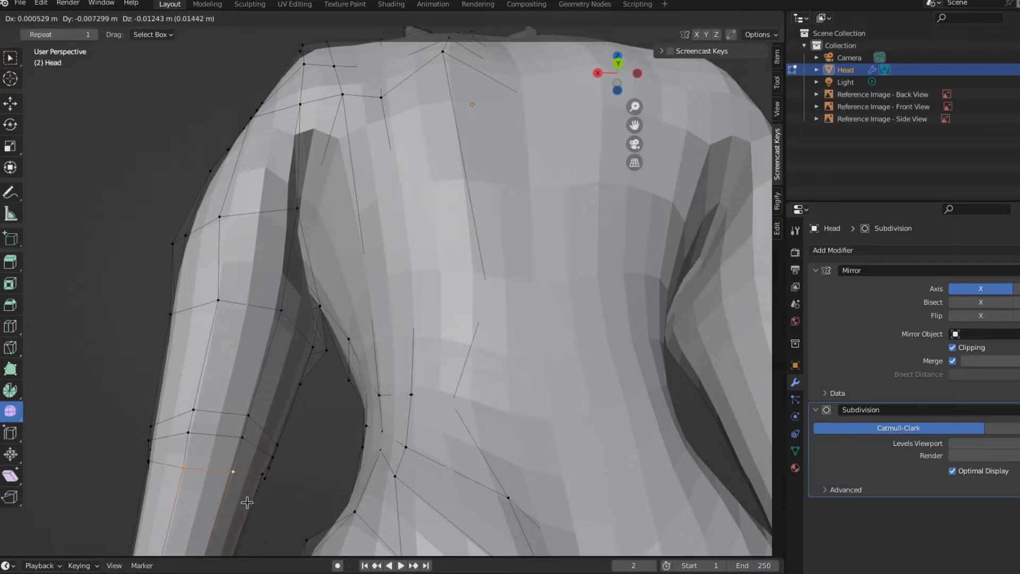
left_click(247, 502)
Select the open edge loop at the wrist and extrude it about 0.02 m straight down in front view
key("KP_1")
scroll(320, 360, "down", 5)
scroll(558, 447, "up", 4)
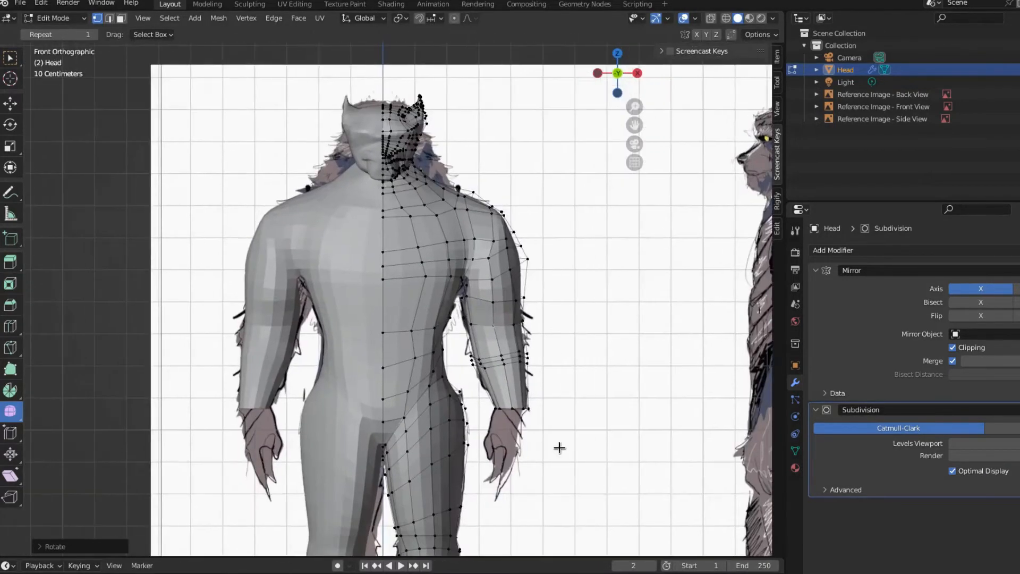
scroll(558, 447, "up", 5)
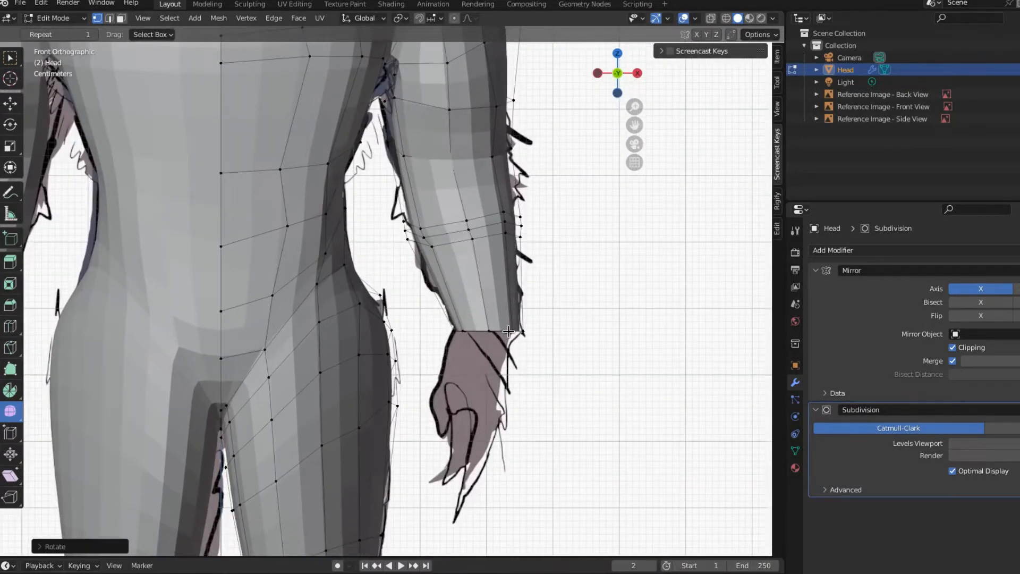
key("k")
left_click(511, 331)
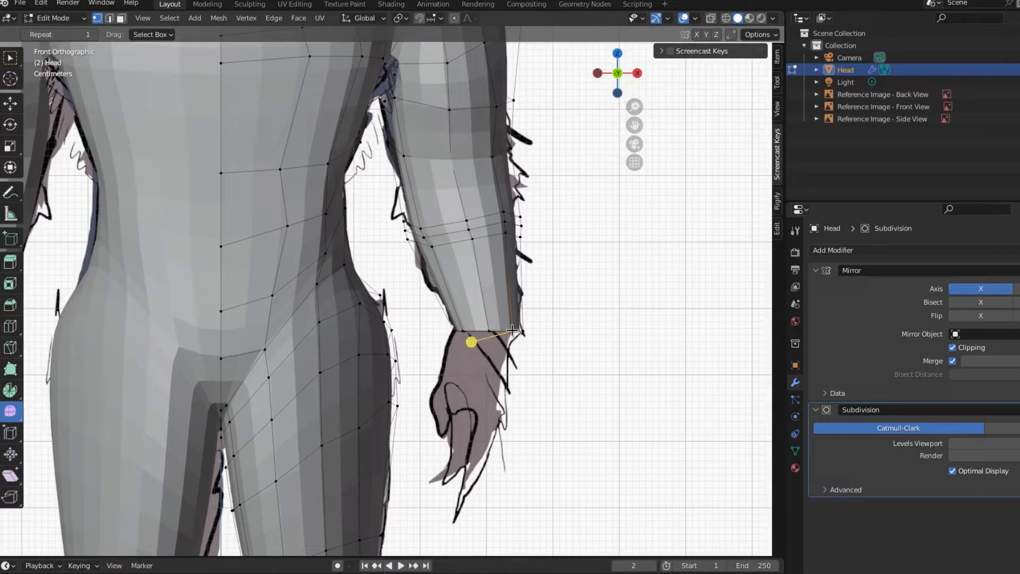
left_click(512, 329)
mouse_move(512, 330)
middle_mouse_down()
mouse_move(533, 346)
mouse_move(498, 332)
middle_mouse_up()
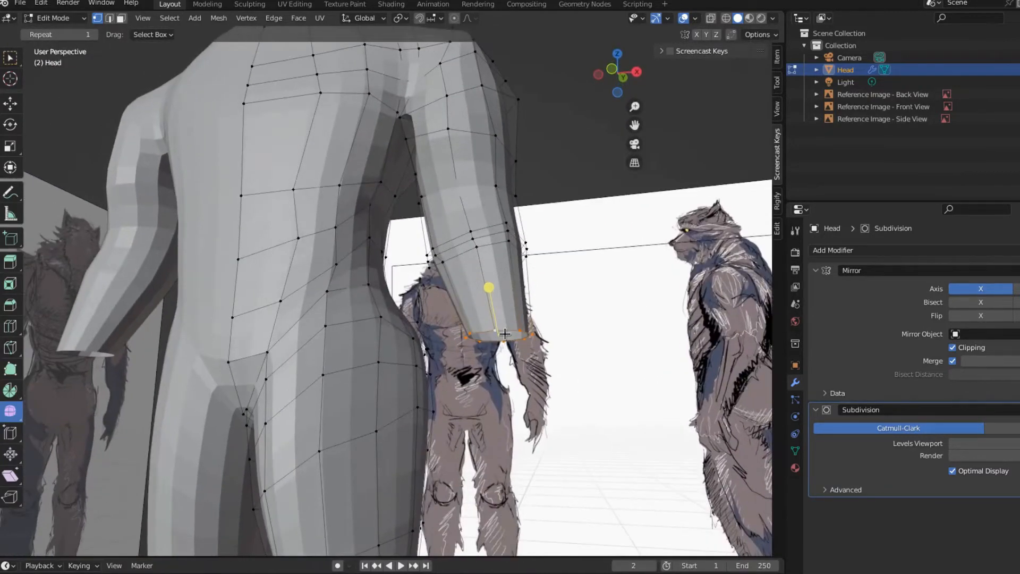
key("KP_1")
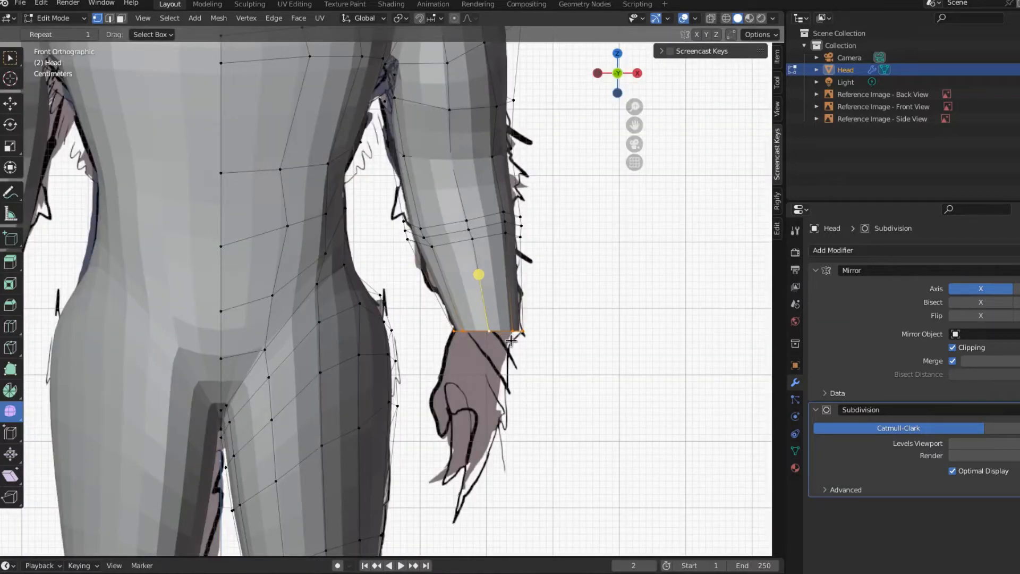
key("Escape")
key("e")
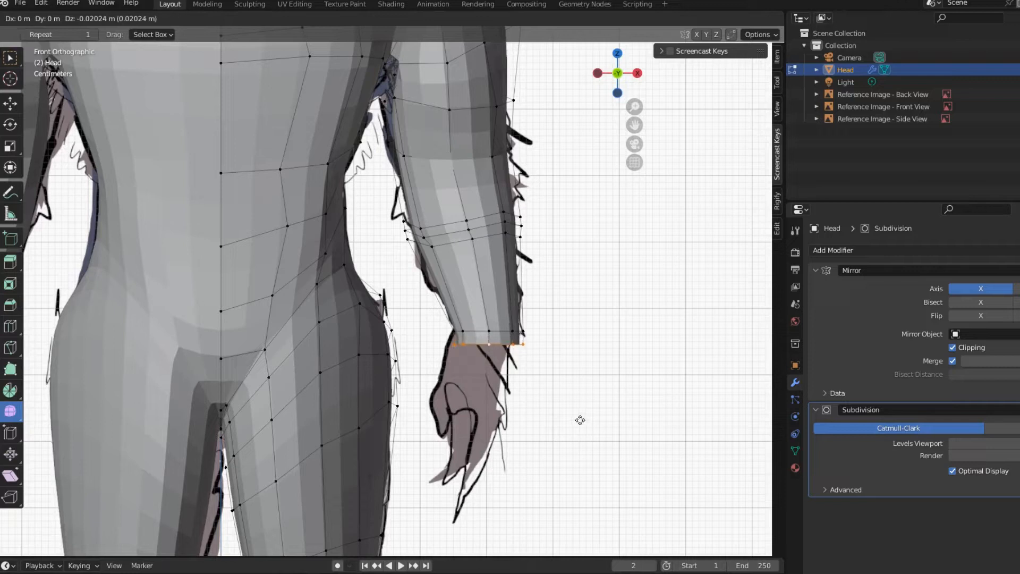
left_click(578, 420)
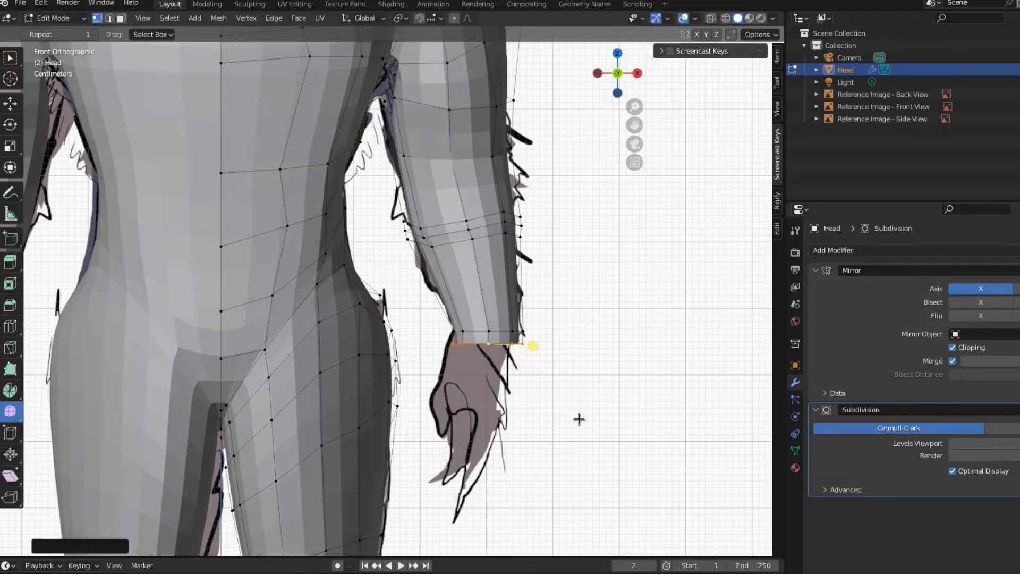
Extrude the wrist's end loop again along Z, down to the middle of the reference hand
key("e")
key("z")
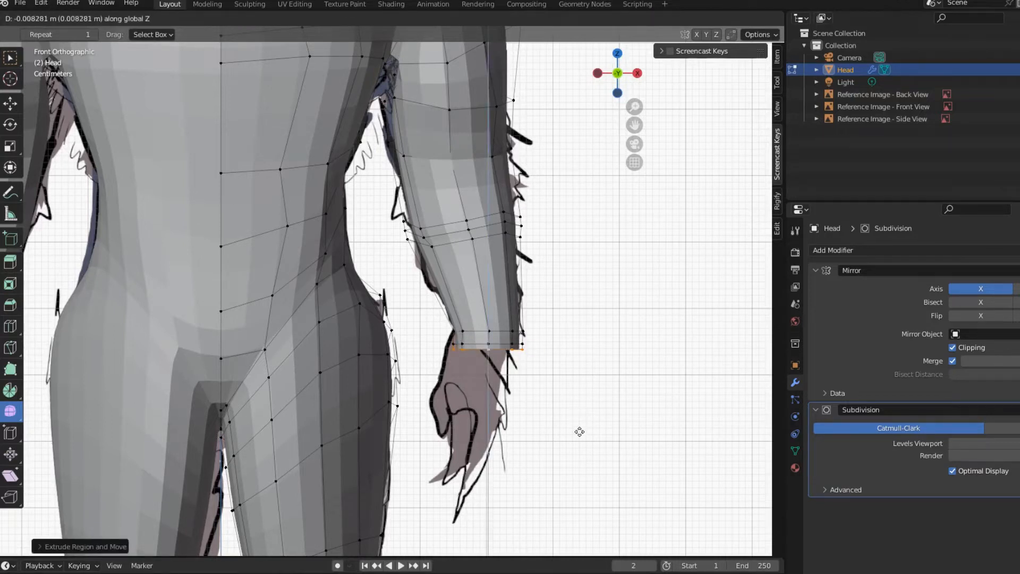
left_click(580, 480)
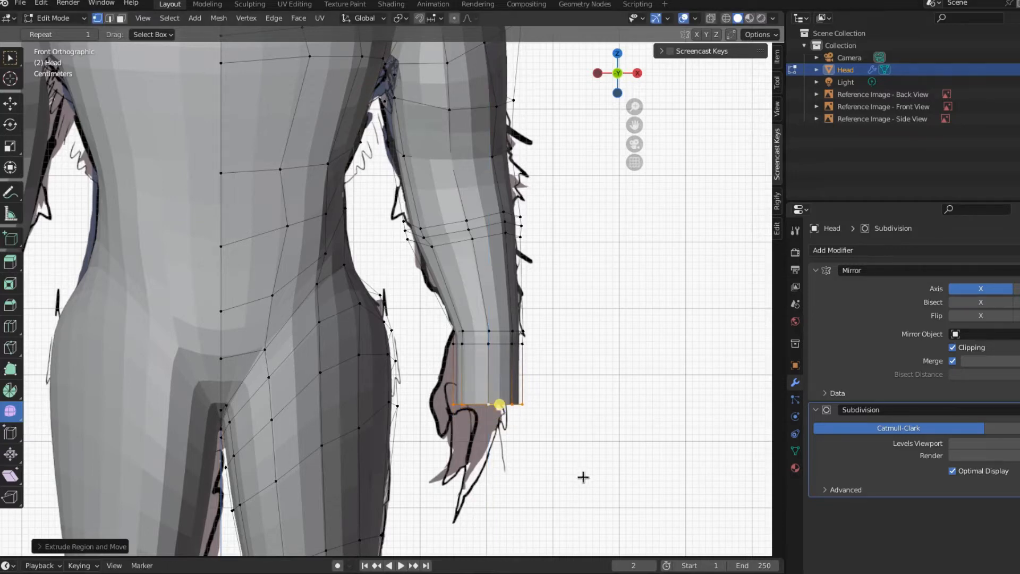
Scale the open end loop below the wrist along Y to widen it for the hand
key("KP_3")
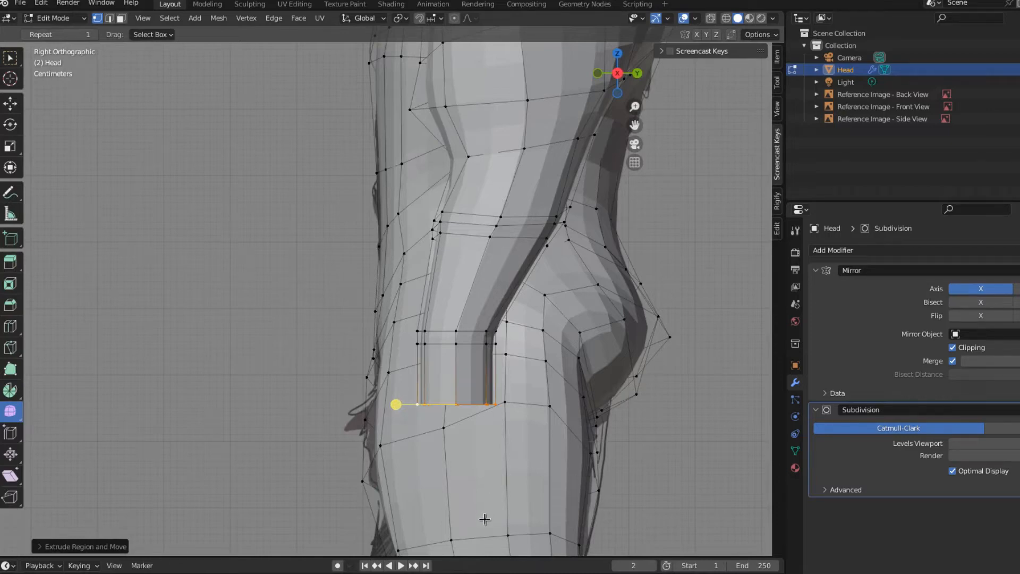
middle_click_drag(486, 519, 567, 378)
key("s")
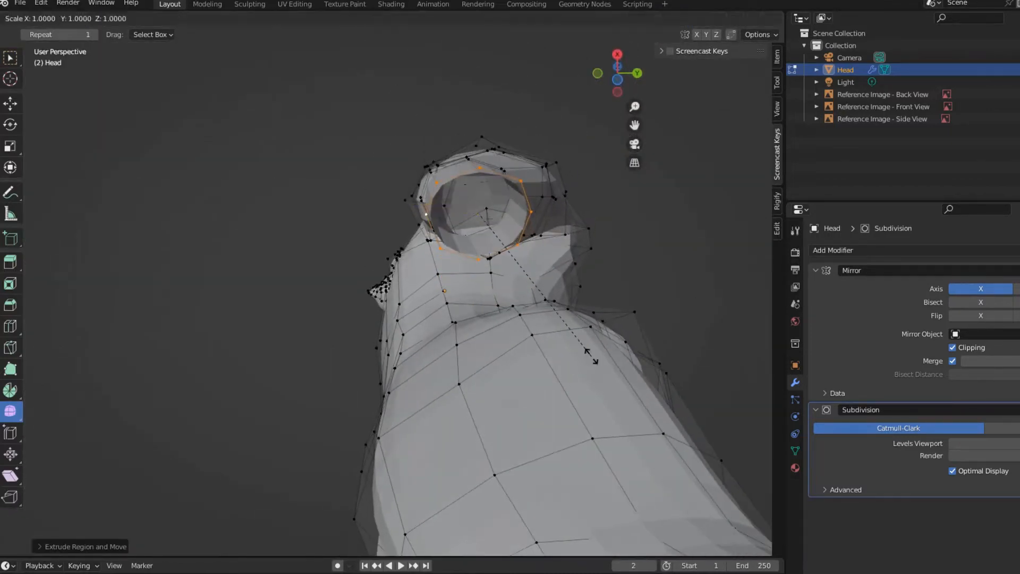
key("y")
left_click(698, 341)
Widen the hand's end loop along X in front view and shift it slightly inward and up over the reference hand
key("KP_1")
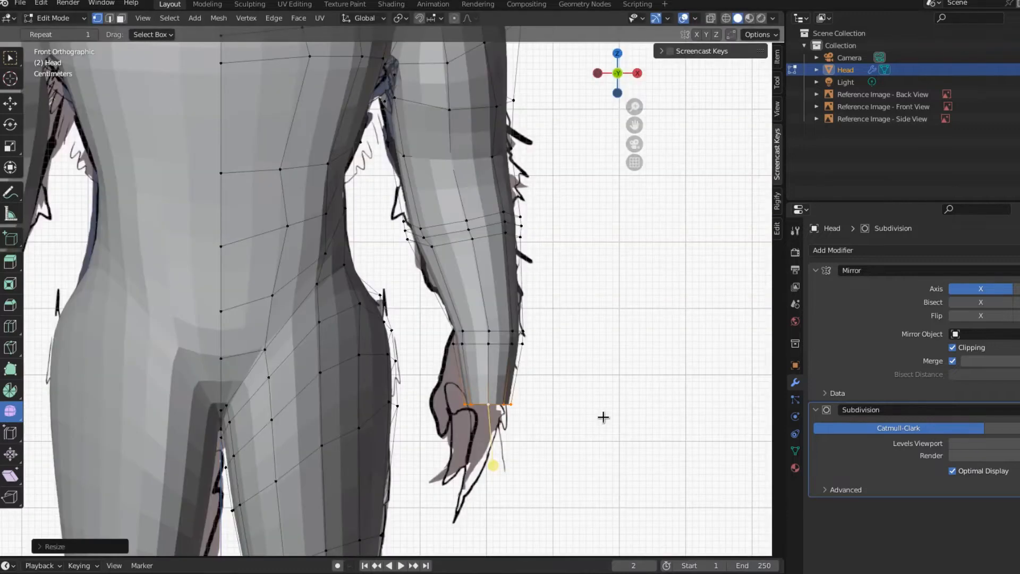
key("s")
key("x")
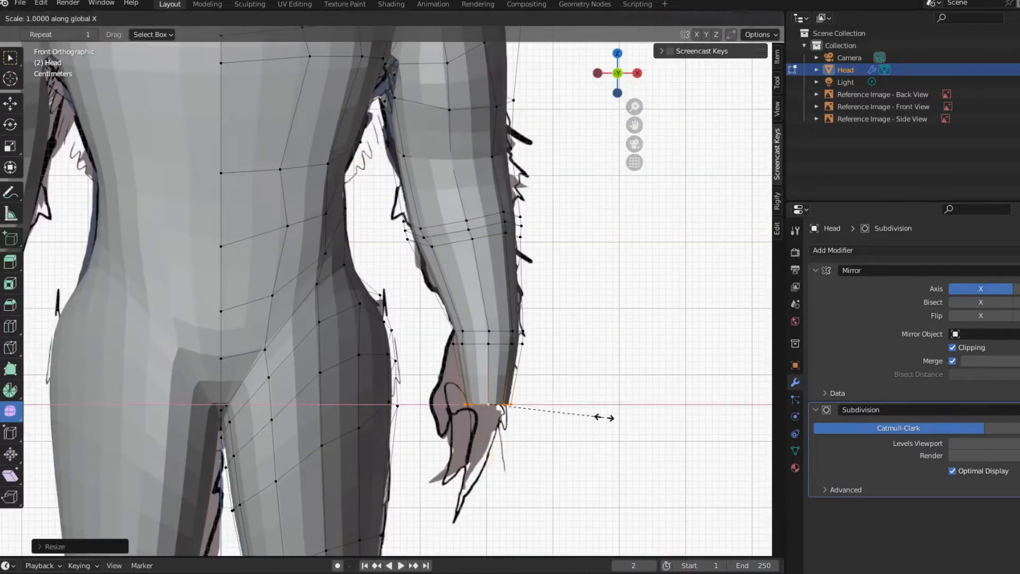
left_click(695, 407)
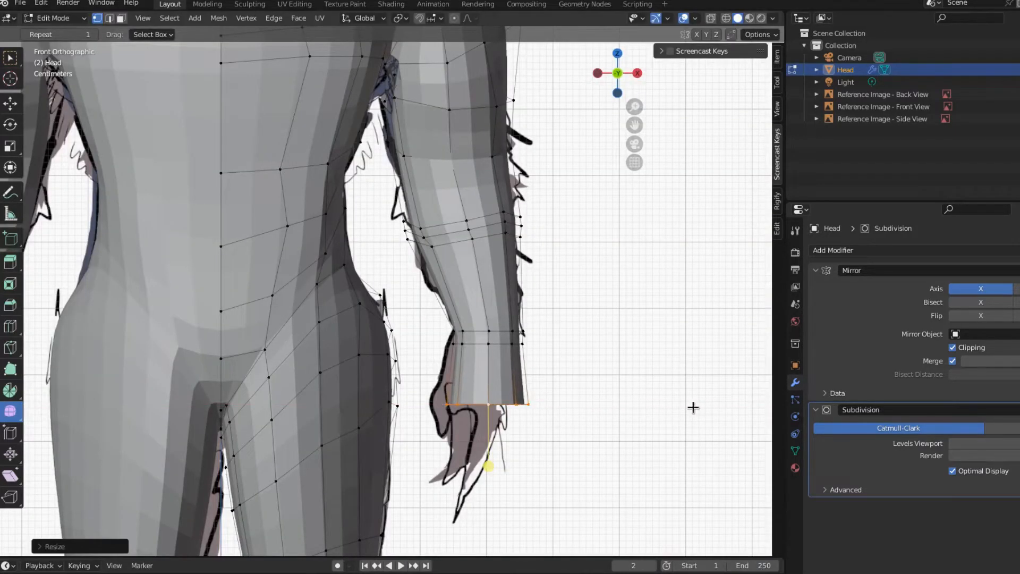
key("g")
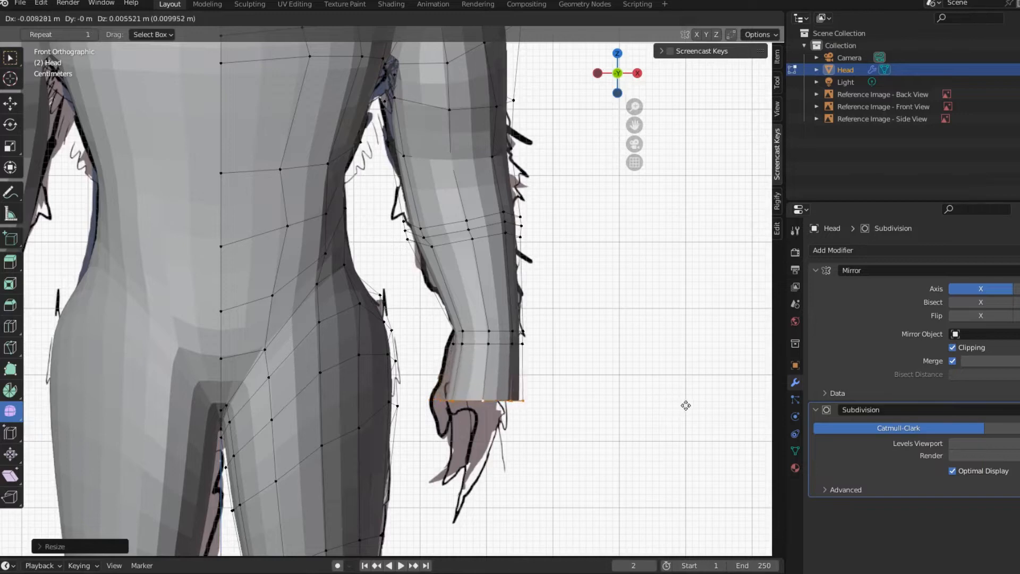
left_click(680, 403)
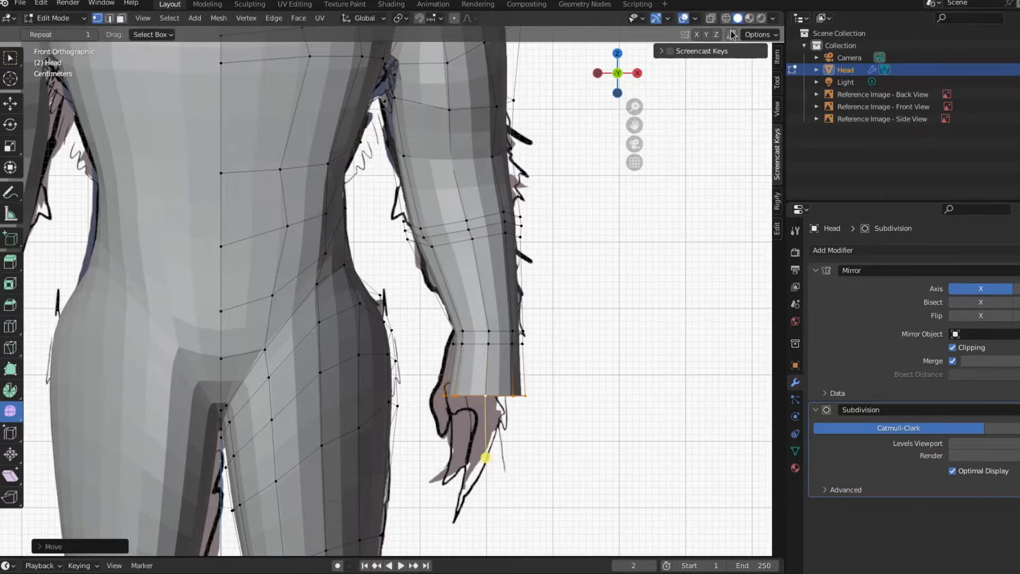
With X-ray enabled, move both wrist loops and the hand's end loop slightly toward the body to match the front reference
left_click(711, 18)
left_click(467, 331, "alt")
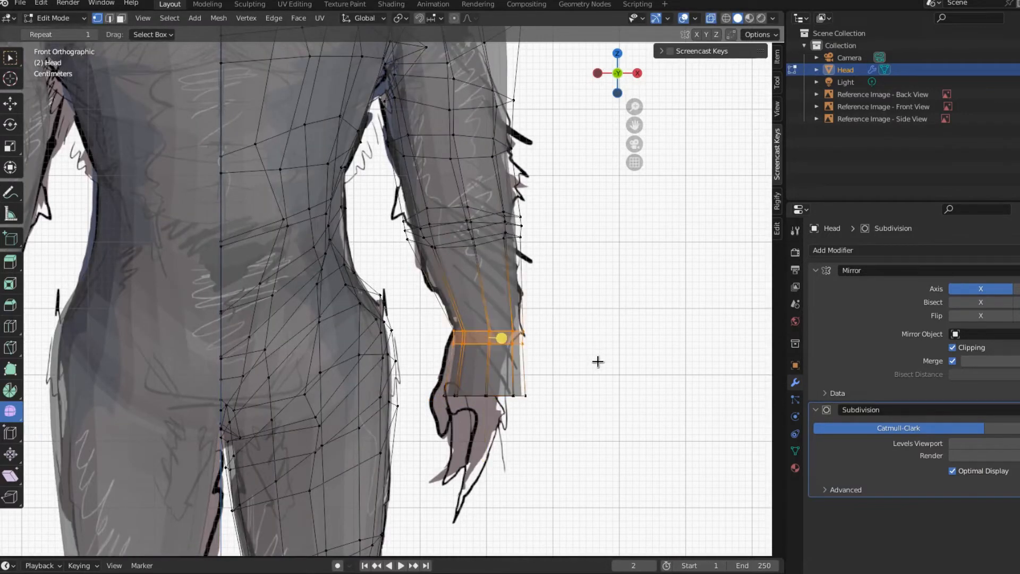
key("g")
right_click(590, 364)
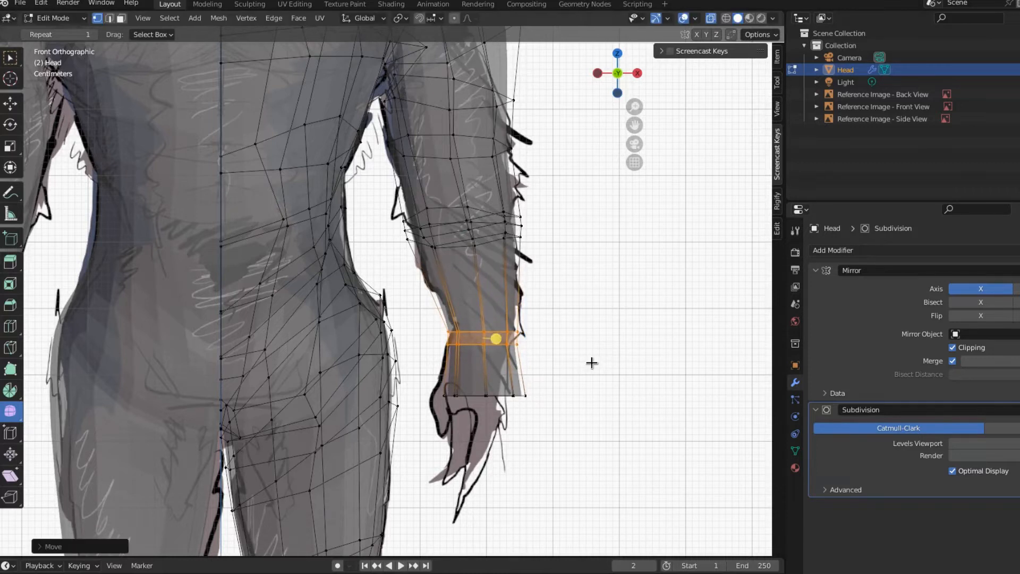
key("ctrl+z")
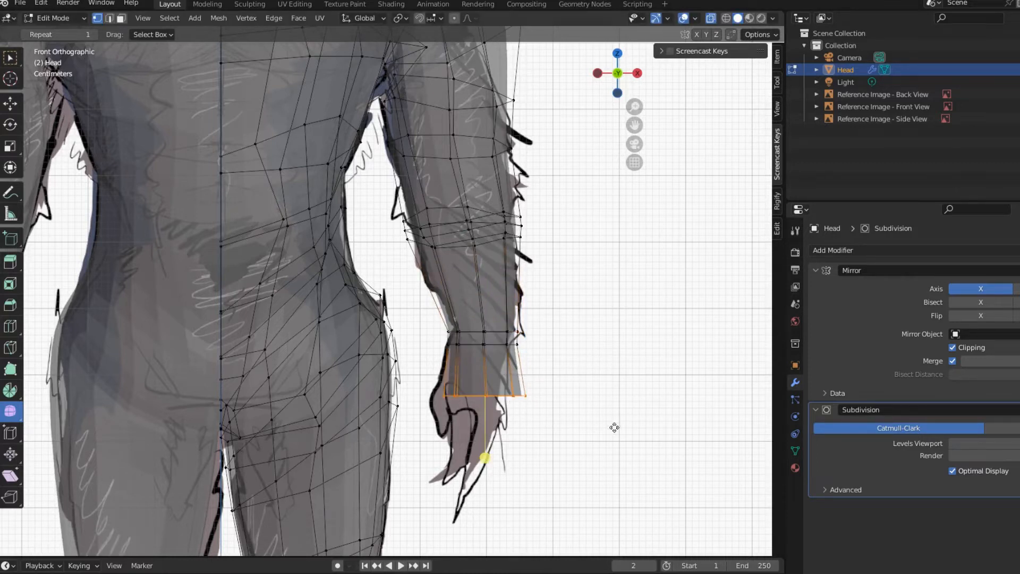
key("g")
left_click(611, 426)
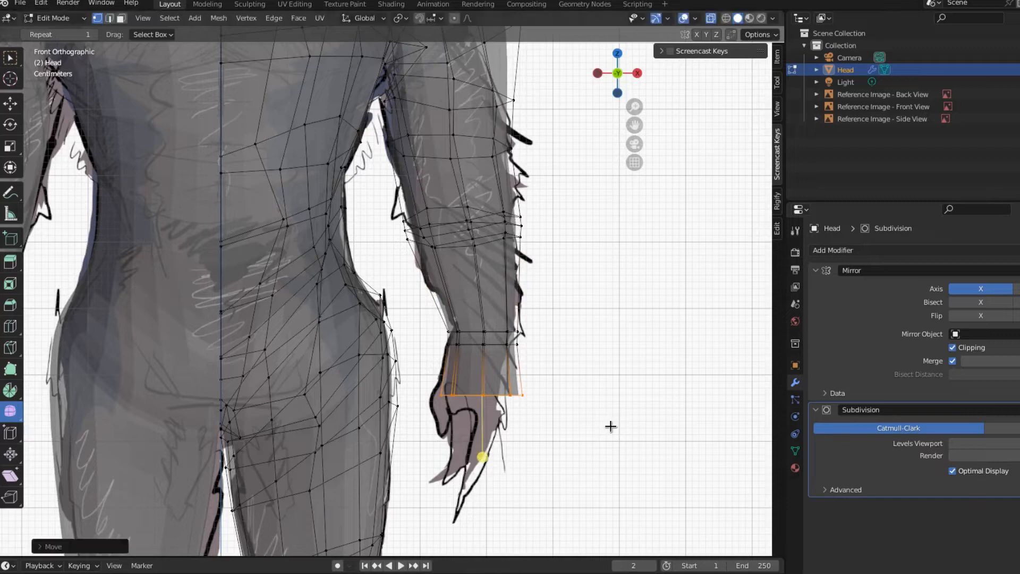
Compare the side reference with the mesh hidden, restore the mesh, and shift the hand's end loop slightly forward along Y
key("KP_3")
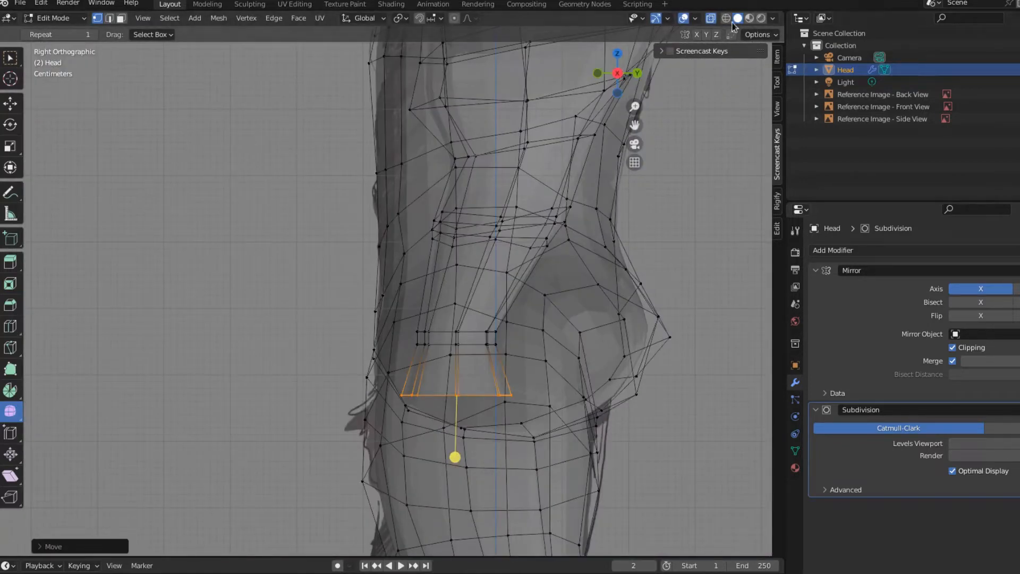
left_click(1006, 70)
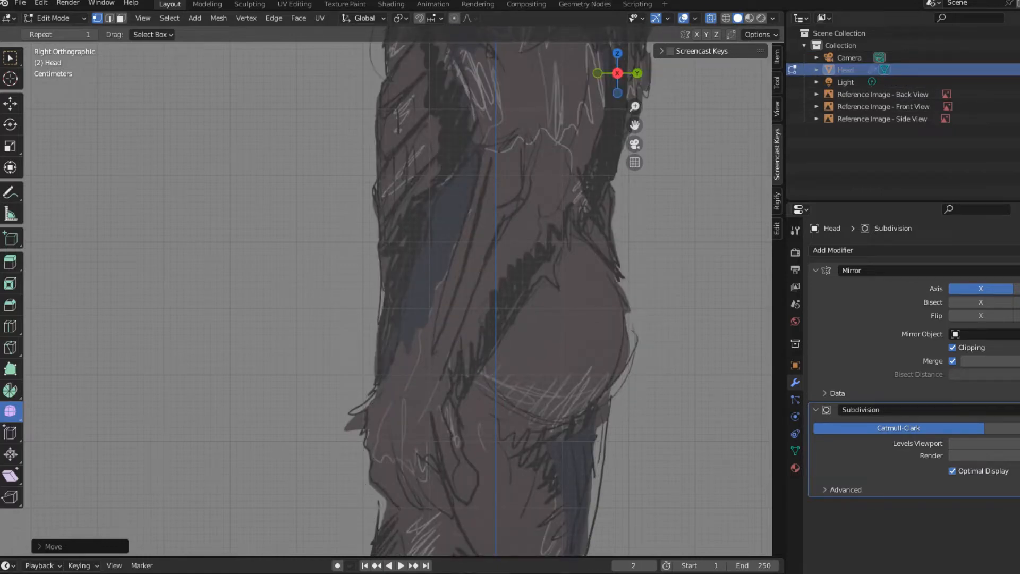
left_click(1007, 69)
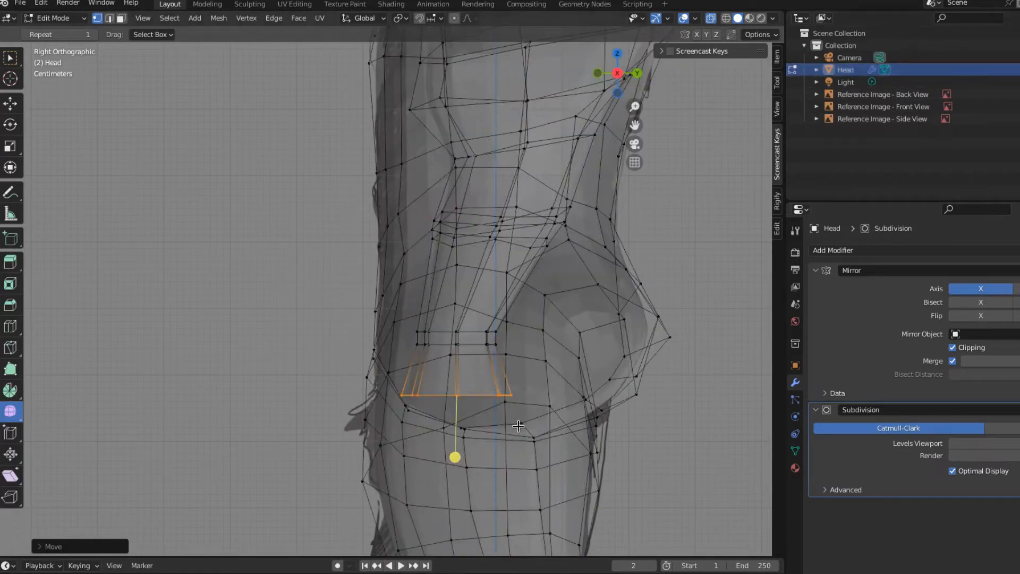
key("g")
key("y")
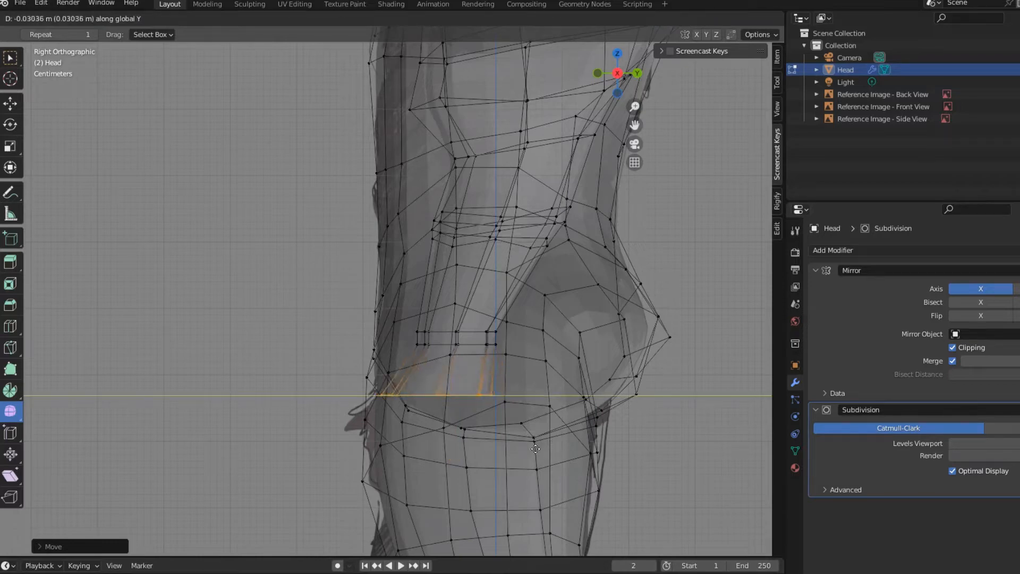
key("z")
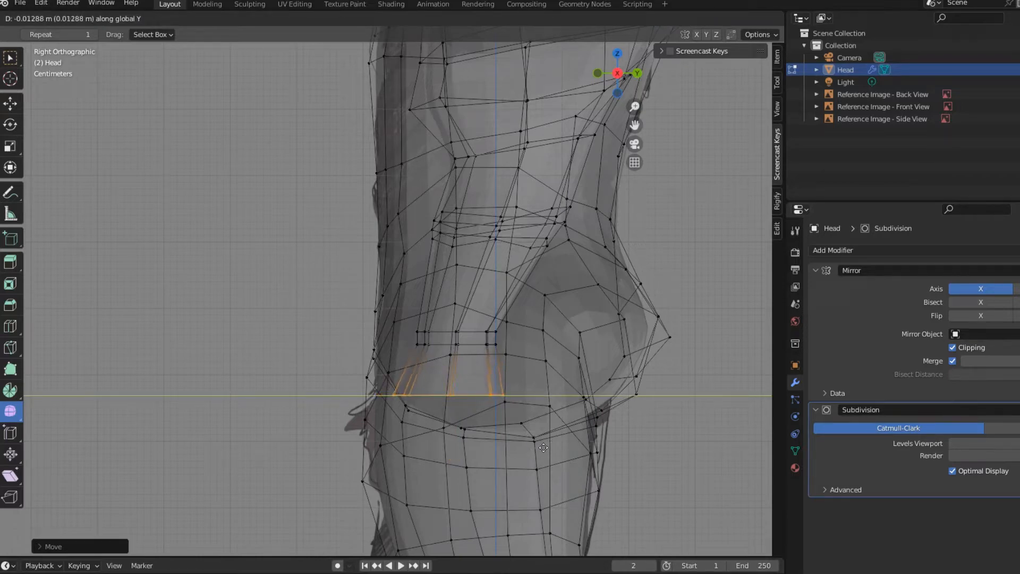
left_click(545, 447)
Add two lengthwise loop cuts running down the forearm and through the hand's open end
middle_click_drag(436, 465, 606, 425)
scroll(606, 426, "up", 5)
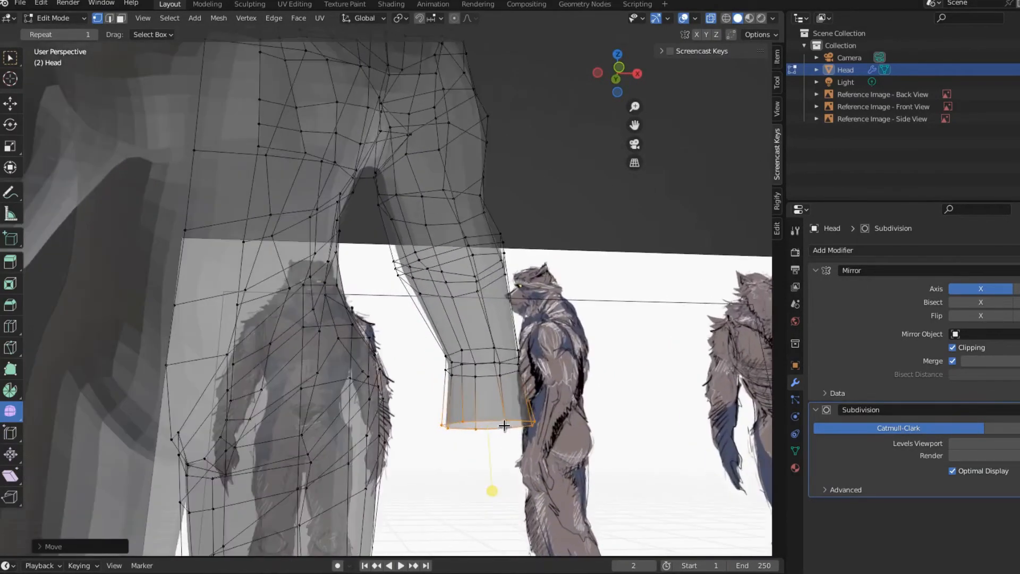
middle_click_drag(487, 454, 482, 358)
key("2")
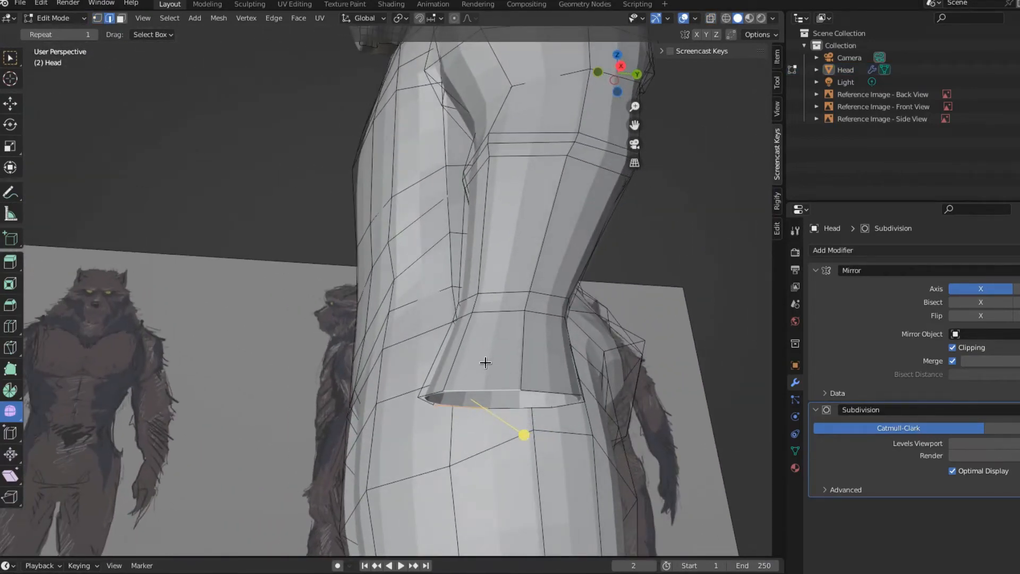
key("ctrl+r")
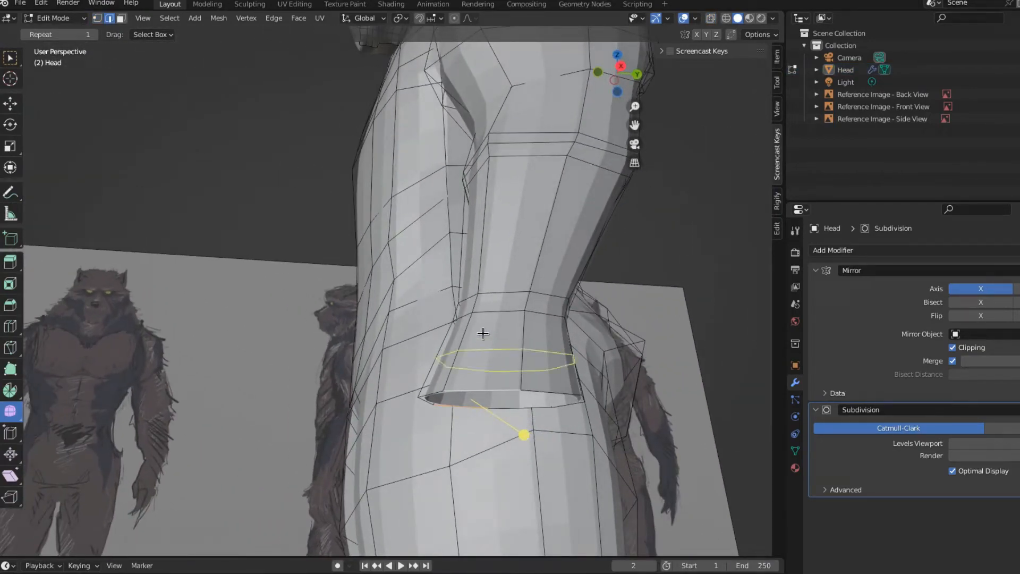
left_click(483, 317)
middle_click_drag(484, 316, 516, 378)
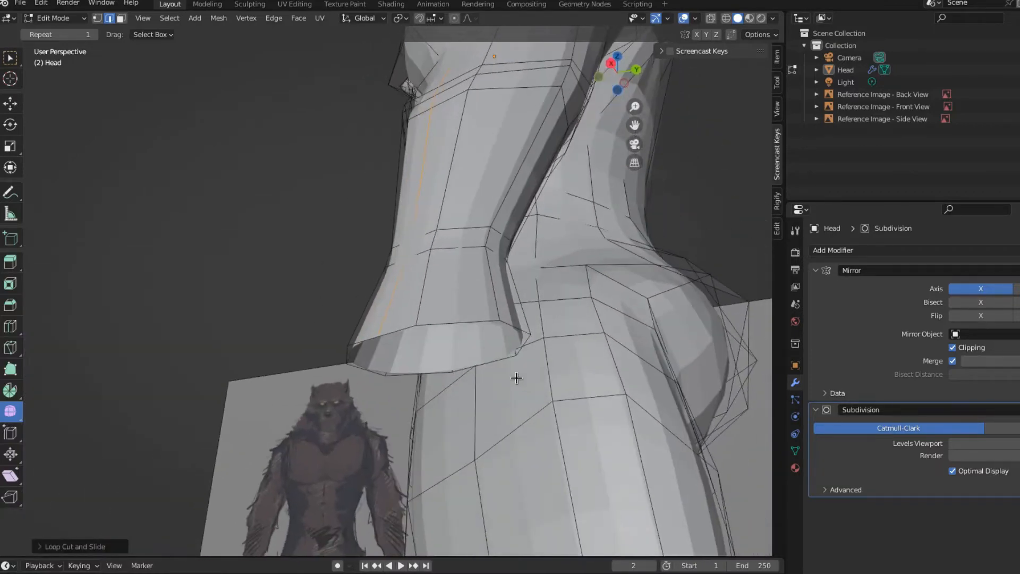
key("ctrl+r")
left_click(469, 302)
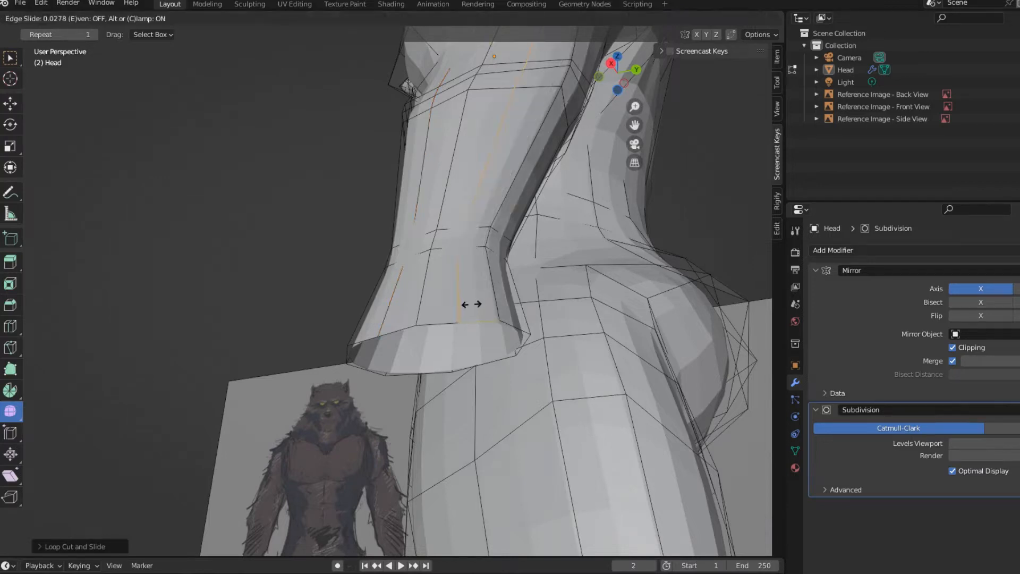
left_click(472, 304)
Cap the open end of the hand by filling faces between opposite pairs of edges
middle_click_drag(471, 304, 459, 333)
key("f")
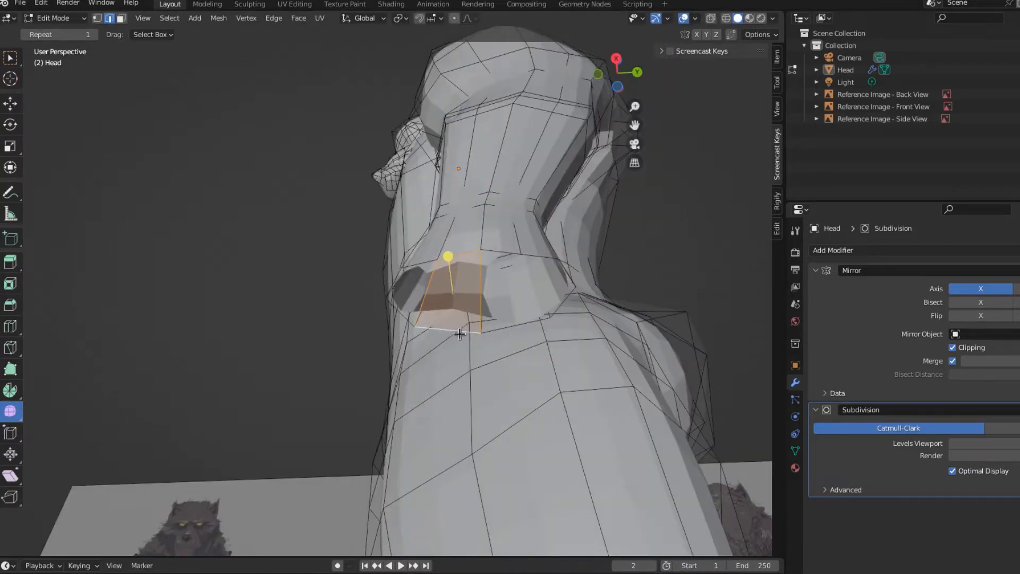
left_click(417, 277)
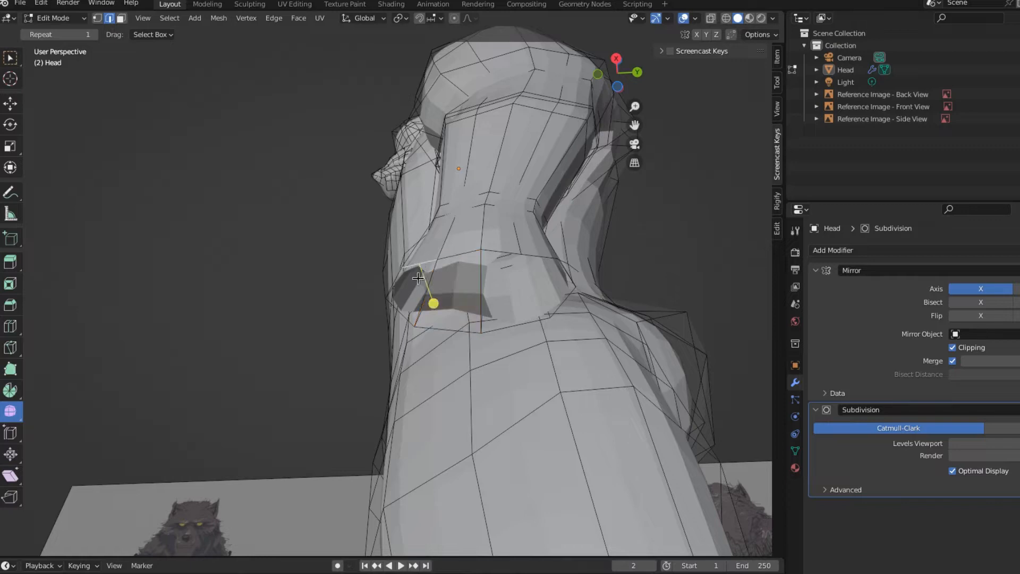
left_click(402, 315)
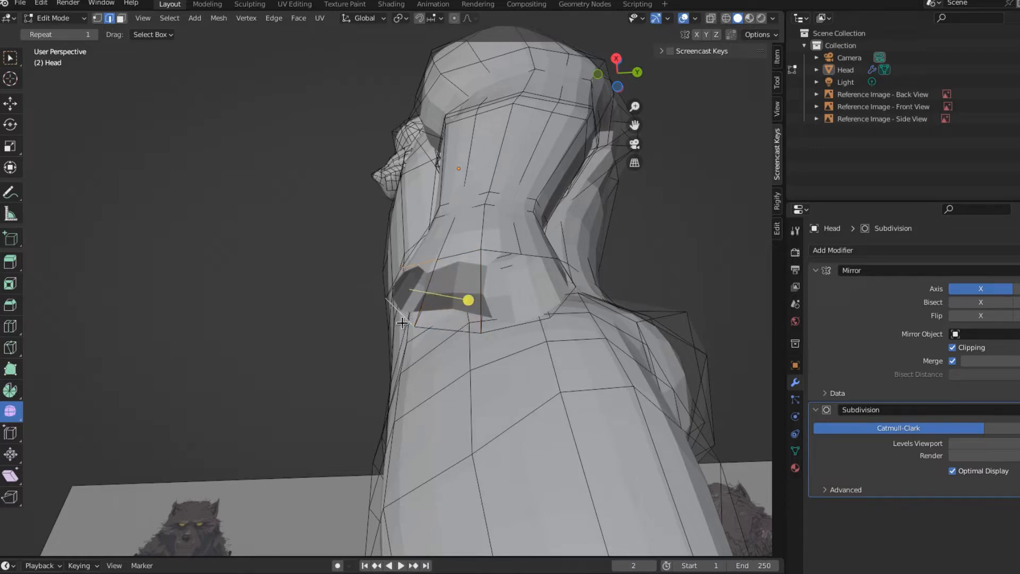
key("f")
left_click(504, 254)
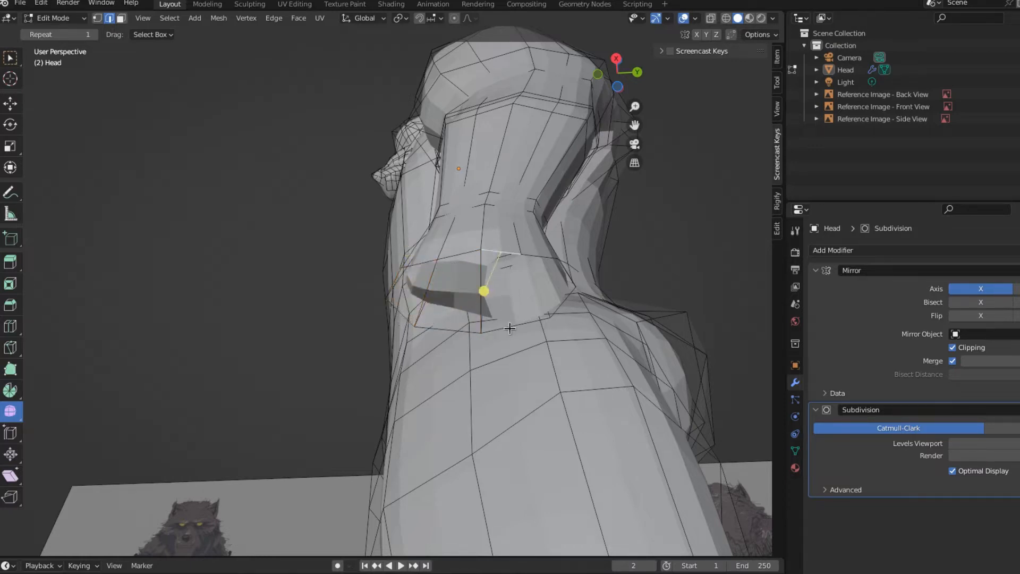
left_click(509, 328)
key("f")
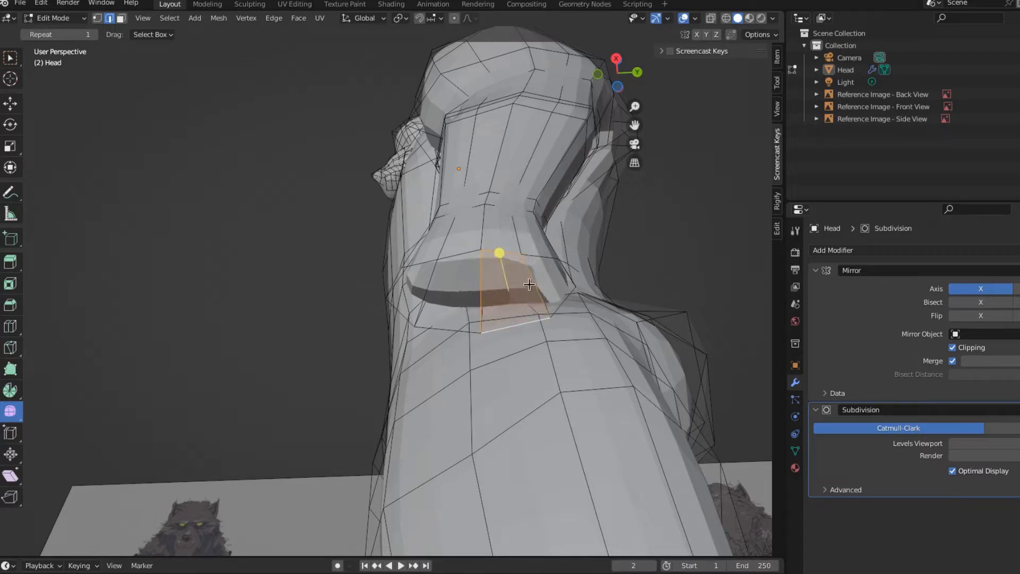
left_click(553, 289)
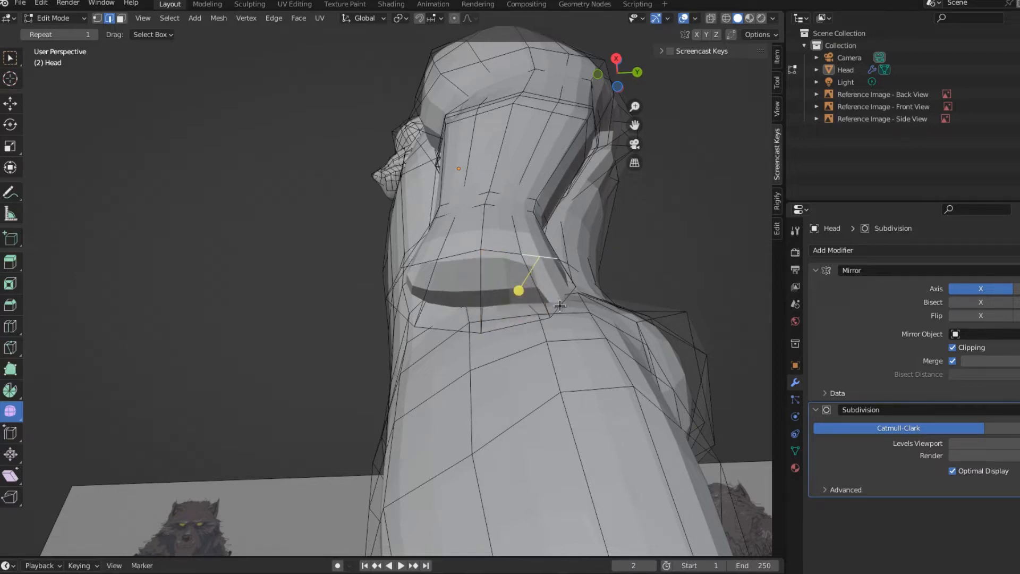
Check the arm against the front reference in wireframe, then select the three elbow edge loops and move them up the arm
middle_click_drag(562, 353, 341, 319)
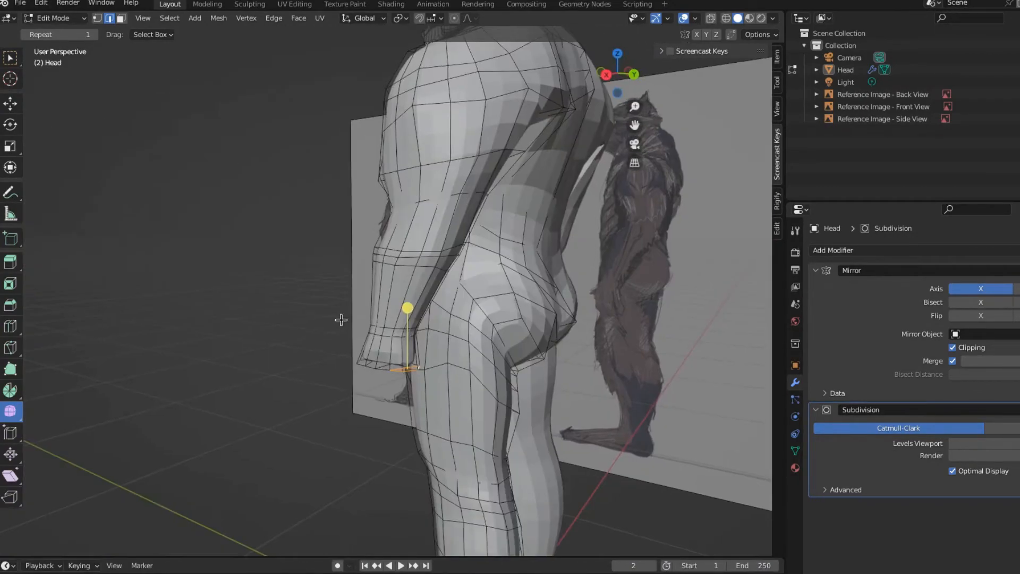
key("KP_3")
key("KP_1")
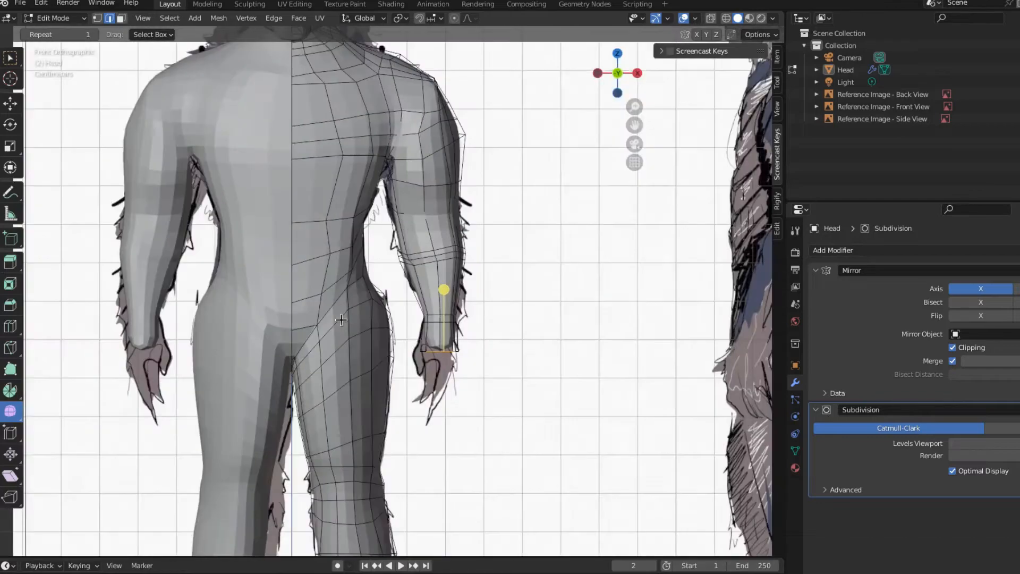
left_click(711, 18)
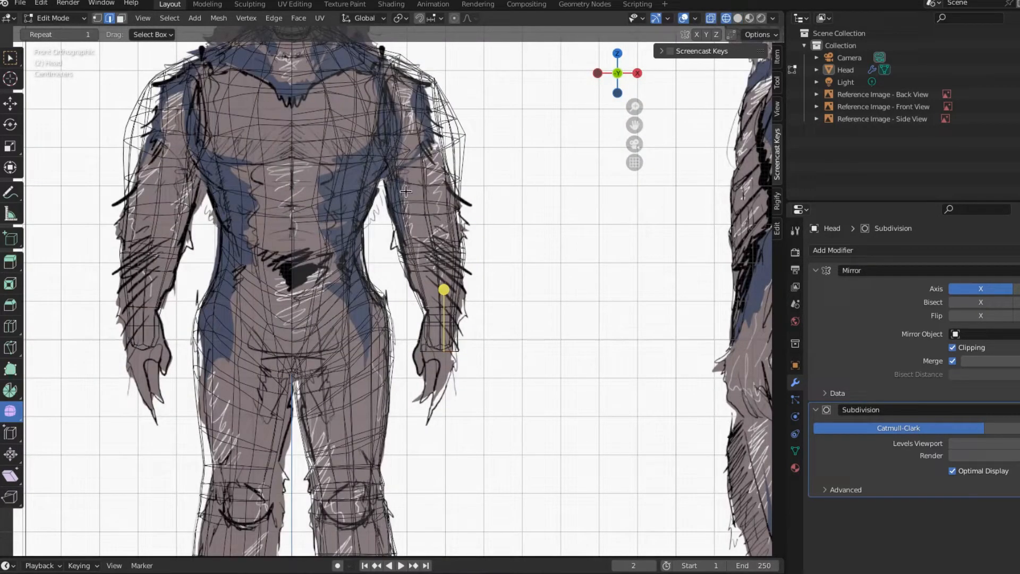
key("alt+z")
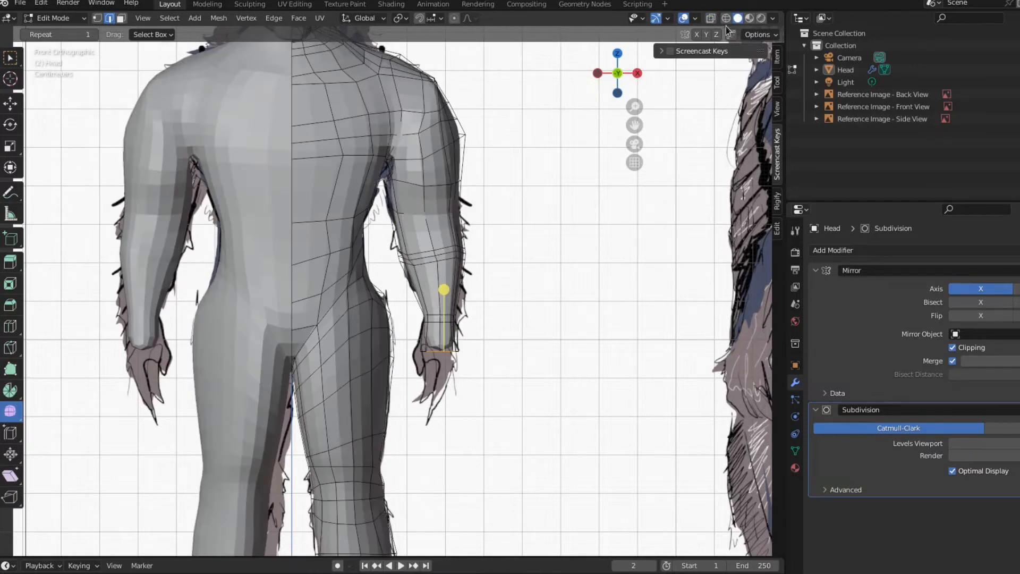
scroll(481, 237, "up", 3)
left_click(482, 236)
key("g")
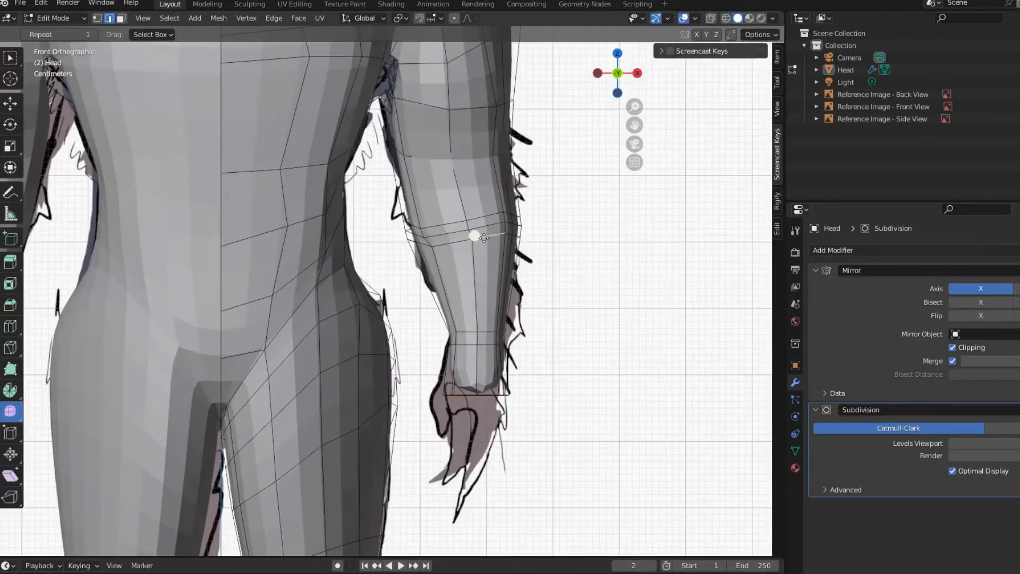
key("g")
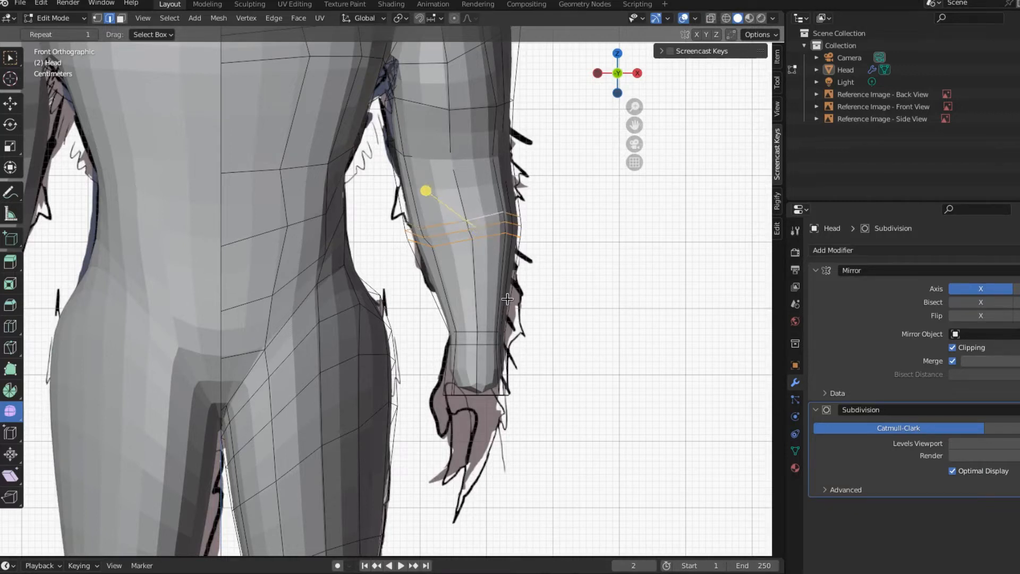
key("g")
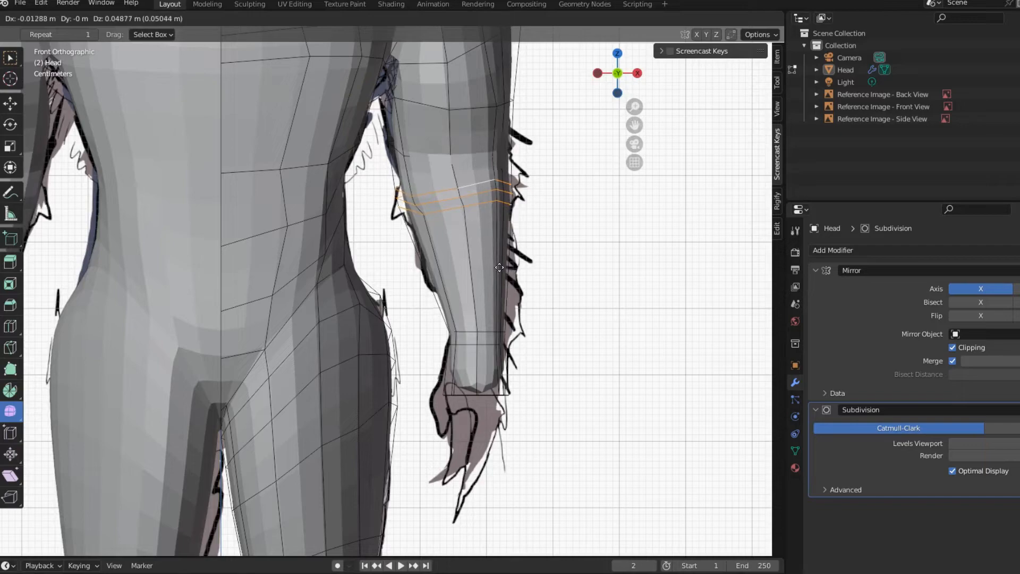
left_click(501, 275)
scroll(571, 336, "down", 3)
middle_click_drag(572, 336, 280, 378)
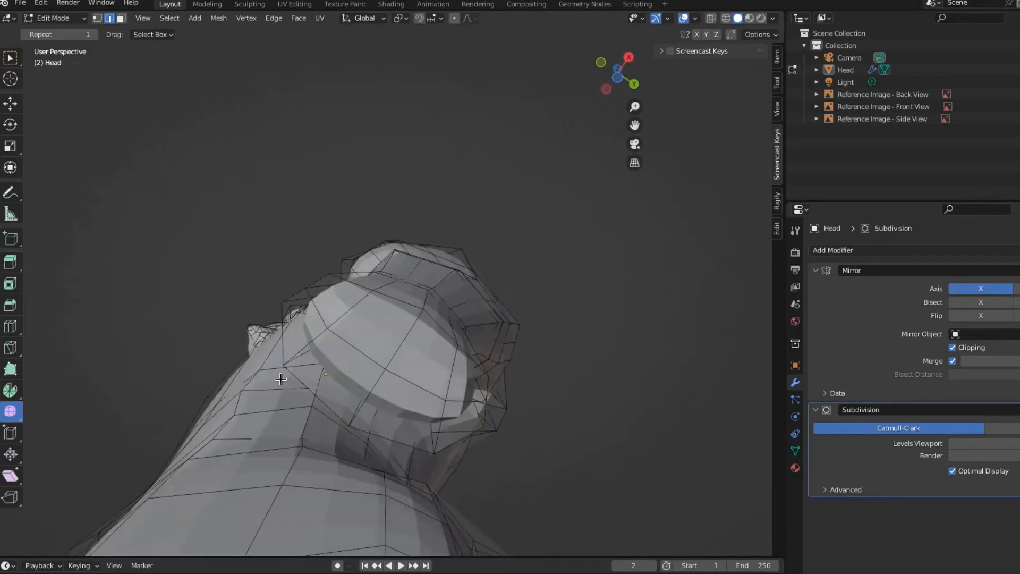
From directly below, rotate the palm cap's frontmost crosswise edge row about -24.5° so it runs straight along X
key("KP_7")
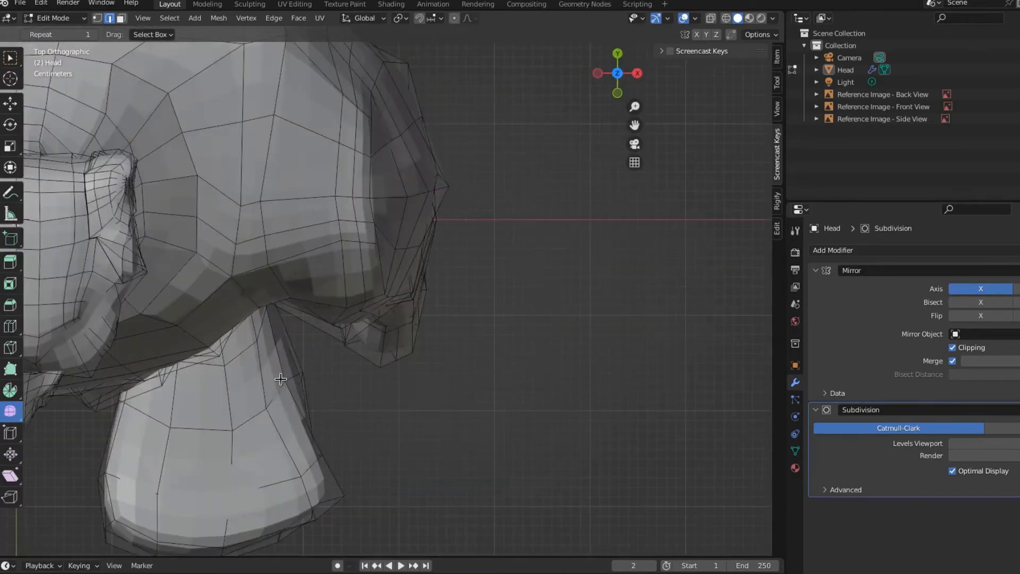
key("ctrl+KP_7")
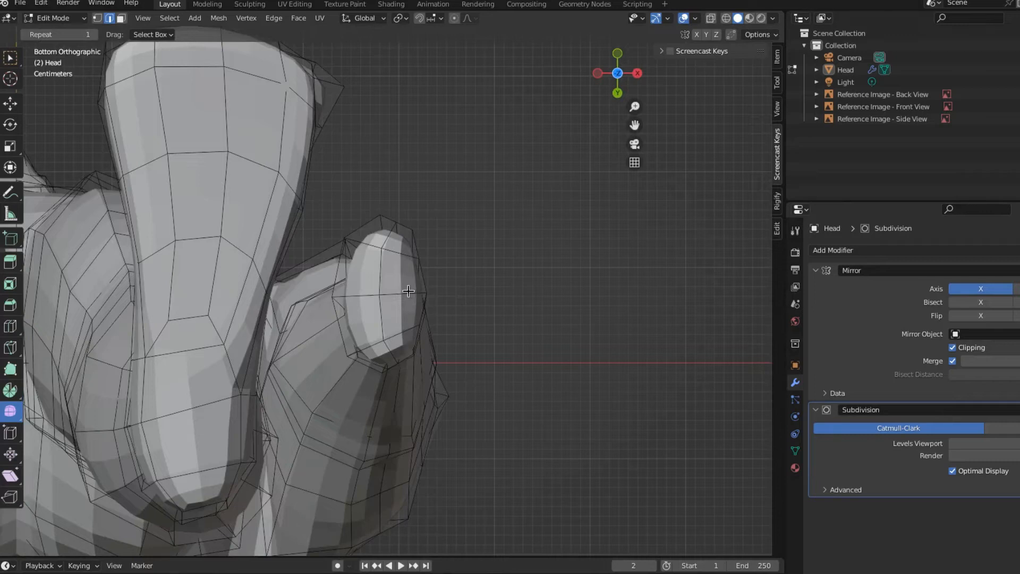
scroll(408, 291, "up", 2)
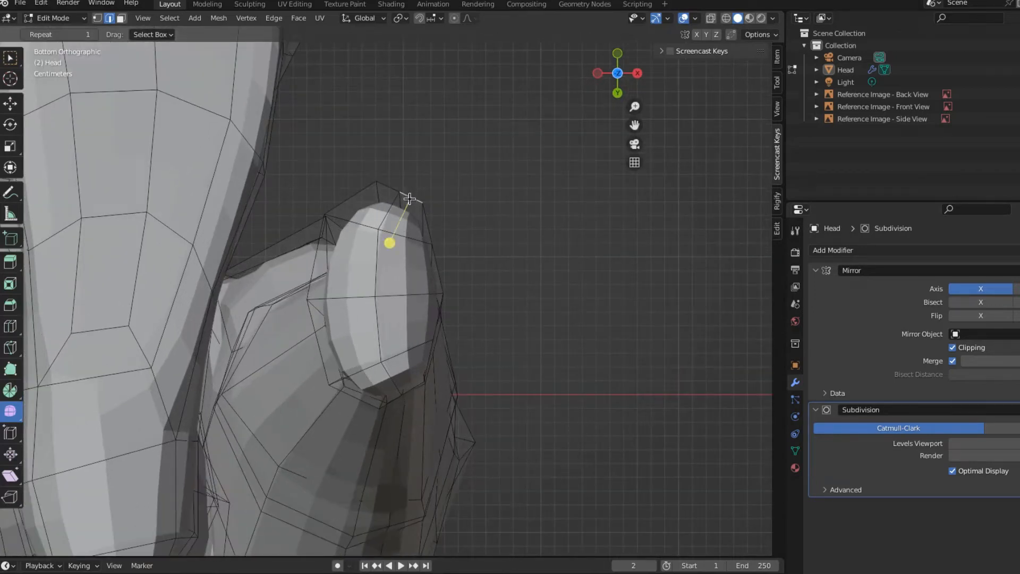
key("r")
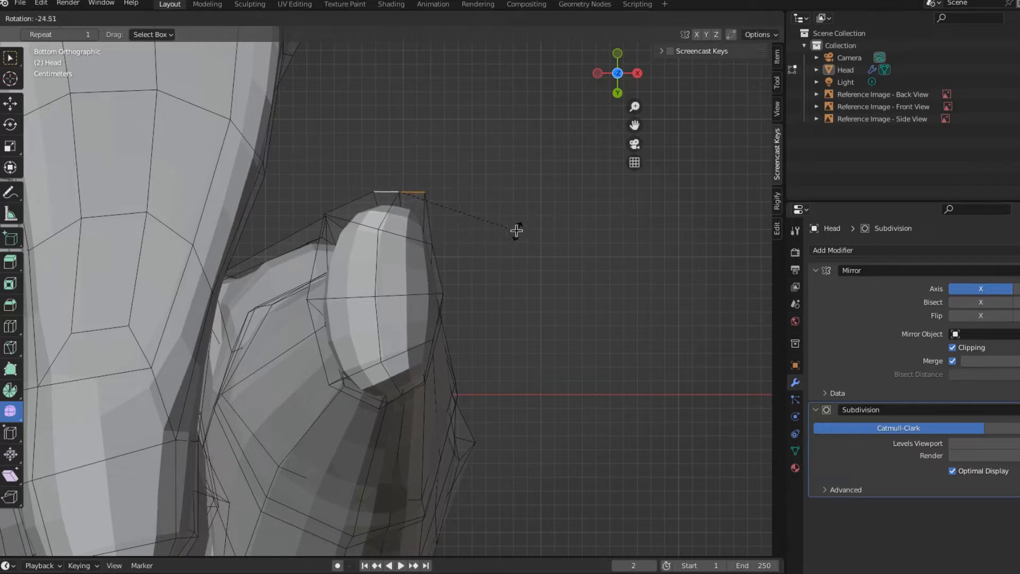
left_click(516, 231)
Rotate the second and middle crosswise edge rows of the palm cap until each runs straight along X
left_click(351, 222)
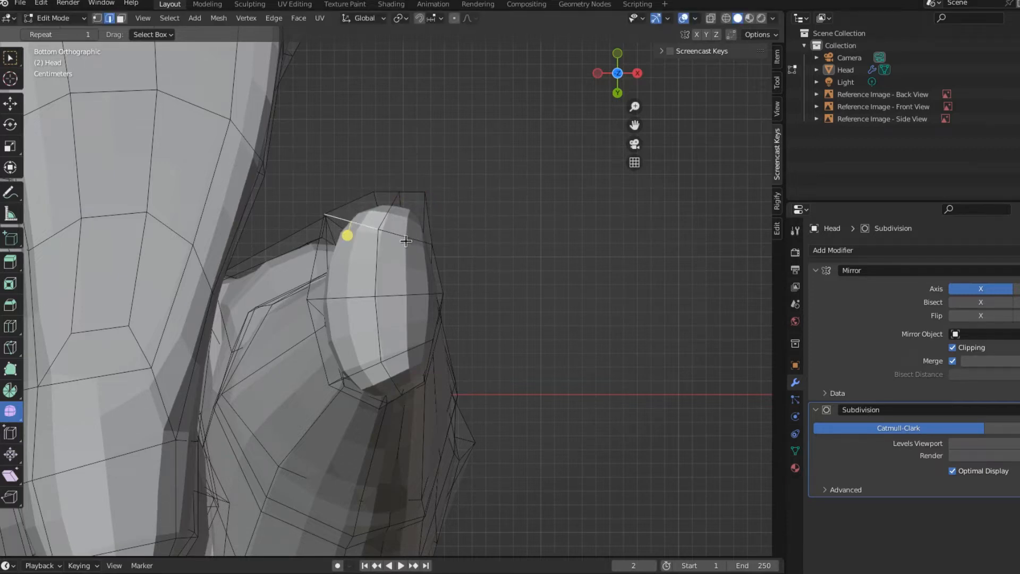
left_click(511, 276)
key("r")
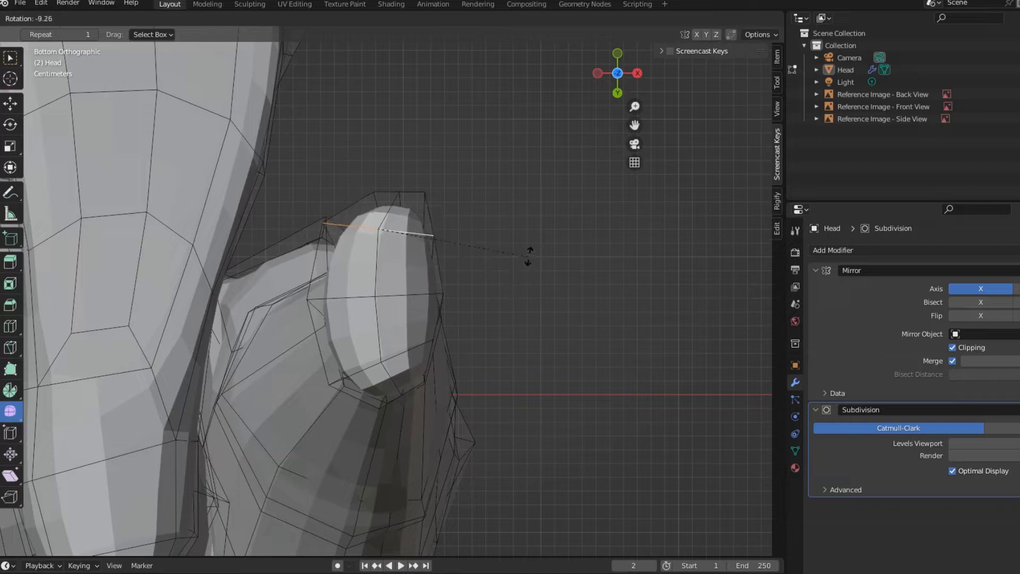
left_click(542, 241)
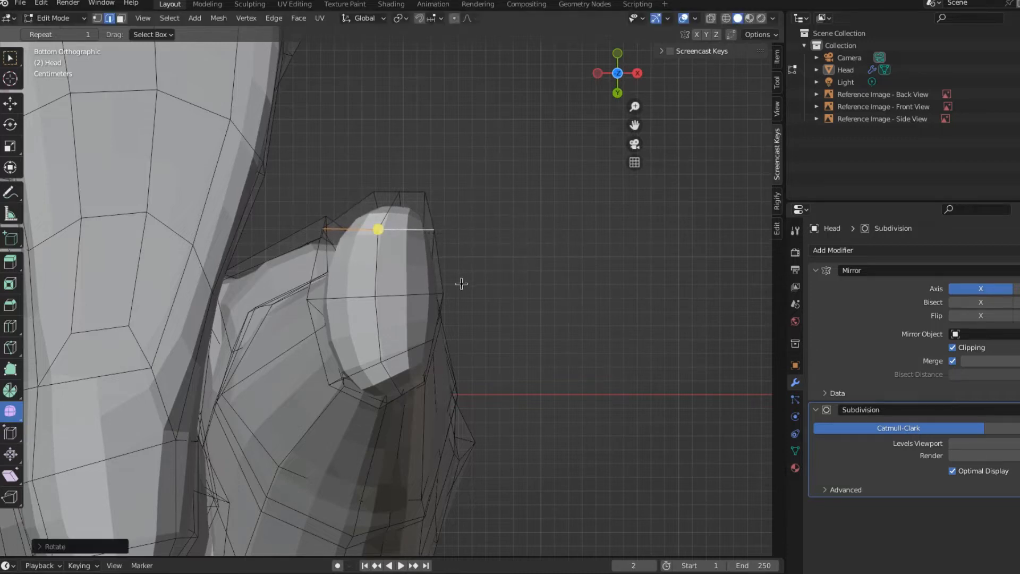
left_click(356, 299)
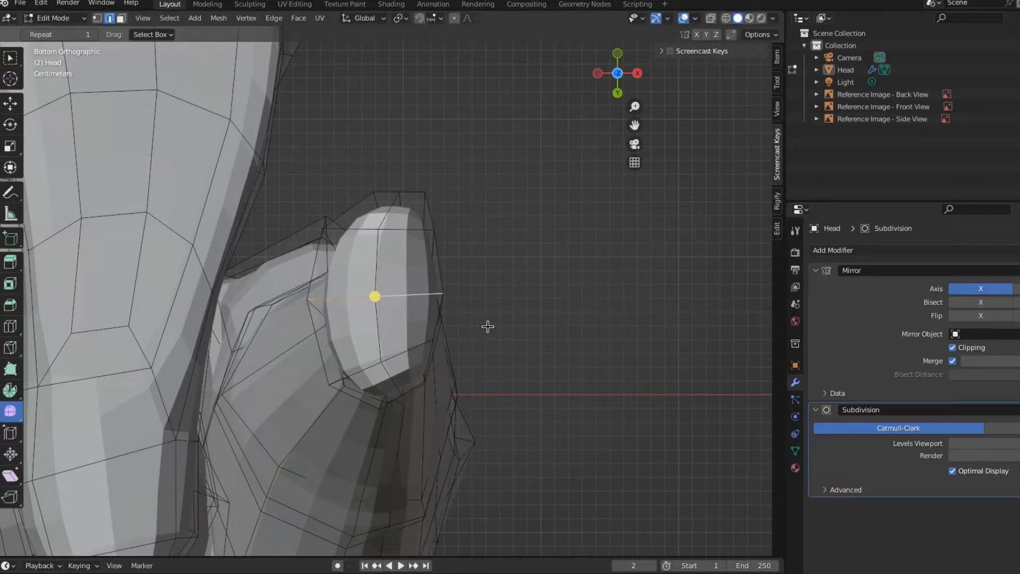
key("r")
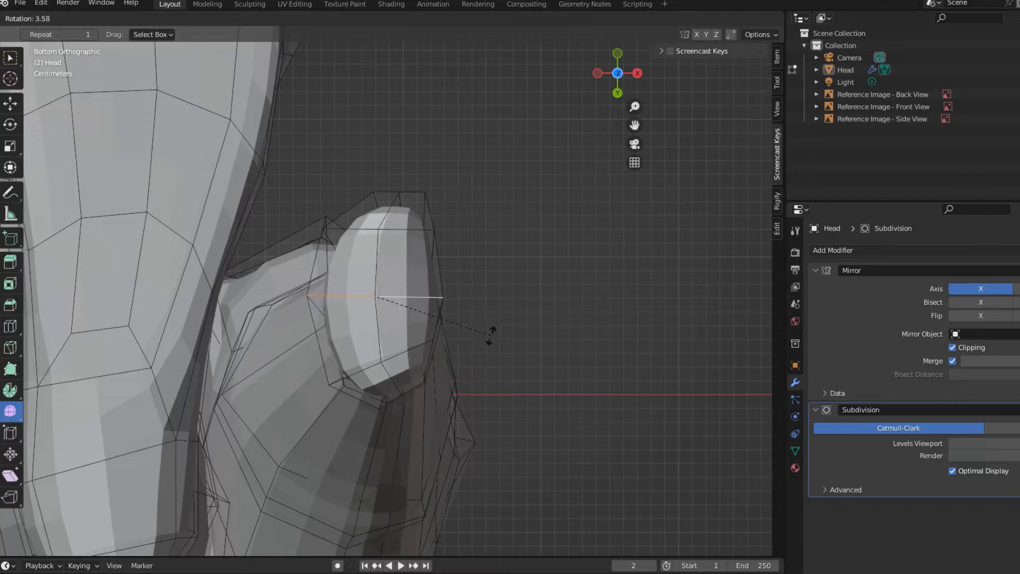
left_click(492, 333)
Rotate the palm cap's two rearmost crosswise edge rows parallel to the X axis and scale them down slightly
left_click(404, 356)
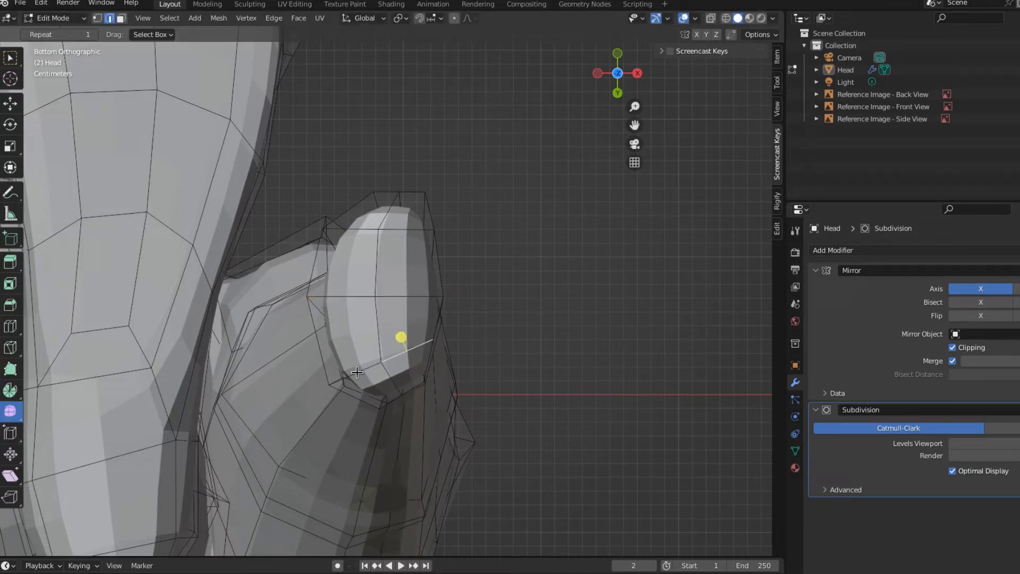
key("r")
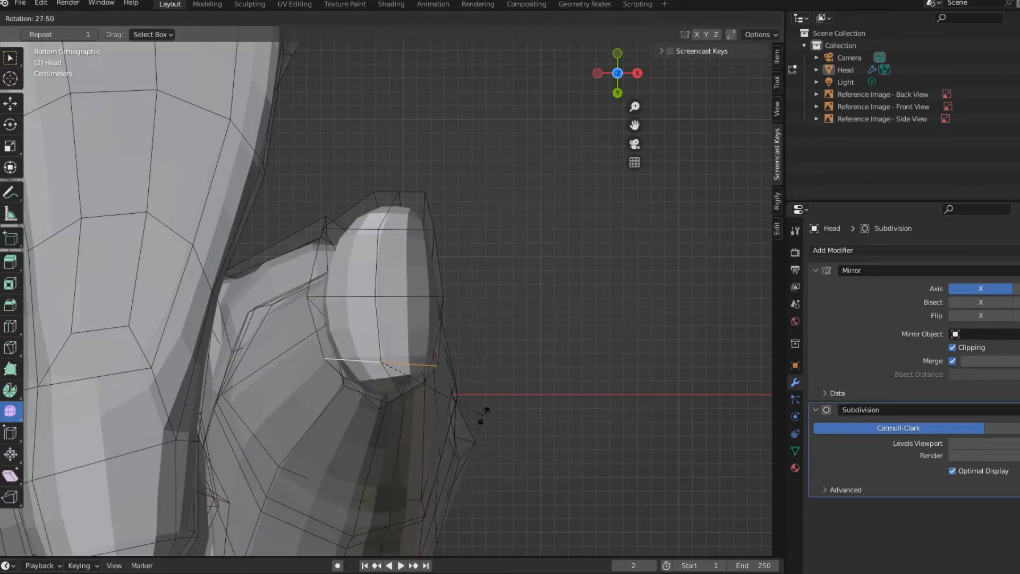
left_click(487, 412)
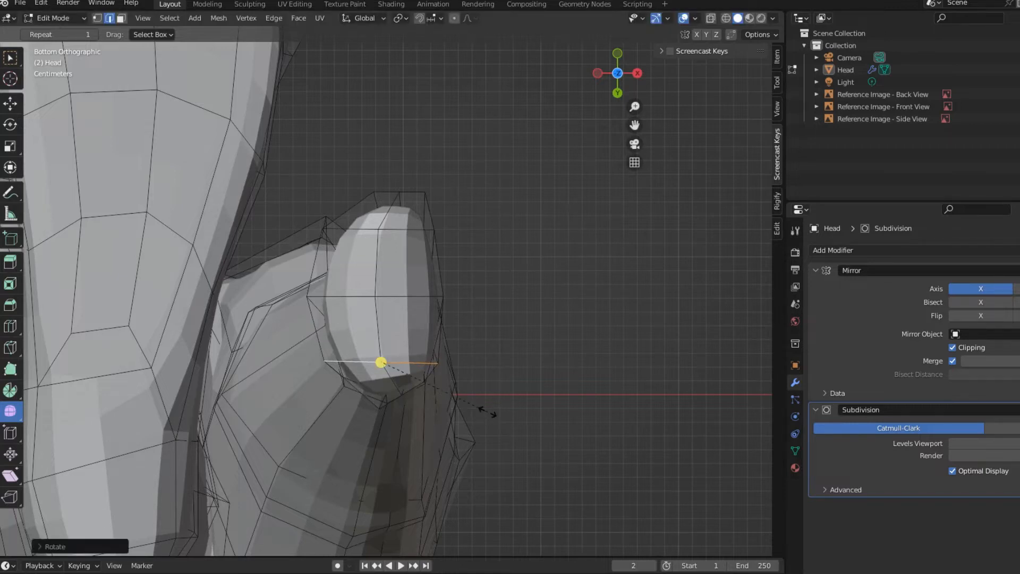
key("s")
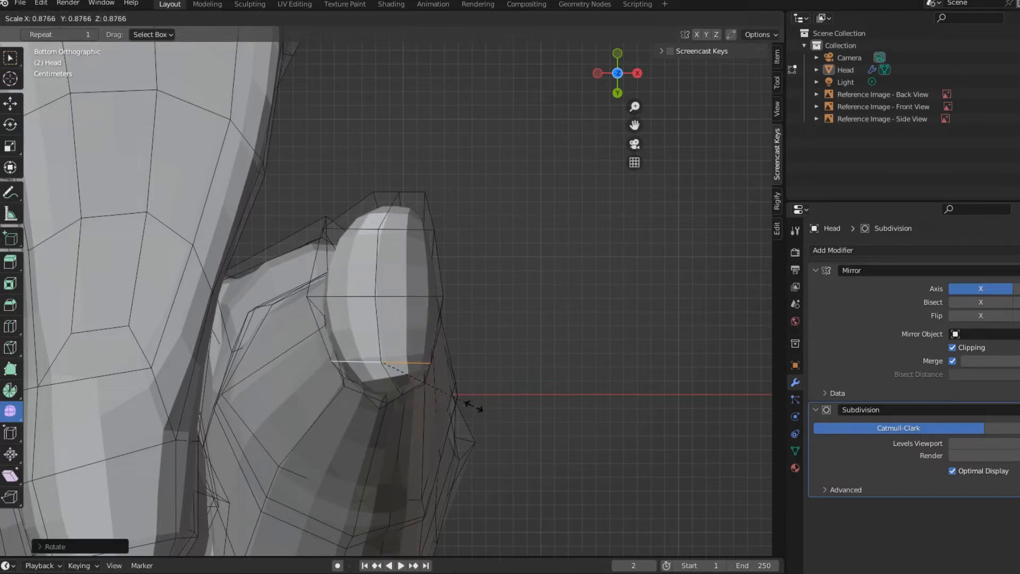
left_click(474, 404)
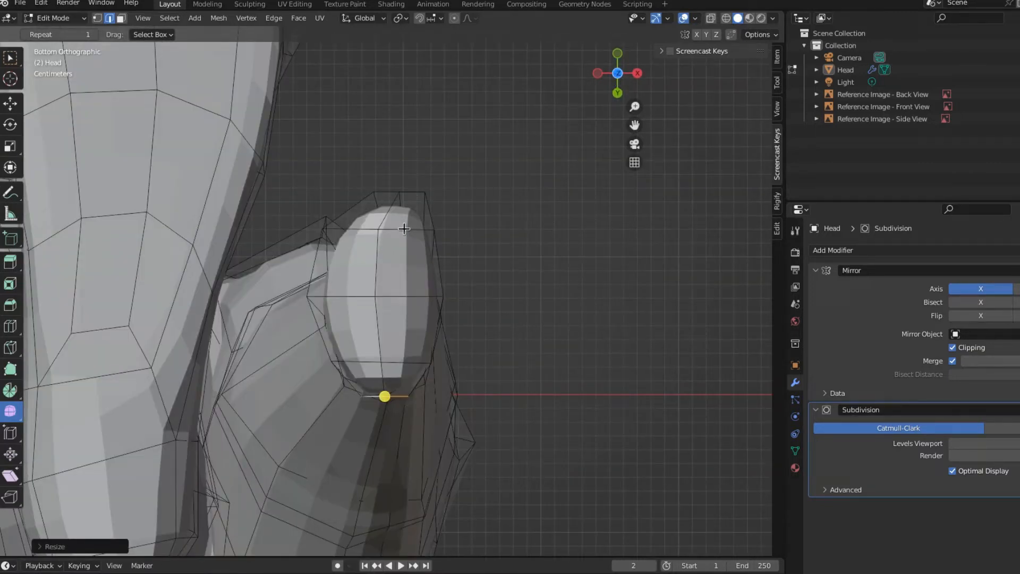
Bevel the second crosswise edge row of the palm cap 0.0443 m wide with two segments
left_click(403, 228)
left_click(367, 229)
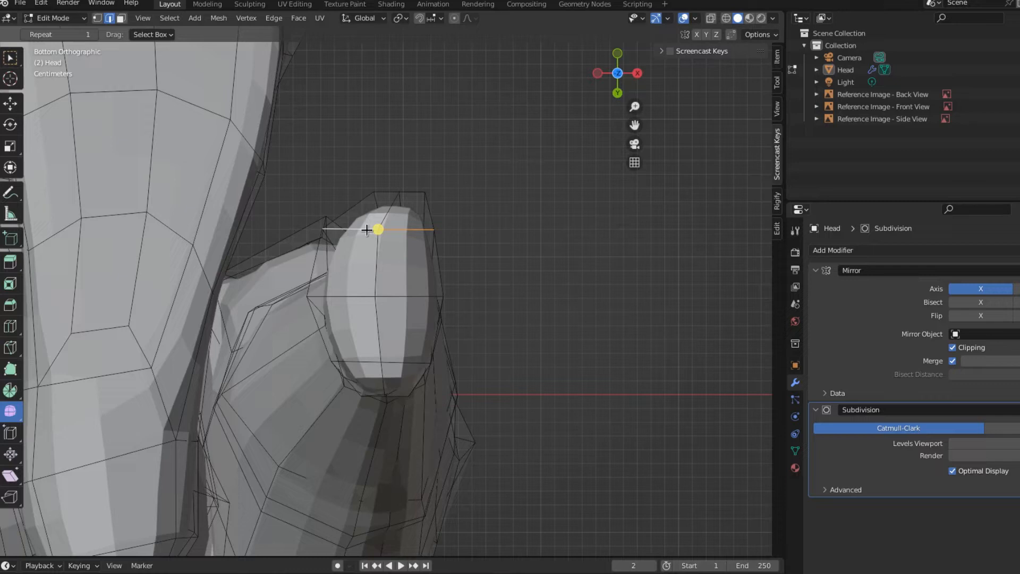
left_click(11, 305)
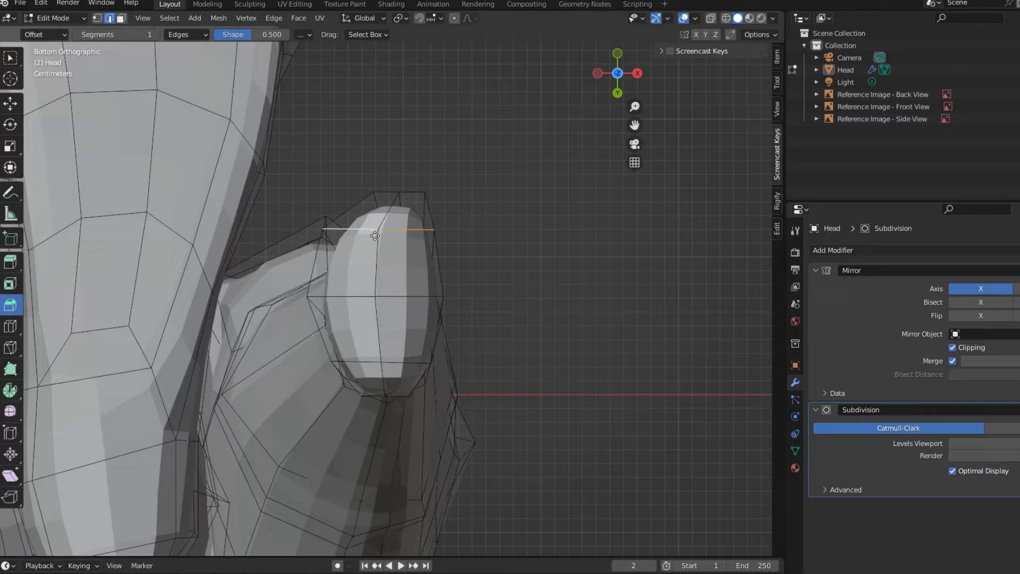
left_click_drag(375, 235, 383, 243)
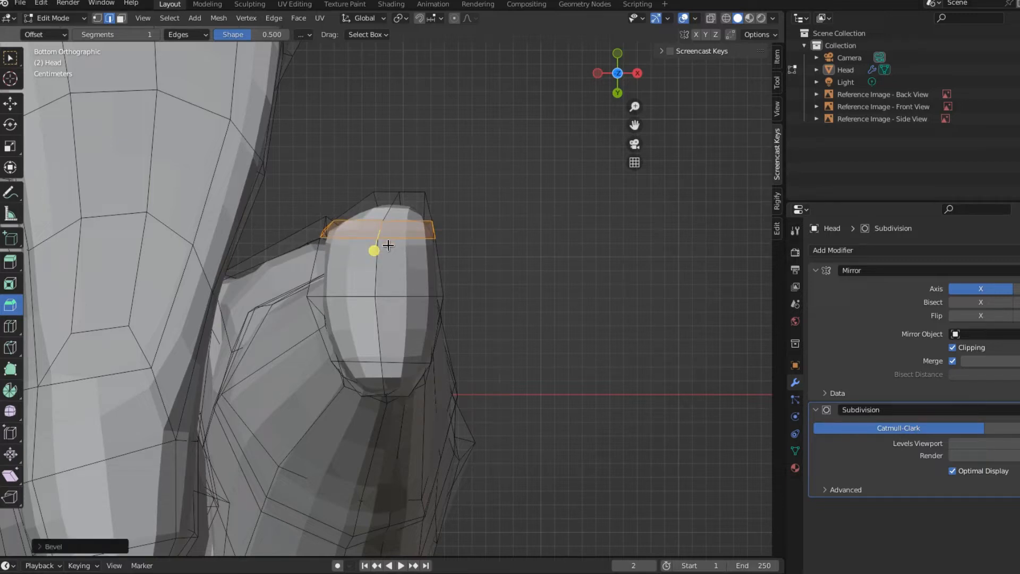
left_click(43, 546)
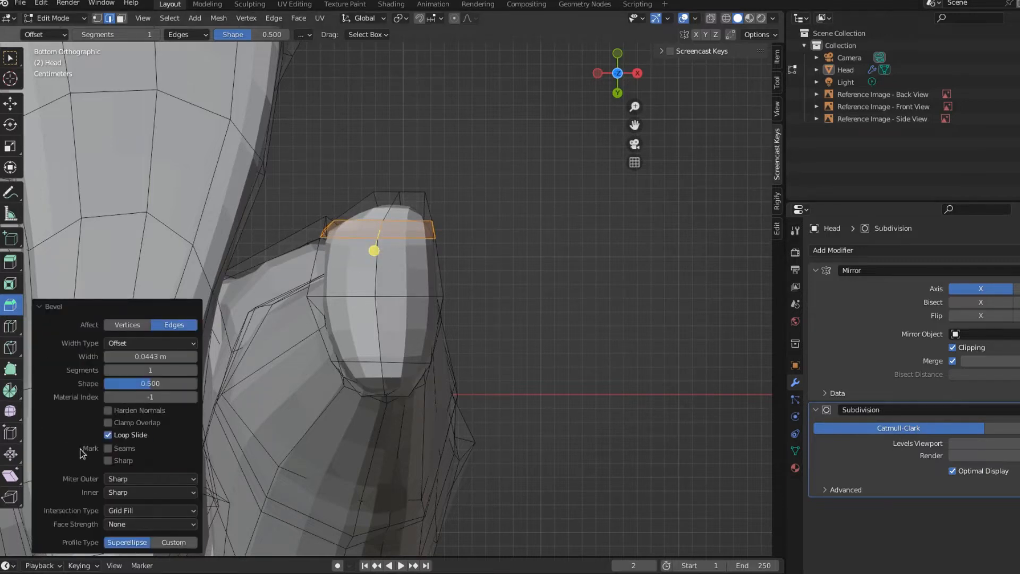
left_click(193, 371)
Bevel the middle crosswise edge row of the palm cap with a width of 0.0375 m
left_click(403, 296)
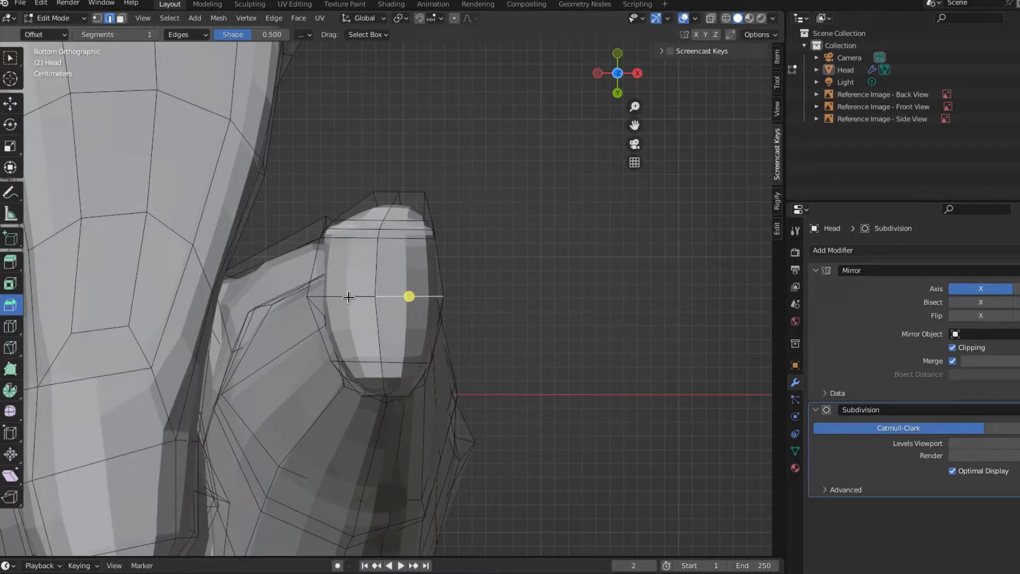
left_click(373, 296, "shift")
left_click_drag(373, 305, 370, 314)
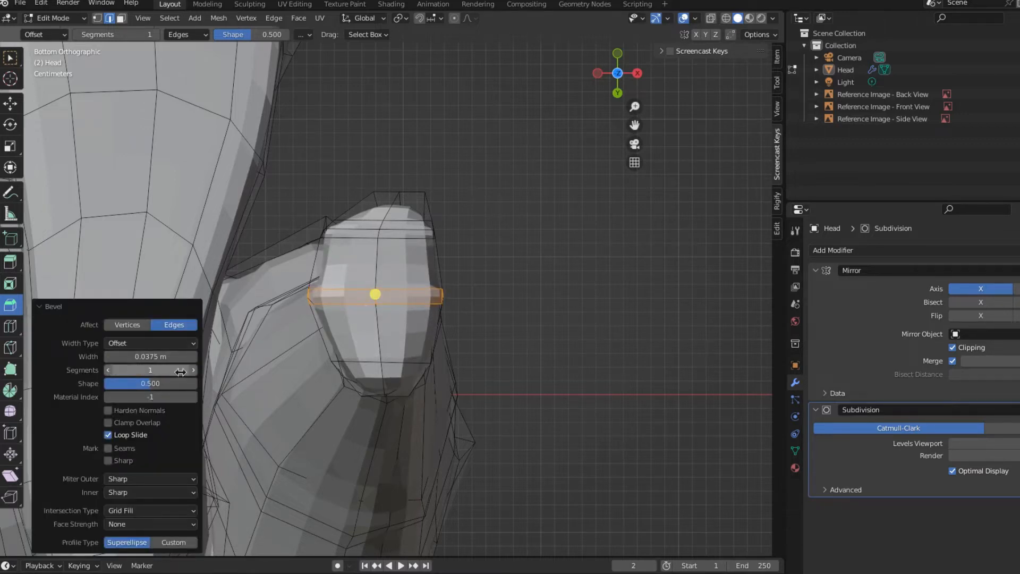
Bevel the fourth crosswise edge row of the palm cap 0.0281 m wide with two segments
left_click(379, 363)
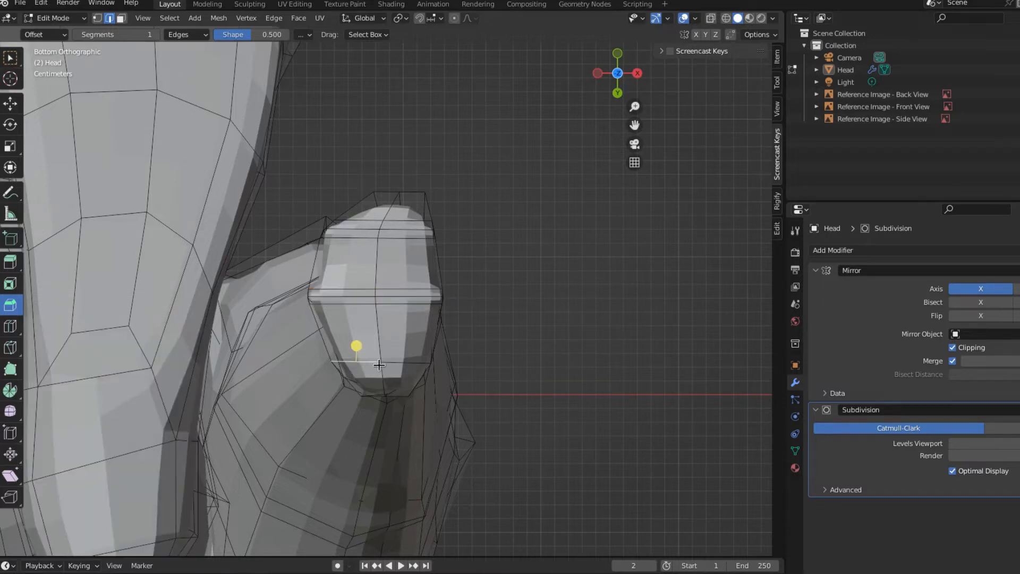
left_click(399, 364, "shift")
left_click_drag(378, 364, 376, 376)
left_click(193, 370)
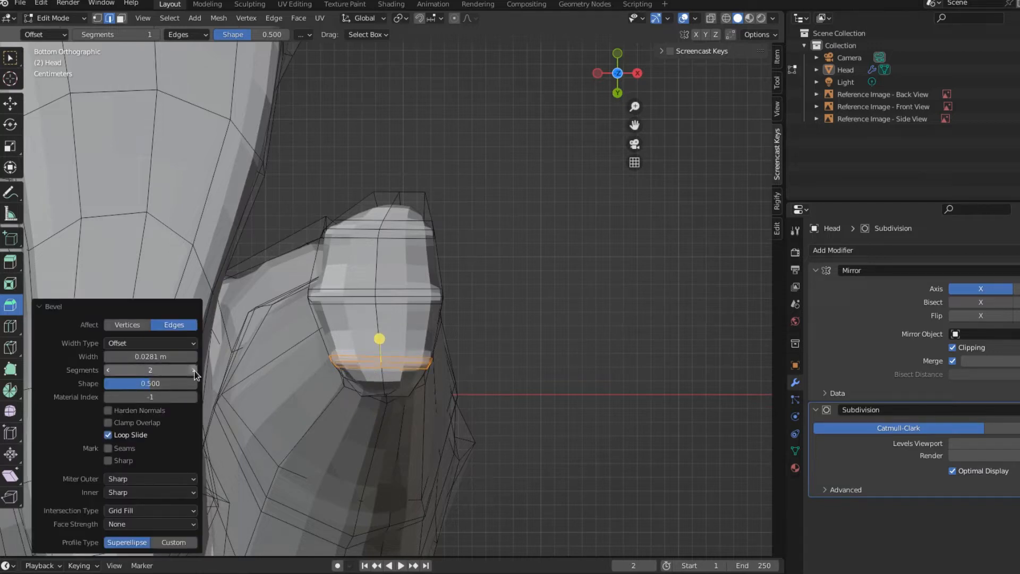
Select the short edges linking the bevel centre lines to the hand's lengthwise edges at the rim and dissolve them
left_click(501, 258)
scroll(510, 376, "up", 3)
middle_click_drag(498, 362, 470, 487)
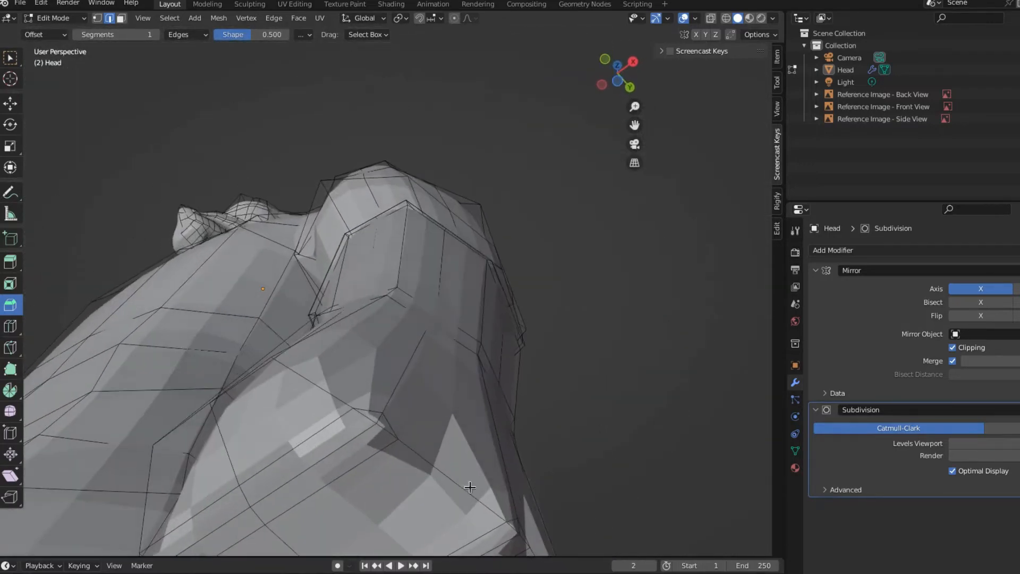
middle_click_drag(472, 524, 313, 428)
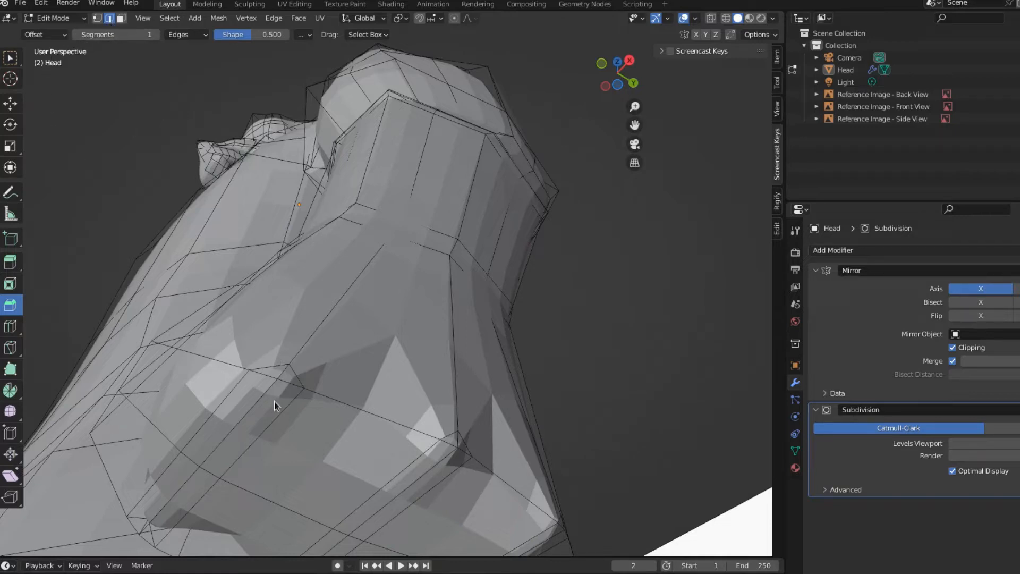
left_click(460, 442)
middle_click_drag(509, 484, 418, 503)
left_click(466, 451)
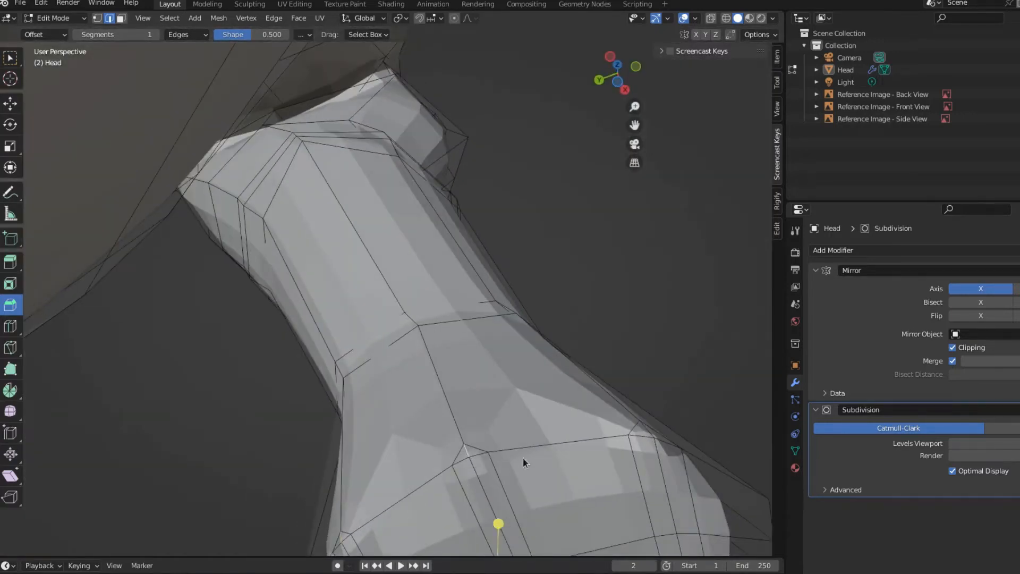
left_click(647, 431)
right_click(544, 404)
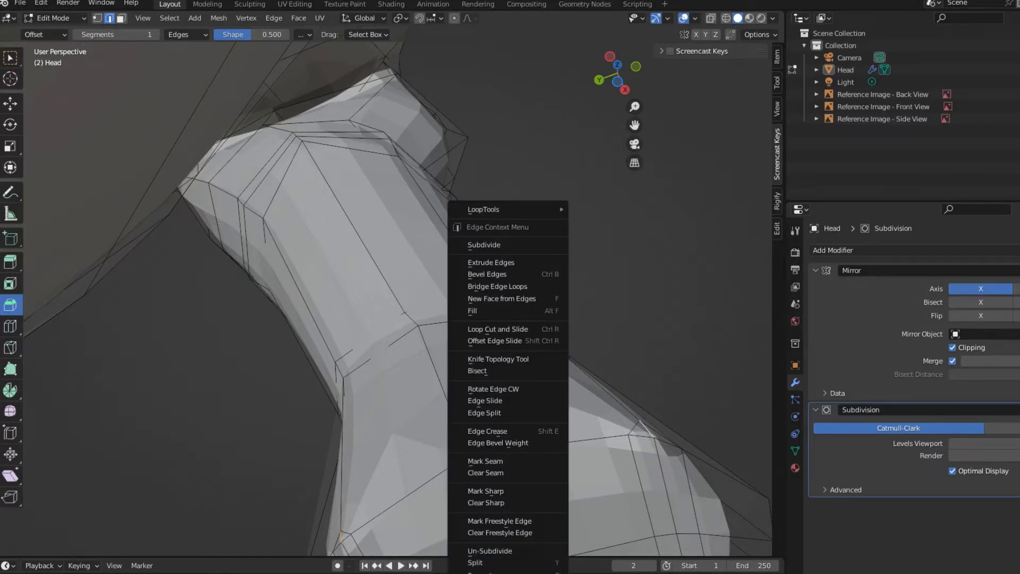
left_click(553, 571)
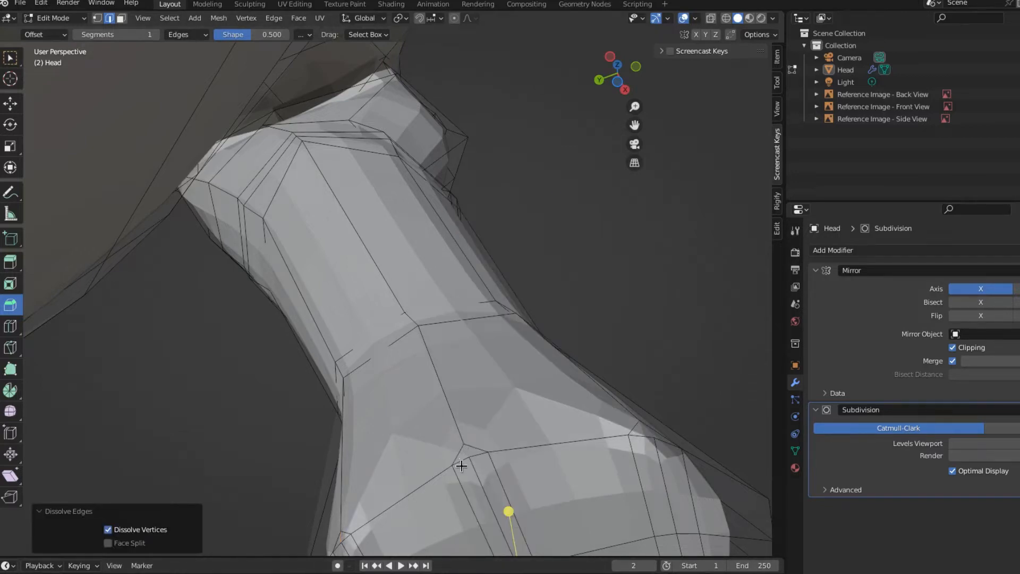
Switch to vertex selection and examine the hand's rim and bevelled corners from several sides
left_click(96, 18)
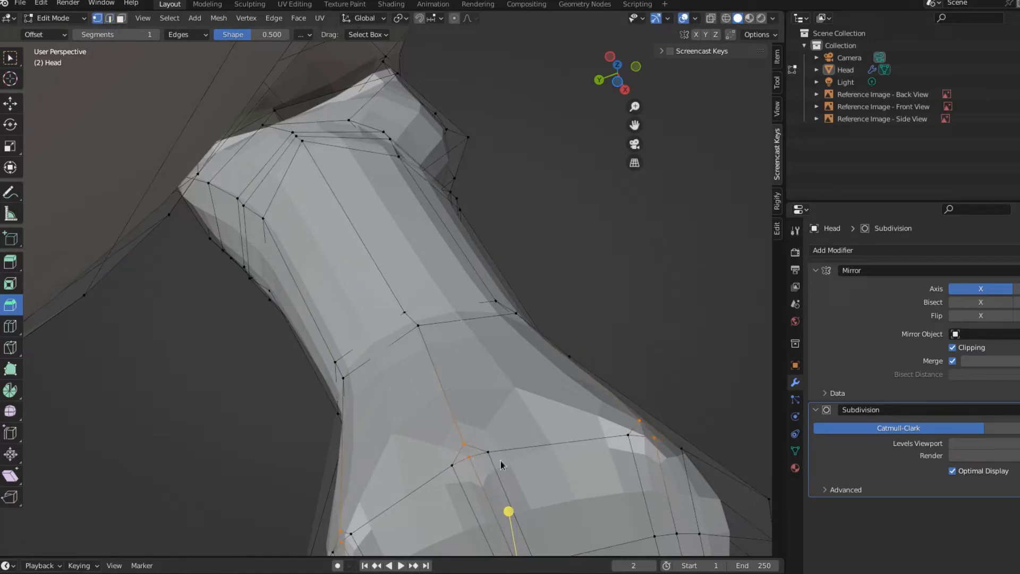
left_click(681, 449)
scroll(649, 469, "down", 3)
middle_click_drag(639, 478, 429, 490)
scroll(353, 463, "up", 4)
middle_click_drag(347, 463, 432, 427)
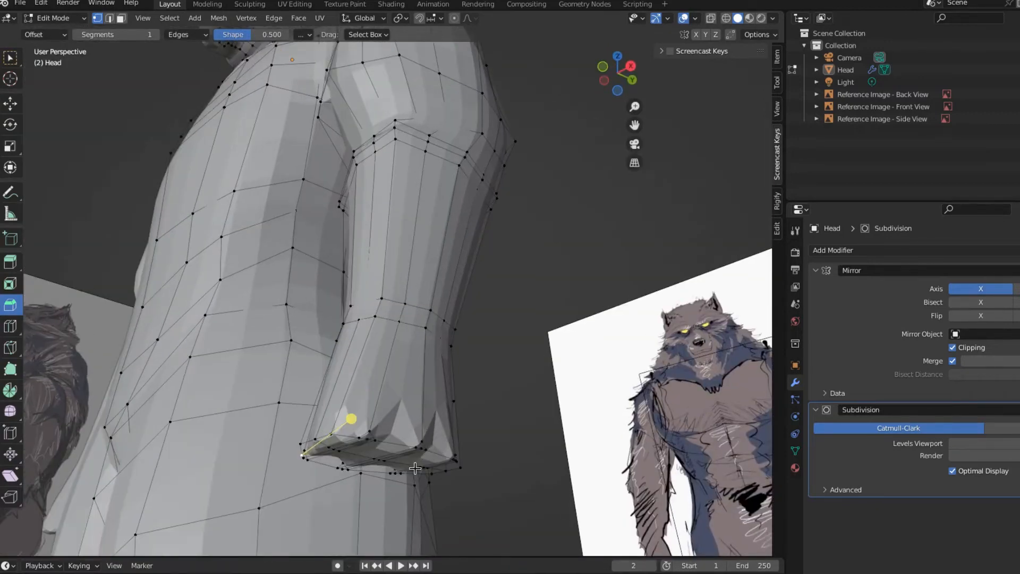
middle_click_drag(417, 465, 425, 435)
scroll(425, 435, "up", 3)
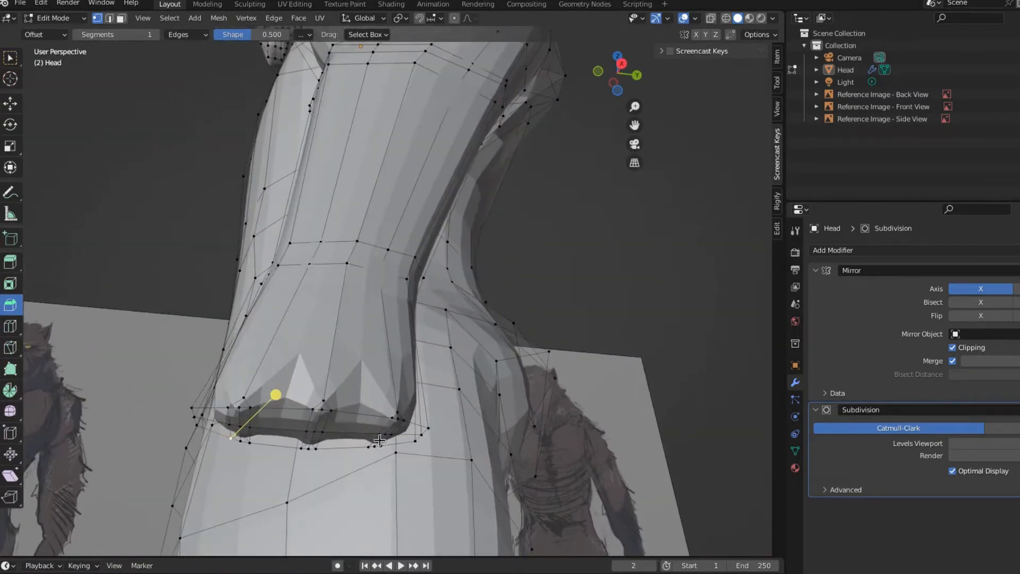
middle_click_drag(321, 481, 306, 469)
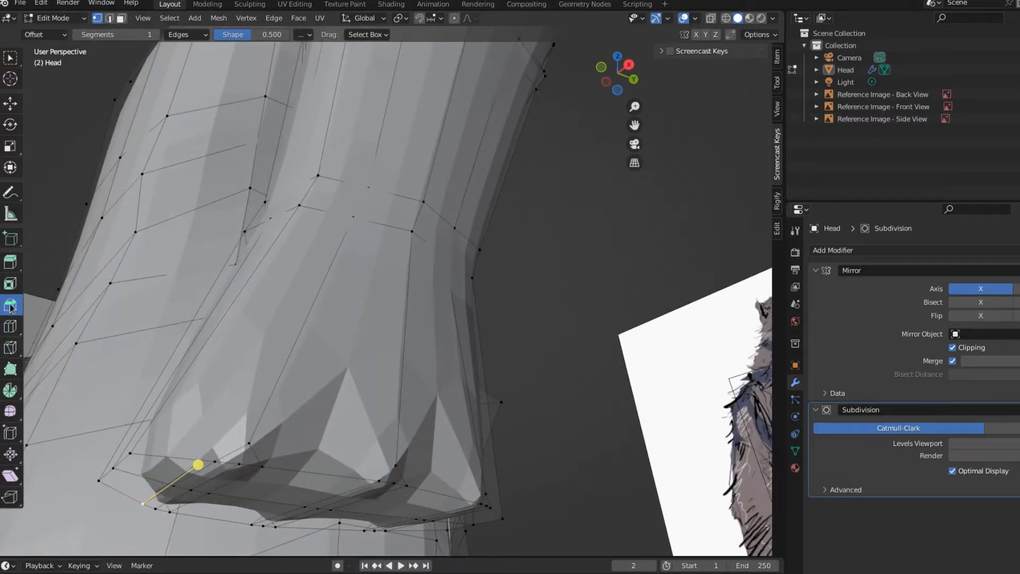
Start a knife cut around the hand just above its rim, crossing the lengthwise edges of the first side
left_click(10, 347)
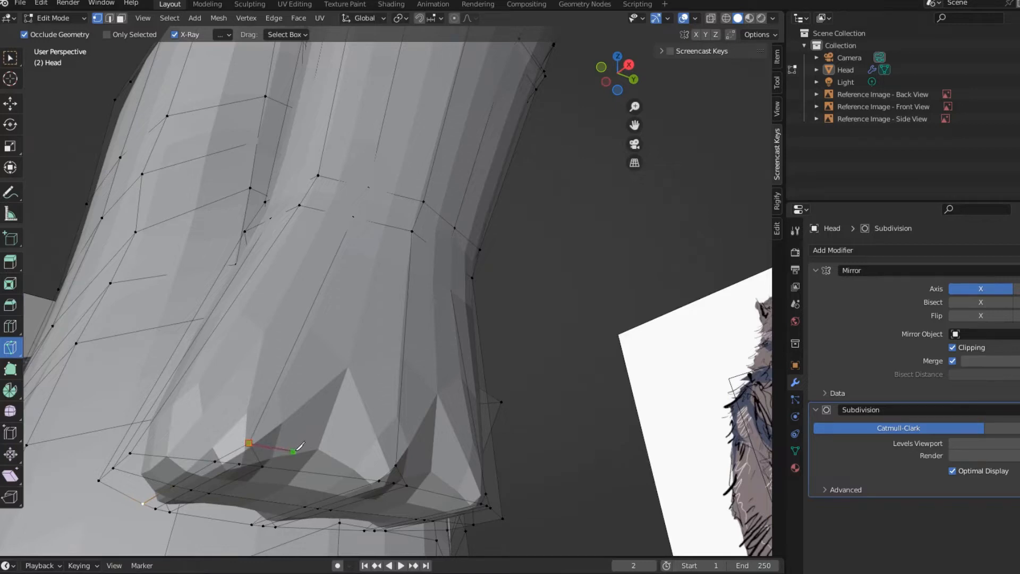
left_click(395, 466)
middle_click_drag(486, 493, 229, 478)
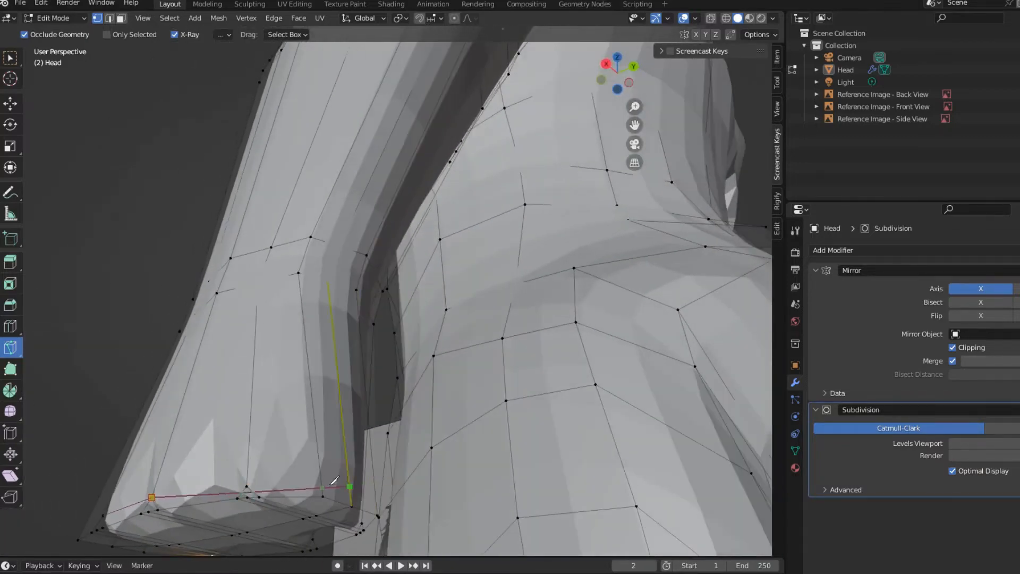
left_click(248, 479)
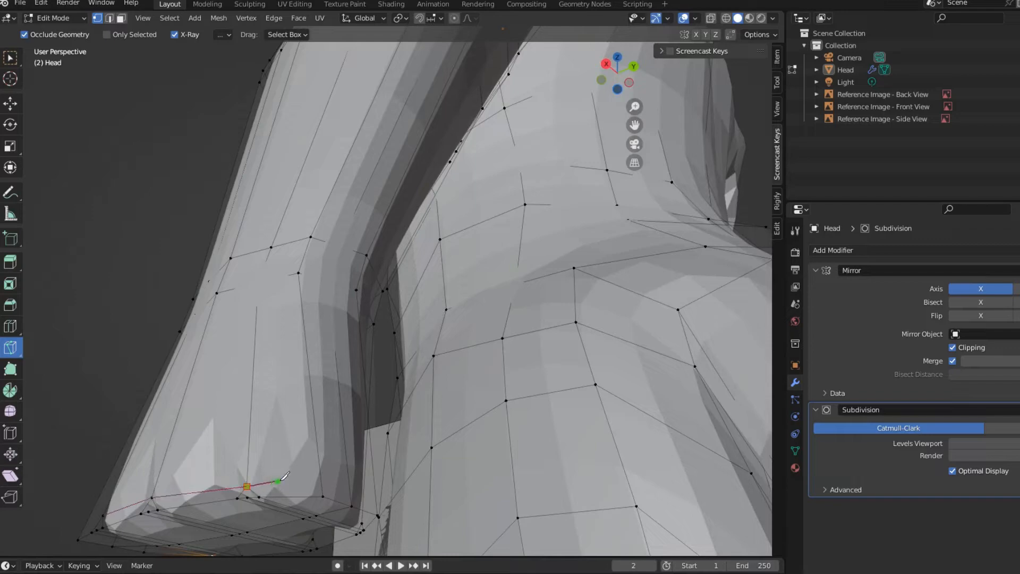
left_click(322, 480)
middle_click_drag(341, 482, 275, 498)
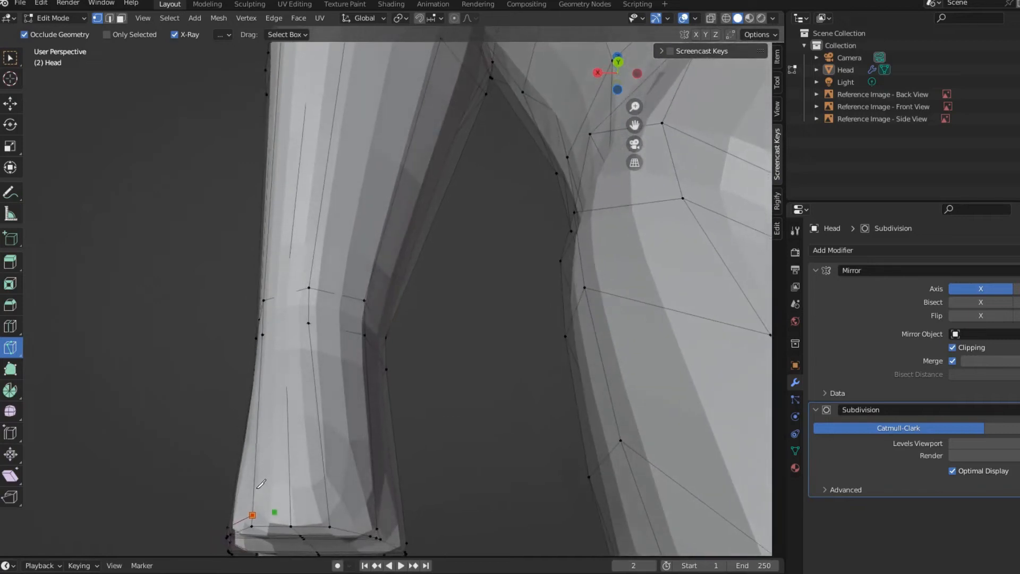
left_click(290, 511)
middle_click_drag(328, 507, 63, 340)
scroll(418, 307, "up", 4)
middle_click_drag(419, 306, 425, 255, "shift")
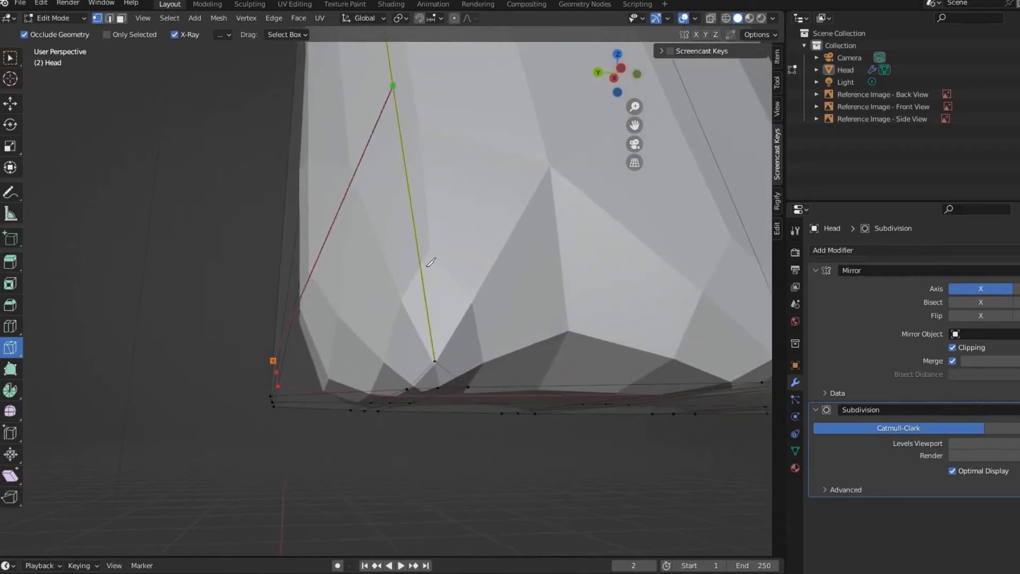
Continue the knife cut around the hand's far side, passing through the lengthwise edges just above the rim
left_click(434, 360)
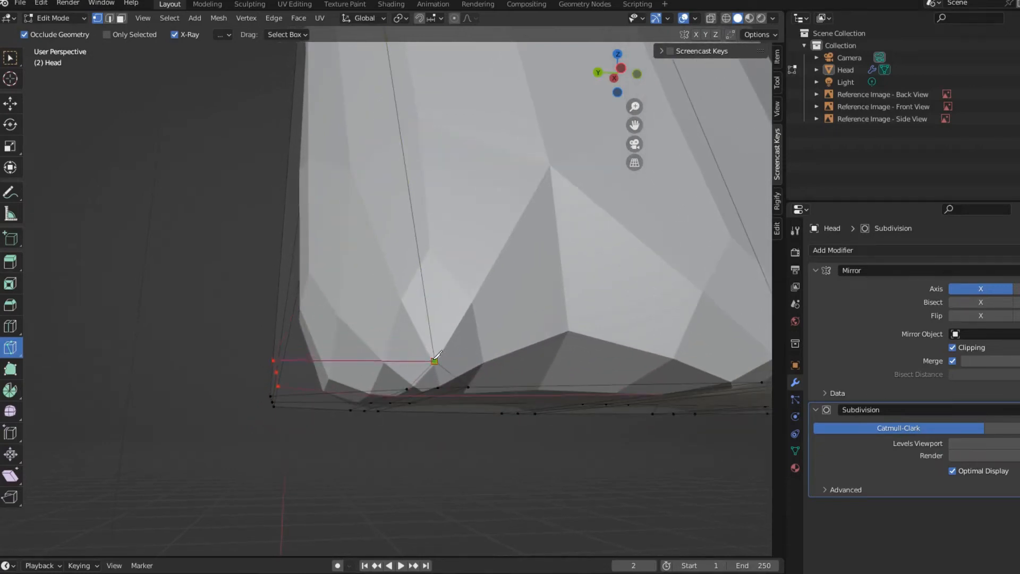
middle_click_drag(555, 344, 496, 337)
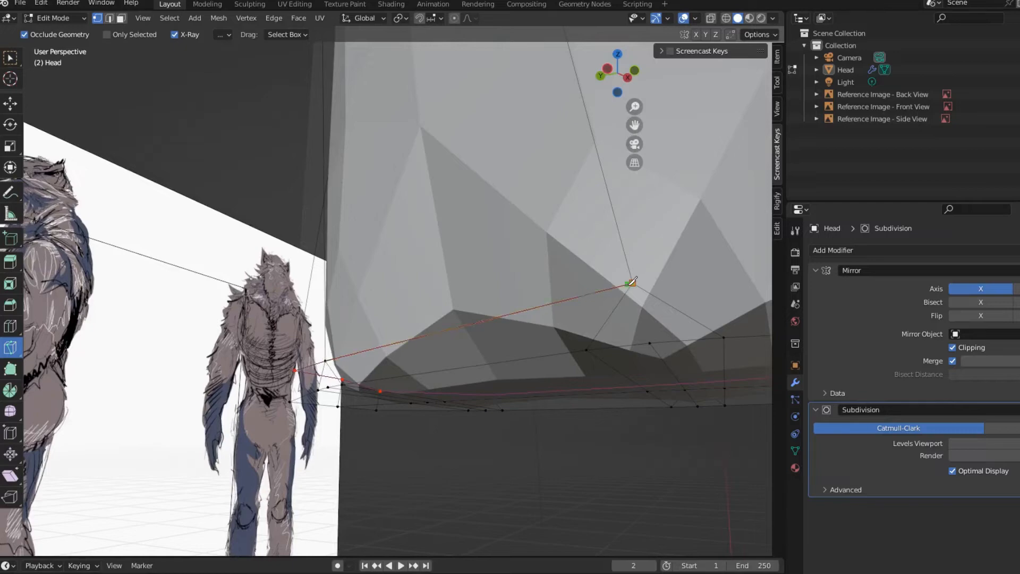
middle_click_drag(632, 278, 628, 280)
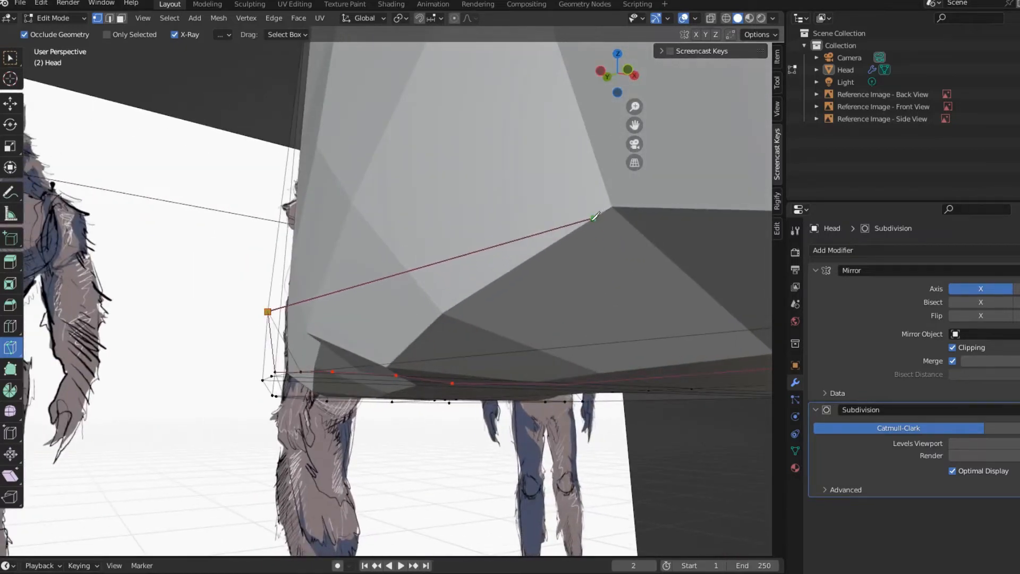
middle_click_drag(595, 217, 578, 252)
left_click(538, 247)
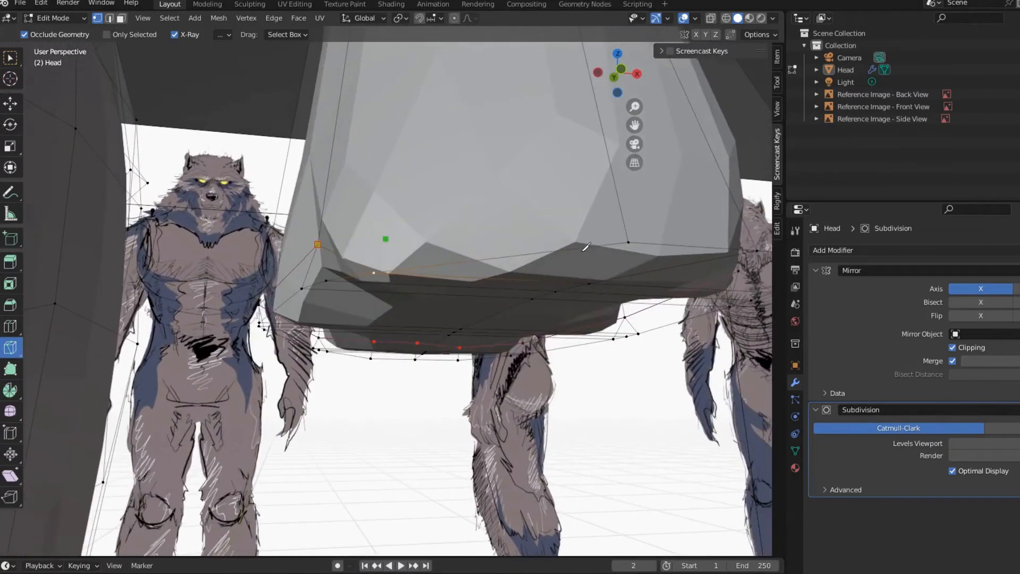
left_click(617, 197)
middle_click_drag(628, 208, 271, 234)
left_click(404, 231)
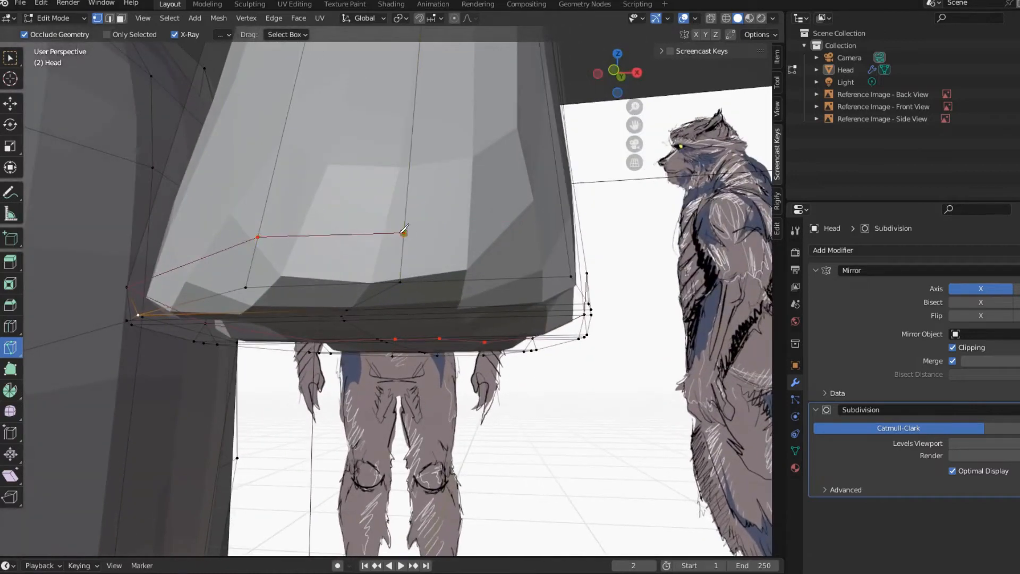
Close the knife cut into a complete ring above the hand's rim at the remaining lengthwise edges and confirm it
middle_click_drag(512, 230, 473, 242)
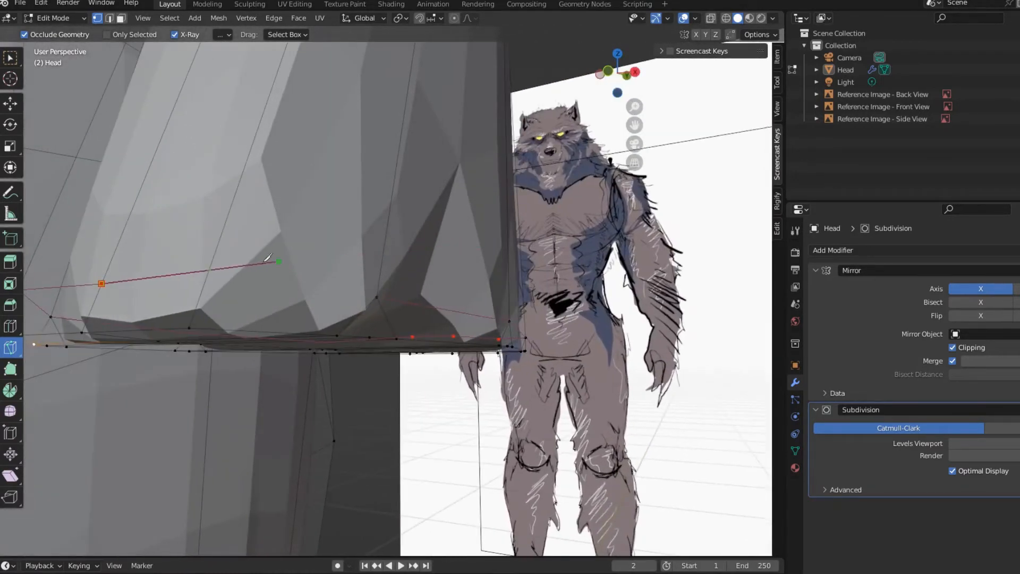
left_click(209, 271)
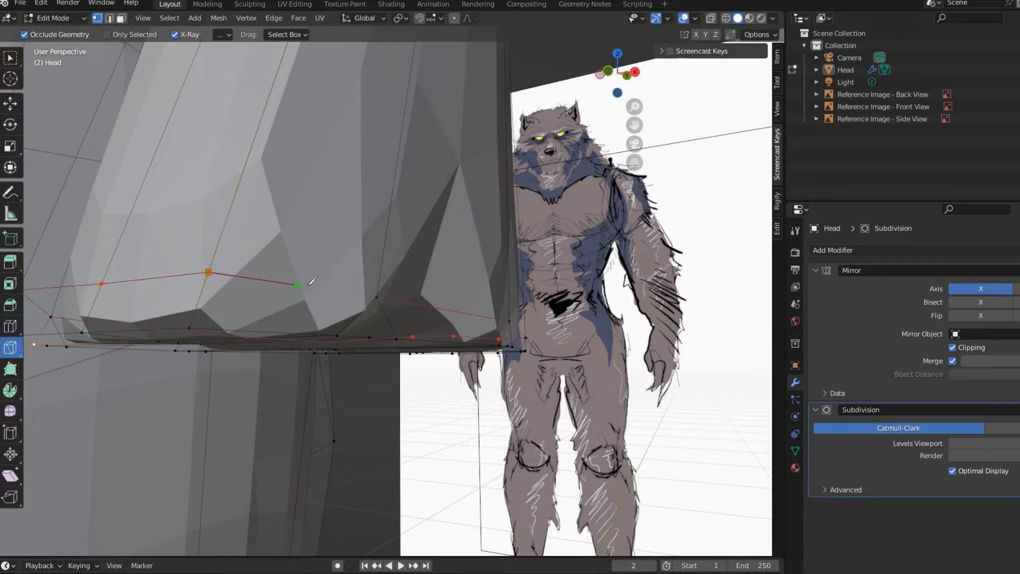
middle_click_drag(311, 281, 285, 273)
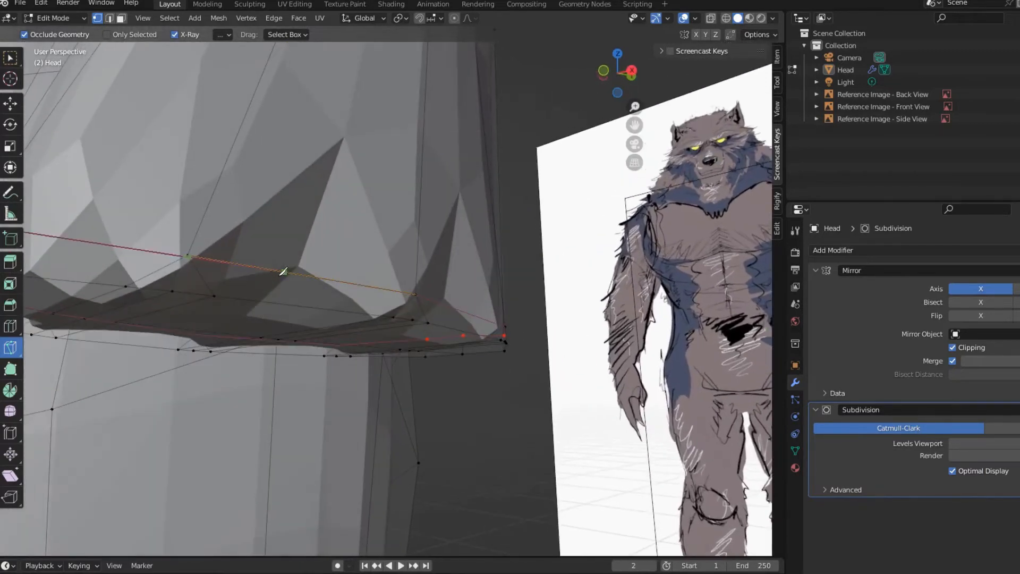
left_click(188, 256)
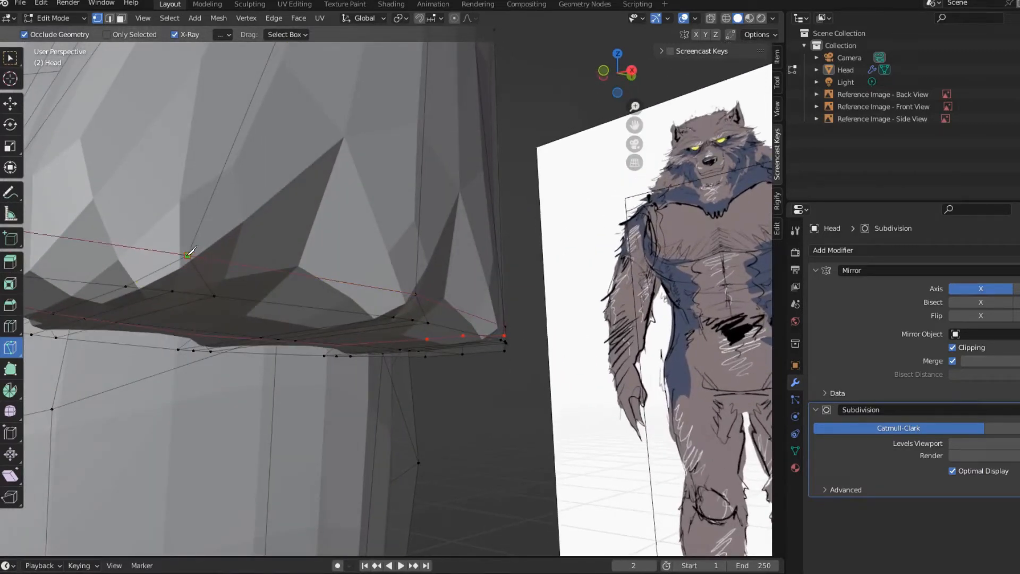
key("Return")
Select the eight wide palm-cap faces, leaving out the narrow bevel strips, and extrude them downward into four fingers
scroll(319, 239, "down", 8)
middle_click_drag(426, 366, 421, 255)
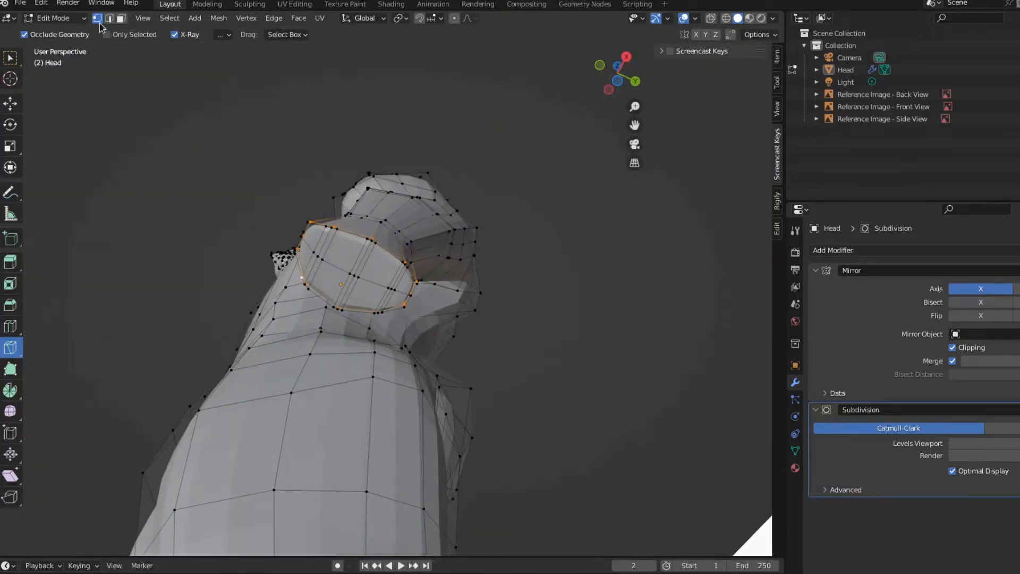
left_click(122, 18)
middle_click_drag(326, 273, 368, 288)
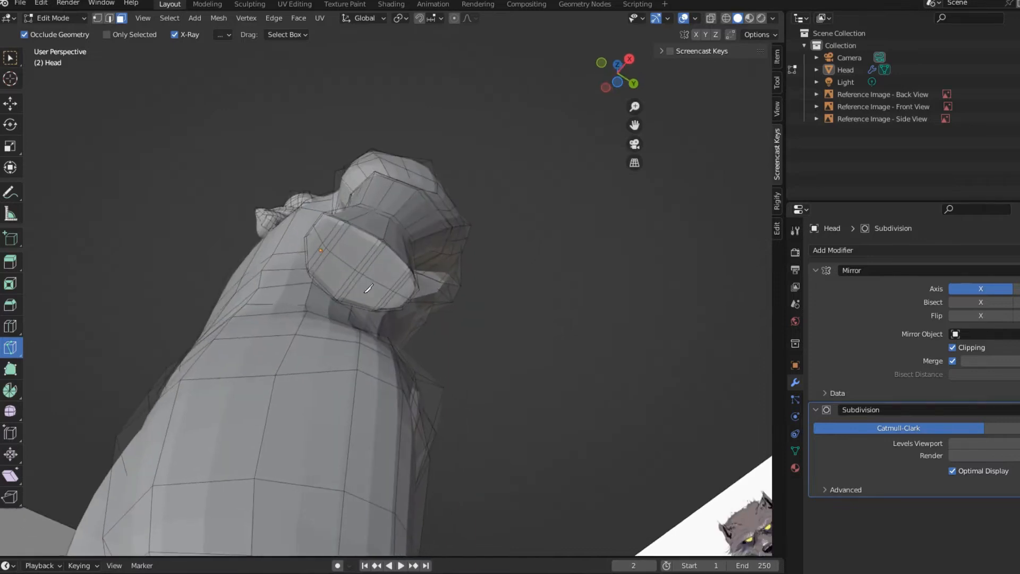
left_click(10, 58)
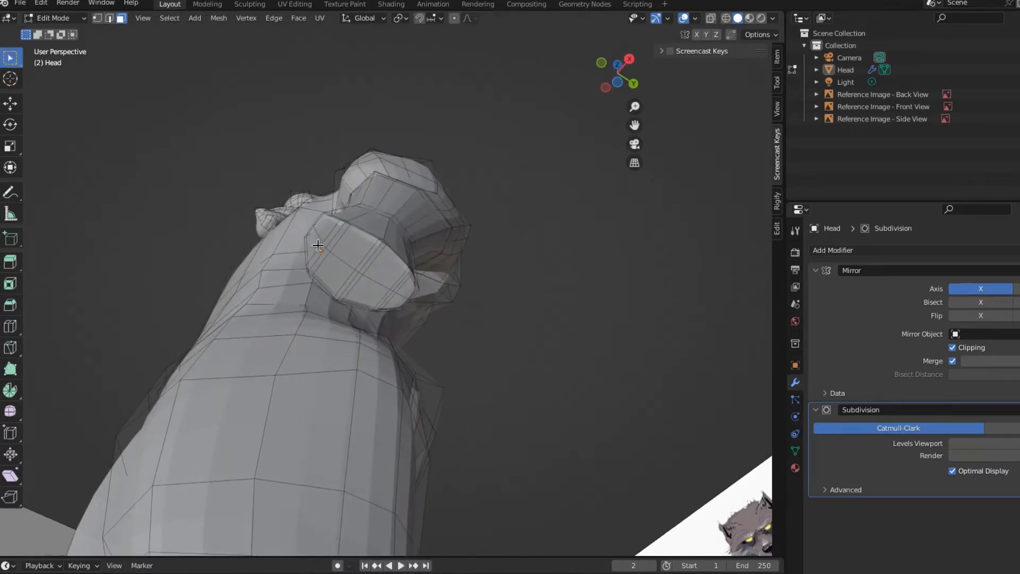
scroll(317, 245, "up", 3)
left_click(232, 156)
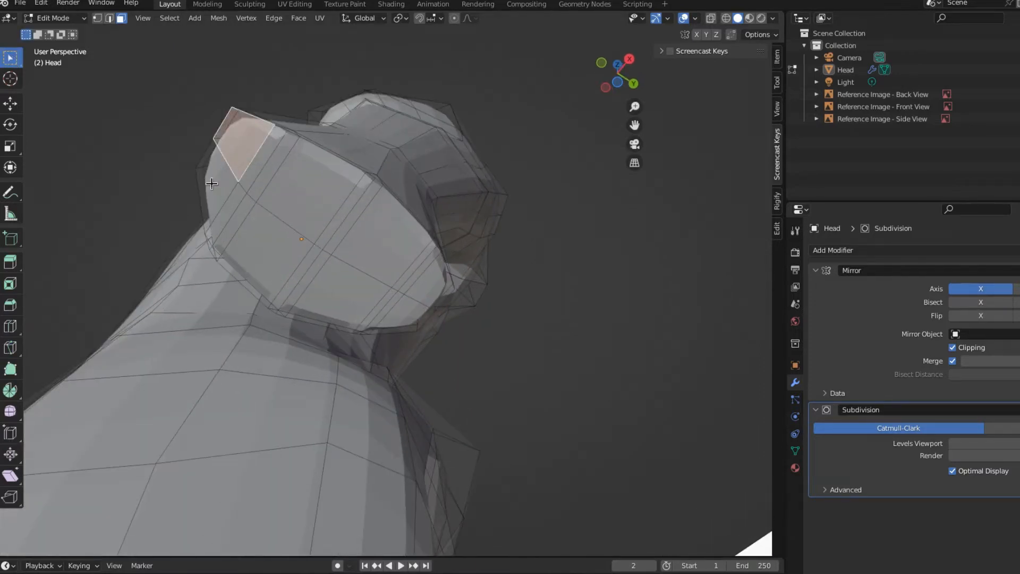
left_click(212, 183, "shift")
left_click(311, 193, "shift")
left_click(260, 249, "shift")
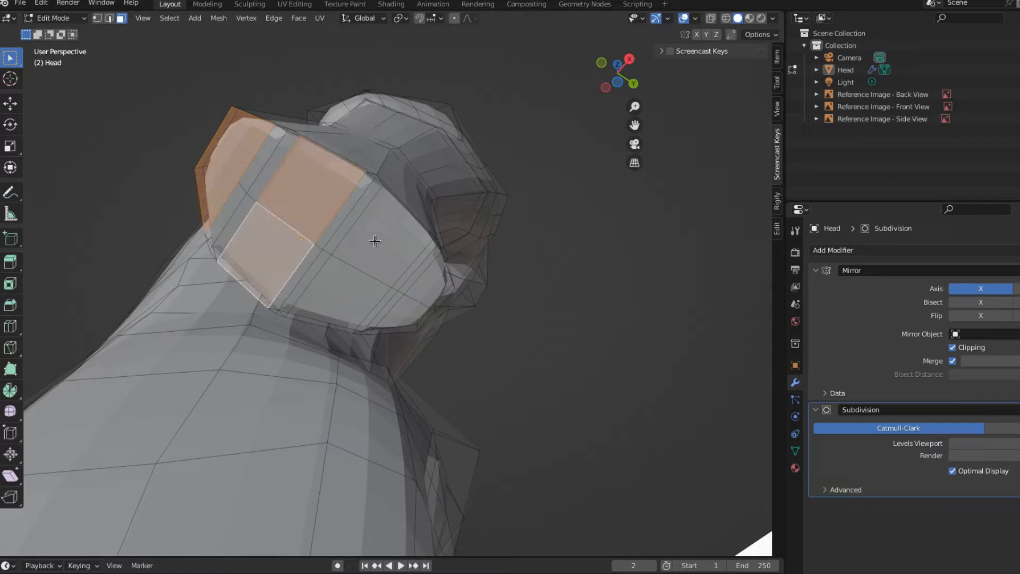
left_click(374, 241, "shift")
left_click(353, 295, "shift")
left_click(432, 282, "shift")
left_click(409, 317, "shift")
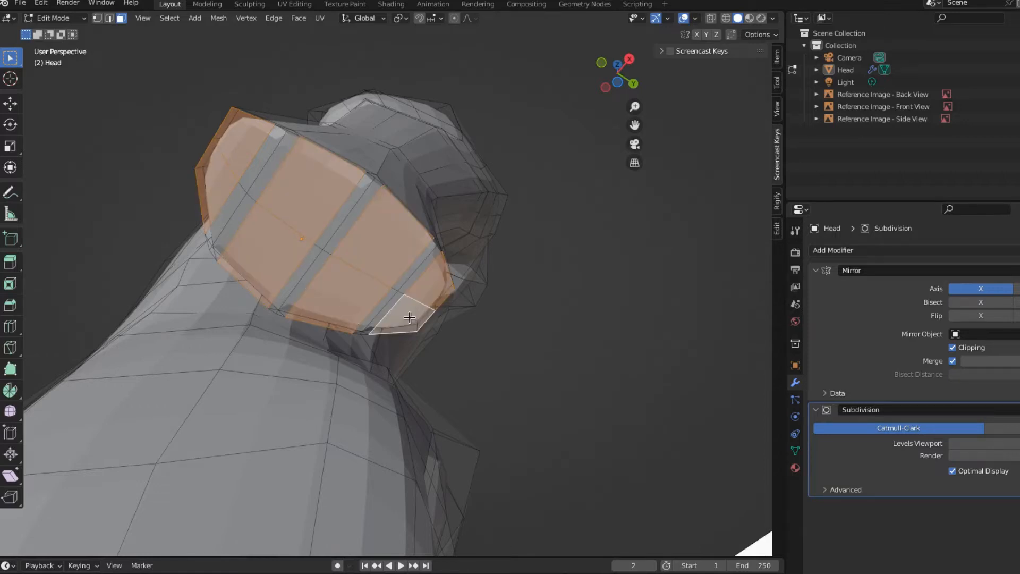
key("KP_3")
scroll(378, 481, "down", 3)
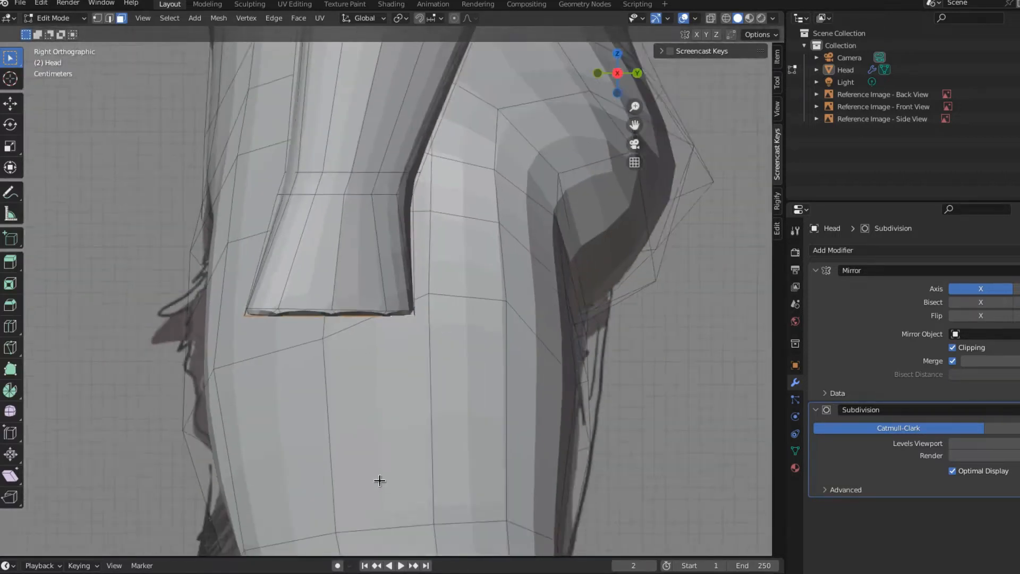
key("e")
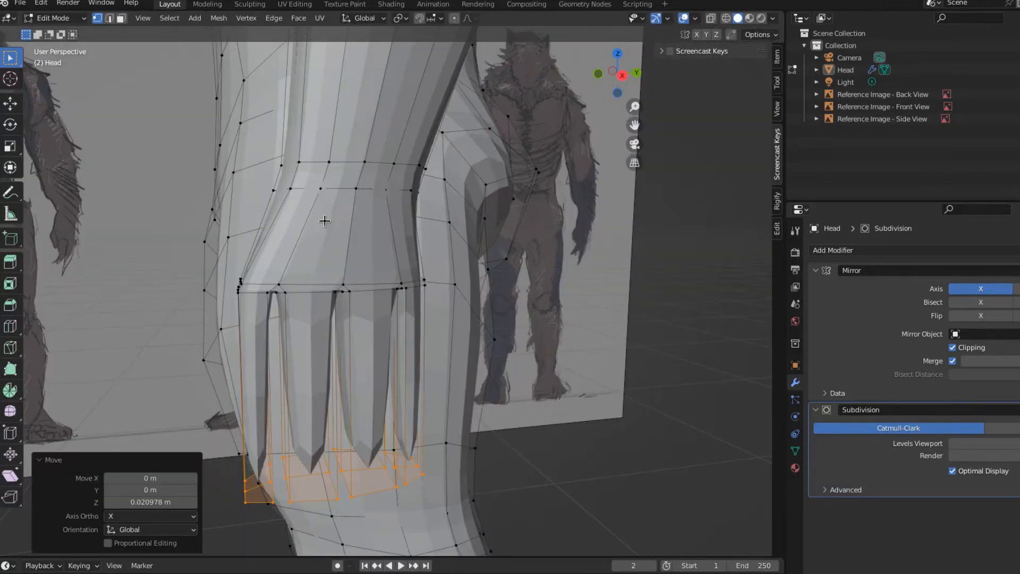
Delete the narrow loop of faces around the wrist to detach the hand from the forearm
left_click(341, 177)
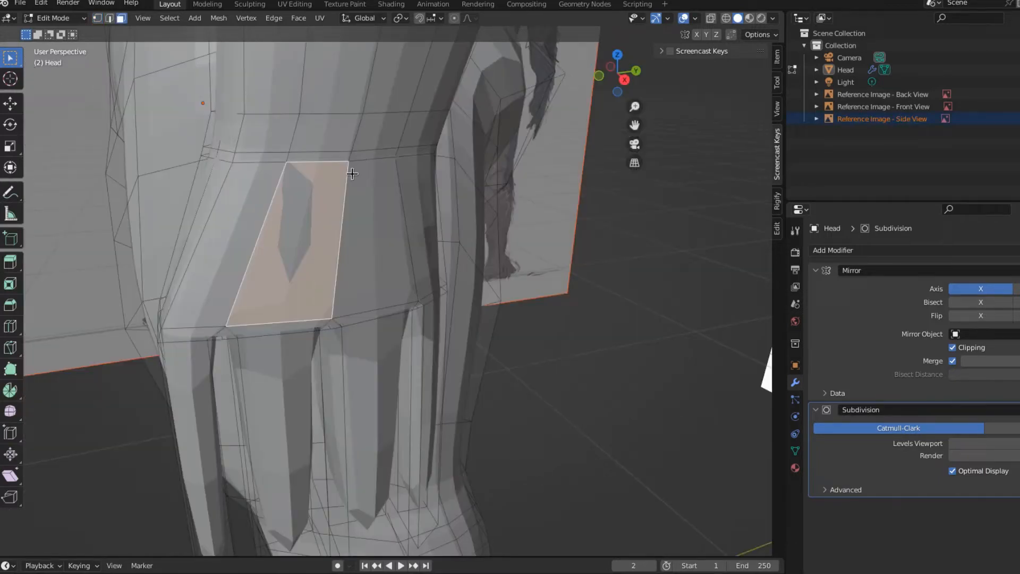
left_click(352, 162, "alt")
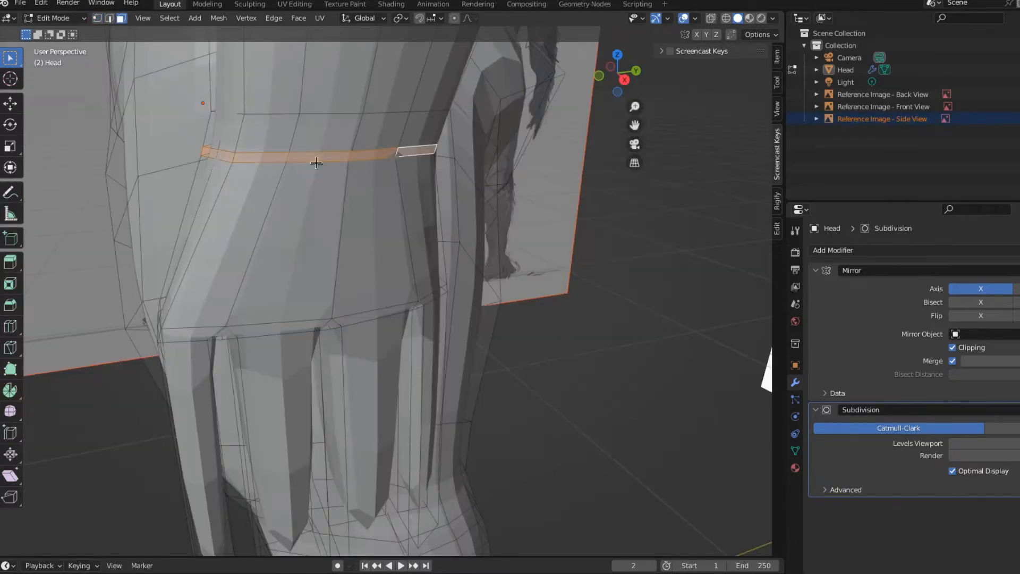
key("x")
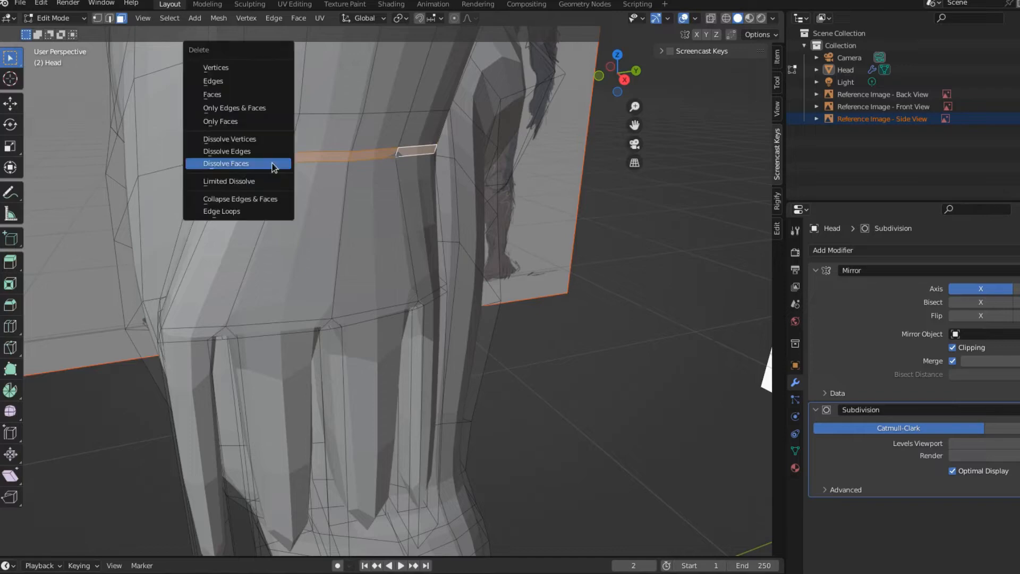
key("Up")
key("Up")
key("Up")
key("Up")
key("Up")
key("Return")
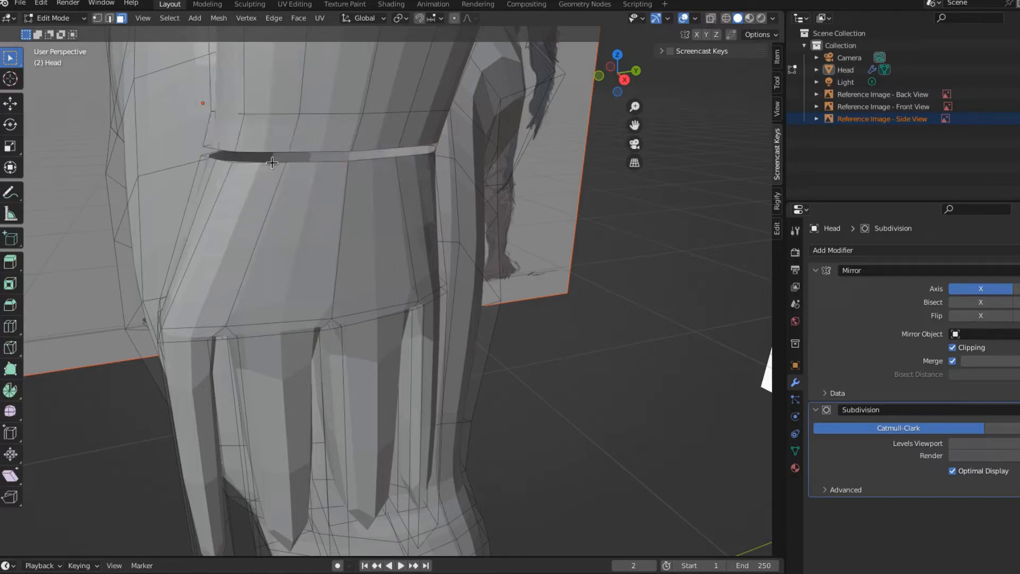
Add one centred lengthwise loop cut through the front outermost finger and the back of the hand
middle_click_drag(272, 163, 242, 186)
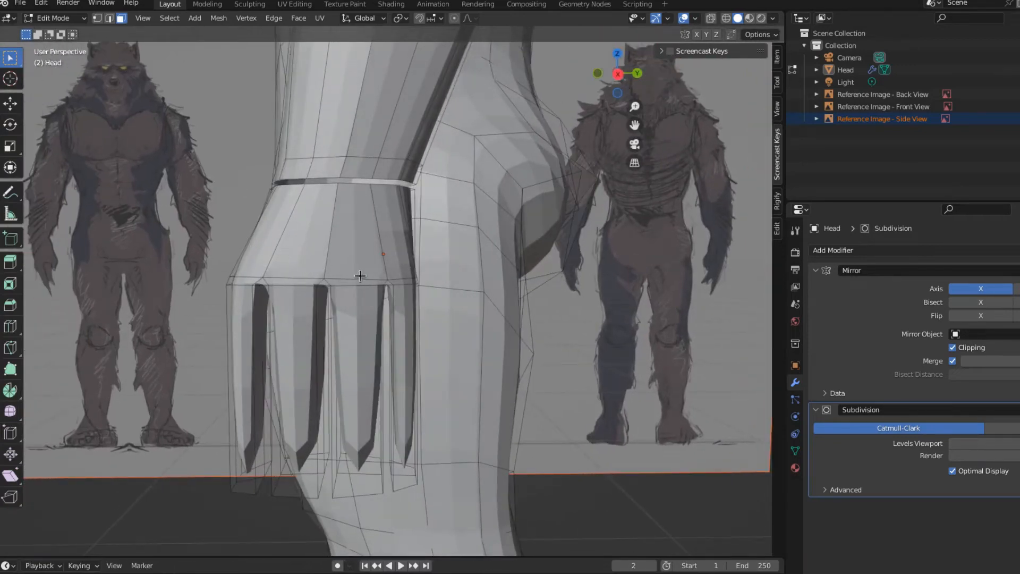
scroll(307, 234, "down", 4)
middle_click_drag(383, 340, 417, 372)
scroll(419, 376, "up", 4)
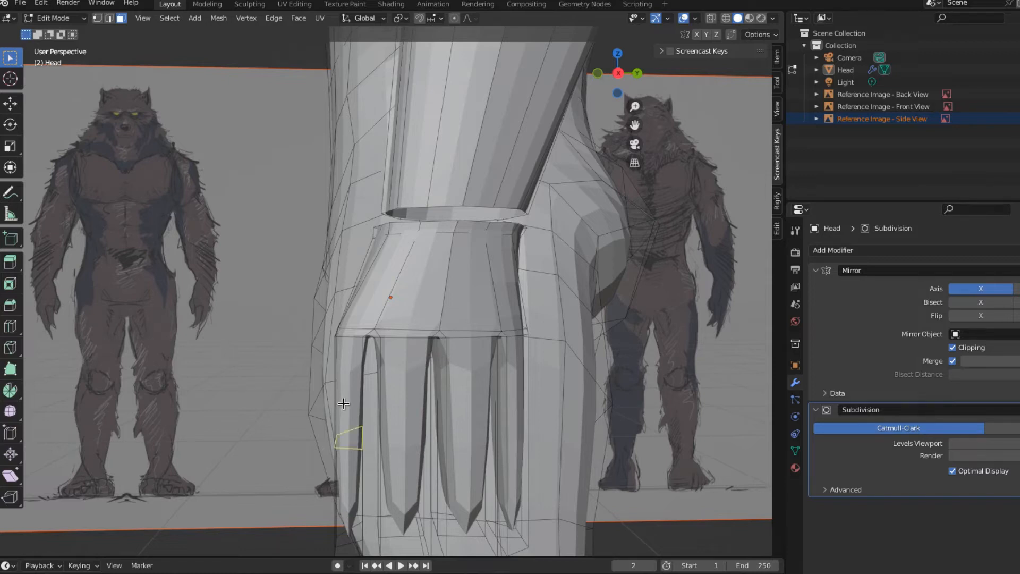
key("ctrl+r")
left_click(354, 353)
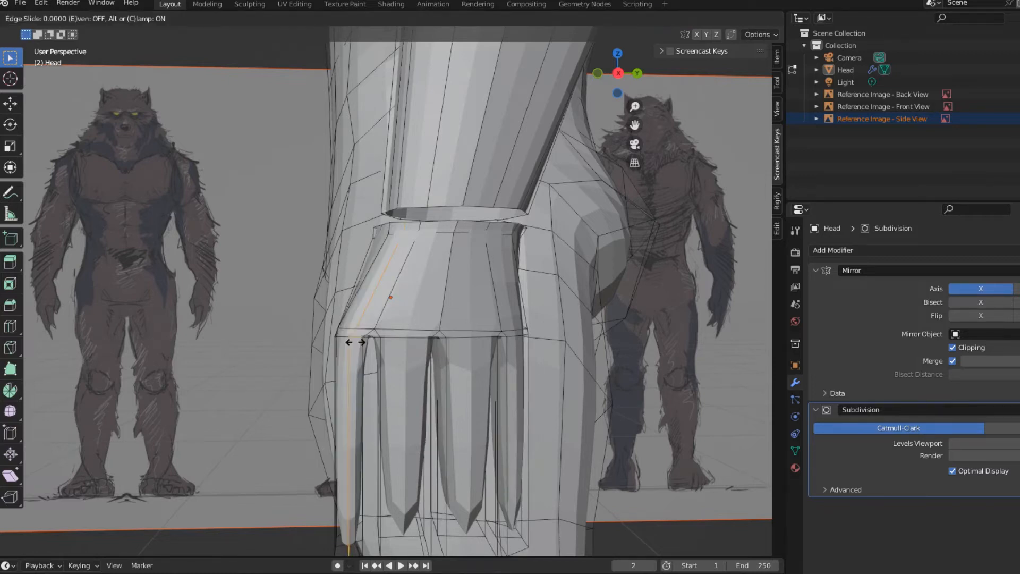
right_click(357, 345)
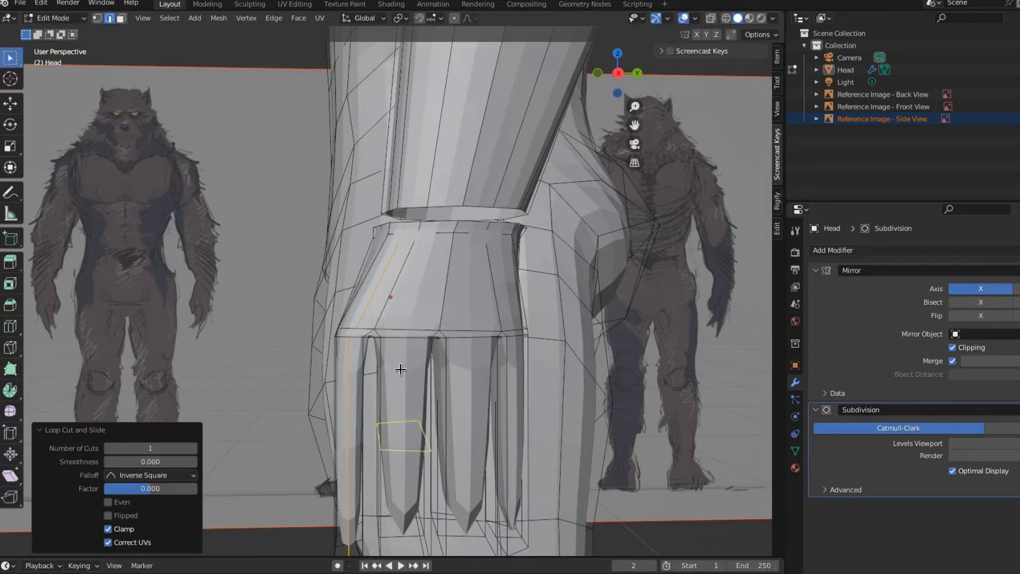
Add one lengthwise loop cut along the middle of each of the two central fingers
key("ctrl+r")
left_click(396, 348)
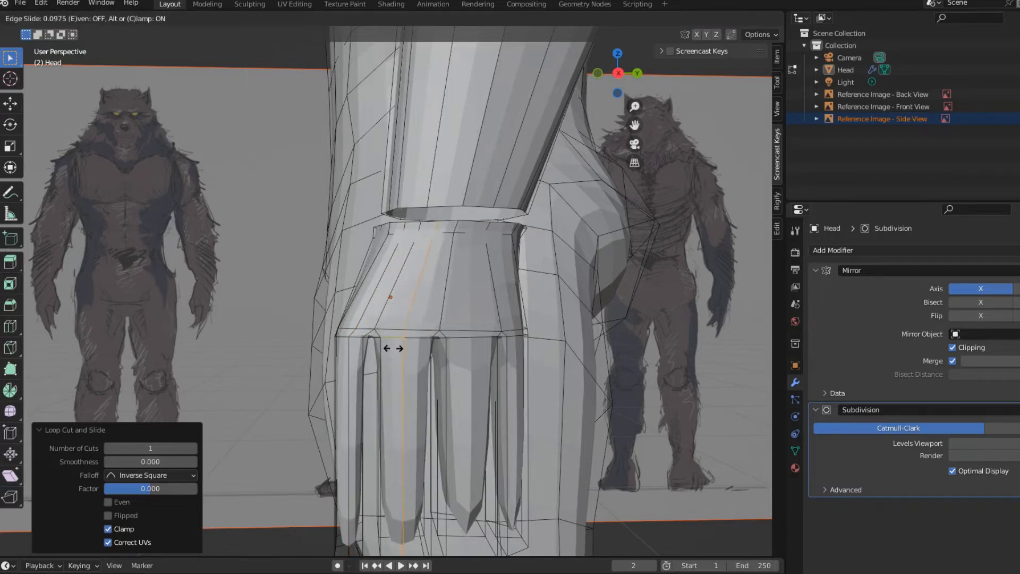
left_click(394, 348)
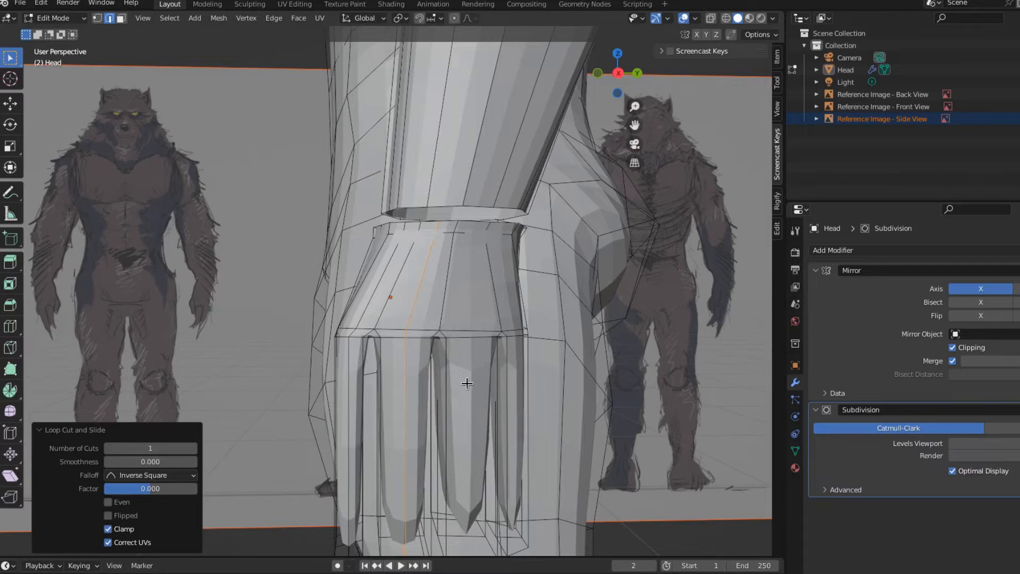
key("ctrl+r")
left_click(470, 382)
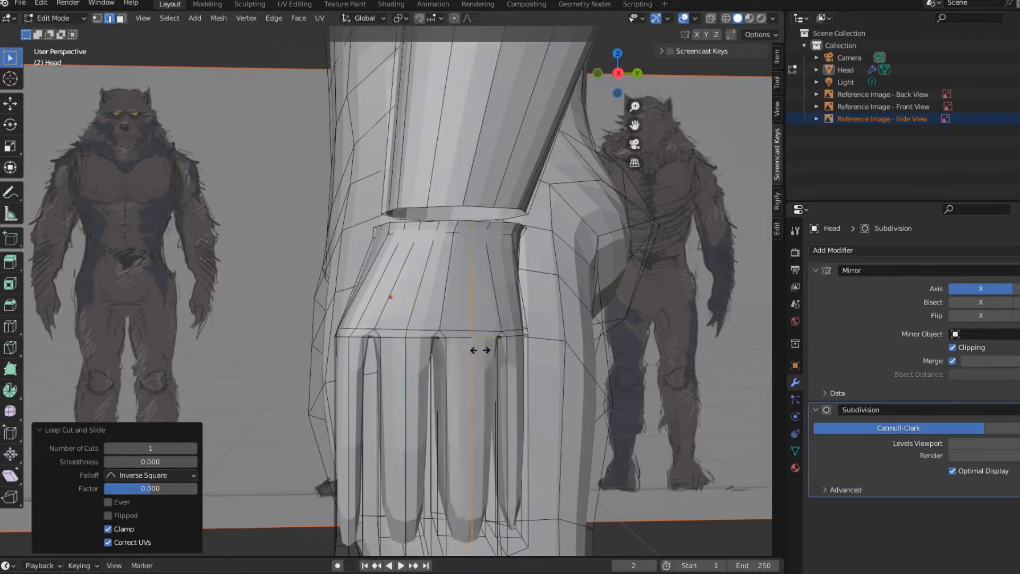
left_click(480, 350)
key("ctrl+r")
key("Escape")
Merge three neighbouring vertices at their center in the row just below the hand's wrist opening
key("1")
scroll(514, 348, "up", 2)
left_click(403, 207, "shift")
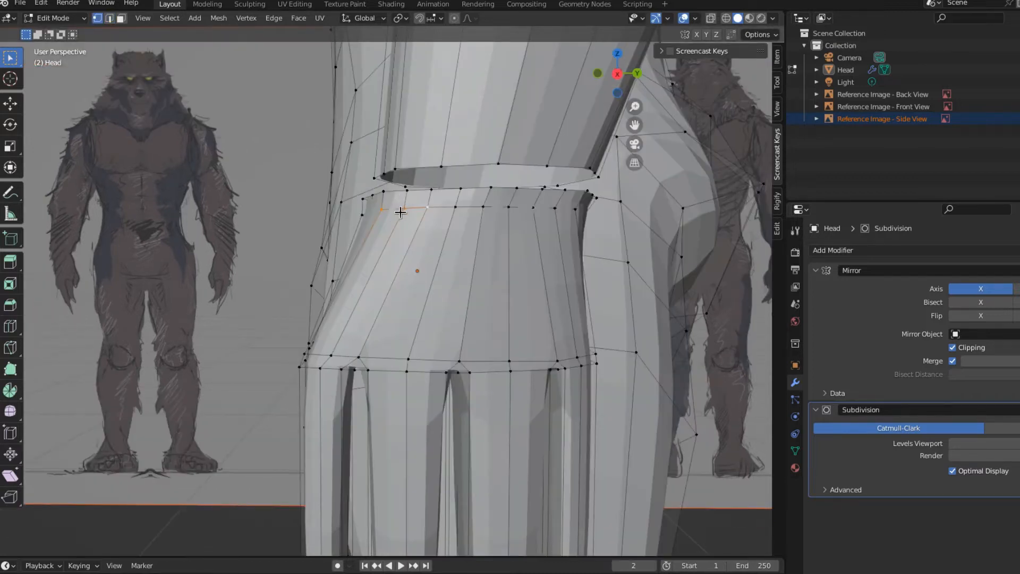
left_click(426, 207, "shift")
key("m")
left_click(445, 267)
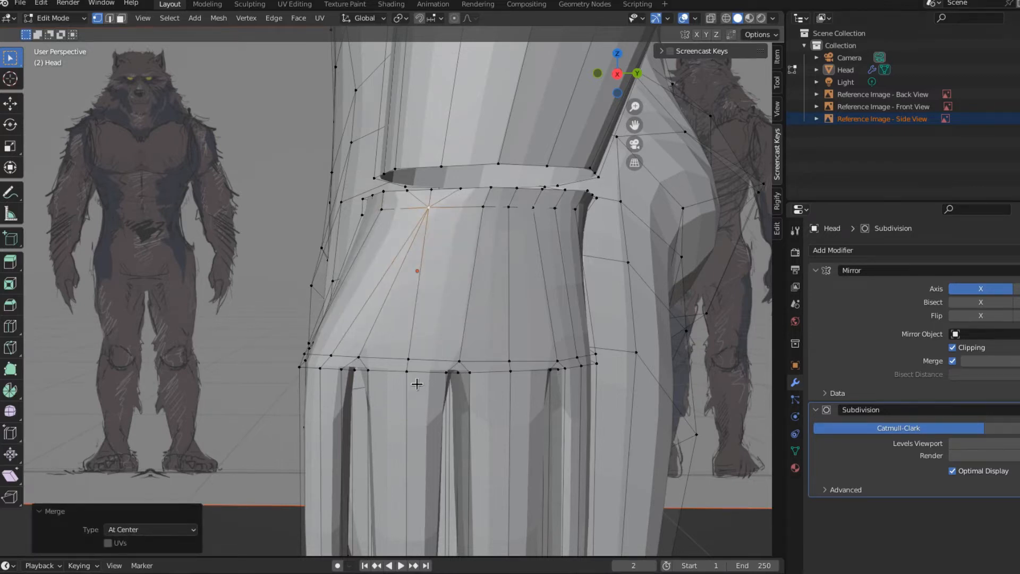
Merge three more neighbouring vertices at their center in the same row, on the side of the hand's back nearest the thigh
scroll(416, 384, "down", 3)
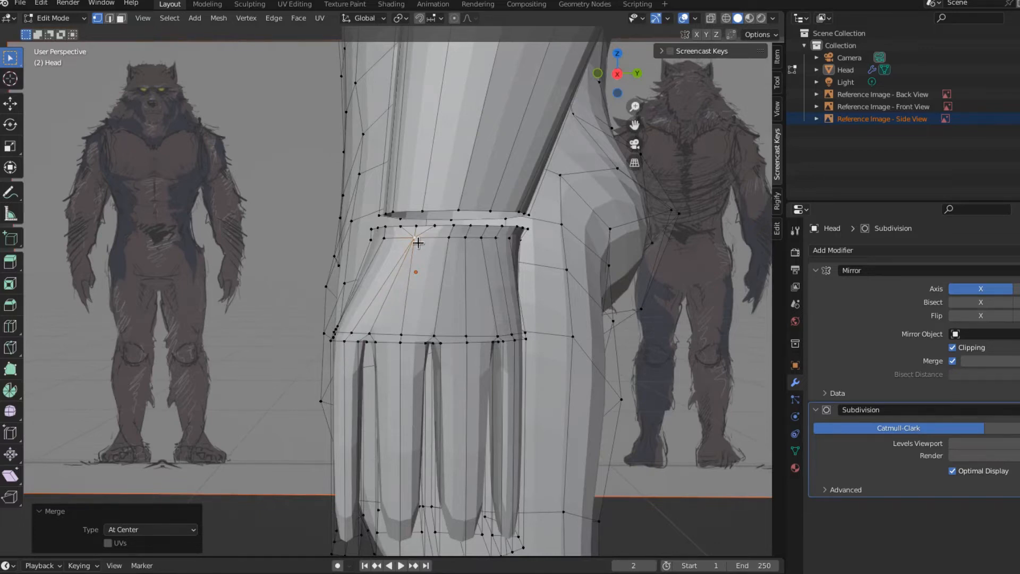
middle_click_drag(502, 396, 432, 367)
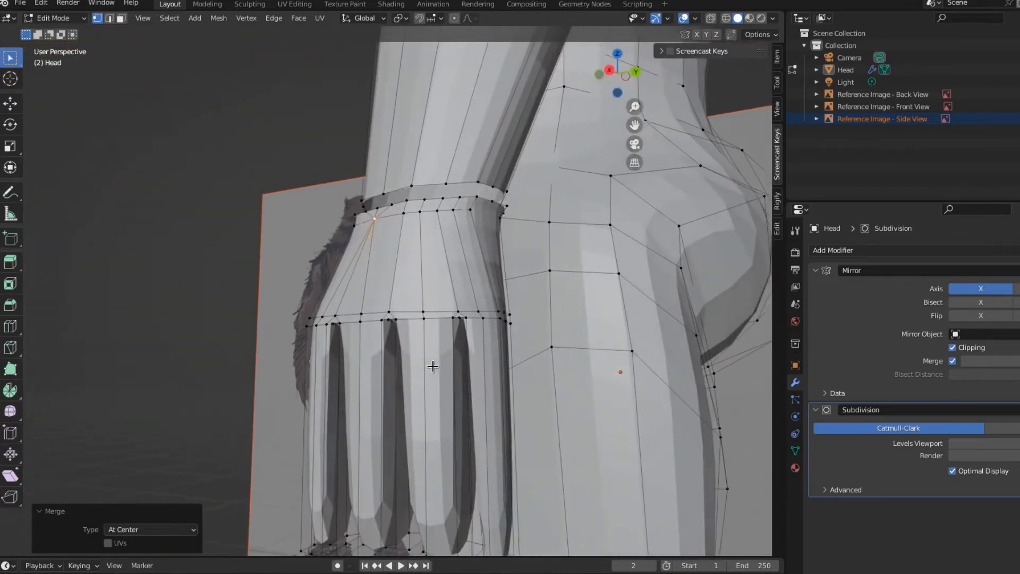
left_click(428, 215)
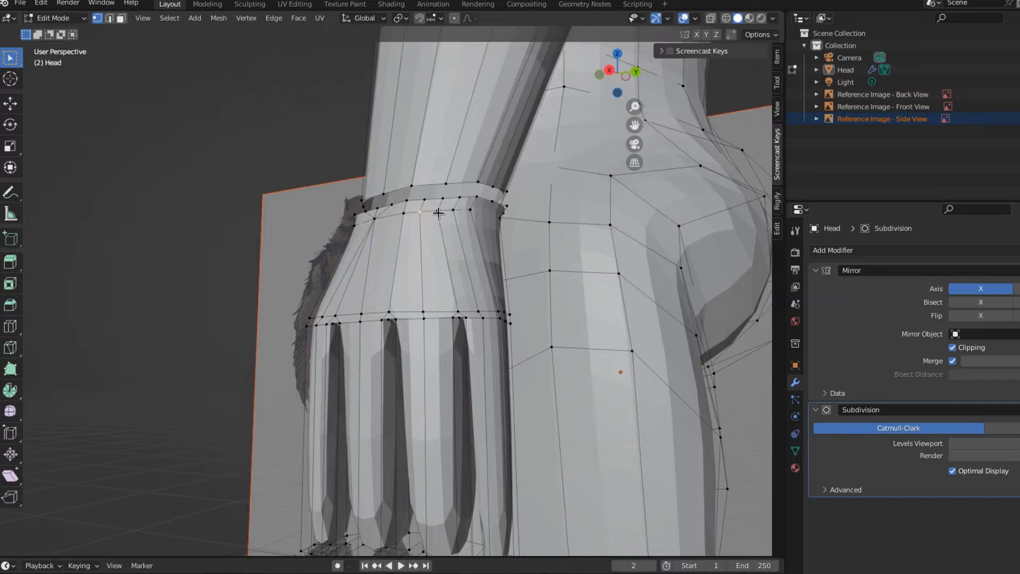
left_click(437, 211, "shift")
left_click(453, 211, "shift")
key("m")
left_click(457, 269)
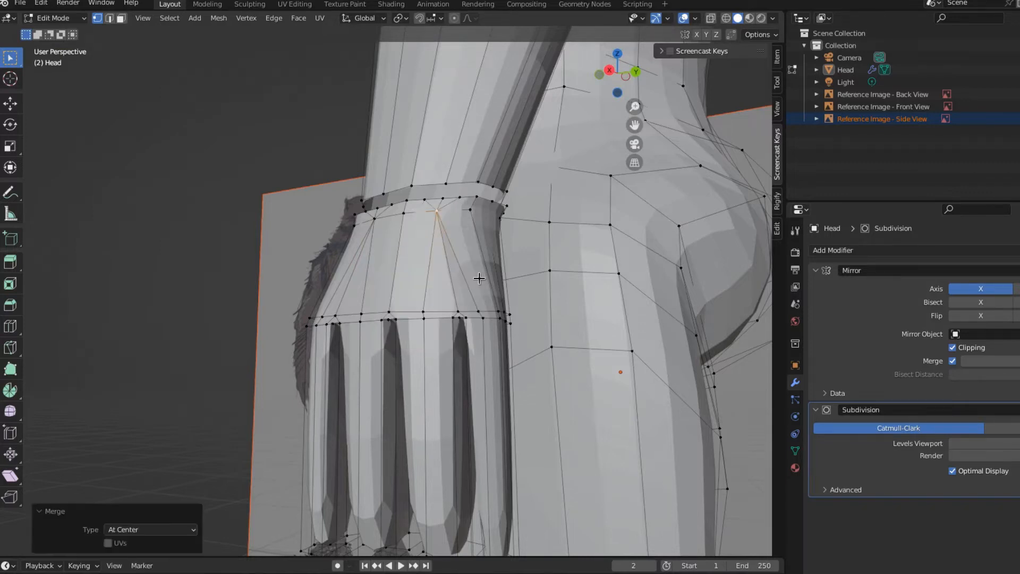
Select the short diagonal edges above both merged vertices and the long edge from the second one down to the finger gap
middle_click_drag(456, 287, 434, 390)
scroll(441, 390, "up", 2)
scroll(441, 391, "up", 2)
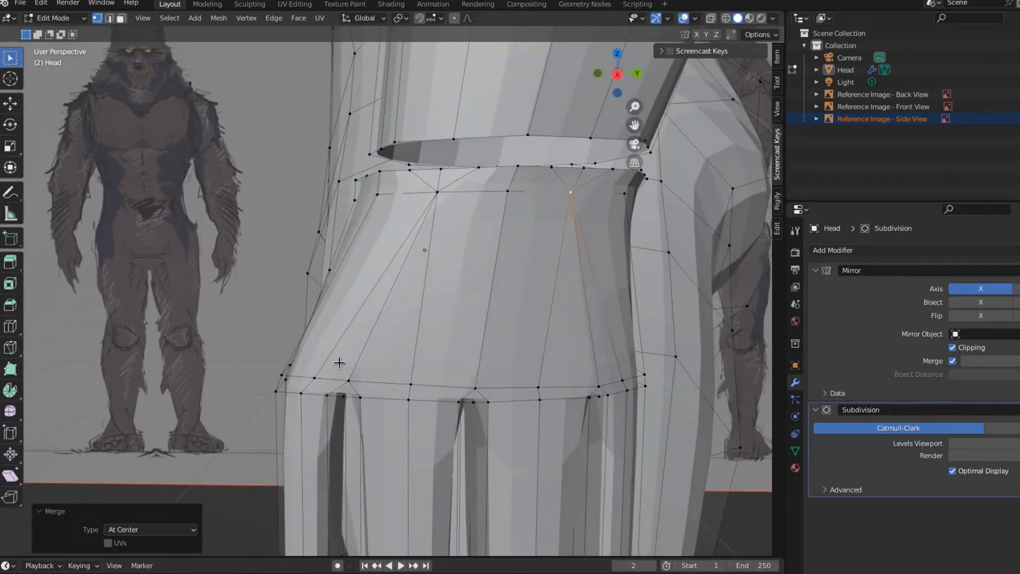
left_click(109, 18)
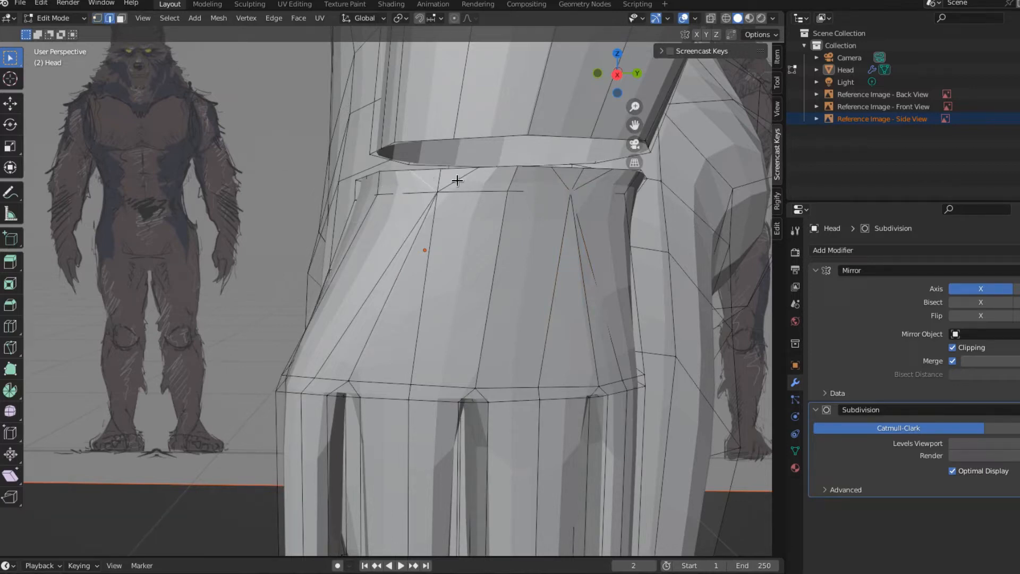
left_click(559, 178, "shift")
left_click(591, 183, "shift")
left_click(586, 305, "shift")
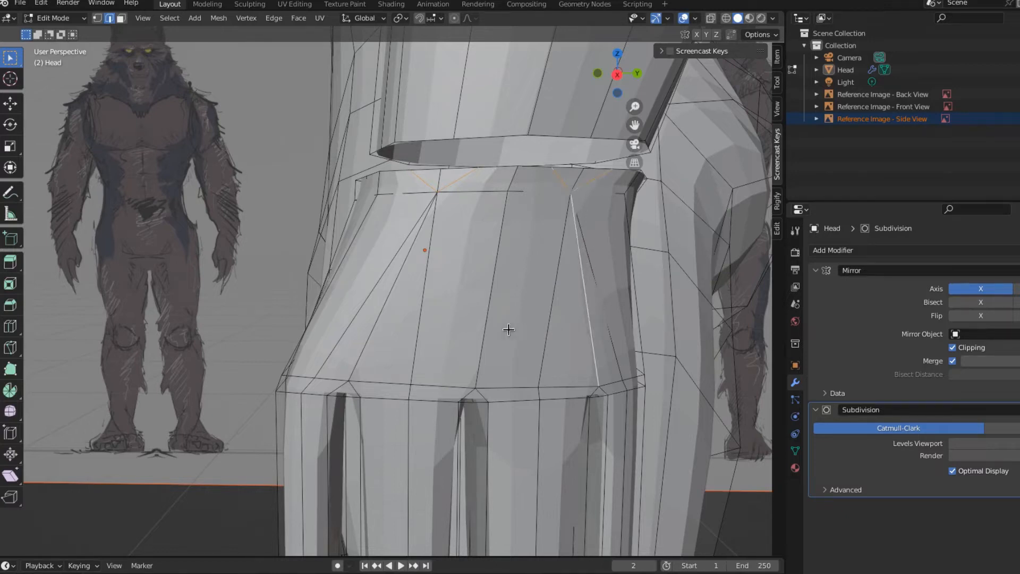
Dissolve the extra diagonal edges running from the wrist to the knuckles on the back of the hand
left_click(375, 323, "shift")
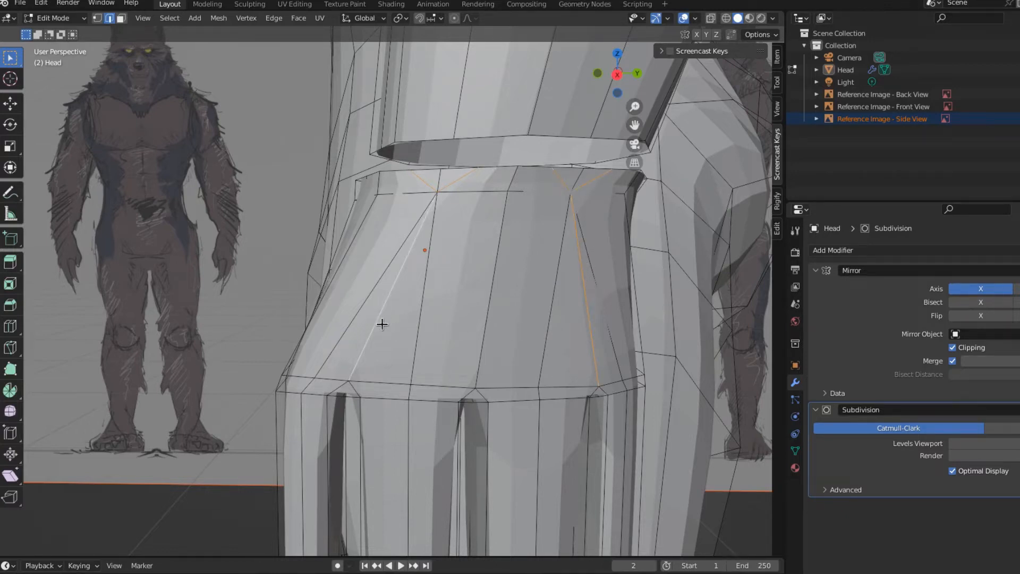
right_click(382, 323)
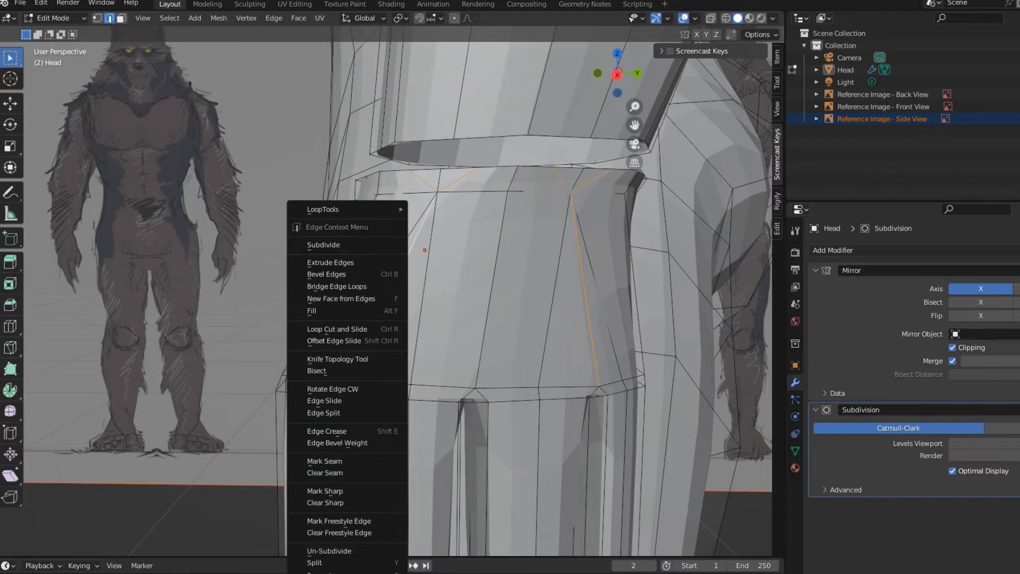
left_click(373, 573)
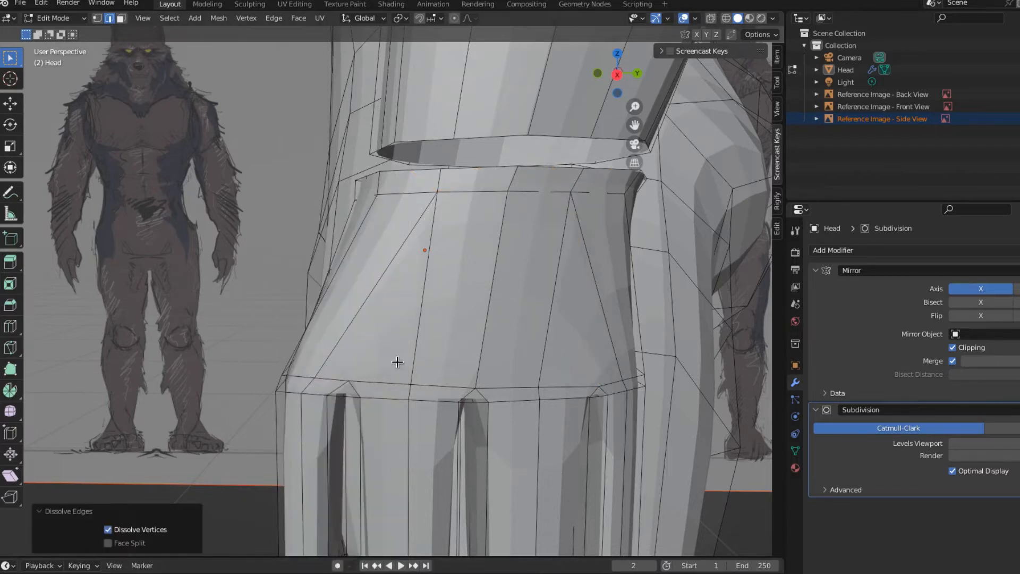
Merge the neighbouring vertices of the hand's edge loop just below the wrist at their center
key("1")
scroll(398, 362, "down", 5)
mouse_move(398, 362)
middle_mouse_down()
mouse_move(485, 371)
mouse_move(401, 363)
mouse_move(428, 410)
mouse_move(468, 402)
mouse_move(399, 228)
middle_mouse_up()
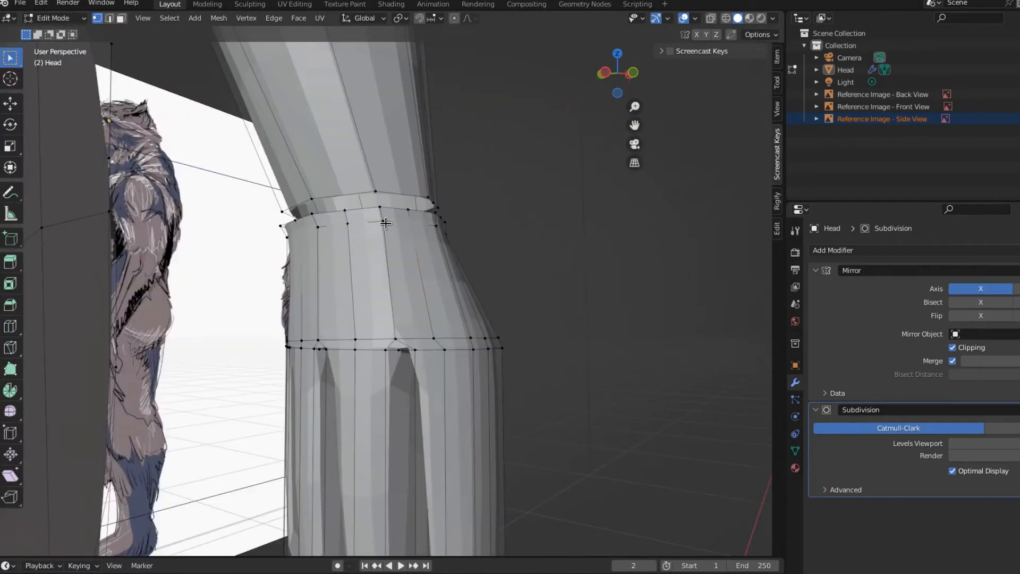
left_click(348, 225, "shift")
key("m")
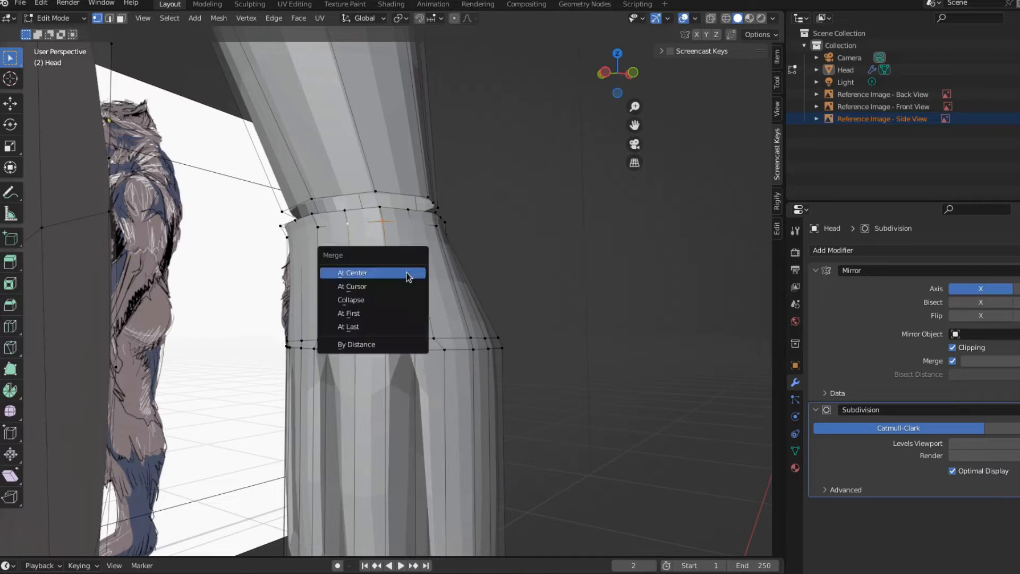
left_click(406, 272)
Merge the vertices on the other side of the hand's wrist loop at center, working in wireframe shading
middle_click_drag(428, 298, 269, 177)
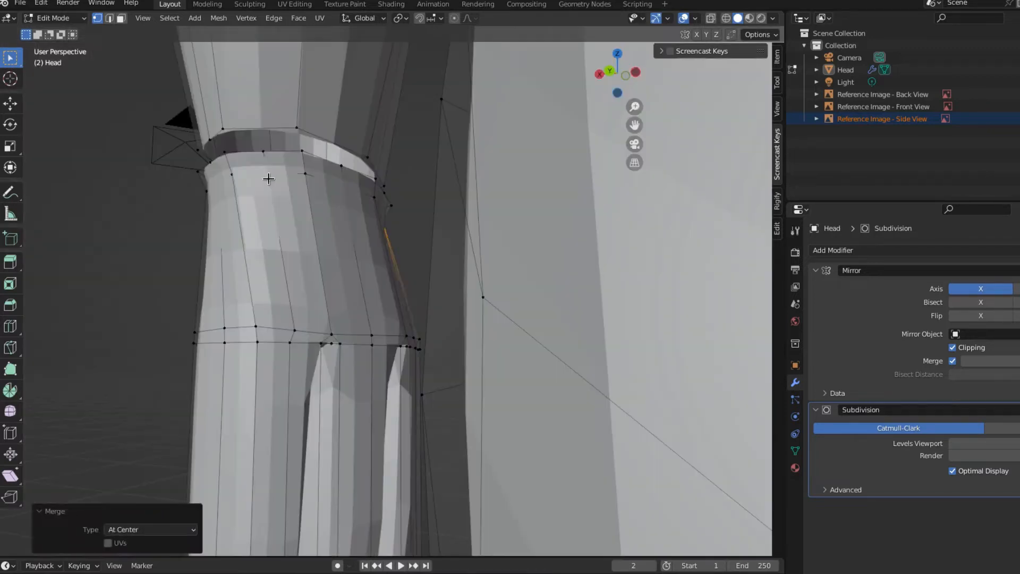
left_click(304, 176)
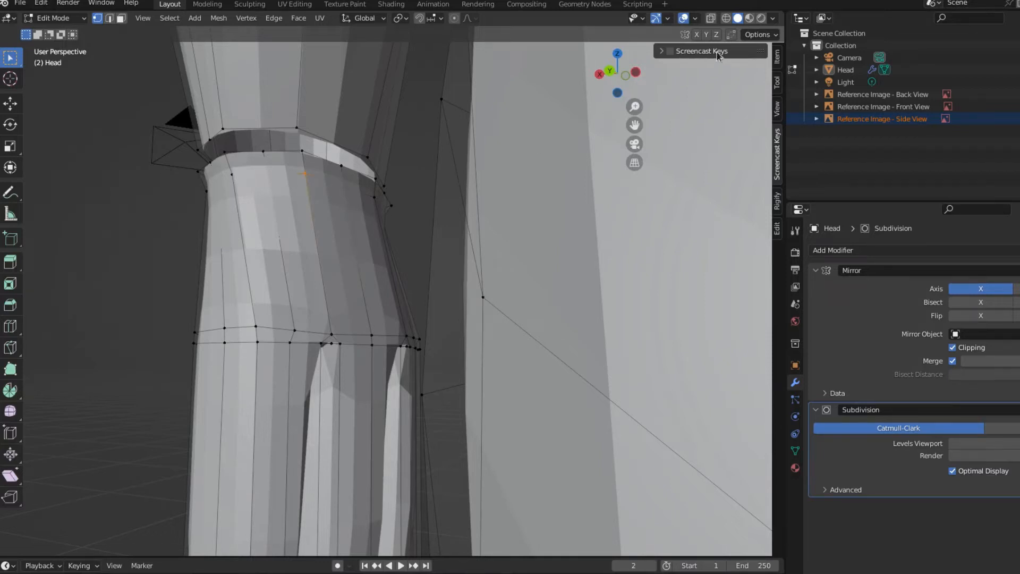
left_click(726, 18)
key("m")
left_click(349, 242)
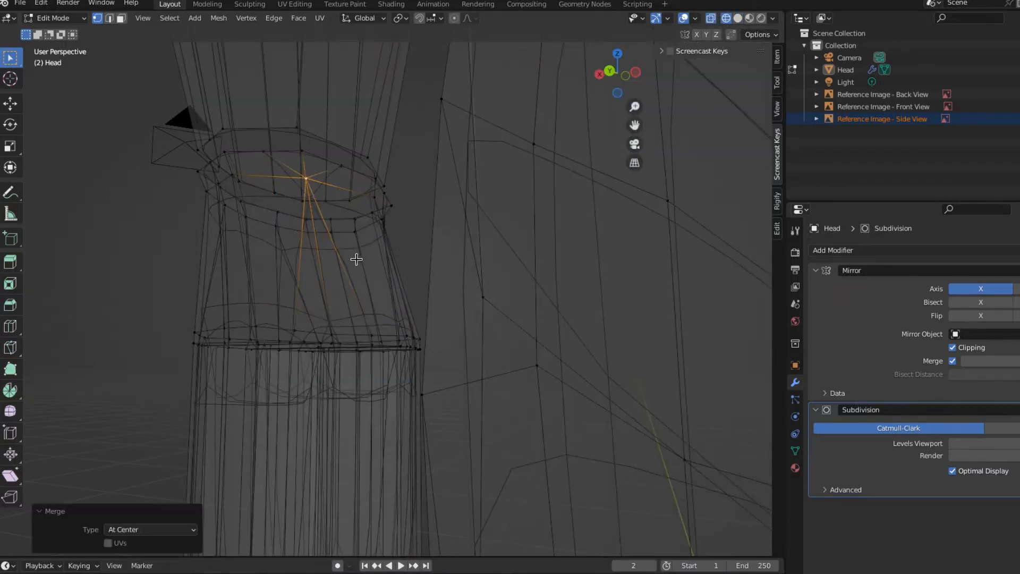
Dissolve the surplus edges around the merged wrist vertices, returning to solid shading
left_click(109, 18)
left_click(313, 175)
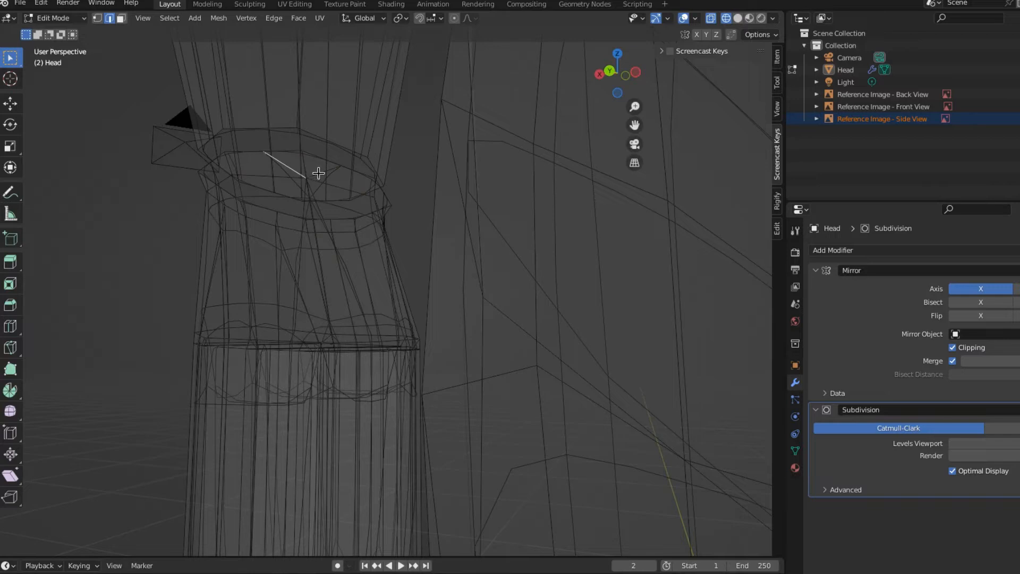
left_click(318, 173, "shift")
left_click(322, 271, "shift")
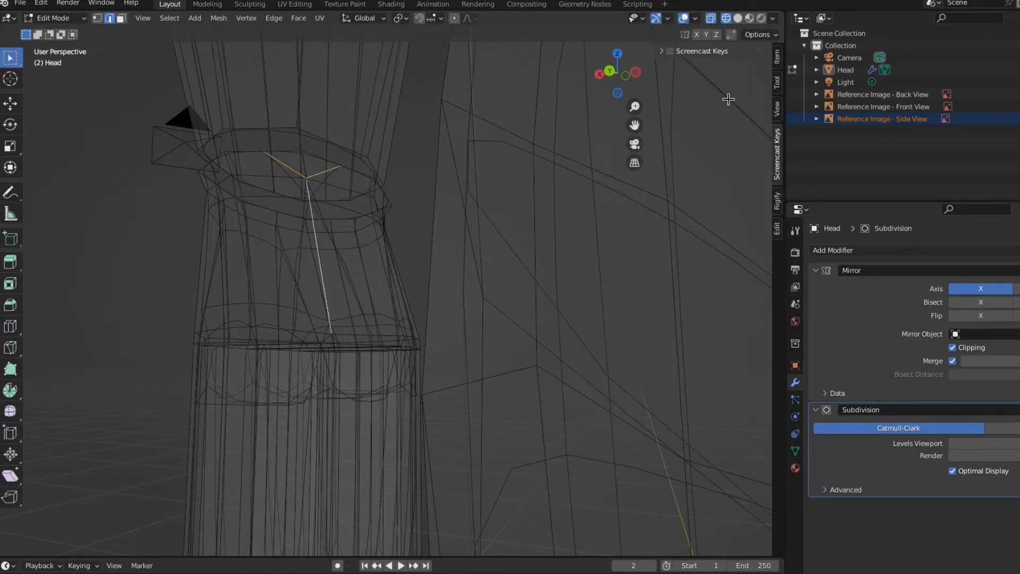
left_click(737, 19)
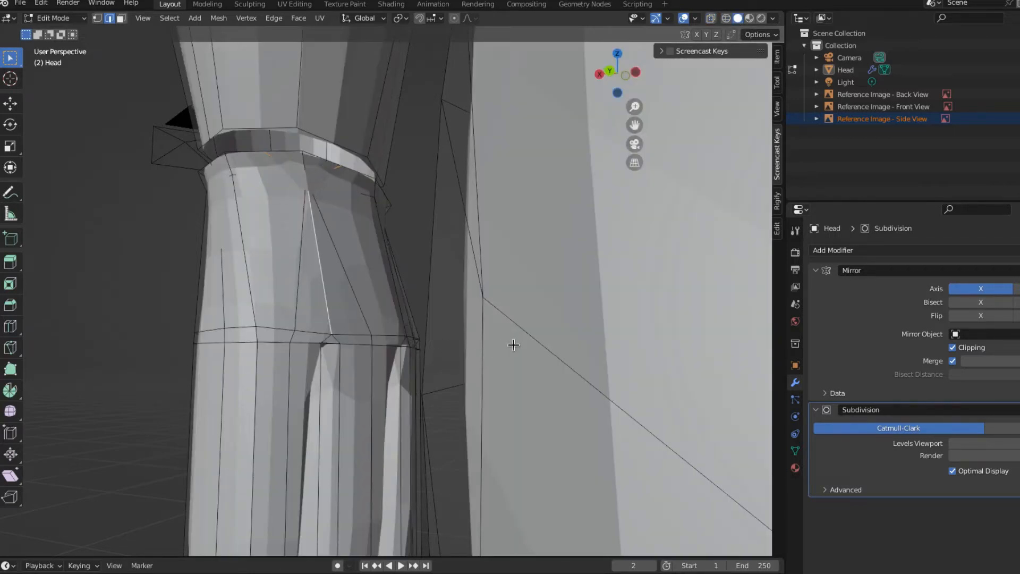
scroll(342, 357, "down", 8)
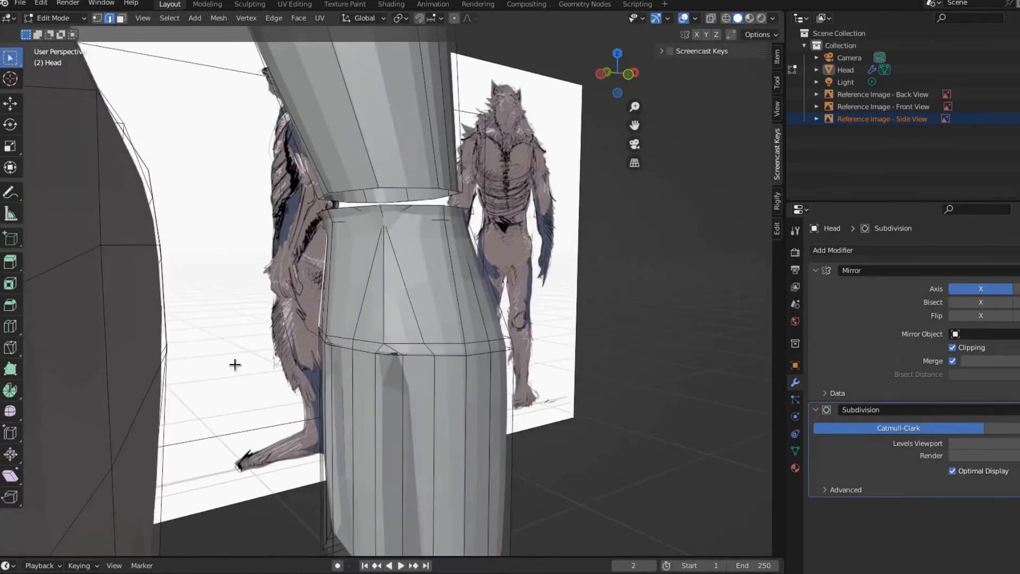
key("KP_Decimal")
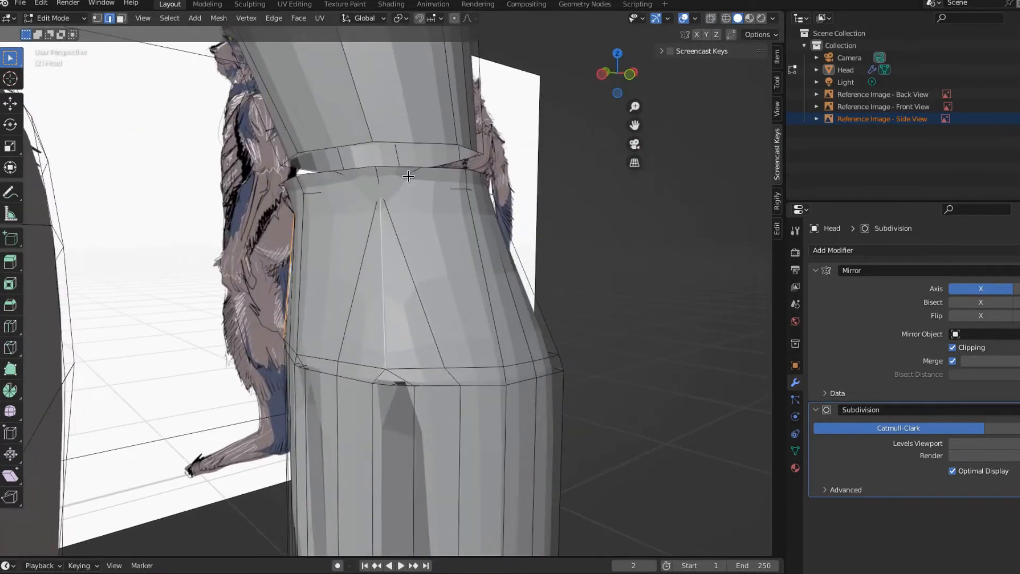
left_click(413, 172, "shift")
right_click(365, 199)
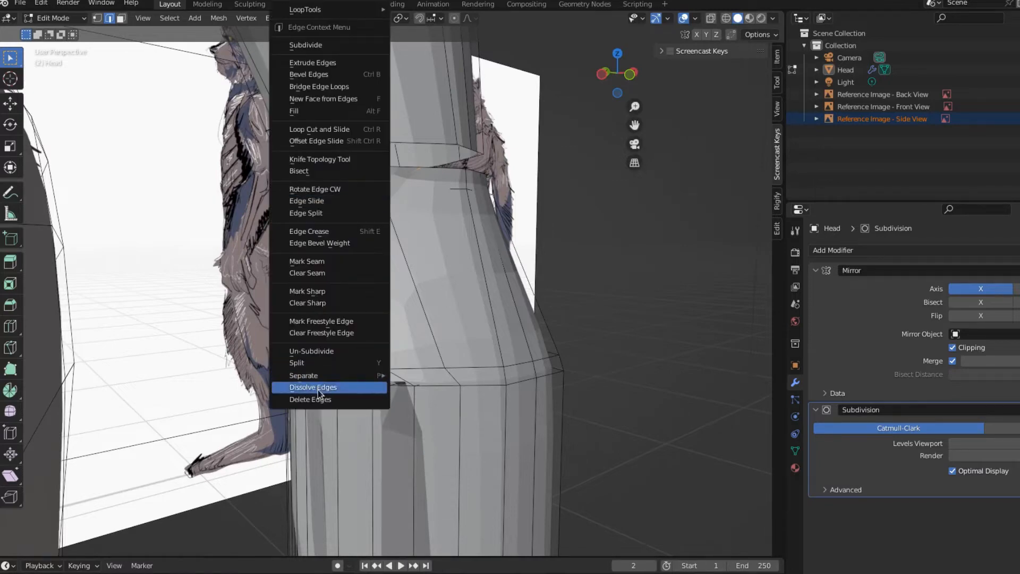
left_click(317, 390)
Fill the gap between the forearm's open end and the hand's wrist loop with new faces
middle_click_drag(381, 381, 394, 297)
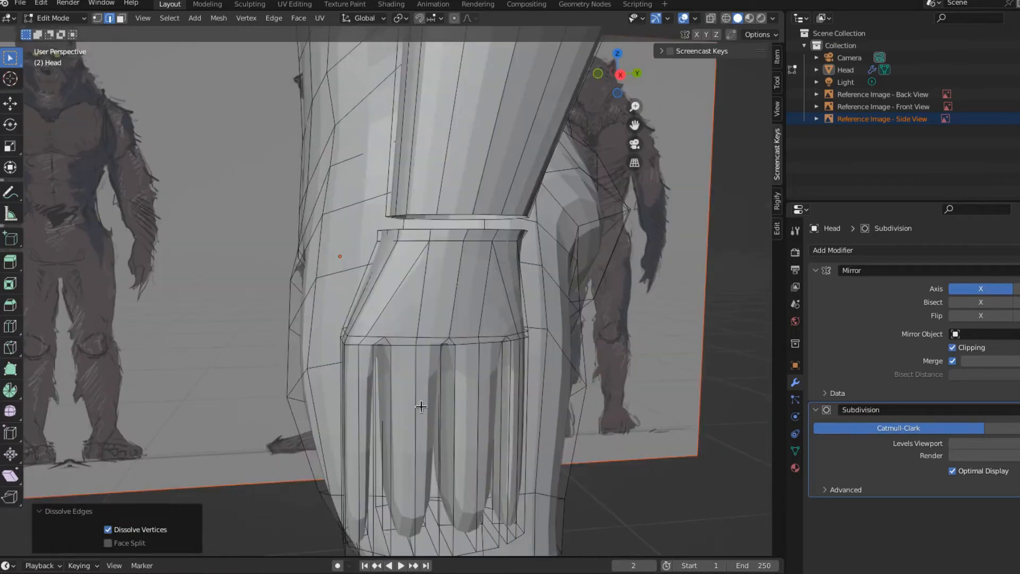
mouse_move(421, 406)
middle_mouse_down()
mouse_move(353, 398)
mouse_move(404, 401)
middle_mouse_up()
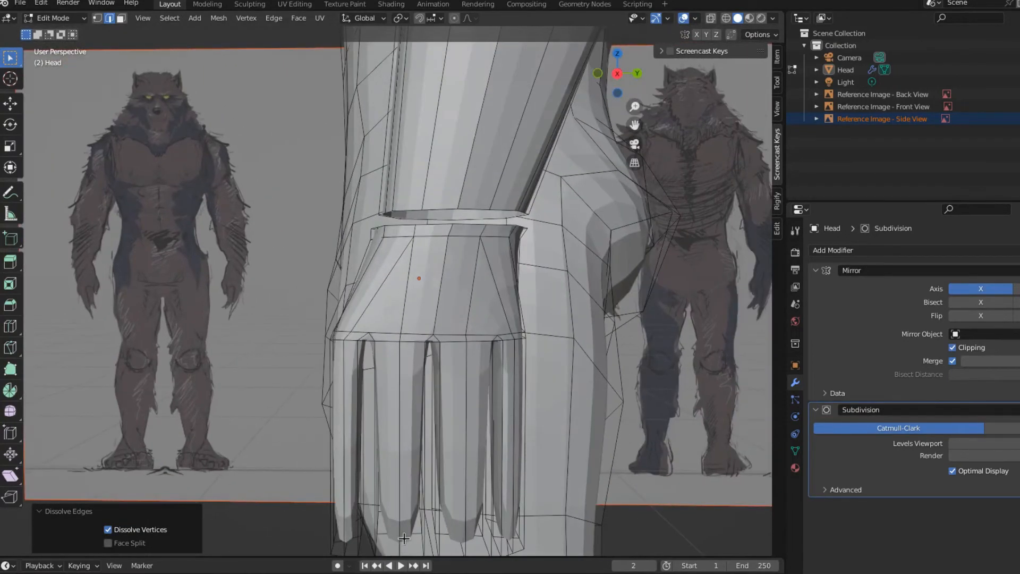
scroll(416, 370, "up", 2)
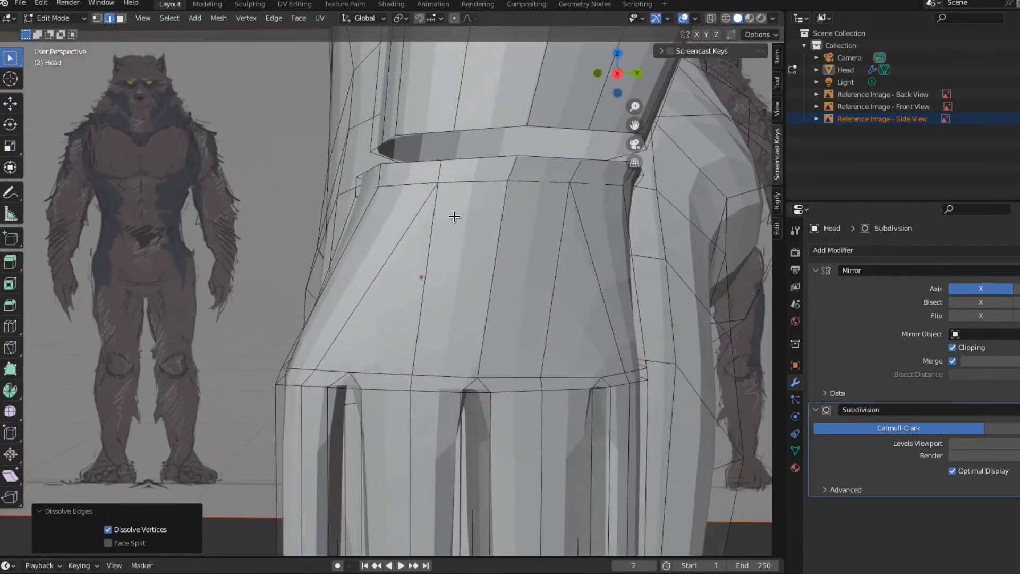
scroll(454, 372, "up", 3)
scroll(458, 383, "up", 2)
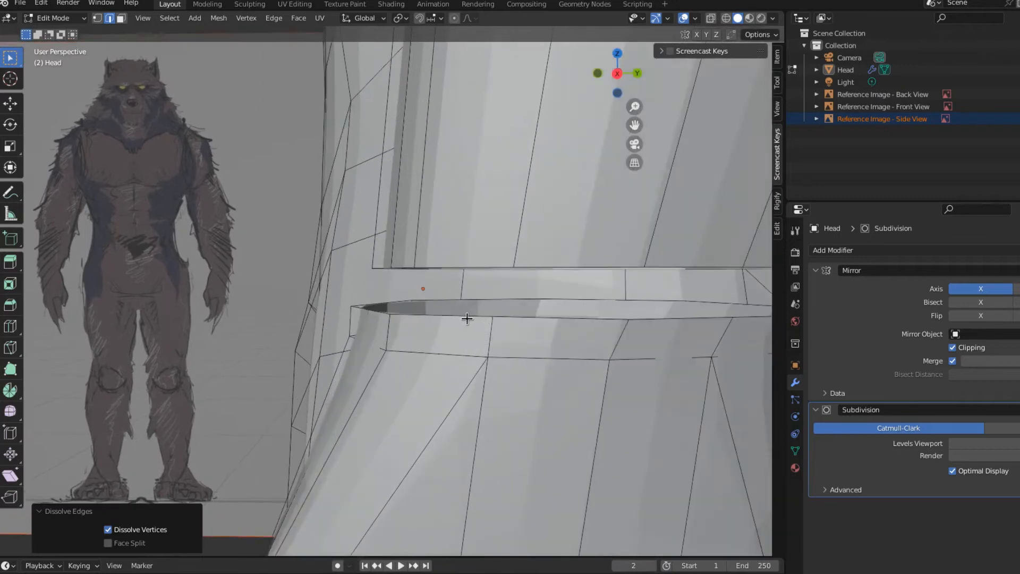
left_click(467, 317)
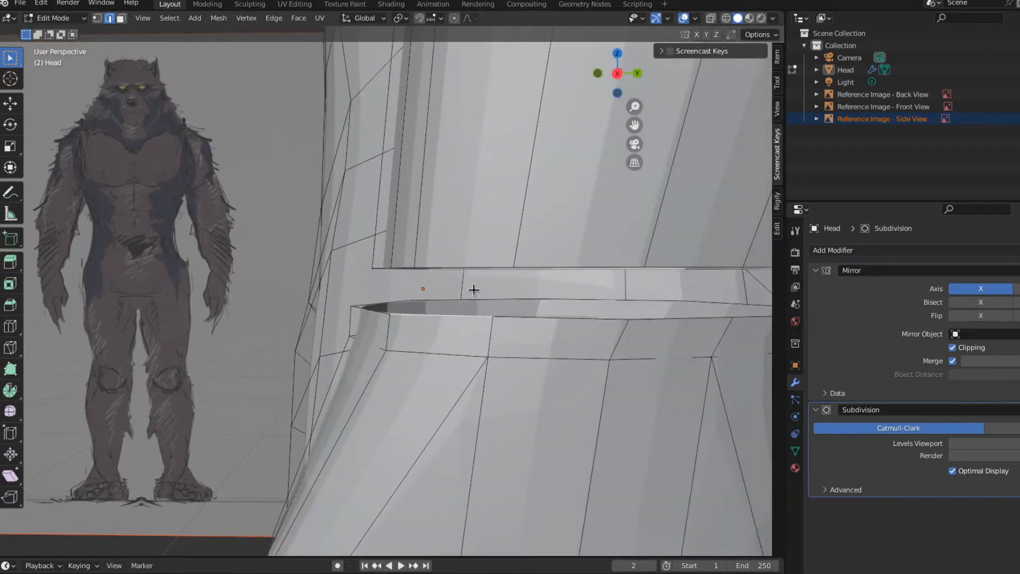
left_click(439, 308, "alt")
middle_click_drag(530, 358, 526, 396)
left_click(514, 377)
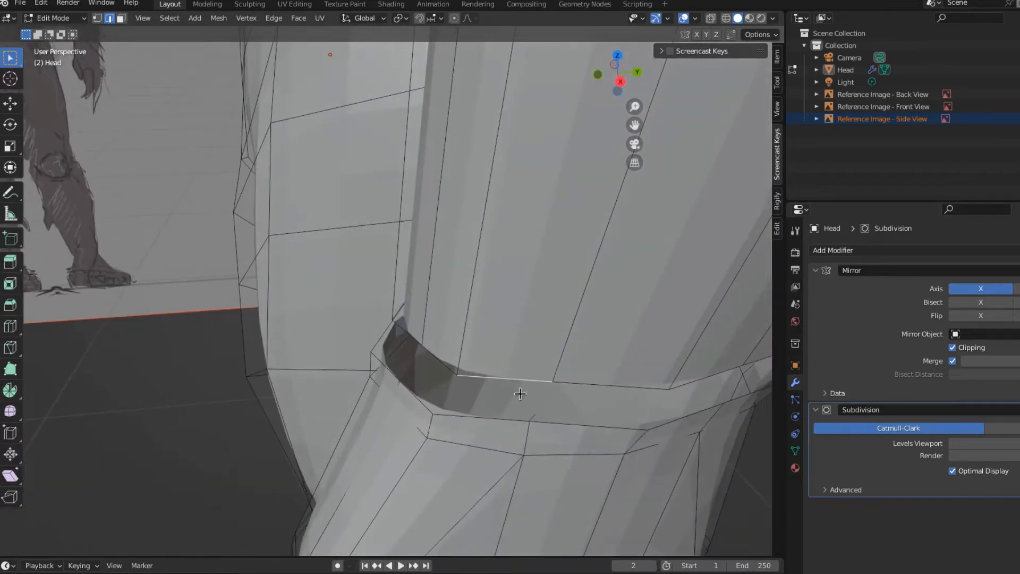
left_click(497, 420, "shift")
key("f")
key("g")
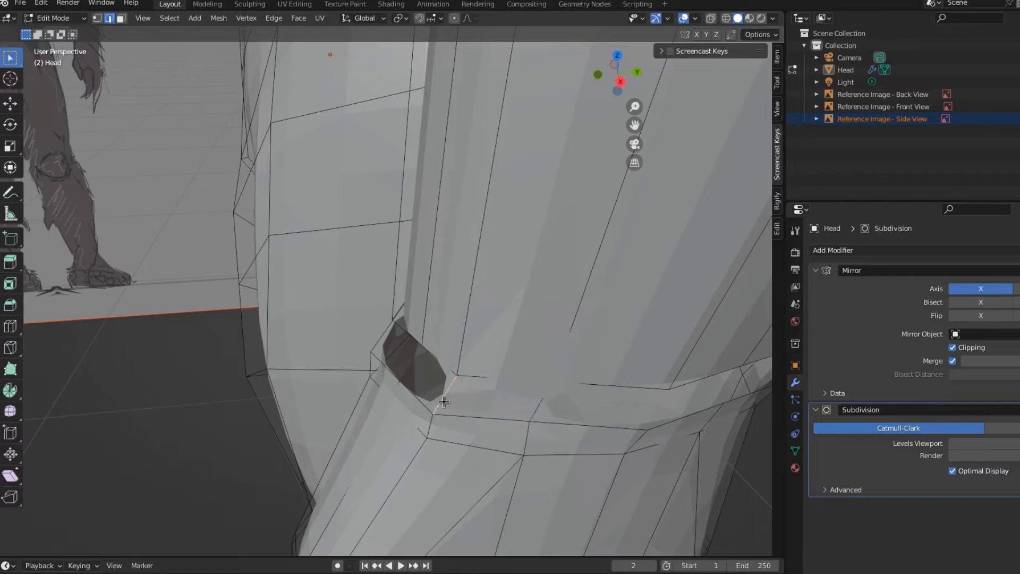
right_click(445, 405)
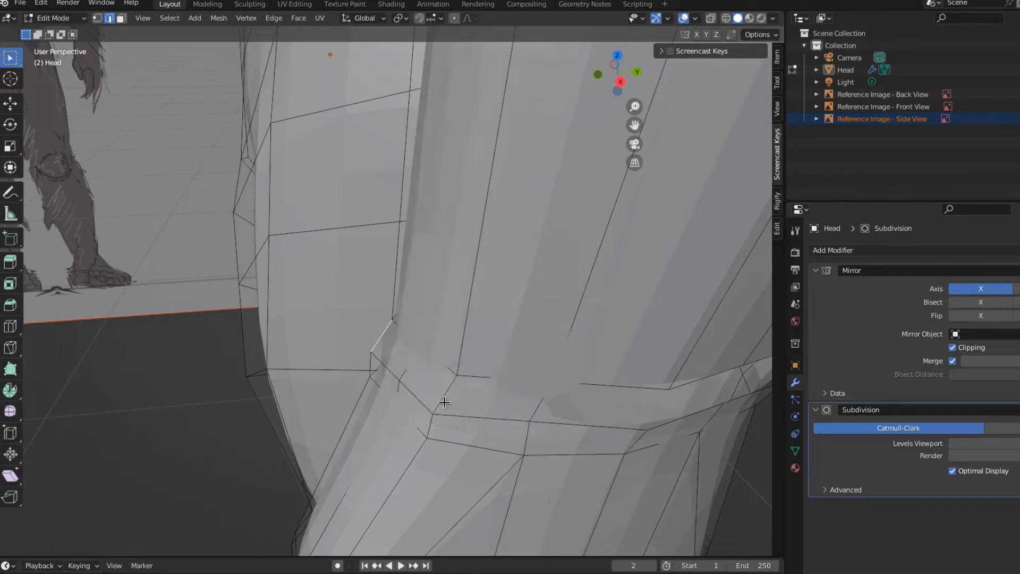
middle_click_drag(401, 428, 534, 439)
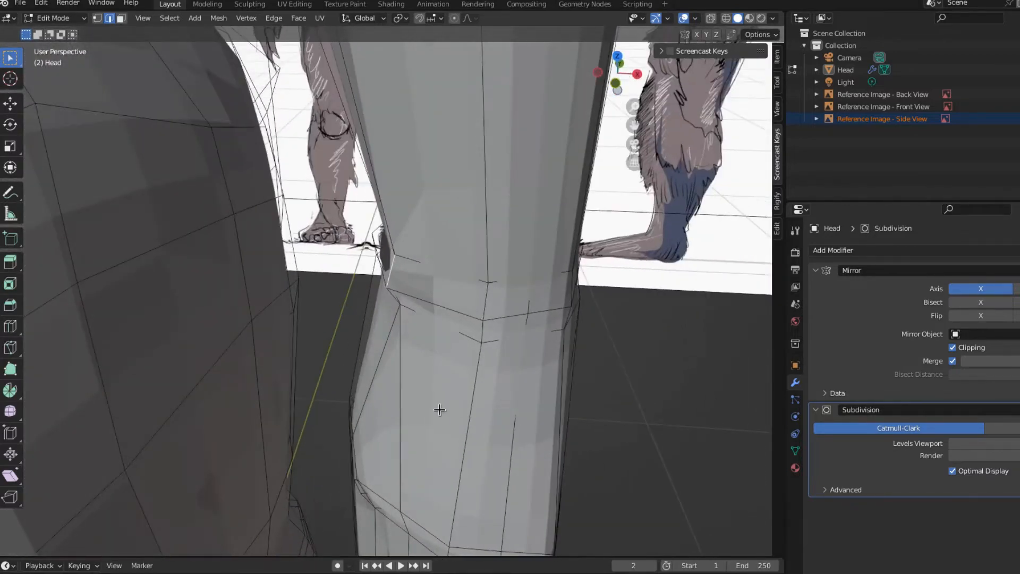
middle_click_drag(440, 409, 375, 445)
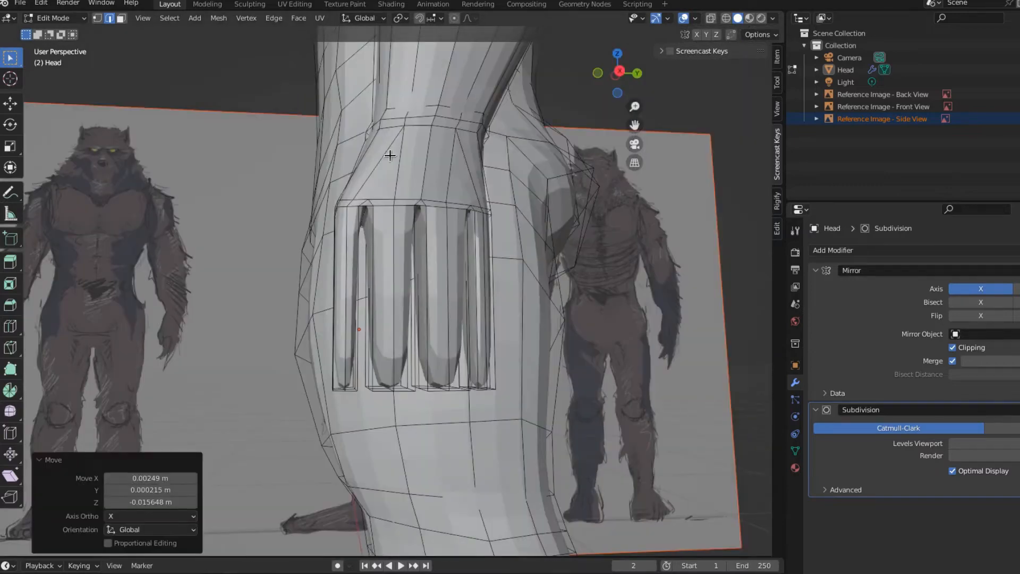
Move the hand's edge loop below the wrist down by about 0.03 m towards the knuckles
scroll(414, 176, "up", 2)
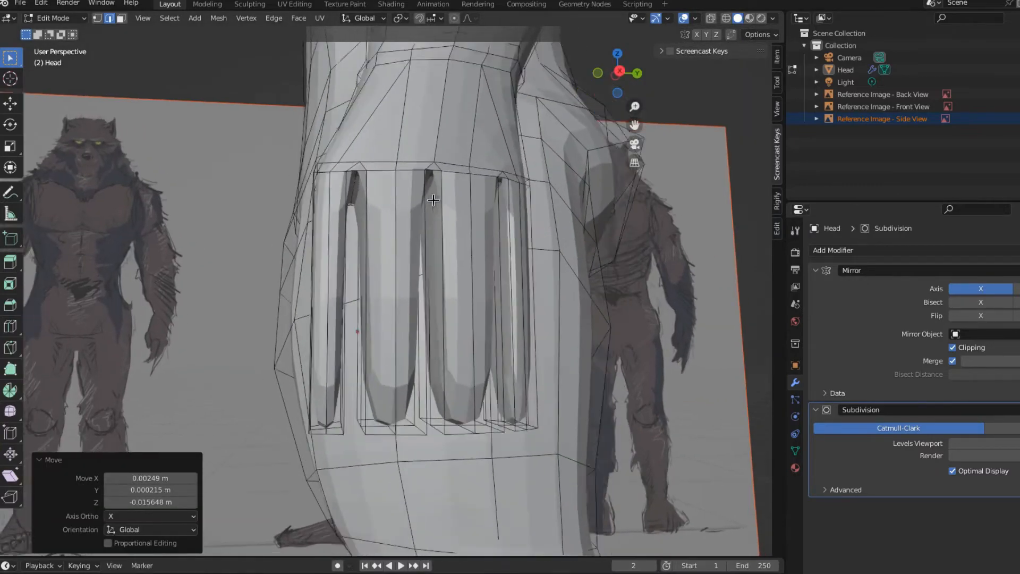
scroll(432, 200, "down", 3)
key("KP_3")
scroll(431, 242, "up", 4)
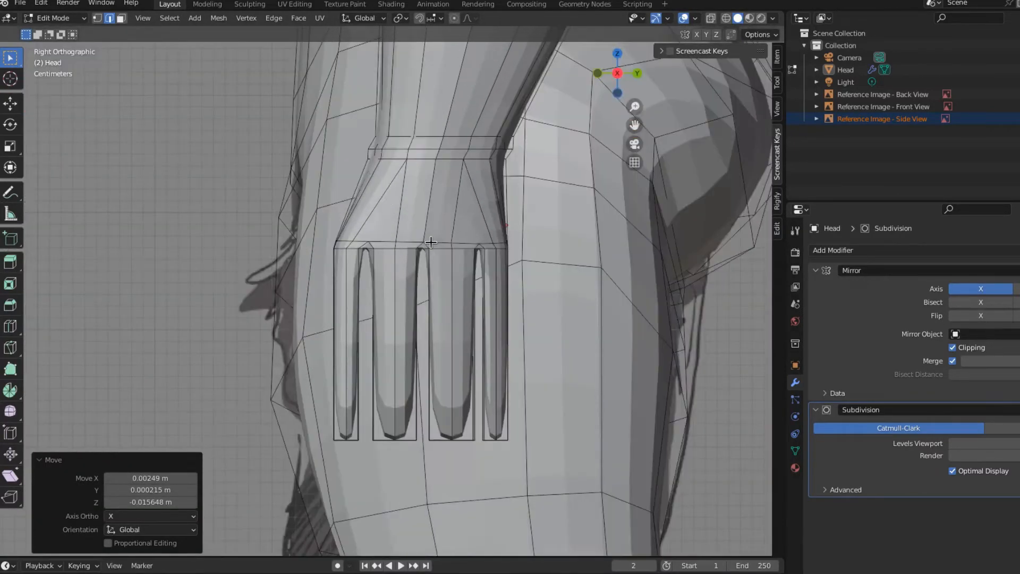
scroll(401, 316, "up", 4)
middle_click_drag(464, 306, 444, 463, "shift")
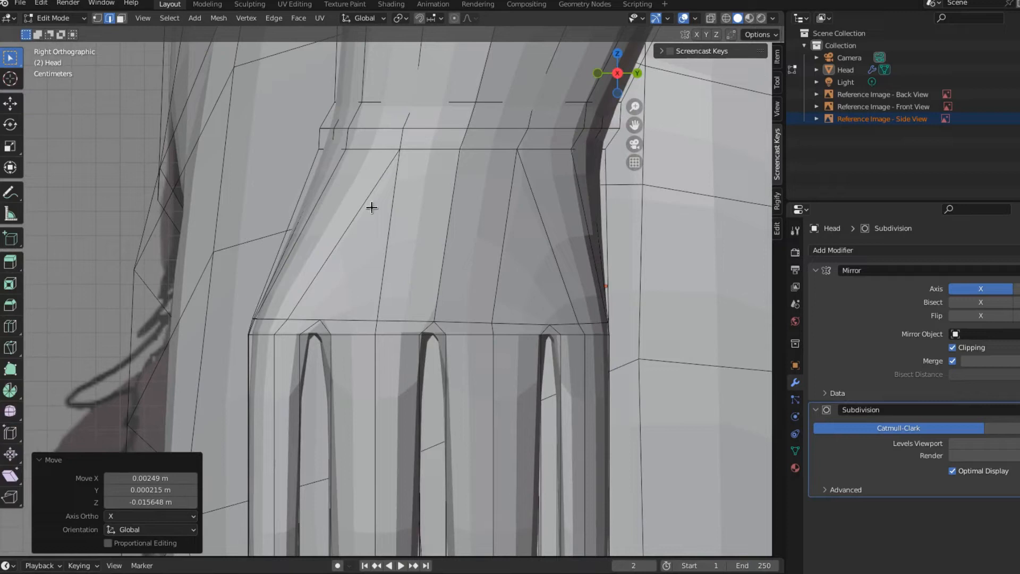
left_click(418, 147)
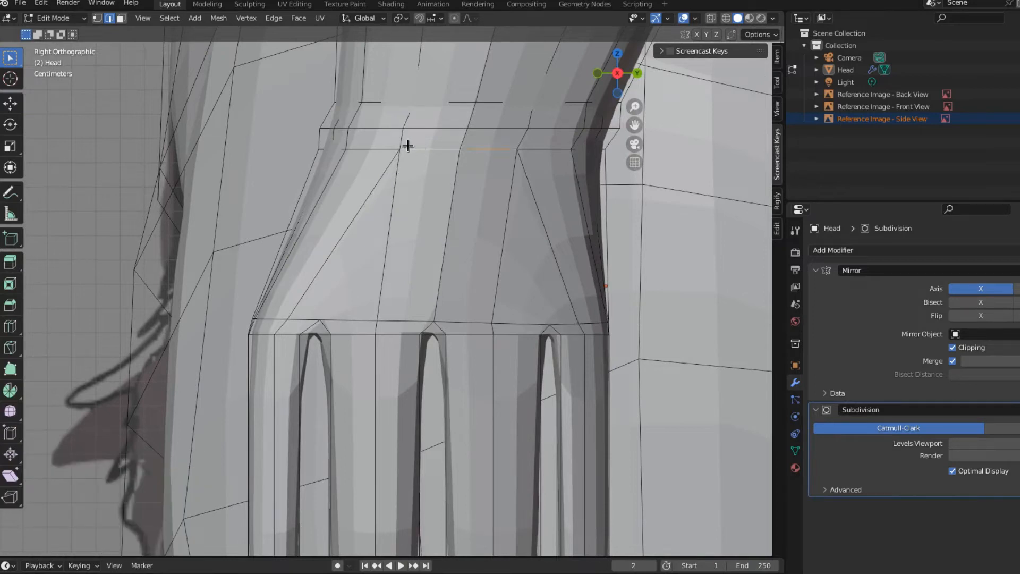
middle_click_drag(392, 146, 435, 291)
key("g")
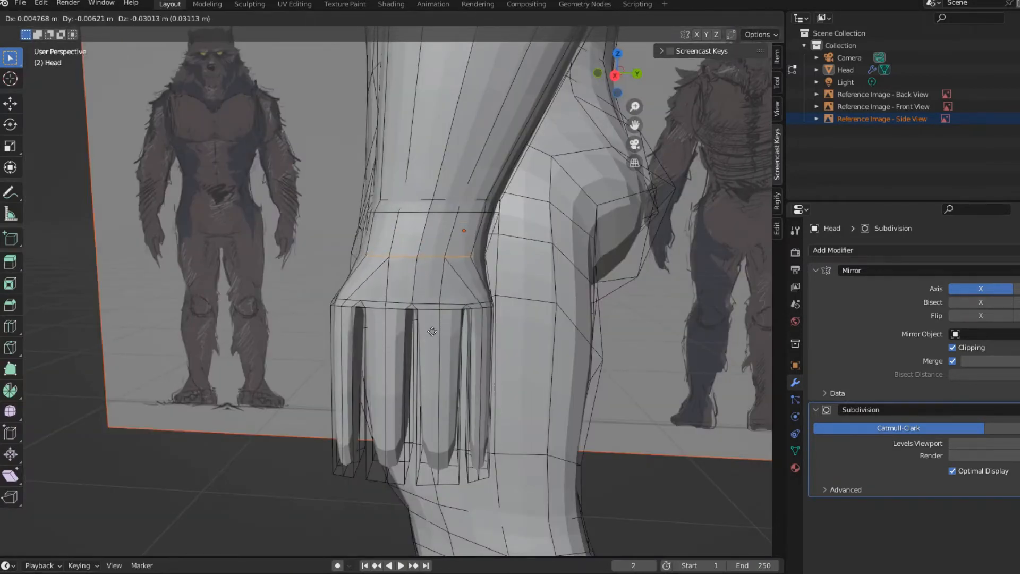
left_click(433, 351)
Add two evenly spaced loop cuts between the wrist and the knuckles and scale them up to about 1.08
middle_click_drag(351, 348, 473, 340)
scroll(405, 327, "up", 3)
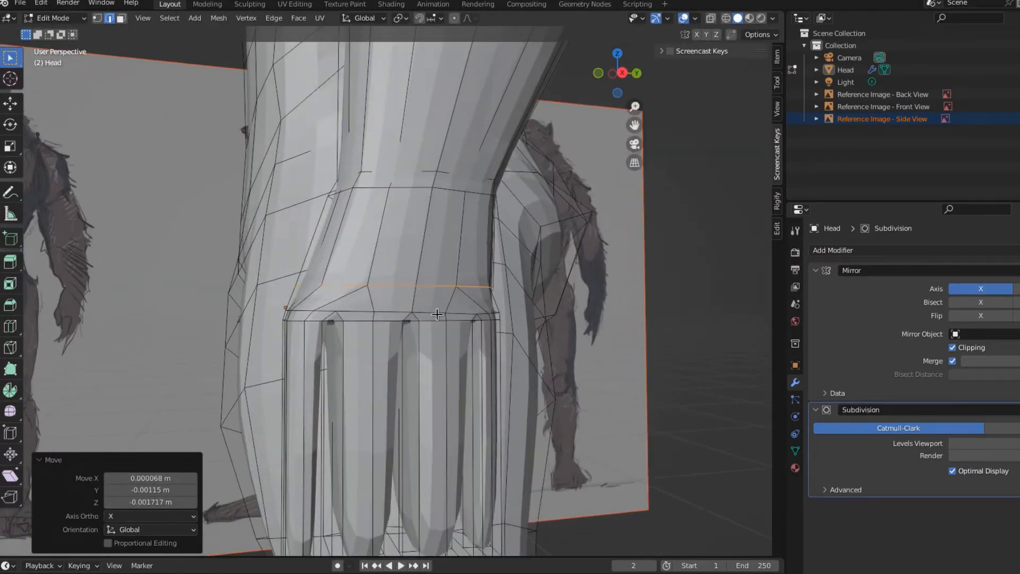
key("ctrl+r")
scroll(415, 233, "up", 1)
left_click(415, 233)
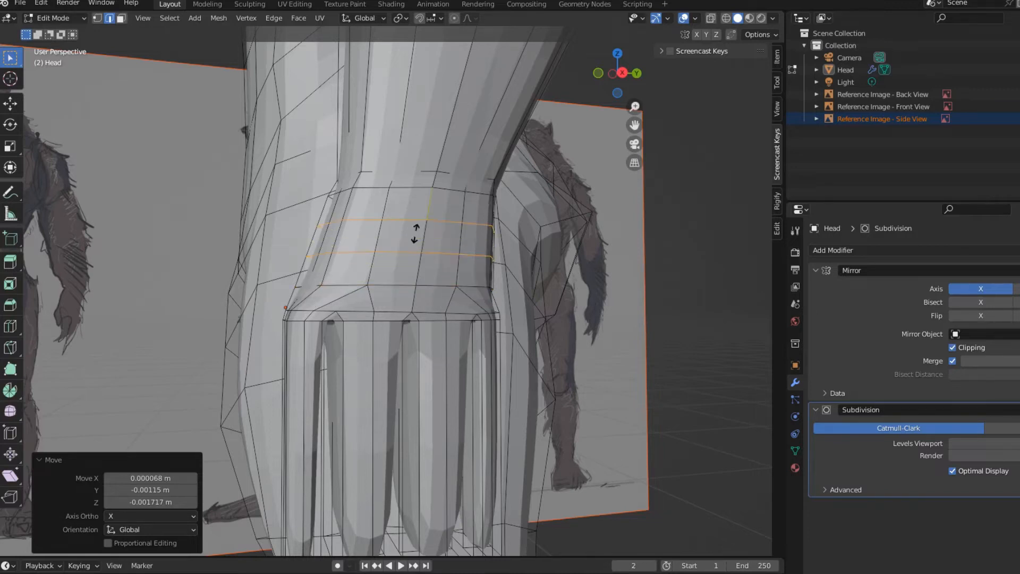
right_click(415, 232)
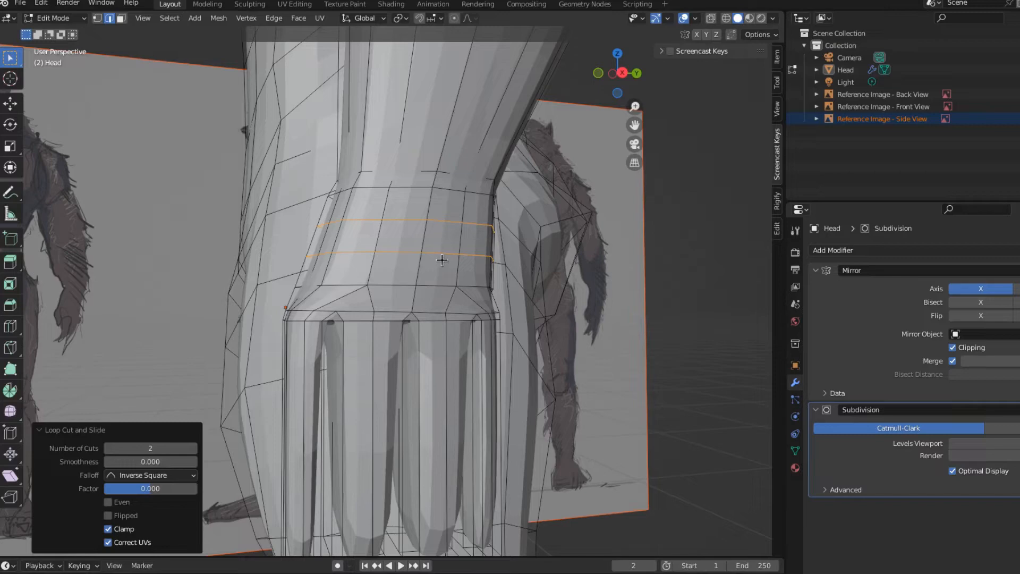
key("s")
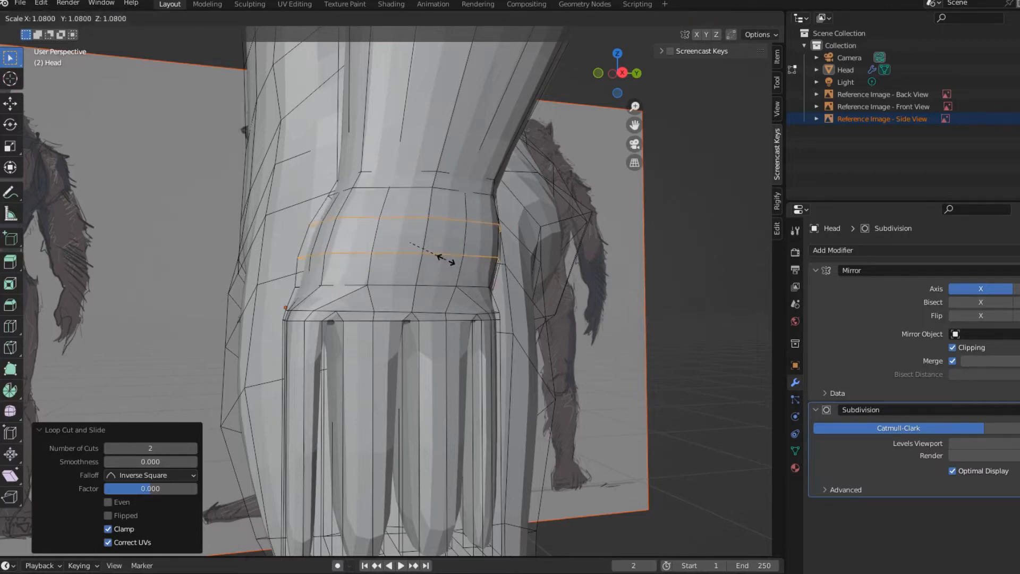
left_click(444, 257)
Inset the six faces on the inner side of the palm below the wrist and smooth the inset faces by about 0.414
middle_click_drag(480, 323, 556, 337)
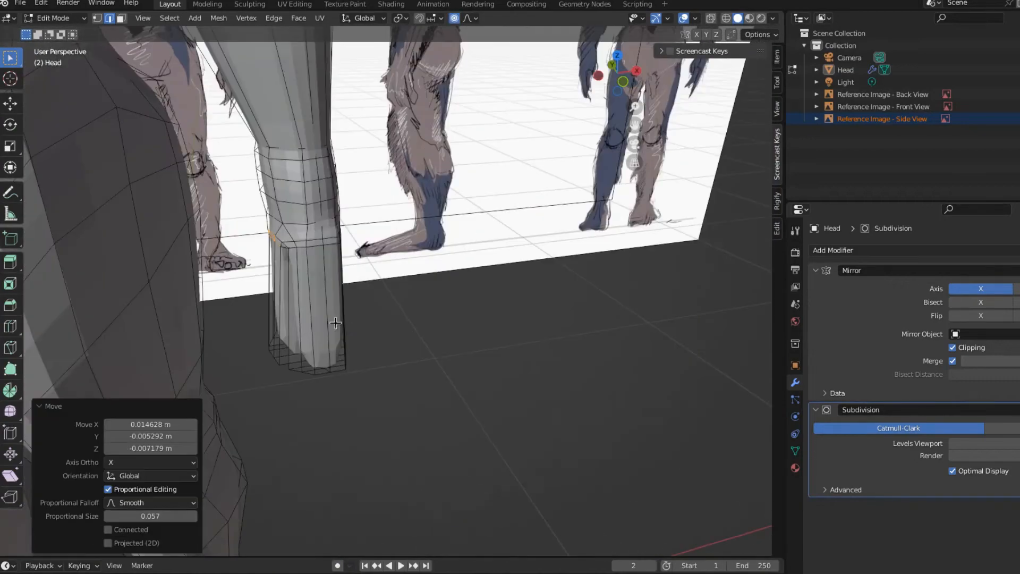
middle_click_drag(335, 323, 246, 217)
left_click(251, 131)
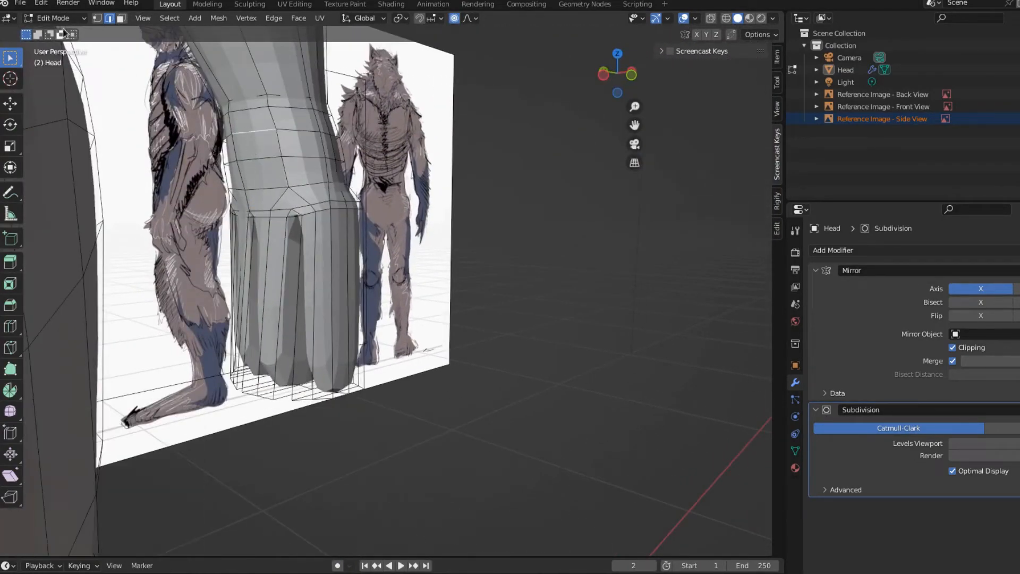
key("3")
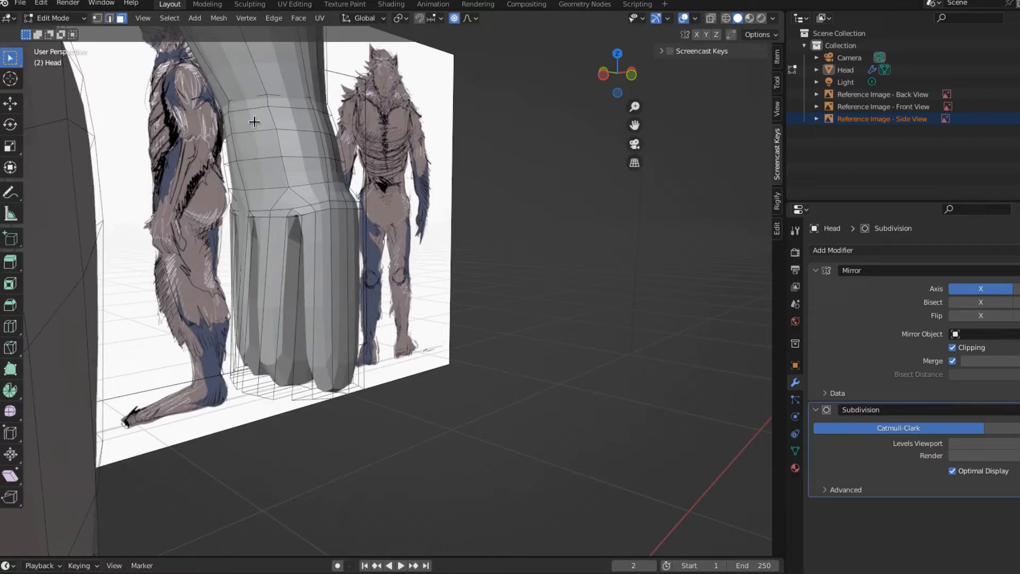
left_click(254, 122)
left_click(267, 144, "shift")
left_click(291, 145, "shift")
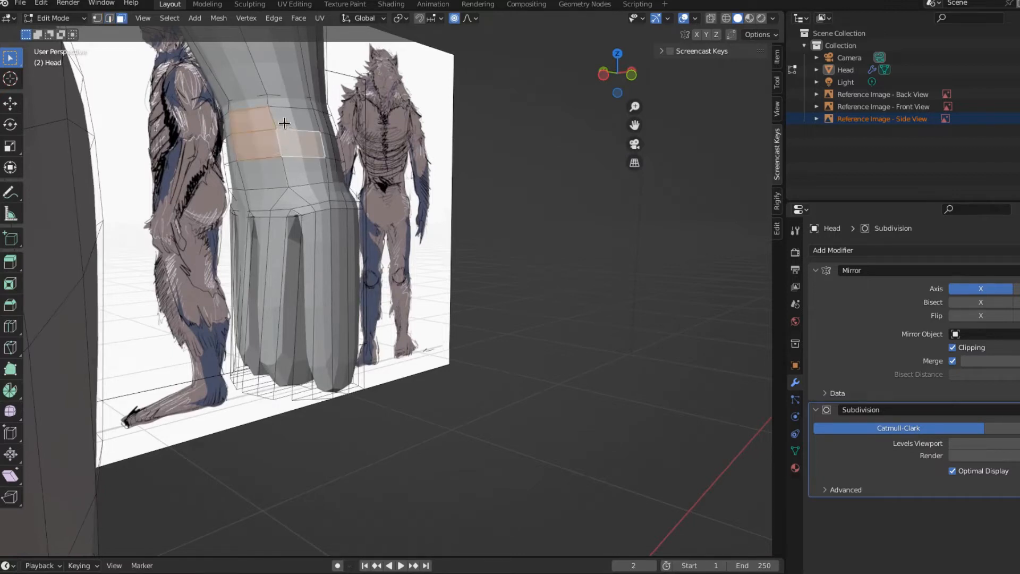
left_click(291, 121, "shift")
left_click(293, 167, "shift")
left_click(273, 174, "shift")
middle_click_drag(348, 254, 336, 280)
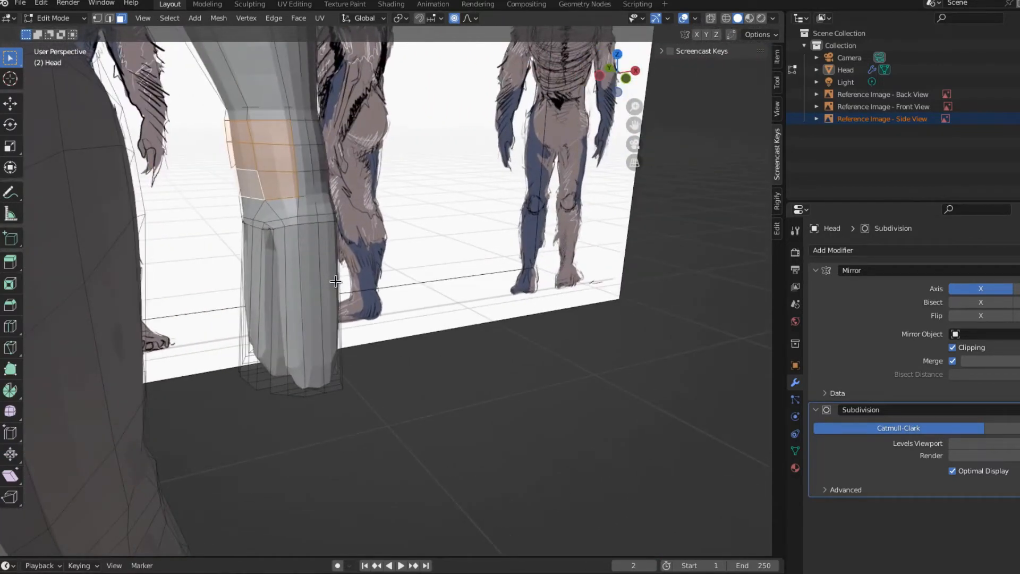
key("i")
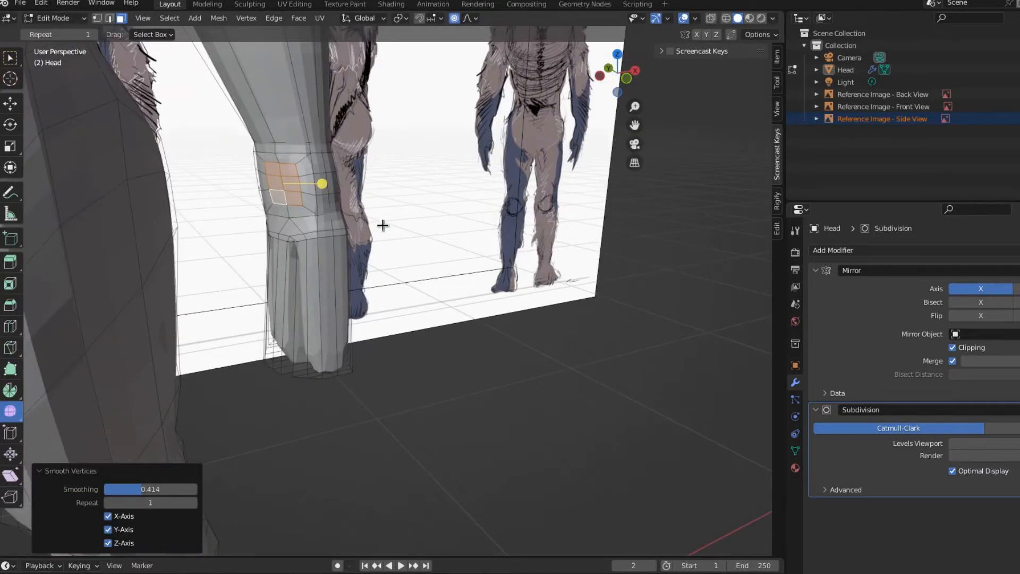
Turn off proportional editing and pull the inset faces outward from the inner side of the palm
key("g")
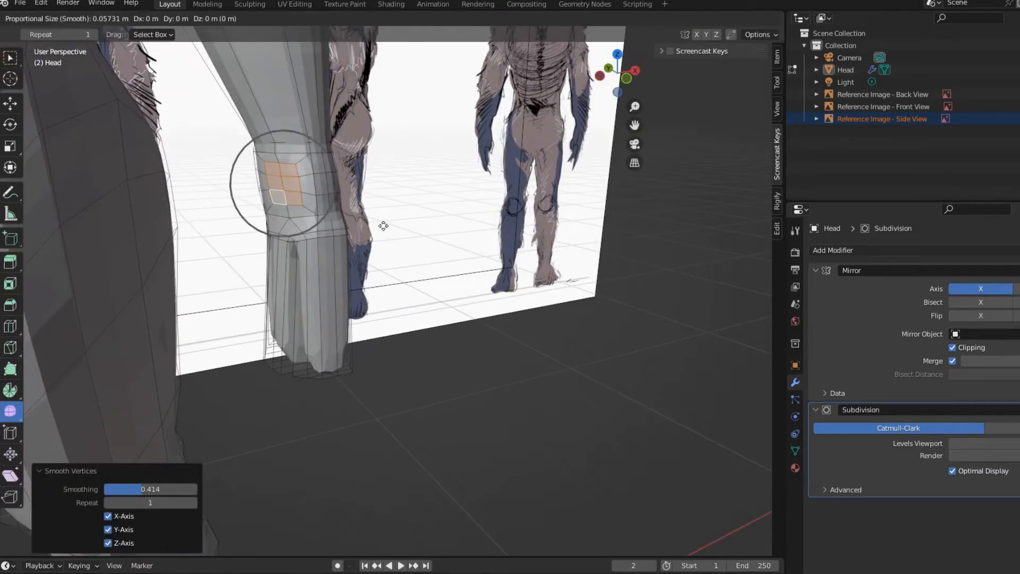
right_click(378, 227)
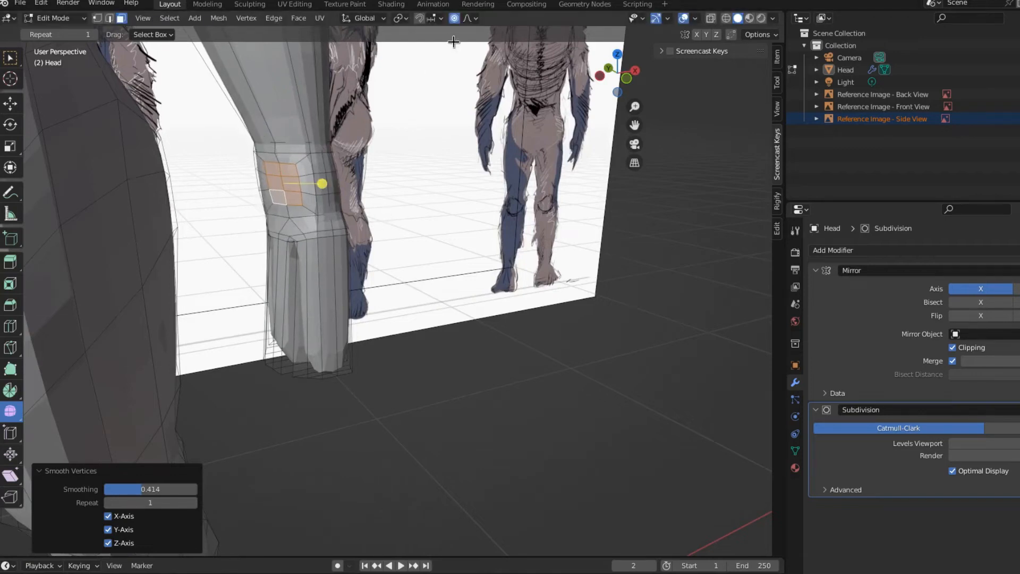
left_click(455, 19)
key("g")
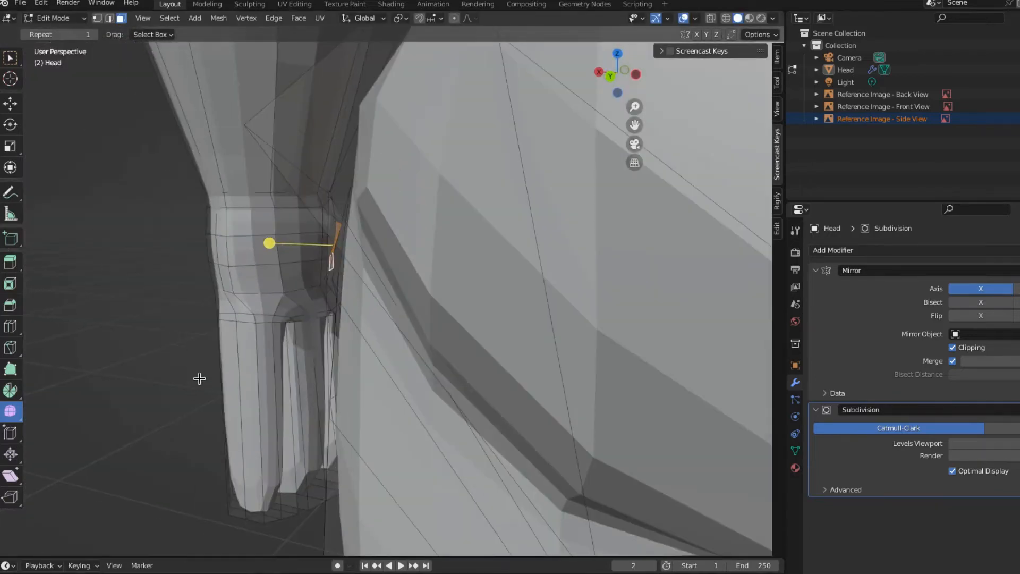
In front wireframe view, select the whole hand from the wrist to the fingertips and separate it into its own object
key("KP_1")
left_click(726, 19)
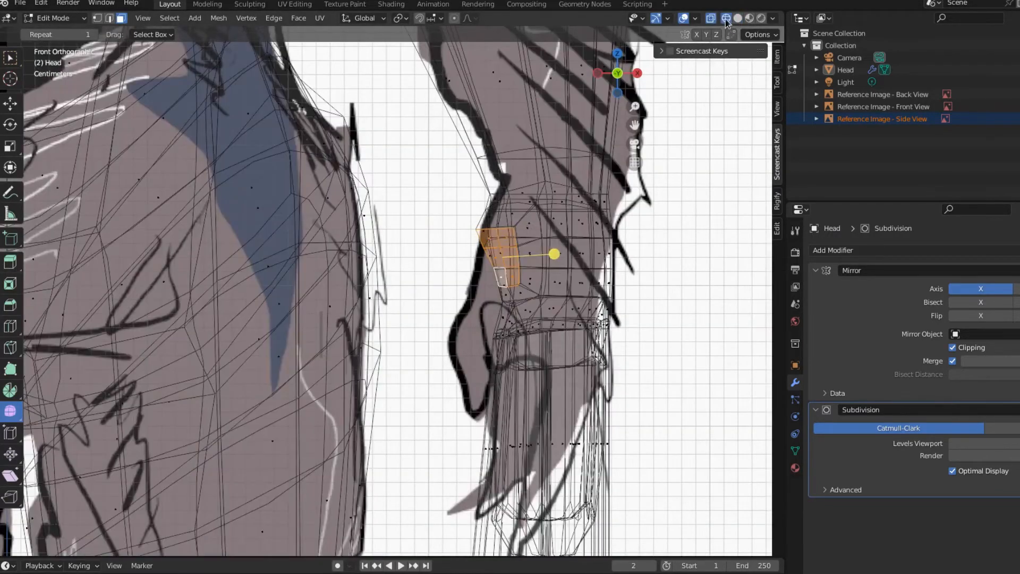
scroll(563, 319, "down", 3)
left_click_drag(416, 217, 595, 547)
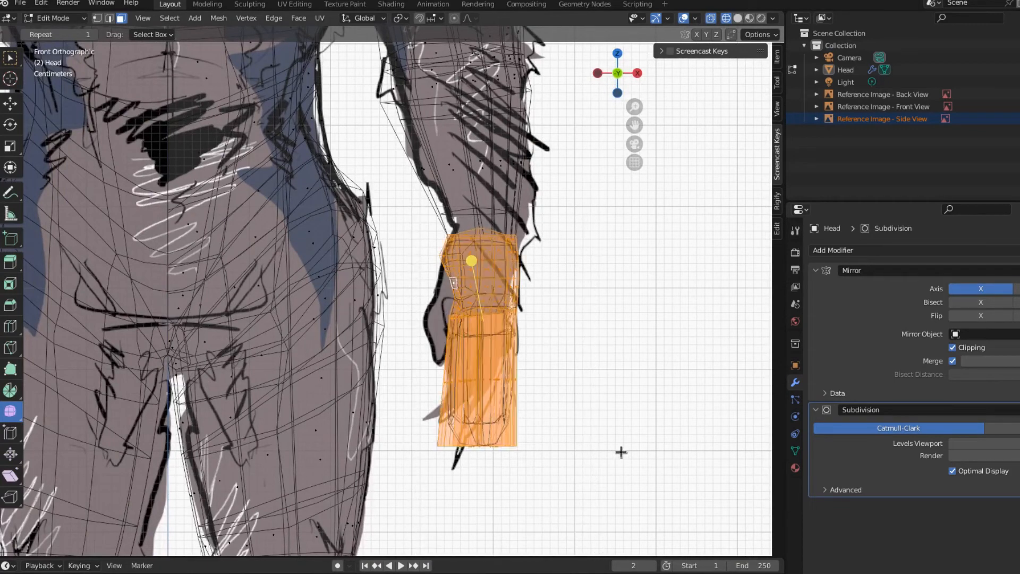
key("p")
left_click(552, 346)
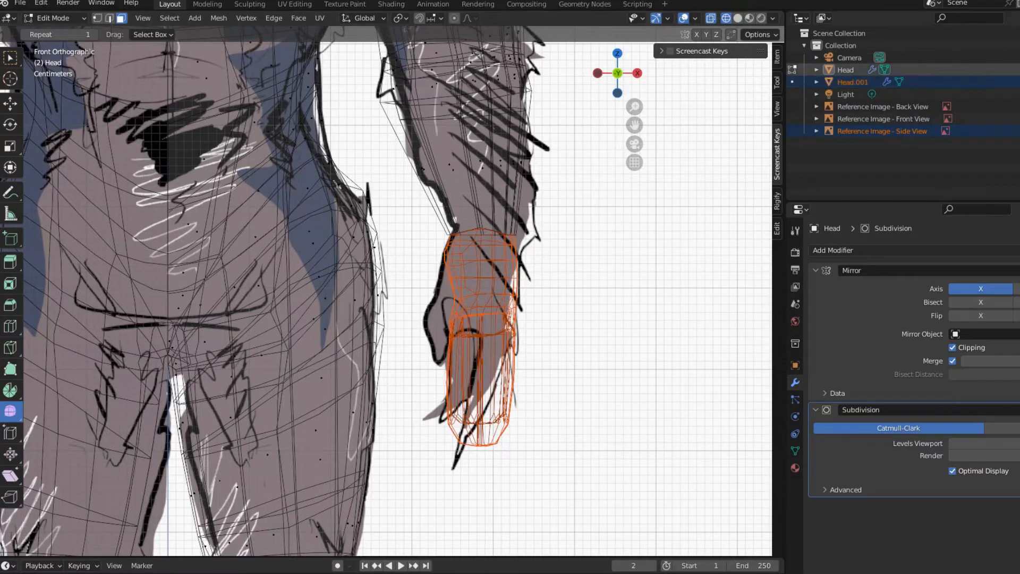
Hide the body mesh and open the separated hand Head.001 for mesh editing in solid shading
key("Tab")
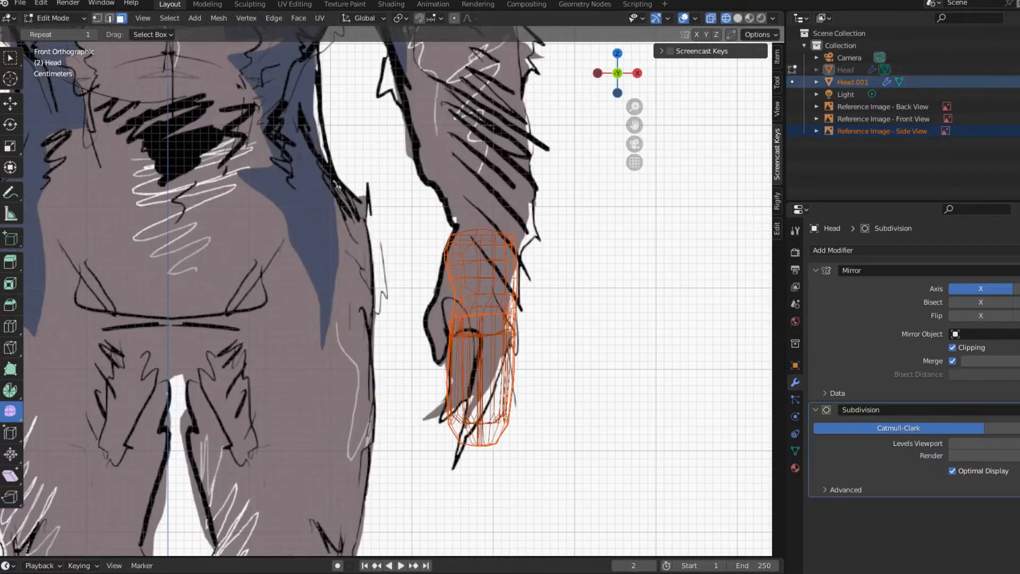
left_click(56, 18)
scroll(478, 346, "down", 5)
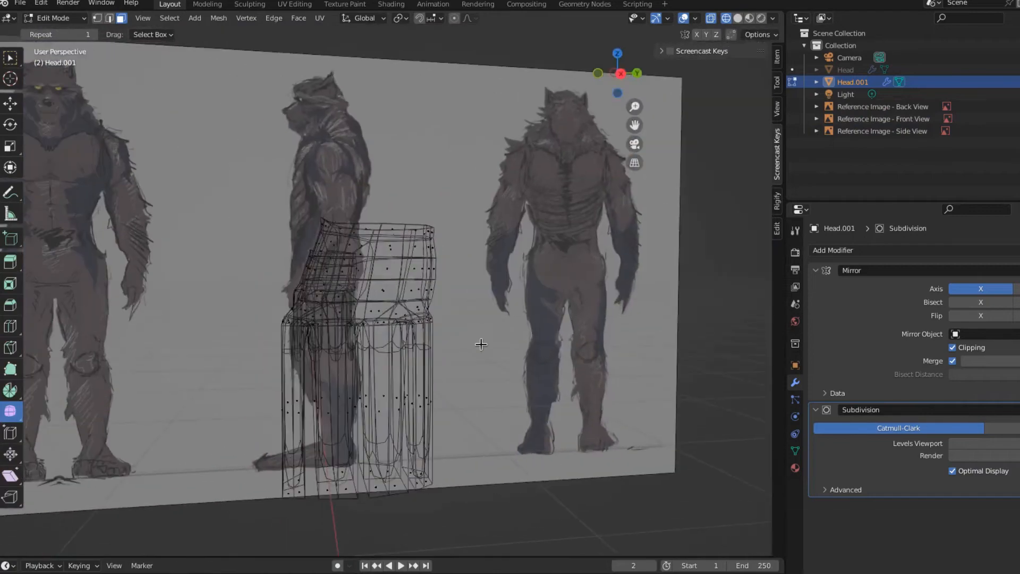
middle_click_drag(478, 346, 493, 307)
scroll(346, 336, "down", 2)
mouse_move(346, 335)
middle_mouse_down()
mouse_move(398, 340)
mouse_move(448, 373)
middle_mouse_up()
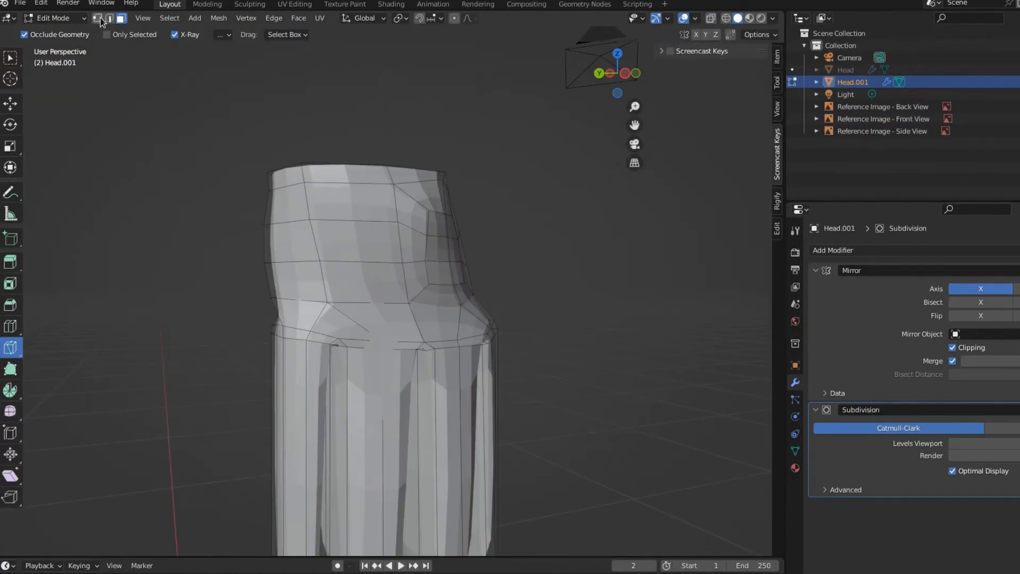
Knife a cut across the back of the hand from the knuckle loop up to the wrist rim and back down to the knuckles
left_click(99, 19)
left_click(303, 300)
left_click(295, 262)
left_click(292, 221)
left_click(289, 186)
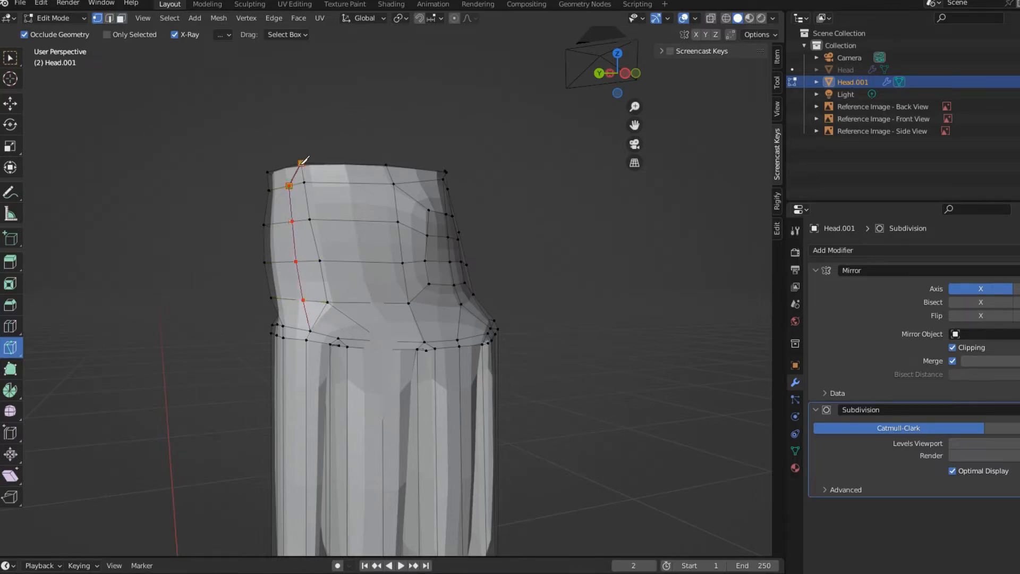
left_click(301, 162)
left_click(326, 182)
left_click(339, 260)
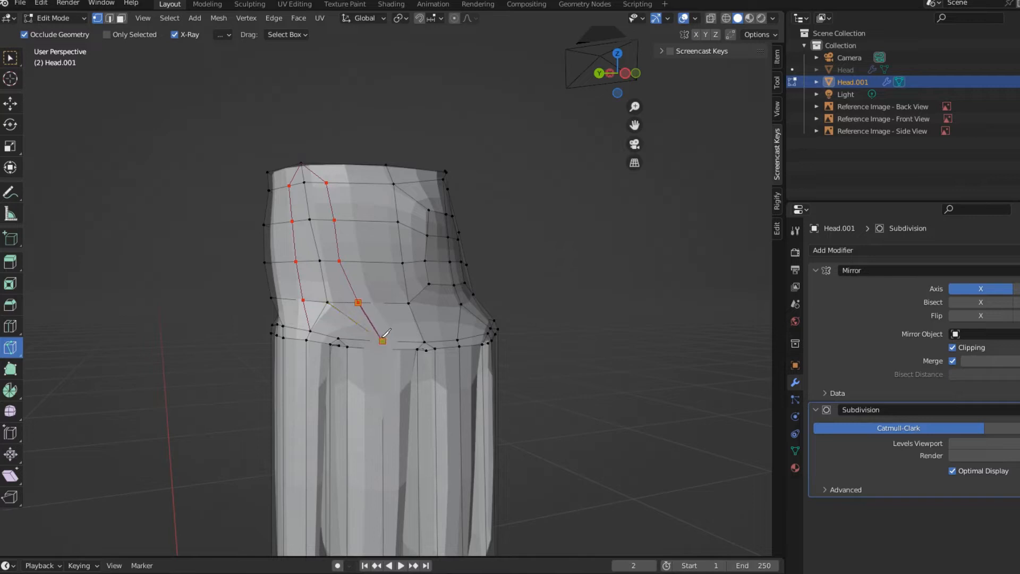
left_click(383, 341)
key("Return")
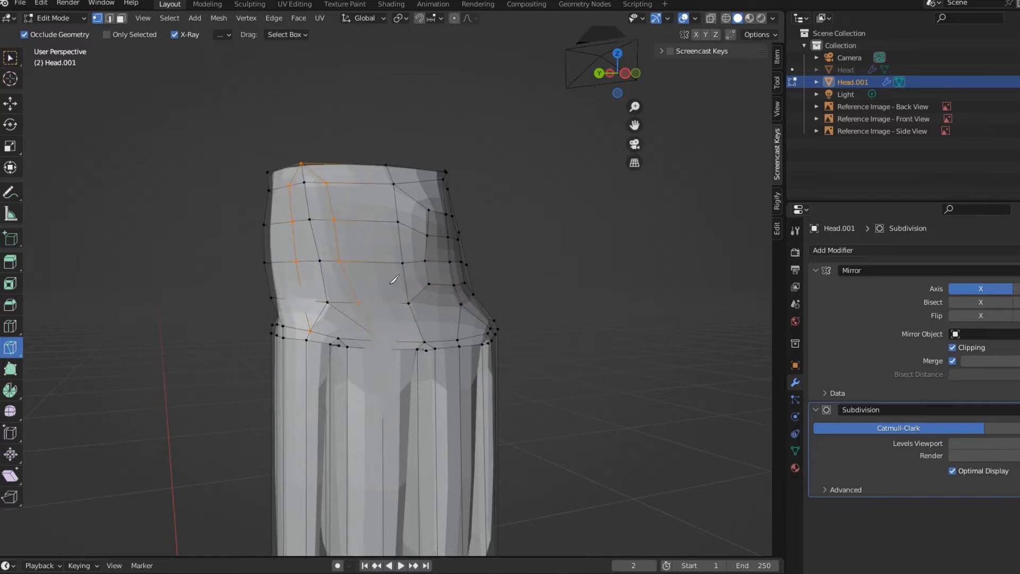
Knife one more edge from the knuckle loop up to the existing vertex between the two new cuts
left_click(338, 332)
left_click(327, 302)
key("Return")
Dissolve the surplus diagonal edges near the knuckles and the short edge below the wrist rim between the new cuts
left_click(110, 18)
left_click(10, 57)
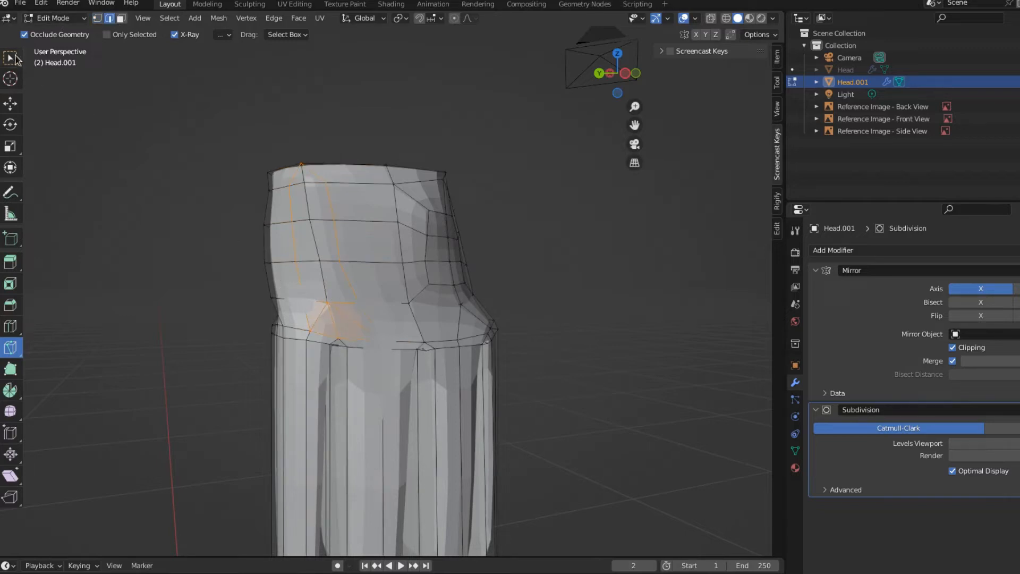
left_click(355, 318)
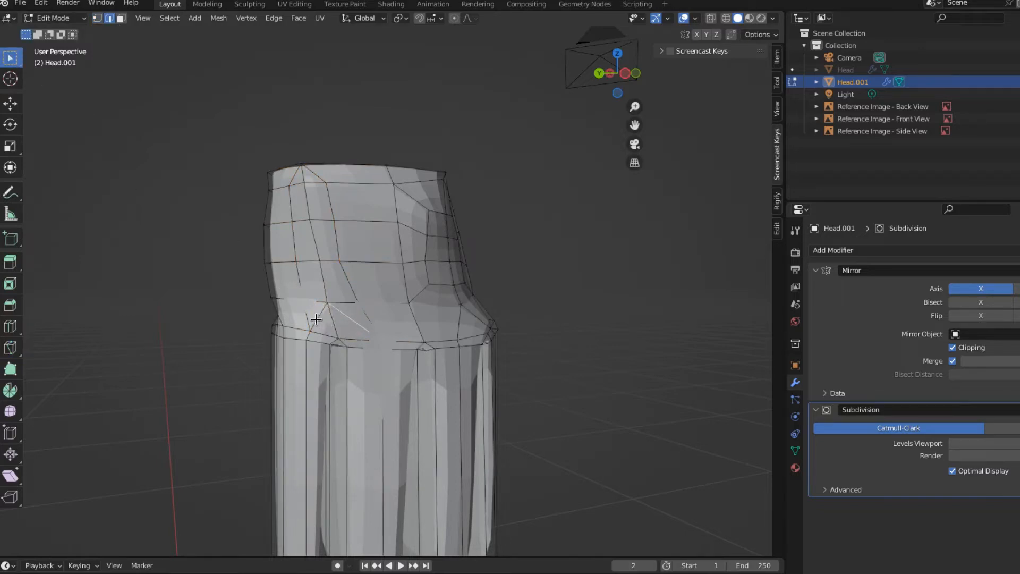
left_click(303, 175, "shift")
key("x")
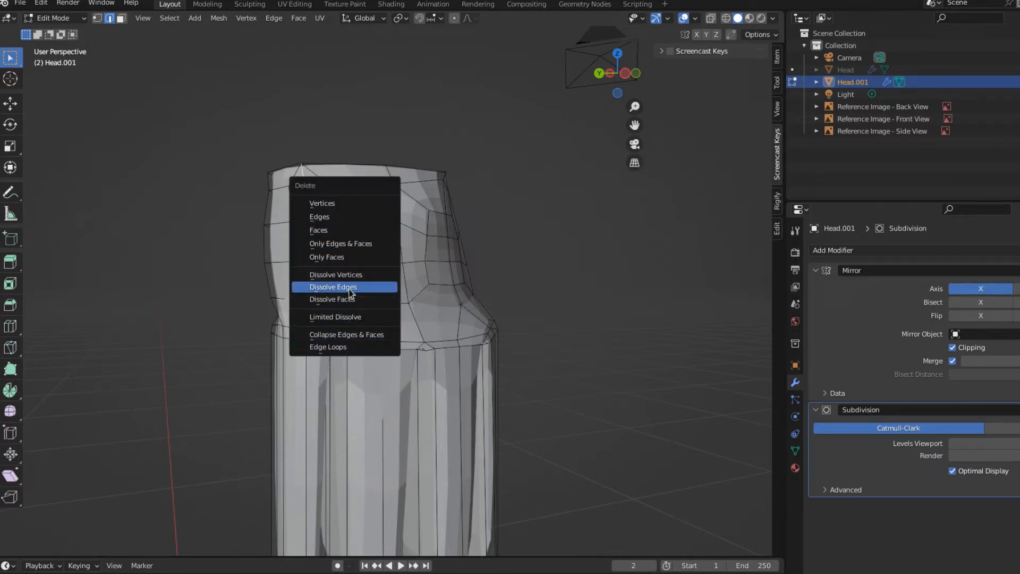
left_click(351, 288)
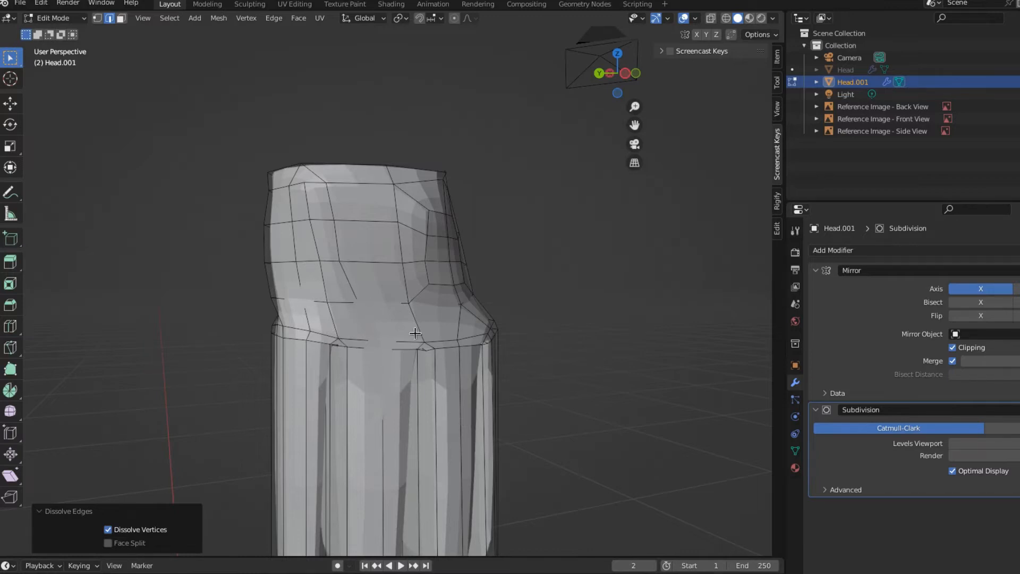
Select the end faces of all four fingertips and round them with the LoopTools Circle command
key("3")
middle_click_drag(320, 175, 386, 307)
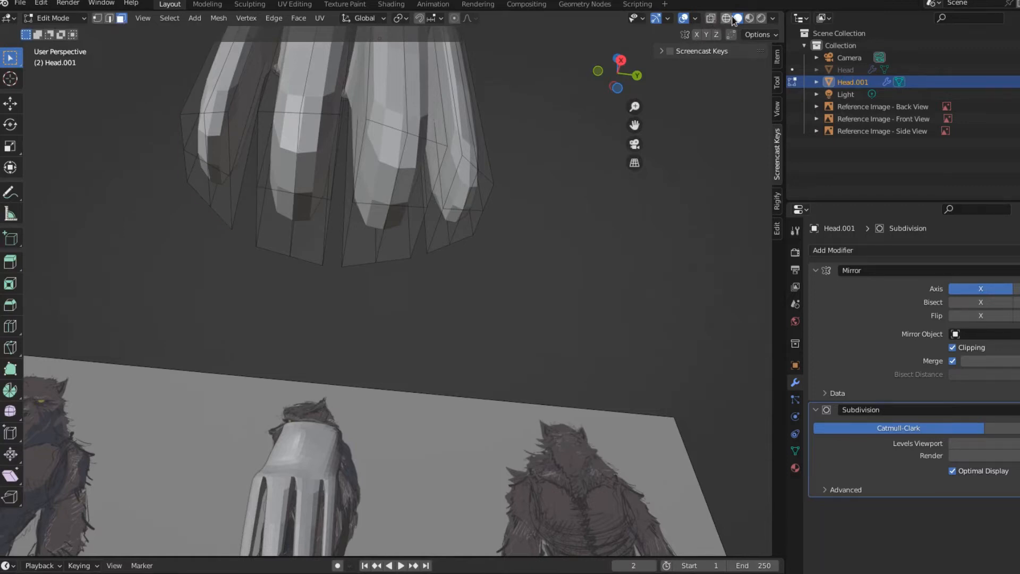
left_click(208, 167)
left_click(297, 194, "shift")
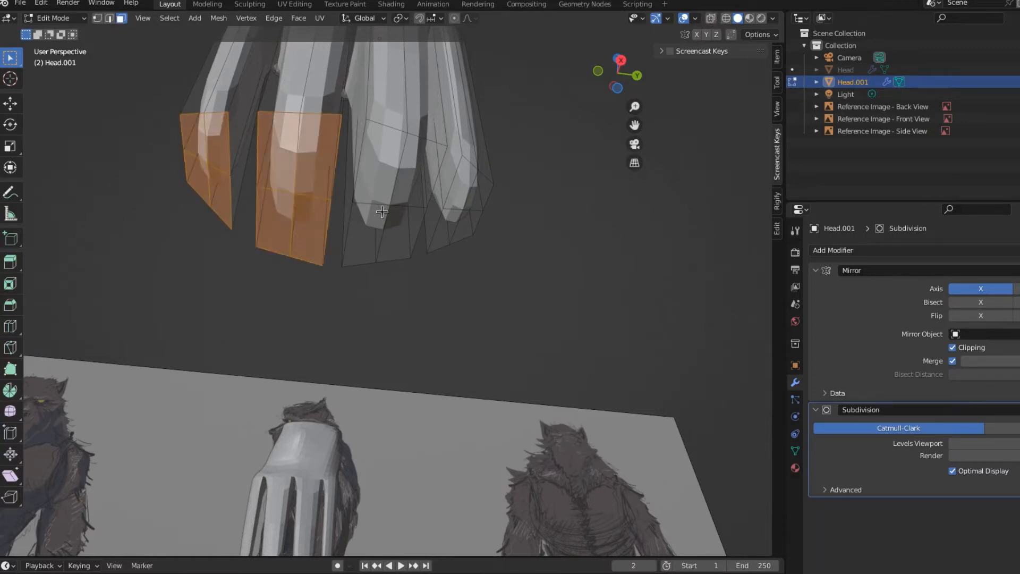
left_click(395, 218, "shift")
left_click_drag(480, 231, 480, 231, "shift")
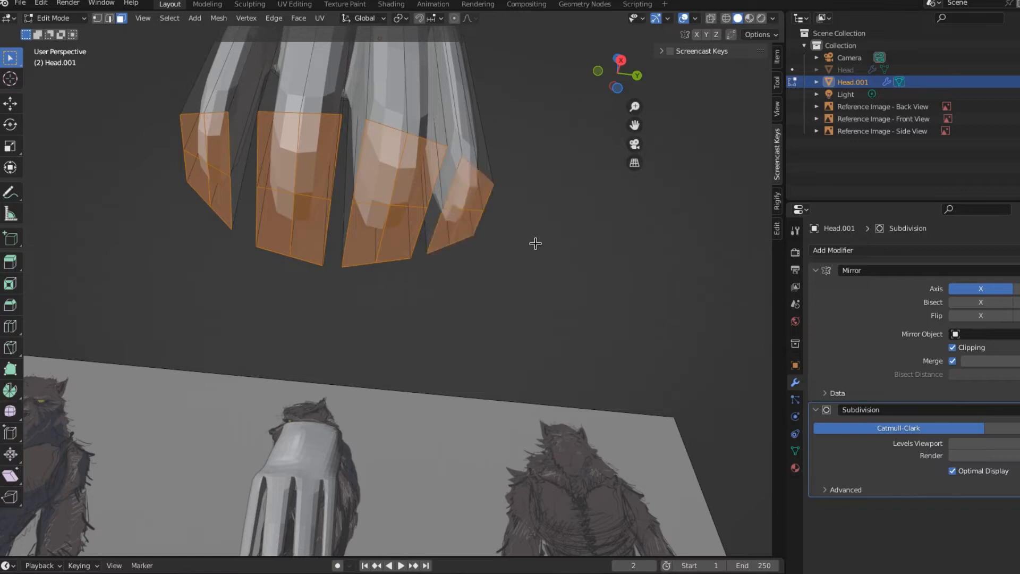
right_click(535, 244)
mouse_move(534, 245)
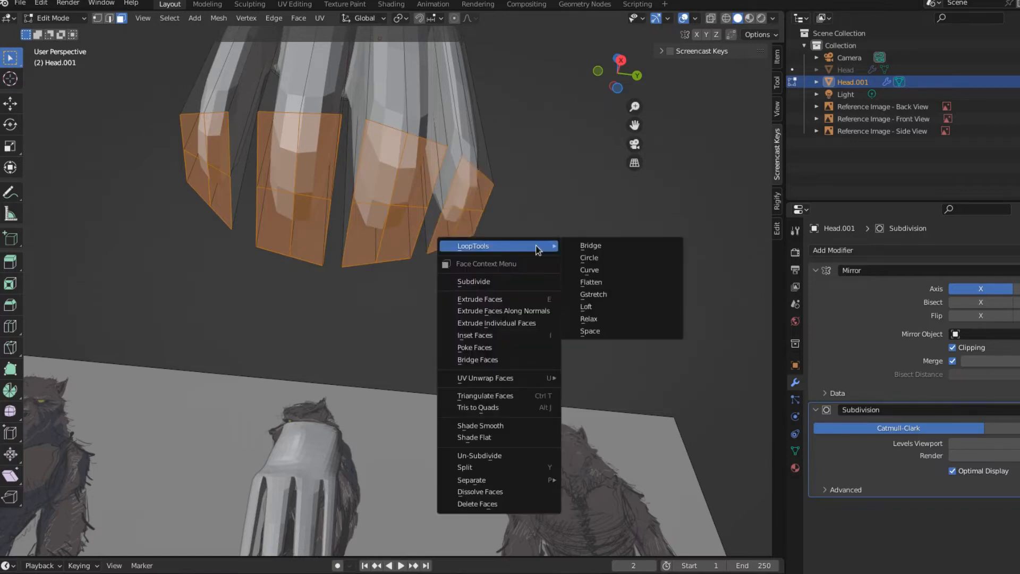
left_click(616, 258)
Select the end faces of the frontmost fingertip and scale them down to about 0.386
scroll(472, 362, "down", 3)
middle_click_drag(394, 312, 399, 288)
left_click(287, 209)
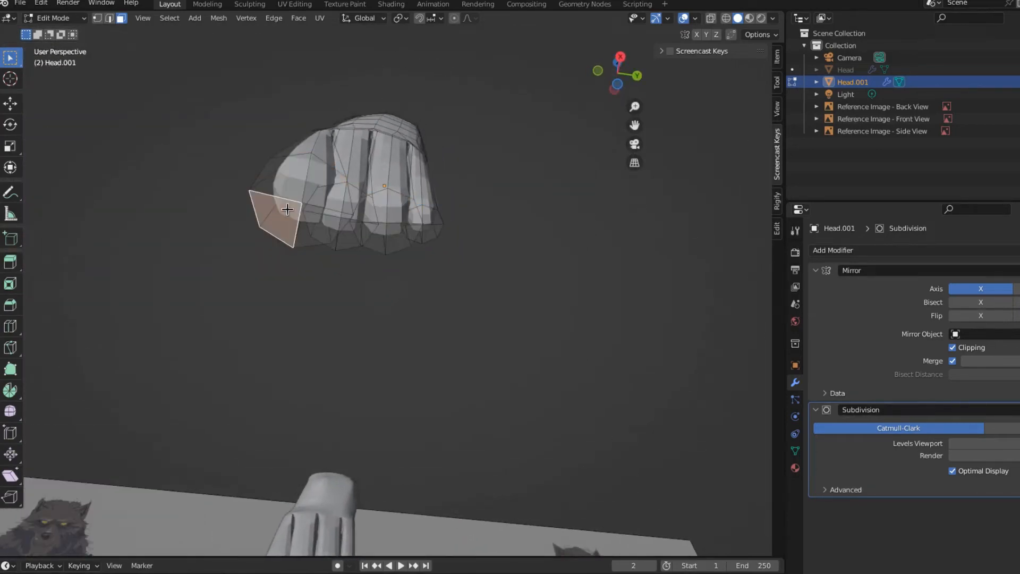
left_click_drag(298, 211, 299, 209, "shift")
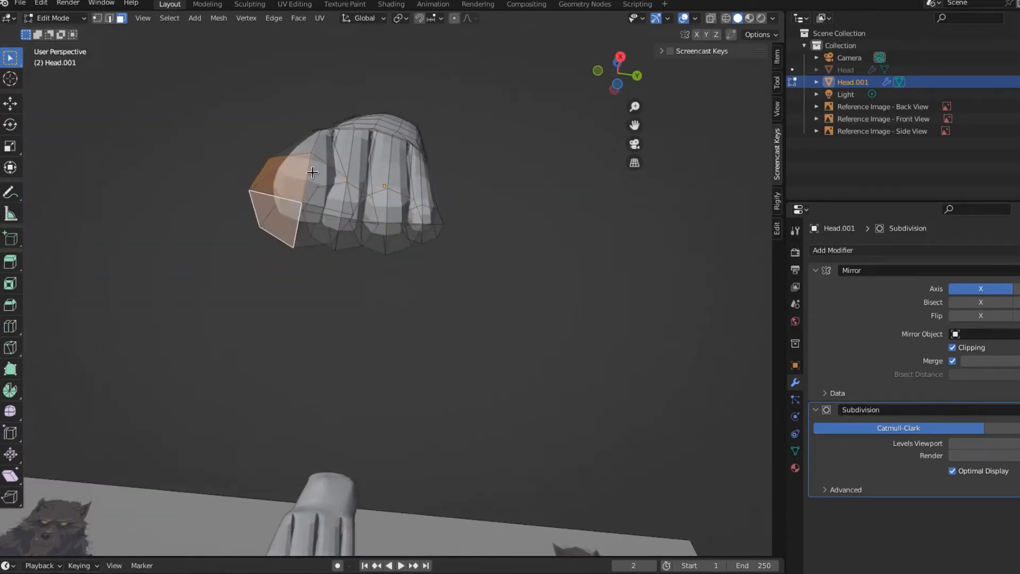
left_click(313, 173, "shift")
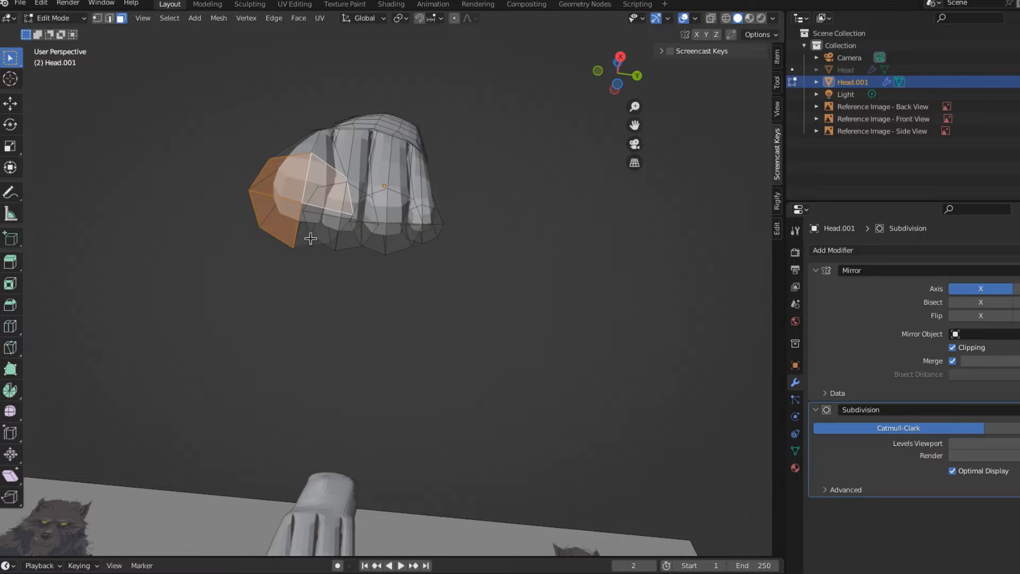
middle_click_drag(359, 273, 385, 328)
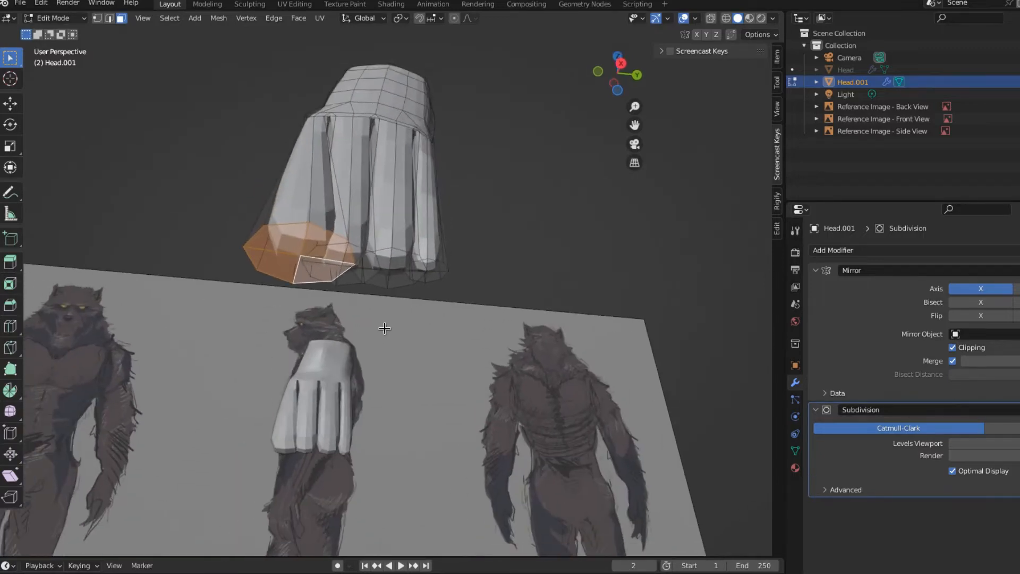
key("s")
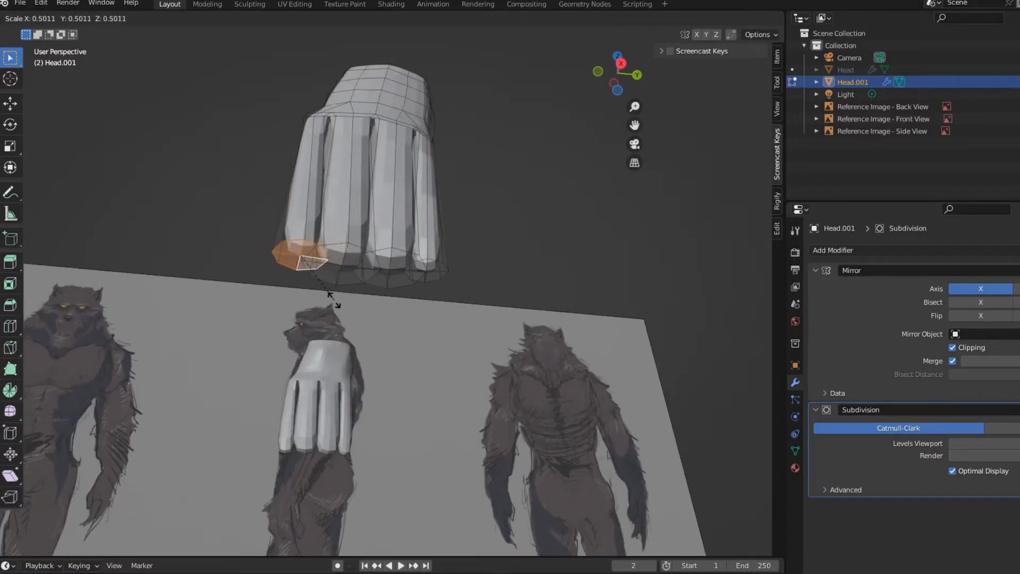
left_click(321, 294)
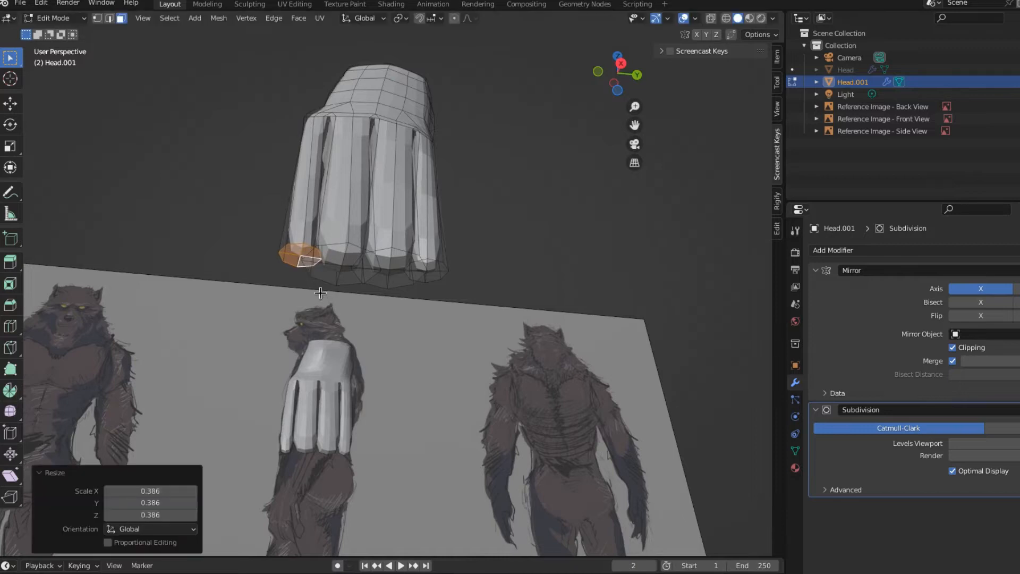
In right side view, move the frontmost fingertip about 0.015 m away from the other fingers and 0.009 m up
key("KP_3")
scroll(337, 312, "up", 2)
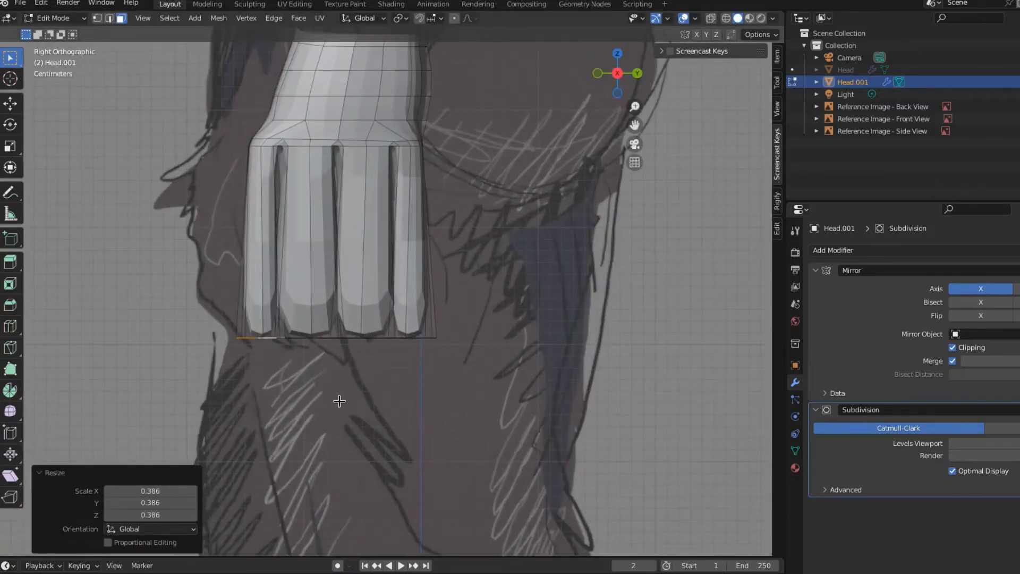
key("g")
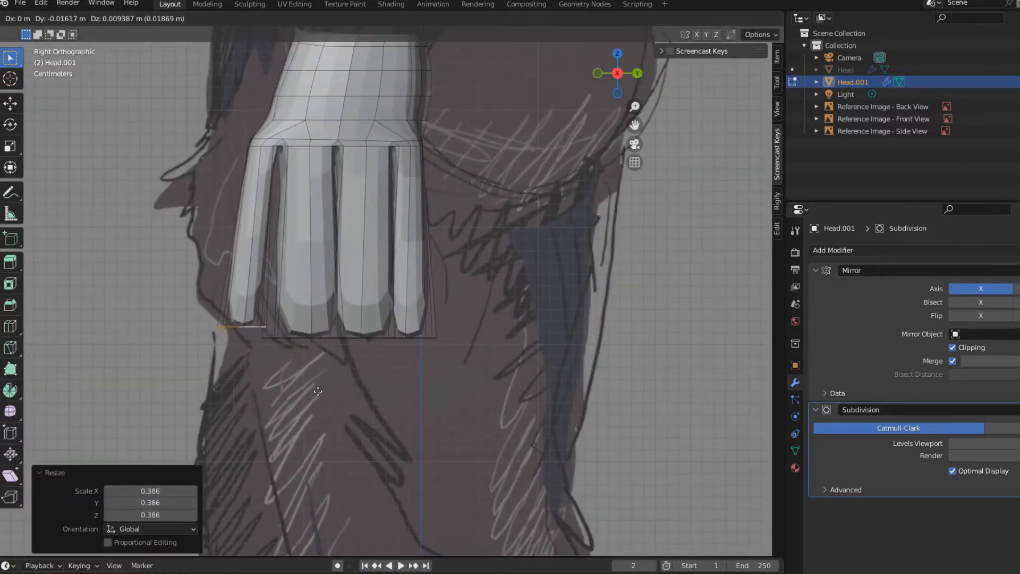
left_click(320, 392)
scroll(340, 399, "down", 5)
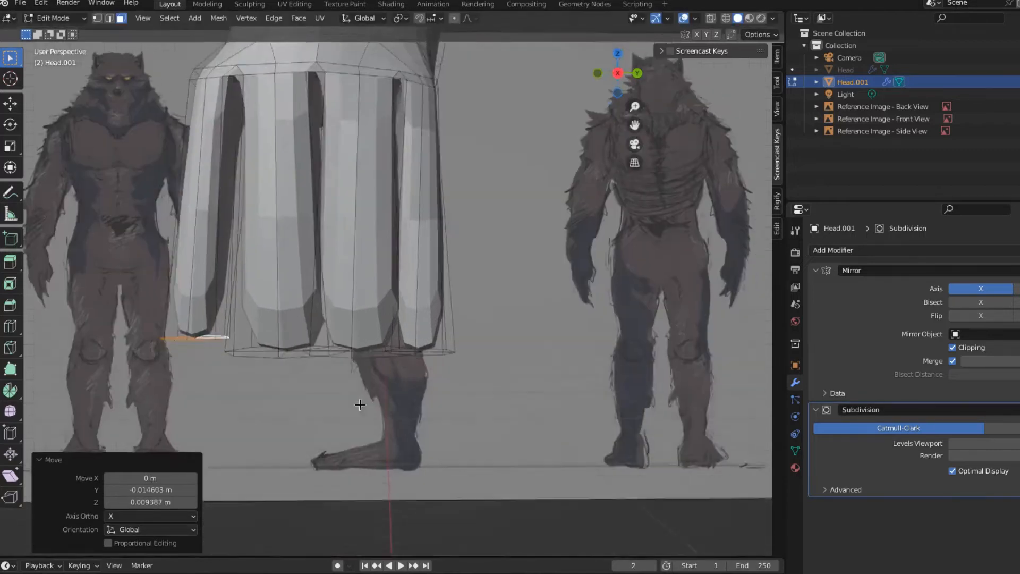
Select the end faces of the second fingertip from the front, scale them down, and move them about 0.017 m forward and 0.003 m down
middle_click_drag(360, 406, 338, 338)
left_click(285, 246)
left_click(309, 261)
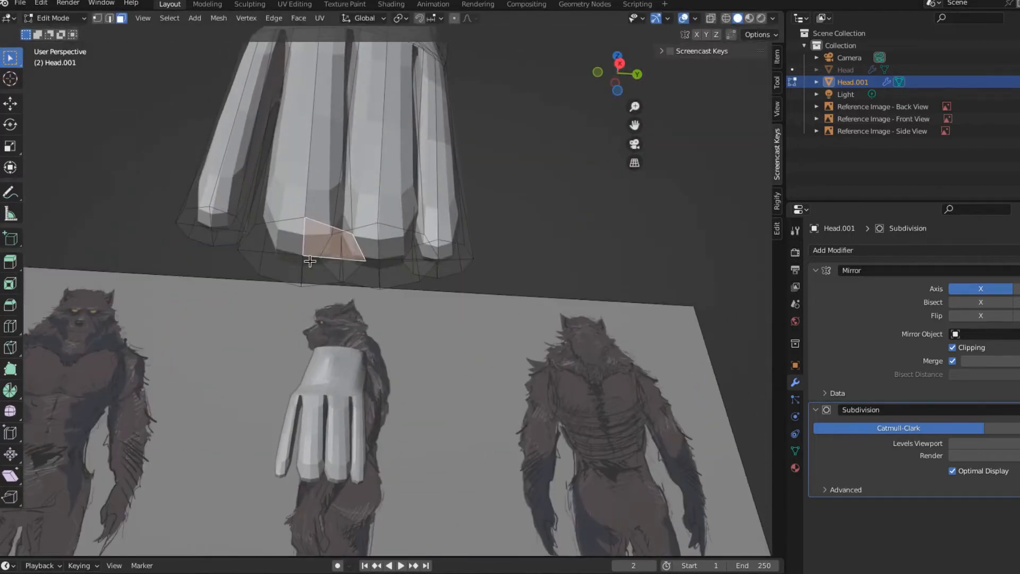
left_click(311, 266, "shift")
left_click(283, 269, "shift")
left_click(293, 260, "shift")
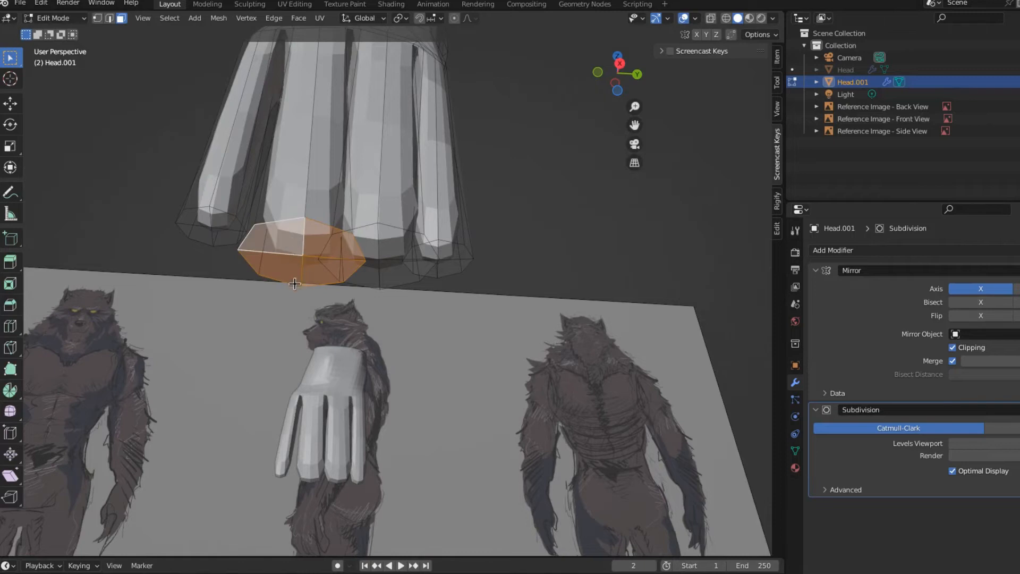
middle_click_drag(295, 282, 331, 375)
key("KP_3")
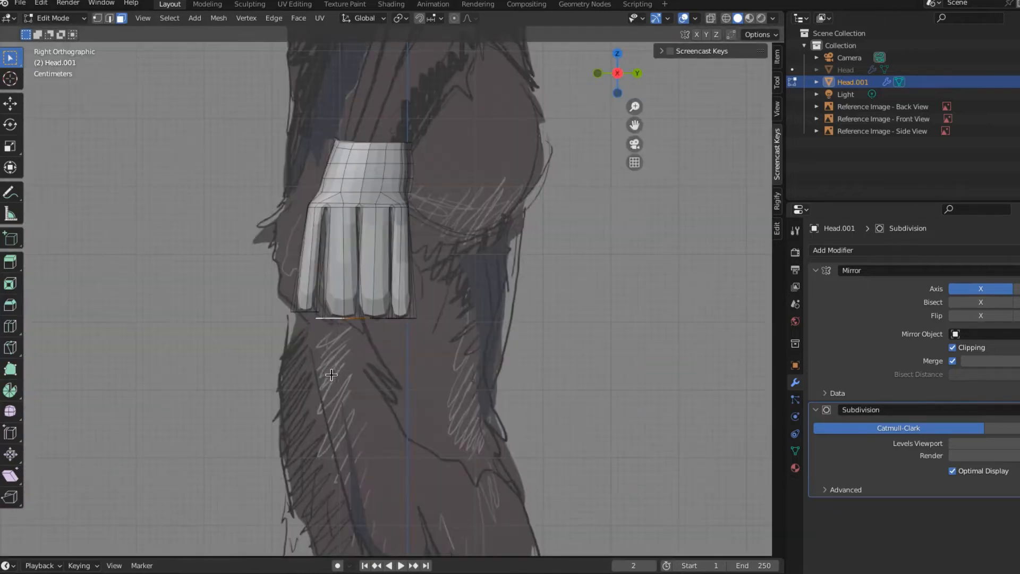
scroll(377, 389, "up", 1)
key("s")
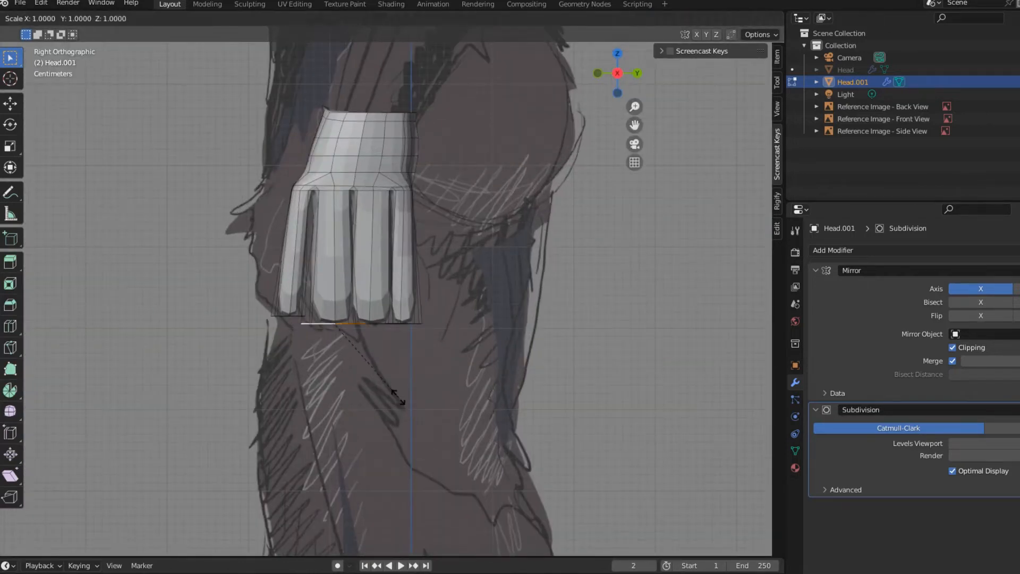
right_click(366, 355)
Select the end faces of the third fingertip, scale them down, and move them about 0.015 m toward the front fingers
middle_click_drag(378, 348, 379, 267)
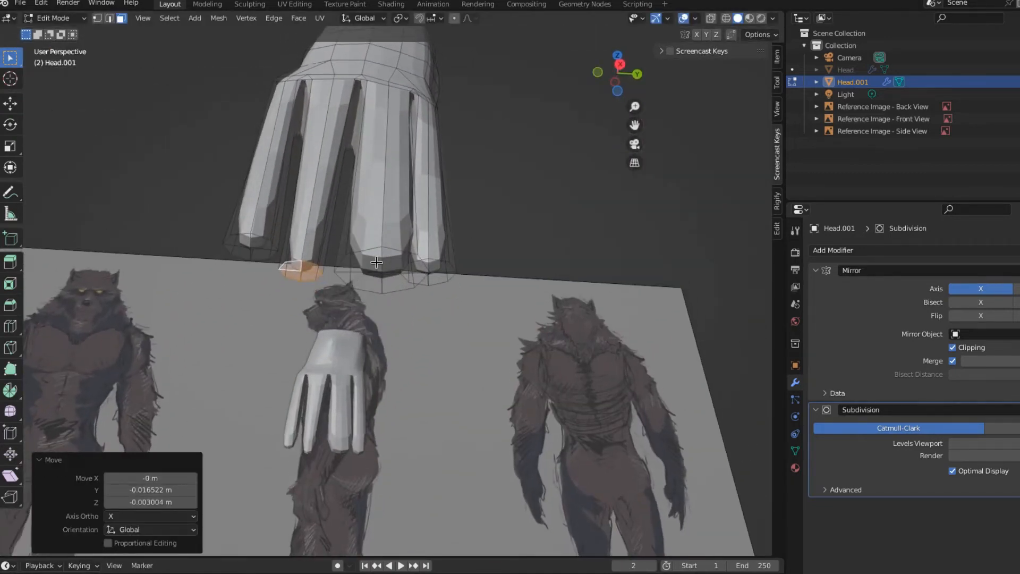
left_click(377, 263)
left_click(367, 281, "alt")
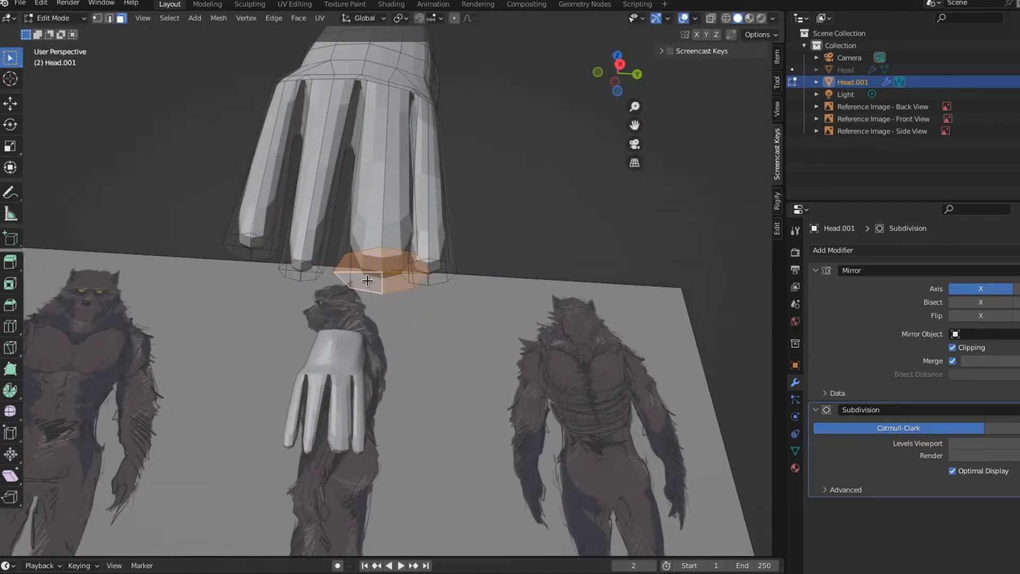
left_click(424, 329)
Select the rearmost fingertip's end faces, scale them to 0.573, and move them about 0.035 m up and 0.006 m forward in right side view
middle_click_drag(424, 329, 419, 239)
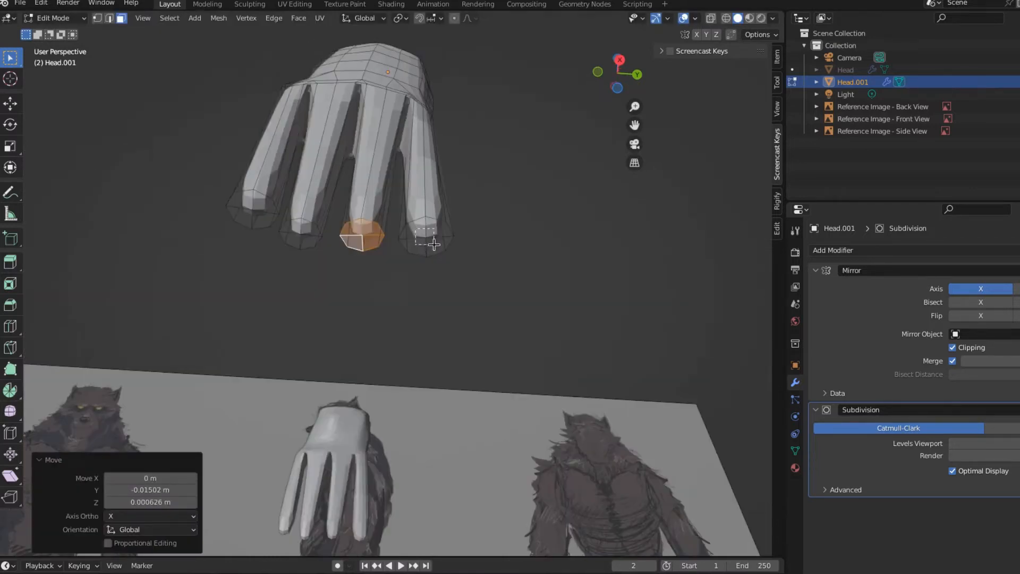
left_click(432, 244, "alt")
key("KP_3")
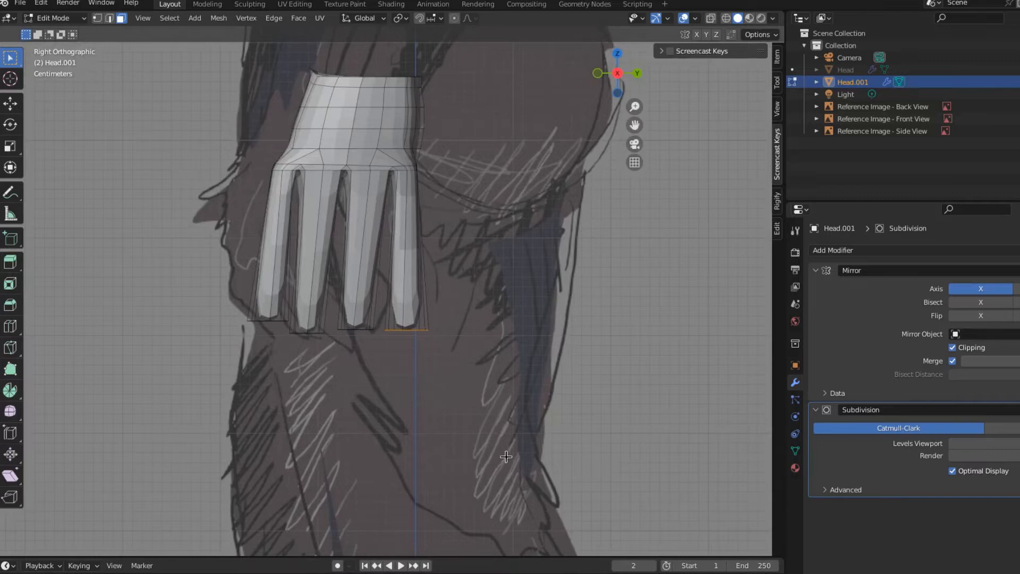
key("s")
left_click(451, 411)
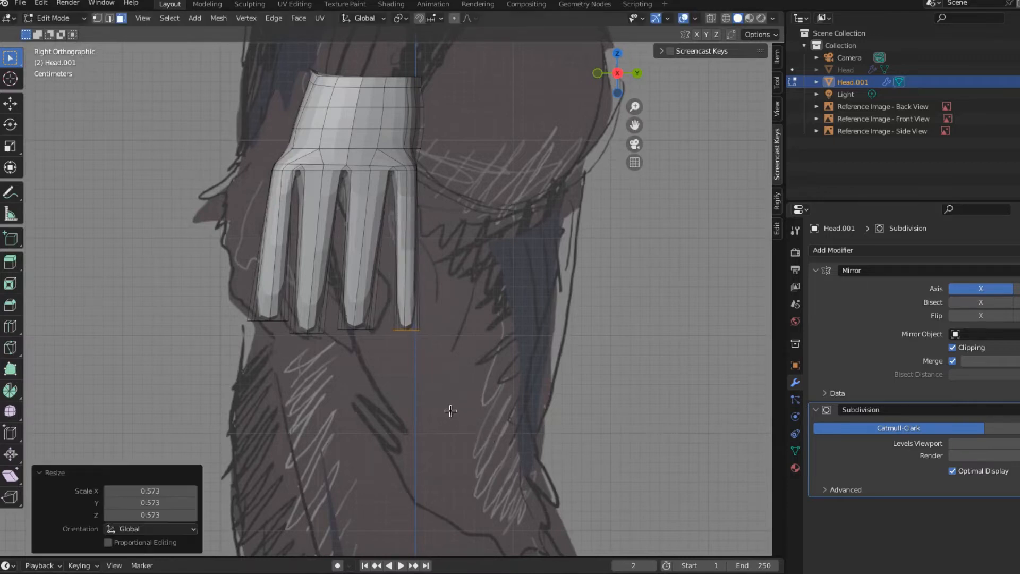
key("g")
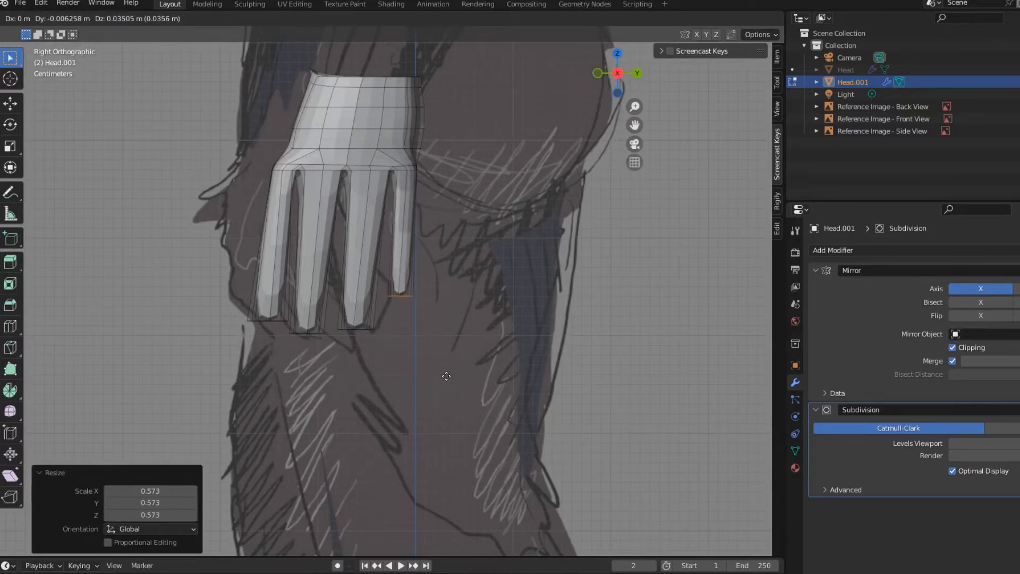
left_click(445, 375)
Select the edge loop at the base of the frontmost finger and round it with the LoopTools Circle command
middle_click_drag(445, 375, 431, 356)
scroll(431, 357, "up", 5)
left_click(371, 376)
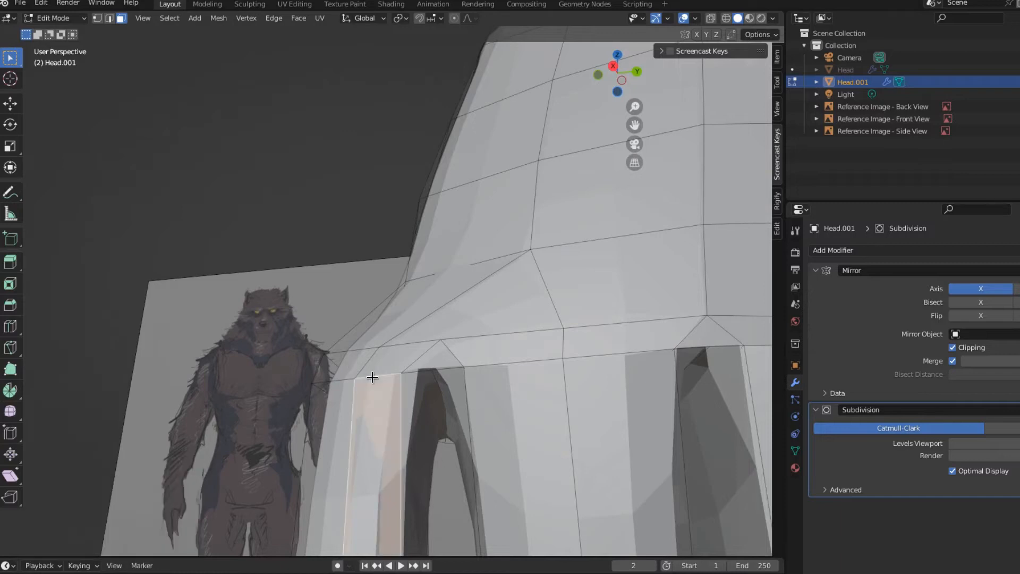
left_click(109, 18)
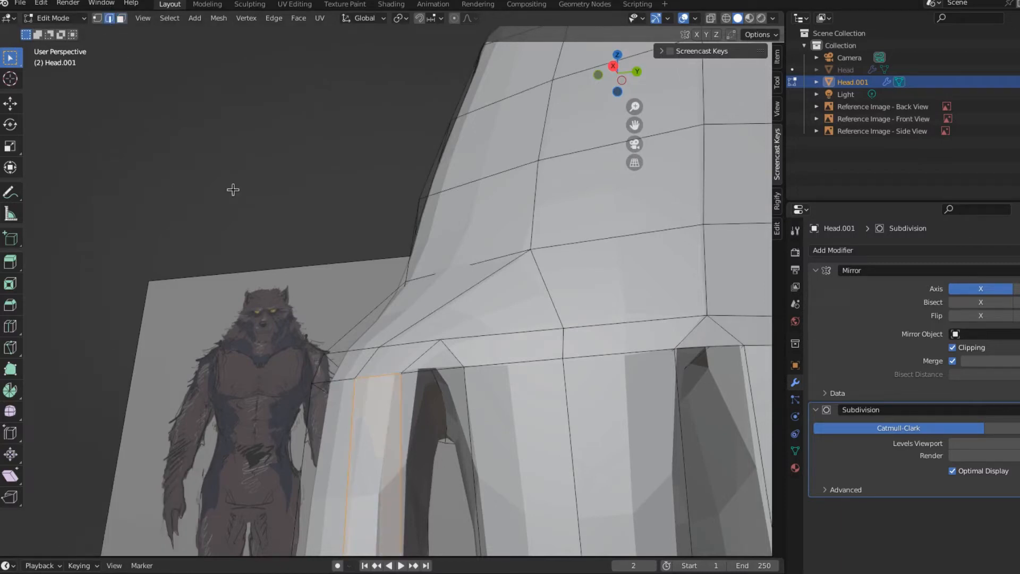
left_click(387, 376)
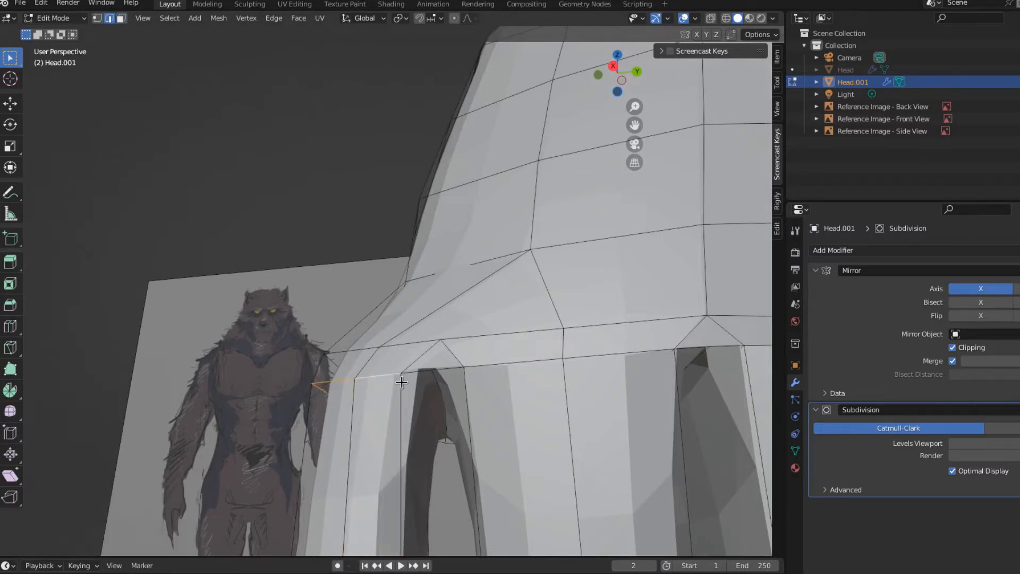
middle_click_drag(400, 385, 267, 415)
scroll(267, 414, "down", 8)
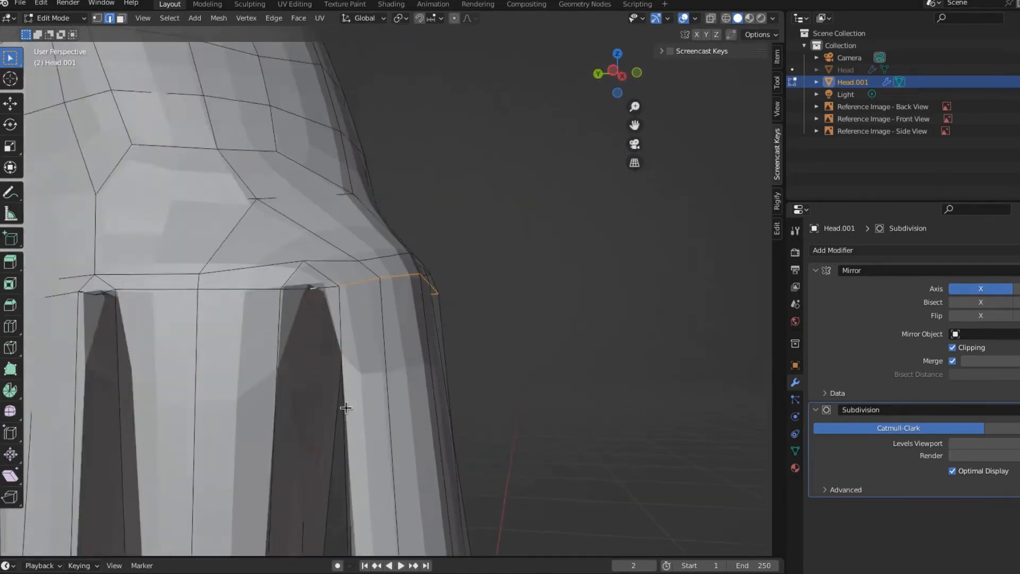
mouse_move(391, 405)
middle_mouse_down()
mouse_move(369, 412)
mouse_move(414, 369)
mouse_move(379, 394)
middle_mouse_up()
right_click(519, 339)
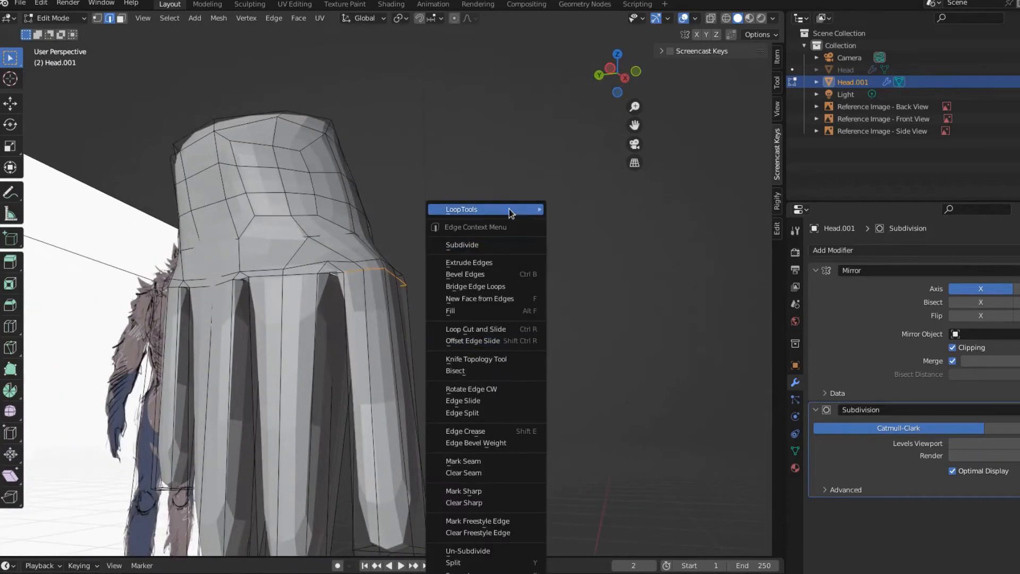
mouse_move(535, 209)
left_click(574, 221)
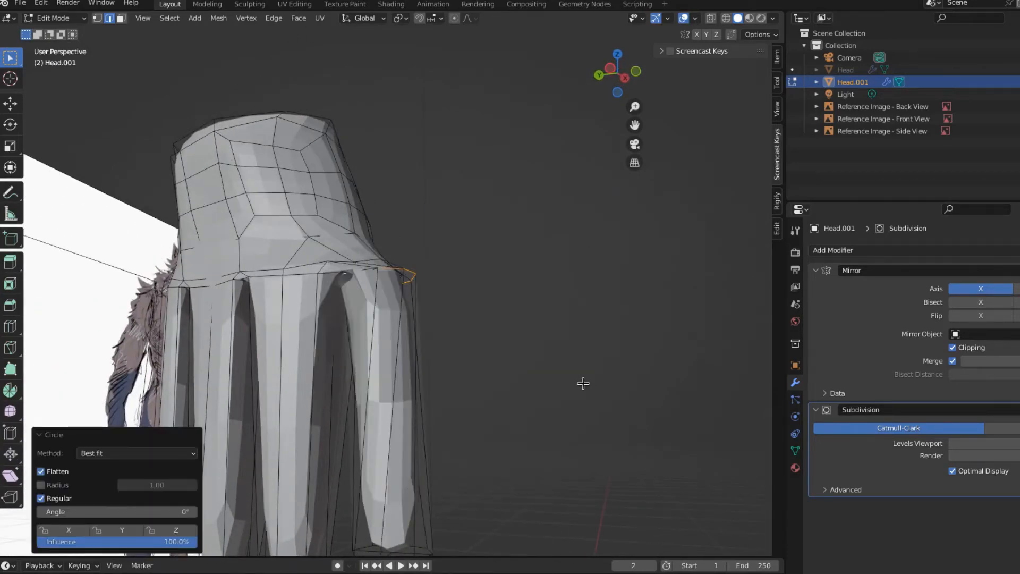
Scale the frontmost finger's base loop to about 0.653 and move it down below the knuckle line in right side view
middle_click_drag(582, 380, 366, 408)
scroll(420, 405, "up", 4)
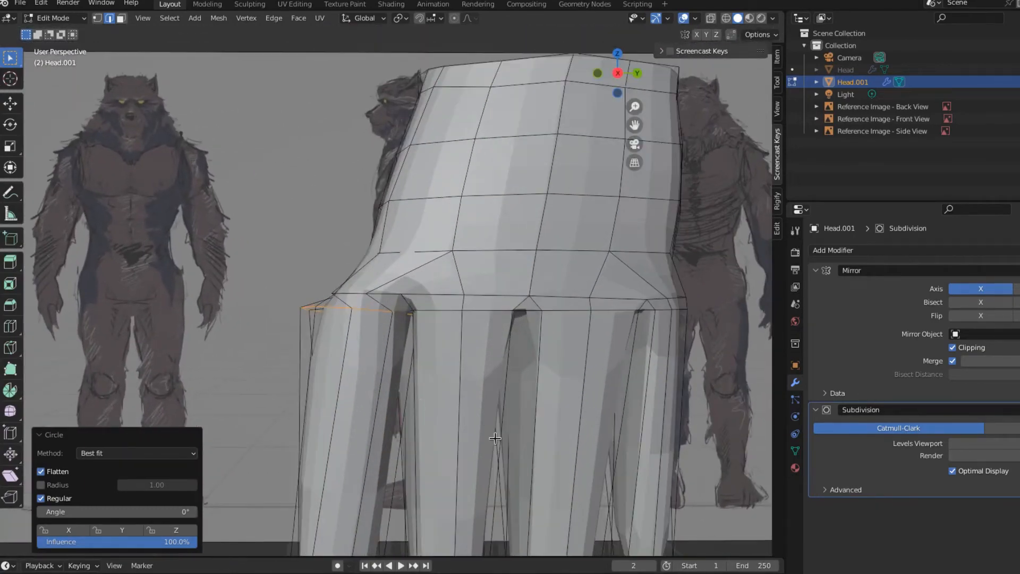
key("g")
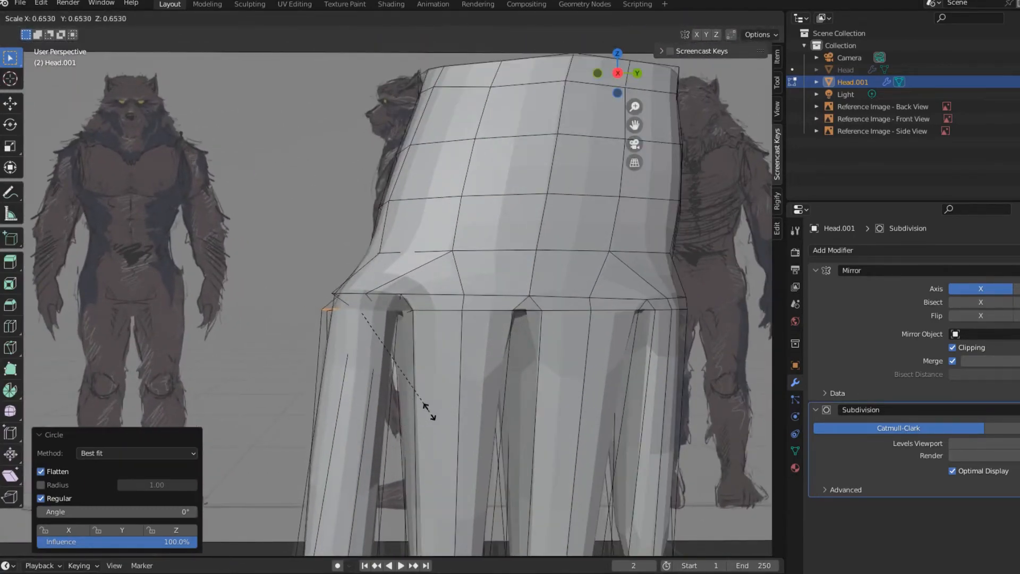
left_click(425, 409)
key("KP_3")
Select the edge loop at the base of the second finger and round it with the LoopTools Circle command
left_click(436, 310)
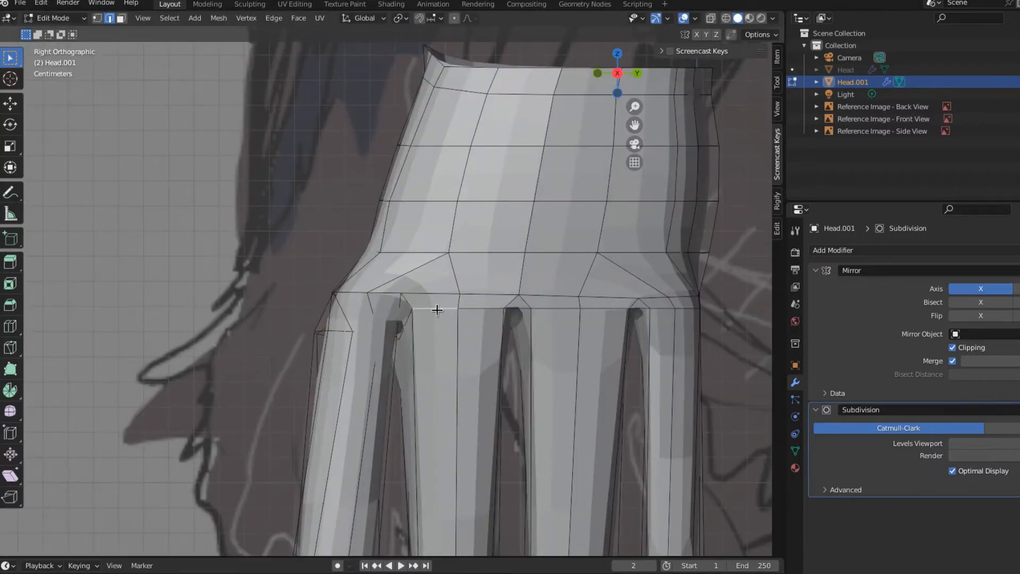
left_click(462, 311, "shift")
middle_click_drag(453, 312, 461, 311)
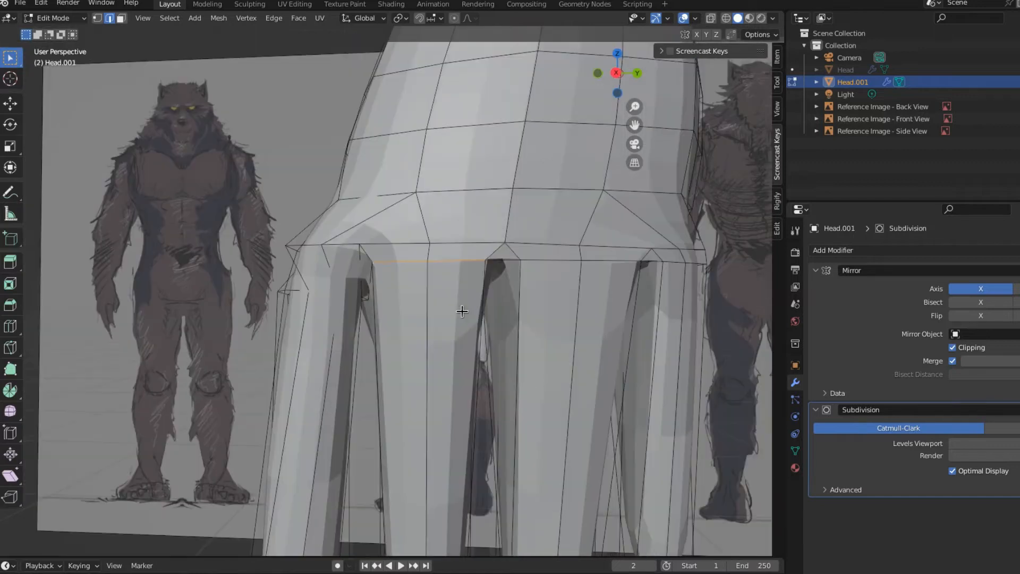
right_click(506, 349)
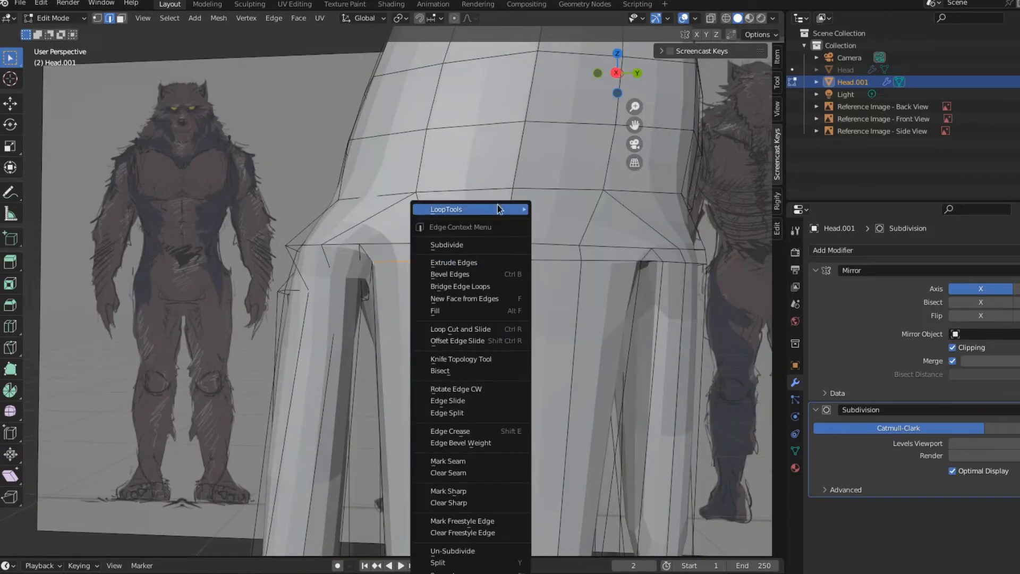
mouse_move(497, 207)
left_click(584, 221)
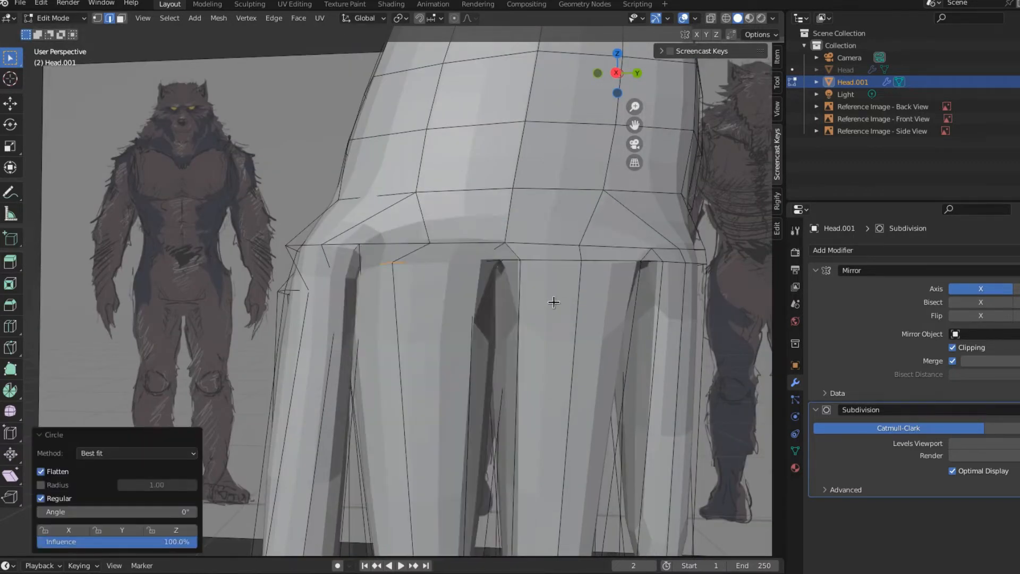
Scale down the second finger's base loop and move it about 0.019 m along X
scroll(553, 301, "down", 5)
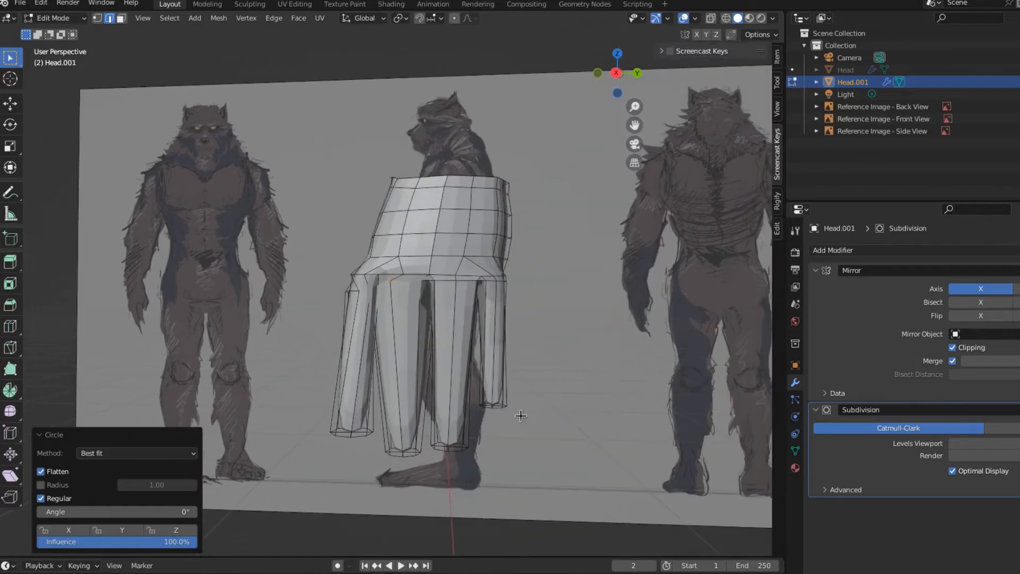
key("KP_3")
scroll(439, 451, "up", 3)
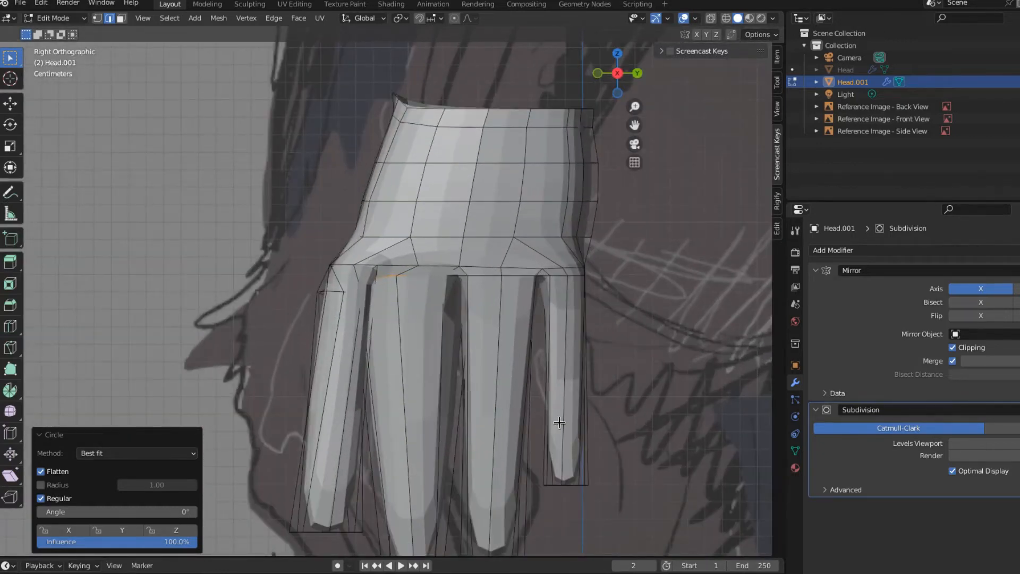
key("s")
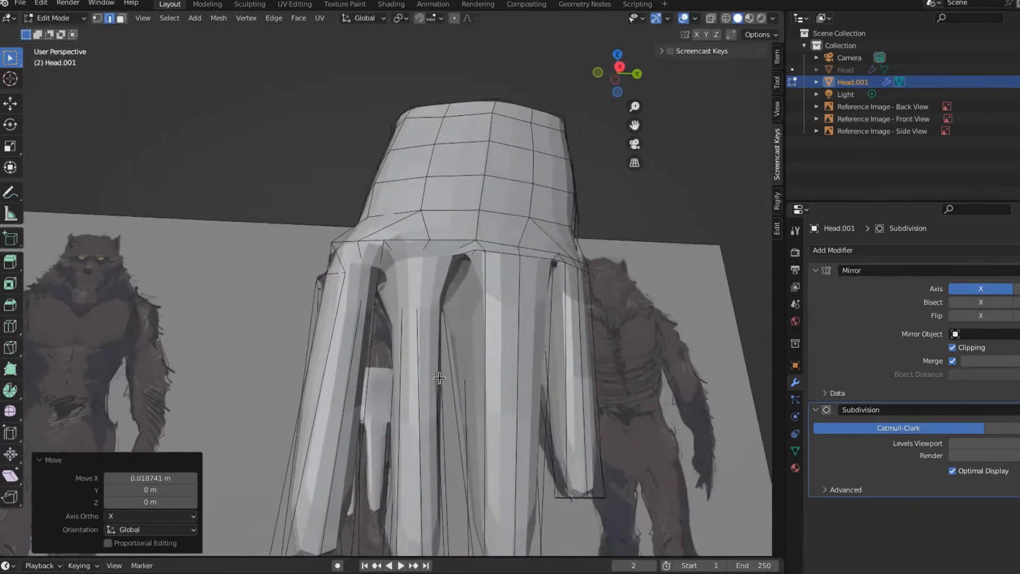
Select the edge loop at the base of the third finger, narrow it, and move it about 0.019 m along X
middle_click_drag(499, 407, 481, 396)
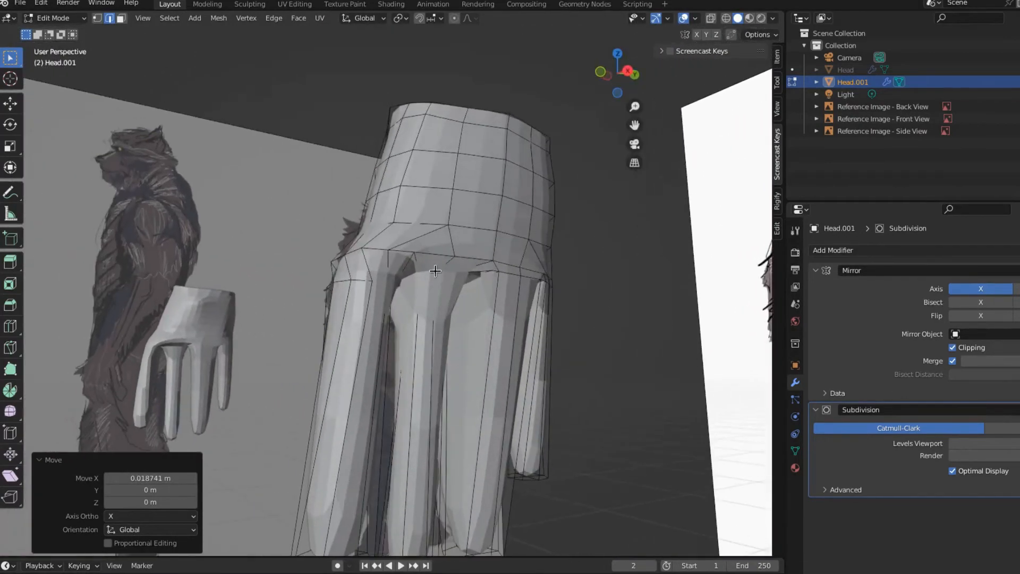
left_click(439, 275)
middle_click_drag(497, 310, 436, 308)
scroll(519, 357, "up", 3)
scroll(519, 358, "up", 2)
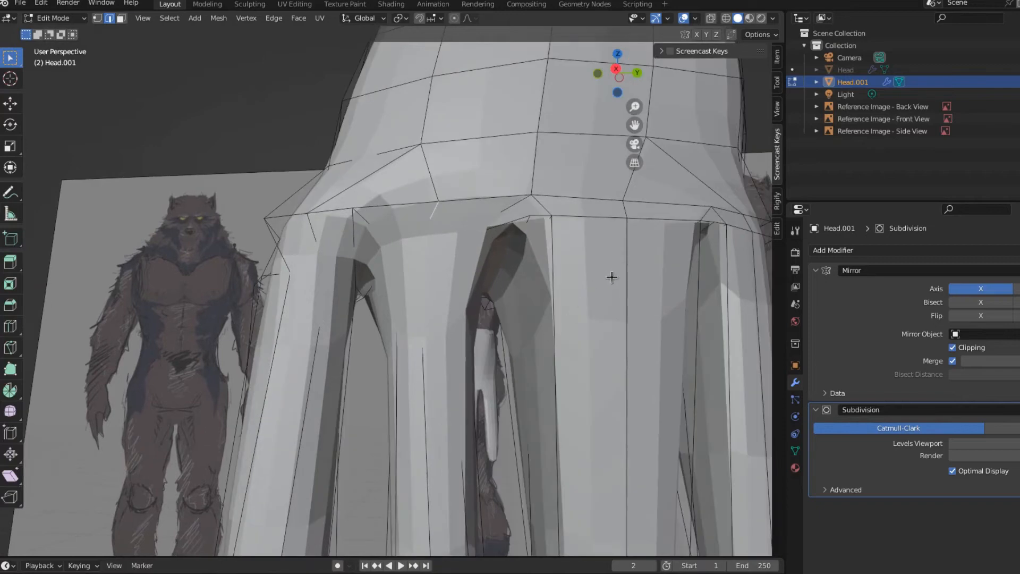
middle_click_drag(610, 278, 574, 297)
scroll(574, 297, "up", 2)
left_click(556, 249)
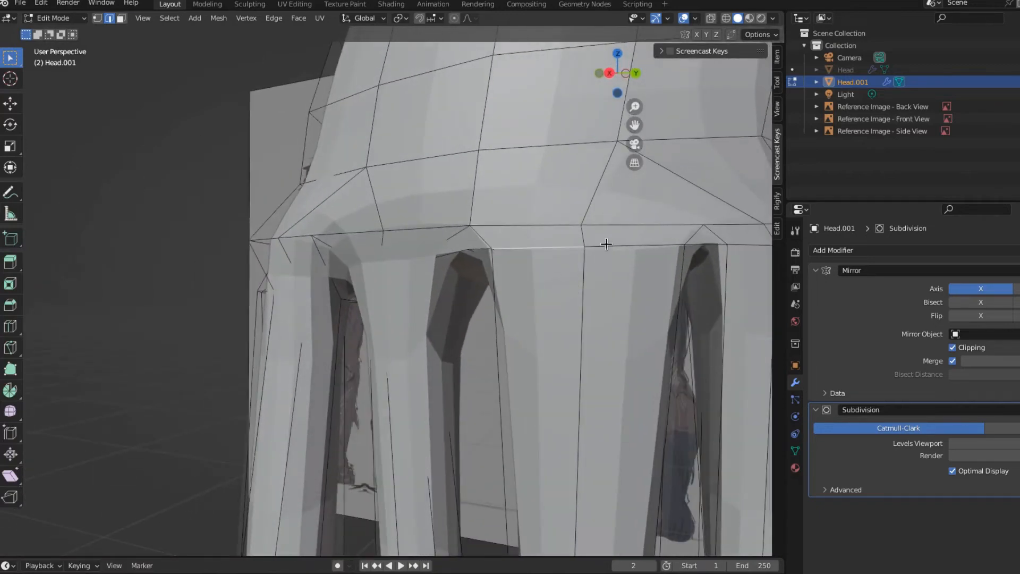
left_click(606, 244, "shift")
scroll(691, 300, "up", 2)
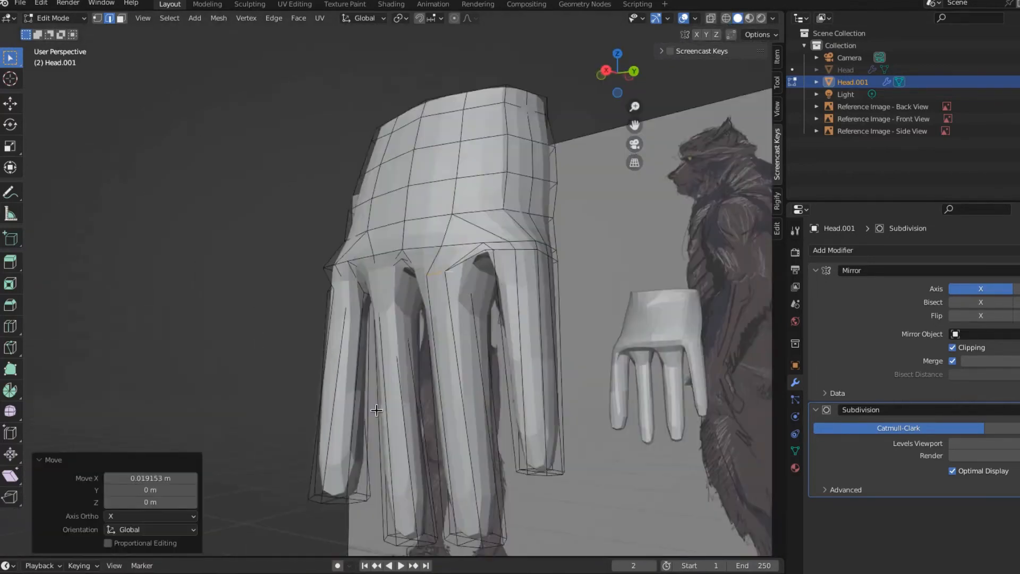
Select the edge loop at the base of the rearmost finger and round it with the LoopTools Circle command
middle_click_drag(376, 410, 432, 373)
scroll(478, 275, "up", 4)
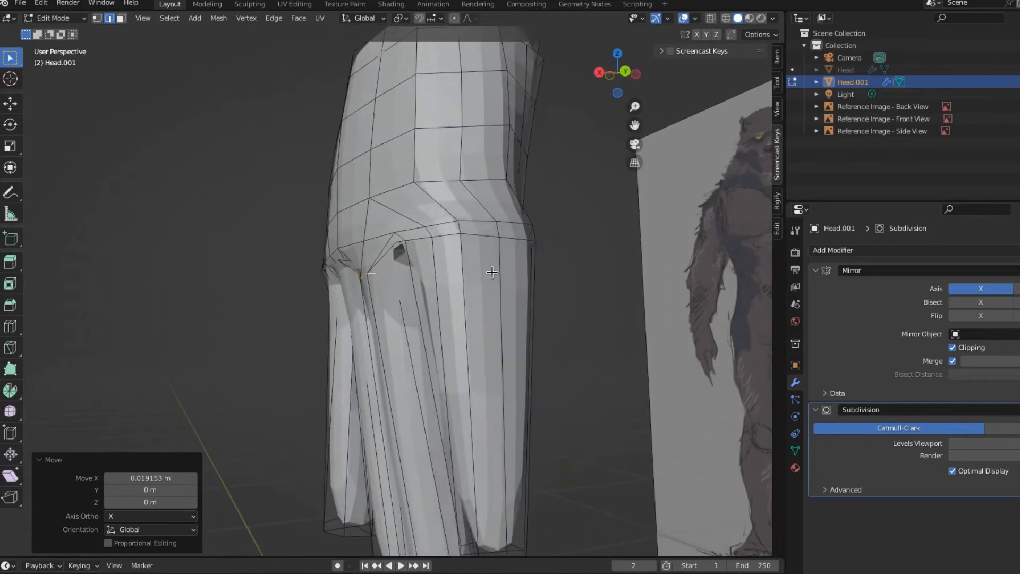
left_click(482, 234)
left_click(498, 237, "alt")
middle_click_drag(466, 316, 334, 293)
key("KP_3")
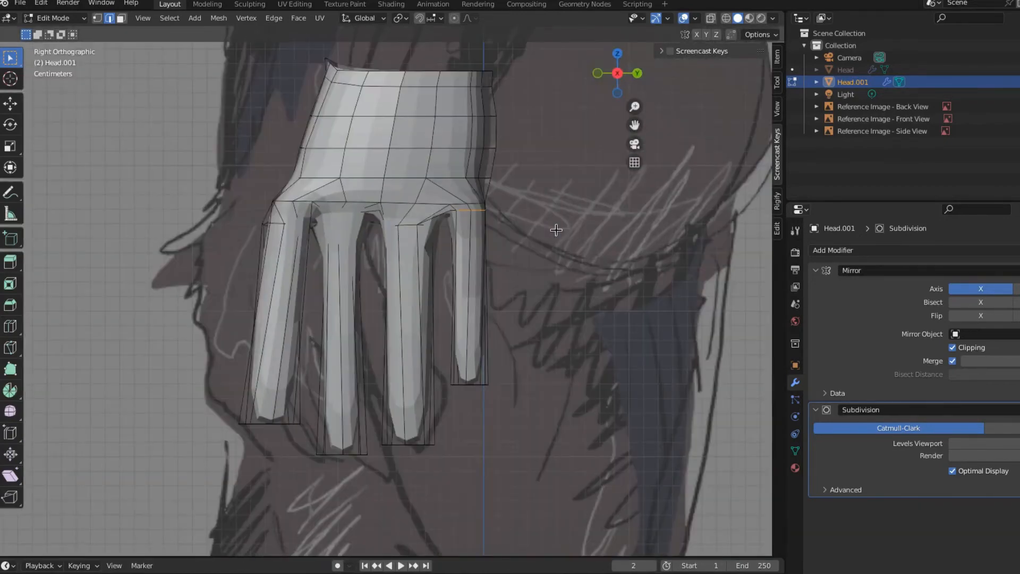
right_click(491, 210)
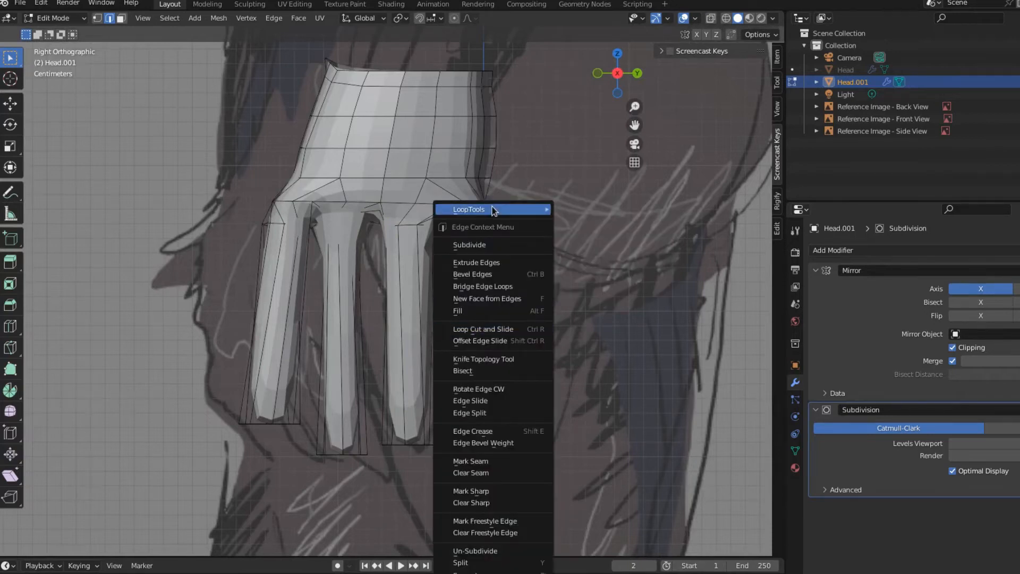
mouse_move(497, 209)
left_click(604, 230)
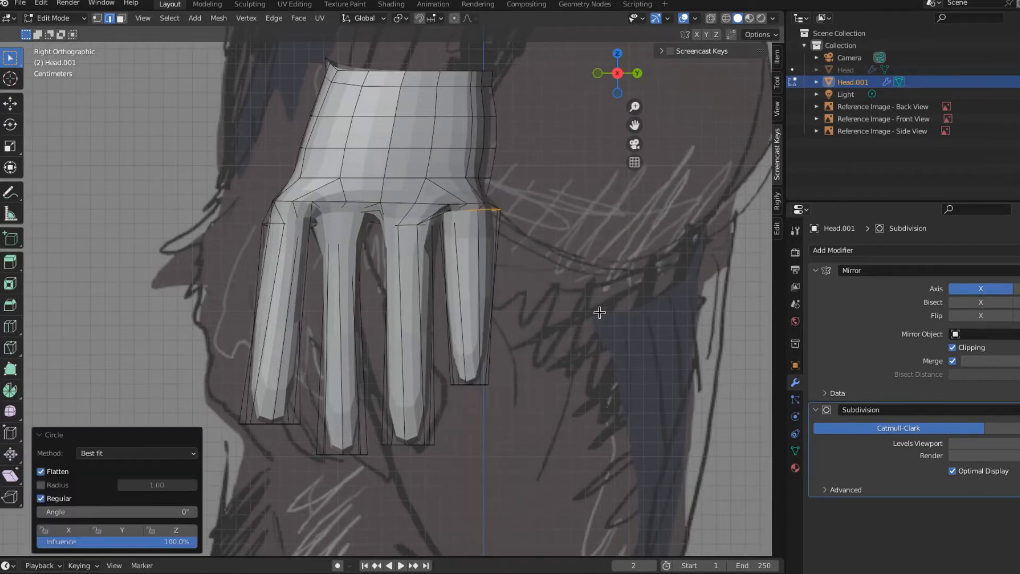
Scale the rearmost finger's base loop to about 0.684 and move it down below the knuckle line
key("s")
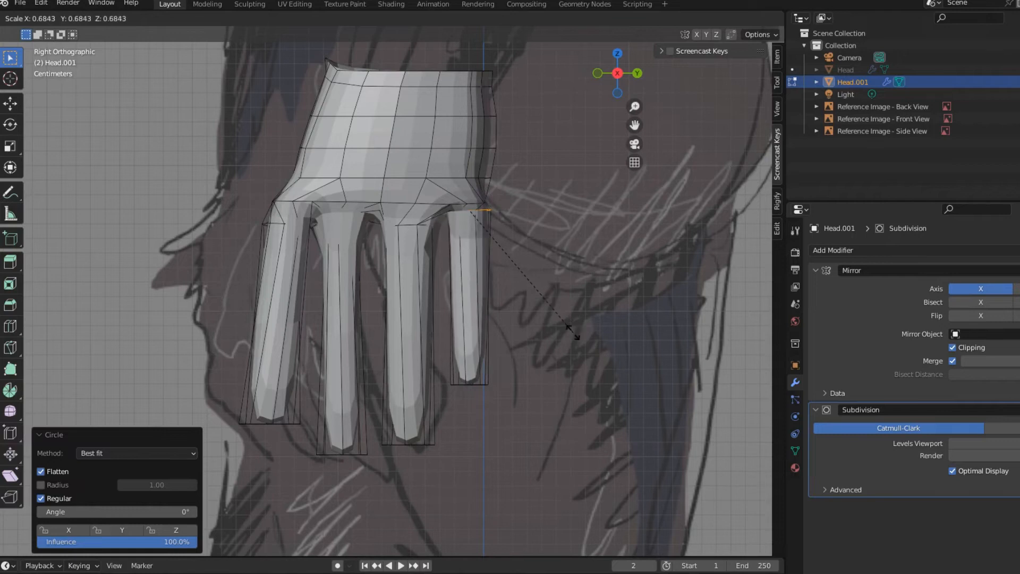
left_click(571, 332)
key("g")
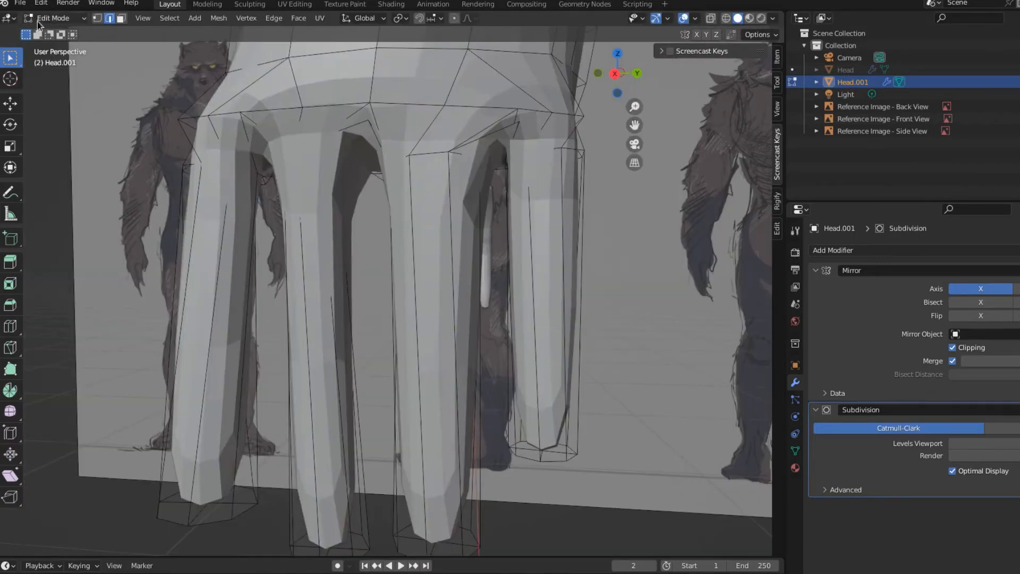
Switch the hand mesh from Edit Mode to Sculpt Mode
left_click(38, 22)
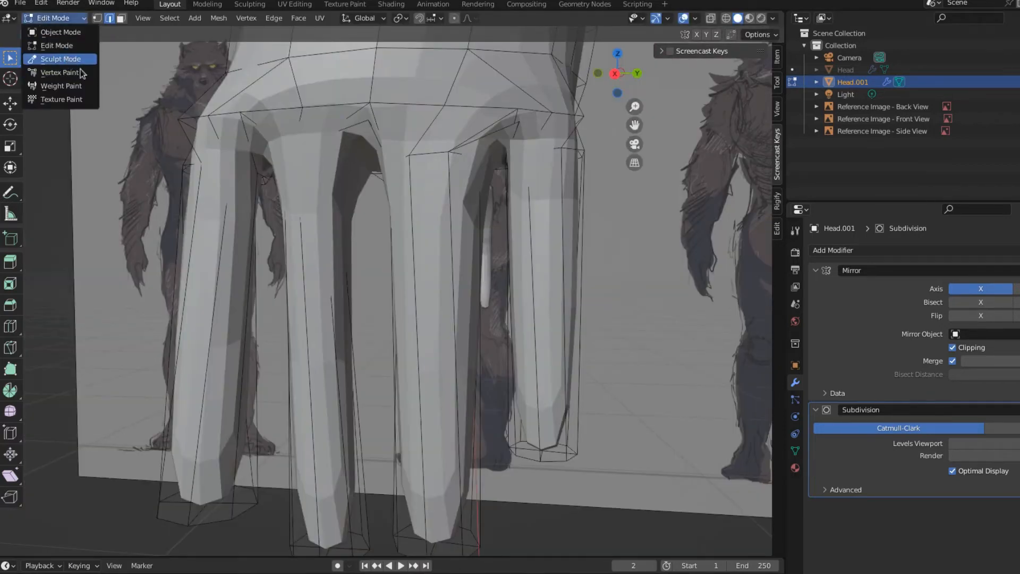
left_click(54, 59)
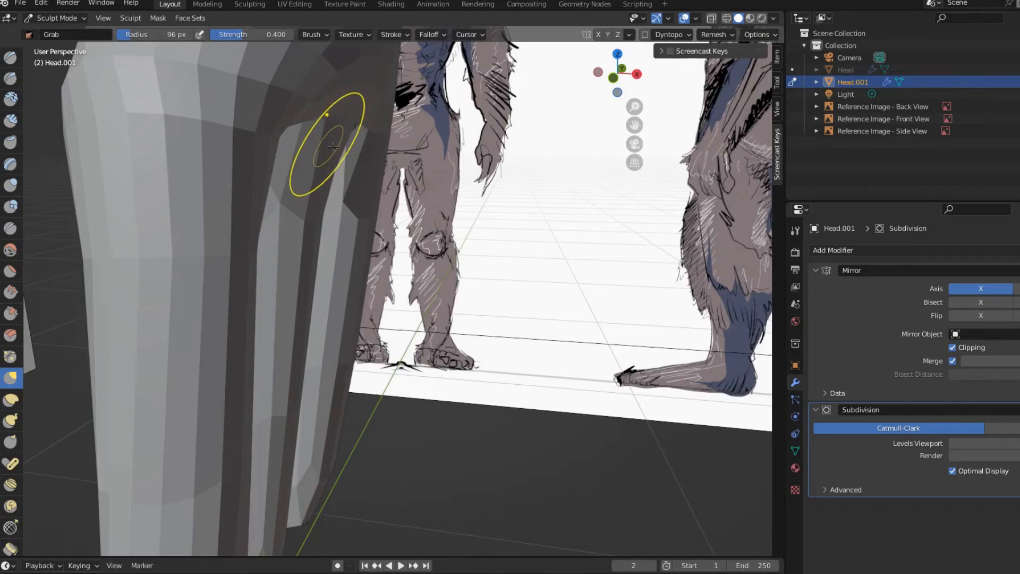
middle_click_drag(369, 153, 273, 159)
scroll(274, 159, "down", 4)
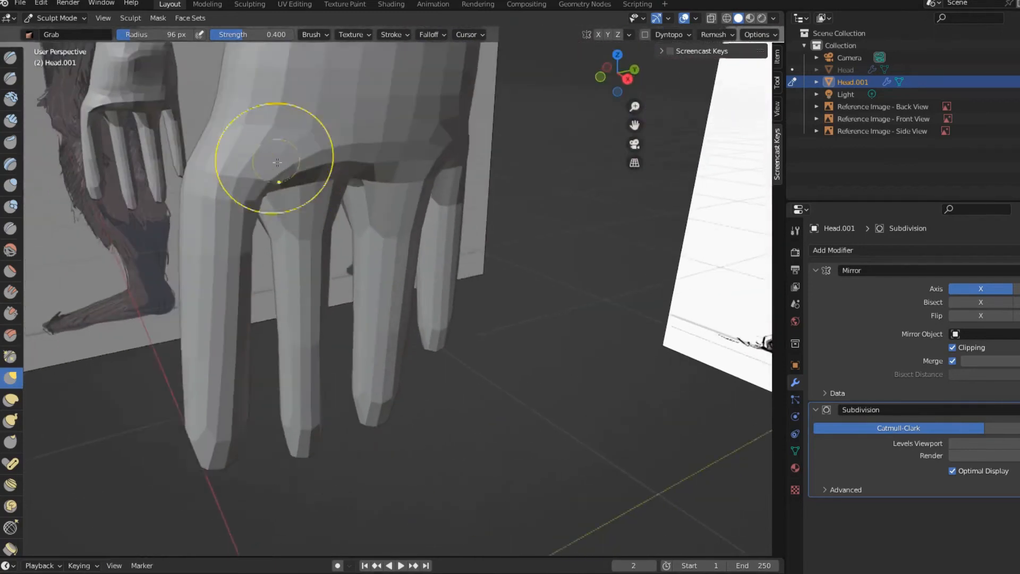
Reshape the finger bases and the gaps between the fingers with the Snake Hook brush at 96 px radius and strength 1.000
left_click(10, 422)
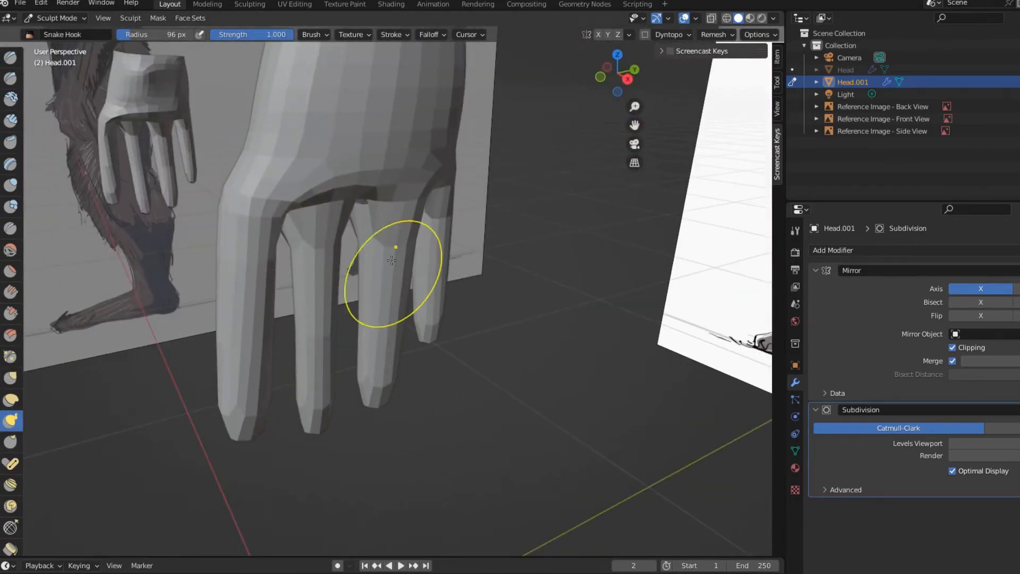
left_click_drag(346, 223, 396, 247)
mouse_move(437, 284)
middle_mouse_down()
mouse_move(419, 255)
mouse_move(435, 226)
mouse_move(263, 205)
middle_mouse_up()
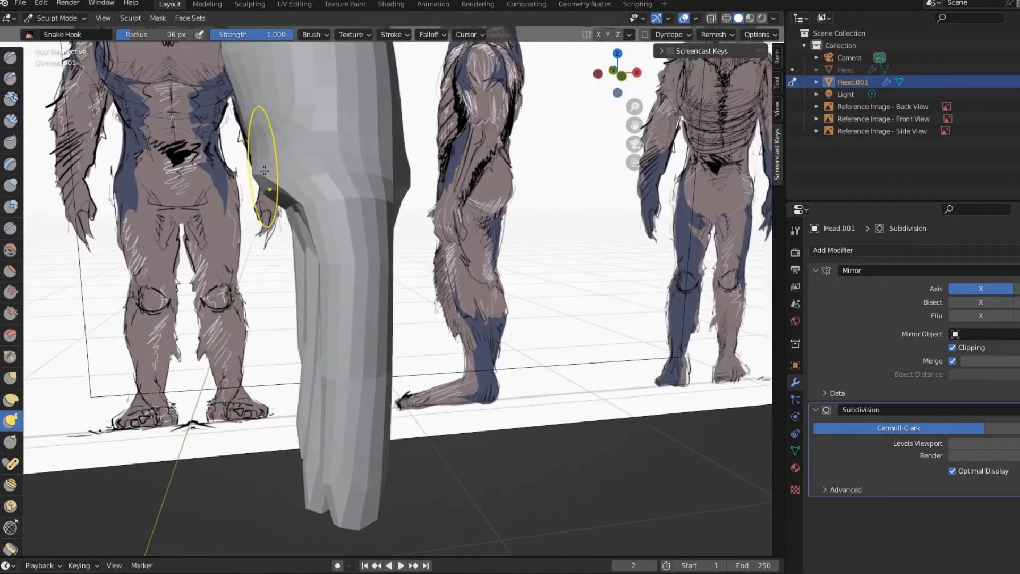
middle_click_drag(311, 177, 312, 182)
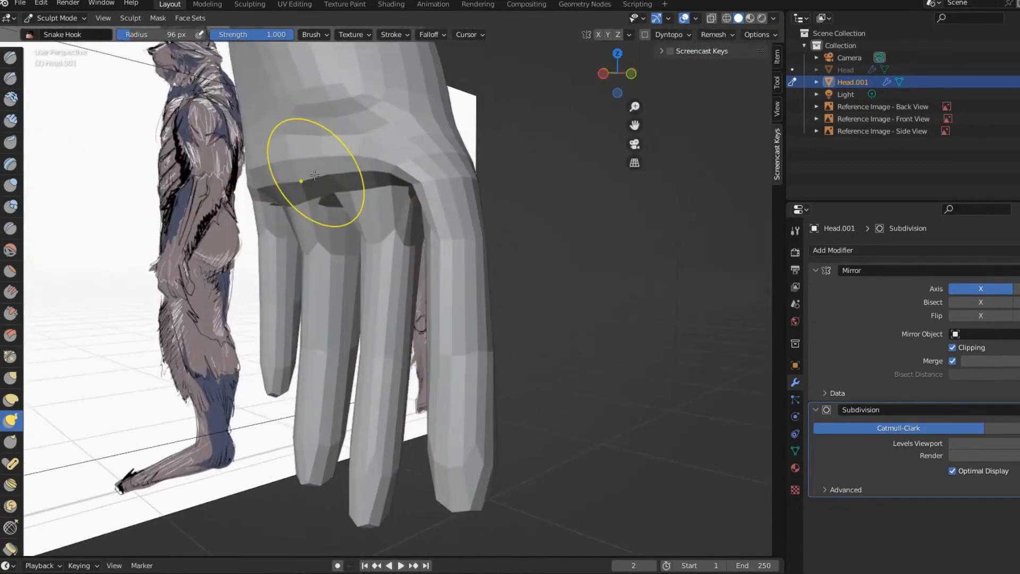
mouse_move(398, 262)
middle_mouse_down()
mouse_move(416, 250)
mouse_move(228, 207)
mouse_move(323, 244)
mouse_move(258, 240)
middle_mouse_up()
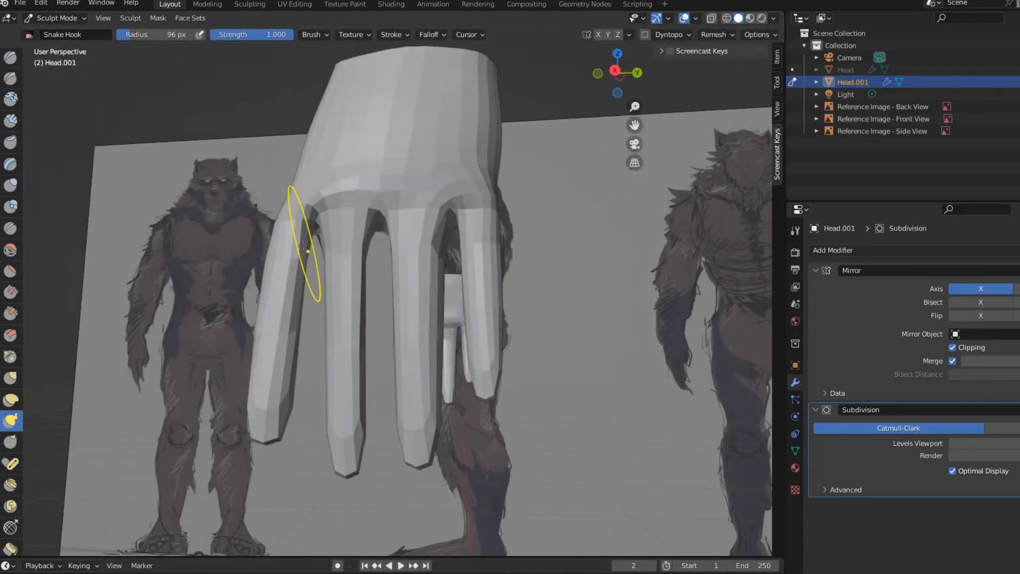
left_click_drag(353, 230, 368, 234)
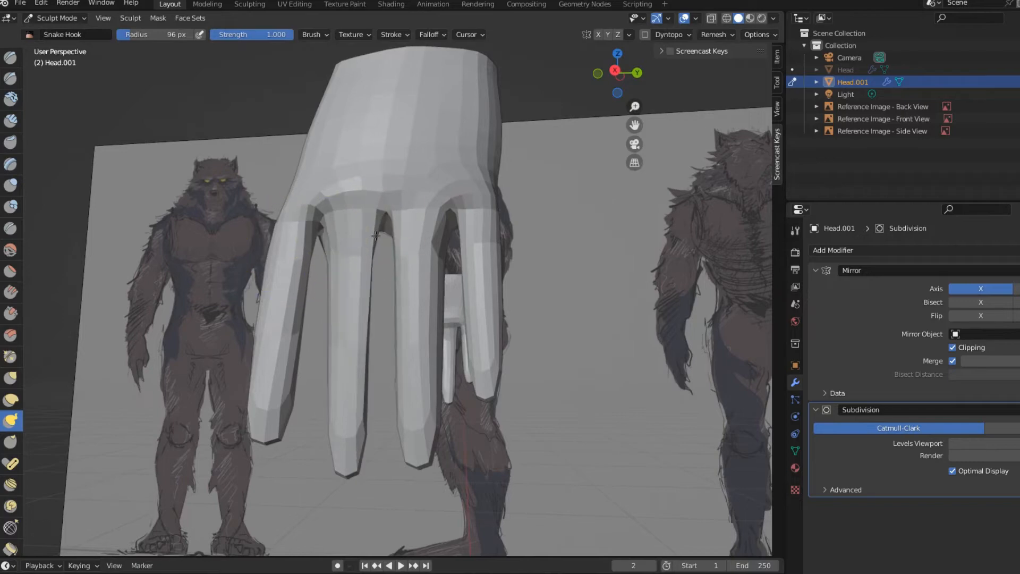
middle_click_drag(403, 321, 536, 335)
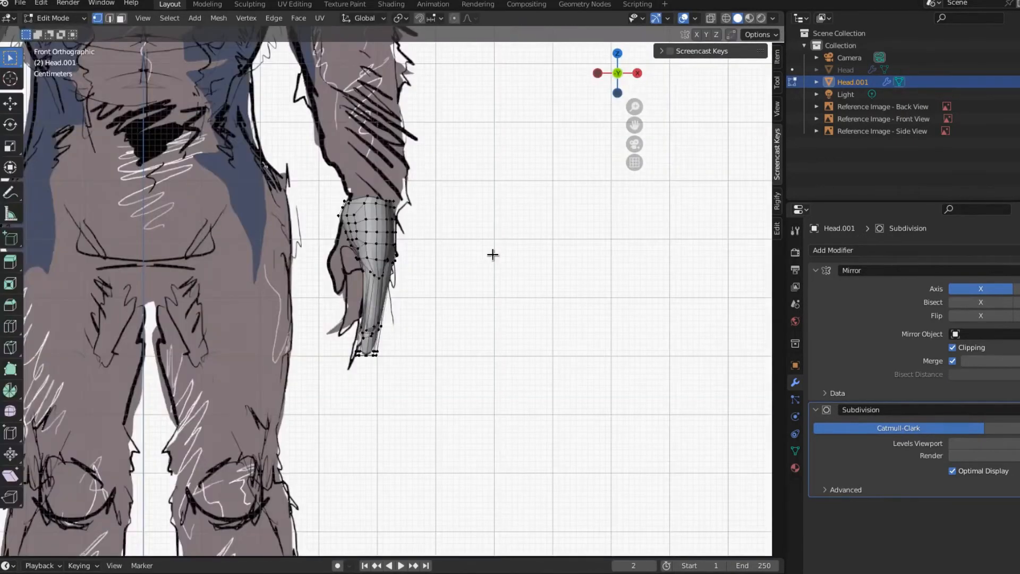
In Edit Mode and right orthographic view, add two loop cuts across the rearmost finger for its joints
key("KP_3")
scroll(473, 316, "up", 7)
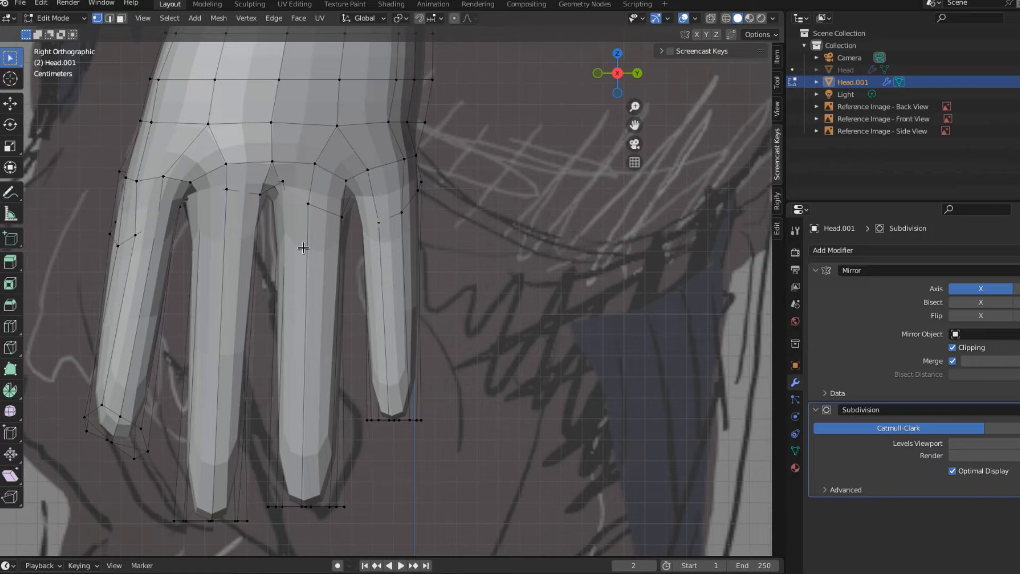
key("ctrl+r")
scroll(401, 281, "up", 1)
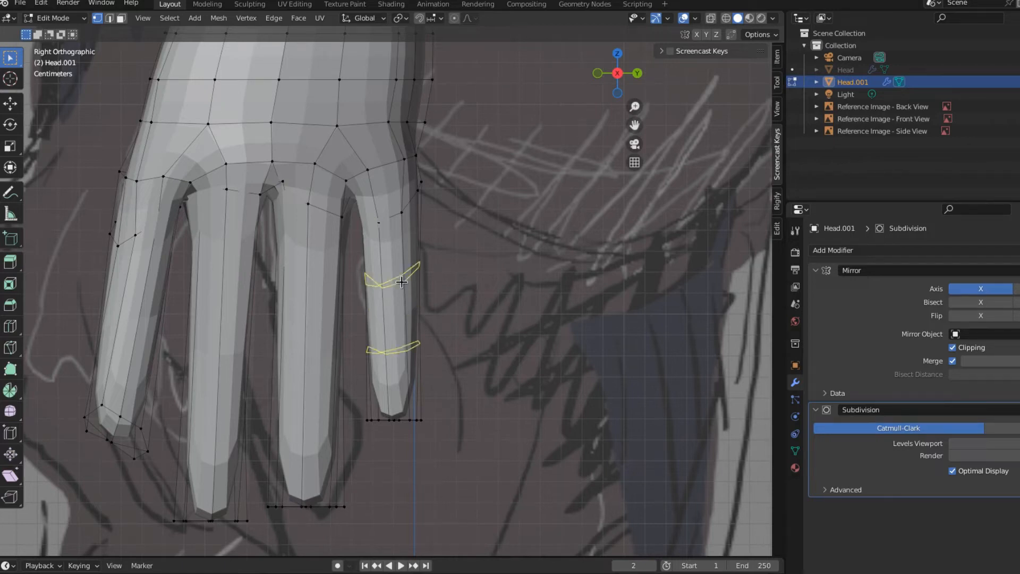
left_click(402, 282)
left_click(402, 282)
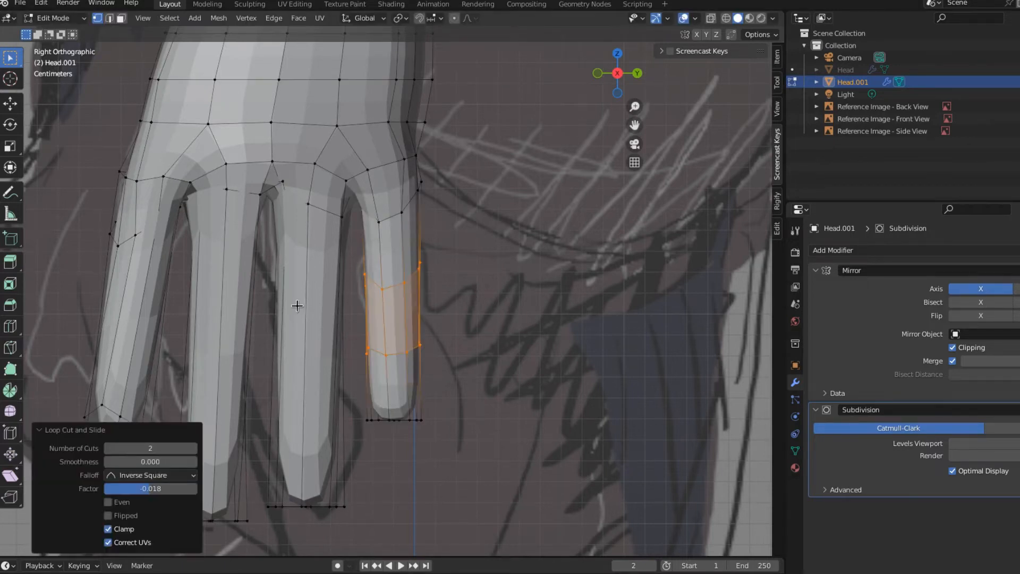
Add two loop cuts across the third finger and two across the second finger for their joints
key("ctrl+r")
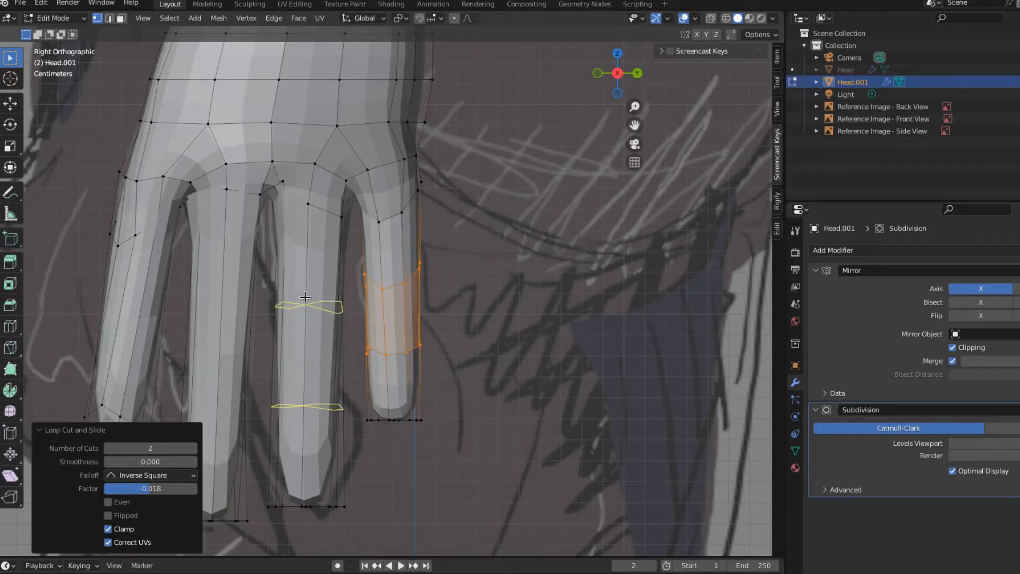
left_click(305, 297)
left_click(306, 304)
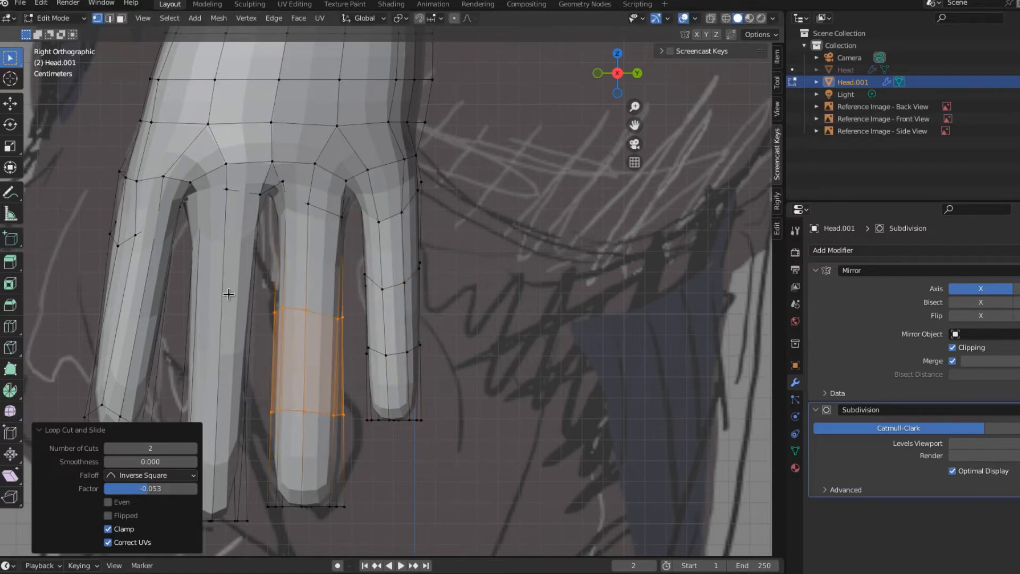
key("ctrl+r")
left_click(242, 297)
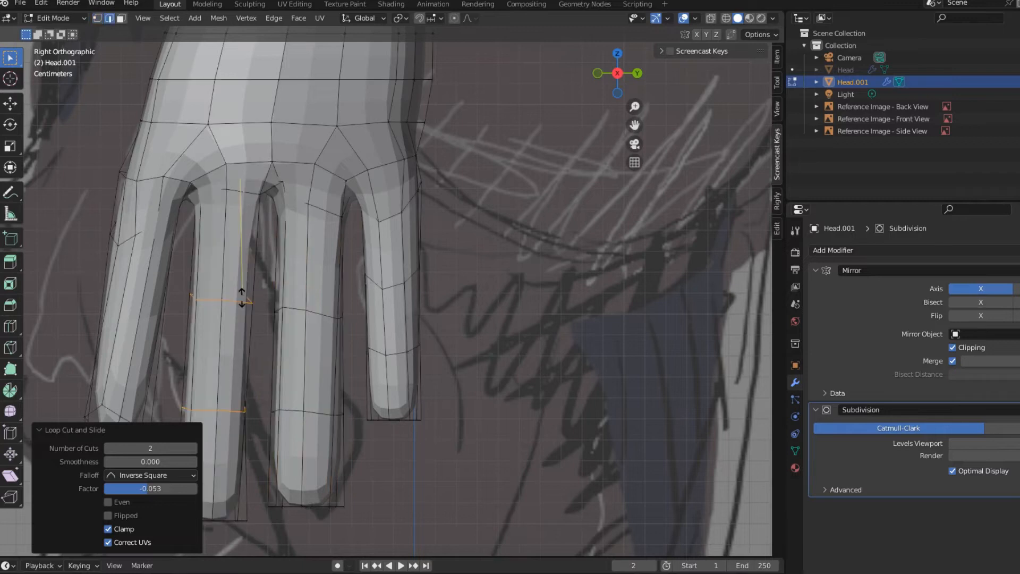
left_click(242, 296)
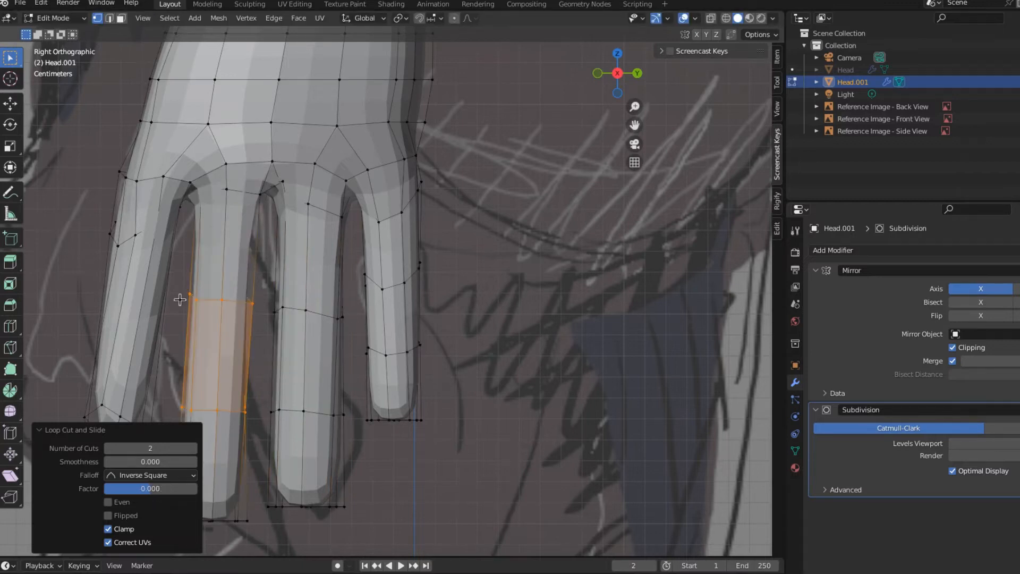
Add two loop cuts across the foremost finger, without sliding them
key("ctrl+r")
left_click(137, 295)
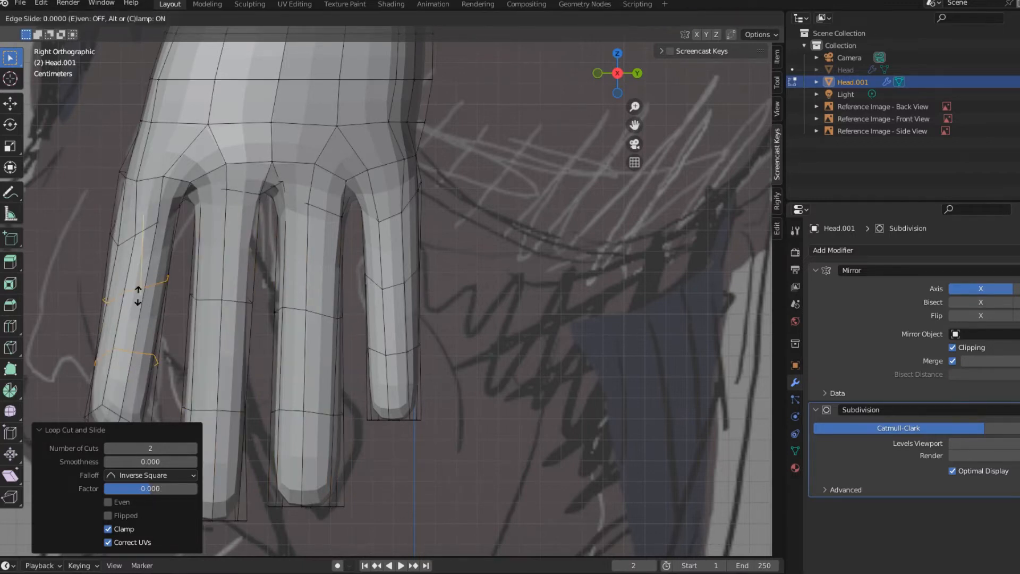
left_click(137, 295)
left_click(45, 434)
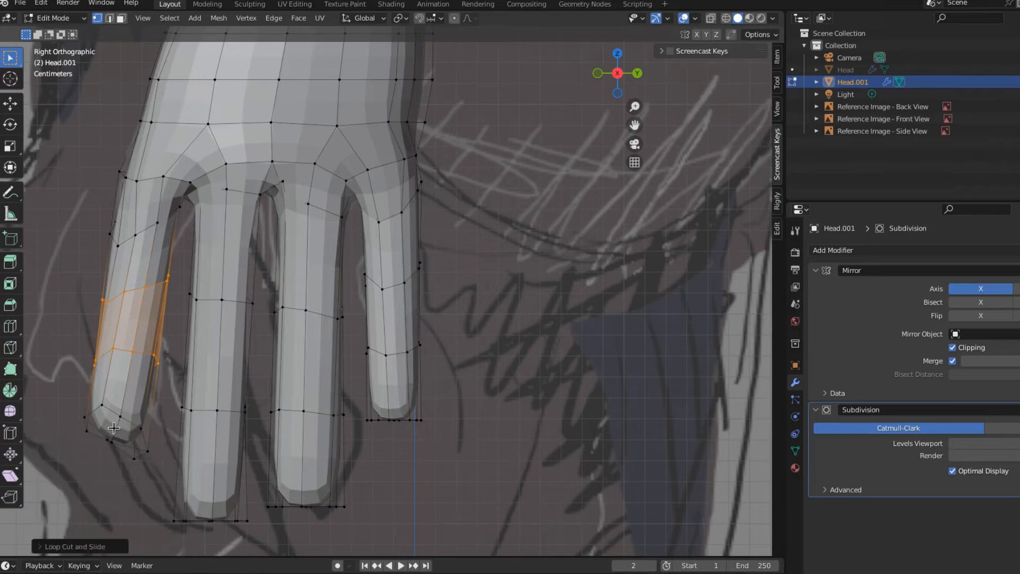
Select the upper joint loop of the second finger and move it down along Z
left_click(226, 301)
key("ctrl+KP_Add")
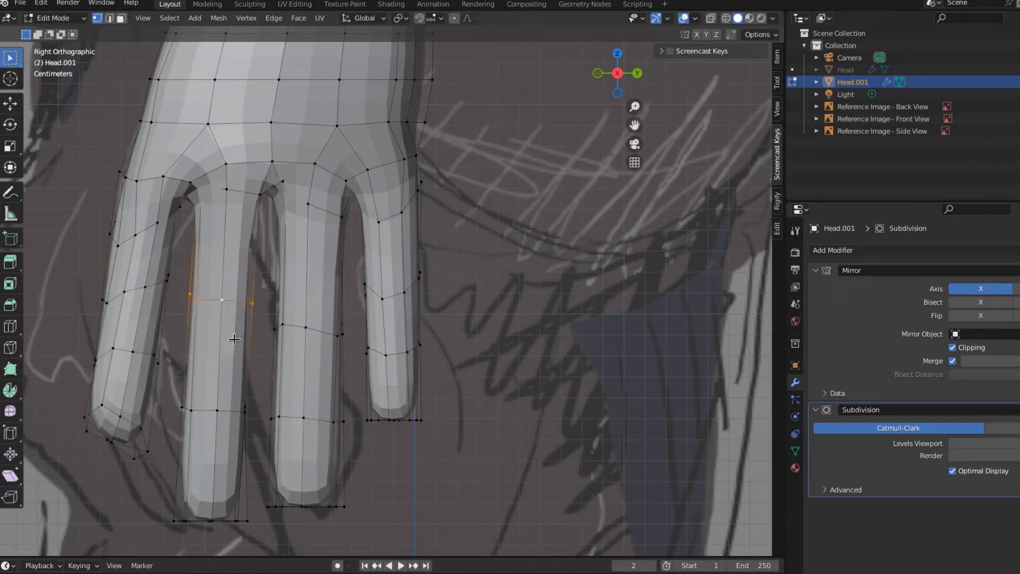
key("g")
key("z")
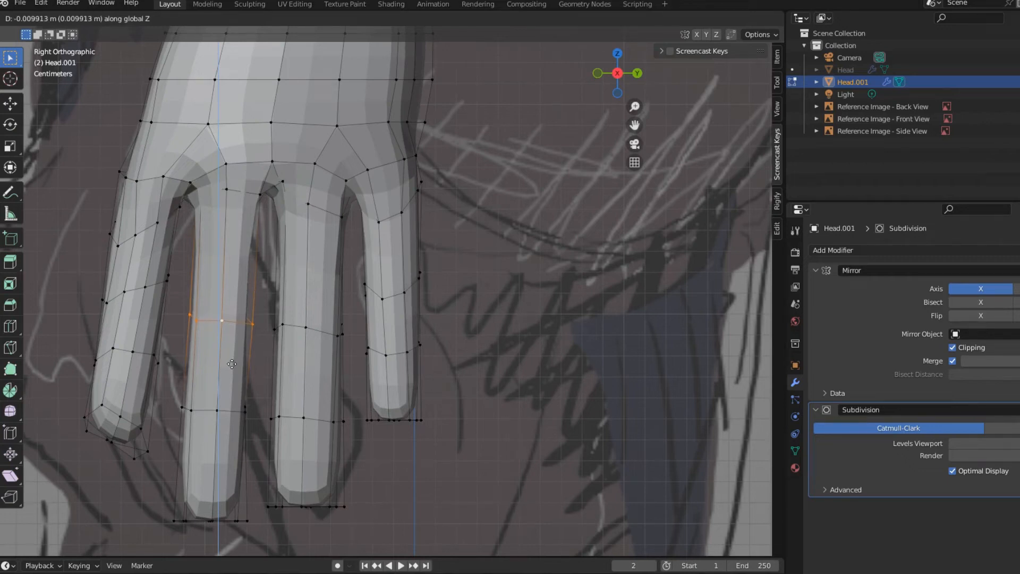
left_click(229, 370)
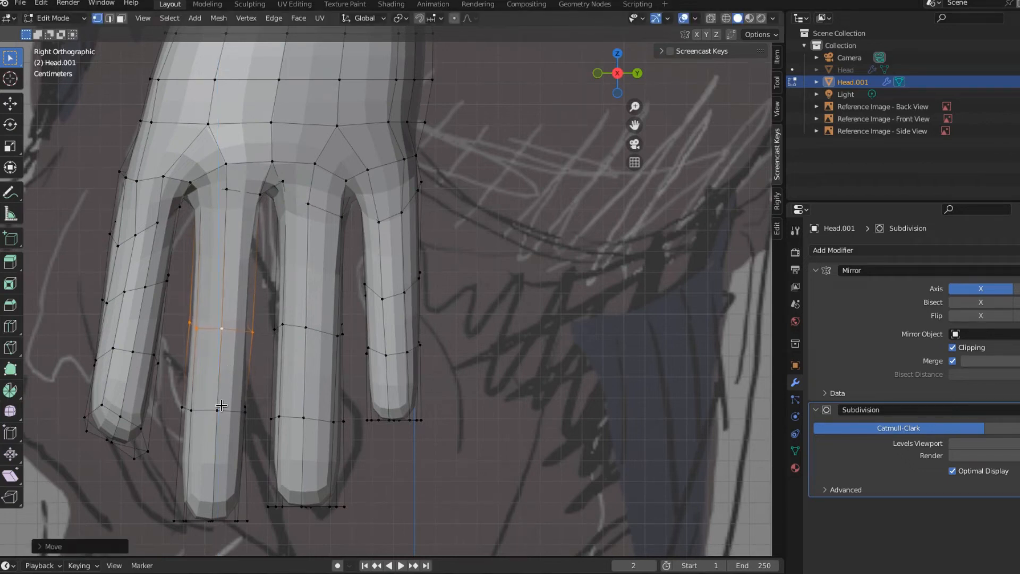
Move the second finger's lower joint loop down along Z, and shift the foremost finger's lower joint loop slightly down
left_click(227, 413)
left_click(229, 411, "alt")
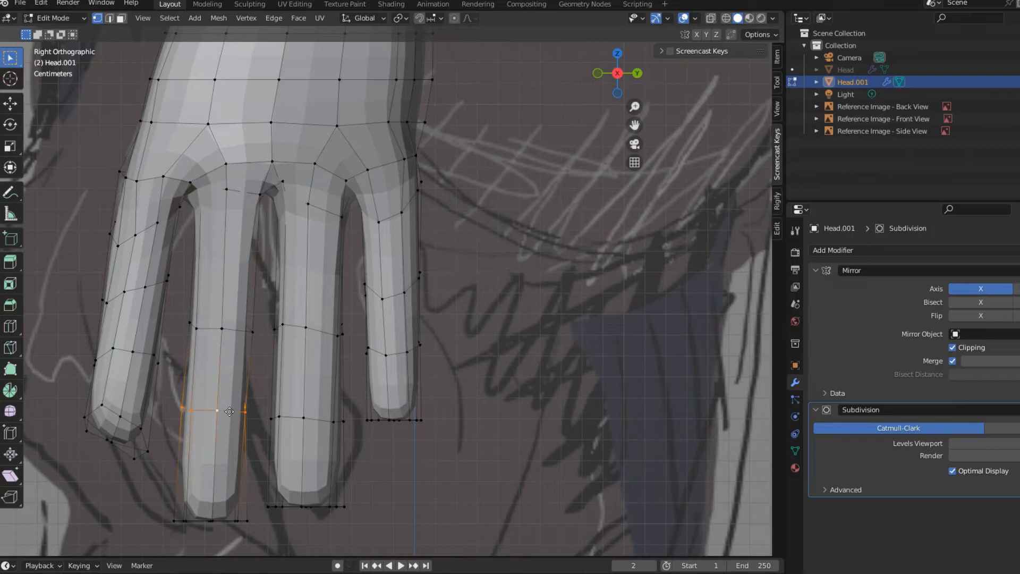
key("g")
key("z")
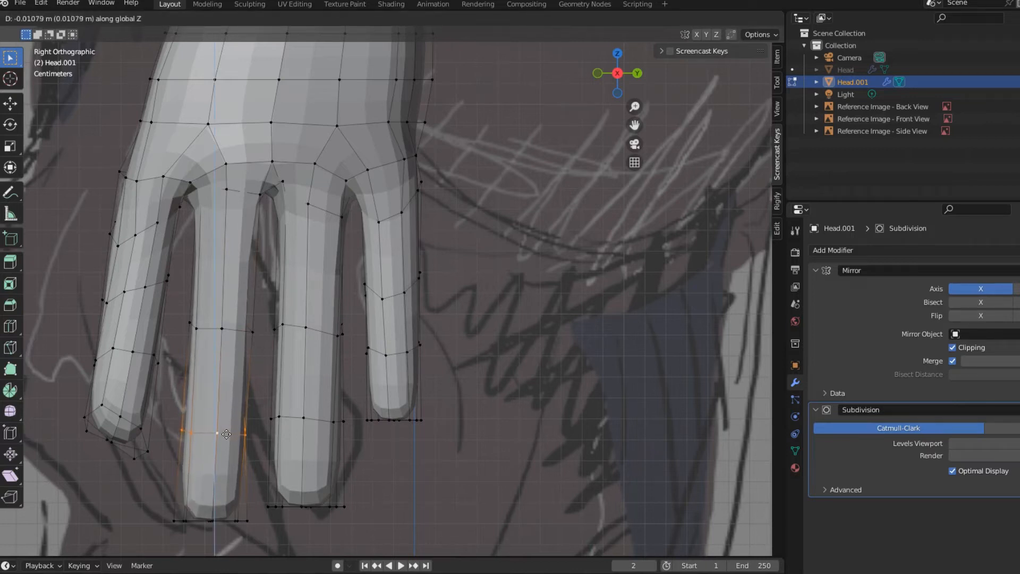
left_click(230, 427)
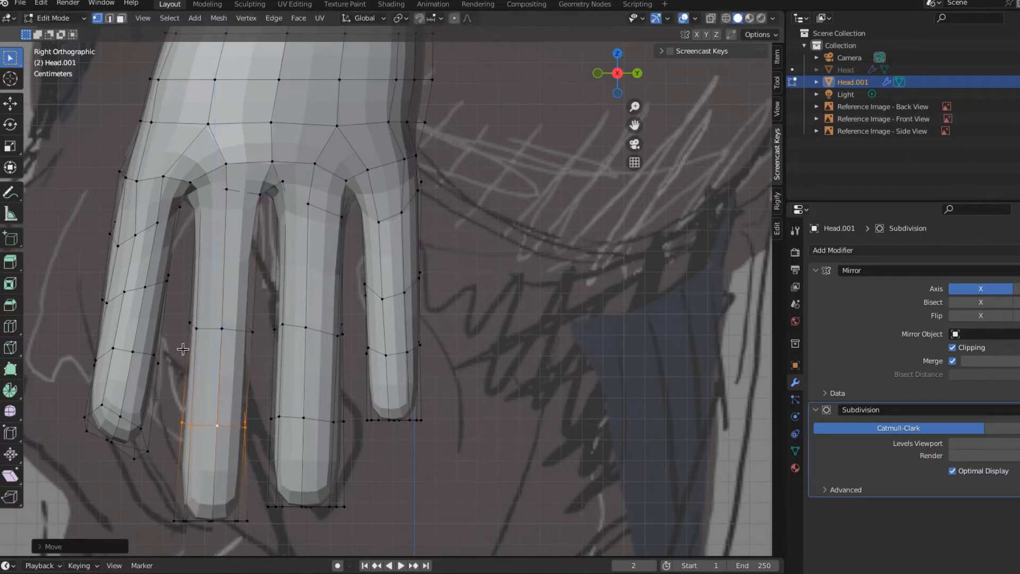
left_click(123, 359, "alt")
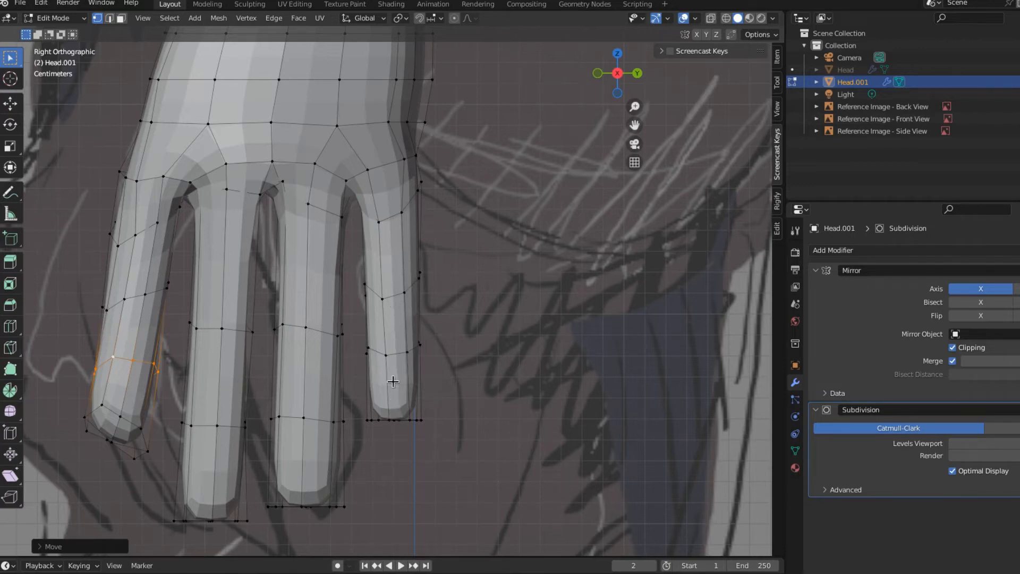
Add three single loop cuts to the rearmost finger: near the tip, between the two joint loops, and above the upper joint loop
key("ctrl+r")
left_click(393, 382)
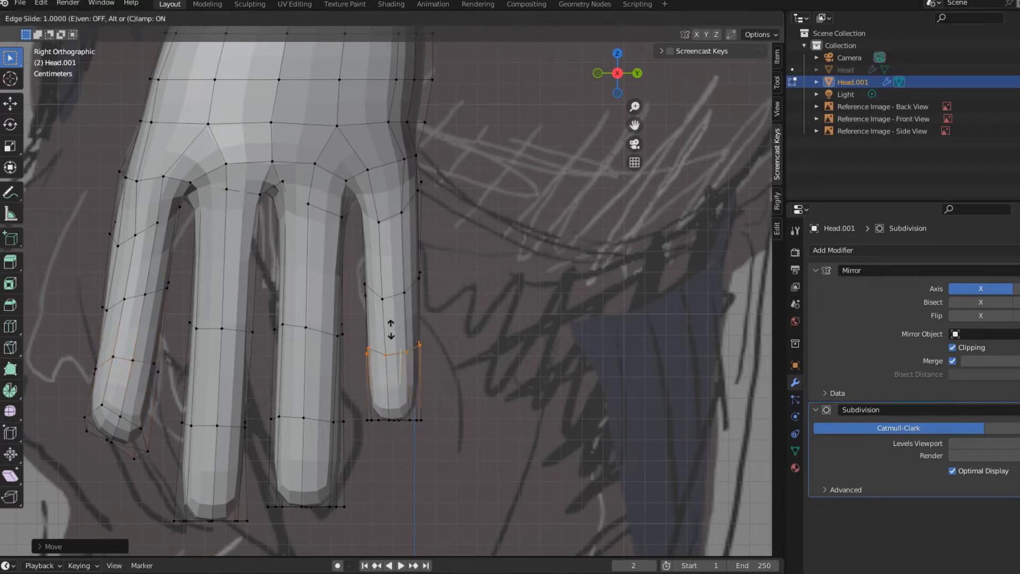
left_click(405, 387)
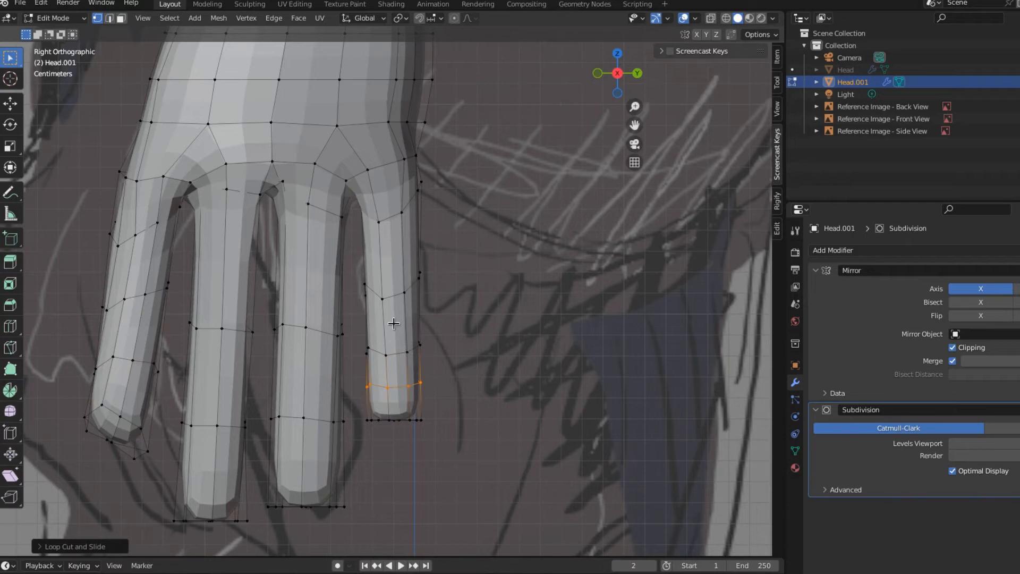
key("ctrl+r")
left_click(394, 322)
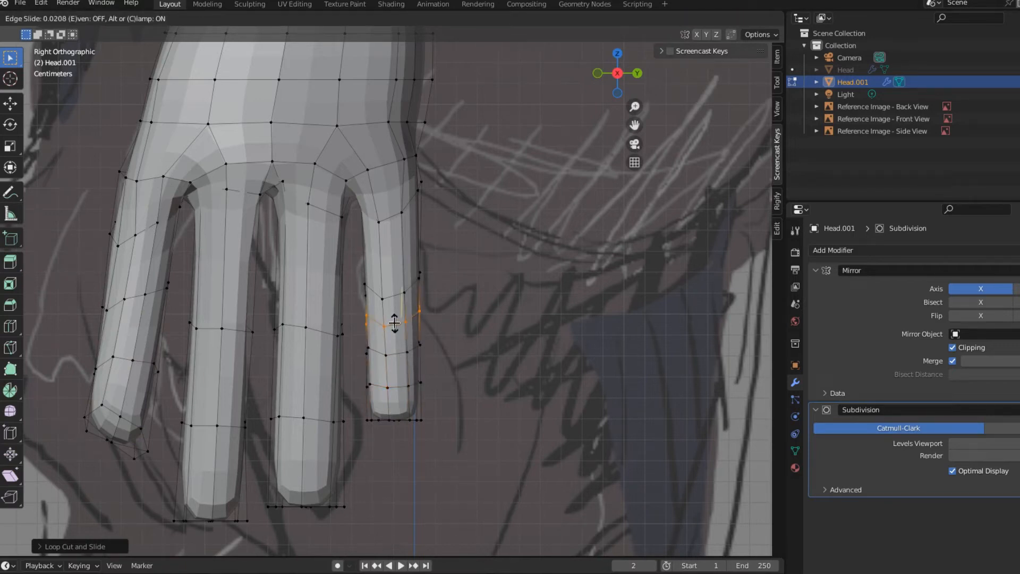
left_click(394, 322)
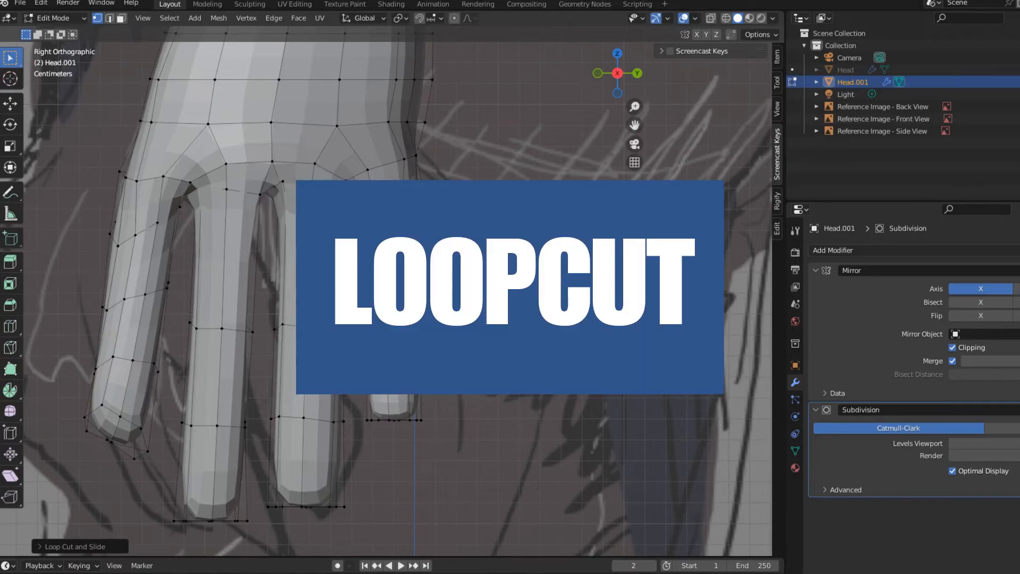
key("ctrl+r")
left_click(399, 249)
left_click(405, 266)
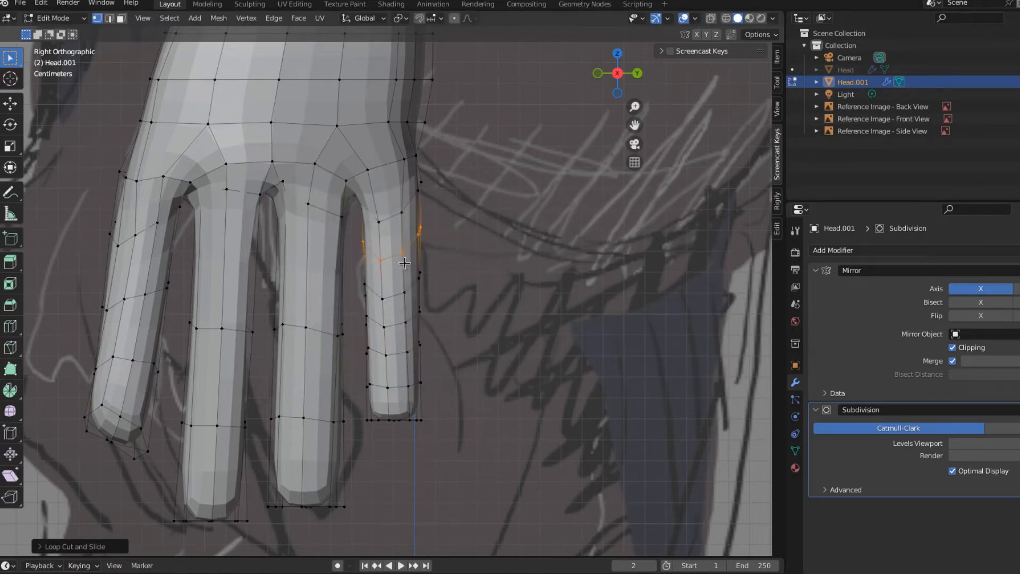
Add three single loop cuts to the third finger: above the upper joint loop, between the joint loops, and near the tip
key("ctrl+r")
left_click(319, 282)
left_click(319, 282)
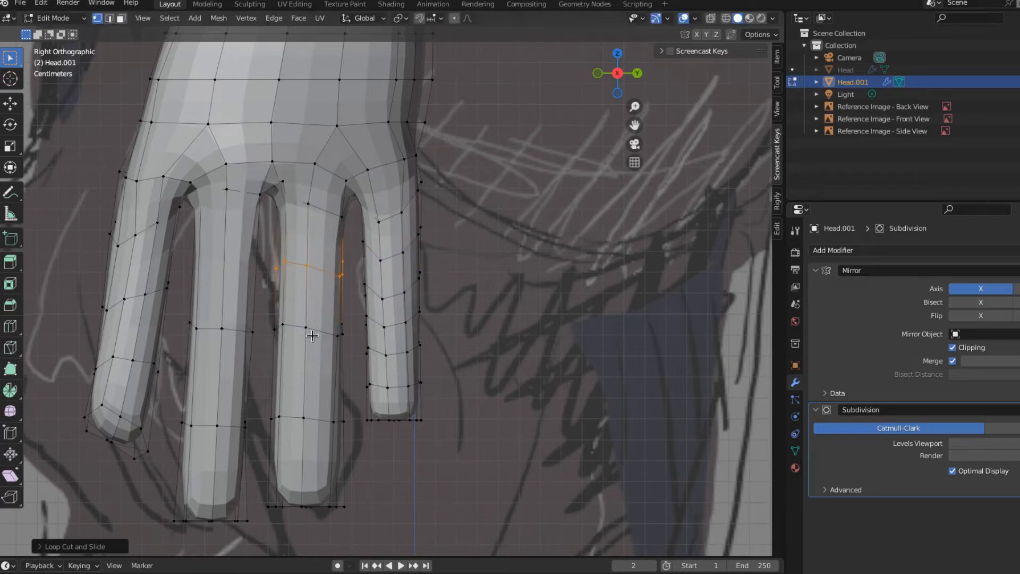
key("ctrl+r")
left_click(314, 367)
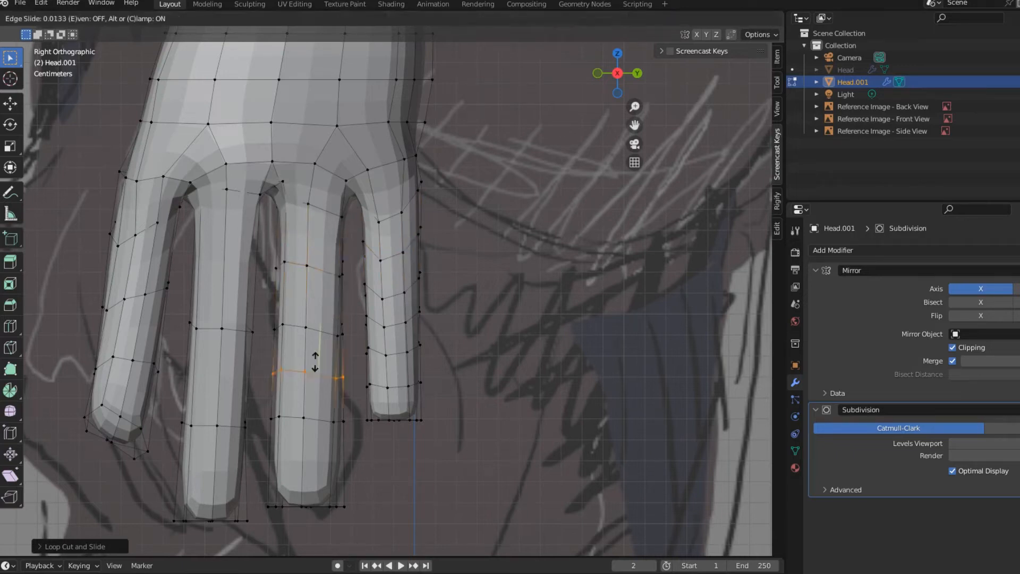
left_click(313, 367)
key("ctrl+r")
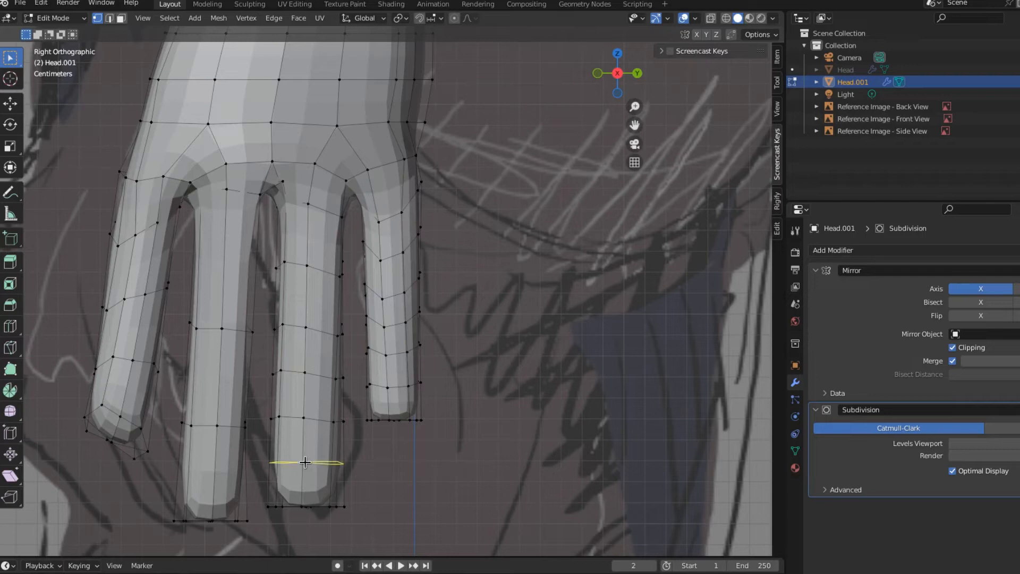
left_click(305, 461)
left_click(305, 461)
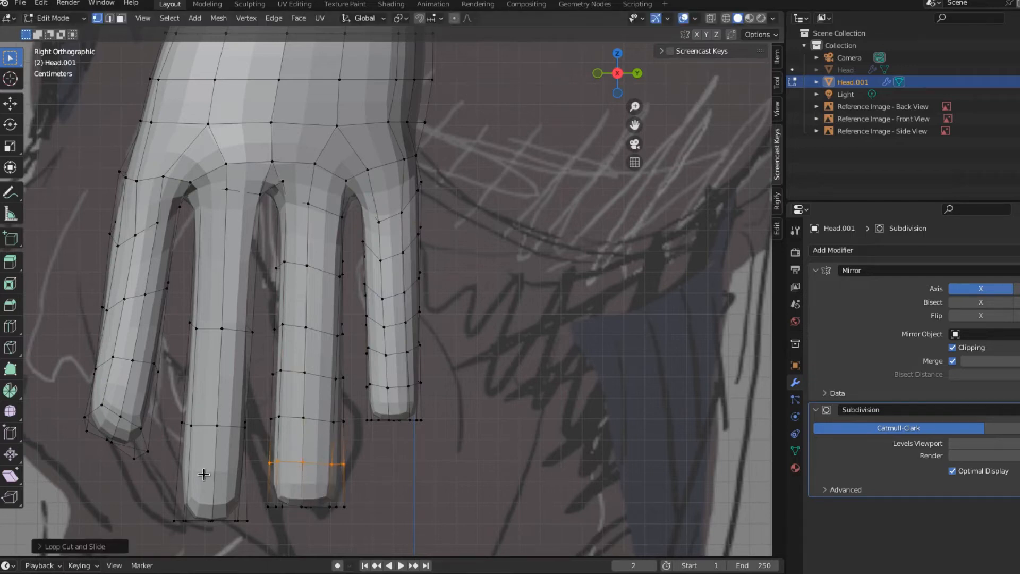
Add one loop cut to the second finger, midway between its lower joint loop and the tip
key("ctrl+r")
left_click(215, 468)
left_click(215, 468)
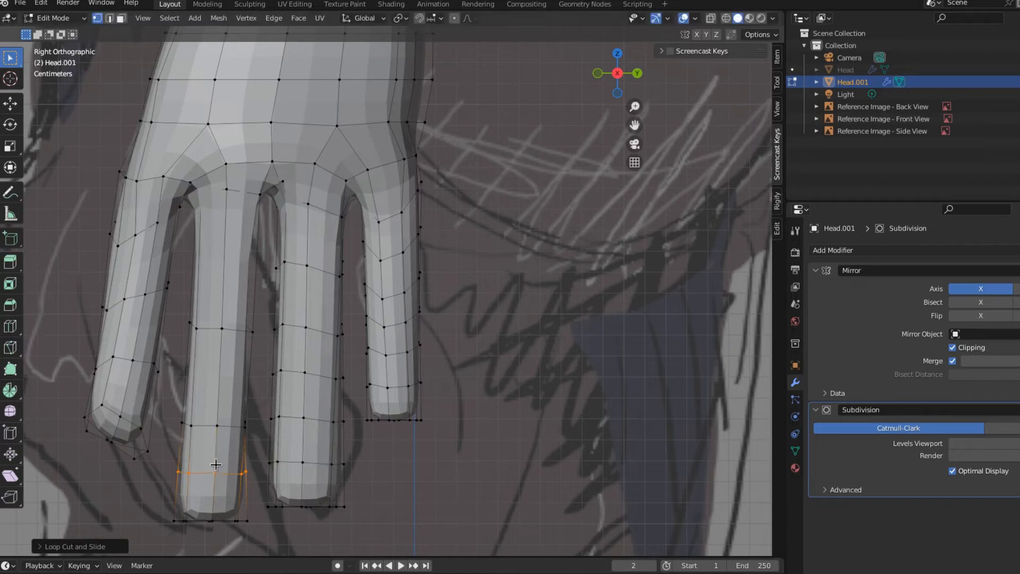
Add two single loop cuts to the second finger: between its joint loops and above its upper joint loop
key("ctrl+r")
left_click(226, 375)
left_click(240, 372)
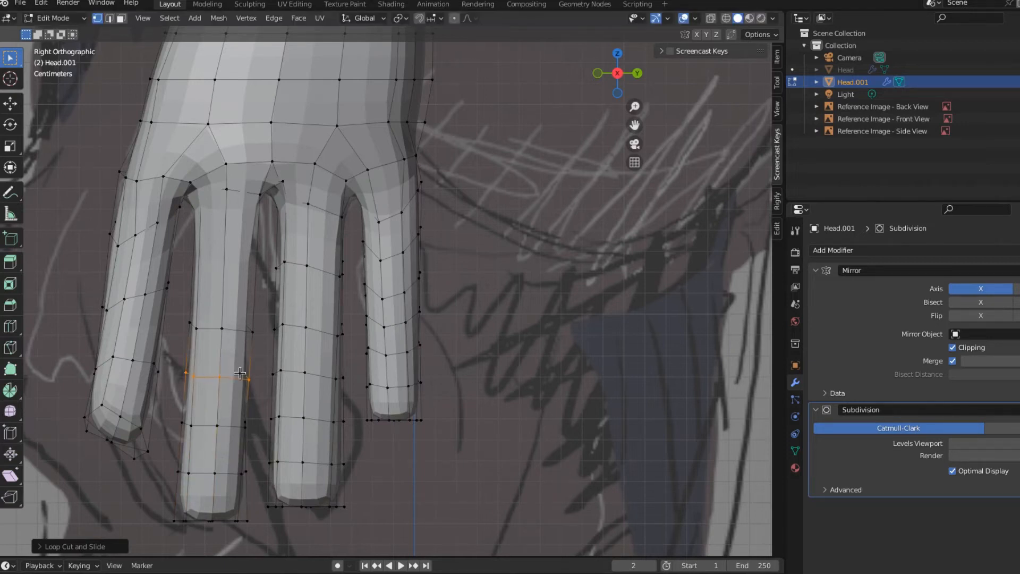
key("ctrl+r")
left_click(229, 273)
left_click(228, 277)
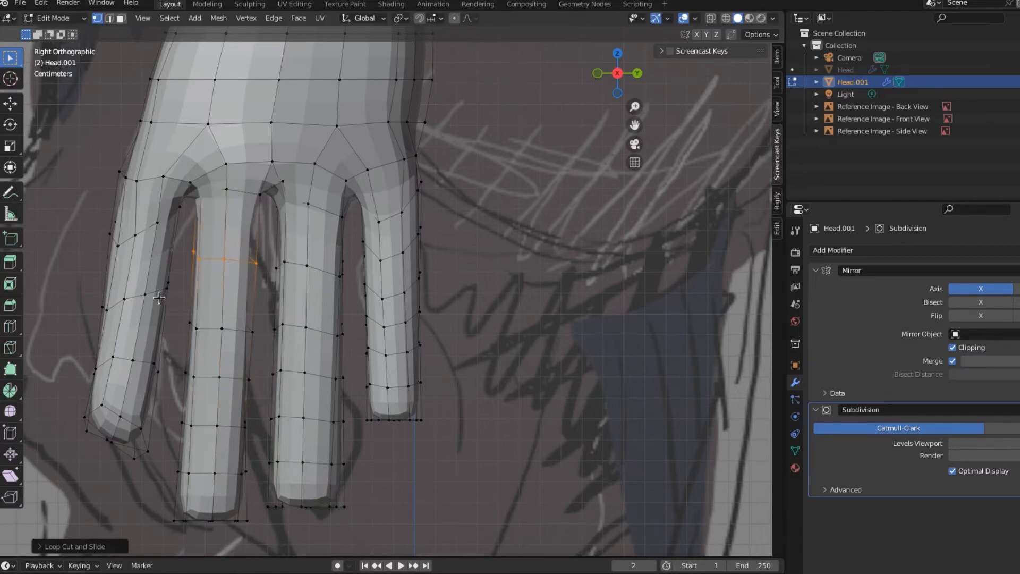
Add three single loop cuts to the foremost finger: above the upper joint loop, between the joint loops, and near the tip
key("ctrl+r")
left_click(141, 273)
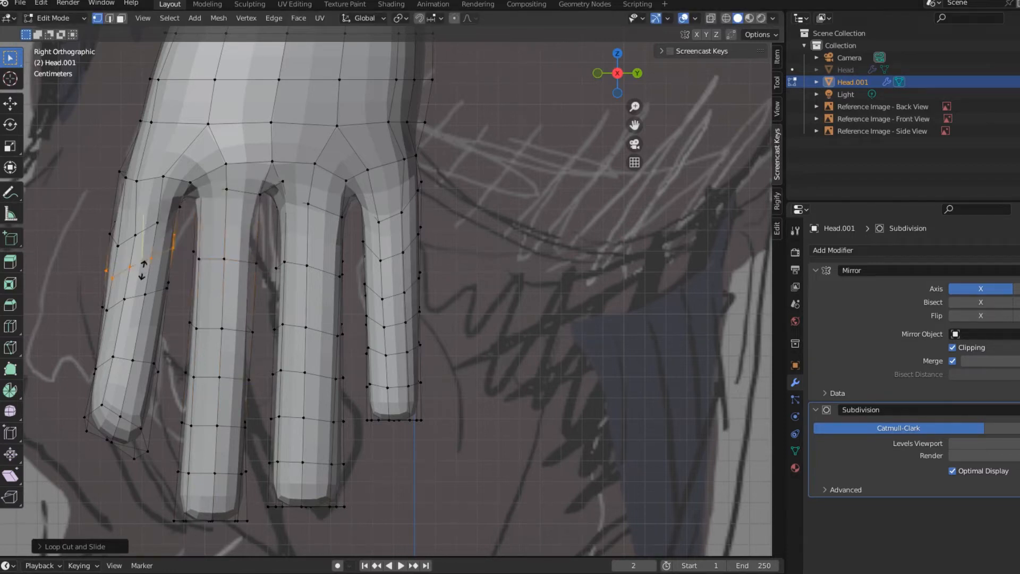
left_click(136, 342)
key("ctrl+r")
left_click(136, 342)
left_click(132, 355)
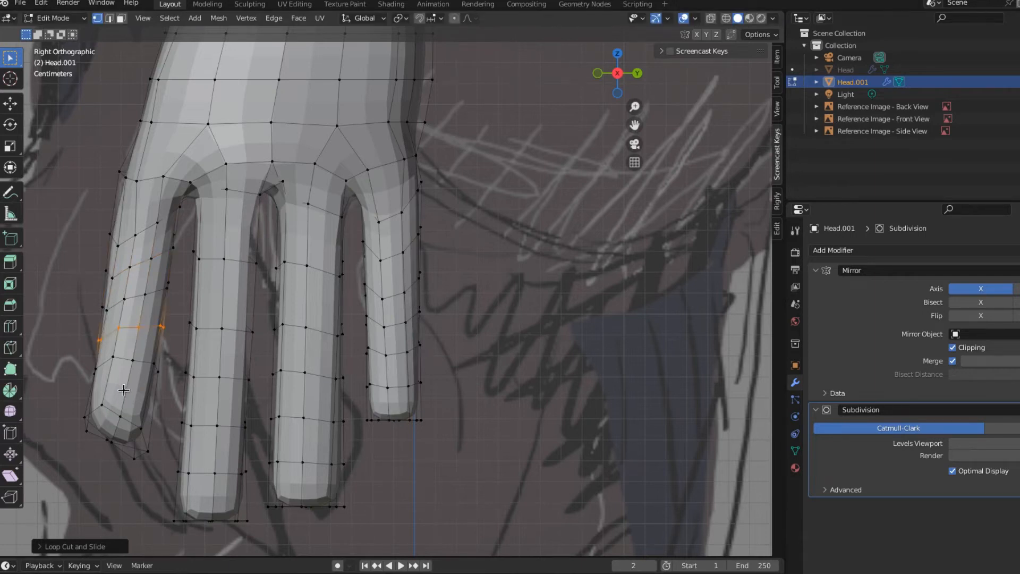
key("ctrl+r")
left_click(121, 405)
left_click(121, 405)
Bevel the upper and lower joint edges across the outer side of all four fingers with a width of about 0.03 m
middle_click_drag(121, 405, 446, 351)
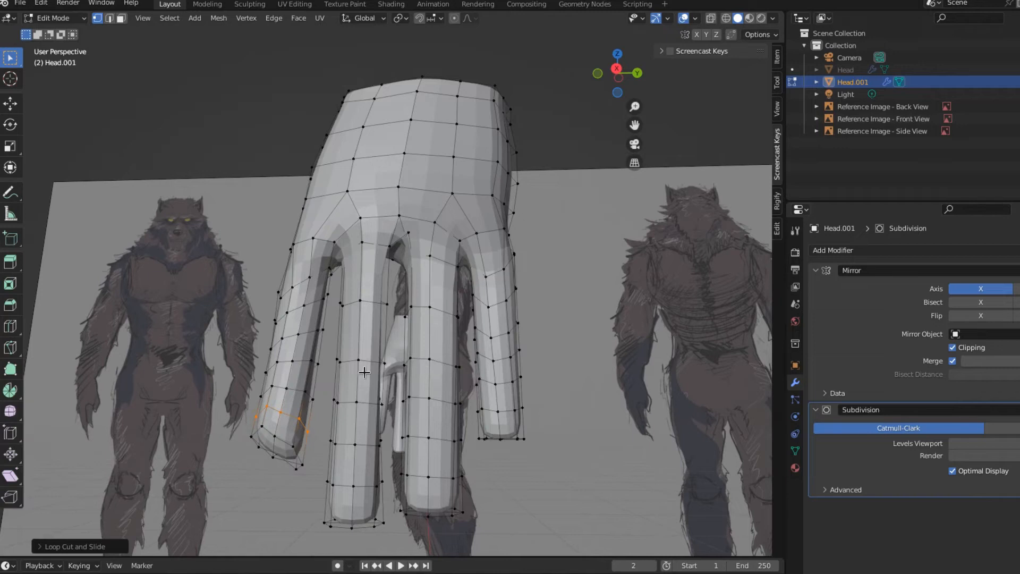
left_click(109, 18)
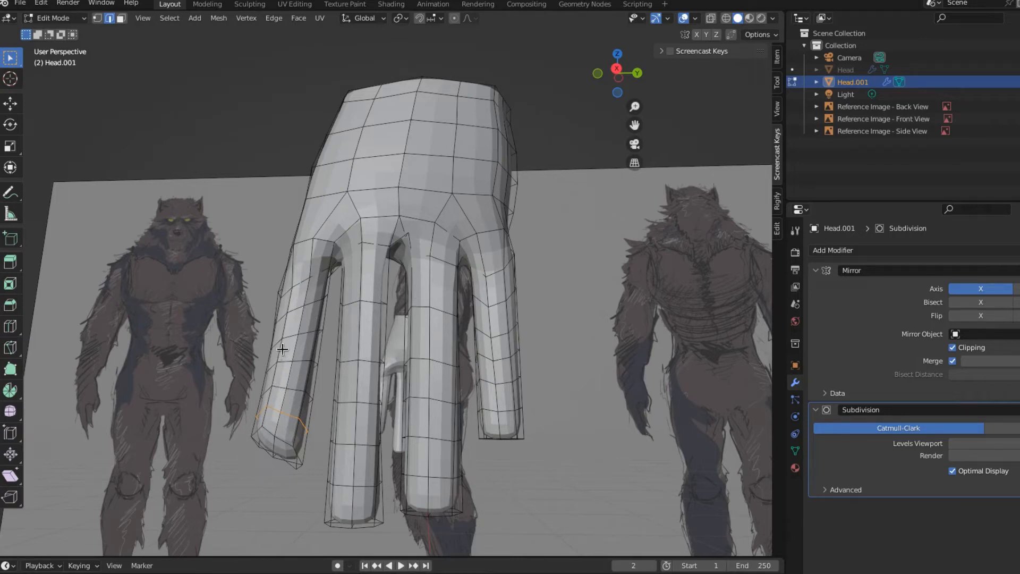
left_click(295, 333)
left_click(295, 389, "shift")
left_click(298, 389, "shift")
left_click(366, 361, "shift")
left_click(345, 444, "shift")
left_click(418, 436, "shift")
left_click(440, 361, "shift")
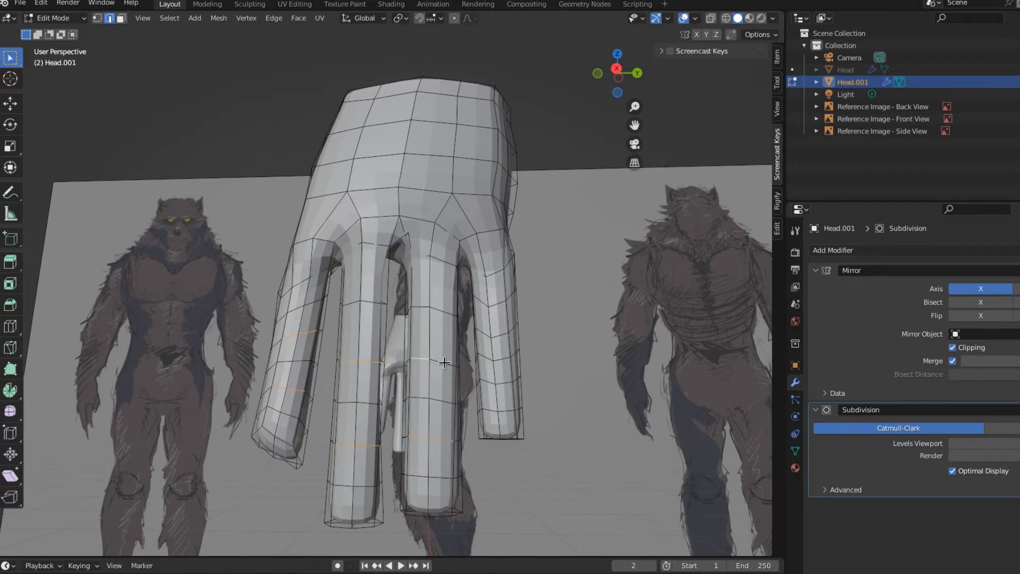
left_click(489, 379, "shift")
left_click(493, 334, "shift")
middle_click_drag(582, 415, 554, 418)
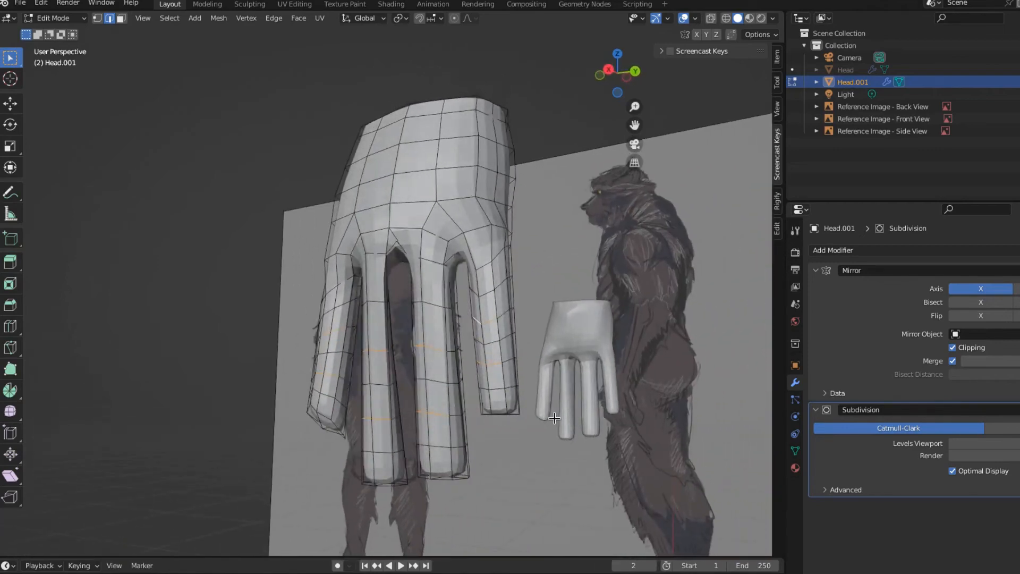
scroll(555, 418, "up", 1)
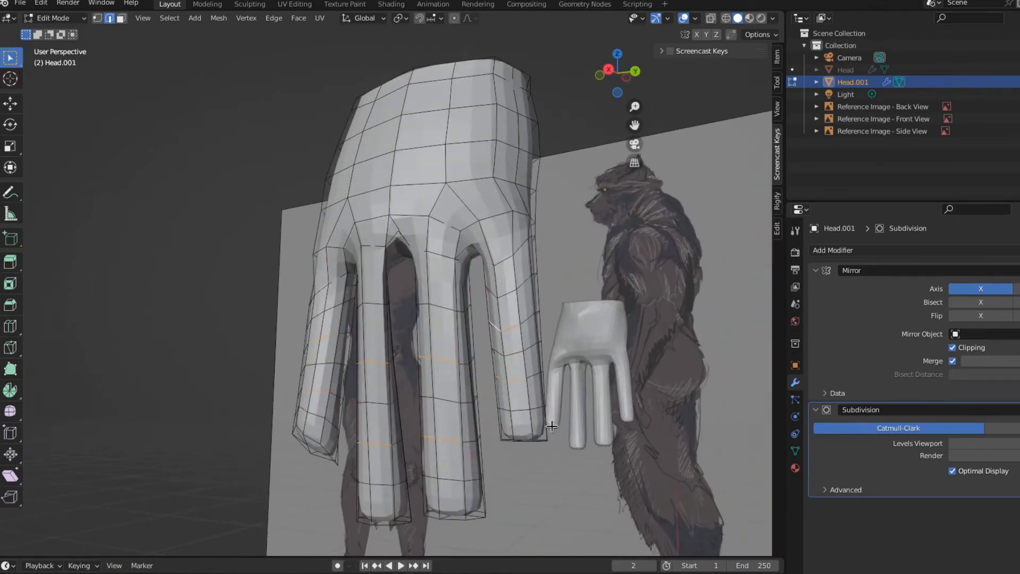
key("KP_3")
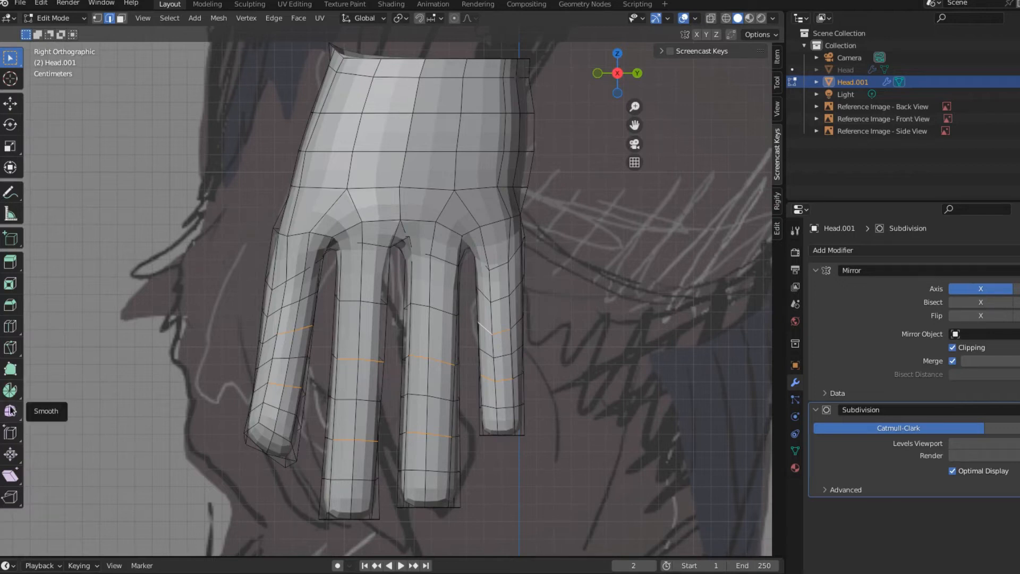
left_click(10, 304)
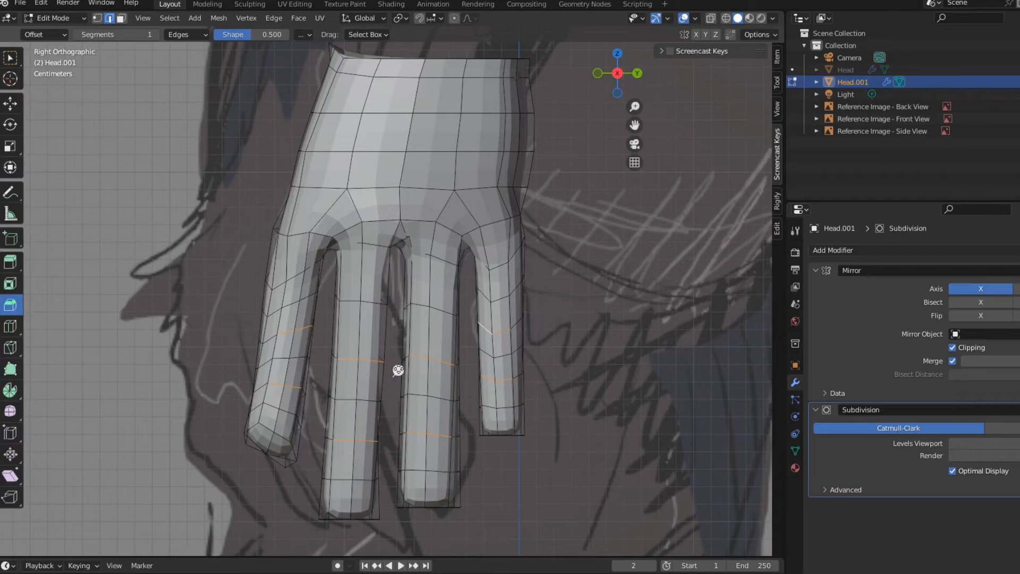
left_click_drag(402, 368, 413, 366)
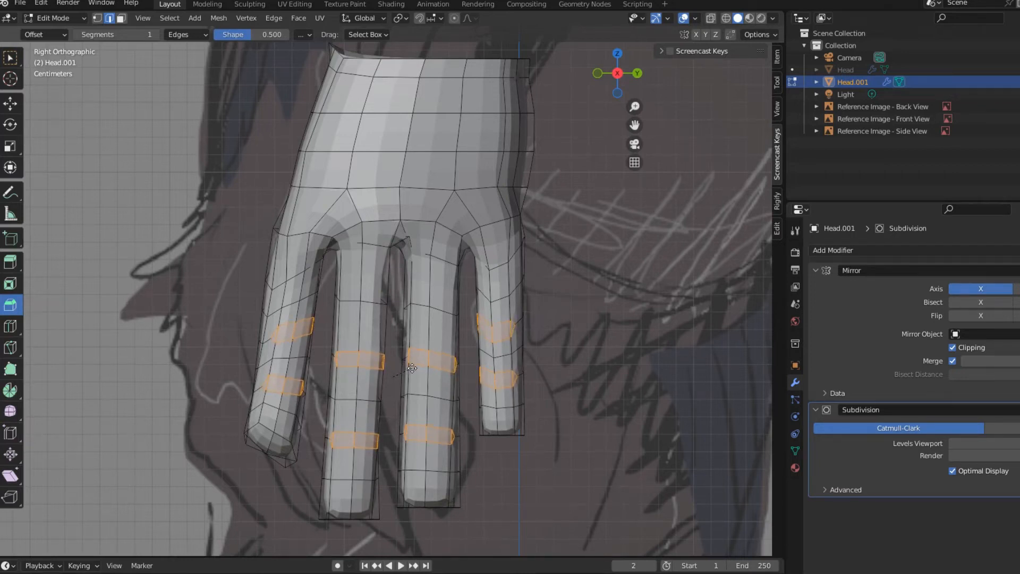
left_click_drag(411, 367, 411, 367)
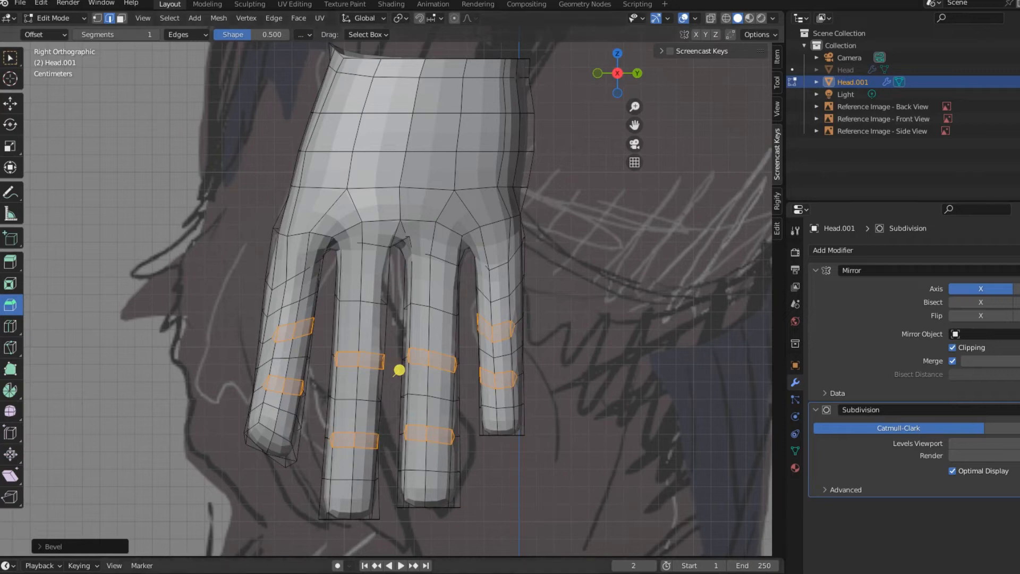
Set the finger joint bevel to 2 segments and inspect the beveled bands around the fingers
left_click(42, 547)
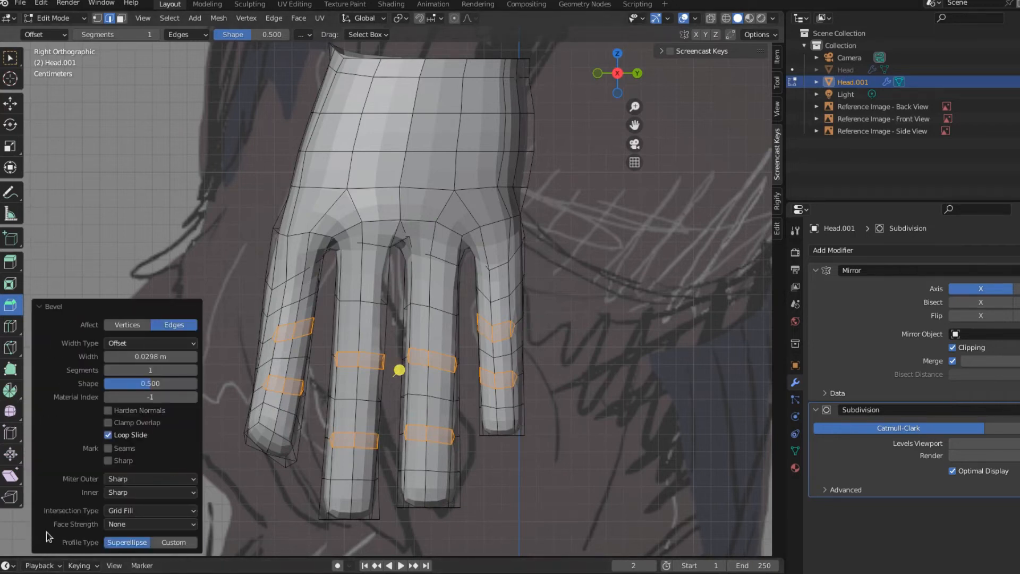
left_click(192, 369)
scroll(482, 386, "up", 3)
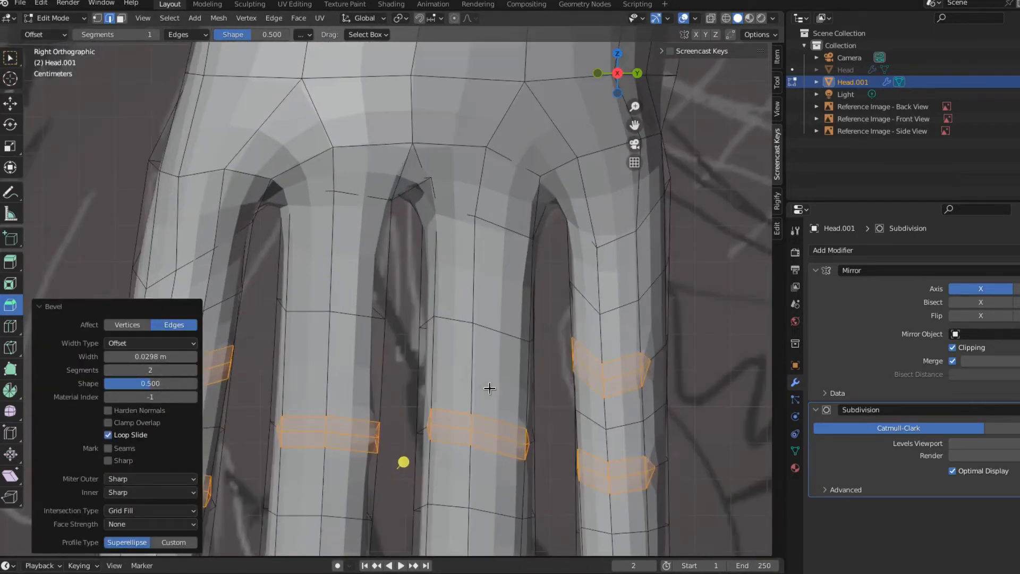
scroll(488, 387, "down", 2)
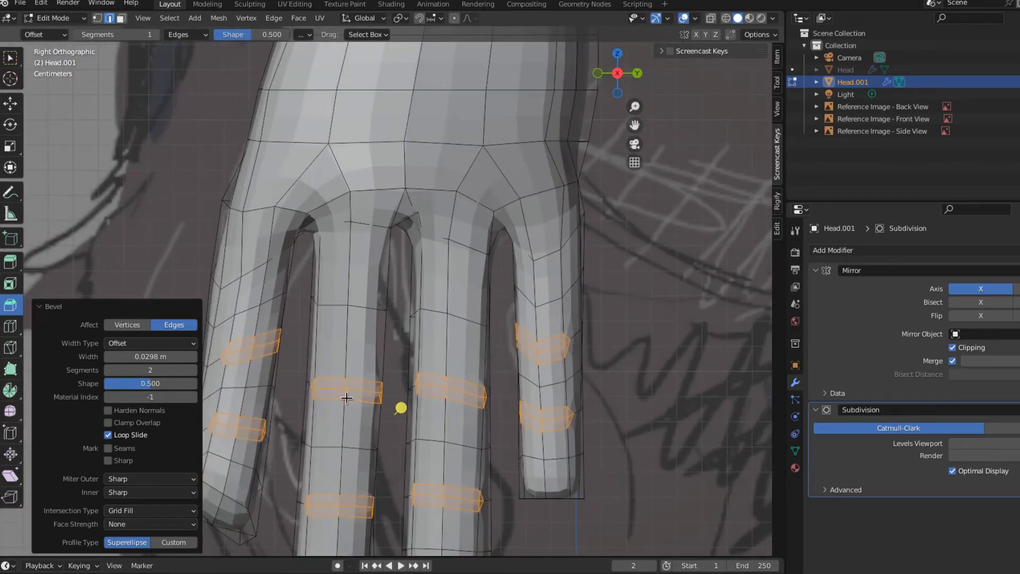
scroll(346, 393, "down", 2)
mouse_move(351, 396)
middle_mouse_down()
mouse_move(433, 407)
mouse_move(342, 400)
middle_mouse_up()
scroll(342, 399, "up", 3)
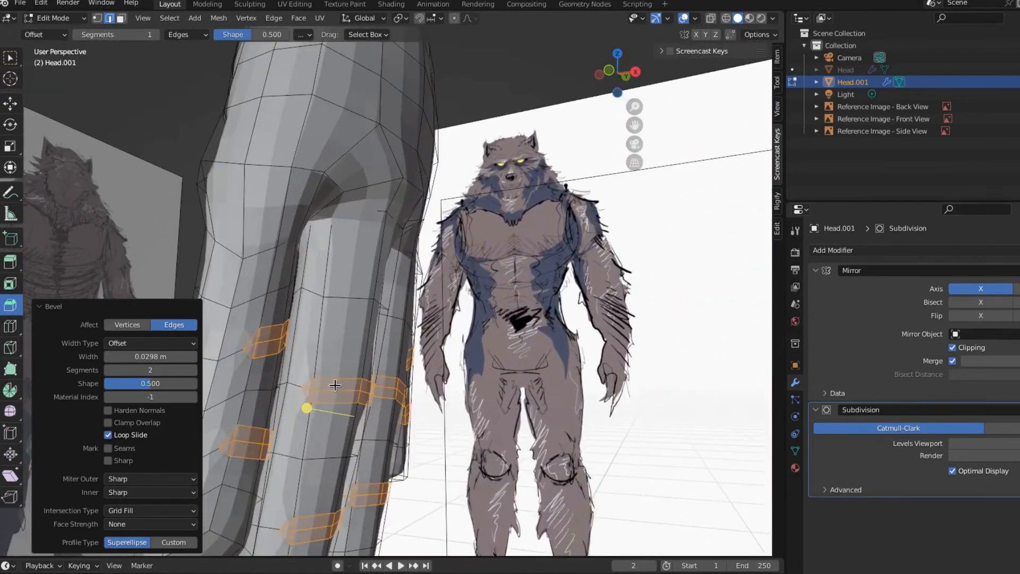
left_click(43, 307)
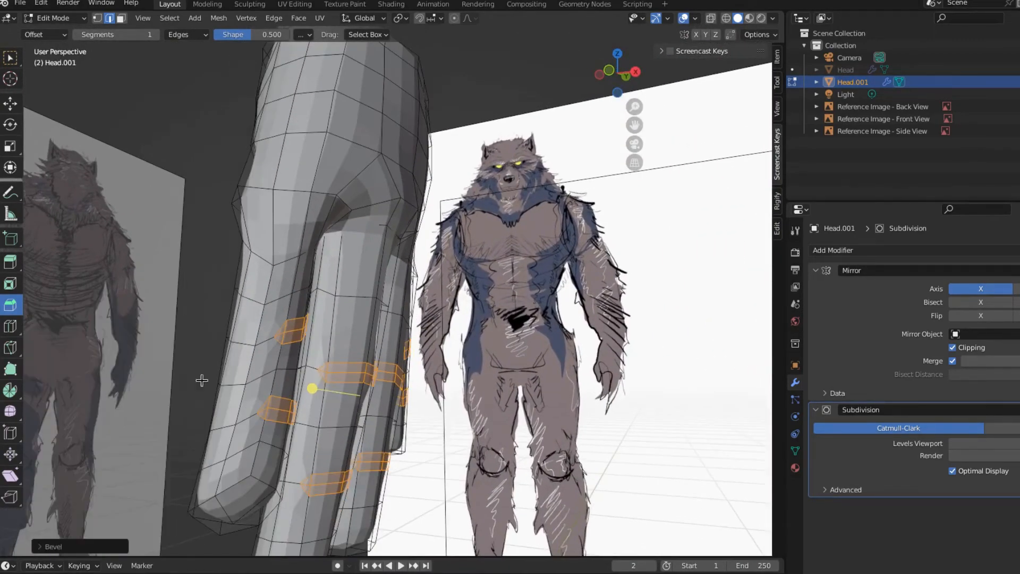
middle_click_drag(201, 382, 282, 342)
scroll(207, 422, "up", 3)
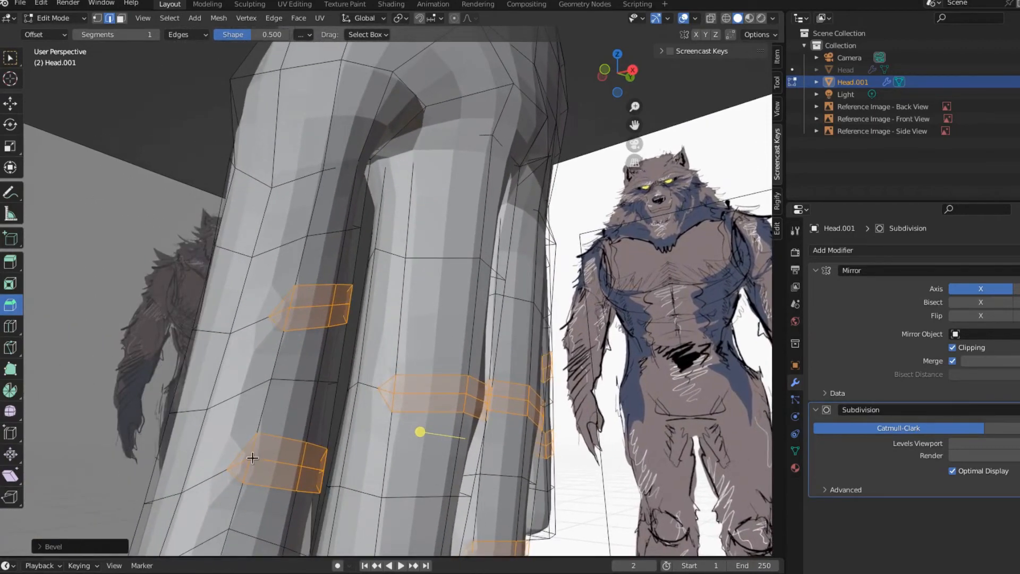
middle_click_drag(257, 496, 258, 498)
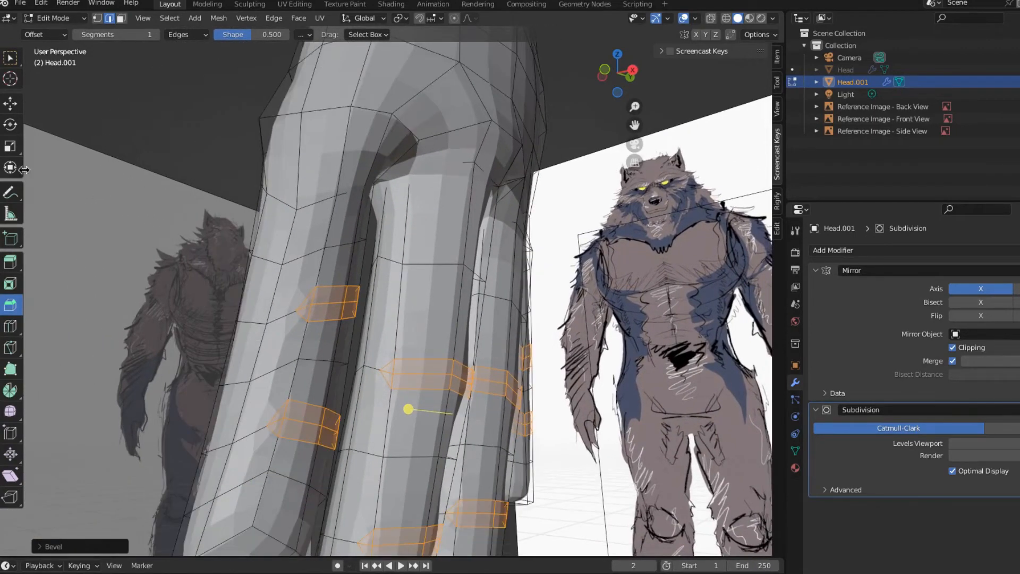
In vertex selection, merge the pointed end vertex of the foremost finger's upper joint bevel into the adjacent side vertex using At Last
left_click(56, 18)
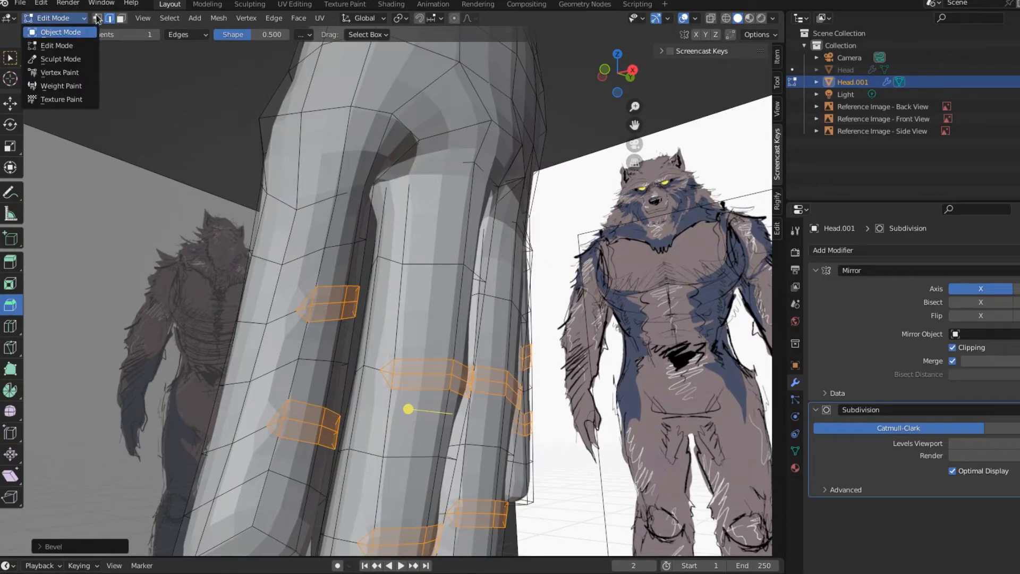
key("1")
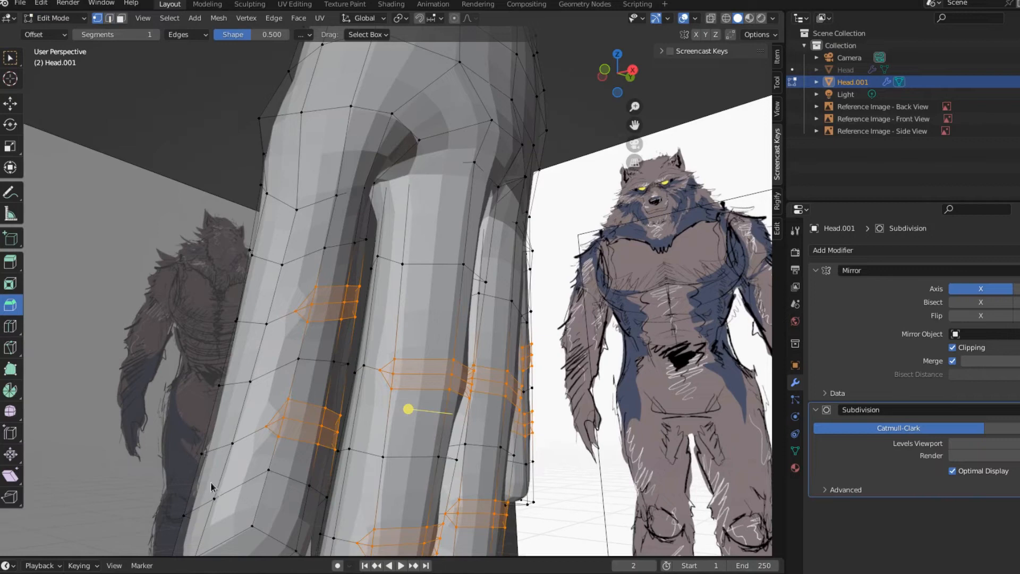
left_click_drag(231, 446, 270, 429)
key("g")
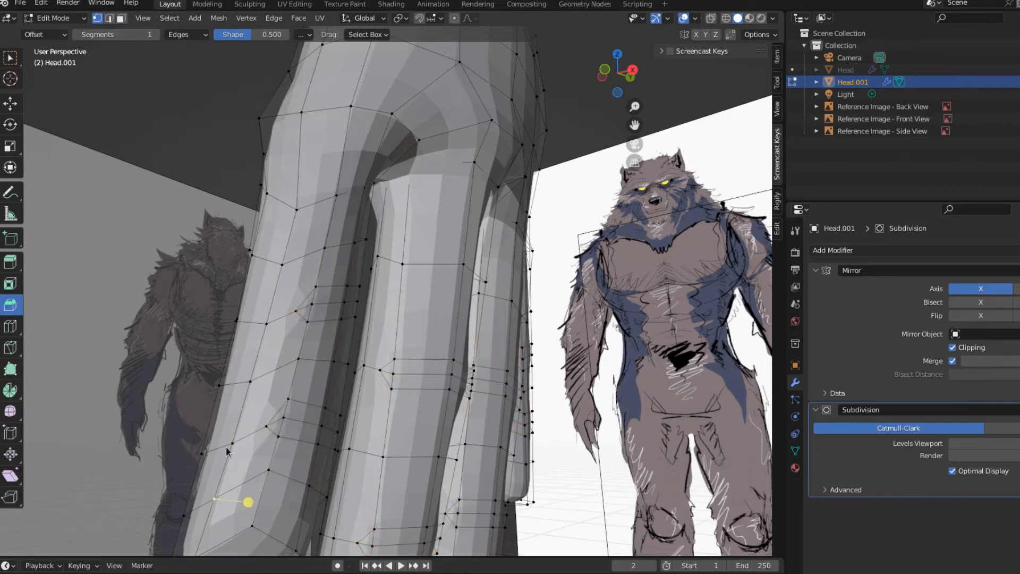
left_click(277, 437)
middle_click_drag(265, 433, 260, 425)
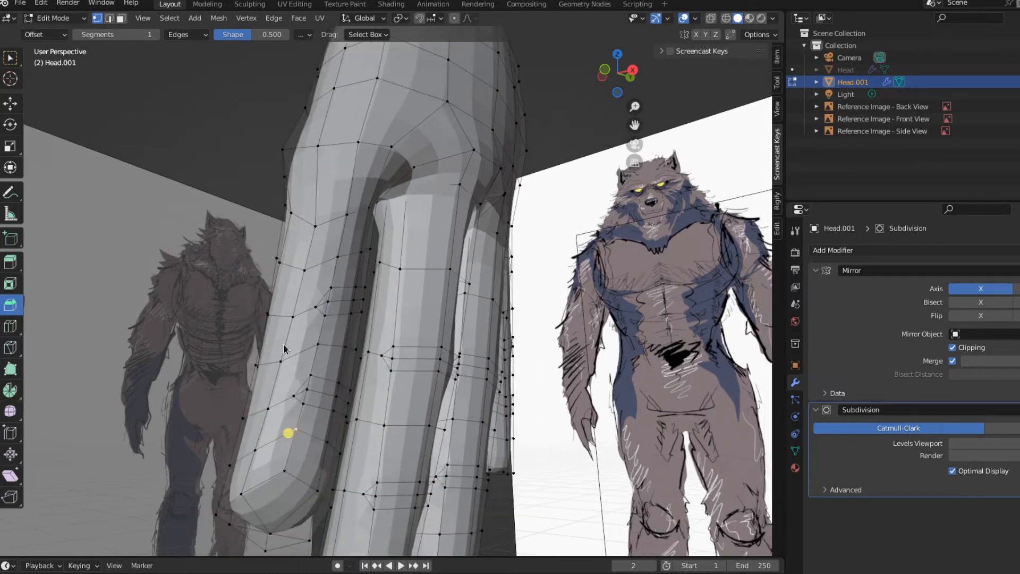
left_click(314, 322)
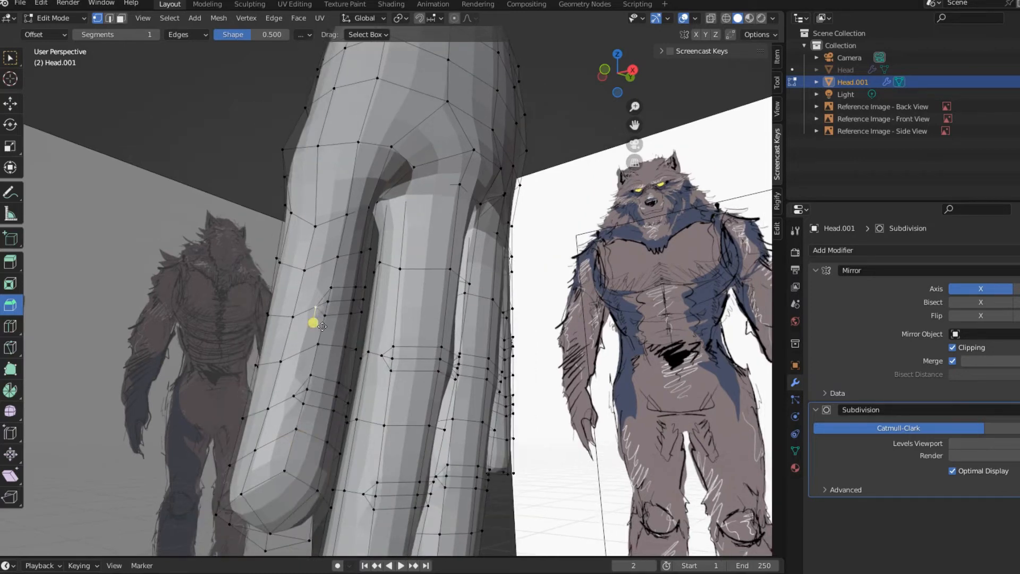
left_click(293, 318, "shift")
key("m")
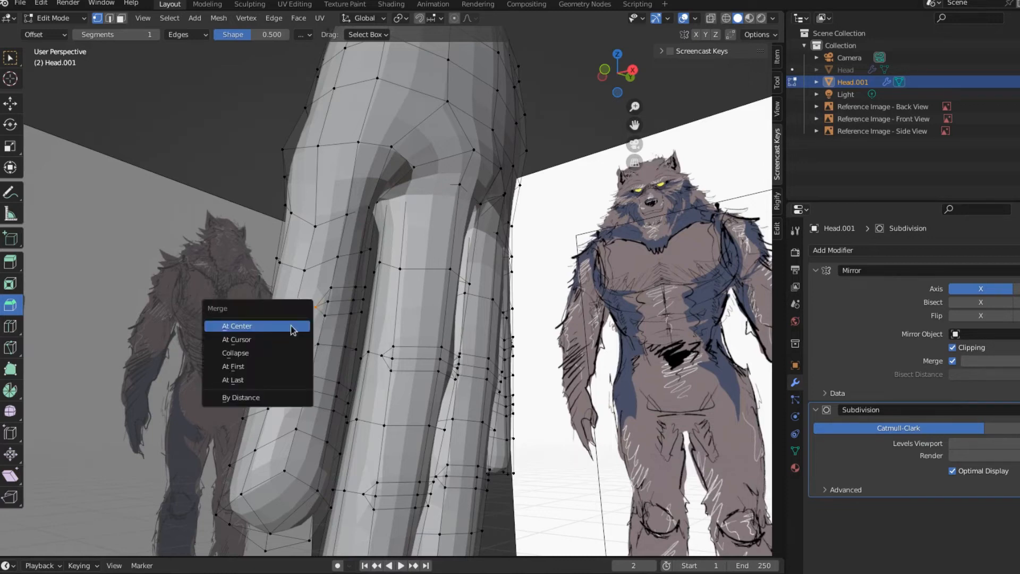
left_click(259, 381)
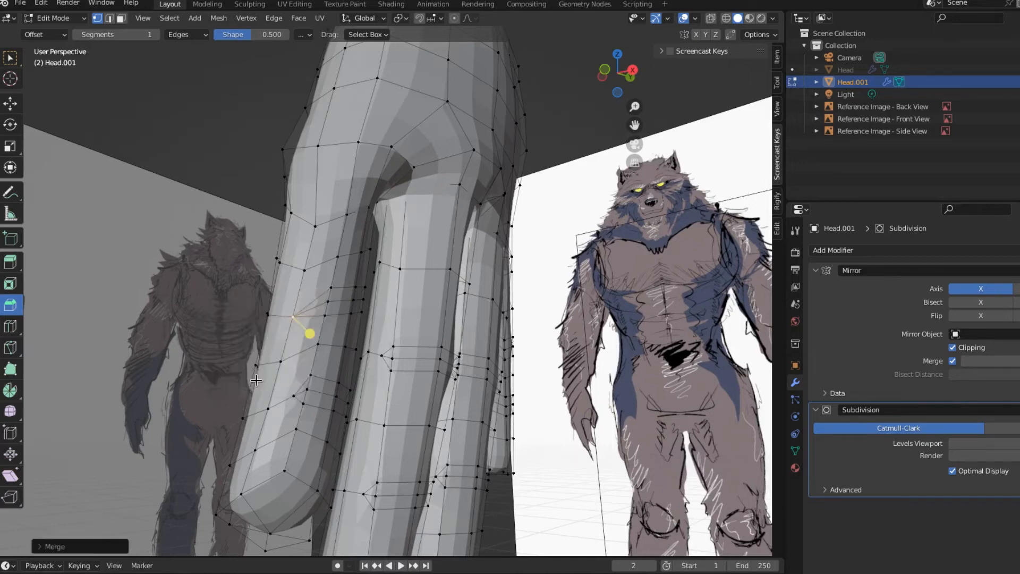
Merge the pointed end vertex of the foremost finger's lower joint bevel into the adjacent side vertex using At Last
left_click(296, 403)
left_click(267, 411, "shift")
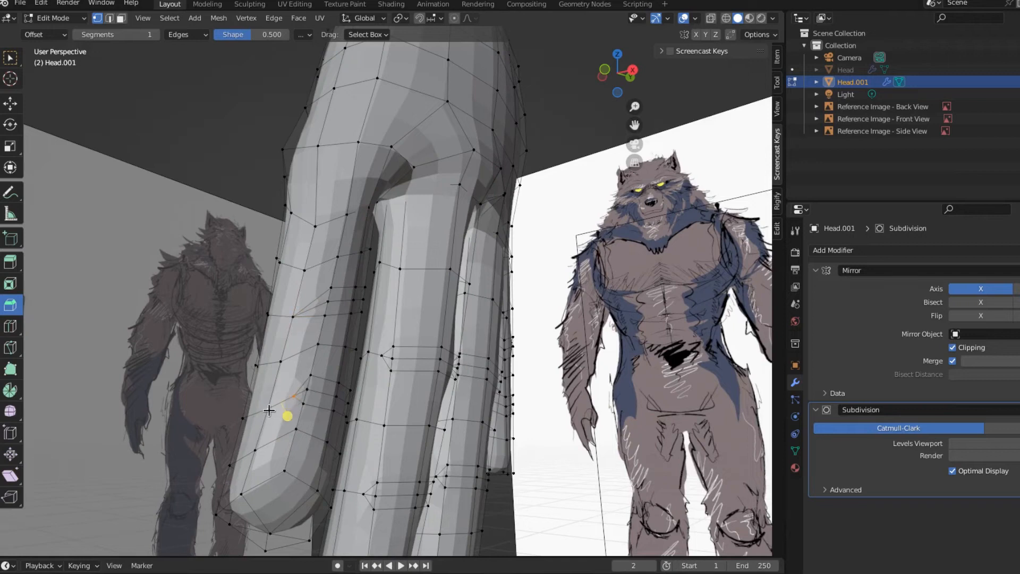
key("m")
left_click(270, 414)
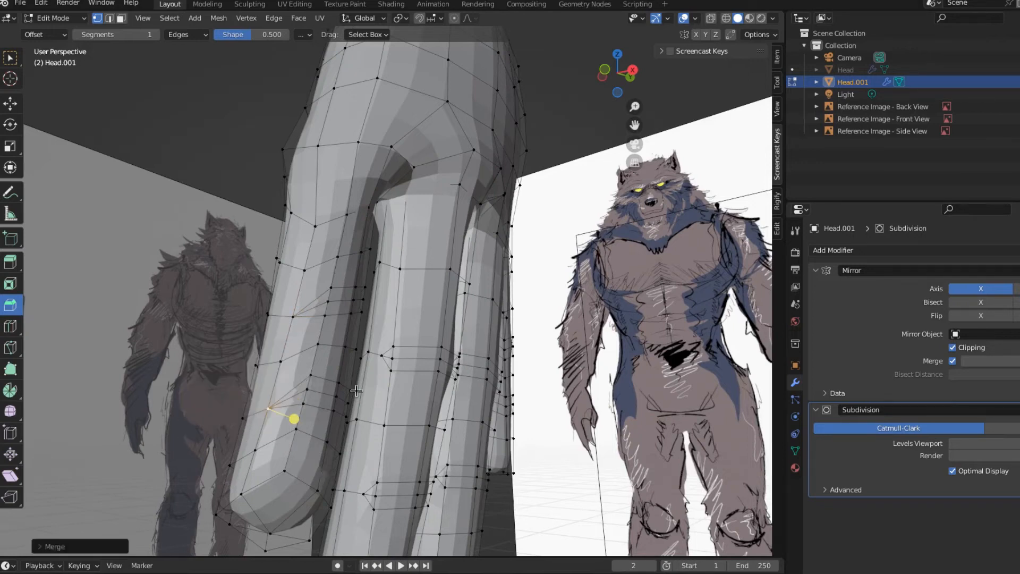
Merge the pointed end vertices of the second finger's upper and lower joint bevels into their adjacent side vertices using At Last
left_click(379, 356)
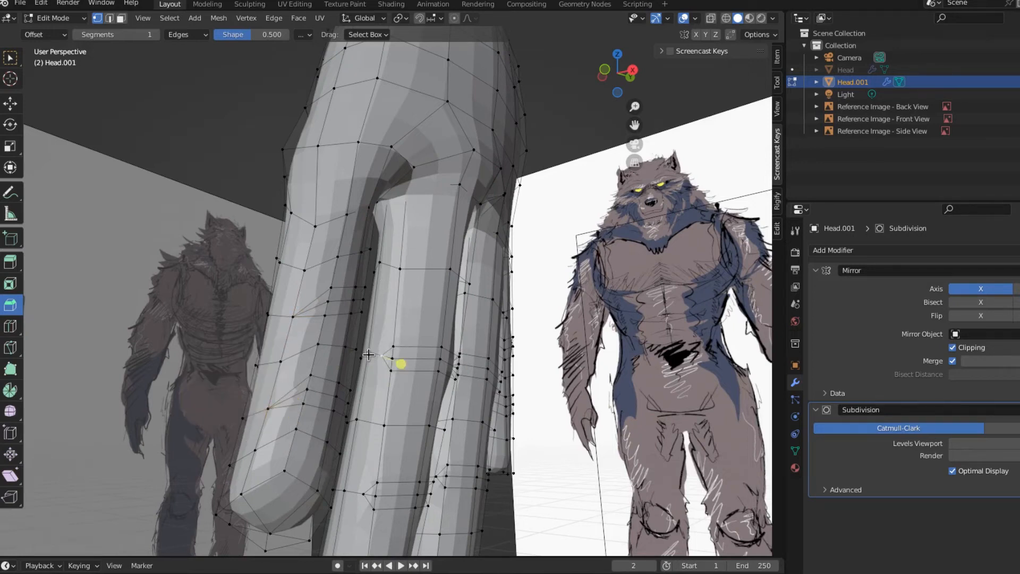
left_click(393, 359, "shift")
key("m")
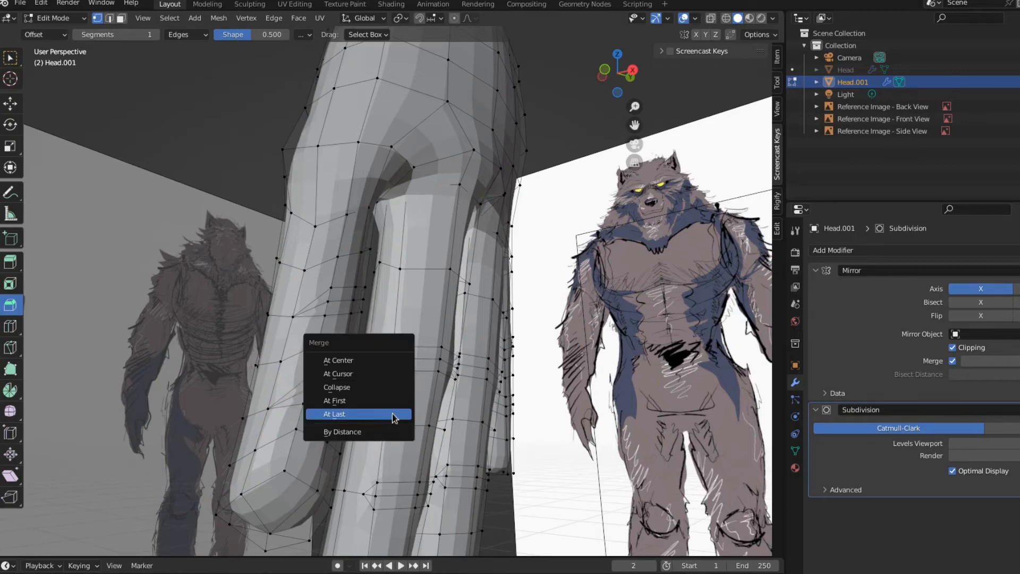
left_click(394, 415)
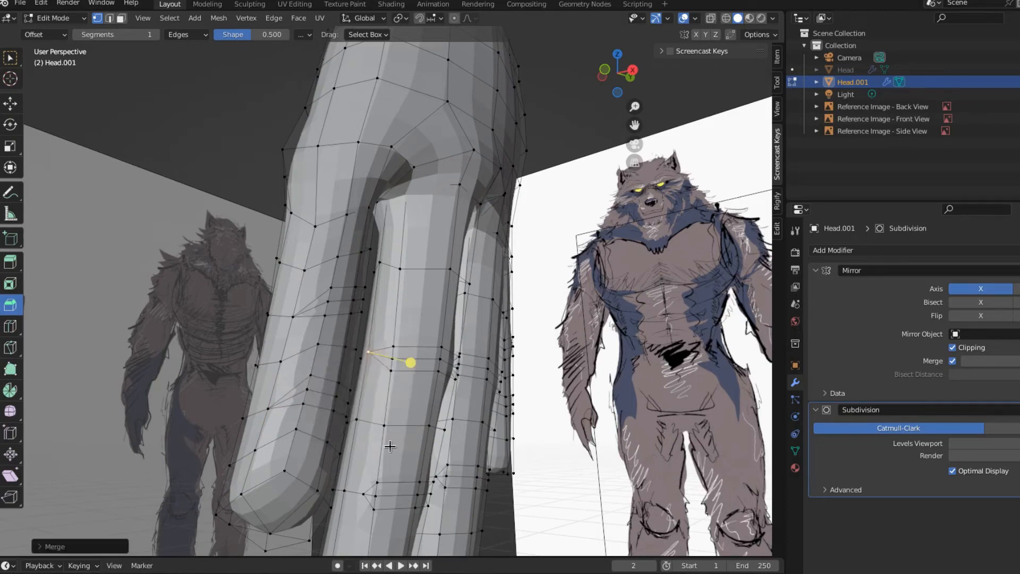
left_click(372, 492)
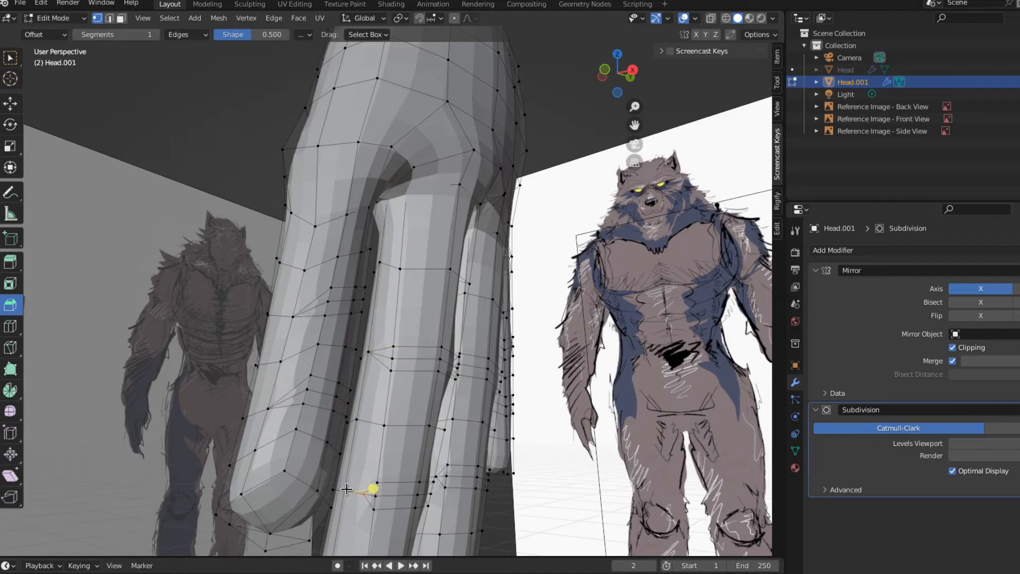
key("m")
key("Return")
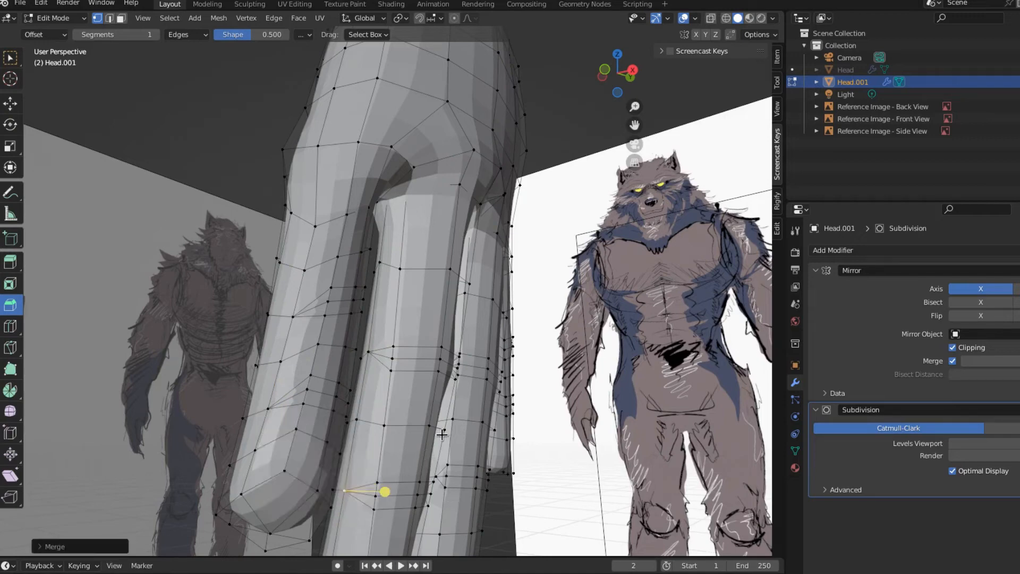
Merge the pointed end vertices of the third finger's upper and lower joint bevels into their adjacent side vertices using At Last
middle_click_drag(441, 434, 391, 416)
left_click(463, 363)
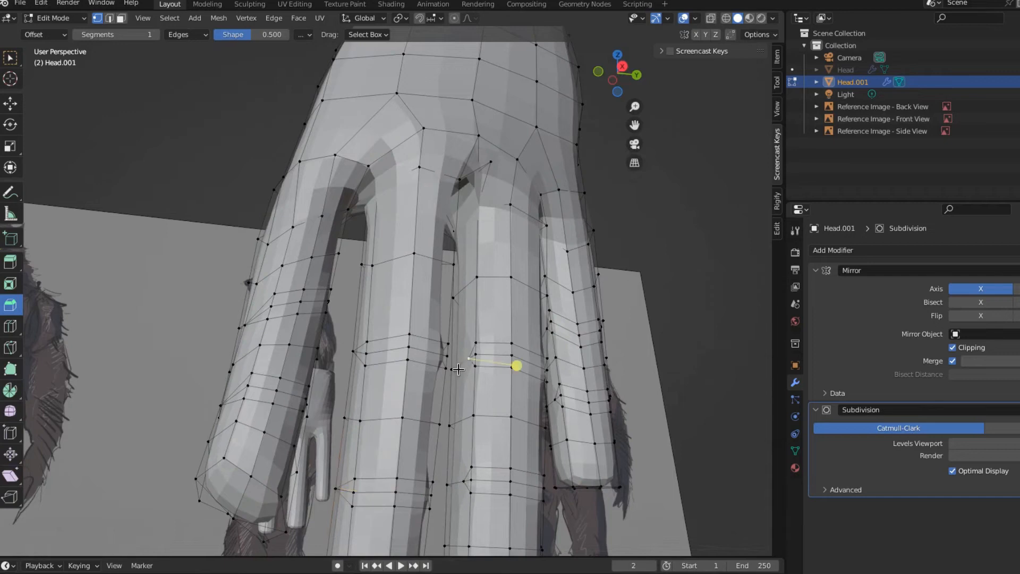
left_click(457, 367, "shift")
key("m")
left_click(451, 374)
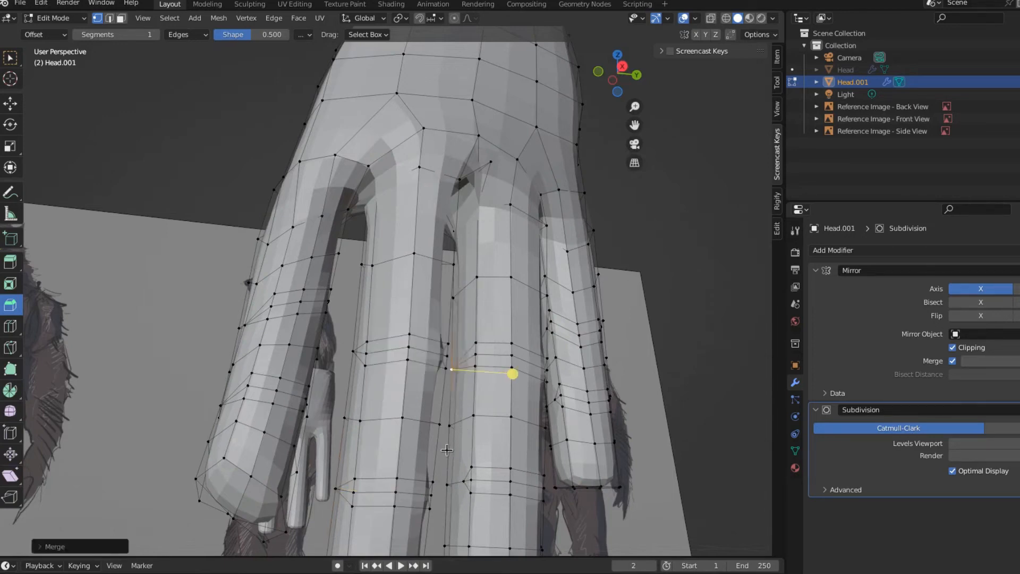
left_click(469, 482)
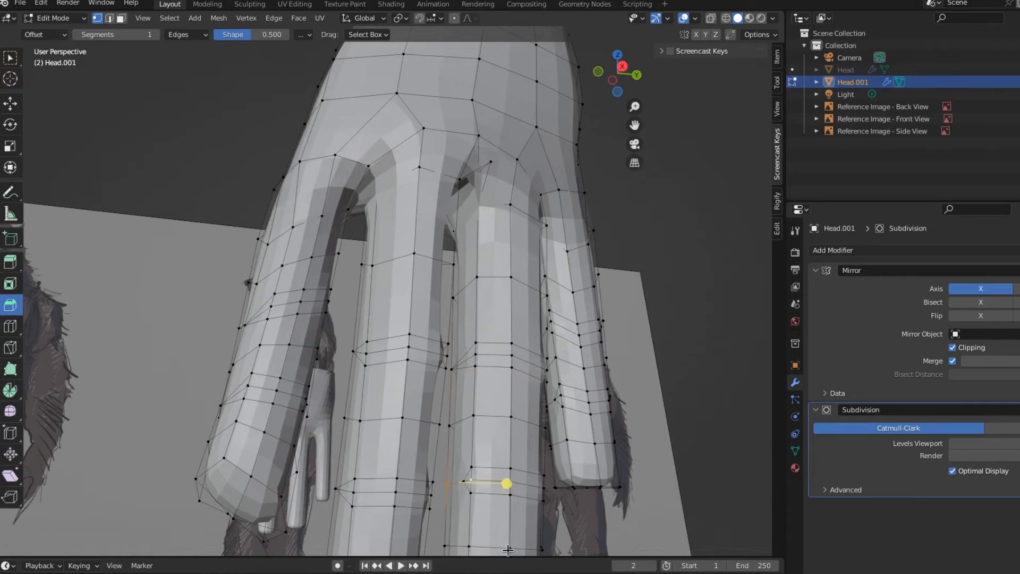
left_click(461, 481, "shift")
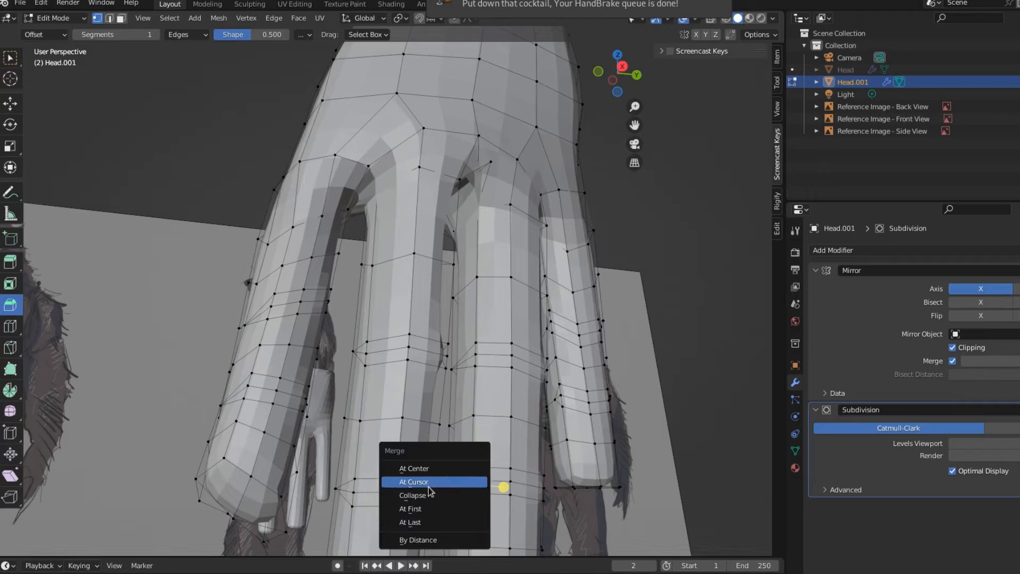
left_click(430, 508)
middle_click_drag(474, 497, 461, 502)
scroll(471, 506, "down", 1)
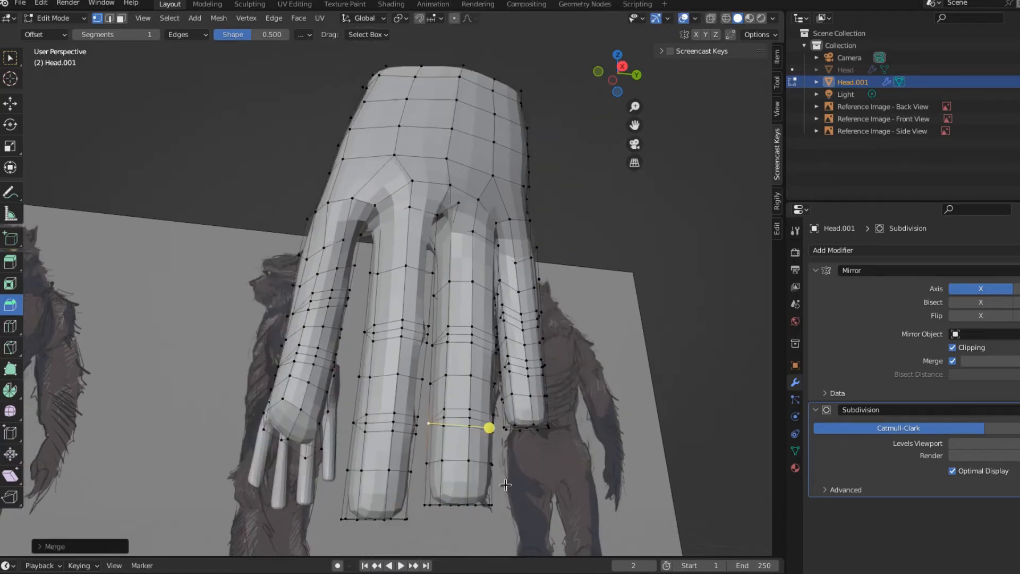
Merge the pointed end vertices of the fourth finger's lower and upper joint bevels into their adjacent side vertices using At Last
scroll(502, 463, "up", 2)
left_click(553, 402)
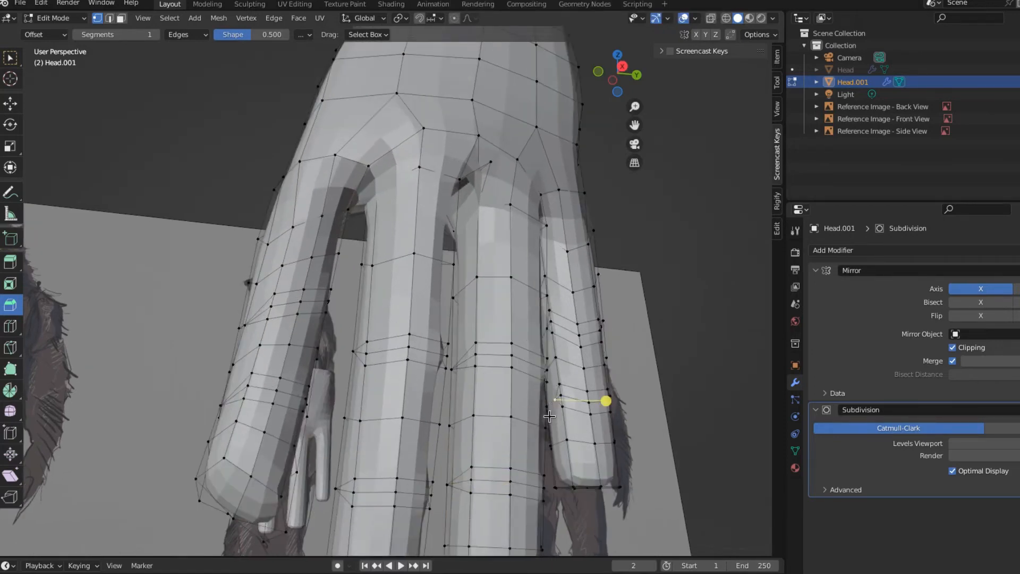
left_click(550, 407, "shift")
key("m")
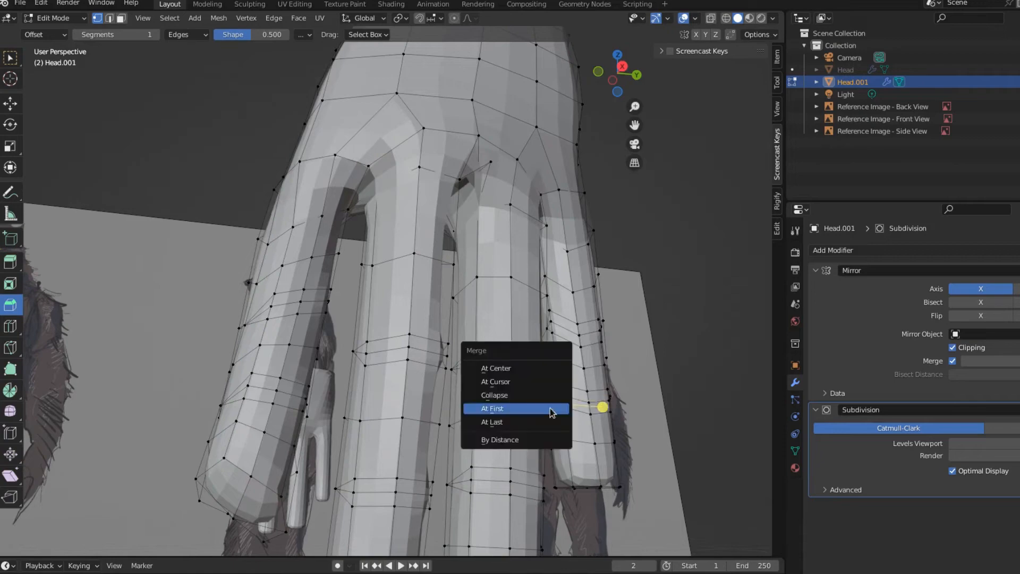
left_click(551, 408)
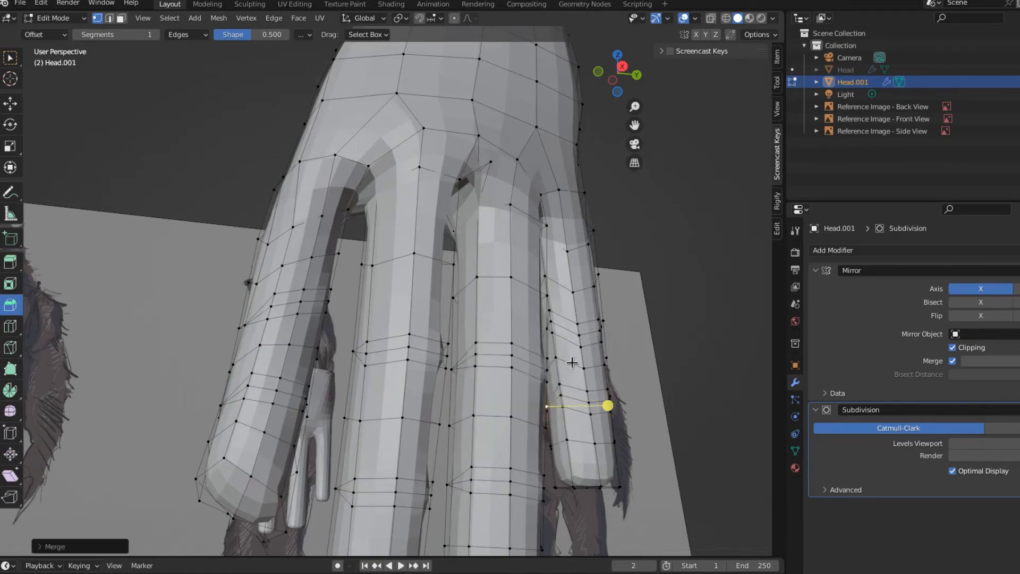
mouse_move(569, 348)
middle_mouse_down()
mouse_move(556, 375)
mouse_move(555, 340)
middle_mouse_up()
left_click(557, 324)
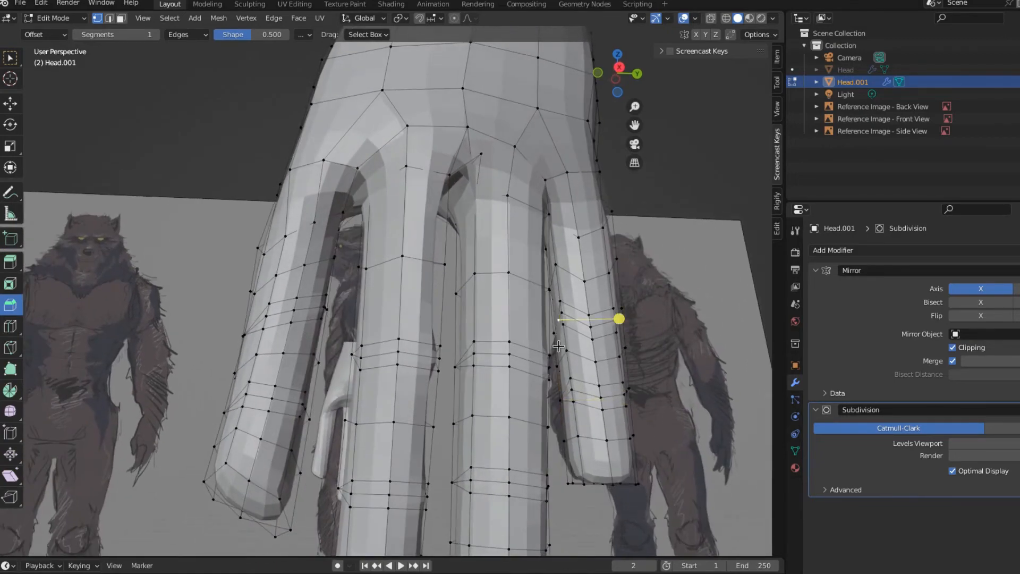
left_click(555, 334, "shift")
key("m")
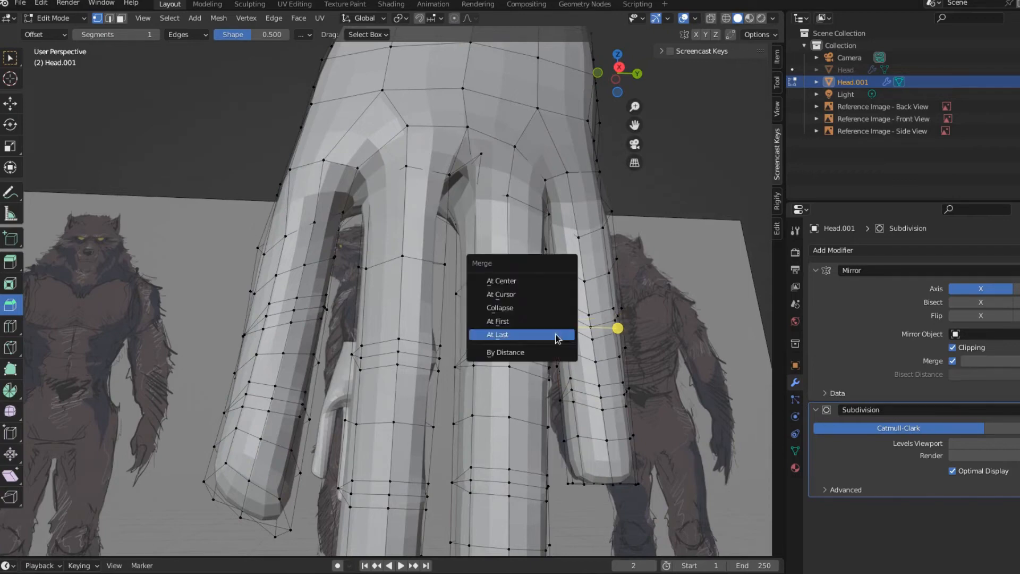
left_click(555, 334)
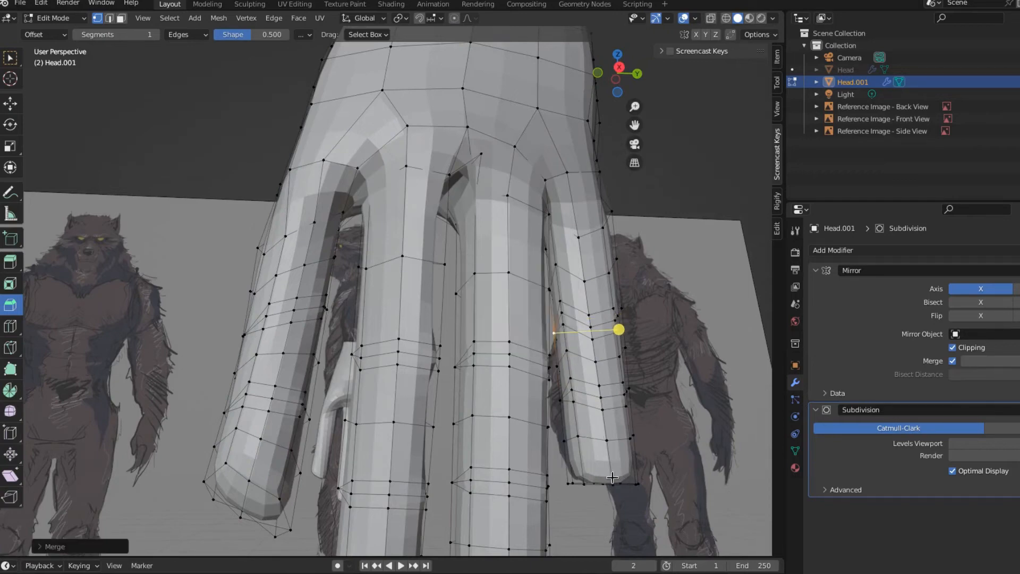
On the opposite side of the fourth finger, merge the upper and lower joint bevels' pointed end vertices into the adjacent side vertices using At Last
scroll(400, 401, "down", 2)
mouse_move(400, 401)
middle_mouse_down()
mouse_move(412, 399)
mouse_move(401, 383)
middle_mouse_up()
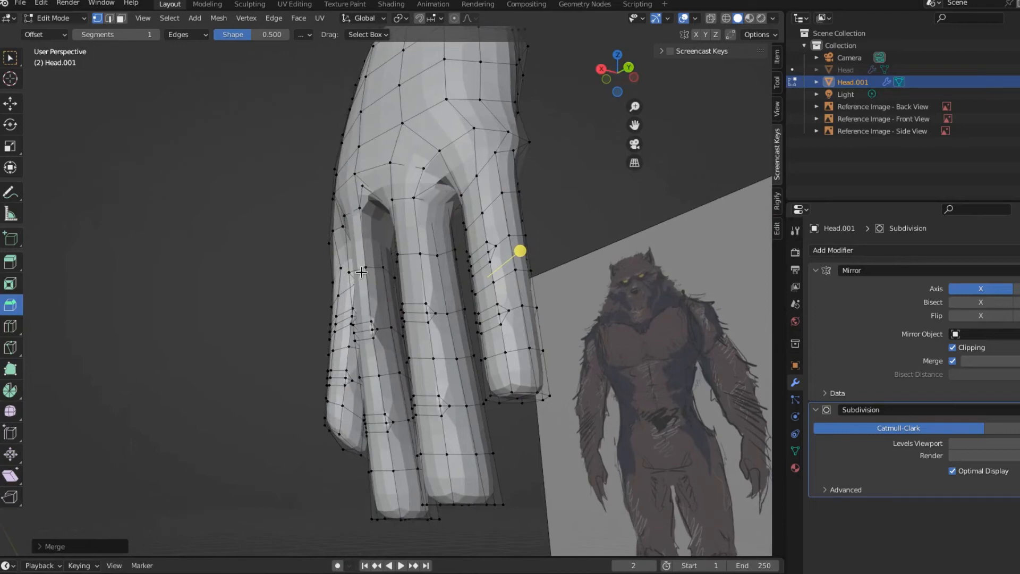
middle_click_drag(558, 408, 535, 439)
scroll(539, 424, "up", 3)
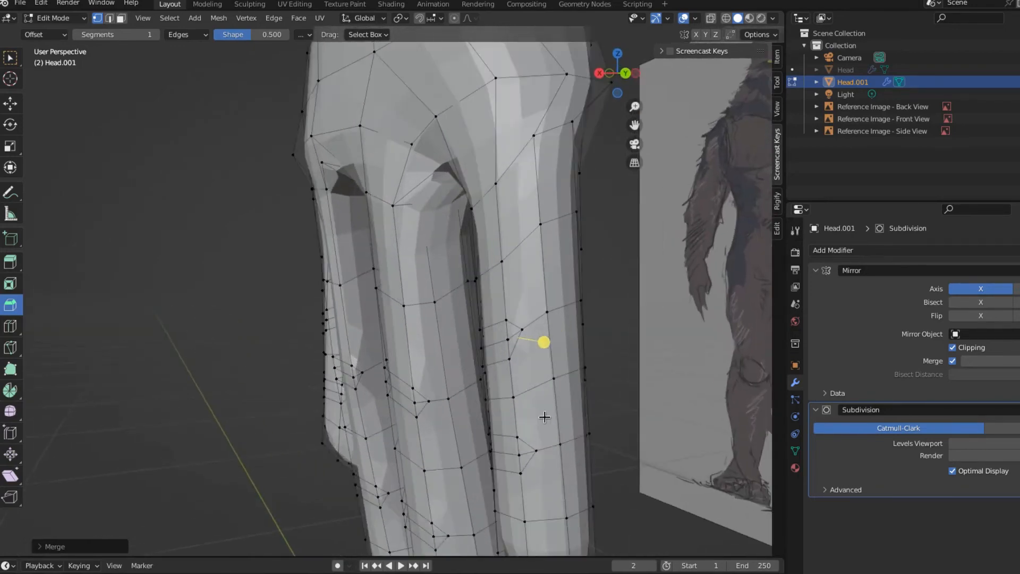
left_click(545, 320)
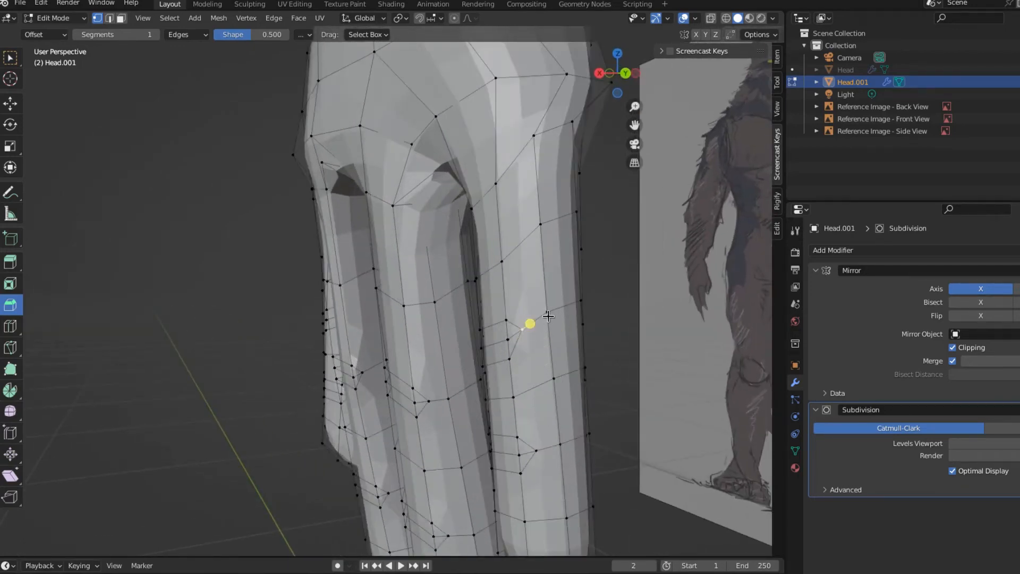
key("m")
left_click(547, 317)
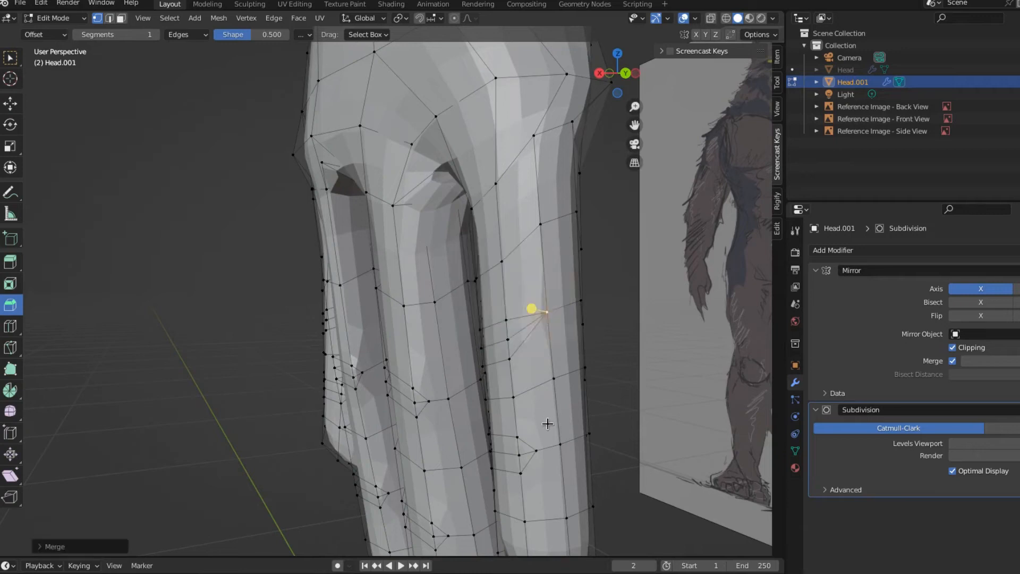
left_click(537, 450)
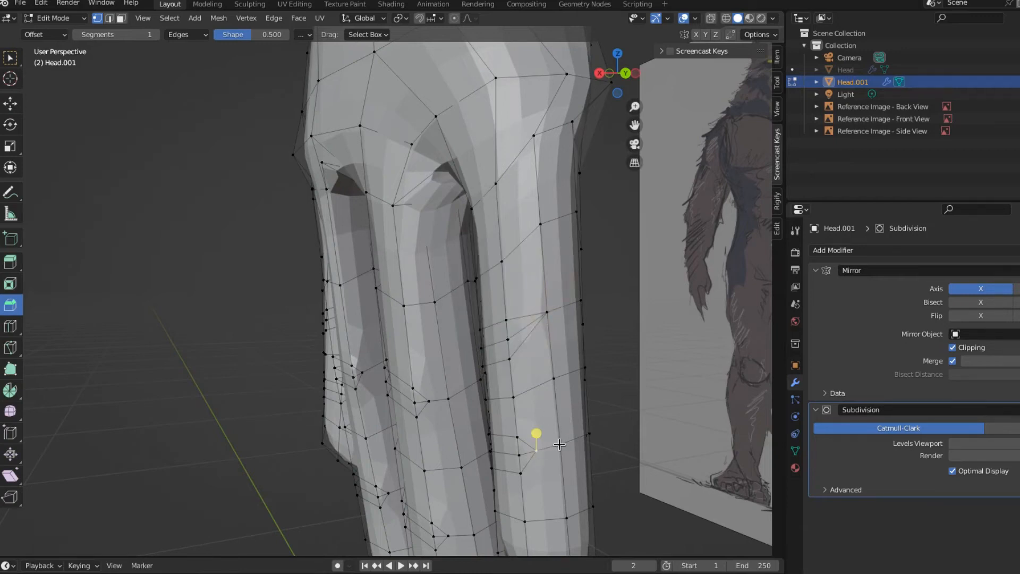
key("m")
left_click(561, 444)
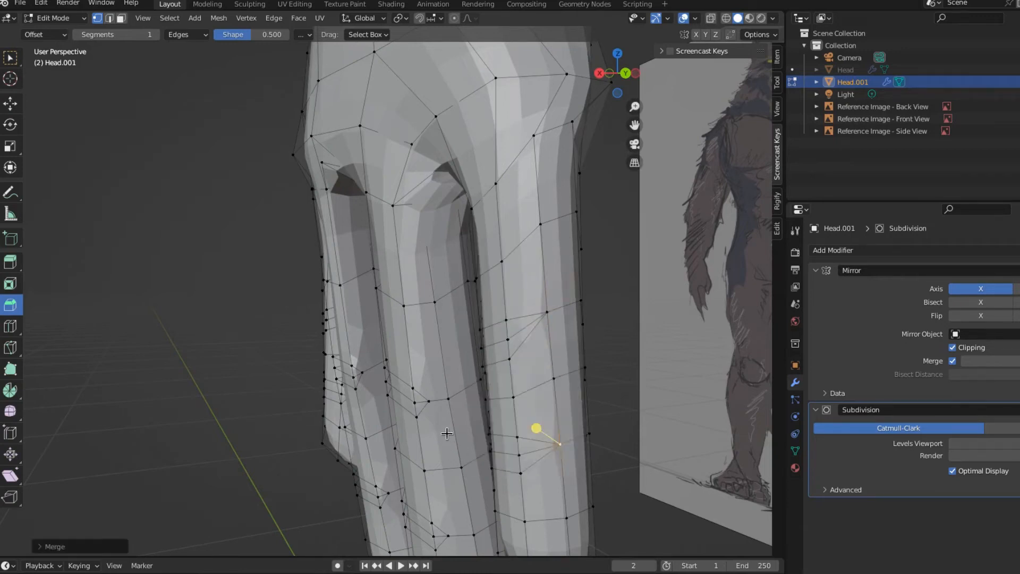
On the opposite side of the third finger, merge the upper and lower joint bevels' pointed end vertices into the adjacent side vertices using At Last
left_click(429, 400)
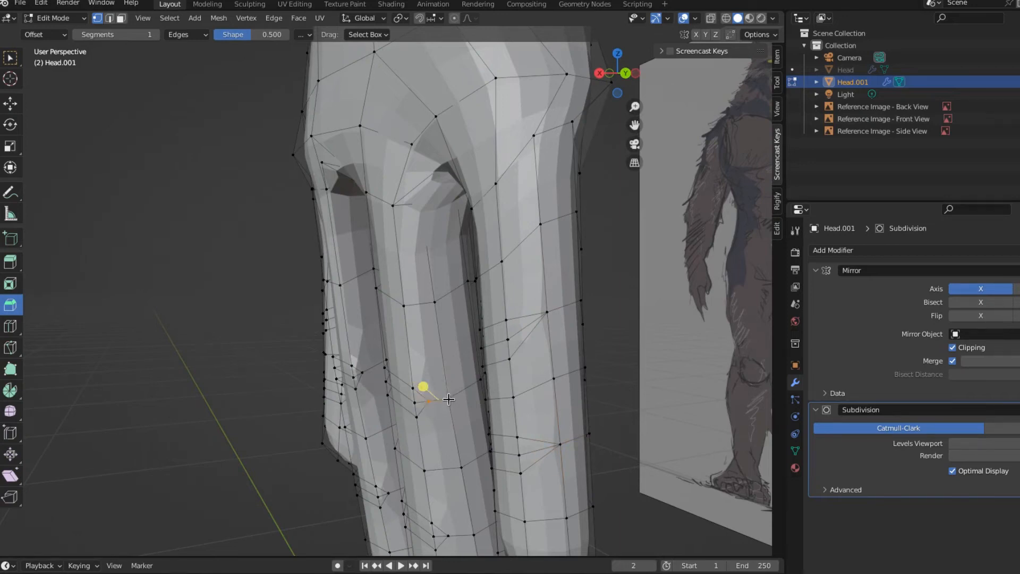
key("m")
left_click(448, 402)
scroll(450, 425, "down", 1)
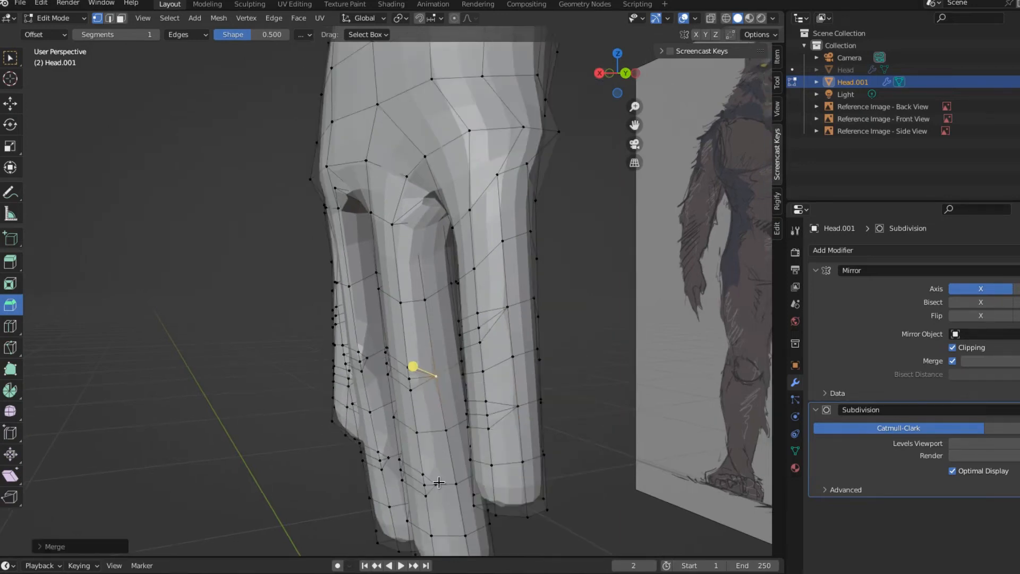
left_click(455, 484)
key("m")
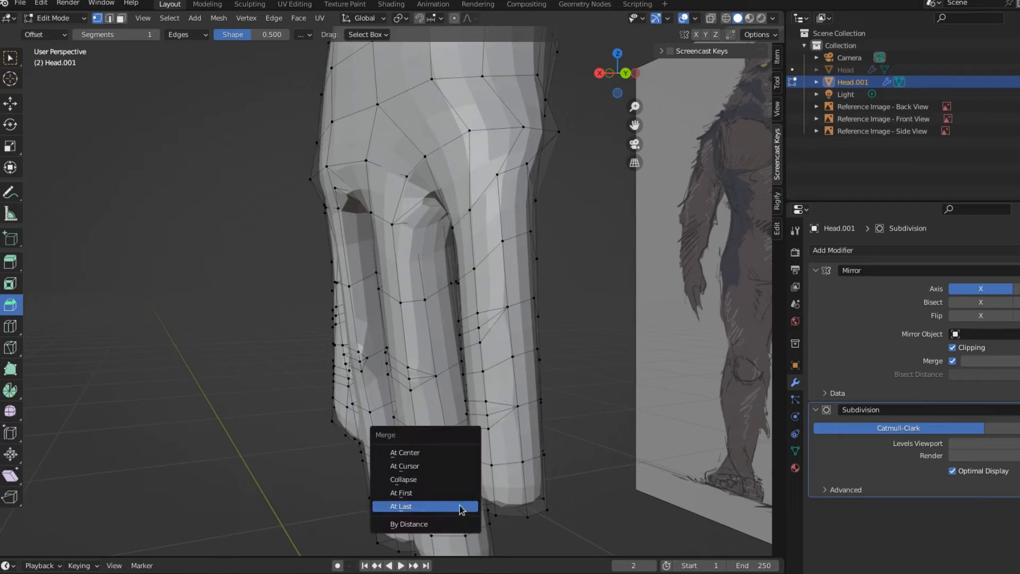
left_click(461, 505)
On the opposite side of the second finger, merge the lower and upper joint bevels' pointed end vertices into the adjacent side vertices using At Last
mouse_move(462, 505)
middle_mouse_down()
mouse_move(444, 452)
mouse_move(400, 454)
middle_mouse_up()
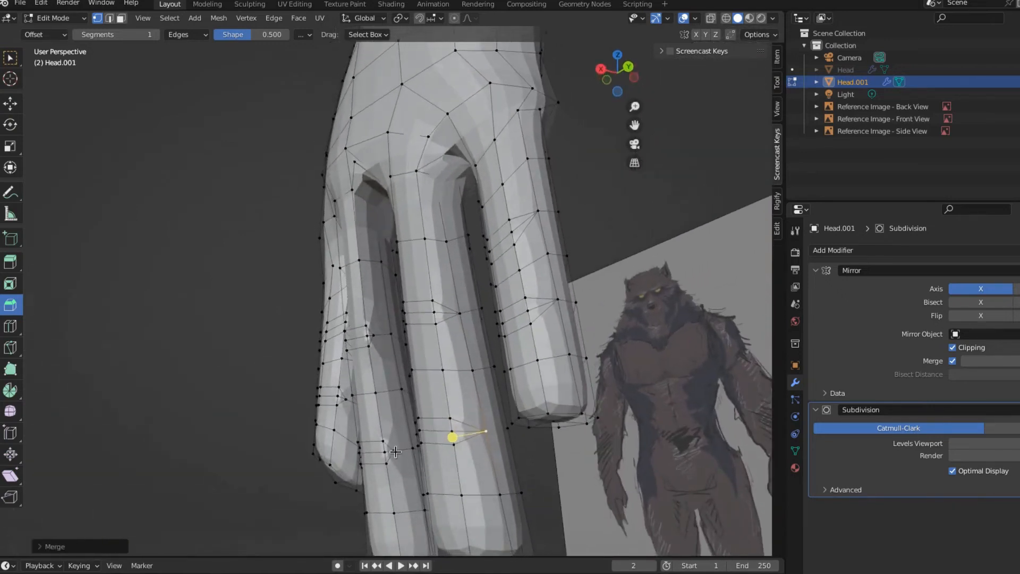
left_click(371, 454)
key("m")
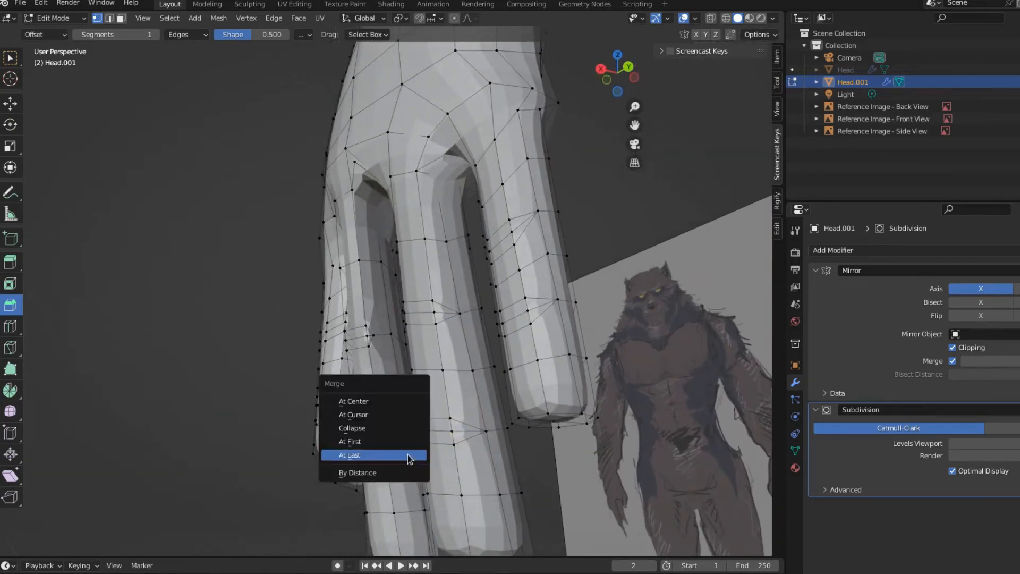
left_click(412, 455)
left_click(330, 349)
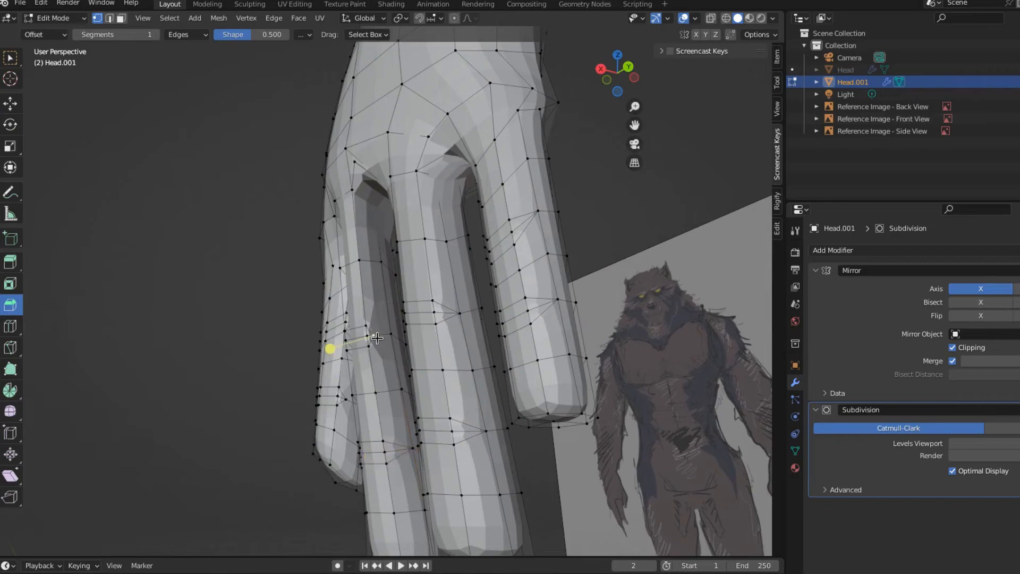
key("m")
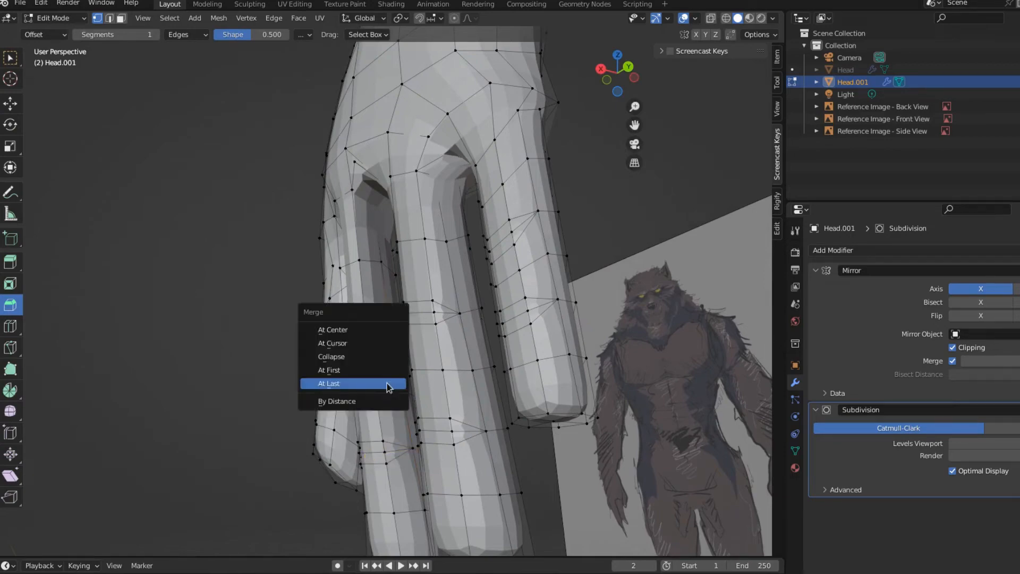
left_click(389, 383)
On the opposite side of the foremost finger, merge the lower and upper joint bevels' pointed end vertices into the adjacent side vertices using At Last
middle_click_drag(409, 425, 431, 442)
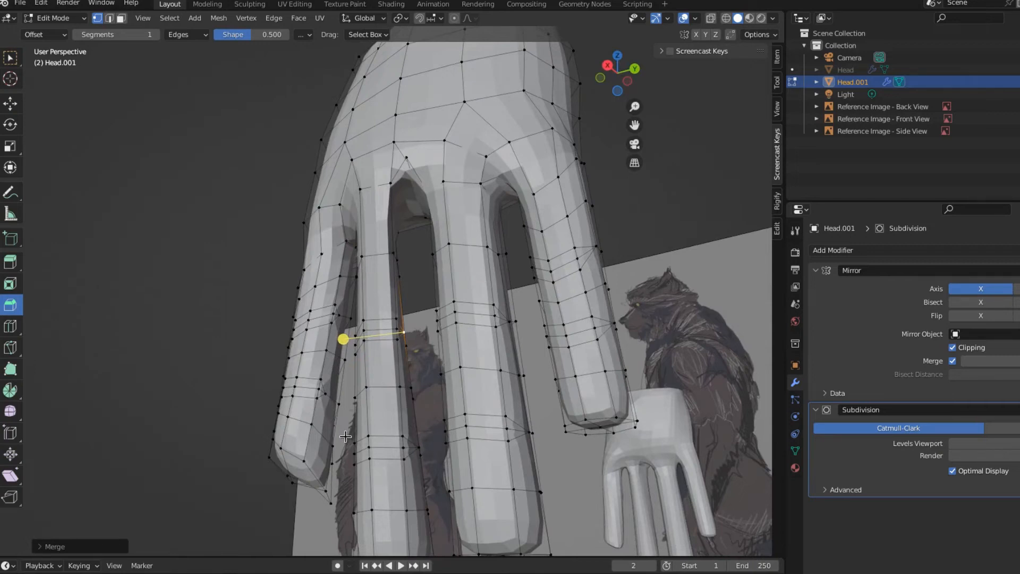
left_click(322, 397, "shift")
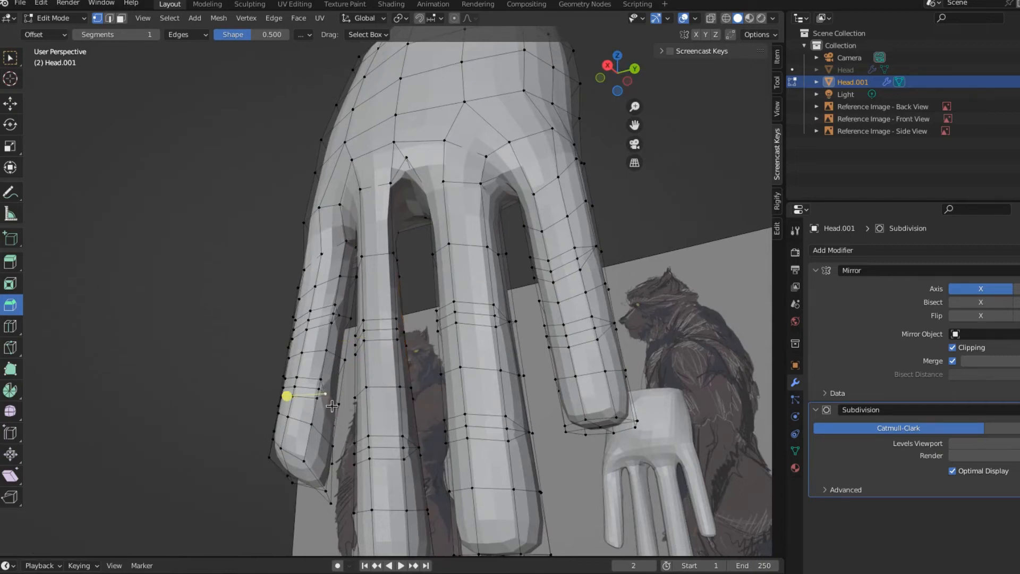
key("m")
left_click(348, 451)
key("shift+v")
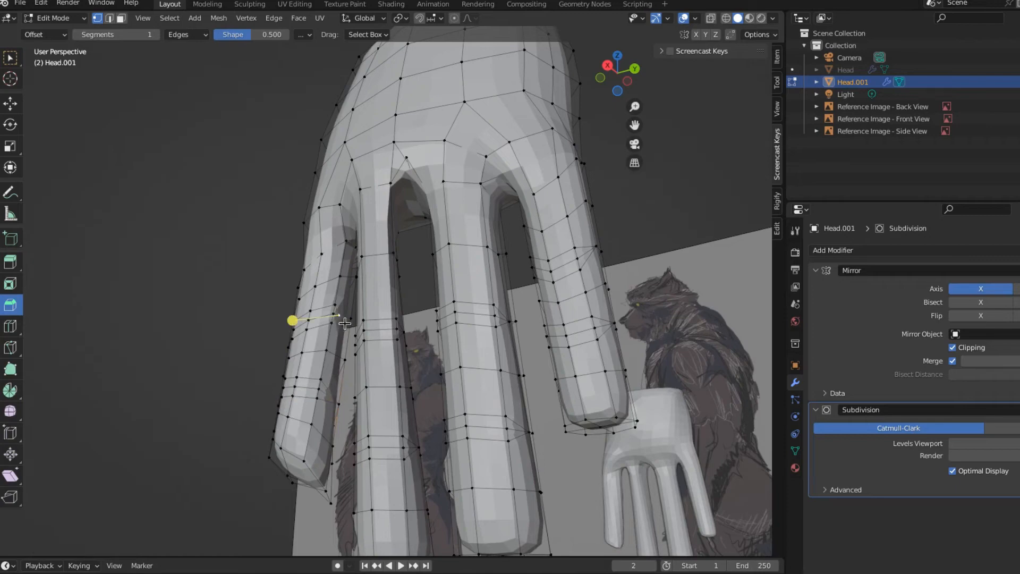
left_click(351, 373)
key("m")
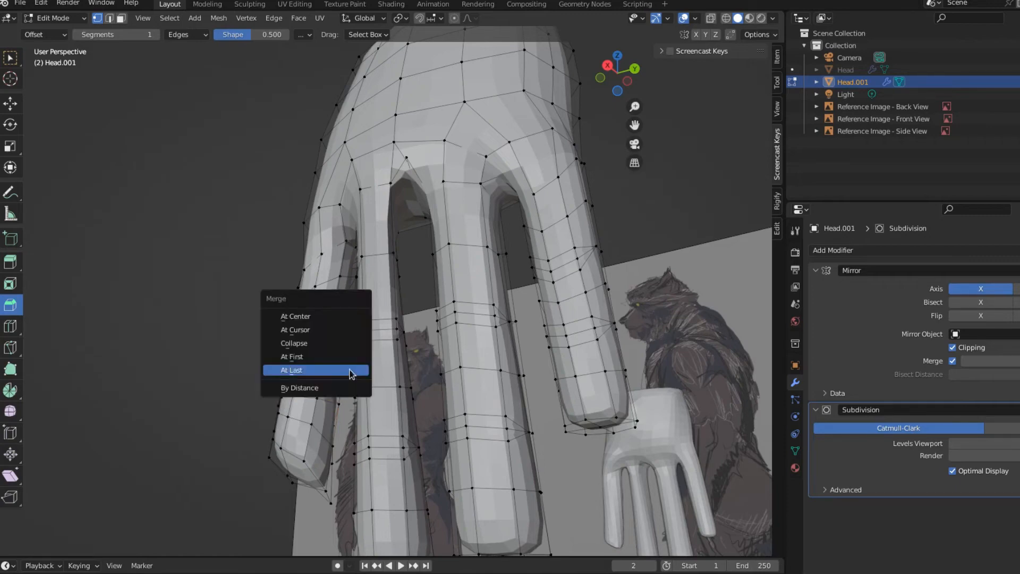
left_click(351, 371)
key("shift+v")
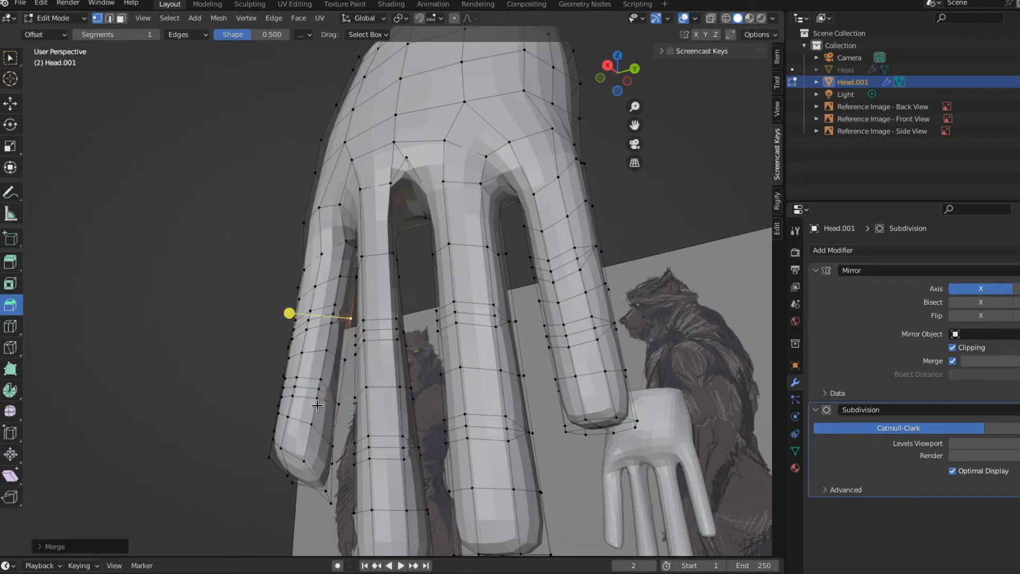
In edge select mode, select the leftover short edges at the upper and lower joint bevel ends on the front side of all four fingers
middle_click_drag(317, 405, 388, 418)
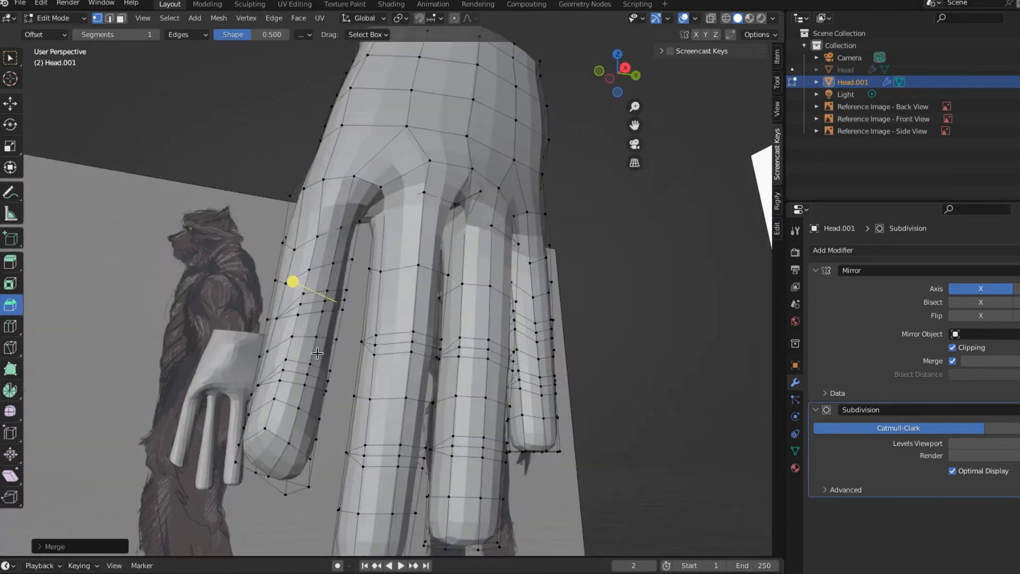
middle_click_drag(308, 346, 301, 402)
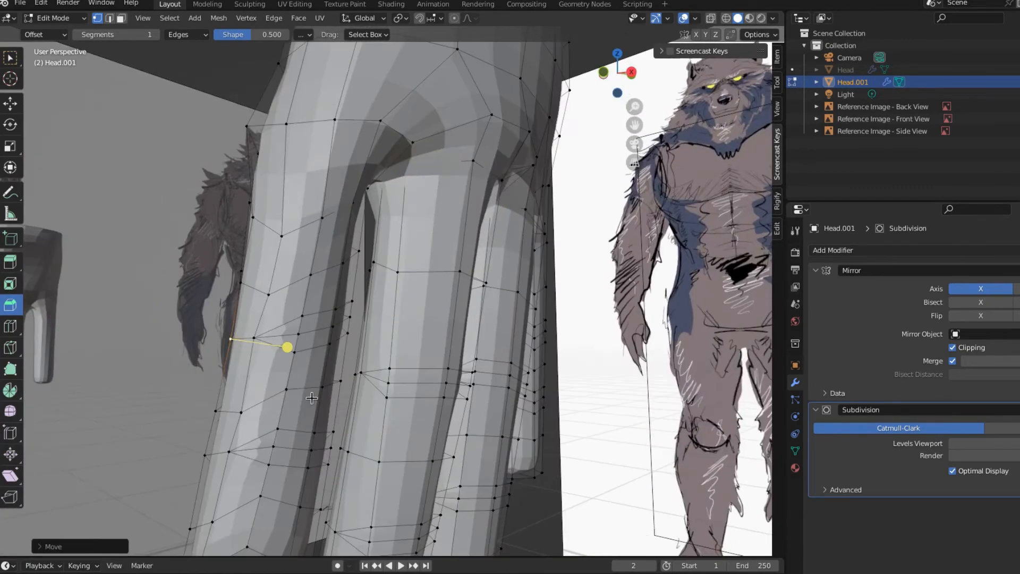
left_click(110, 19)
middle_click_drag(292, 346, 296, 335)
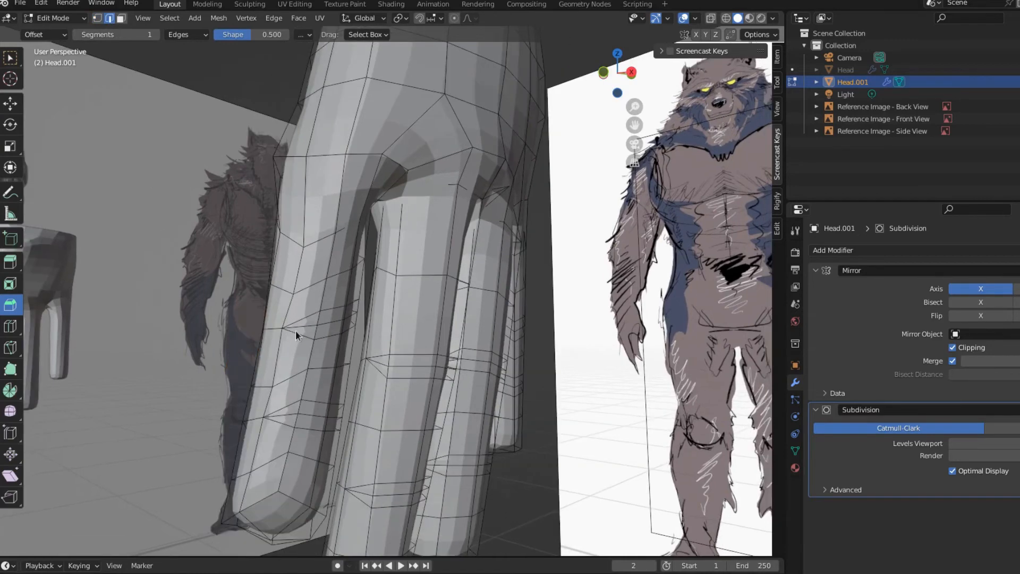
left_click(285, 413, "shift")
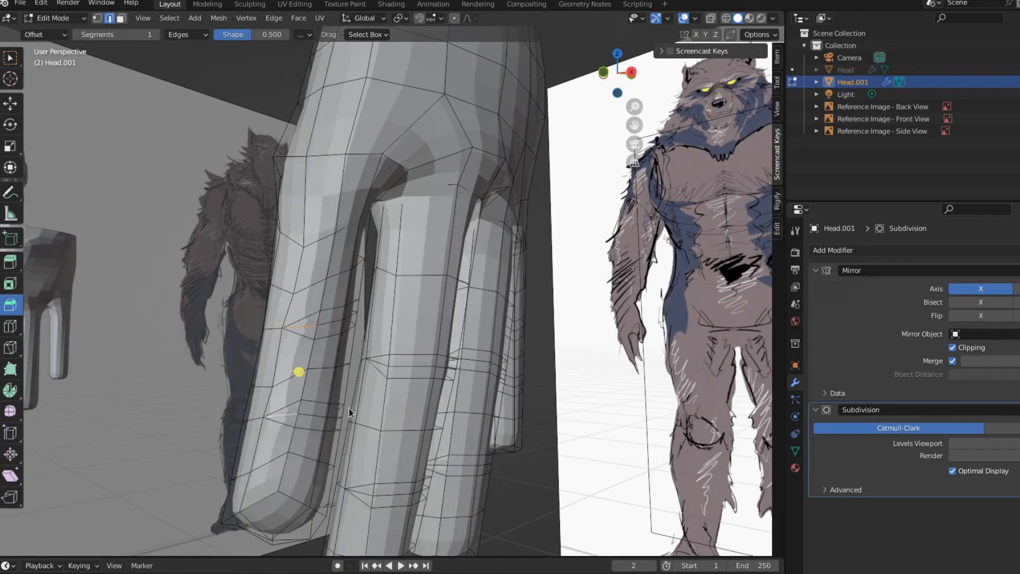
left_click(377, 360, "shift")
left_click(365, 489, "shift")
mouse_move(454, 374)
middle_mouse_down()
mouse_move(474, 425)
mouse_move(458, 393)
middle_mouse_up()
left_click(462, 361, "shift")
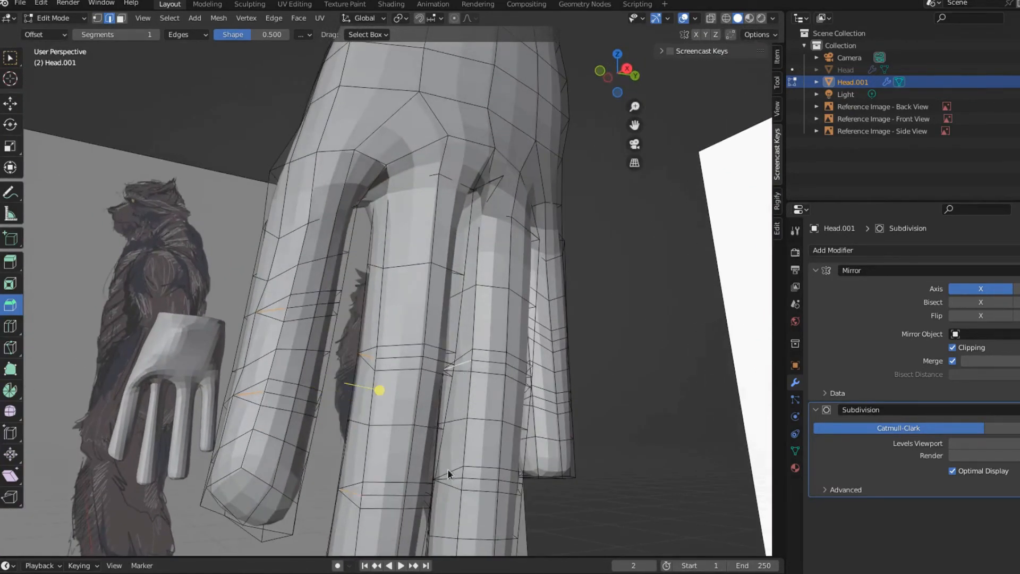
left_click(451, 477, "shift")
middle_click_drag(536, 453, 525, 431)
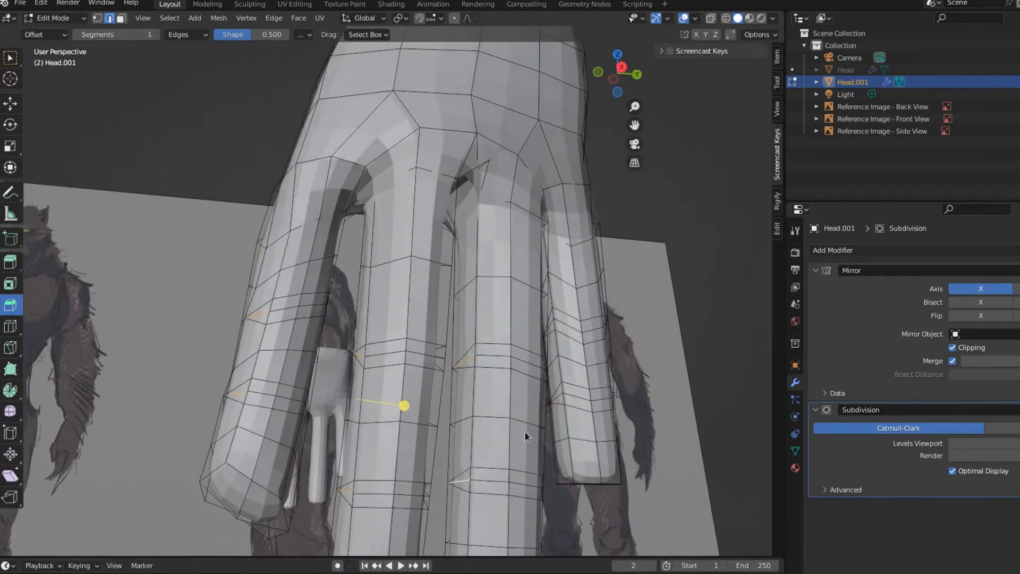
left_click(558, 398, "shift")
left_click(609, 409, "shift")
scroll(571, 338, "up", 3)
middle_click_drag(601, 362, 470, 371)
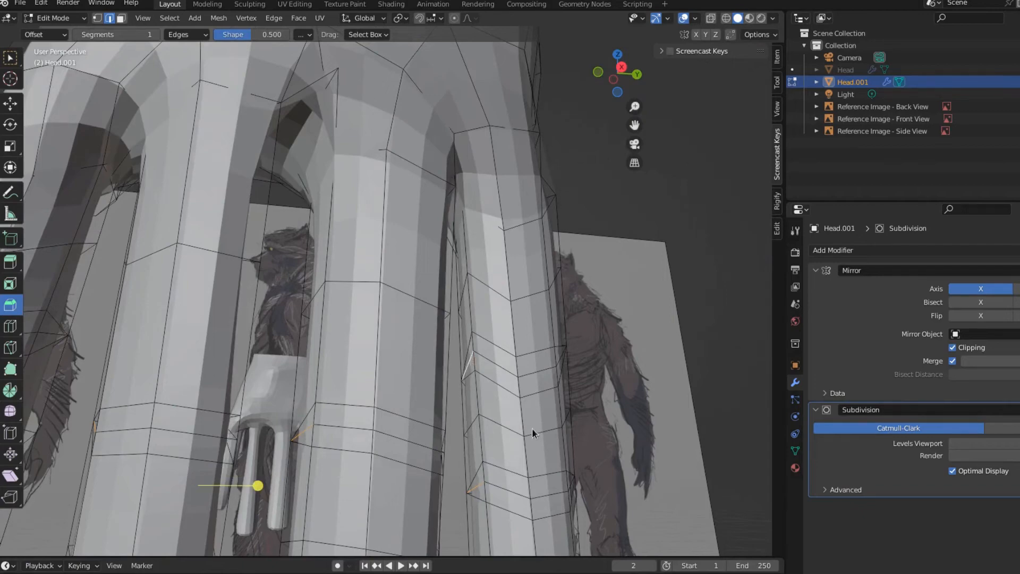
Add the leftover bevel-end edges on the opposite side of the fourth, third and second fingers' joints to the selection
scroll(530, 428, "down", 2)
middle_click_drag(530, 429, 501, 326)
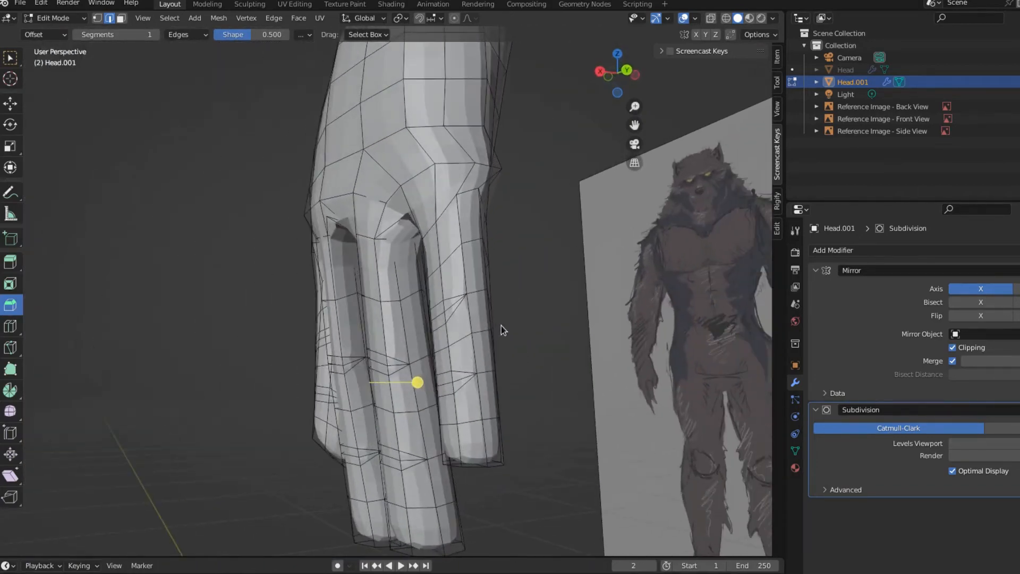
left_click(449, 307)
middle_click_drag(445, 409, 403, 355)
left_click(400, 355)
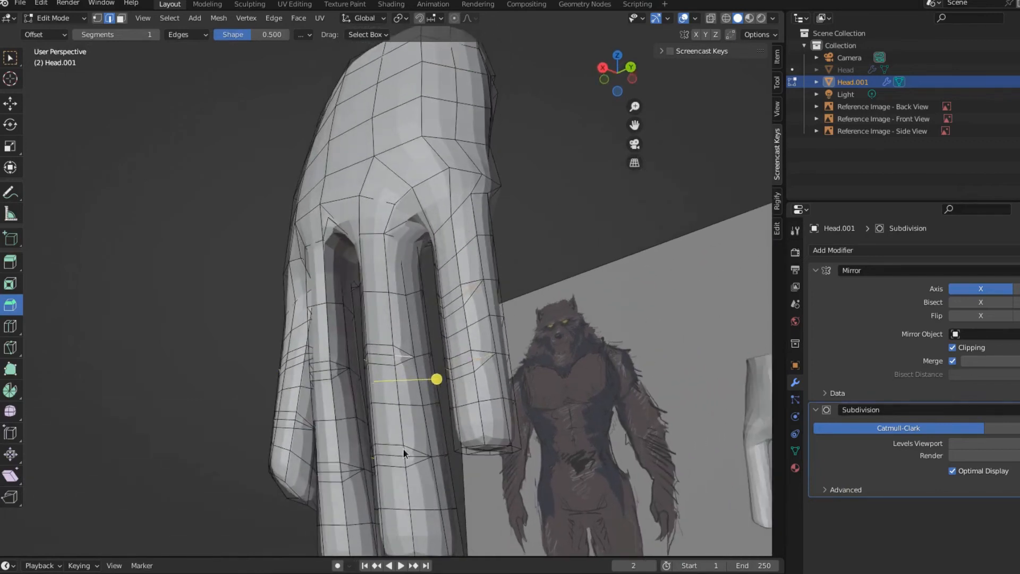
left_click(410, 453, "shift")
left_click(348, 451, "shift")
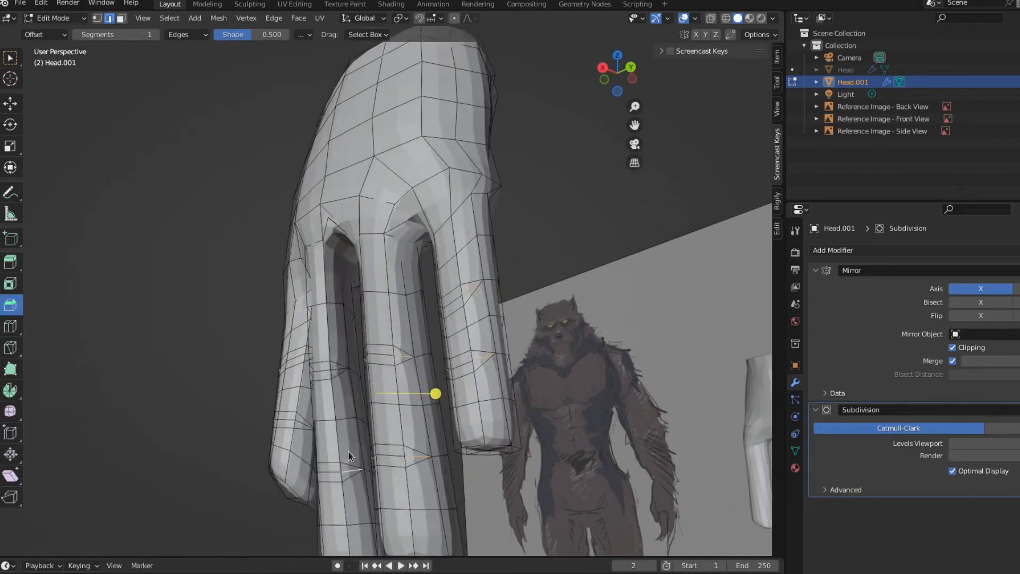
left_click(339, 367, "shift")
Add the foremost finger's two leftover bevel-end edges on its opposite side to the selection and dissolve all selected edges
scroll(332, 405, "up", 3)
middle_click_drag(332, 405, 206, 371)
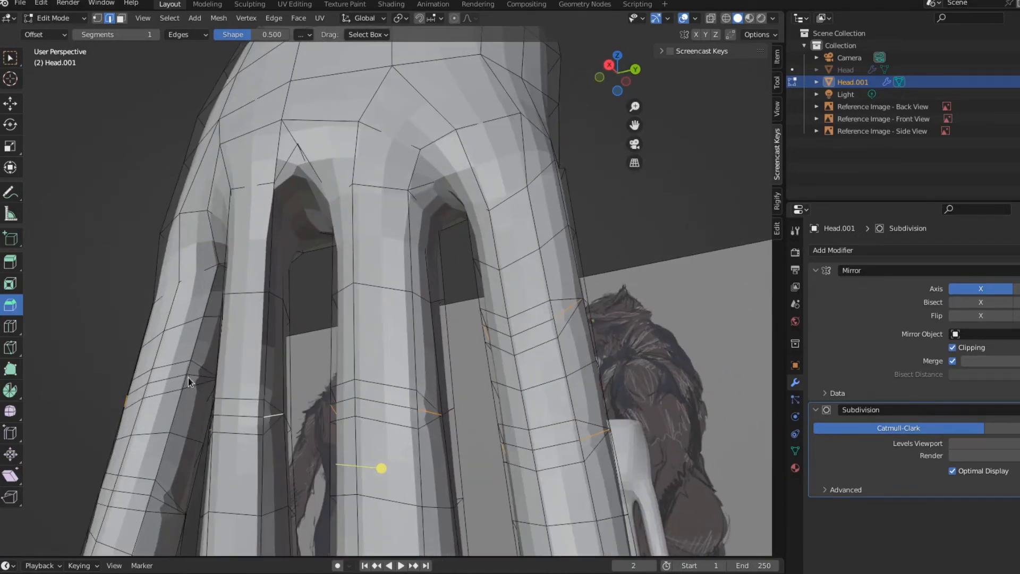
left_click(188, 377, "shift")
left_click(164, 502, "shift")
right_click(163, 502)
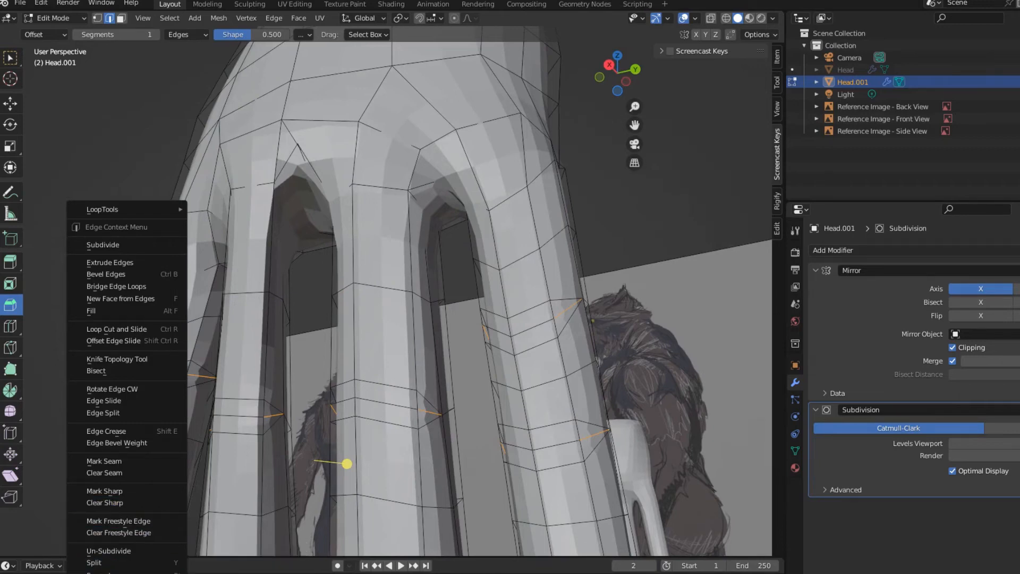
left_click(106, 571)
In the right orthographic view, add supporting edge loops just above and just below the foremost finger's upper joint
middle_click_drag(389, 483, 388, 374)
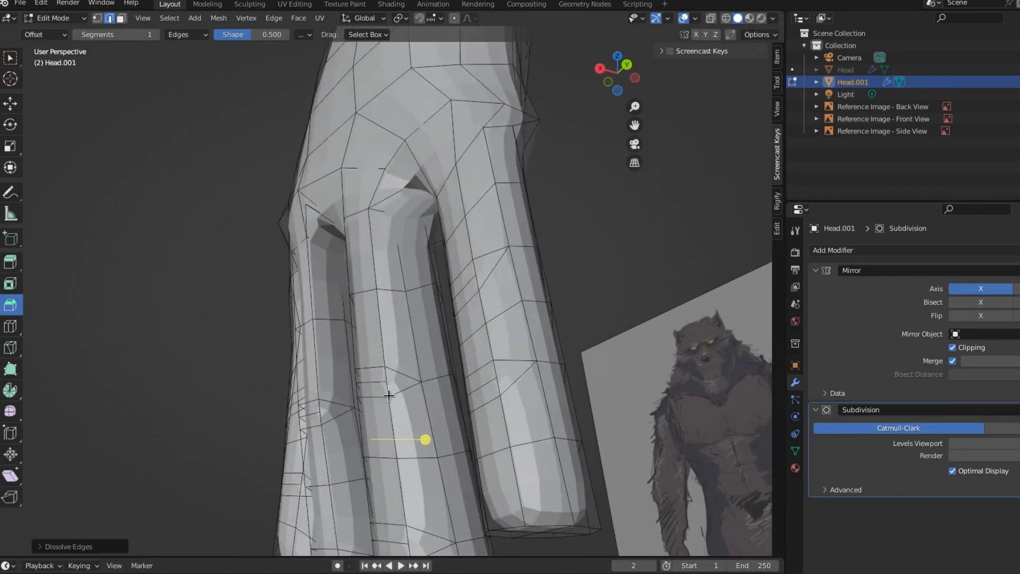
key("KP_3")
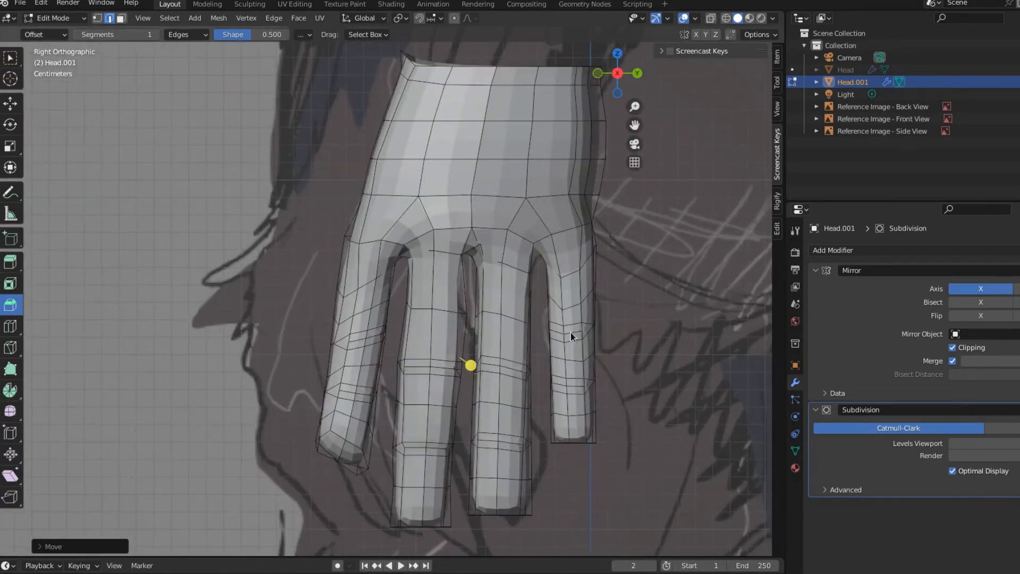
scroll(570, 333, "up", 1)
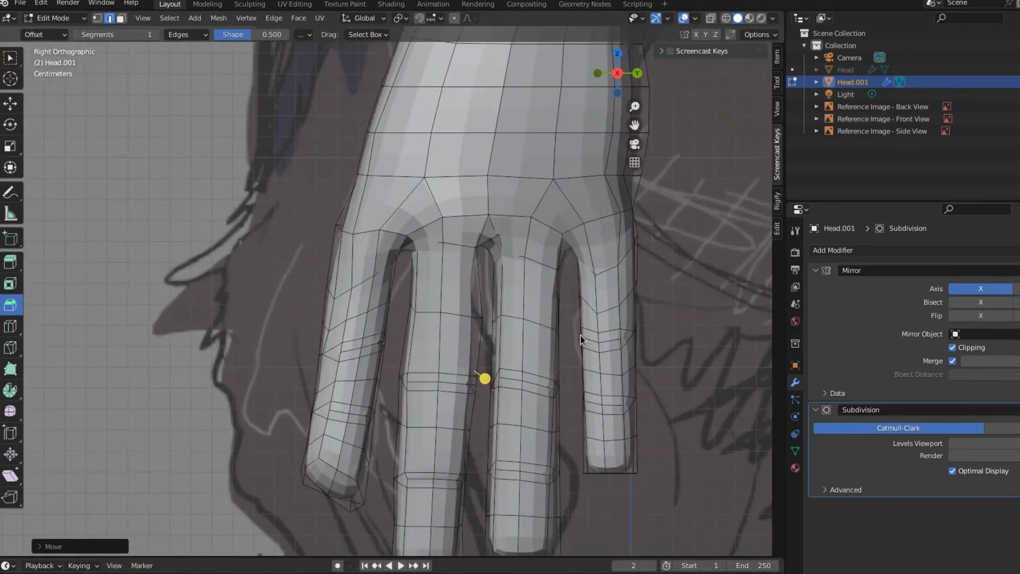
key("ctrl+r")
left_click(364, 333)
left_click_drag(364, 332, 364, 340)
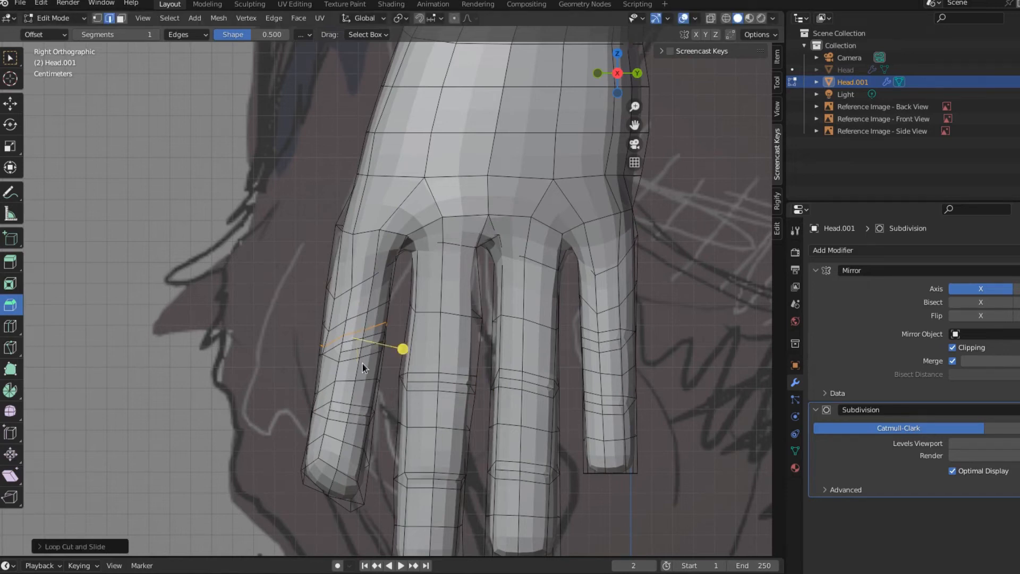
key("g")
key("g")
left_click(363, 354)
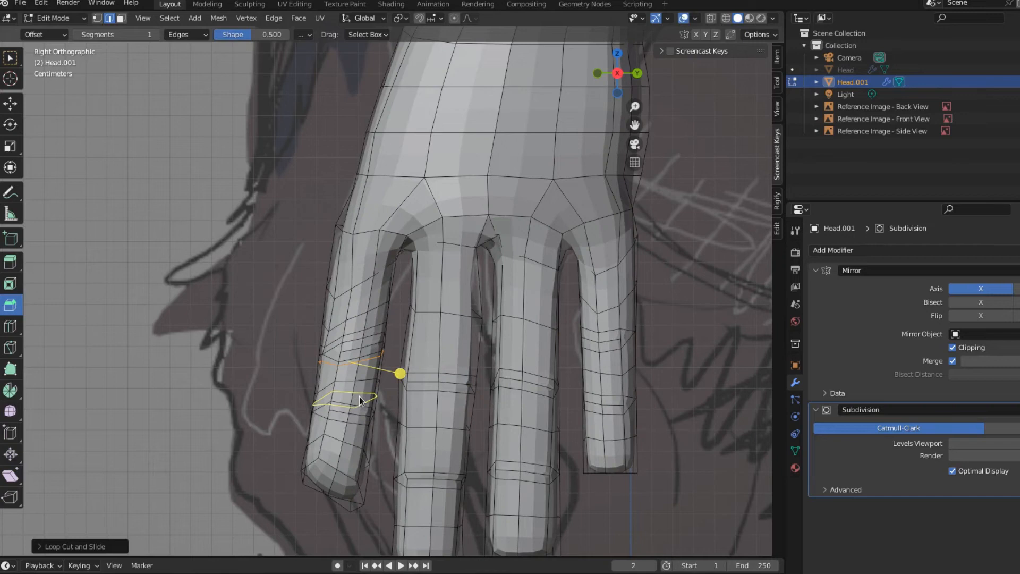
Add supporting edge loops just above and just below the foremost finger's lower joint
left_click_drag(360, 399, 362, 407)
left_click(354, 435)
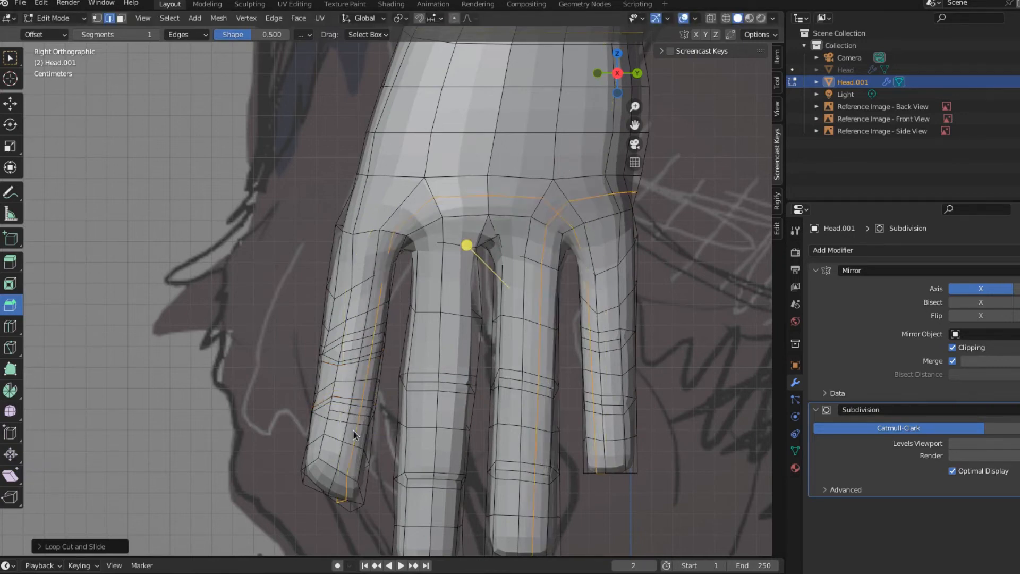
left_click(352, 429)
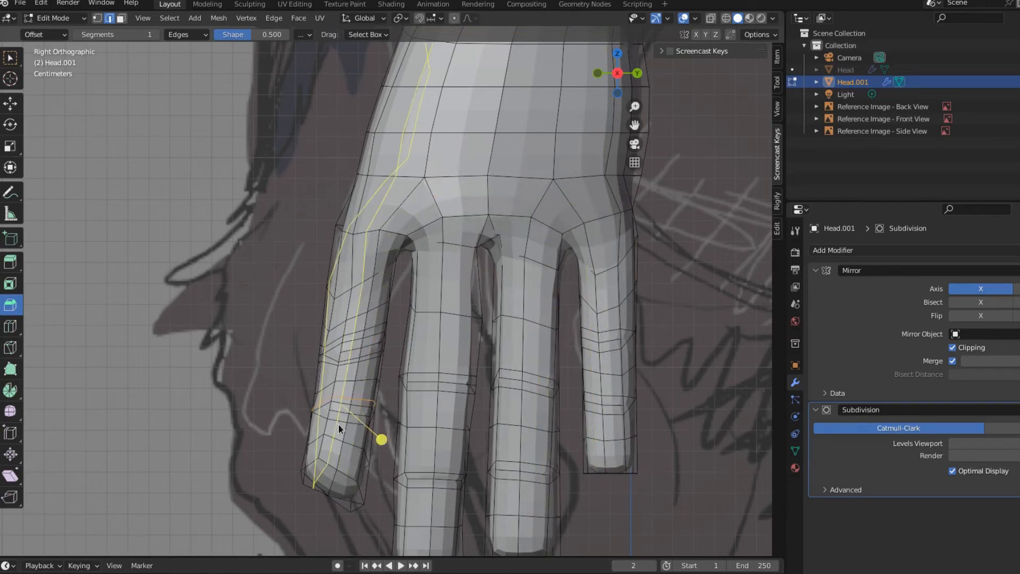
left_click_drag(341, 425, 342, 420)
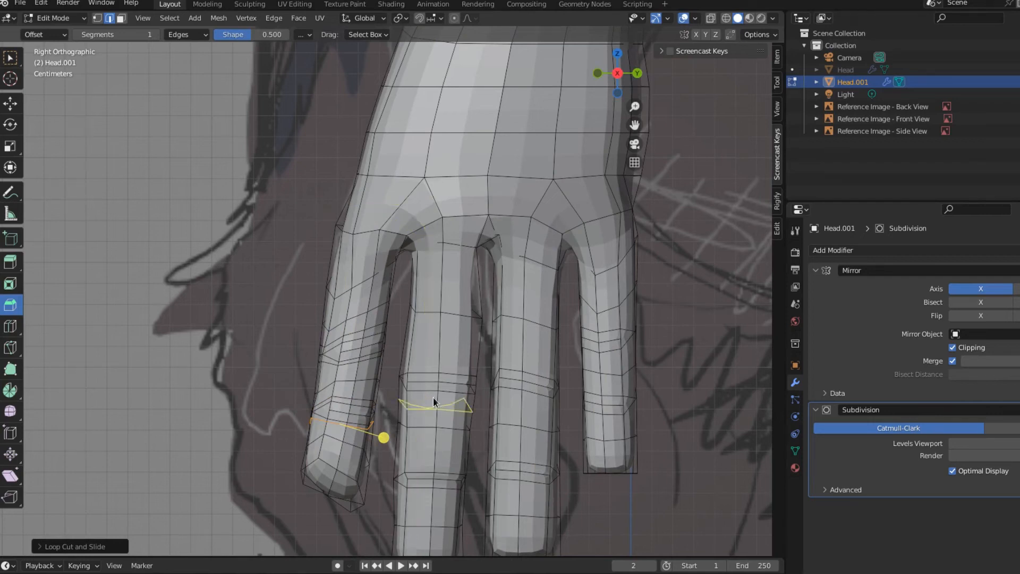
Add supporting edge loops above and below both the upper and lower joints of the second finger
left_click_drag(432, 397, 440, 395)
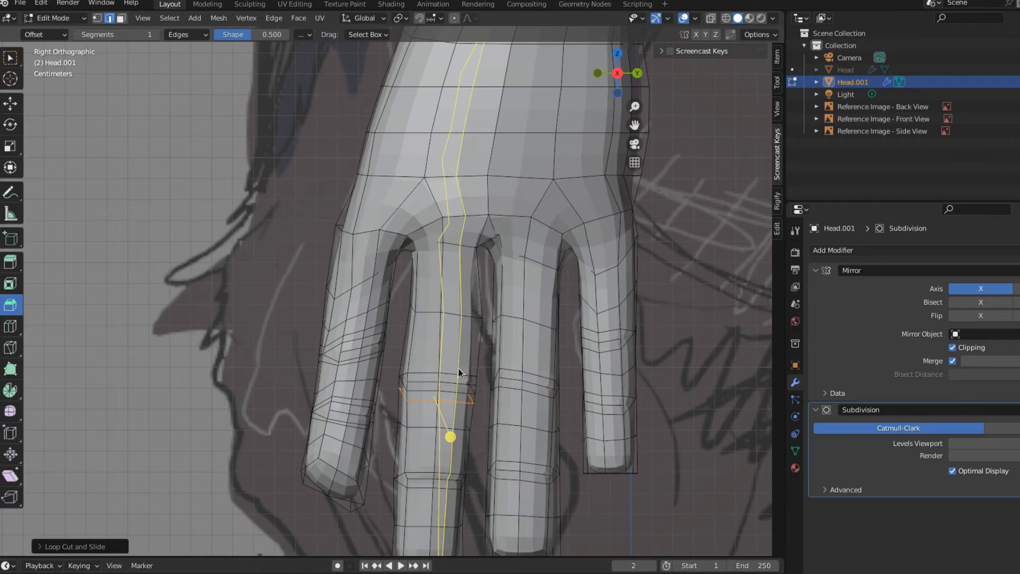
left_click_drag(435, 366, 428, 388)
left_click(428, 389)
scroll(429, 419, "down", 2)
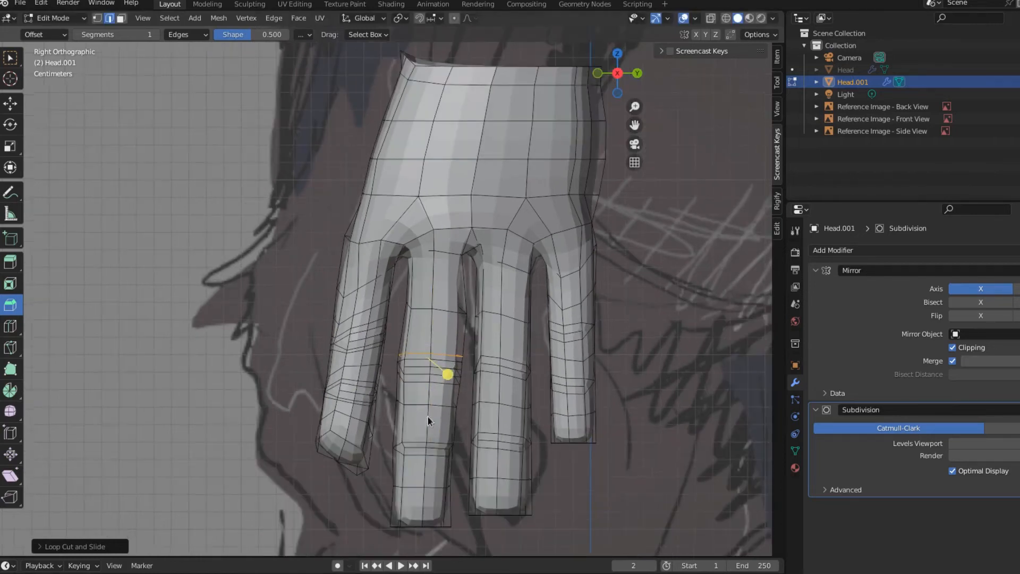
mouse_move(418, 467)
left_mouse_down()
mouse_move(417, 438)
mouse_move(421, 453)
left_mouse_up()
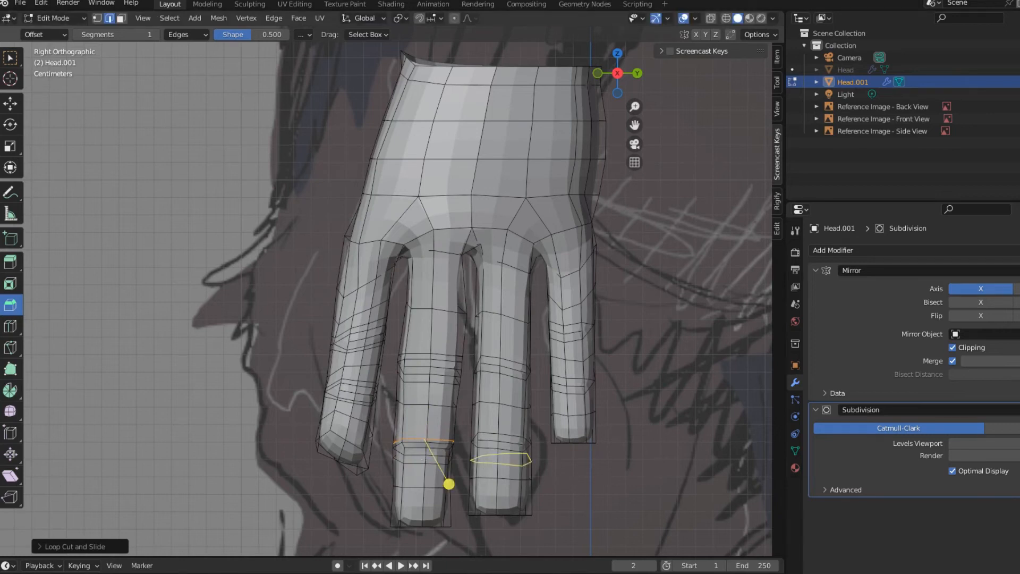
Add supporting edge loops above and below the upper and lower joints of the third and fourth fingers
left_click_drag(490, 458, 501, 434)
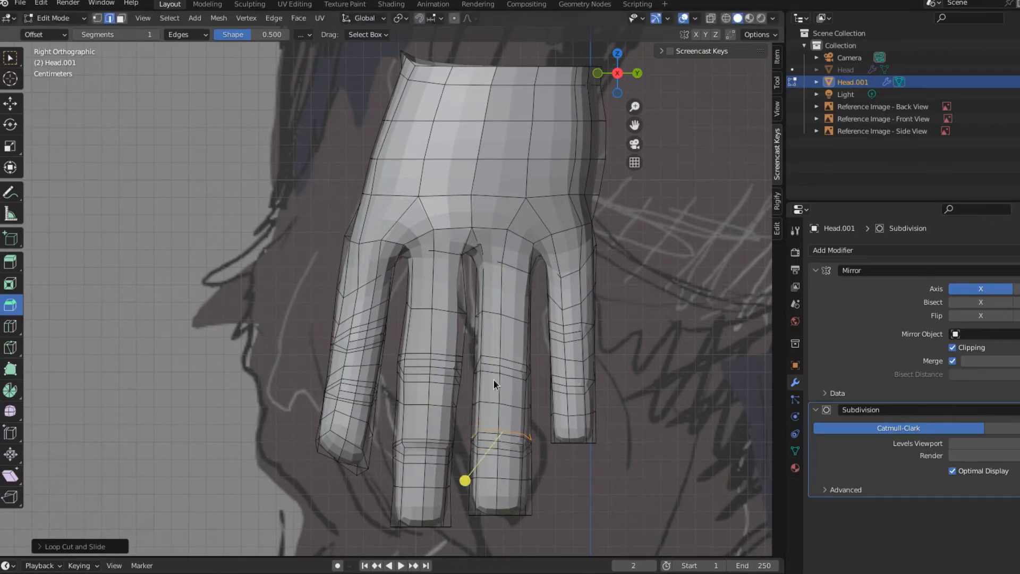
mouse_move(494, 380)
left_mouse_down()
mouse_move(495, 351)
mouse_move(499, 369)
left_mouse_up()
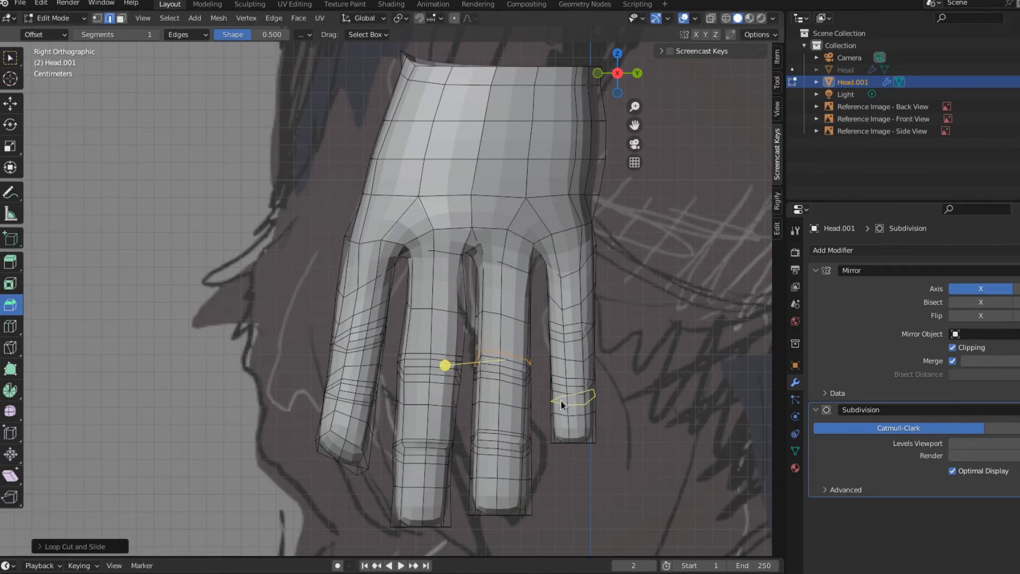
left_click_drag(559, 399, 560, 371)
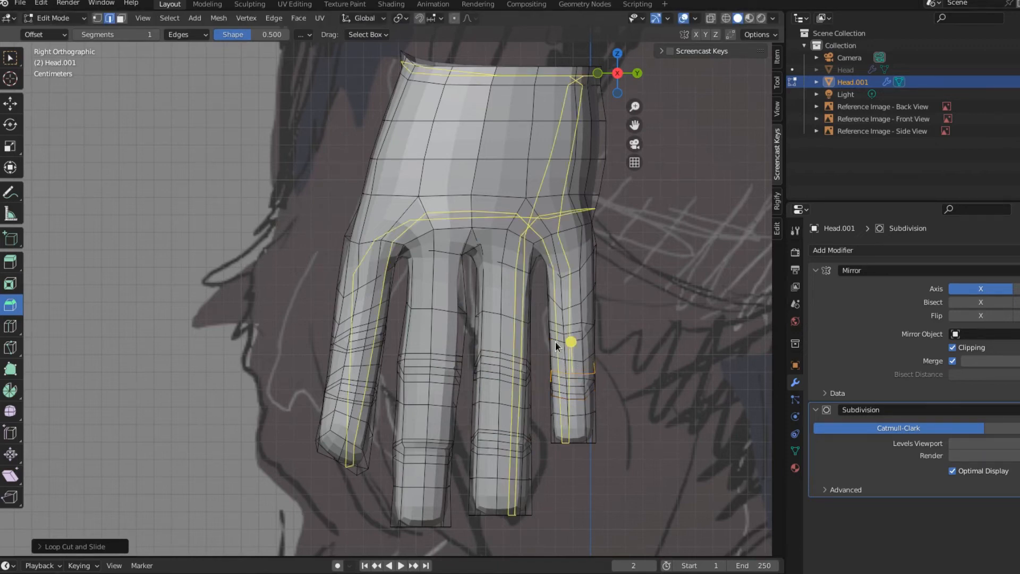
mouse_move(572, 342)
left_mouse_down()
mouse_move(562, 349)
mouse_move(567, 338)
left_mouse_up()
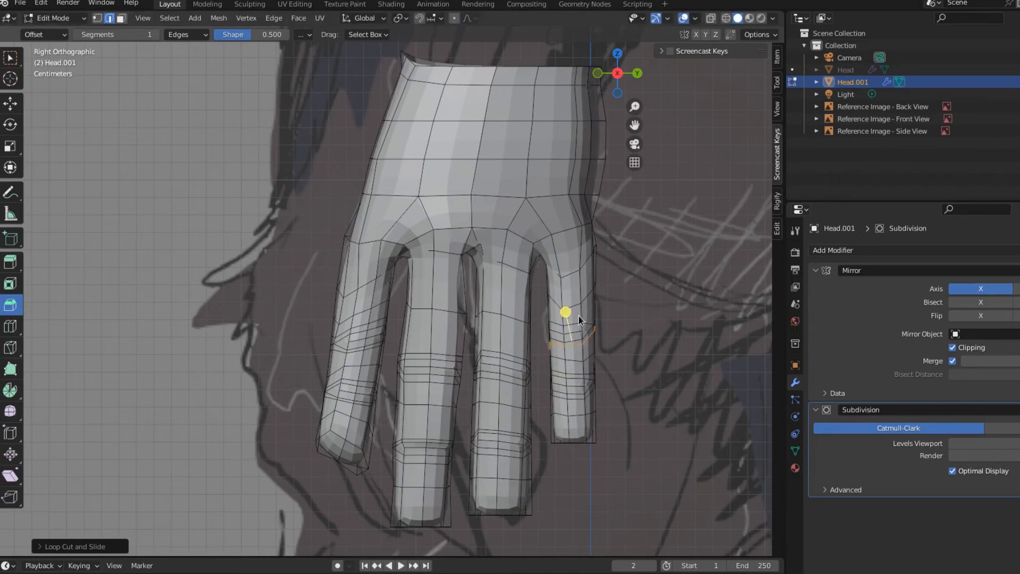
mouse_move(579, 316)
left_mouse_down()
mouse_move(590, 311)
mouse_move(579, 319)
left_mouse_up()
Push the inner crease edges at both joints of the foremost finger inward about 0.003 m along X
middle_click_drag(310, 451, 421, 424)
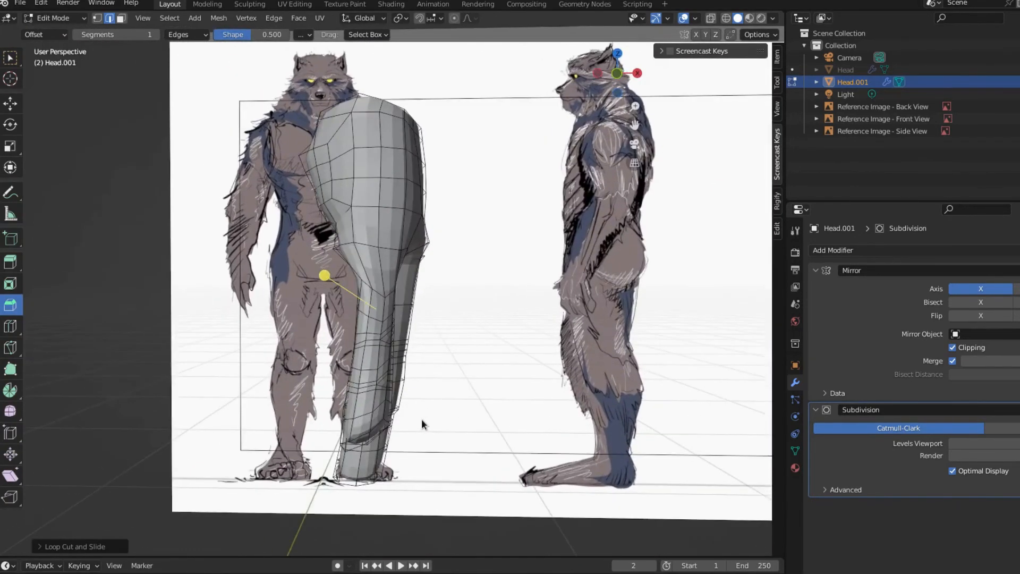
middle_click_drag(376, 400, 387, 423)
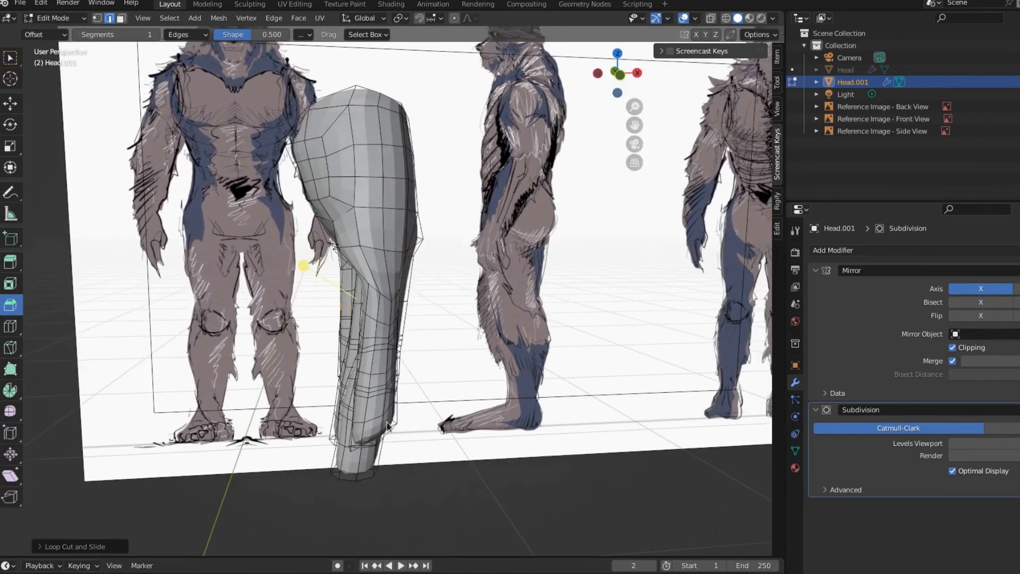
middle_click_drag(333, 402, 461, 377)
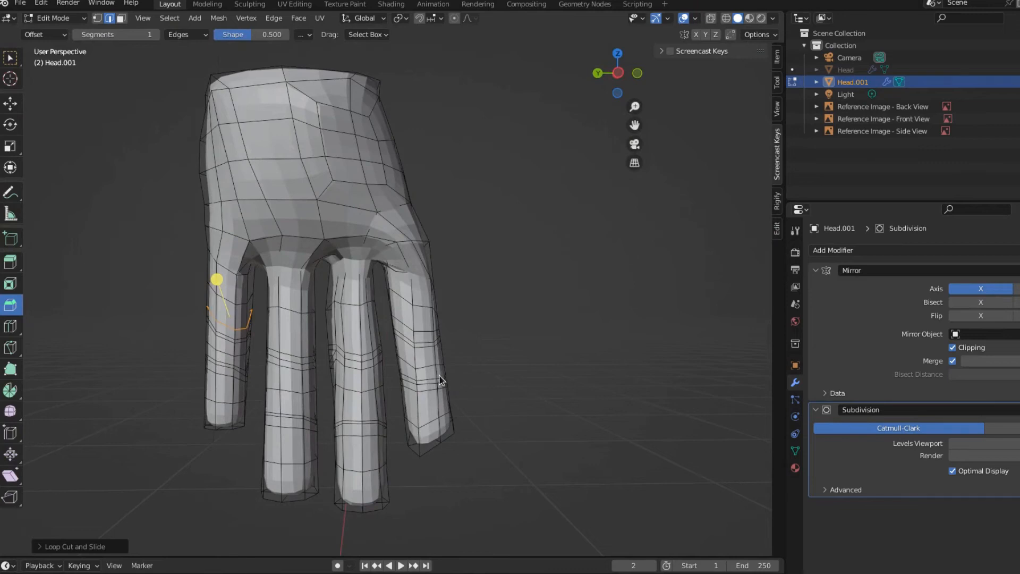
scroll(440, 377, "up", 2)
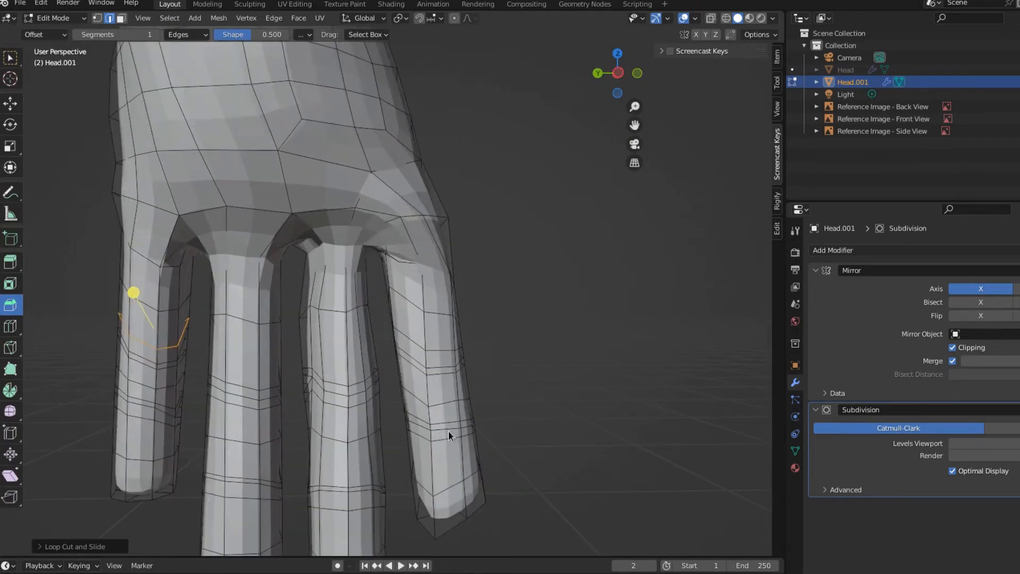
left_click(421, 425, "shift")
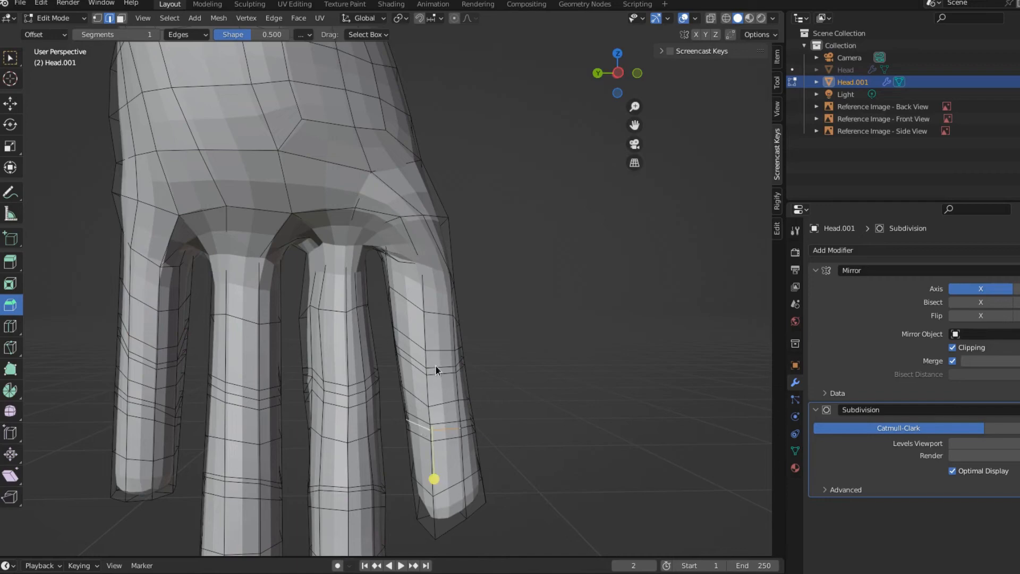
left_click(435, 366, "shift")
left_click(421, 362, "shift")
key("KP_1")
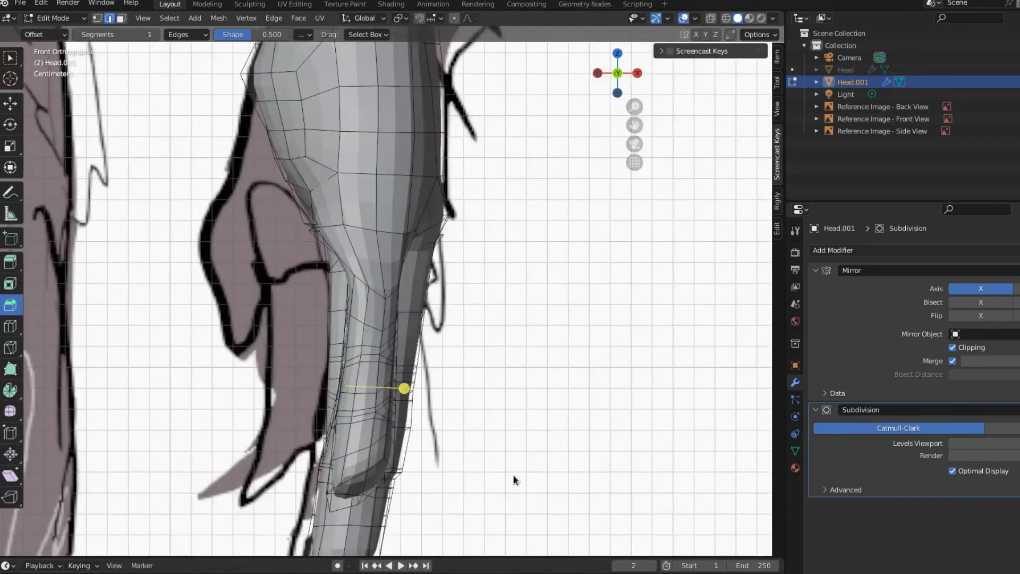
middle_click_drag(494, 496, 491, 454)
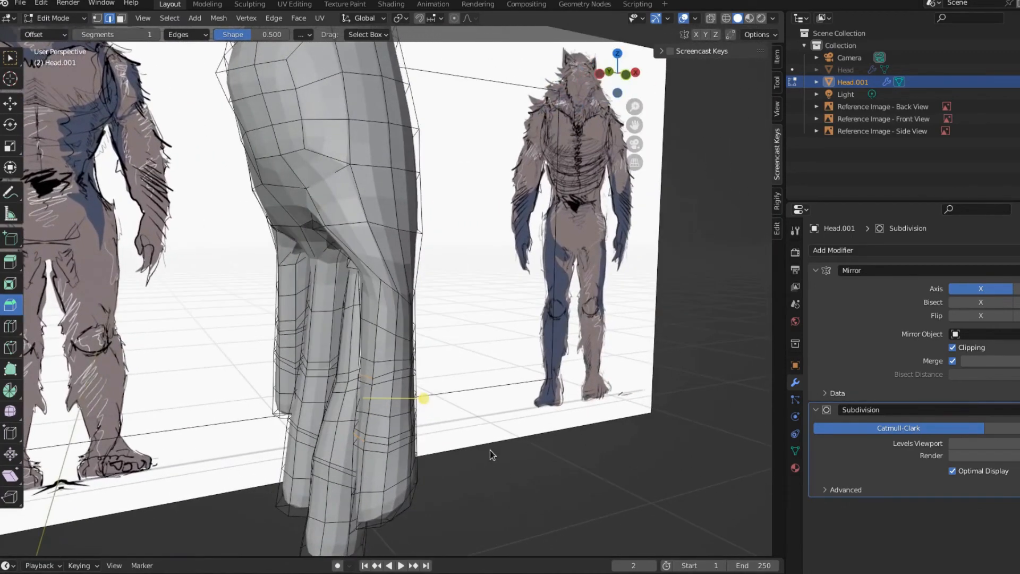
key("g")
key("x")
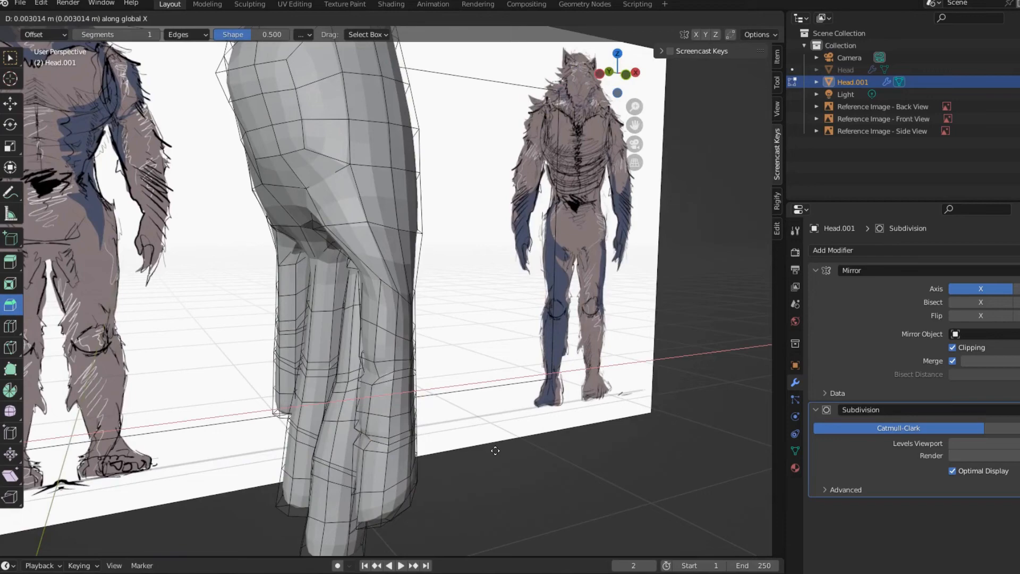
left_click(496, 450)
middle_click_drag(496, 451, 476, 460)
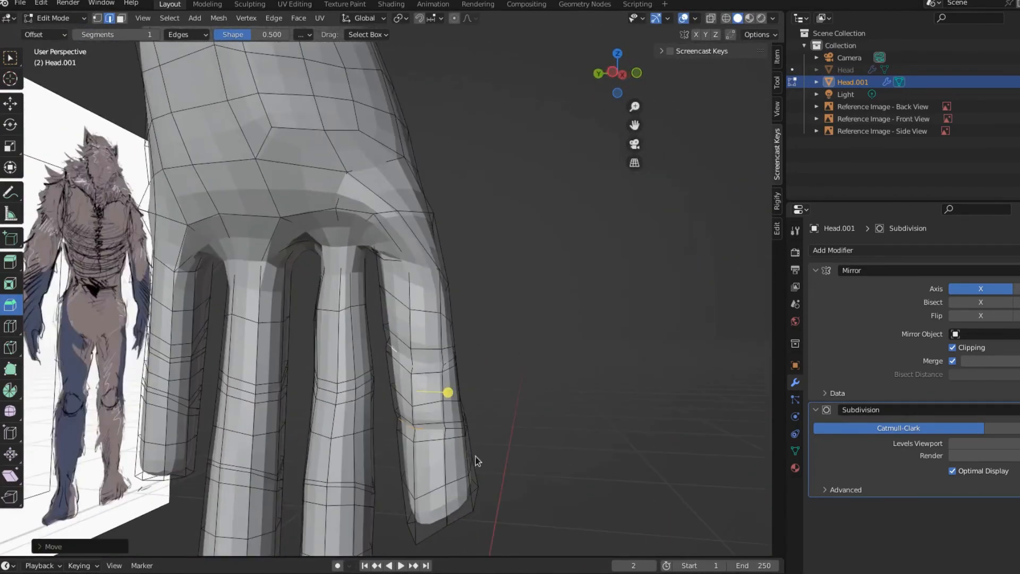
Push the second finger's inner joint crease edges inward about 0.0035 m along X and lower them about 0.002 m along Z
middle_click_drag(361, 431, 339, 409)
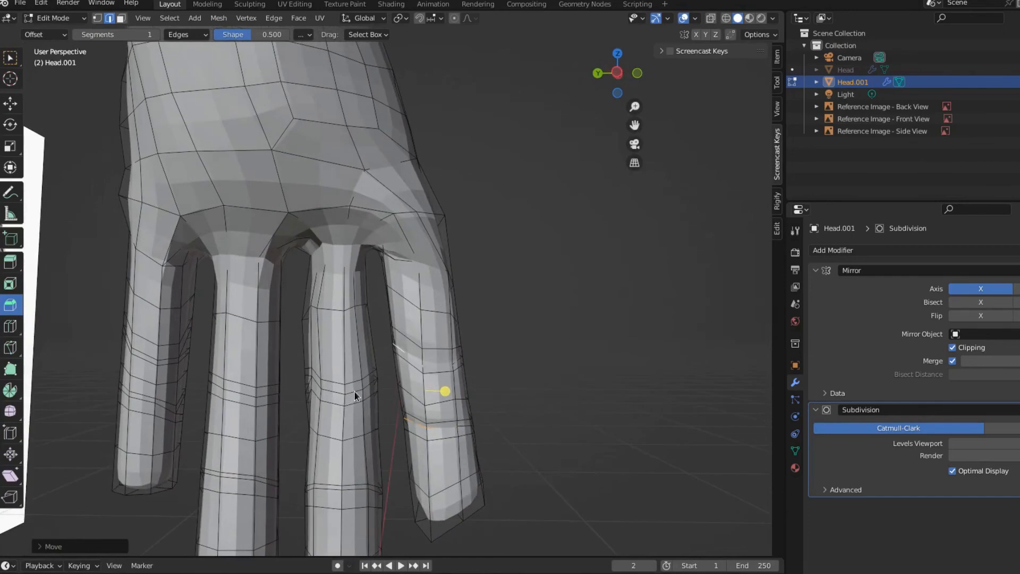
left_click(355, 392, "shift")
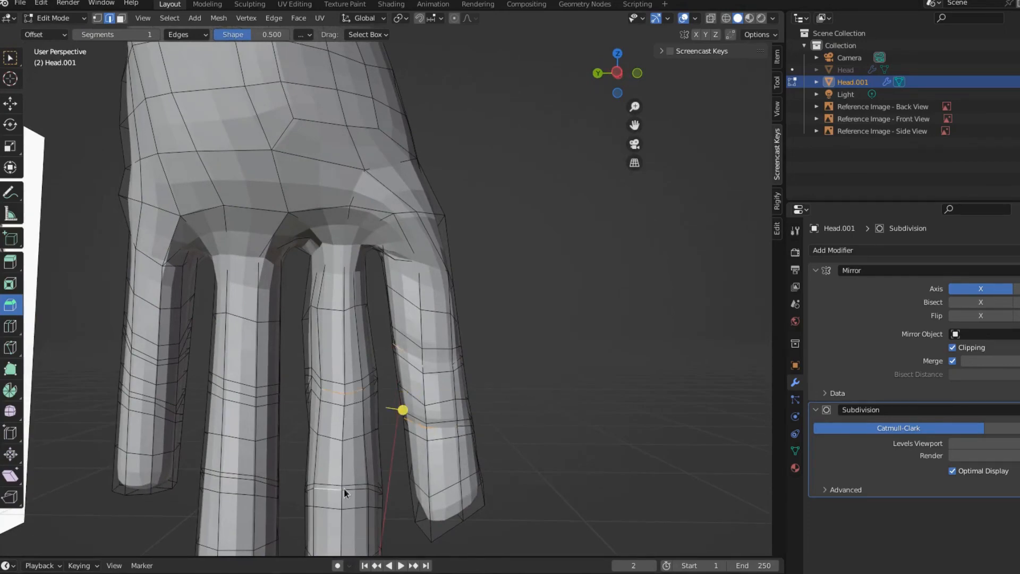
scroll(351, 492, "down", 3)
middle_click_drag(369, 503, 309, 497)
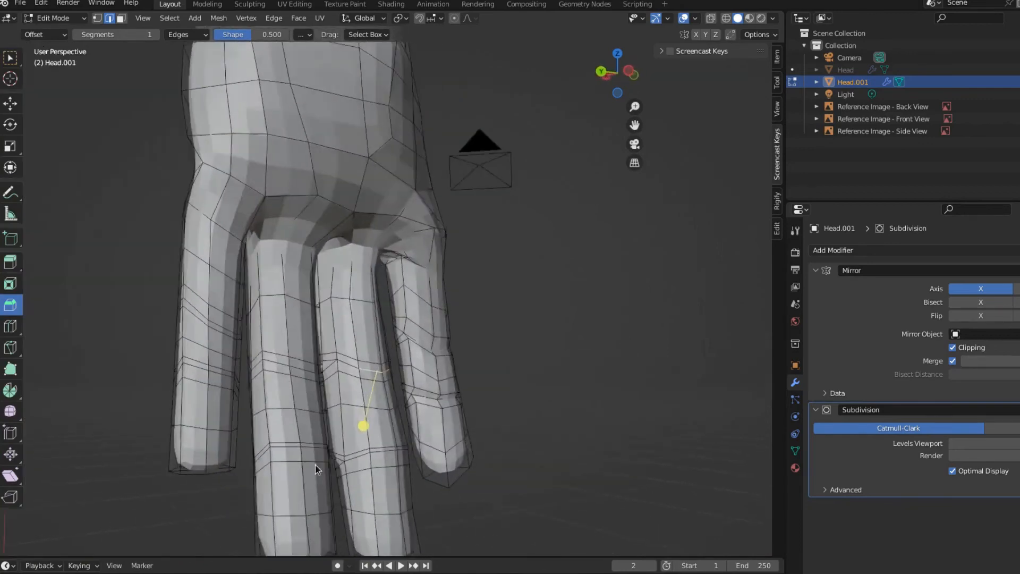
middle_click_drag(314, 465, 270, 465)
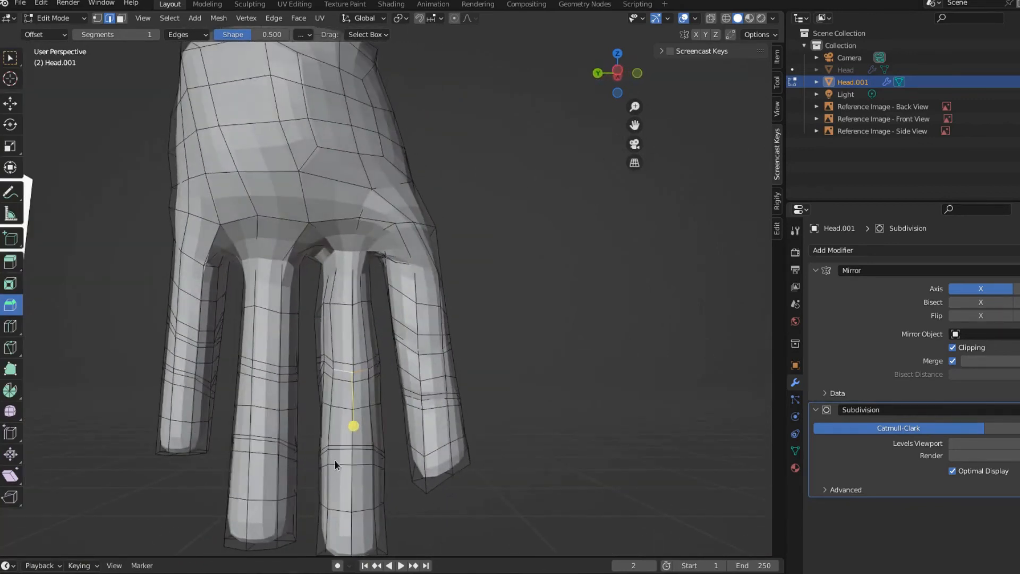
middle_click_drag(382, 490, 359, 502)
key("g")
key("x")
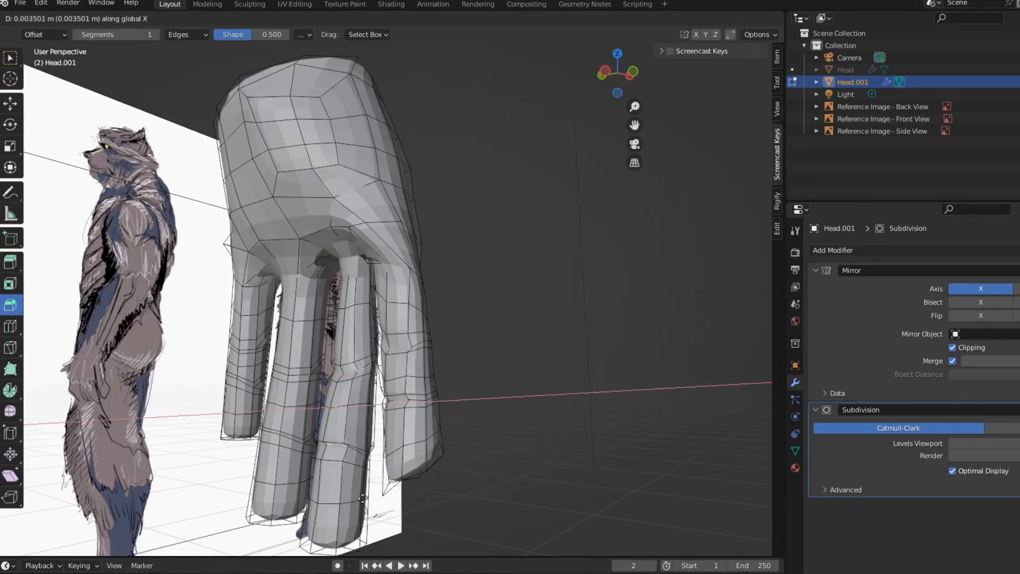
left_click(362, 498)
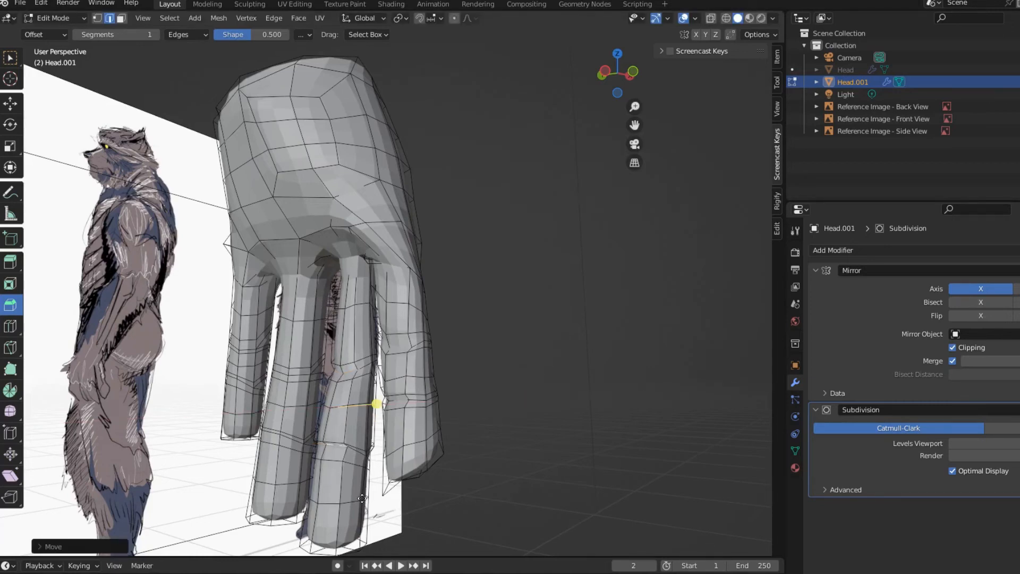
key("g")
key("z")
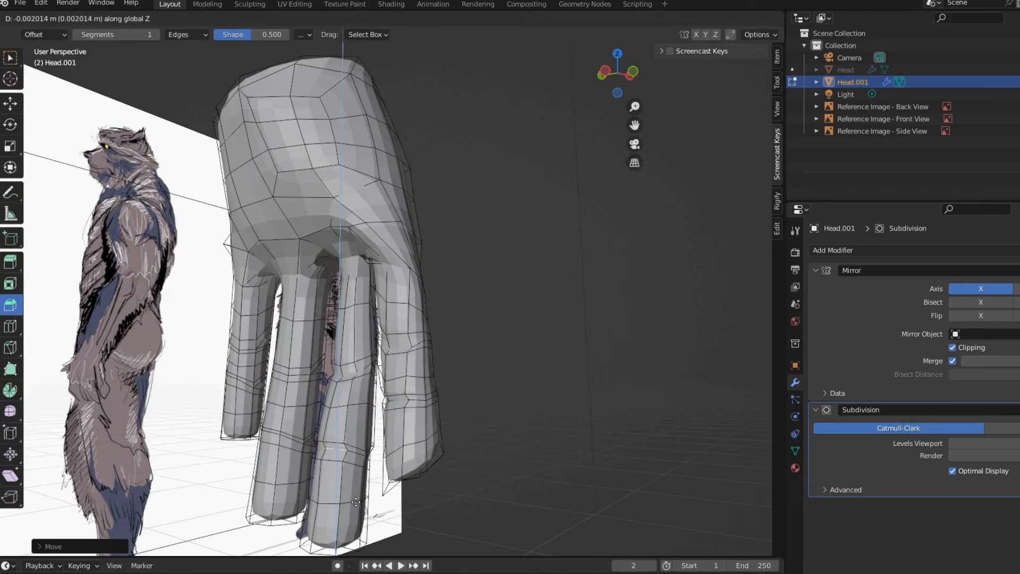
left_click(356, 502)
Push the inner crease edges at both joints of the third finger inward about 0.0038 m along X
middle_click_drag(286, 450, 330, 458)
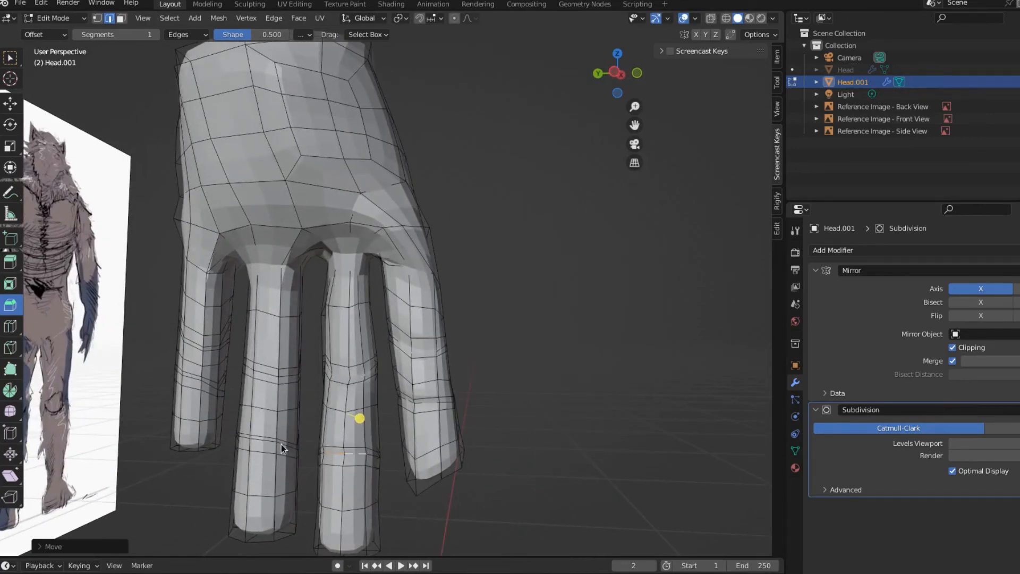
mouse_move(281, 445)
middle_mouse_down()
mouse_move(314, 446)
mouse_move(283, 460)
middle_mouse_up()
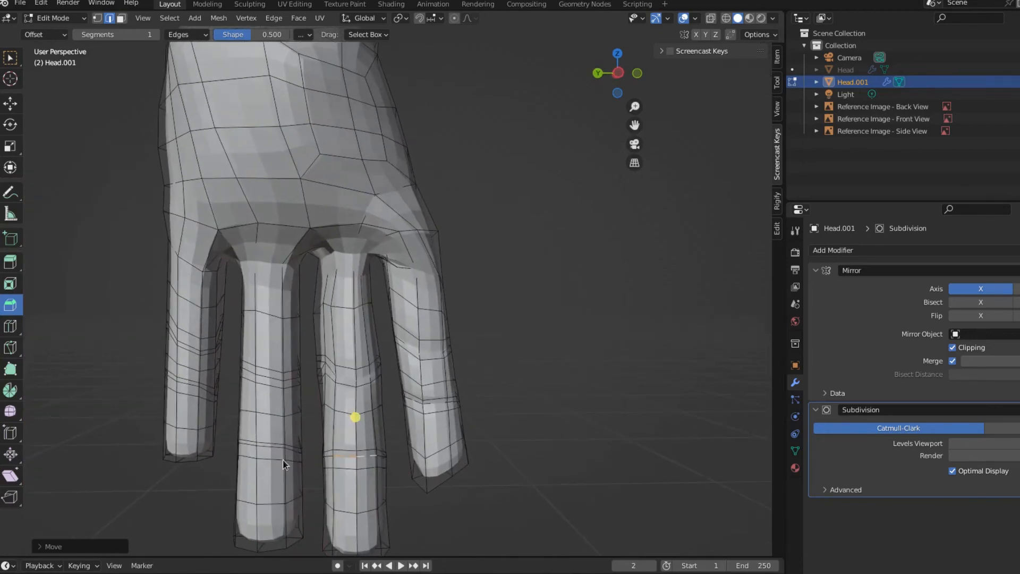
key("ctrl+KP_3")
scroll(239, 470, "up", 3)
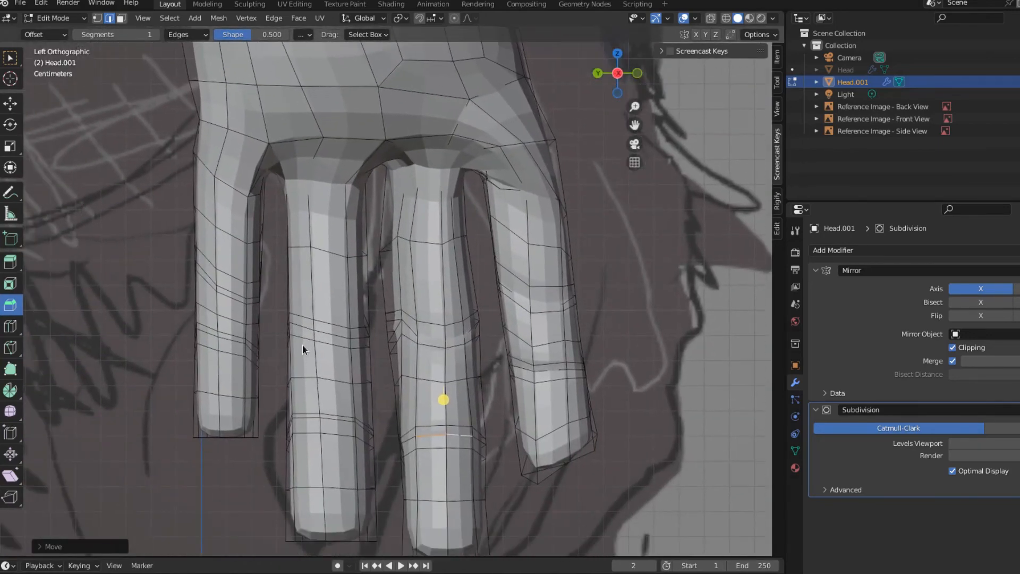
left_click(306, 329)
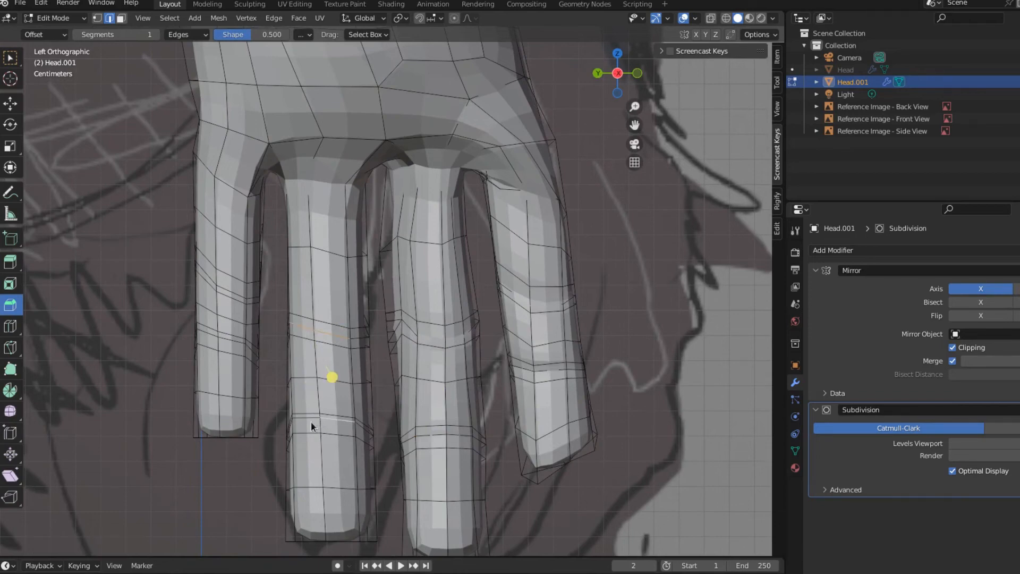
middle_click_drag(312, 446, 461, 471)
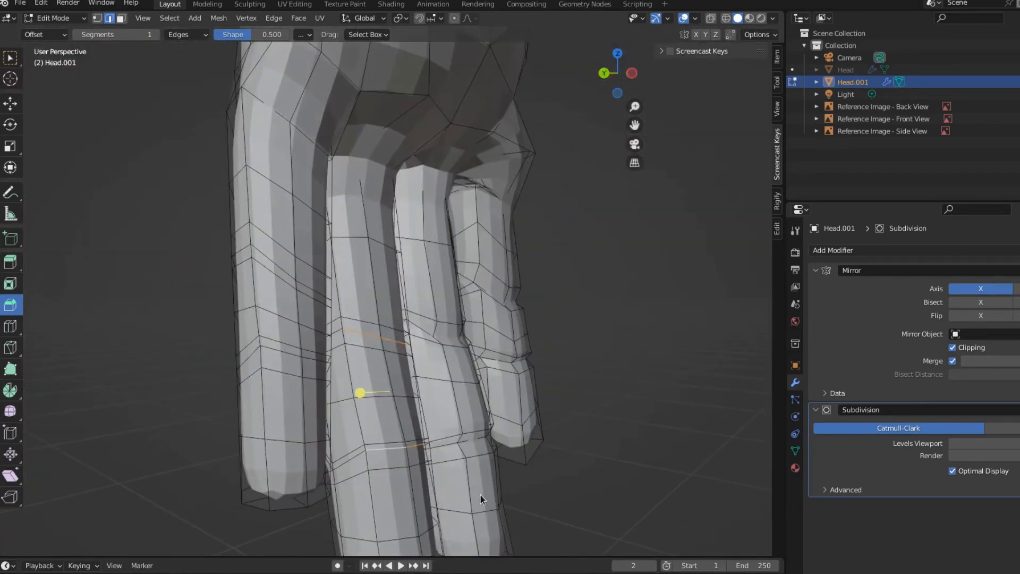
key("g")
key("x")
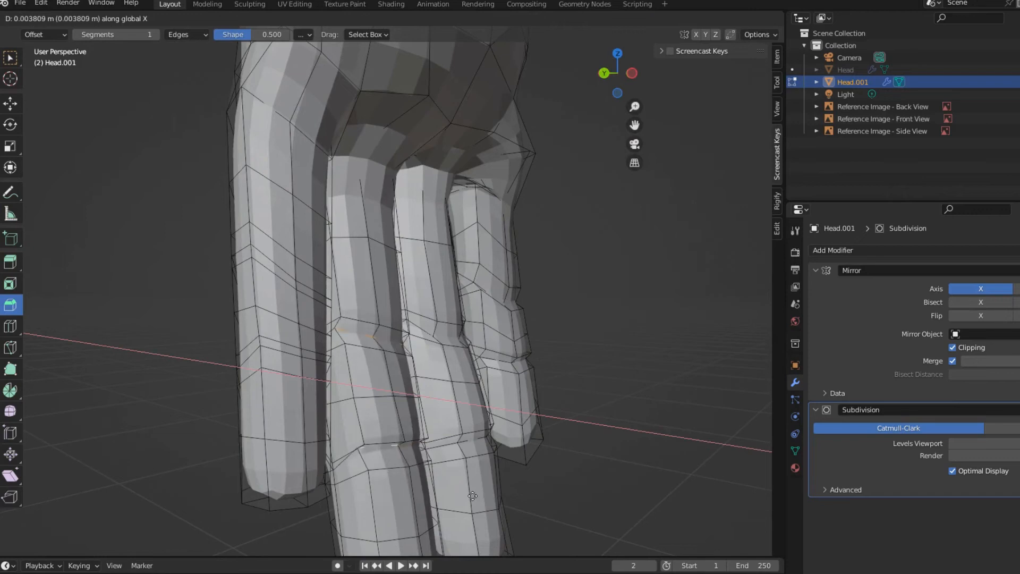
left_click(472, 496)
key("g")
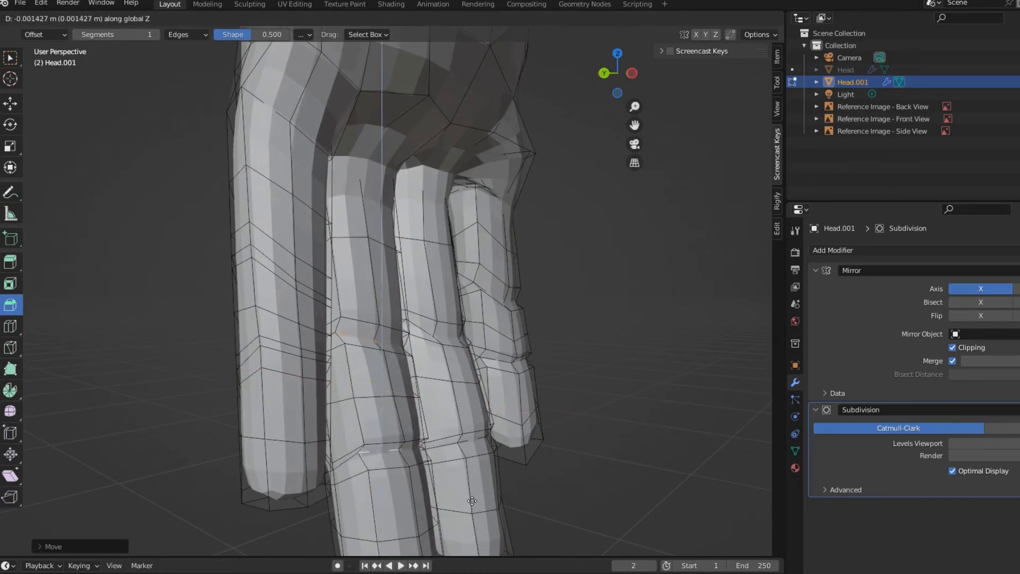
right_click(474, 502)
Push the inner crease edges at both joints of the fourth finger inward about 0.002 m along X
scroll(505, 503, "down", 2)
key("ctrl+KP_3")
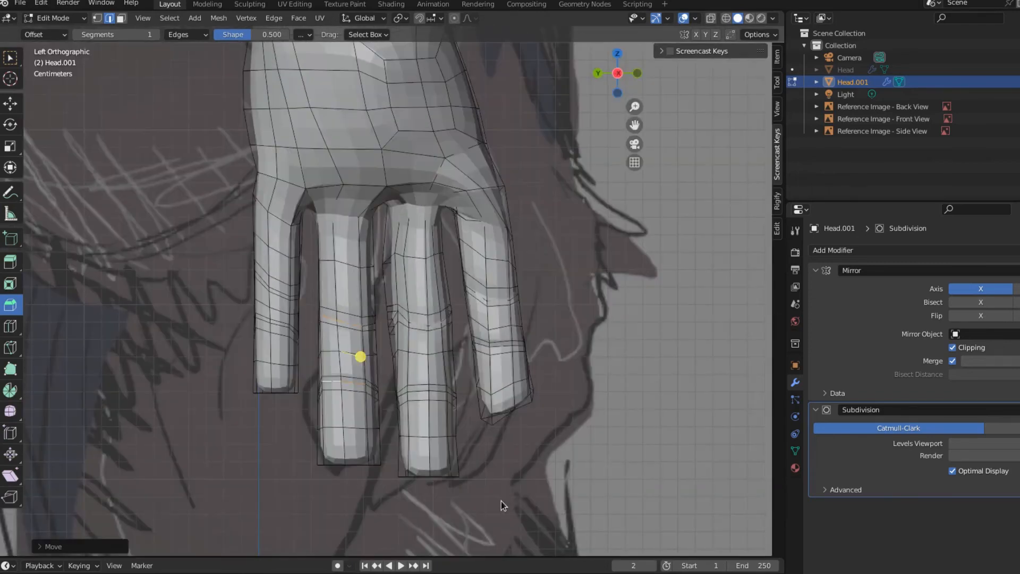
scroll(321, 412, "up", 3)
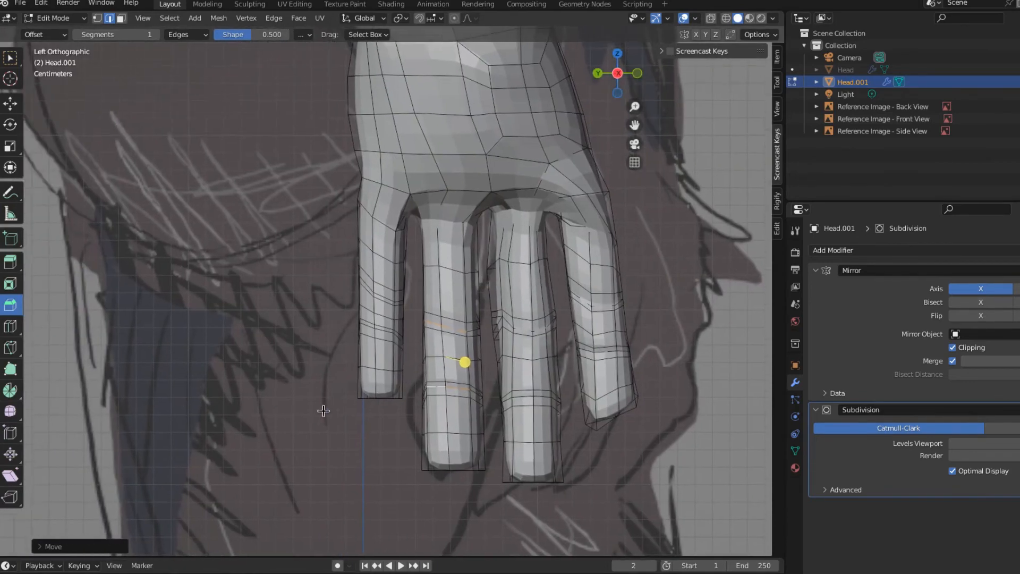
left_click(378, 298)
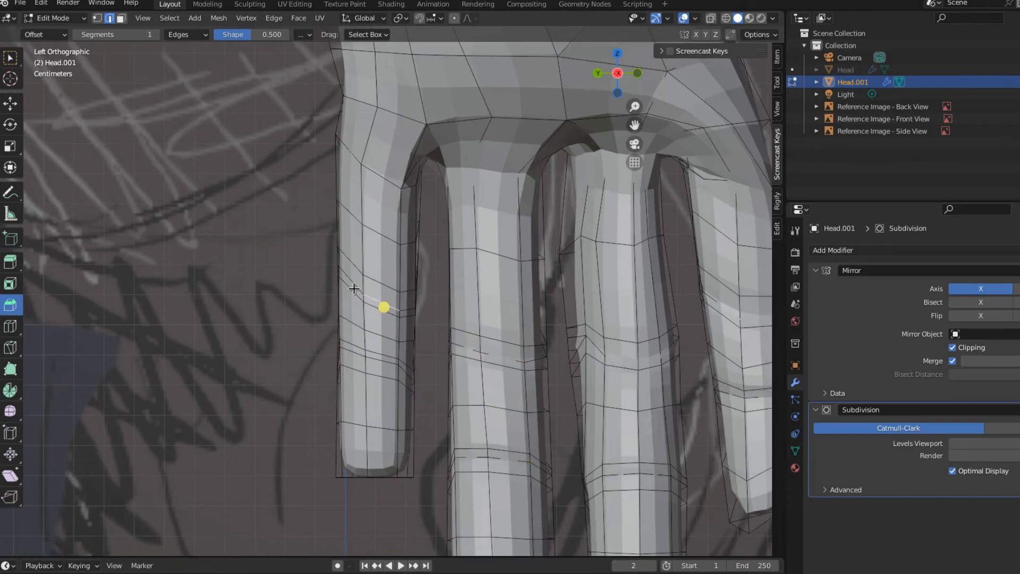
left_click(353, 280, "shift")
middle_click_drag(387, 387, 504, 394)
key("g")
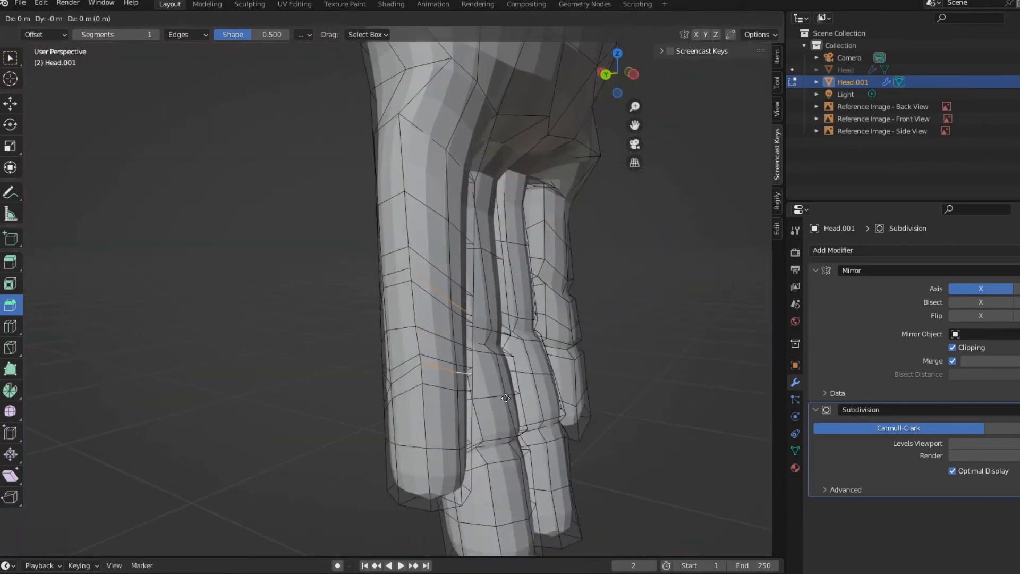
key("x")
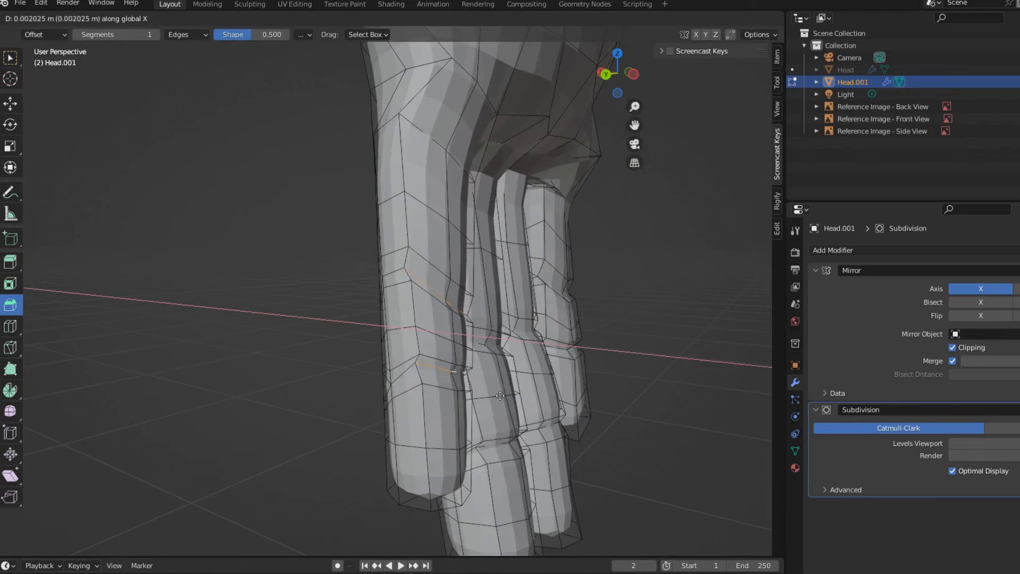
left_click(499, 396)
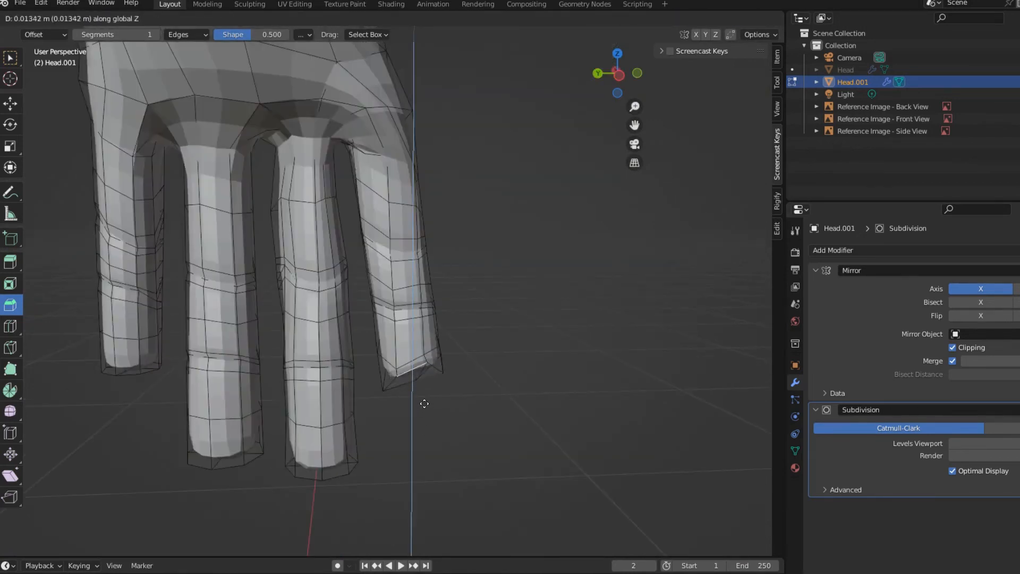
Raise the inner bottom edges of the foremost fingertip about 0.013 m along Z
left_click(426, 401)
mouse_move(594, 451)
middle_mouse_down()
mouse_move(462, 448)
mouse_move(454, 430)
mouse_move(535, 441)
middle_mouse_up()
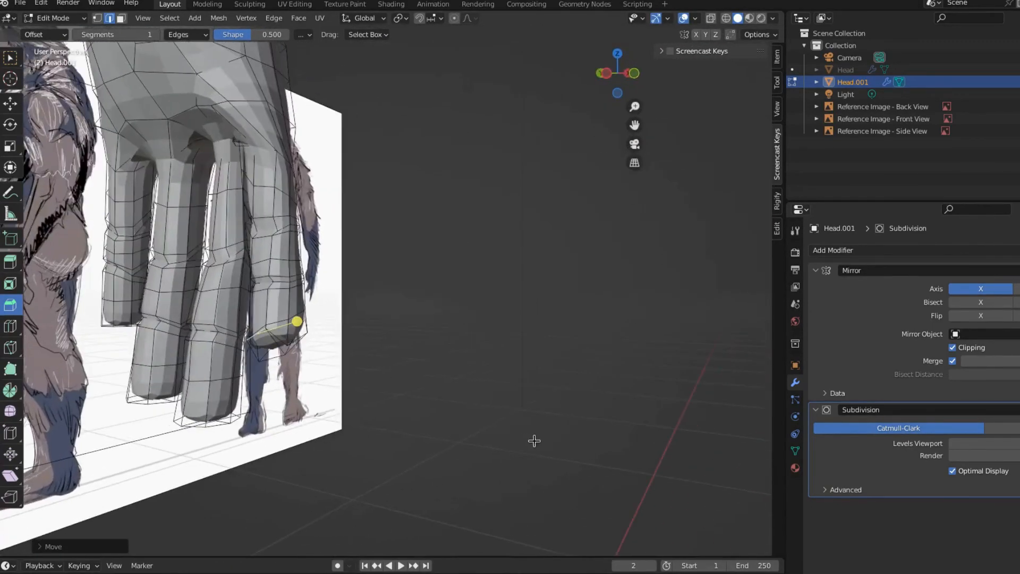
Raise the two inner bottom edges of the second fingertip about 0.021 m along Z
middle_click_drag(278, 465, 357, 481)
left_click(303, 481)
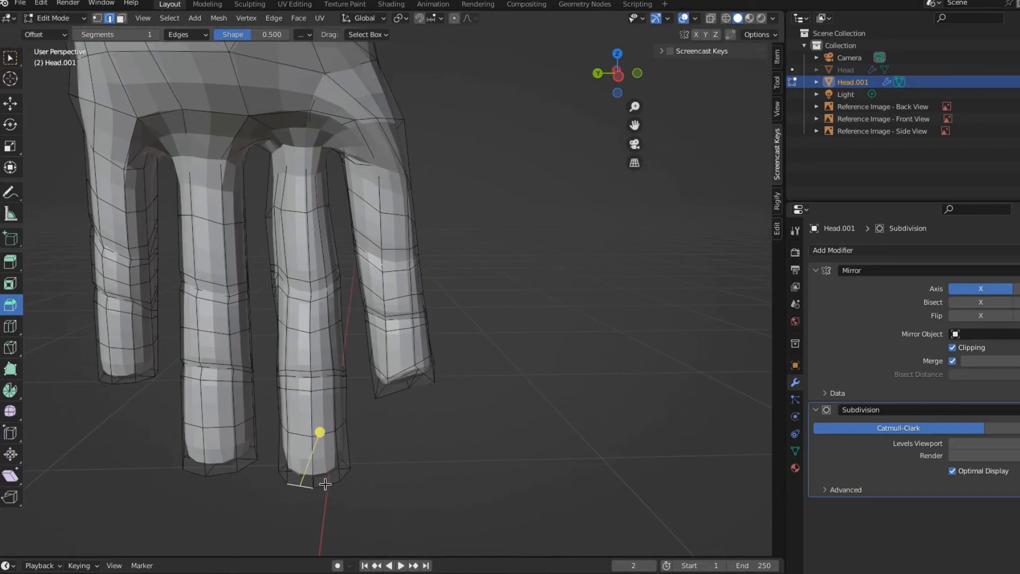
middle_click_drag(421, 512, 377, 510)
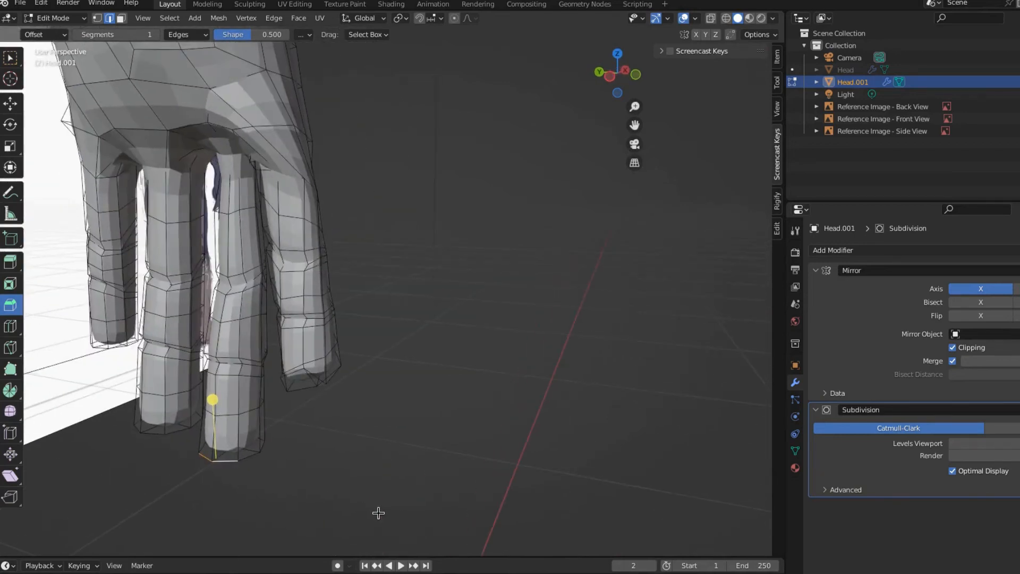
key("g")
key("z")
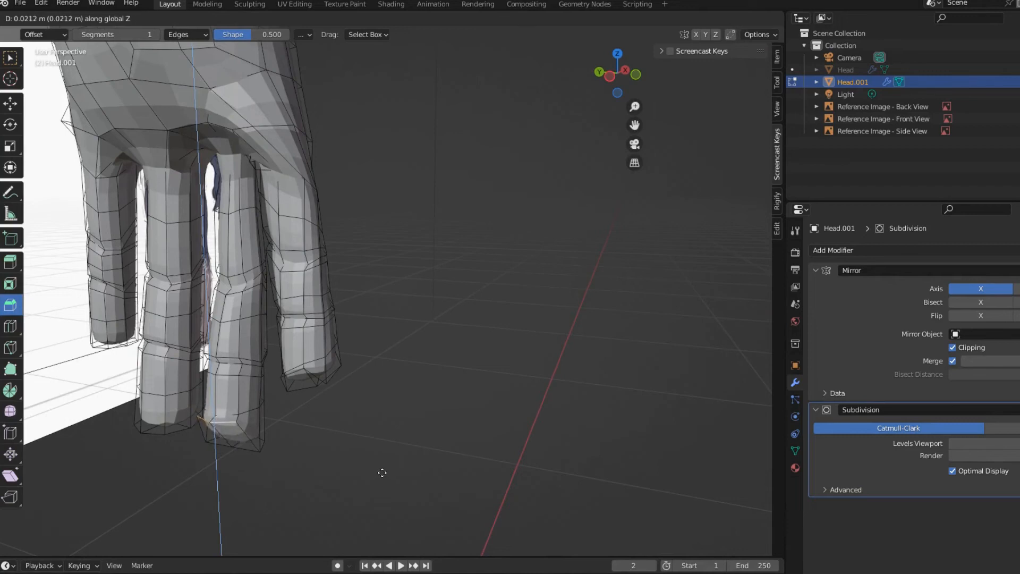
left_click(378, 475)
Raise the two inner bottom edges of the third fingertip about 0.021 m along Z
middle_click_drag(378, 475, 295, 467)
left_click(233, 475)
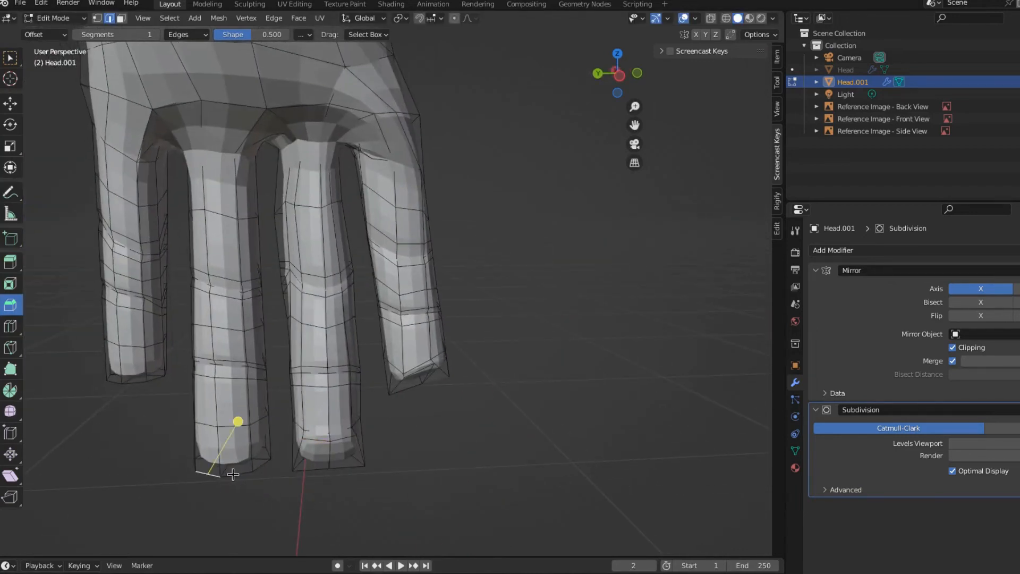
left_click(232, 474, "shift")
key("g")
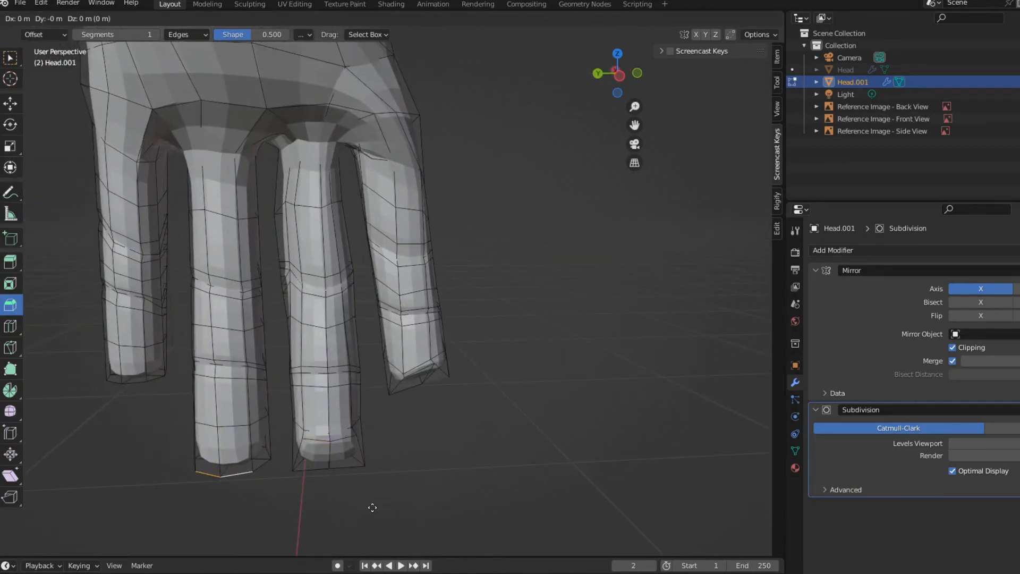
key("z")
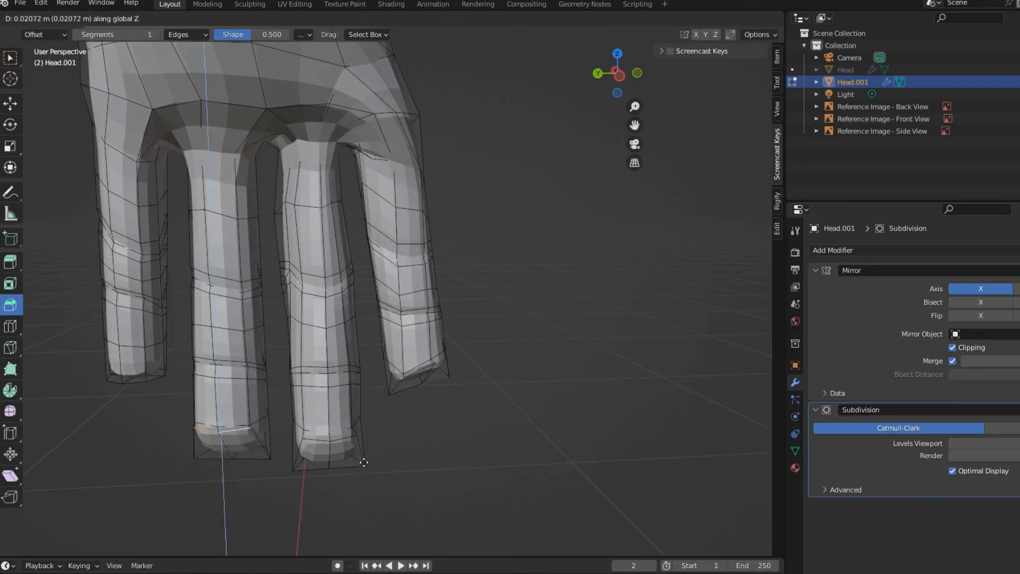
left_click(360, 460)
Raise the two inner bottom edges of the fourth fingertip along Z to round it like the others
mouse_move(175, 413)
middle_mouse_down()
mouse_move(172, 370)
mouse_move(175, 412)
middle_mouse_up()
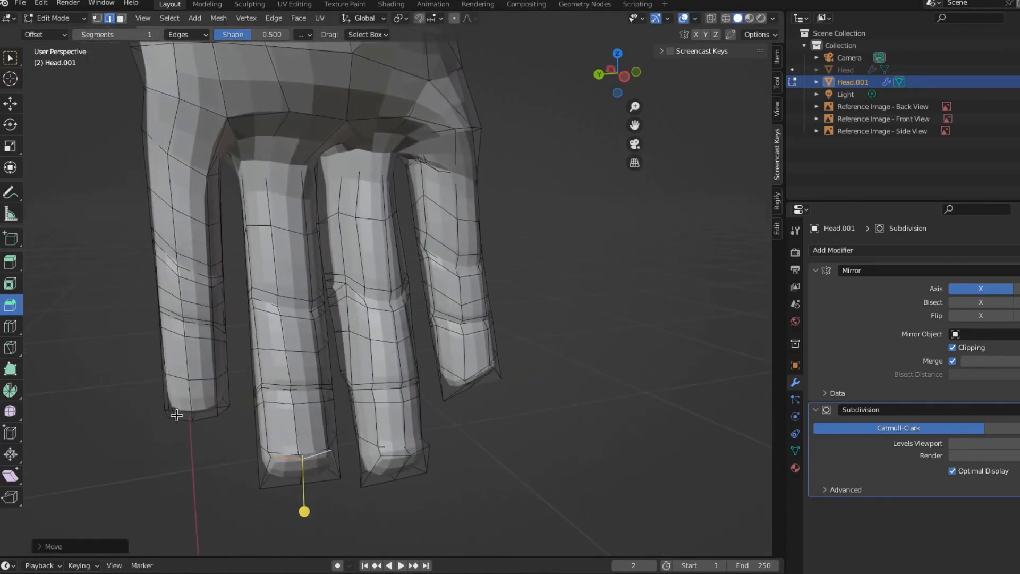
left_click(186, 419)
key("g")
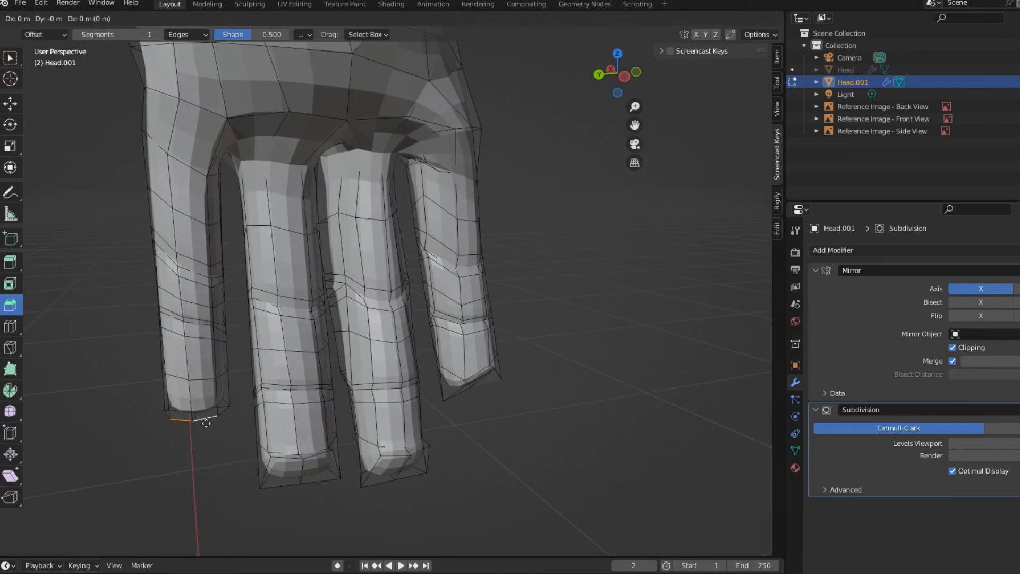
key("z")
left_click(202, 398)
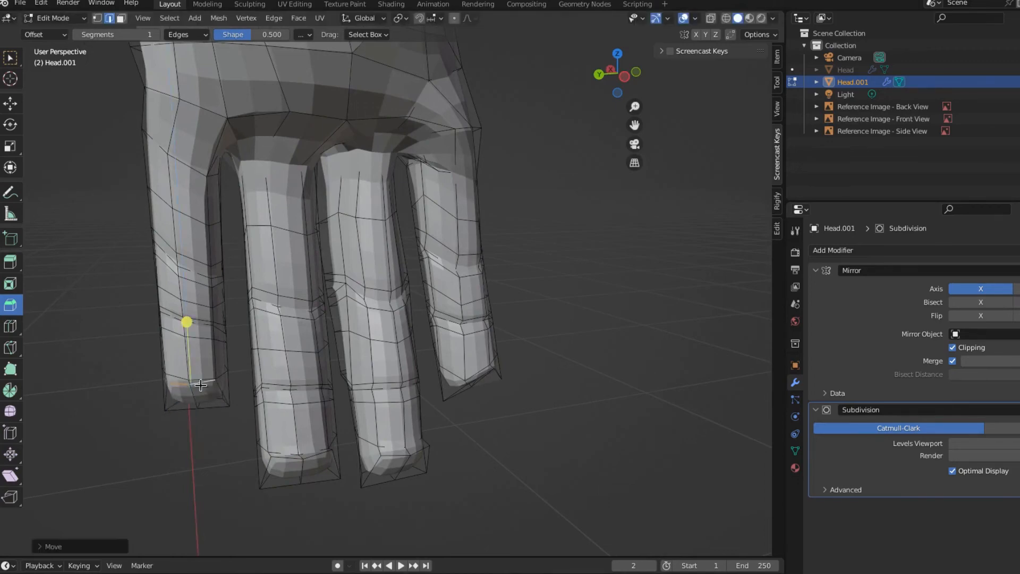
middle_click_drag(202, 398, 300, 391)
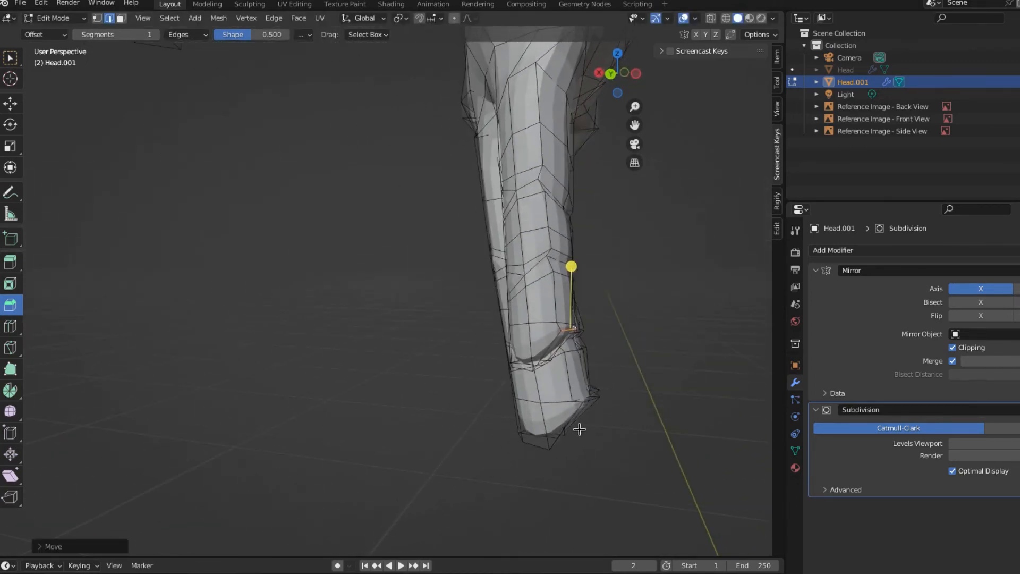
middle_click_drag(578, 425, 369, 400)
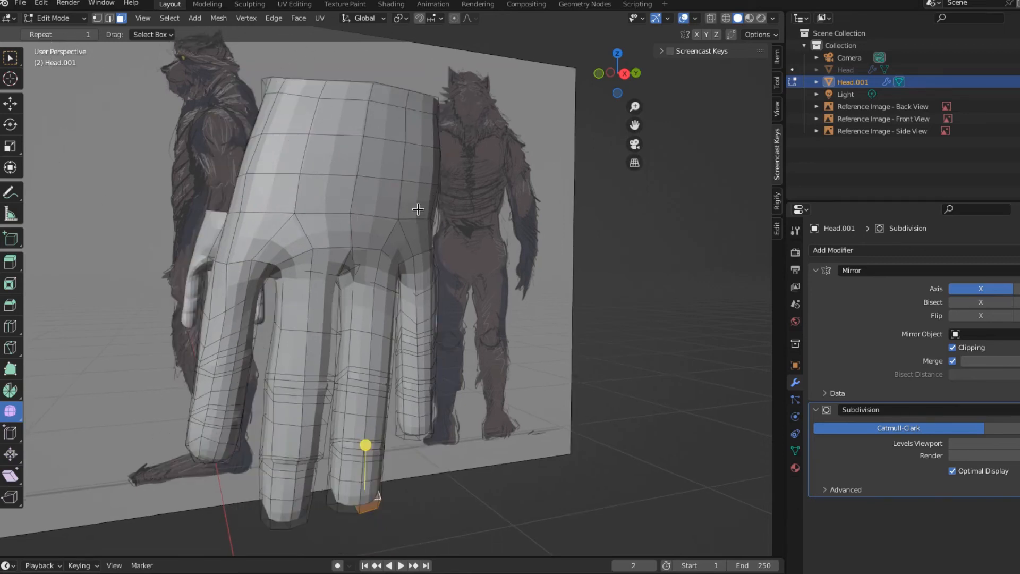
Activate the Knife tool in the right side view and check the smoothed hand in Object Mode before returning to Edit Mode
key("KP_3")
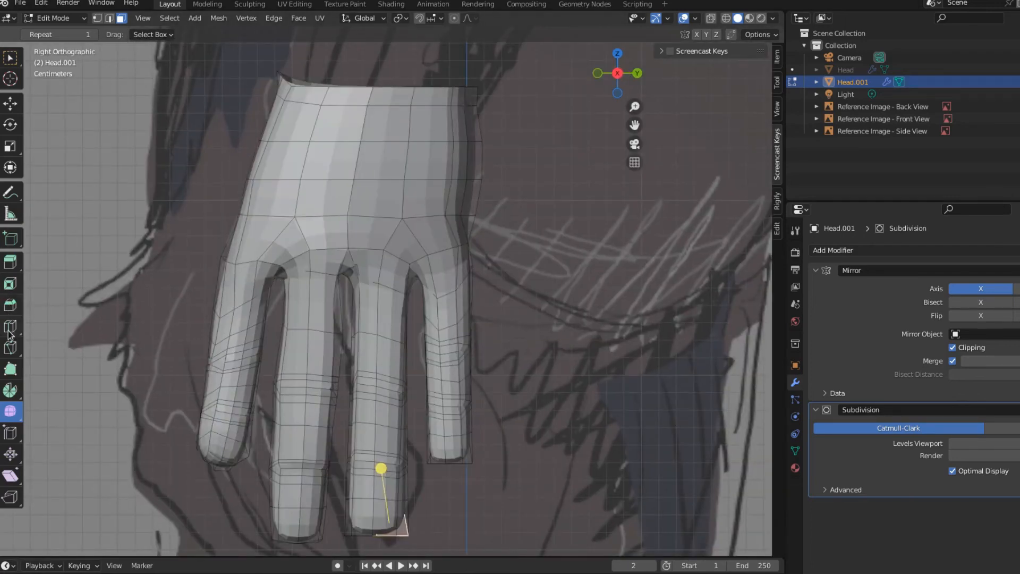
left_click(11, 347)
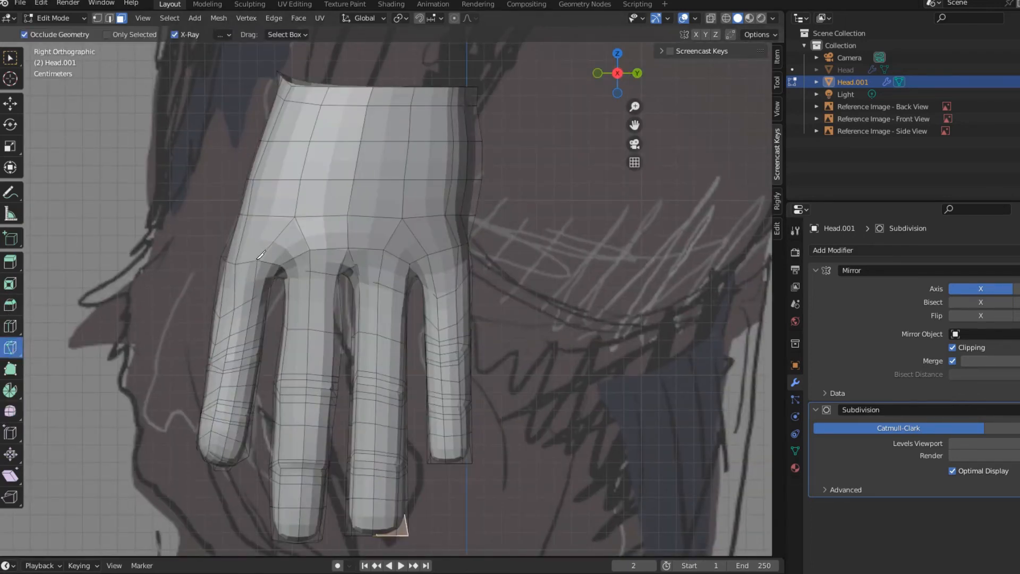
left_click(60, 18)
left_click(63, 33)
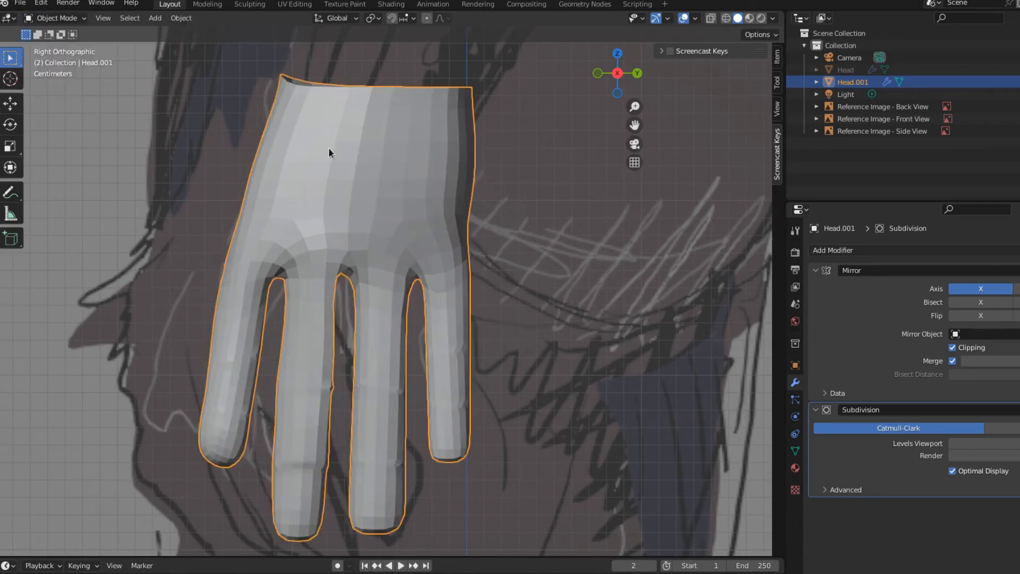
left_click(49, 18)
left_click(61, 46)
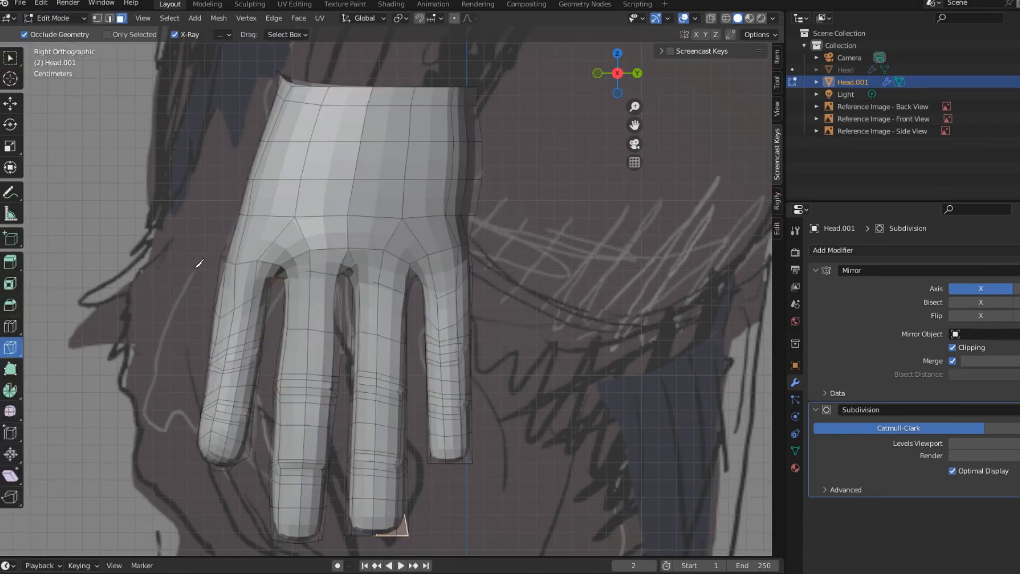
In vertex mode, knife-cut from the foremost finger's base up the back of the hand to the wrist edge and down to the second finger's base
left_click(97, 18)
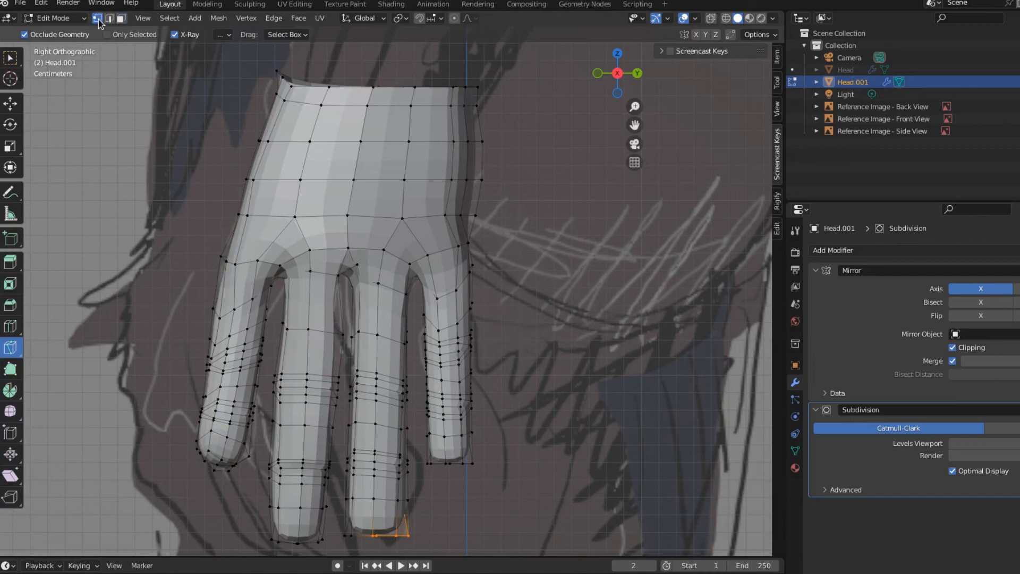
left_click(257, 261)
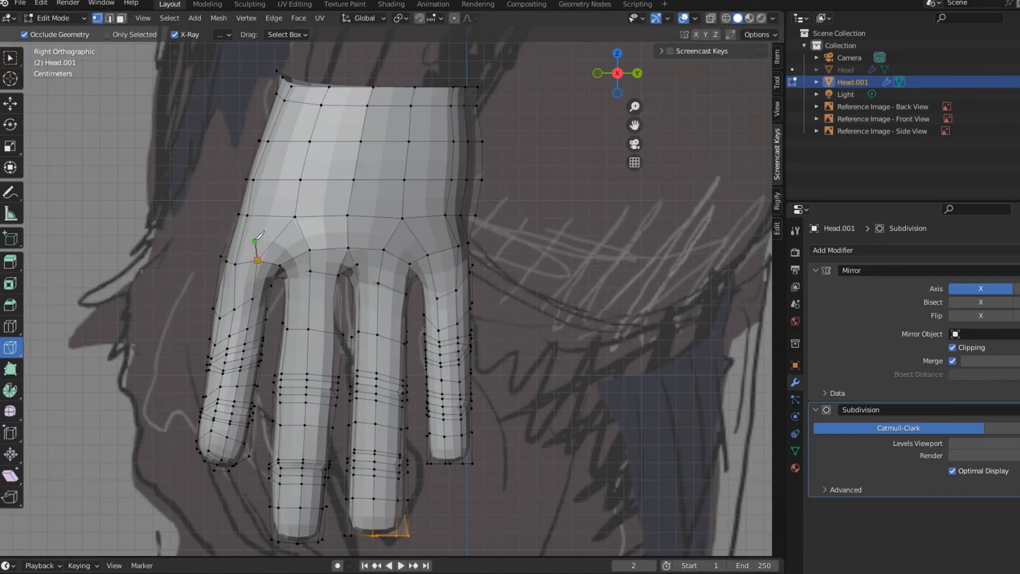
left_click(271, 216)
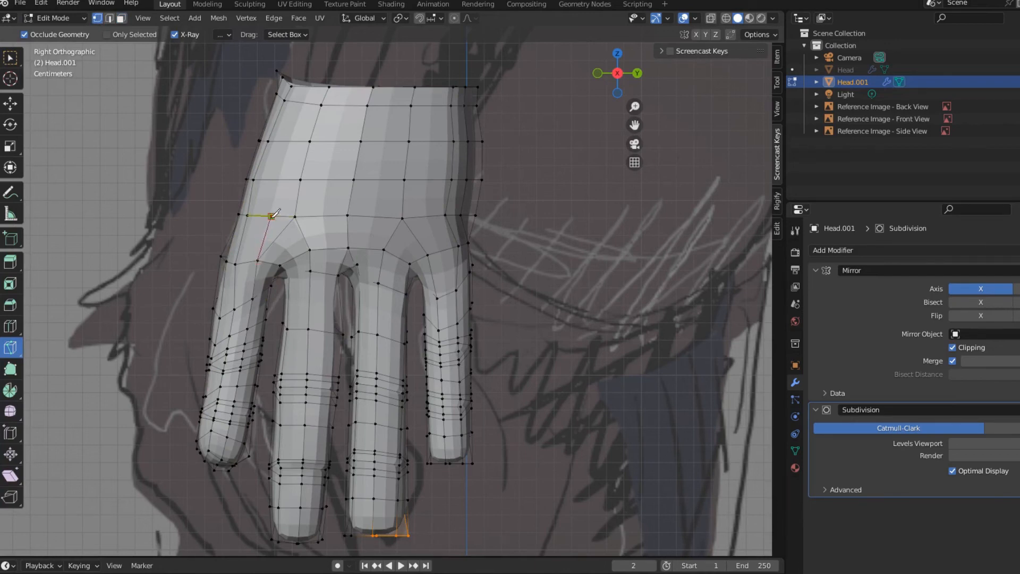
left_click(280, 180)
left_click(290, 141)
left_click(304, 103)
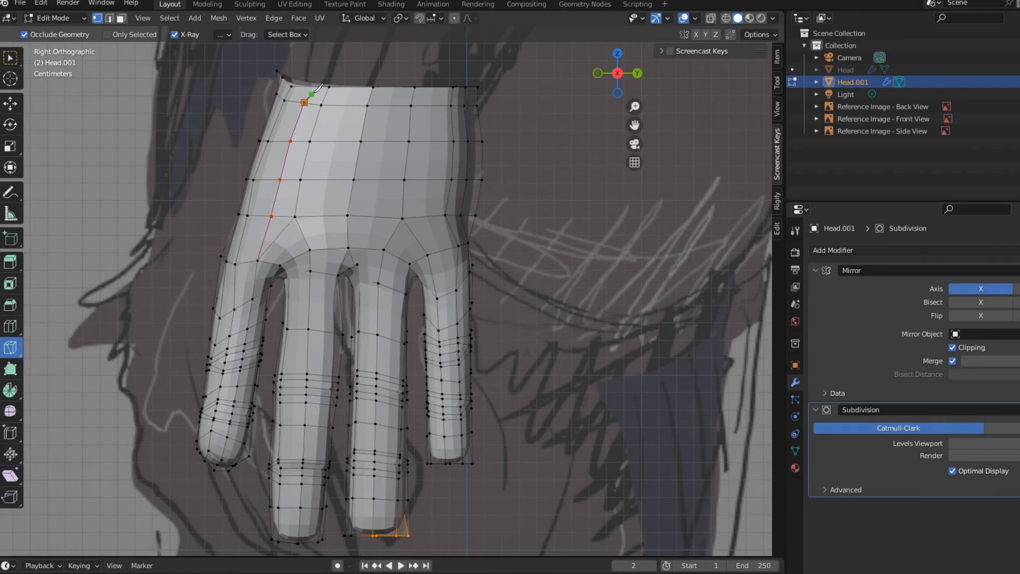
left_click(328, 86)
left_click(342, 105)
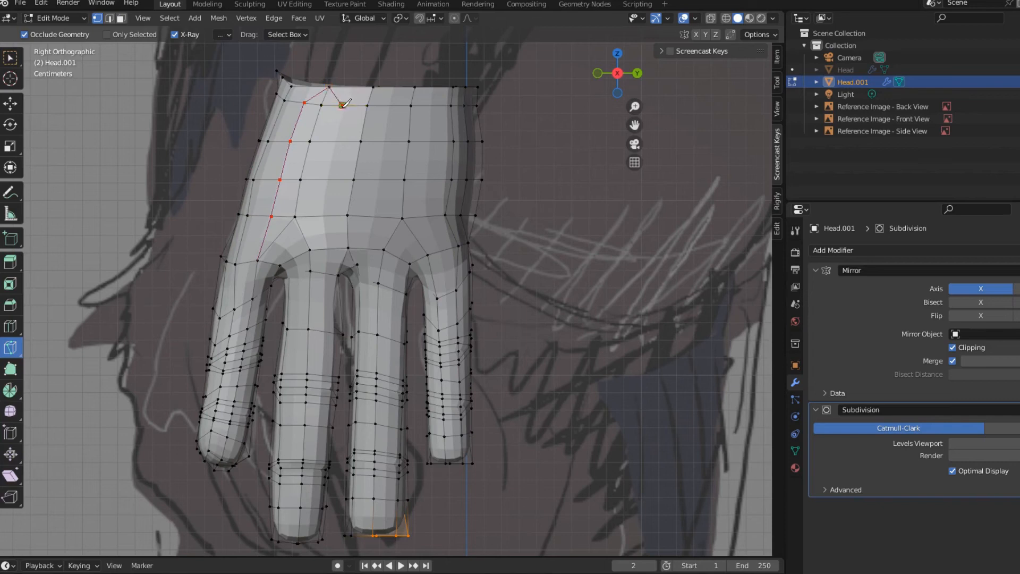
left_click(335, 141)
left_click(327, 180)
left_click(321, 216)
left_click(311, 249)
key("Return")
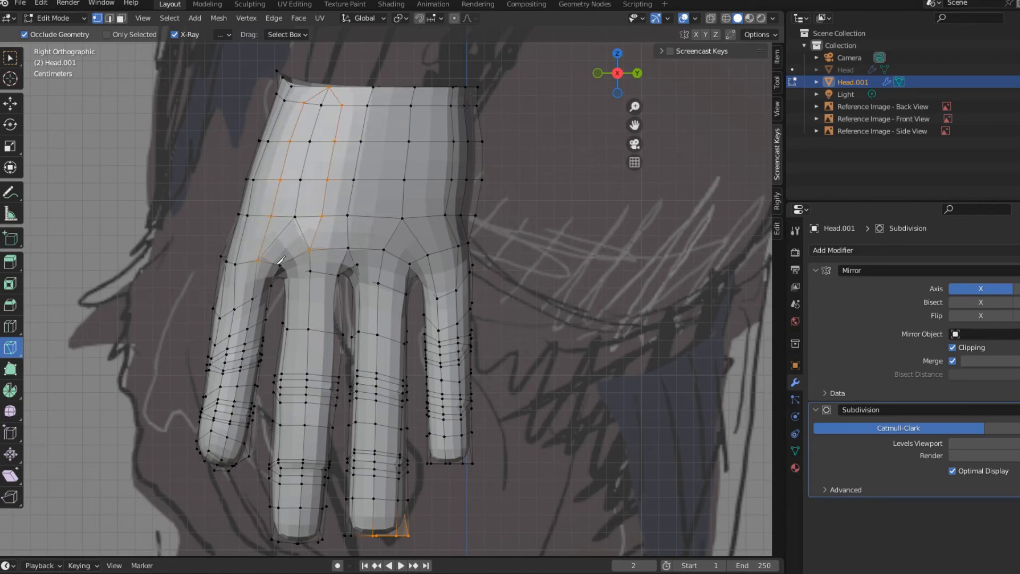
Cut an edge from the gap between the foremost two fingers to the knuckle vertex, and dissolve the two diagonals and the short wrist edge
left_click(295, 217)
key("Return")
left_click(109, 17)
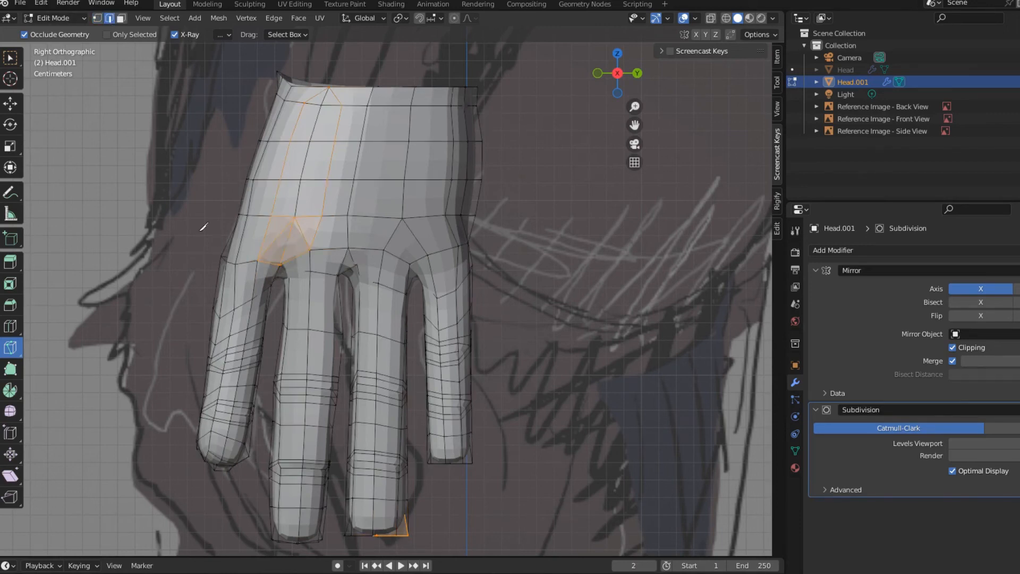
key("w")
left_click(304, 230)
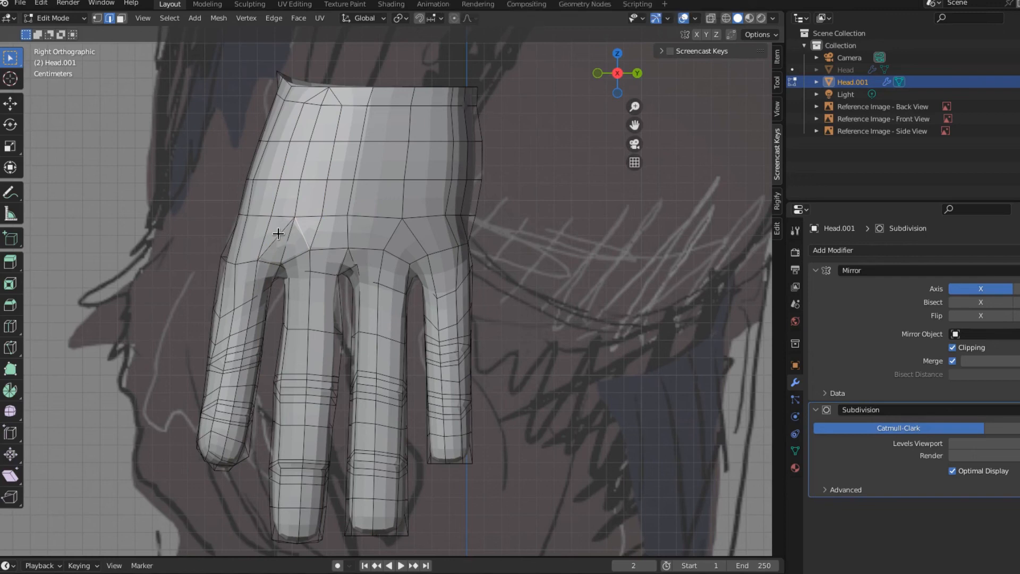
left_click(277, 237)
left_click(325, 96)
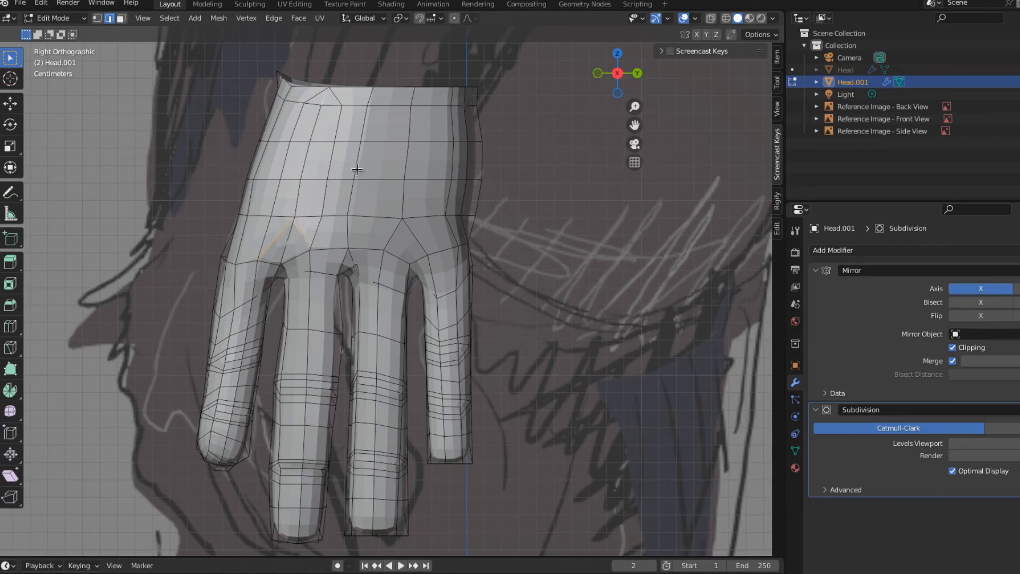
right_click(348, 201)
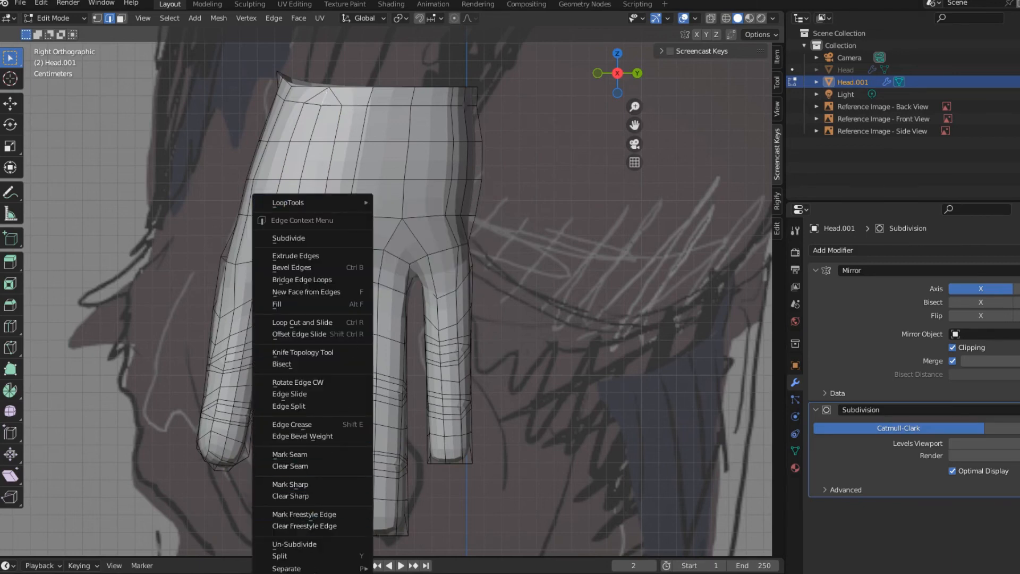
left_click(314, 541)
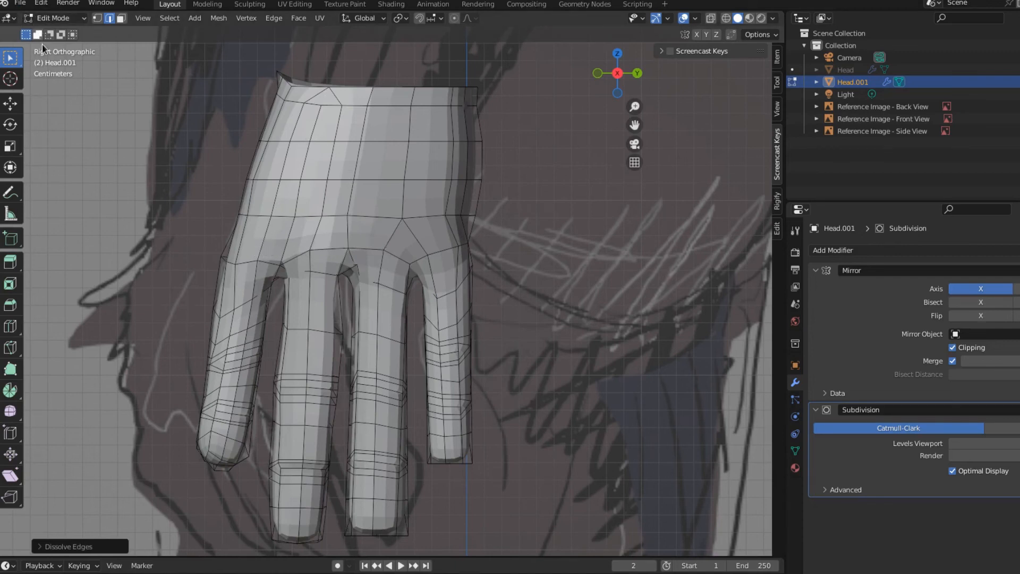
Knife-cut from the third finger's base up the back of the hand to the wrist edge and down to the fourth finger's base
left_click(10, 347)
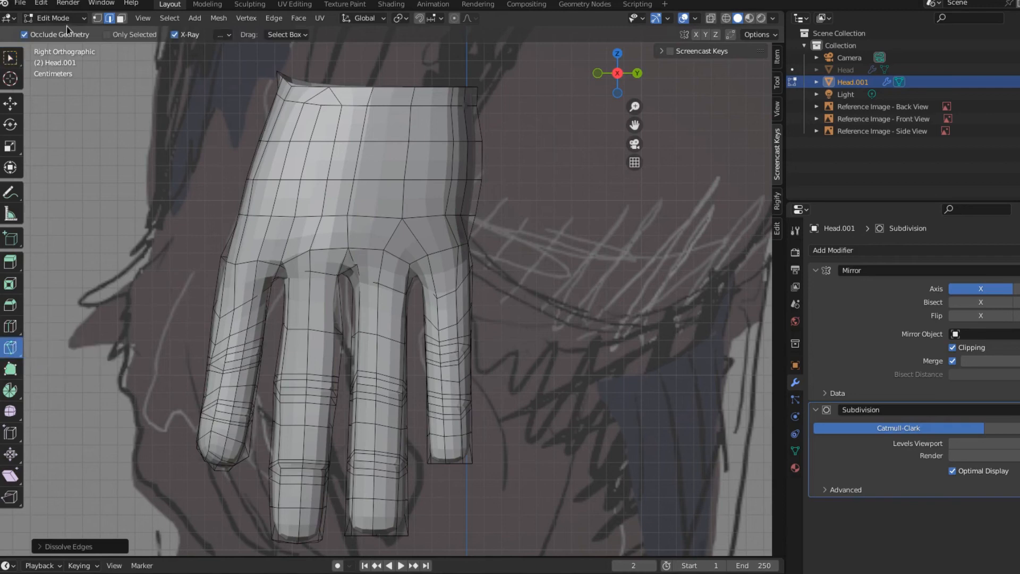
left_click(96, 18)
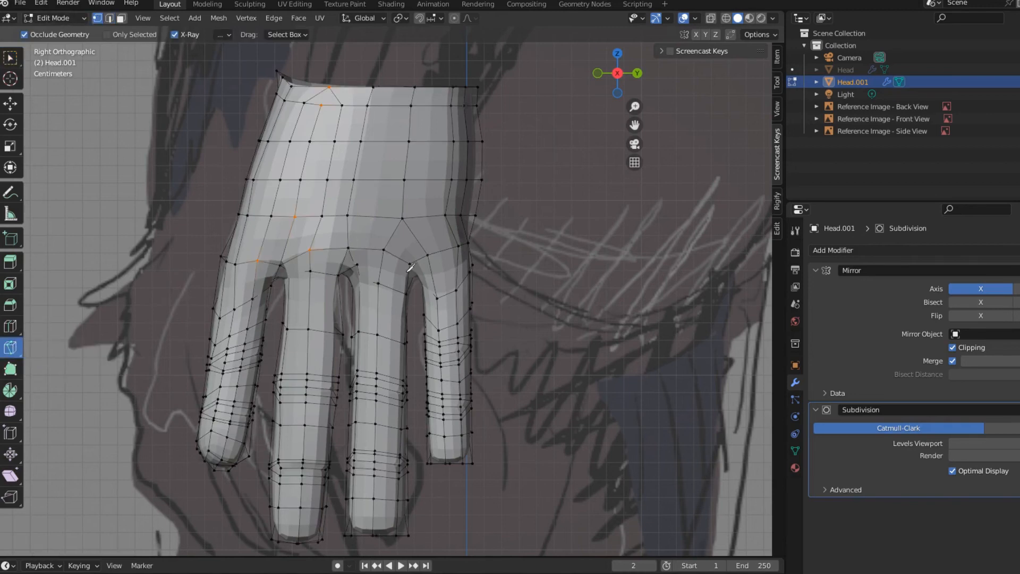
left_click(383, 248)
left_click(392, 105)
left_click(415, 86)
left_click(430, 105)
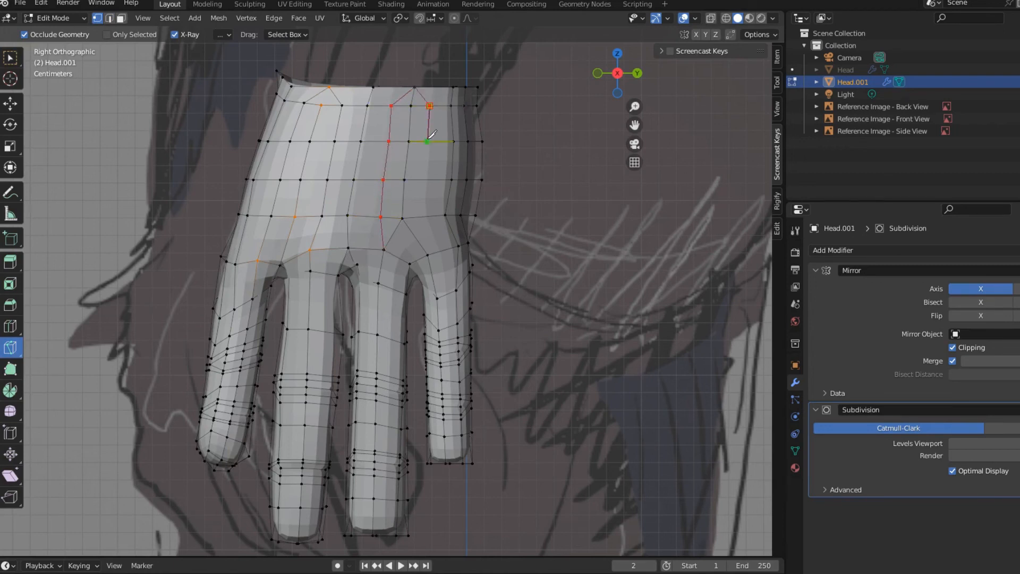
left_click(426, 179)
left_click(427, 216)
left_click(428, 255)
key("Return")
Cut an edge from the gap between the third and fourth fingers to the knuckle vertex, and dissolve the two diagonal edges beside it
left_click(408, 259)
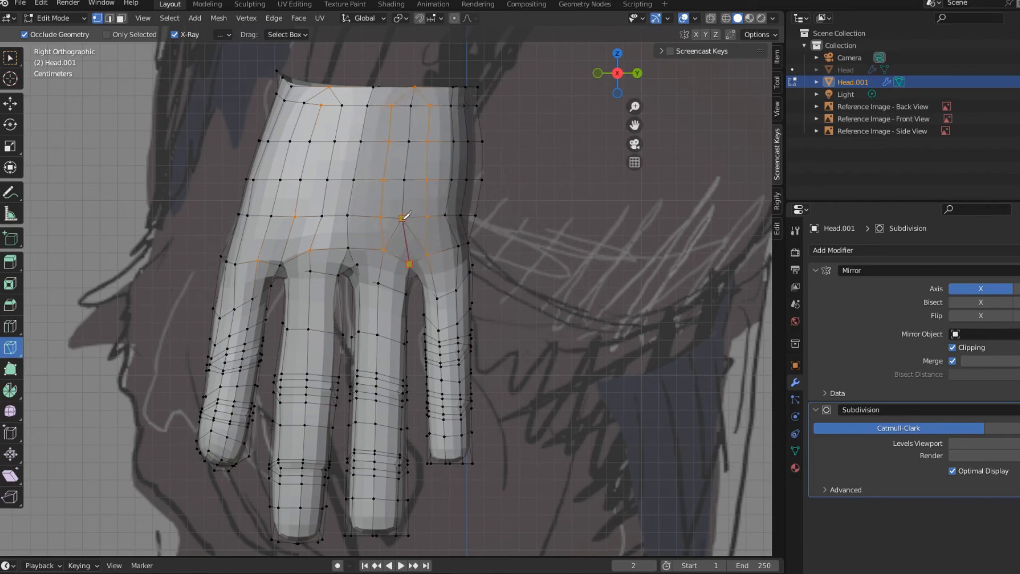
left_click(402, 218)
key("Return")
left_click(10, 57)
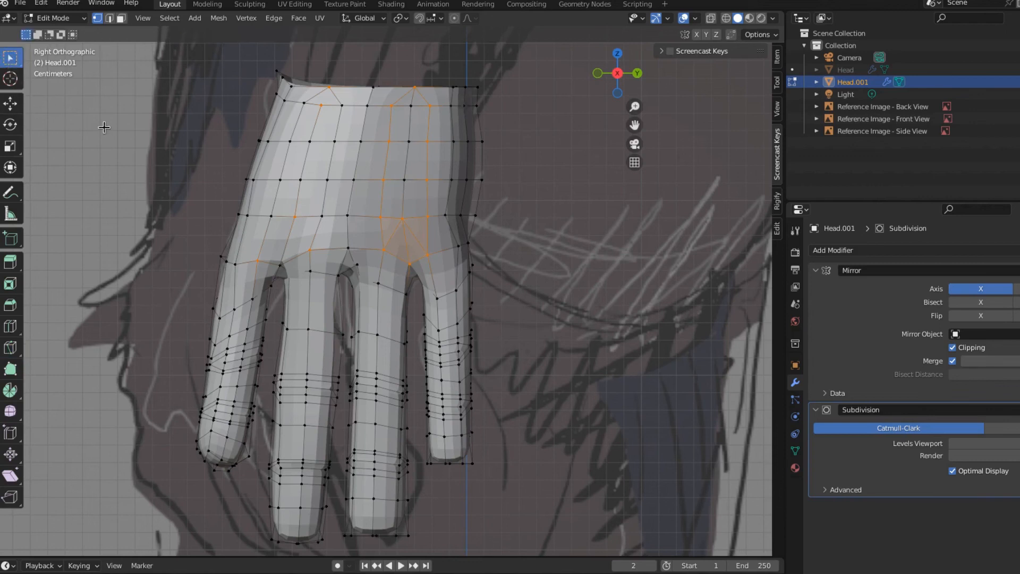
left_click(109, 18)
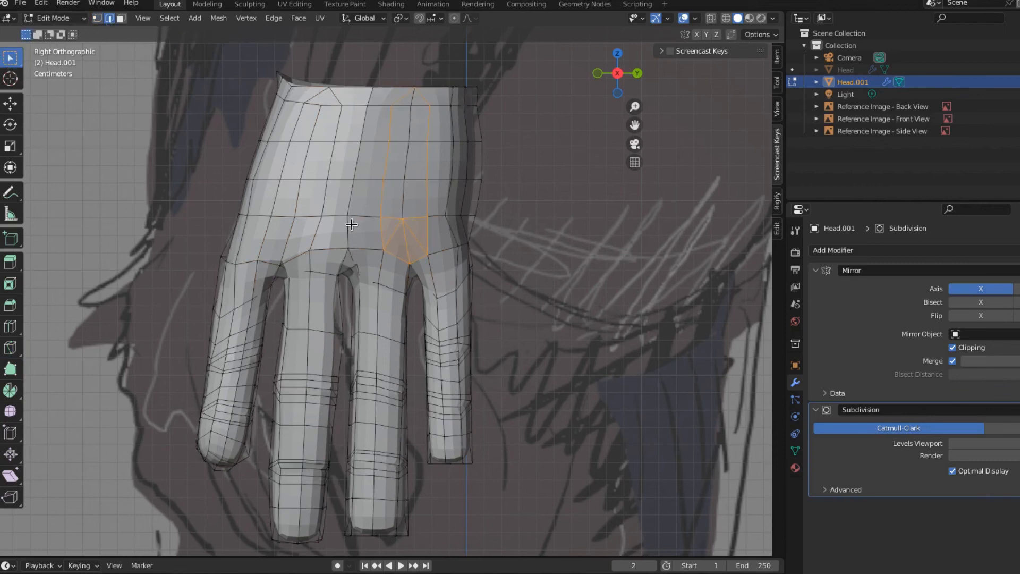
left_click(392, 234)
left_click(417, 237, "shift")
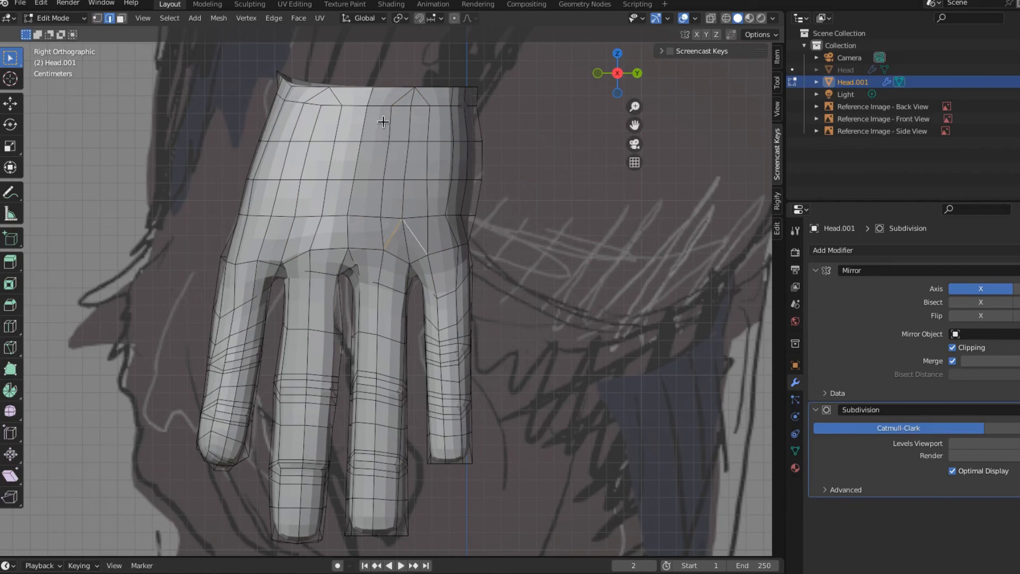
key("ctrl+e")
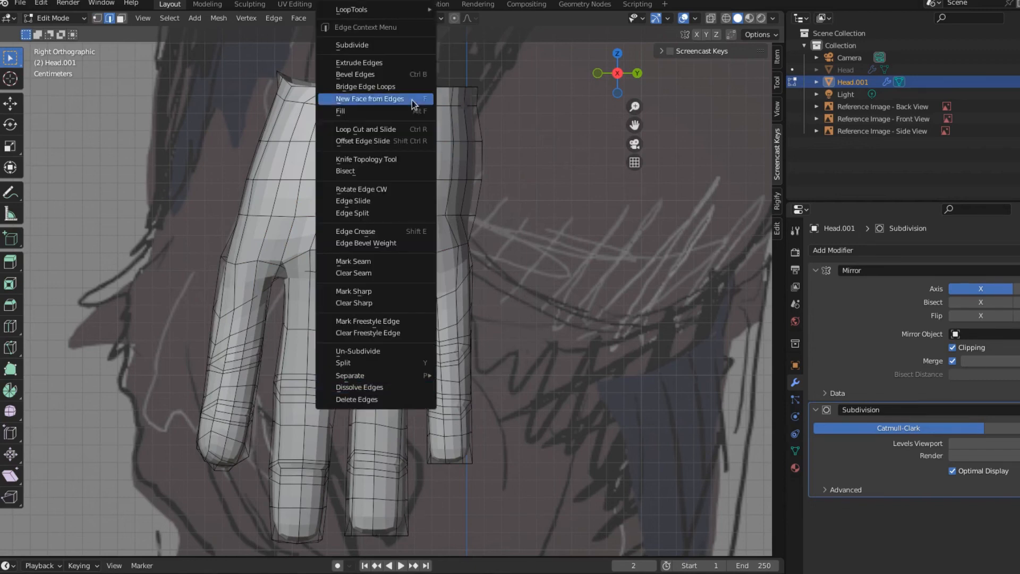
left_click(392, 382)
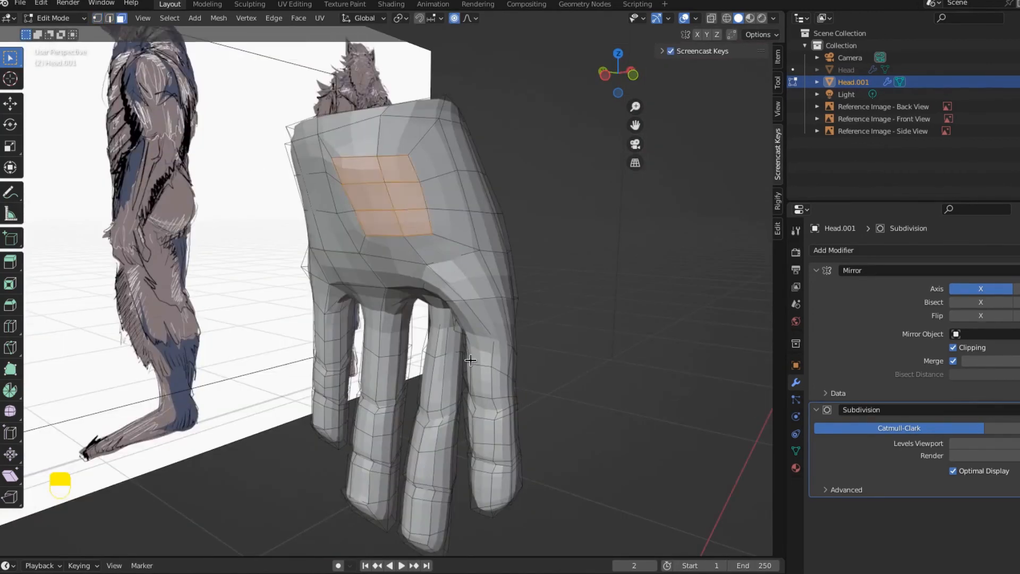
Pull the selected inner palm faces outward toward negative X with smooth proportional editing and check them in front view
middle_click_drag(502, 400, 471, 403)
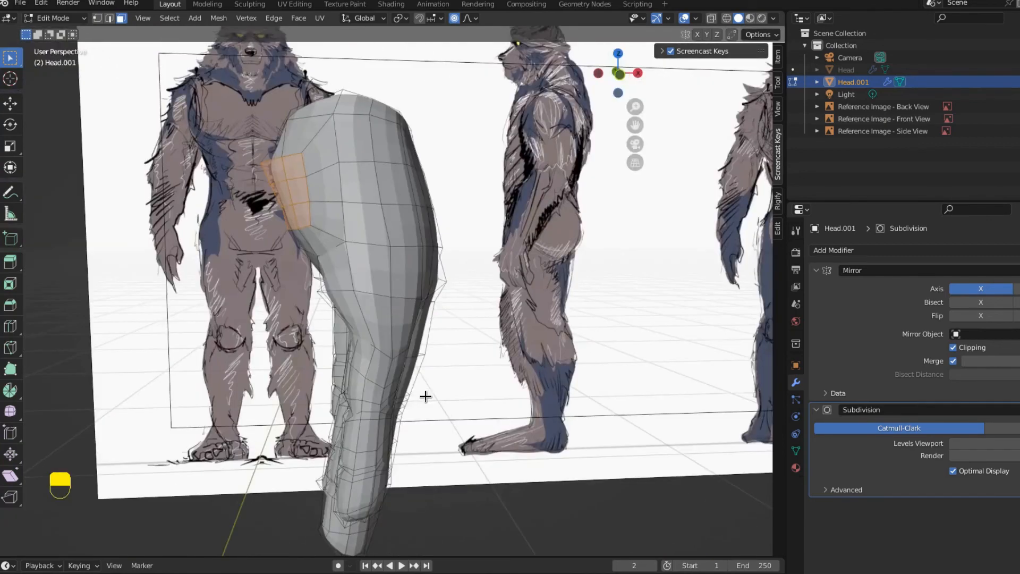
key("g")
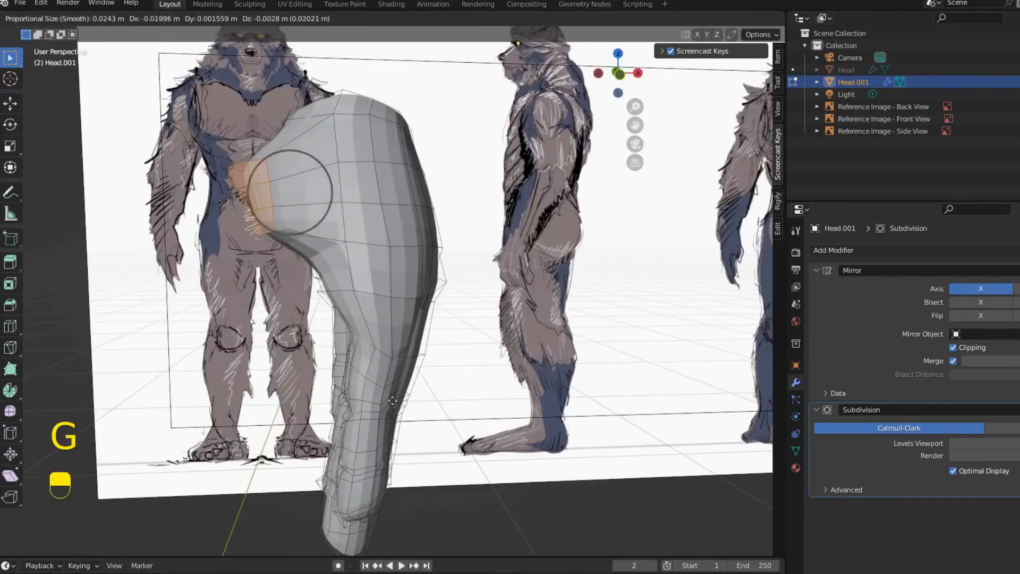
left_click(379, 417)
key("KP_1")
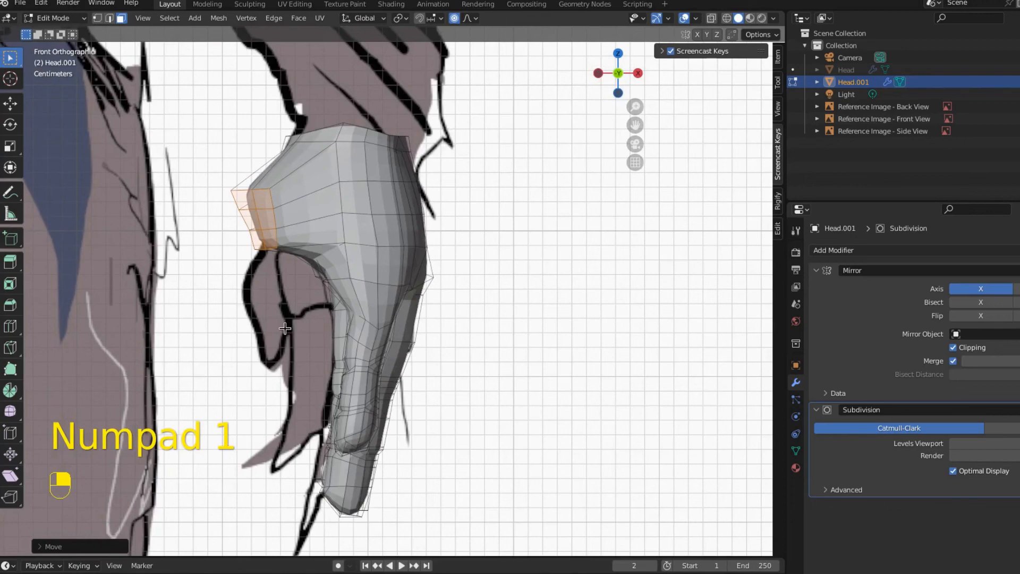
Move the selected palm faces down to the start of the reference thumb and rotate them in front view
key("g")
left_click(289, 373)
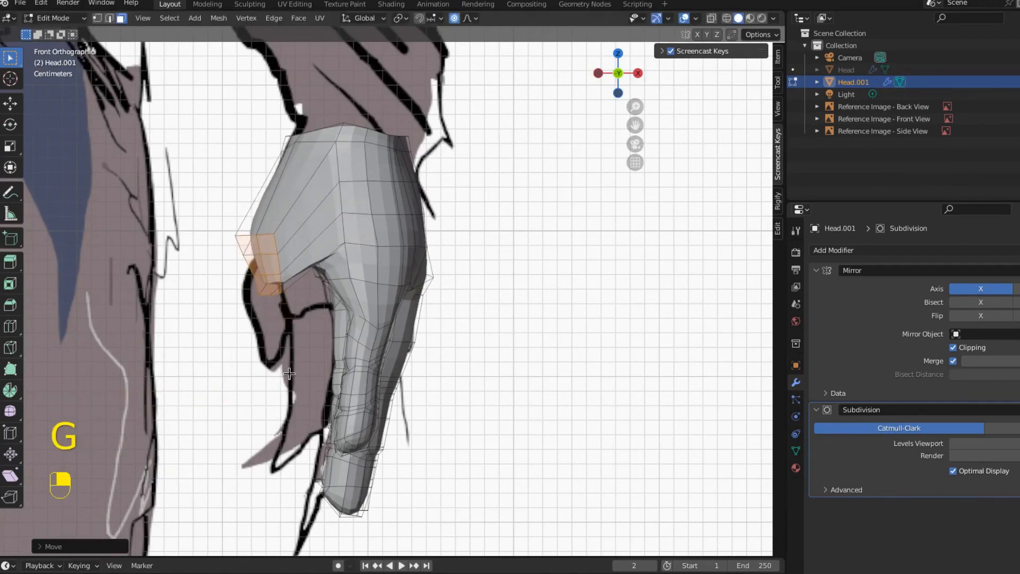
key("r")
left_click(318, 346)
Shape the selected thumb-base faces into a circle with LoopTools
middle_click_drag(329, 340, 409, 264)
middle_click_drag(349, 241, 326, 302)
right_click(327, 302)
mouse_move(327, 303)
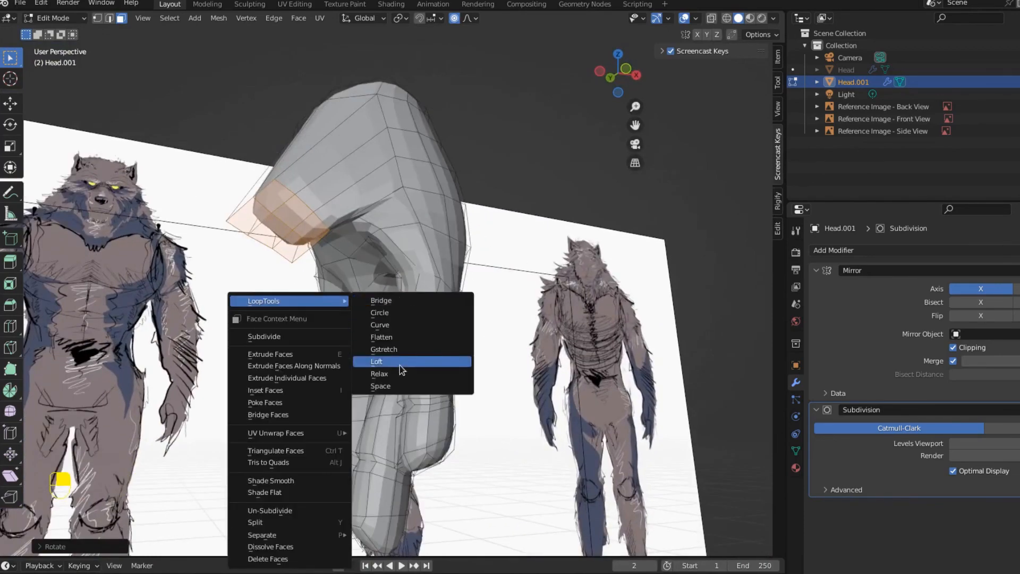
left_click(400, 311)
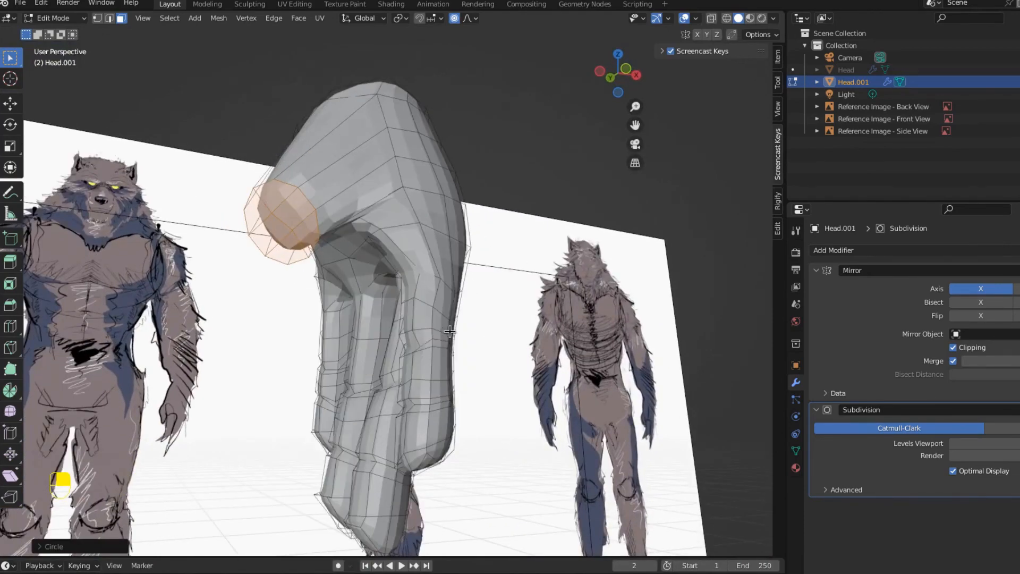
Scale the circular thumb base and rotate it about the global X and Y axes until it faces downward
middle_click_drag(400, 309, 573, 439)
key("s")
key("r")
key("x")
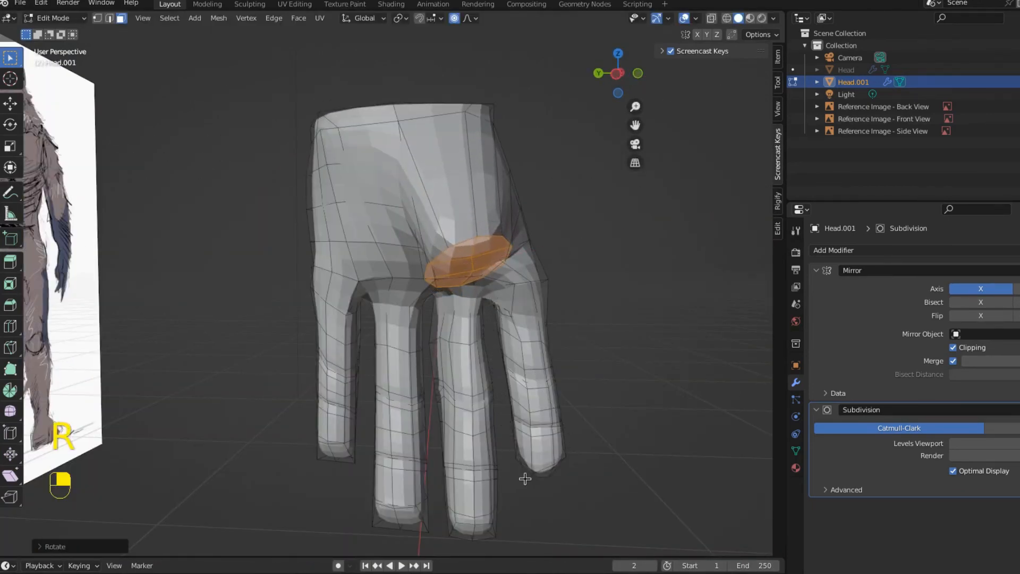
key("y")
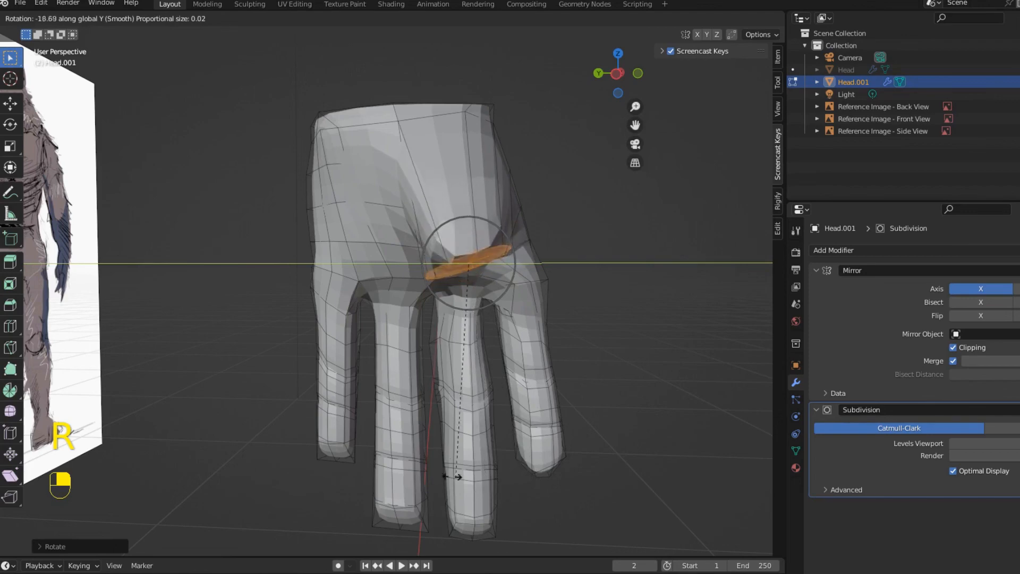
left_click(399, 442)
middle_click_drag(400, 442, 359, 328)
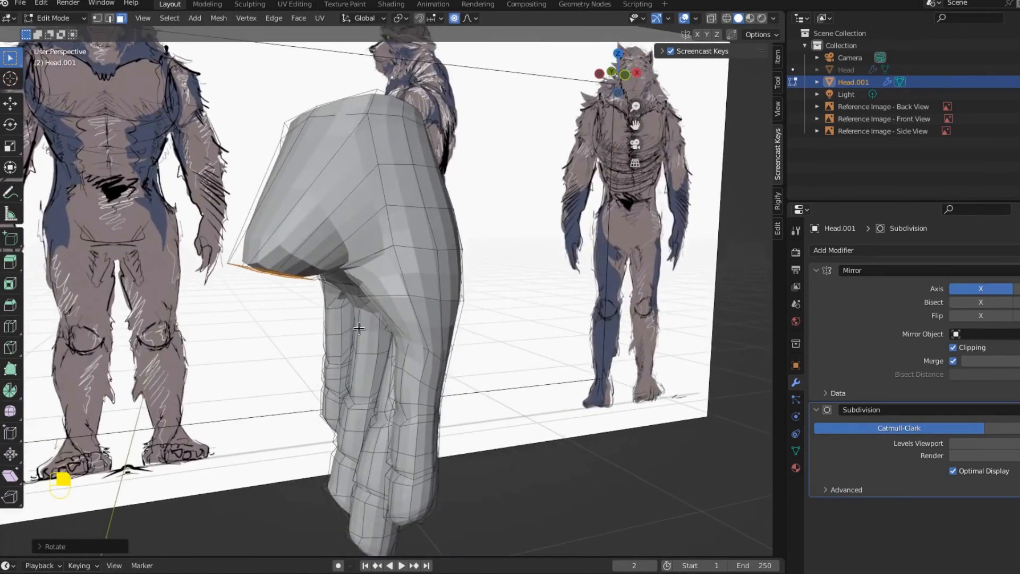
Align the thumb base with the front reference, extrude the first thumb segment downward and scale its end narrower
key("KP_1")
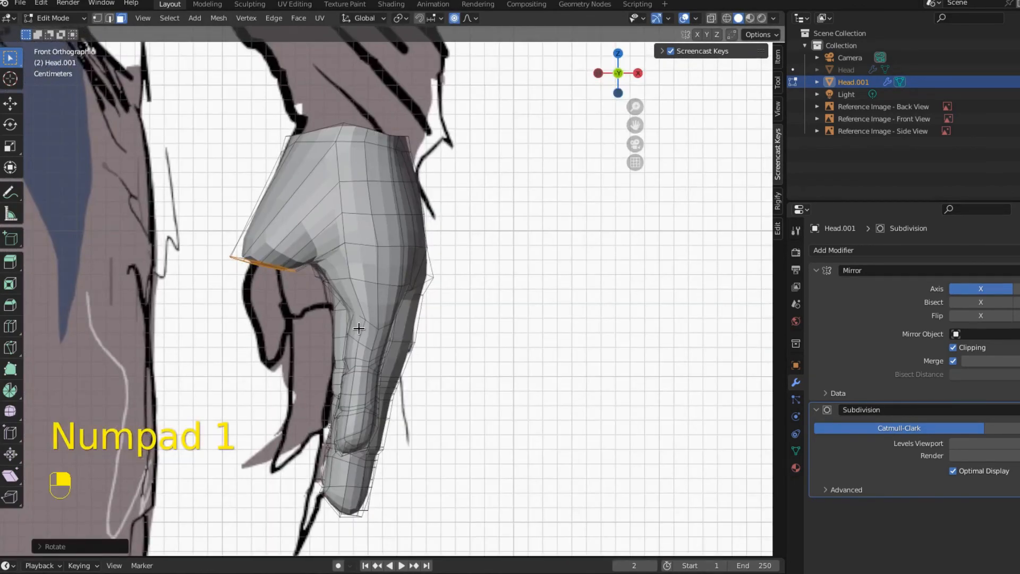
key("g")
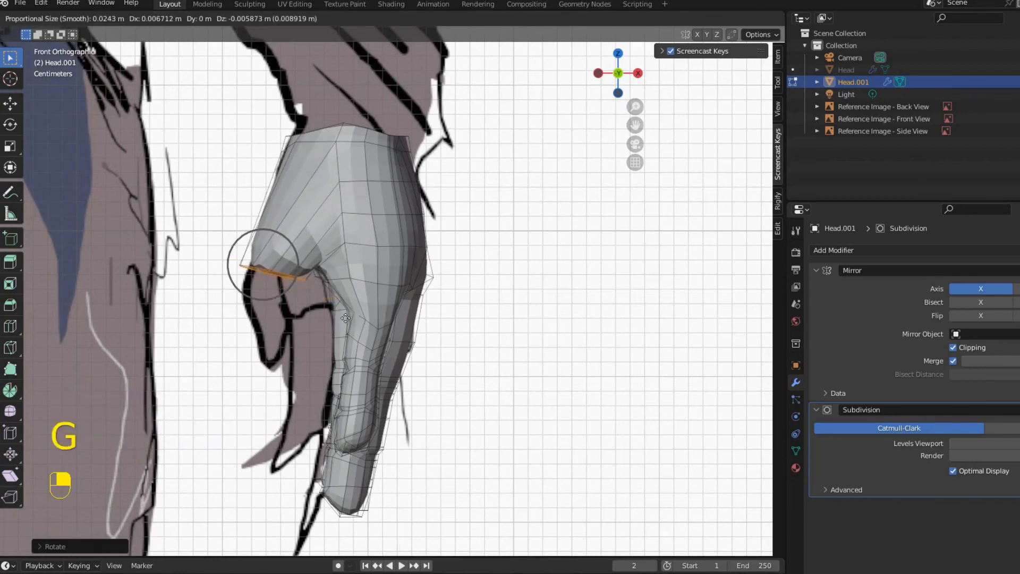
left_click(346, 318)
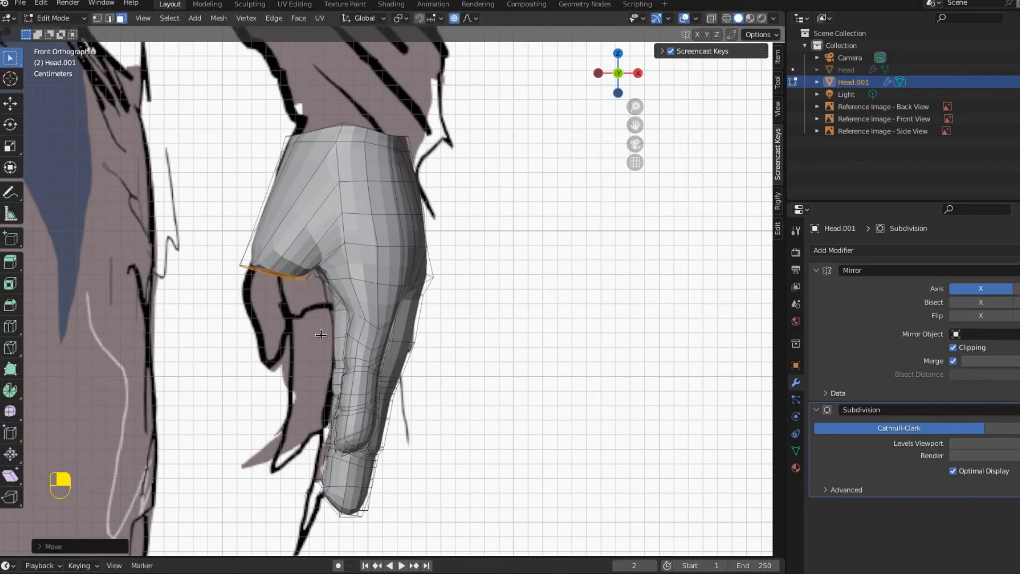
key("e")
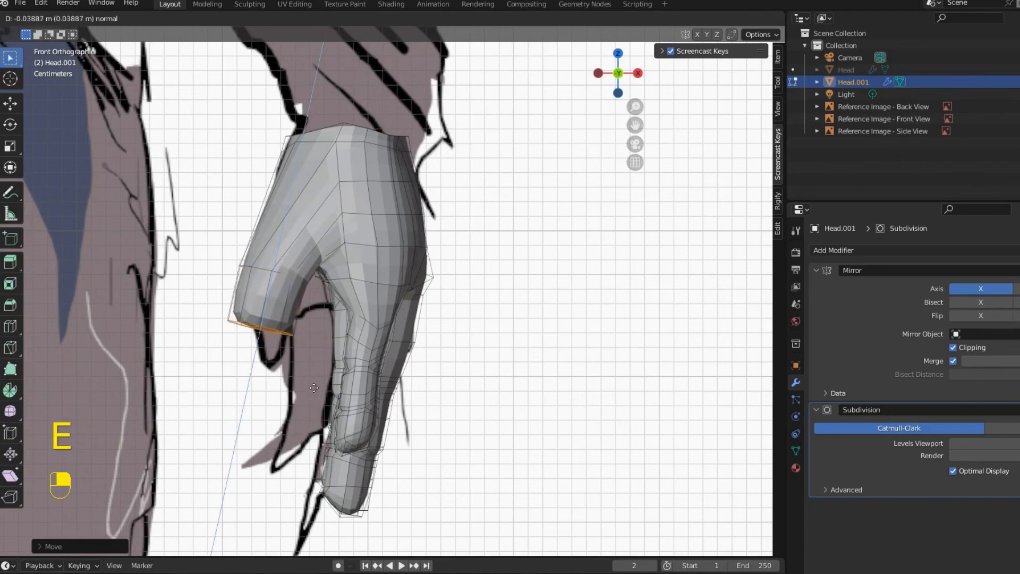
left_click(313, 388)
key("s")
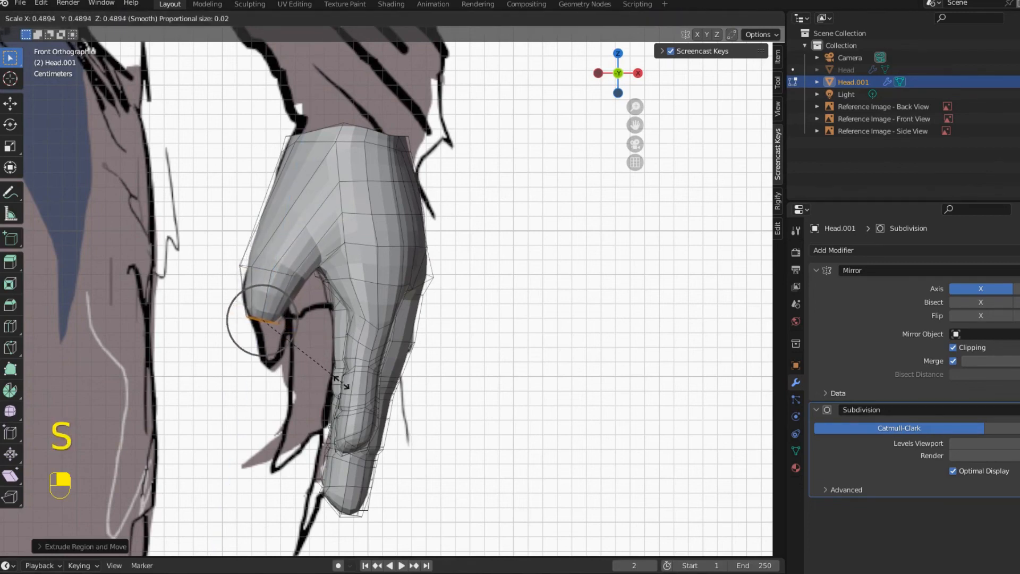
left_click(399, 319)
Extrude the thumb's tip segment, scale its end narrower and move it onto the reference drawing
key("e")
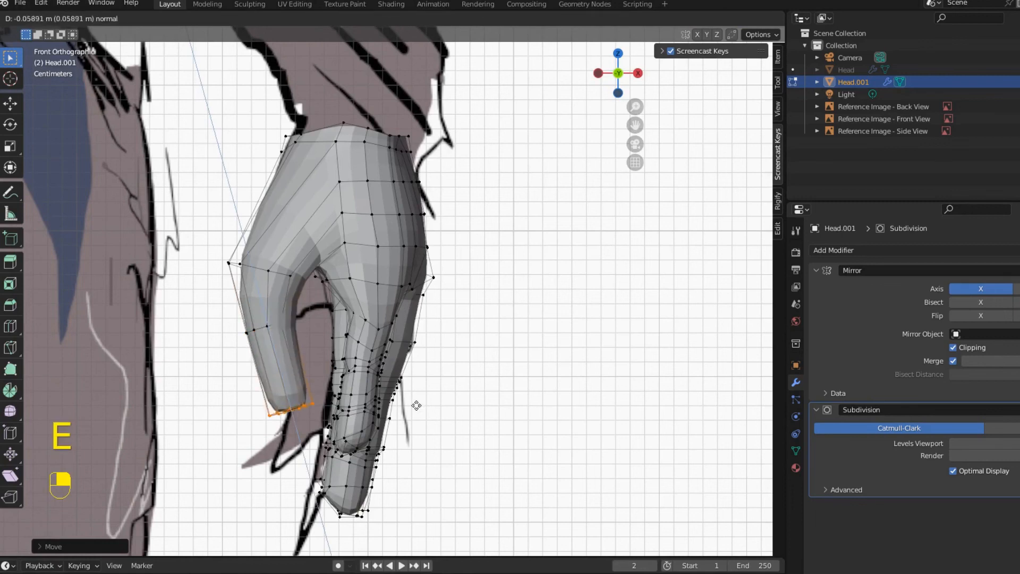
left_click(378, 377)
key("s")
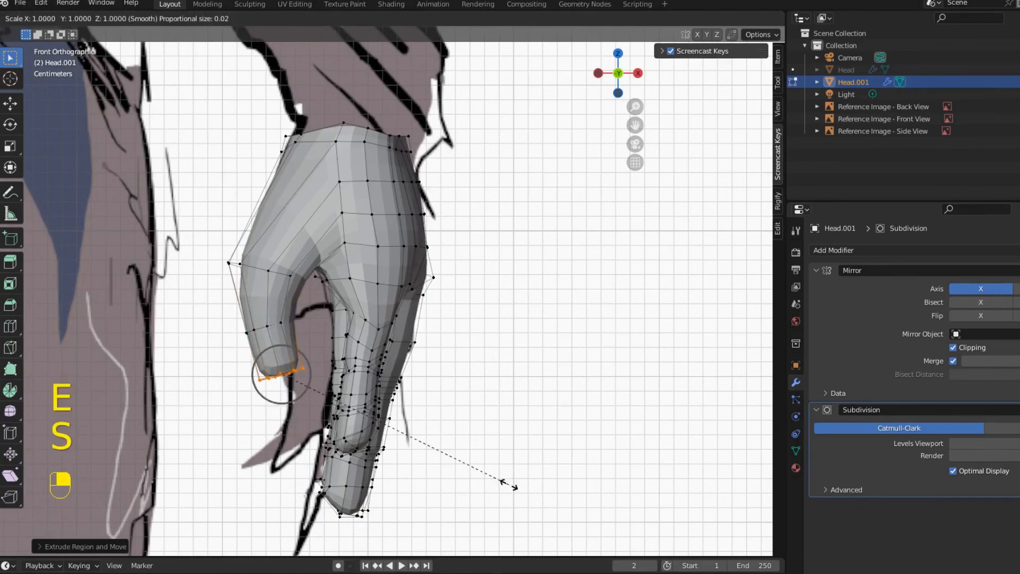
key("g")
left_click(265, 344, "ctrl")
Add loop cuts across the thumb's tip segment, its first segment and the palm section above, and save the file
key("ctrl+r")
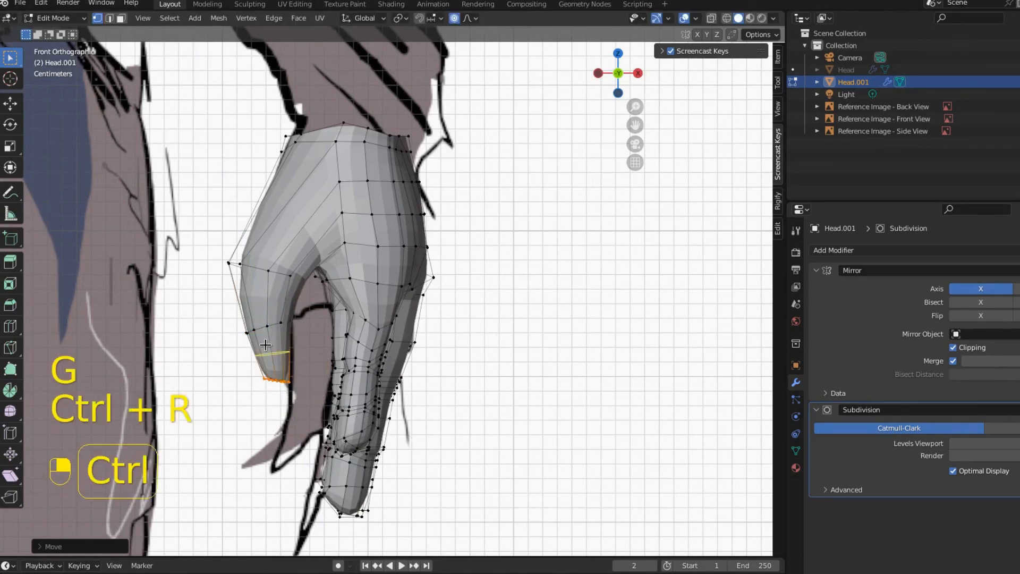
left_click(265, 345)
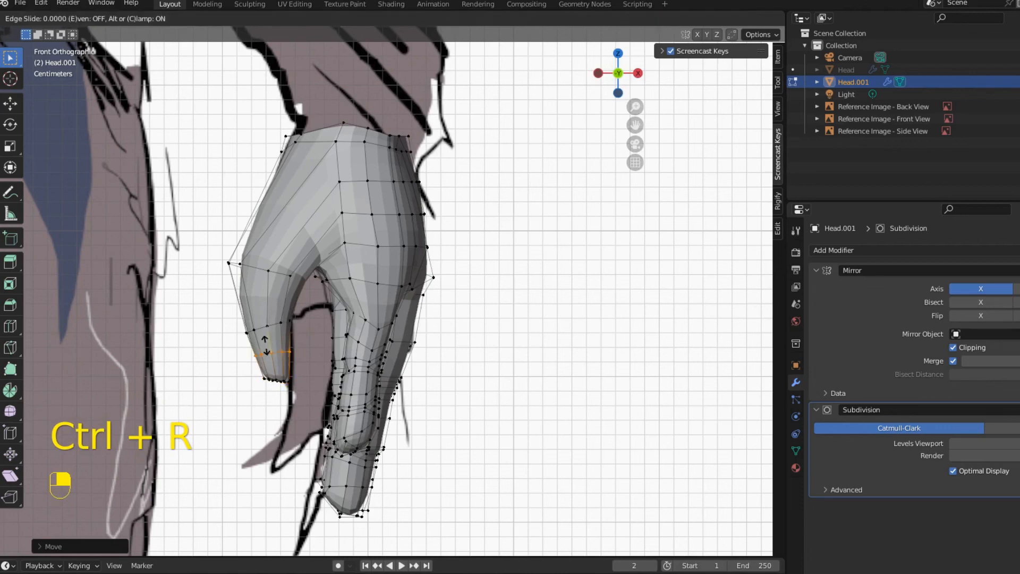
key("Return")
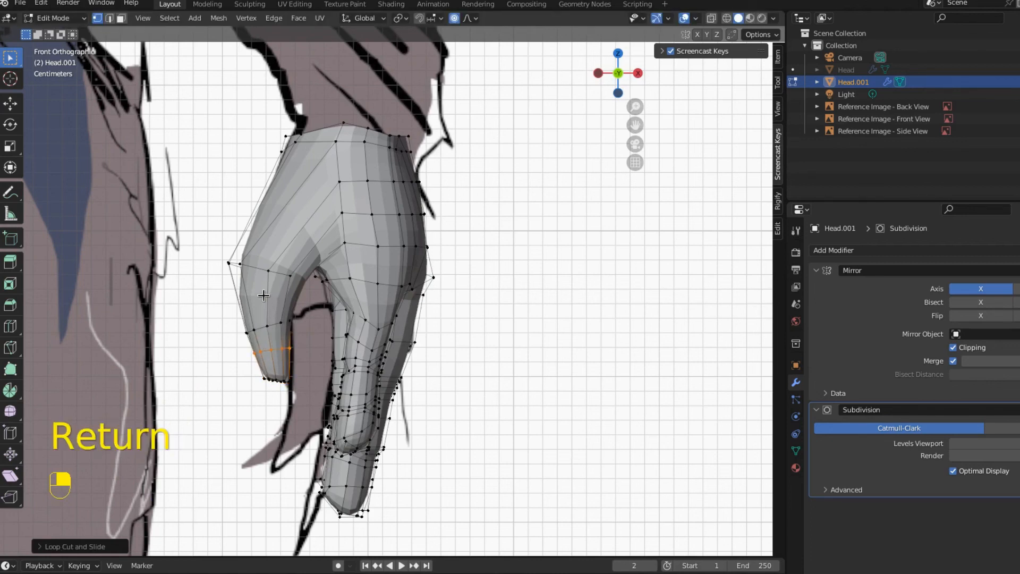
key("ctrl+r")
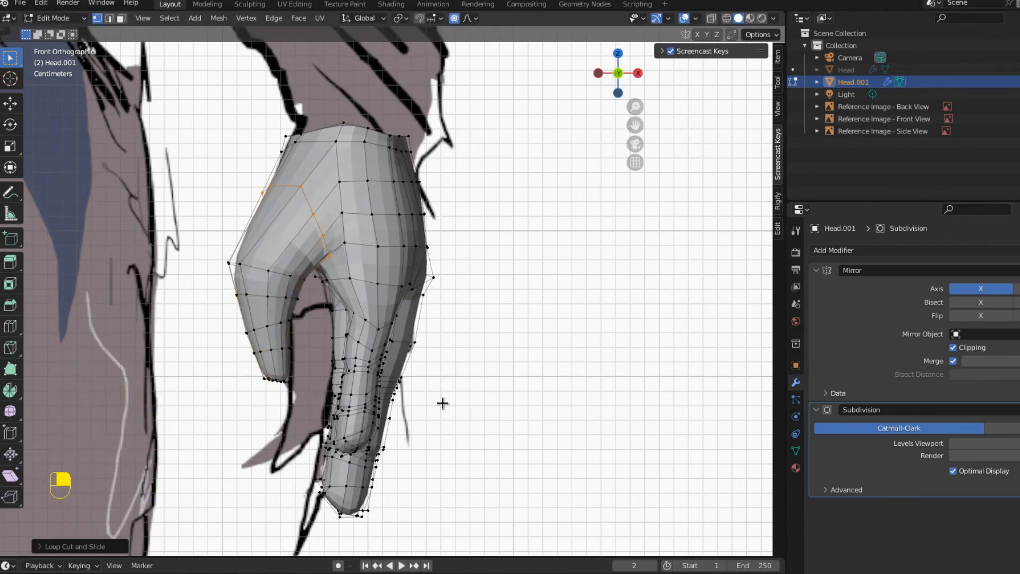
key("ctrl+s")
Bevel the outer edges at the thumb's base and middle knuckles with 2 segments
middle_click_drag(439, 403, 232, 310)
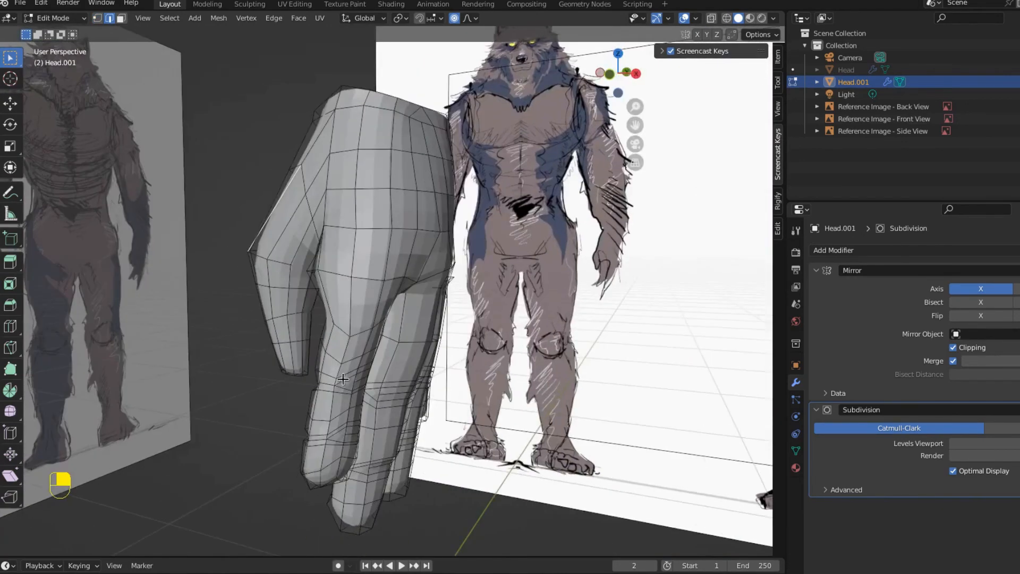
middle_click_drag(301, 313, 259, 284)
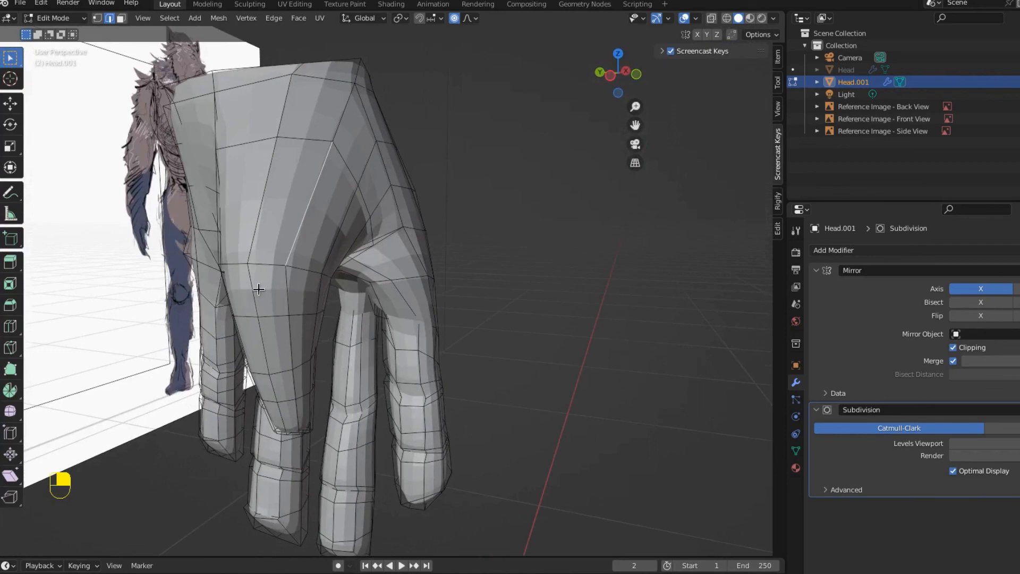
left_click(236, 264)
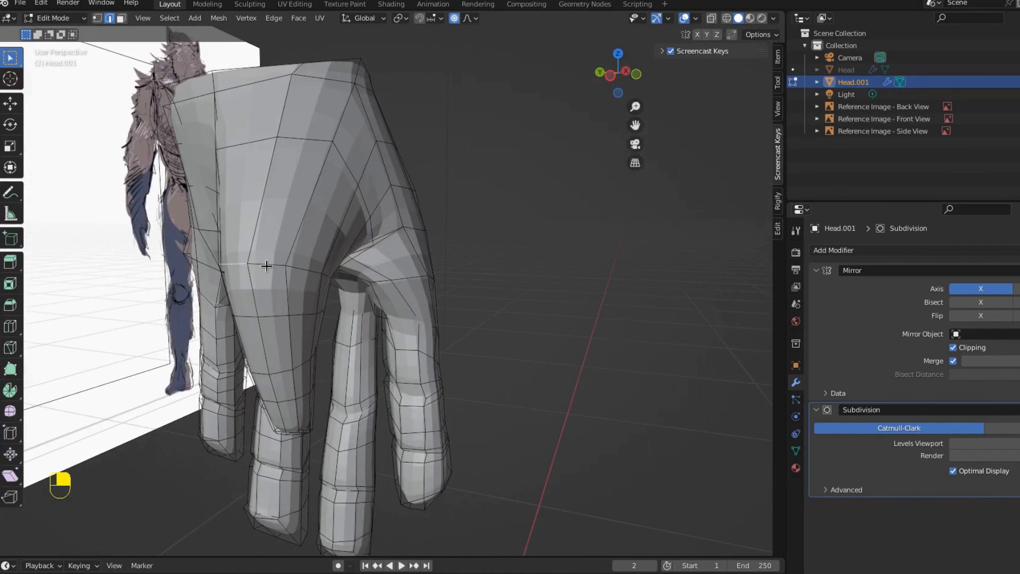
left_click(261, 374, "shift")
key("ctrl+b")
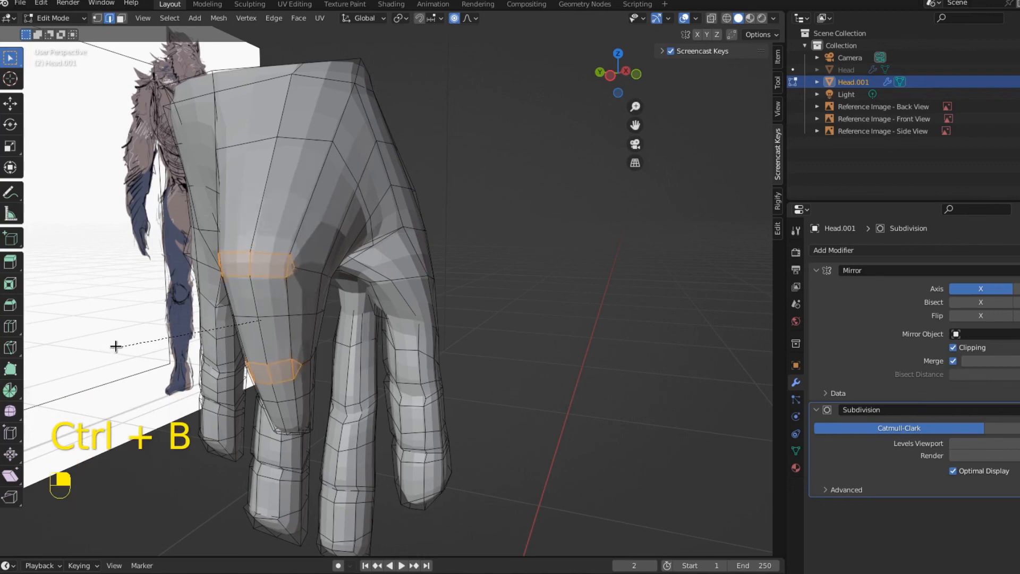
left_click(112, 346)
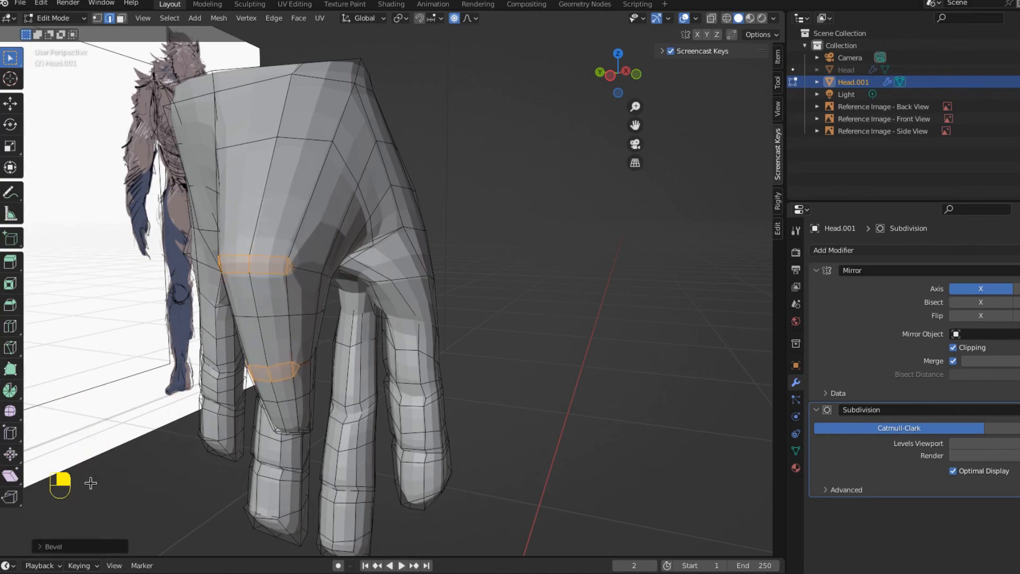
left_click(39, 548)
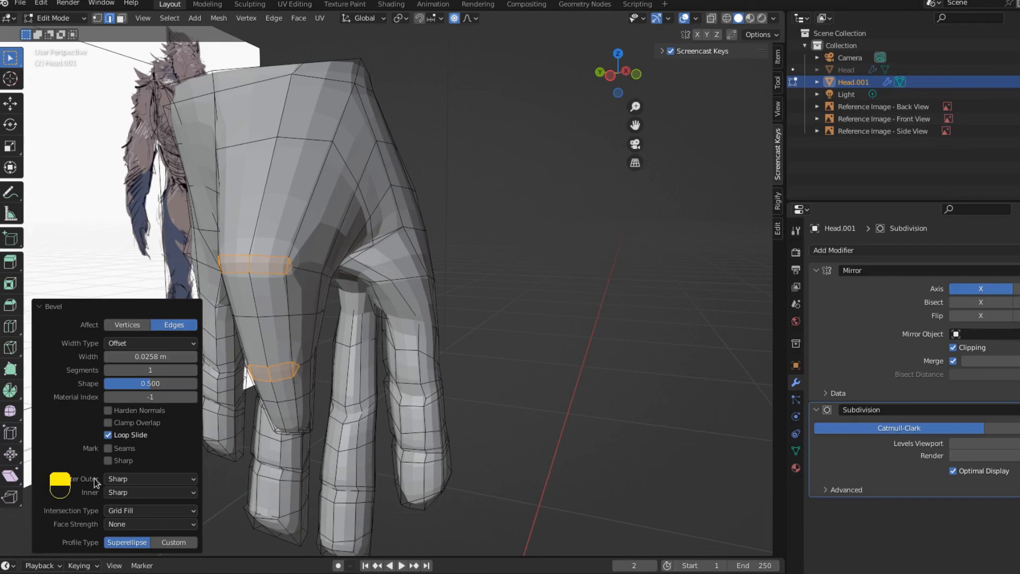
left_click(195, 369)
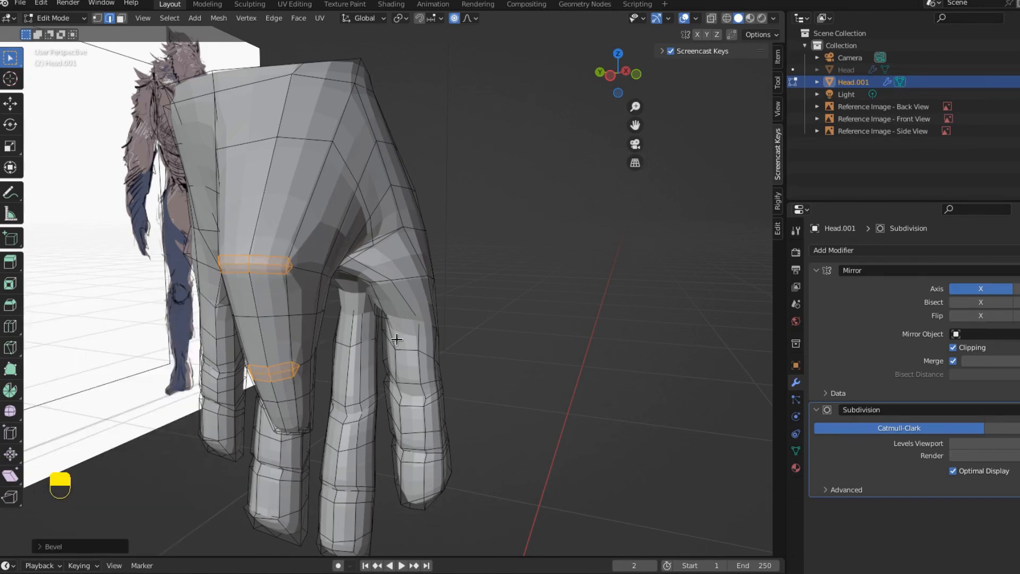
On the thumb's palm-facing side, merge the bevel's end vertex at both knuckles into the neighbouring loop vertex
middle_click_drag(396, 339, 343, 340)
scroll(309, 321, "up", 4)
middle_click_drag(289, 321, 366, 323, "shift")
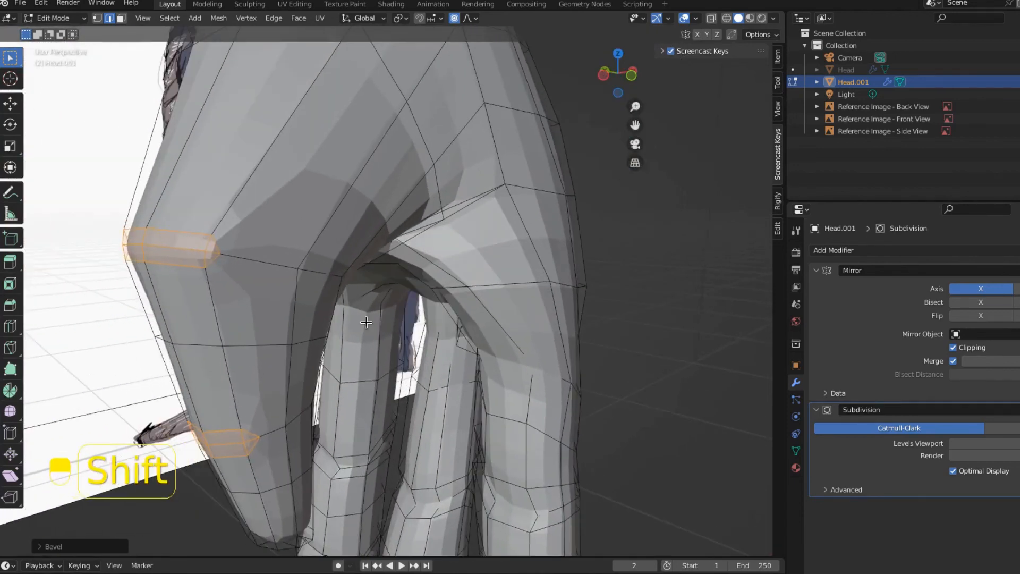
left_click(97, 19)
left_click(219, 253)
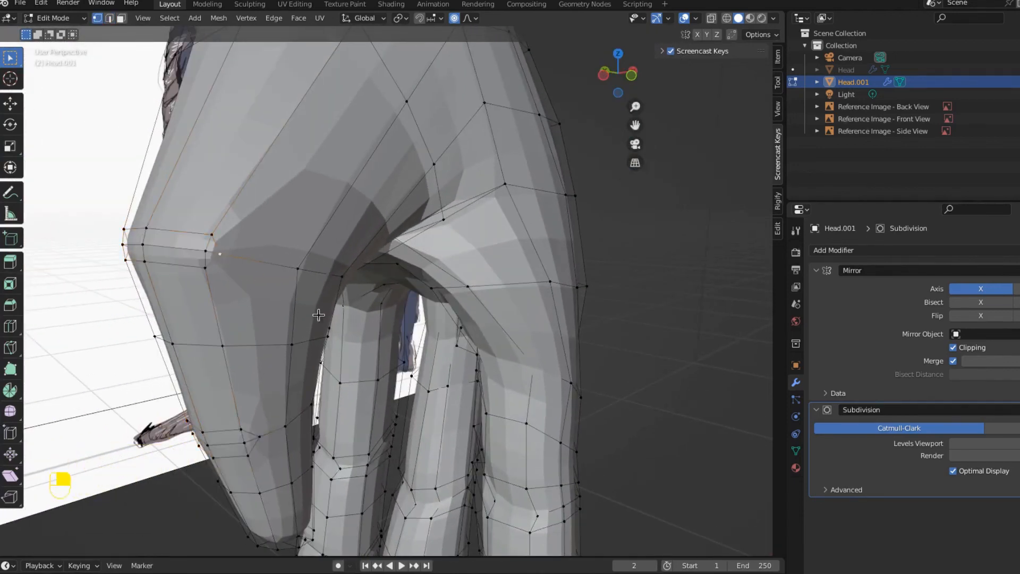
left_click(308, 298, "shift")
key("m")
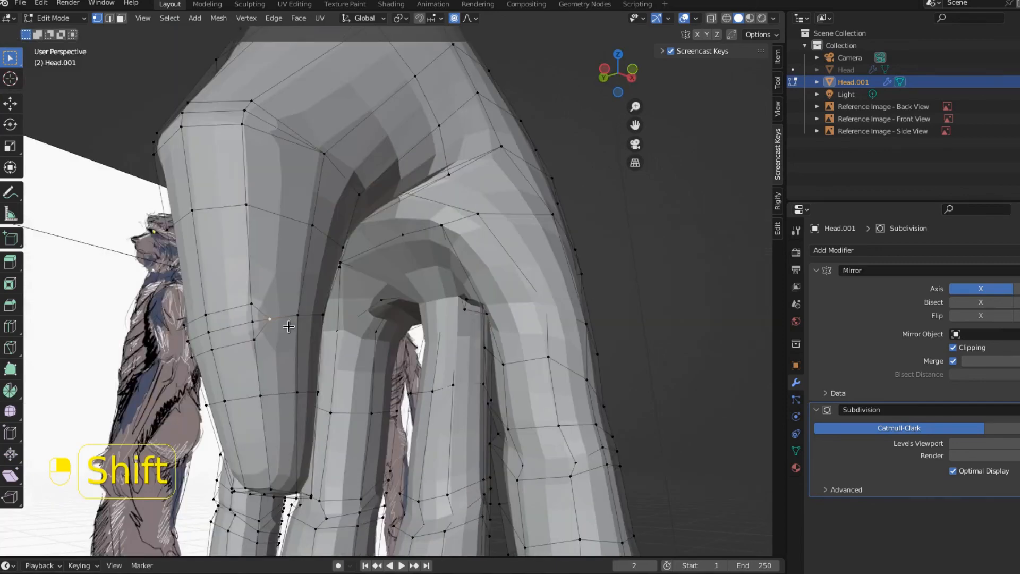
key("m")
left_click(308, 335)
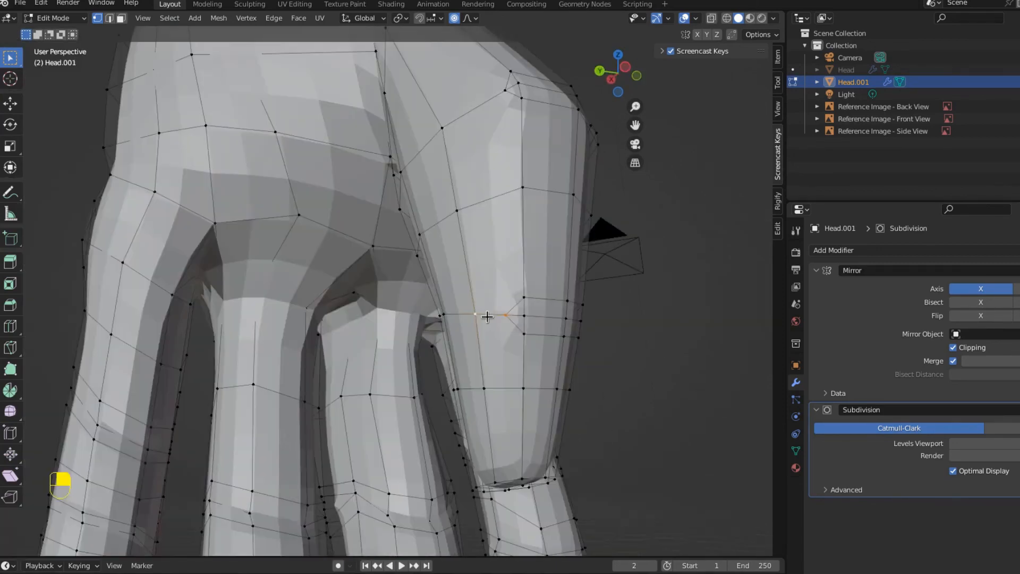
On the thumb's opposite side, merge the bevel end vertices at the middle and base knuckles into the adjacent loop vertices
key("m")
left_click(486, 318)
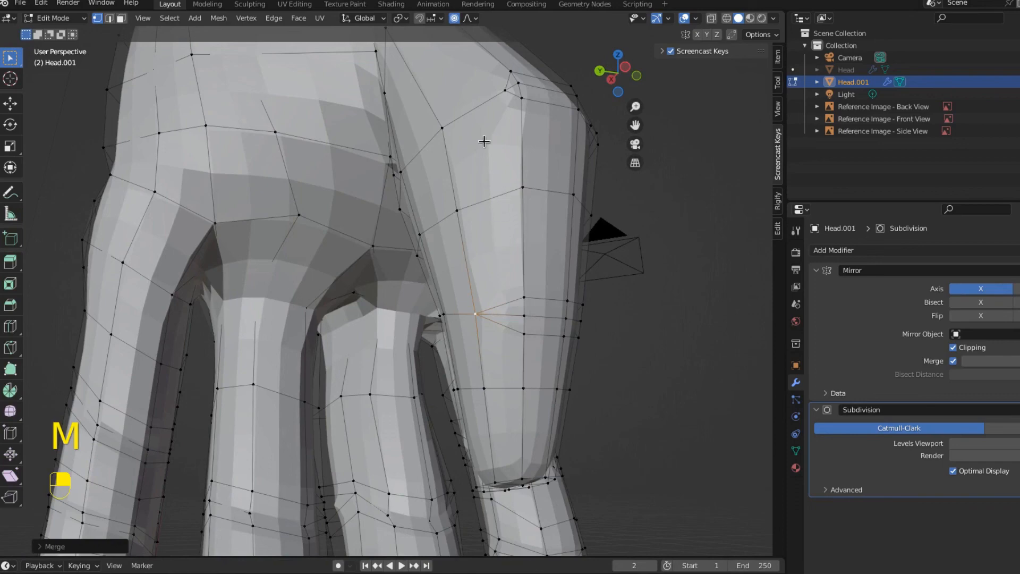
left_click(504, 89, "shift")
key("m")
left_click(525, 175)
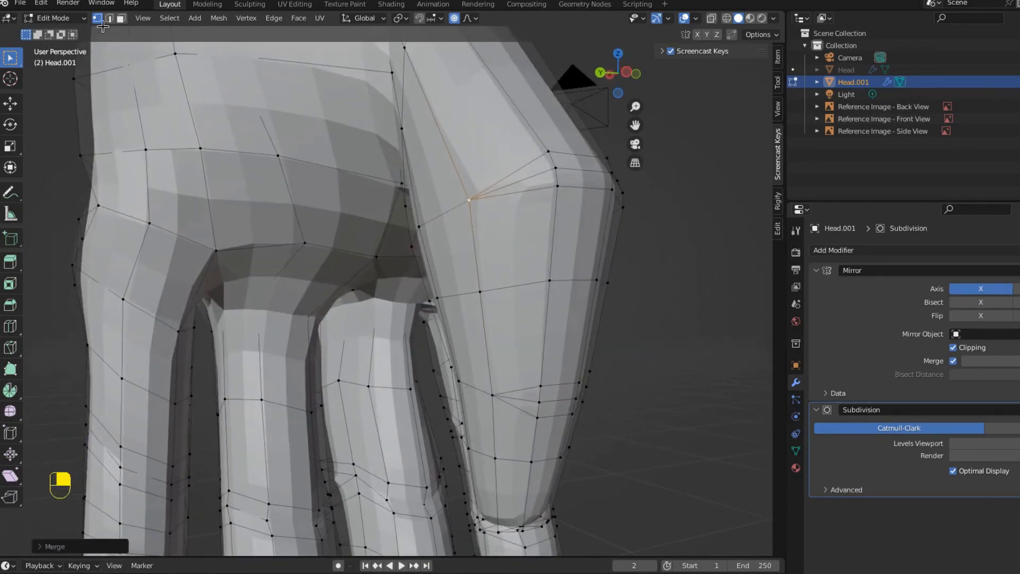
Dissolve the middle edges running into the merged vertices at the base and middle knuckles on both sides of the thumb
left_click(109, 18)
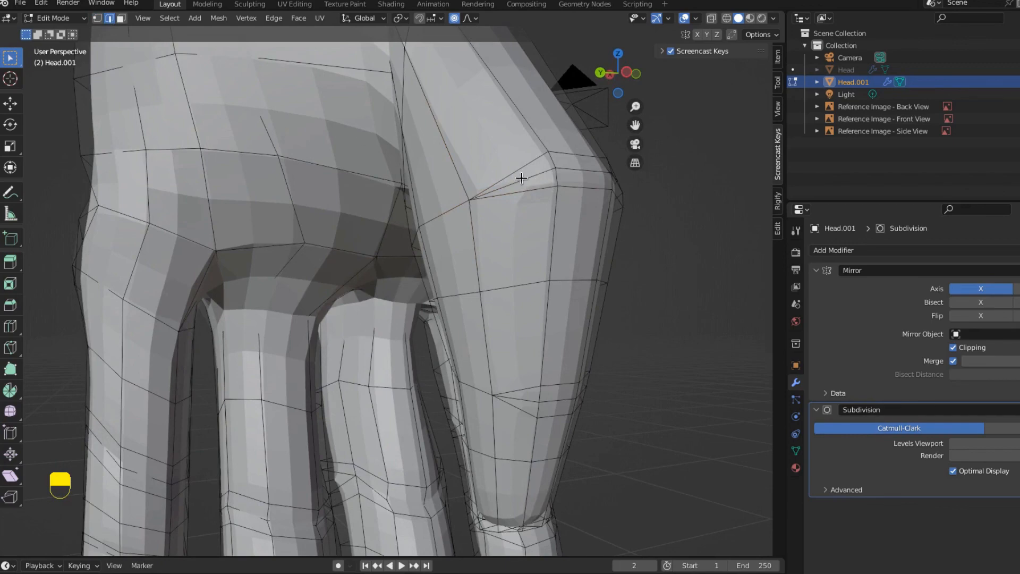
left_click(522, 178)
left_click(510, 397, "shift")
middle_click_drag(549, 349, 285, 346)
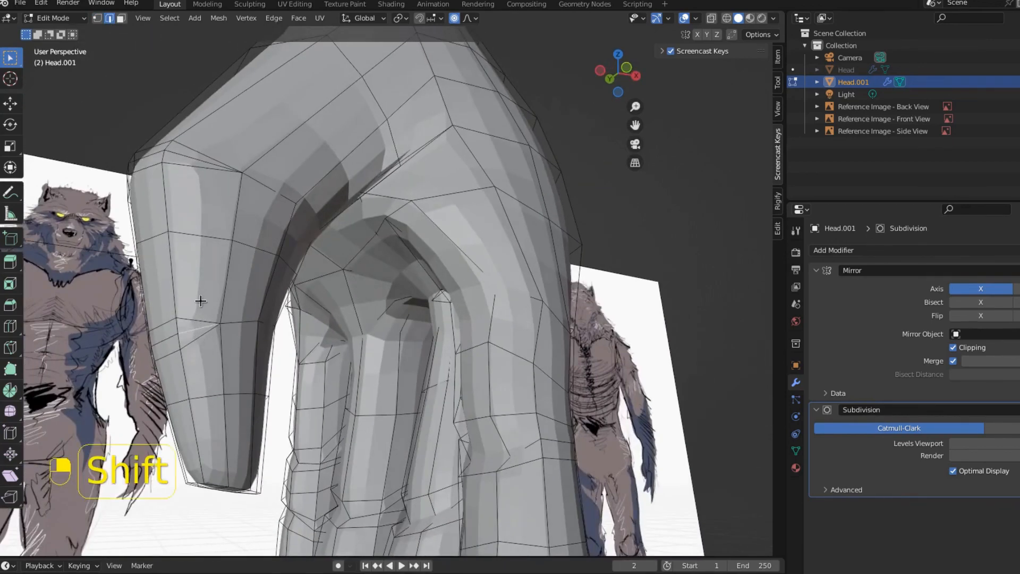
right_click(240, 228)
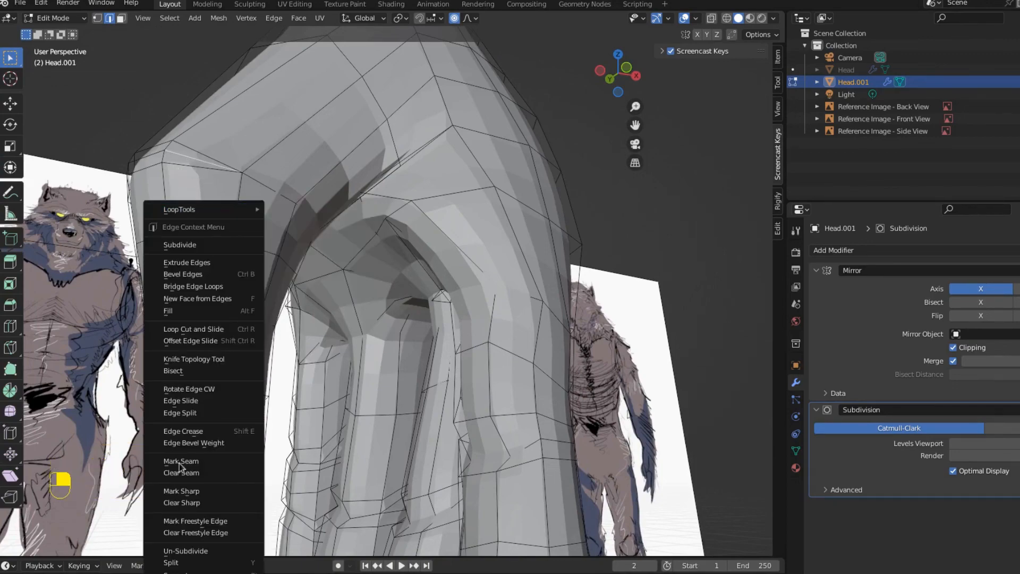
left_click(225, 573)
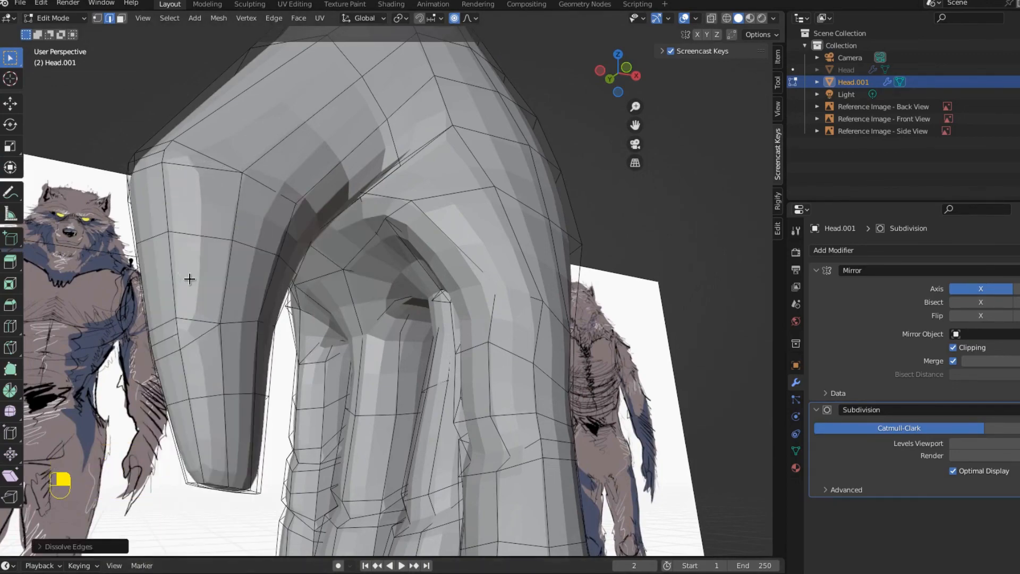
middle_click_drag(189, 279, 198, 307)
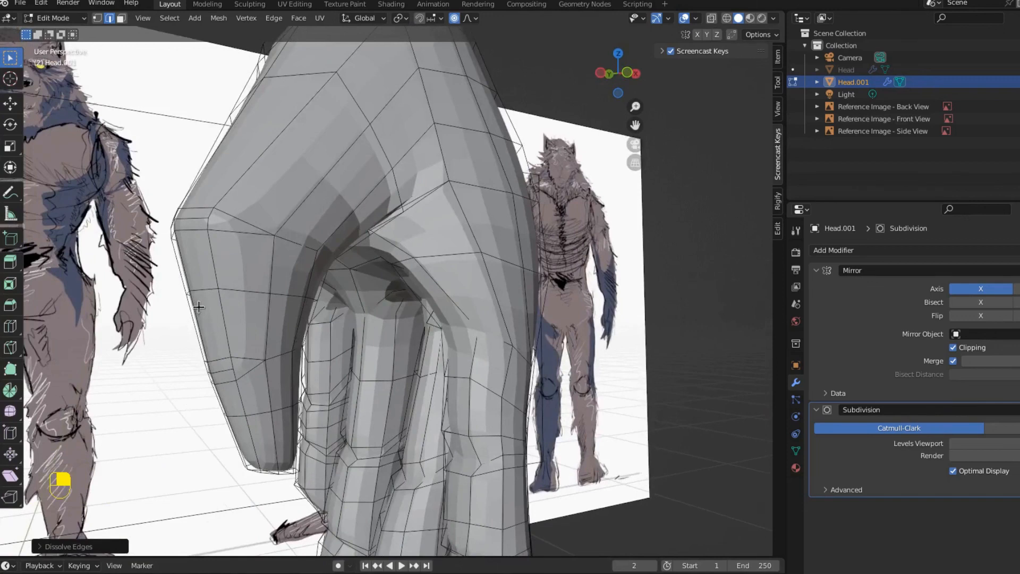
Save the file and add supporting loop cuts on both sides of the thumb's base and middle knuckles
key("ctrl+s")
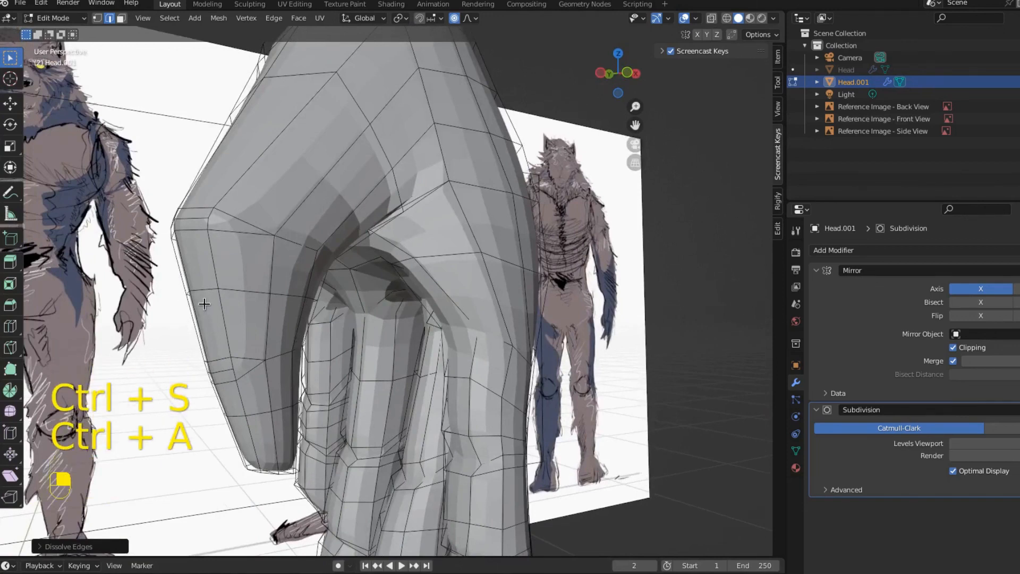
key("ctrl+r")
left_click(239, 278)
left_click(247, 327)
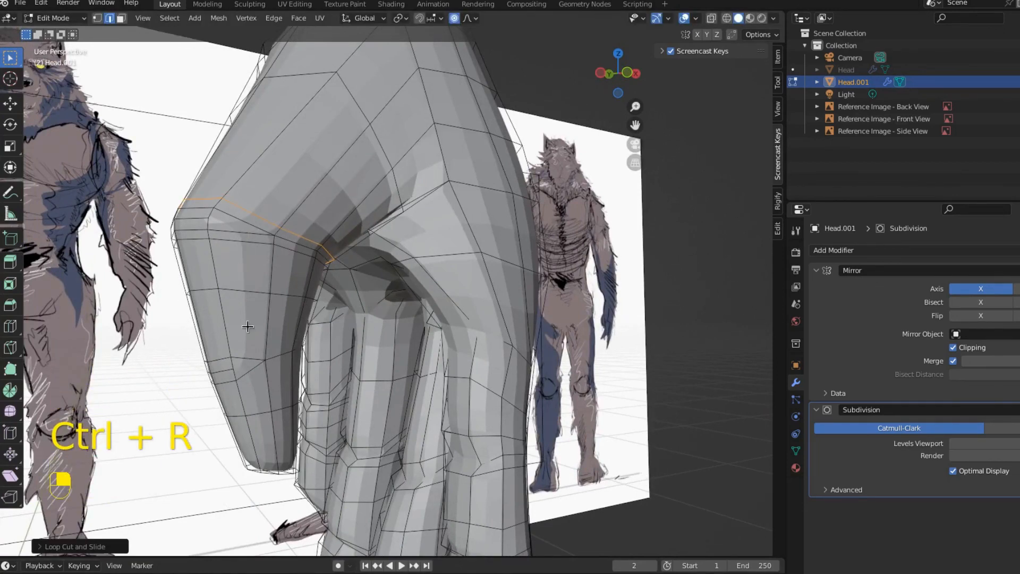
key("ctrl+r")
left_click(266, 346)
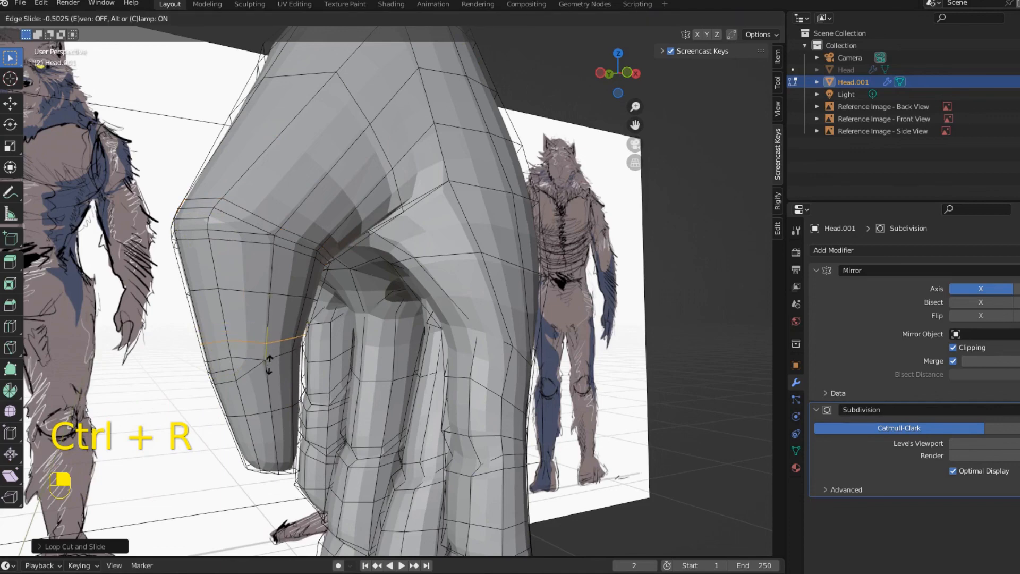
left_click(272, 370)
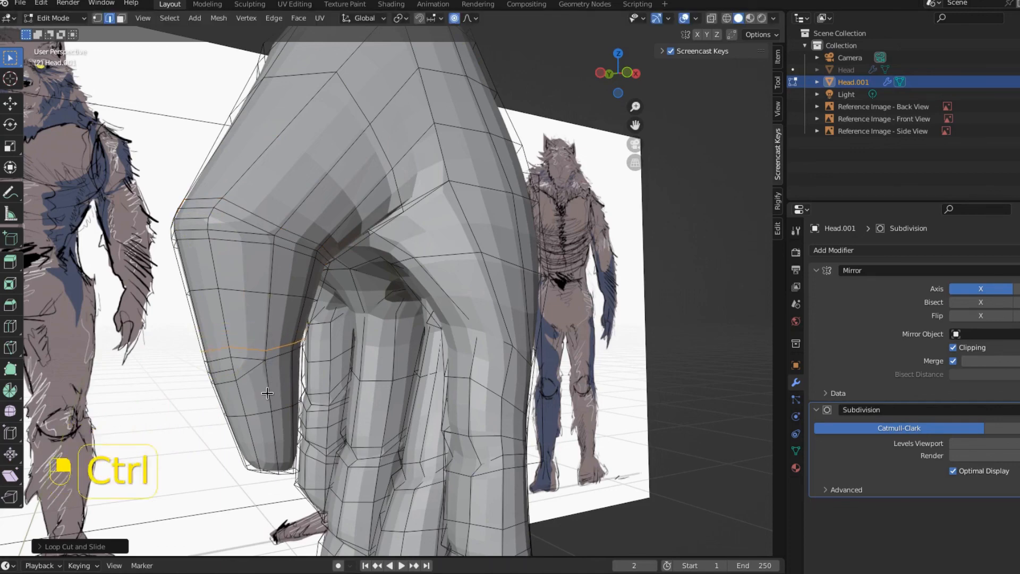
key("ctrl+r")
left_click(265, 378)
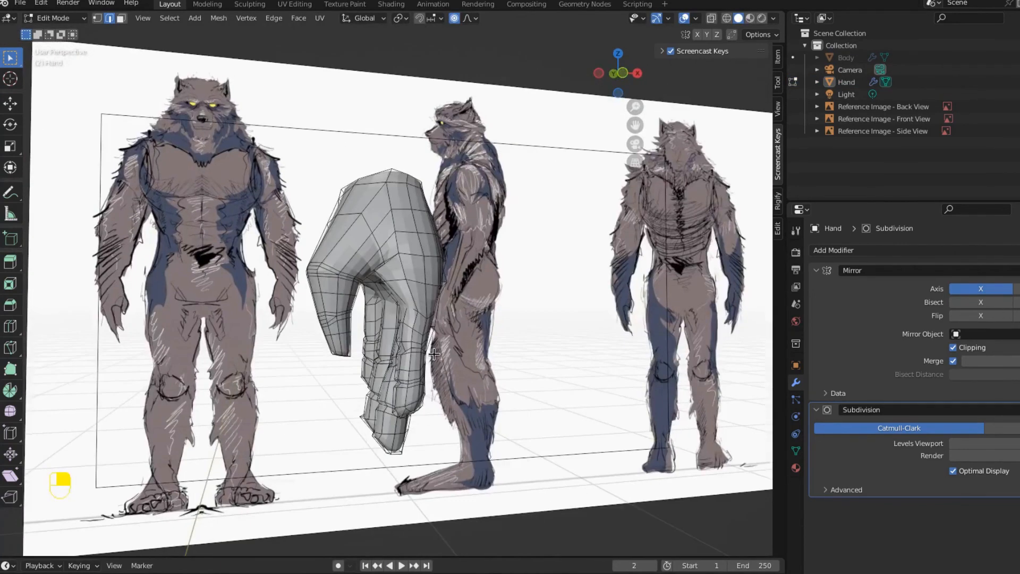
Leave Edit Mode on the hand and unhide the Body object
key("Tab")
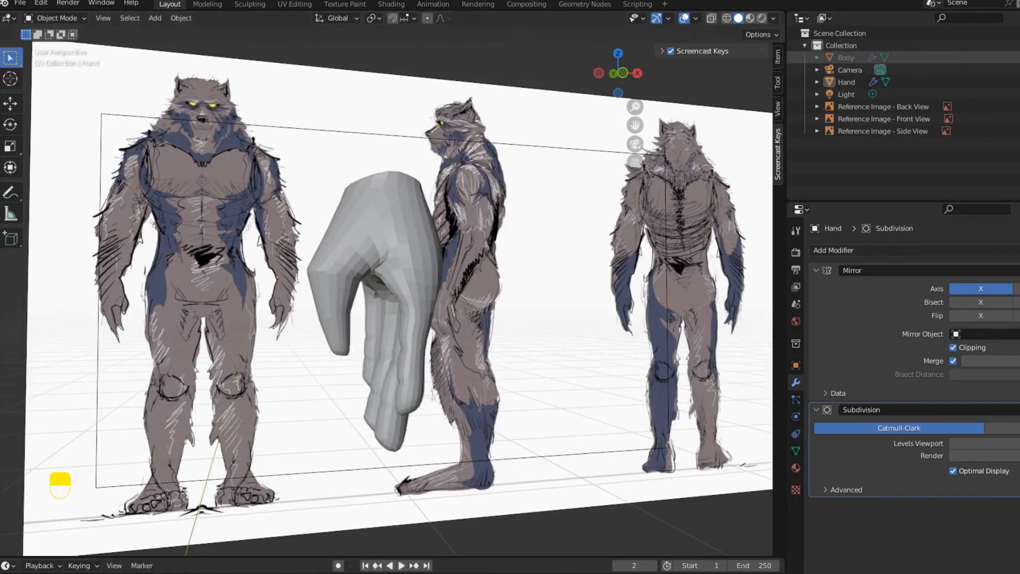
left_click(1019, 58)
middle_click_drag(531, 234, 412, 228)
Join the Hand object into the Body object, keeping Body as the active object, and deselect it
left_click(389, 248)
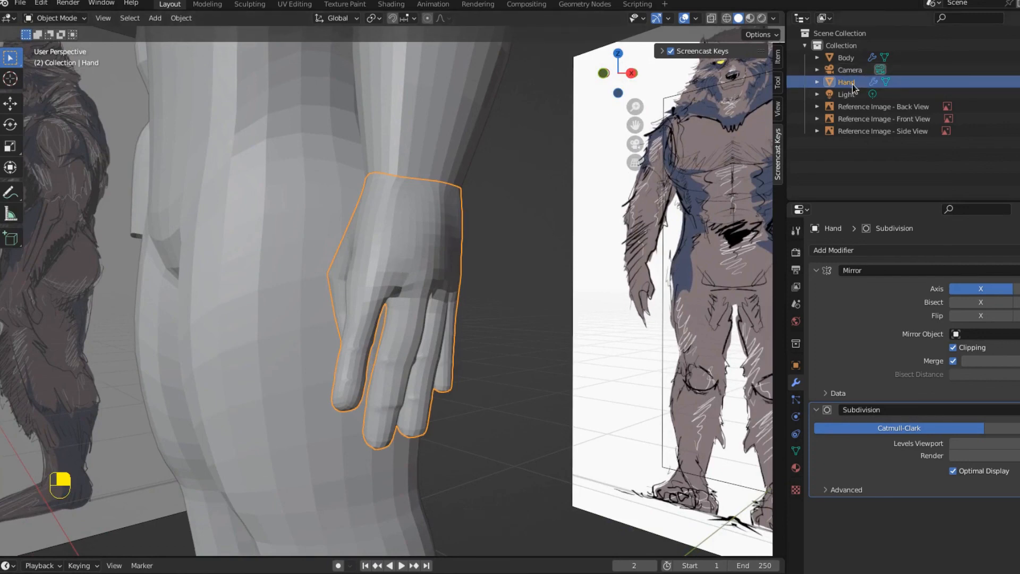
left_click(420, 127, "shift")
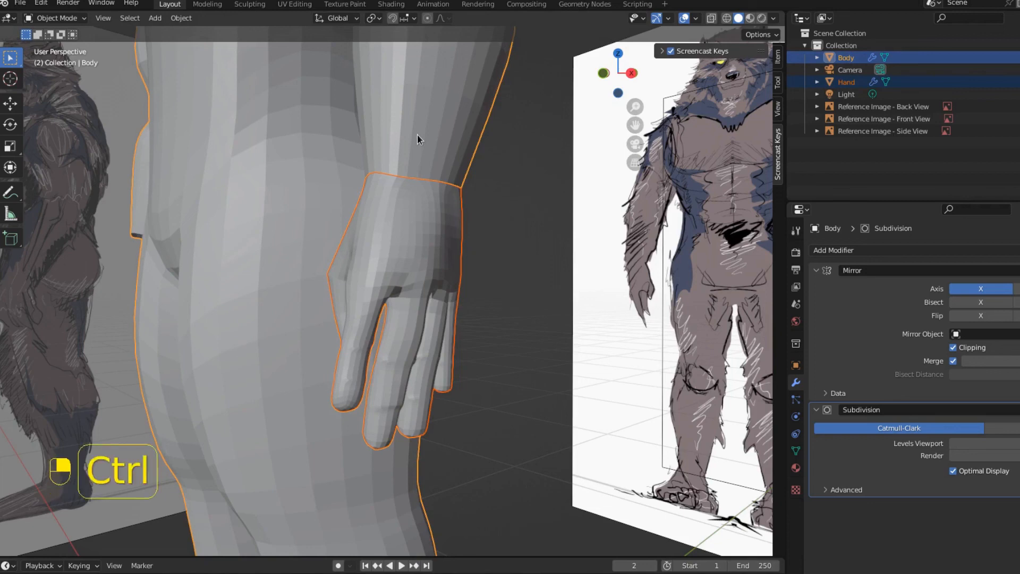
key("ctrl+j")
key("ctrl+k")
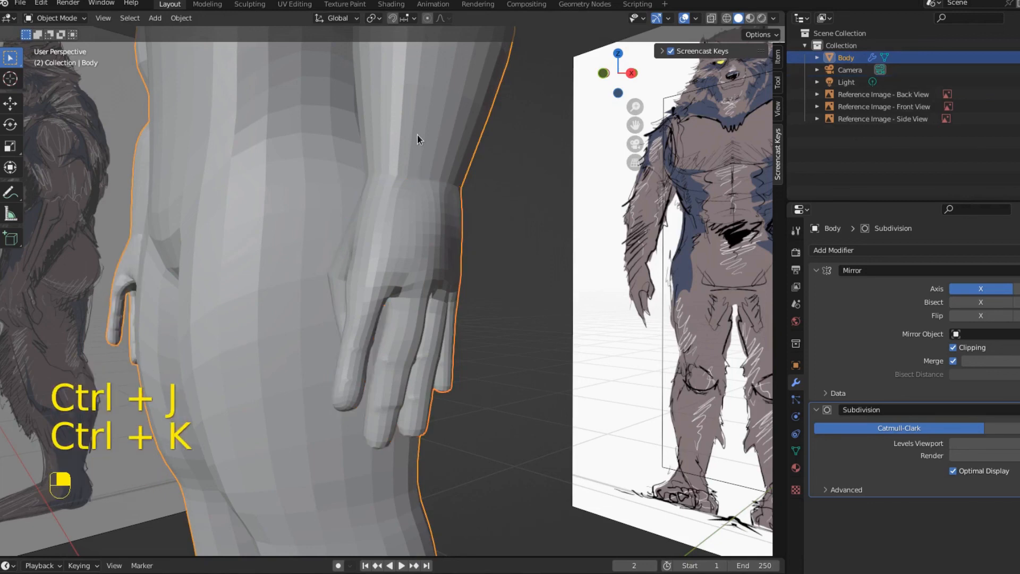
key("Return")
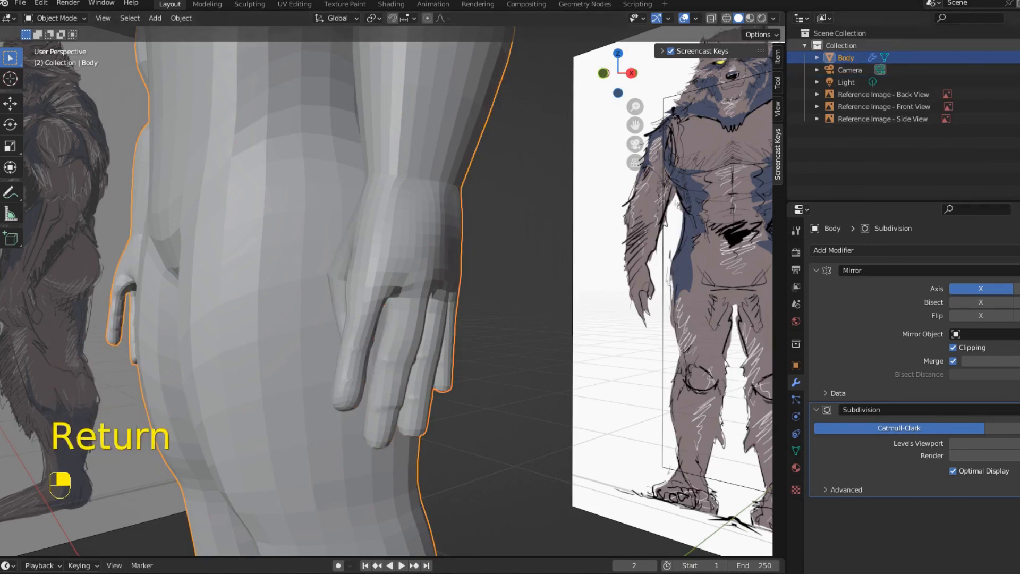
left_click(518, 239)
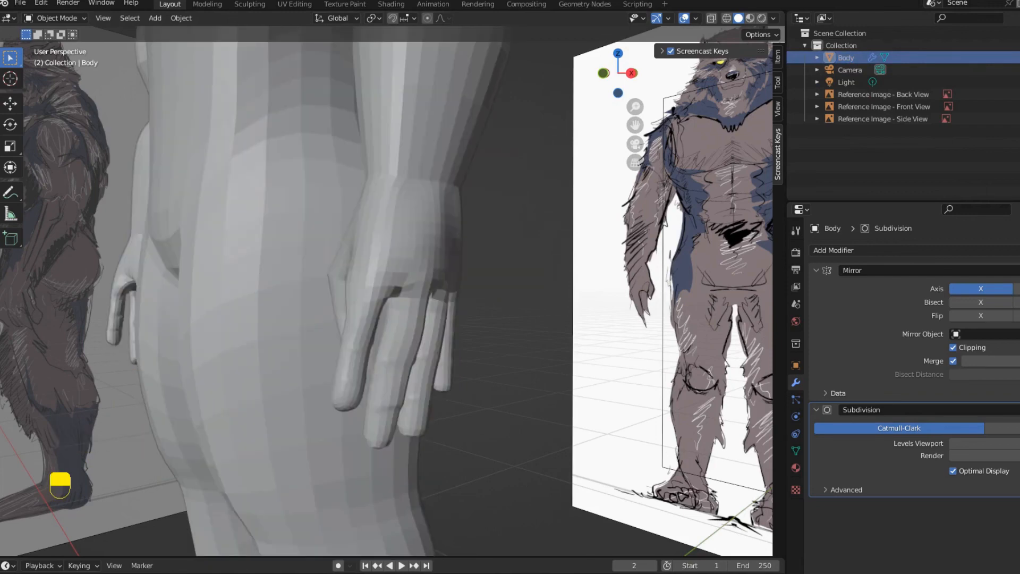
Select all of the Body mesh's vertices at the wrist seam and elsewhere, and merge them by distance
scroll(379, 171, "up", 2)
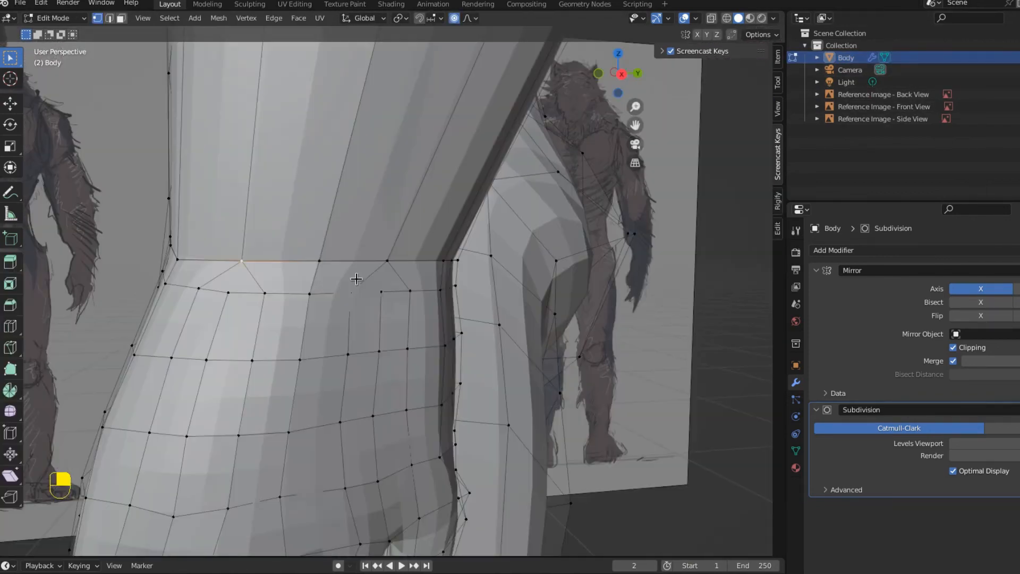
scroll(313, 300, "up", 3)
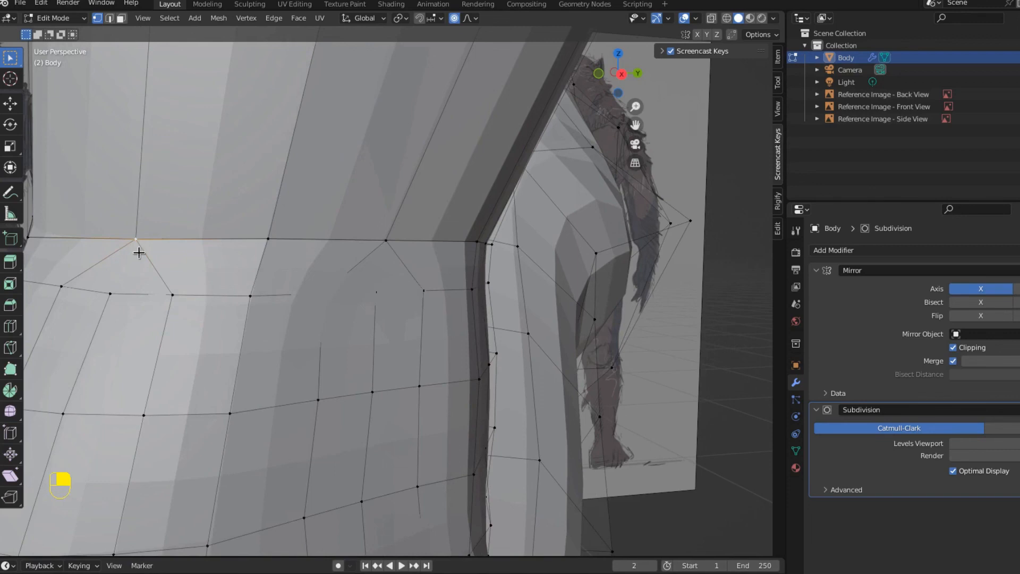
key("a")
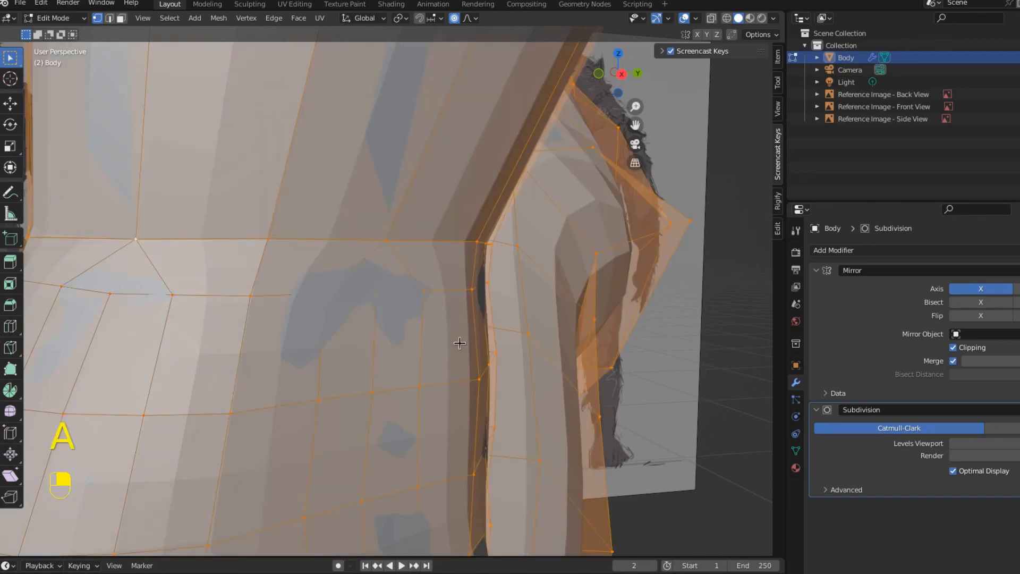
key("m")
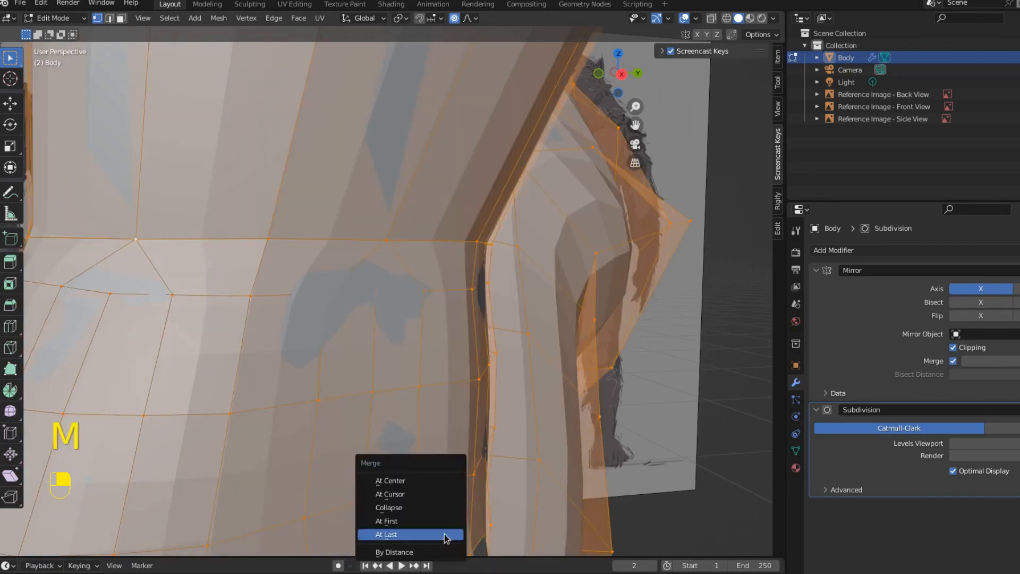
left_click(422, 553)
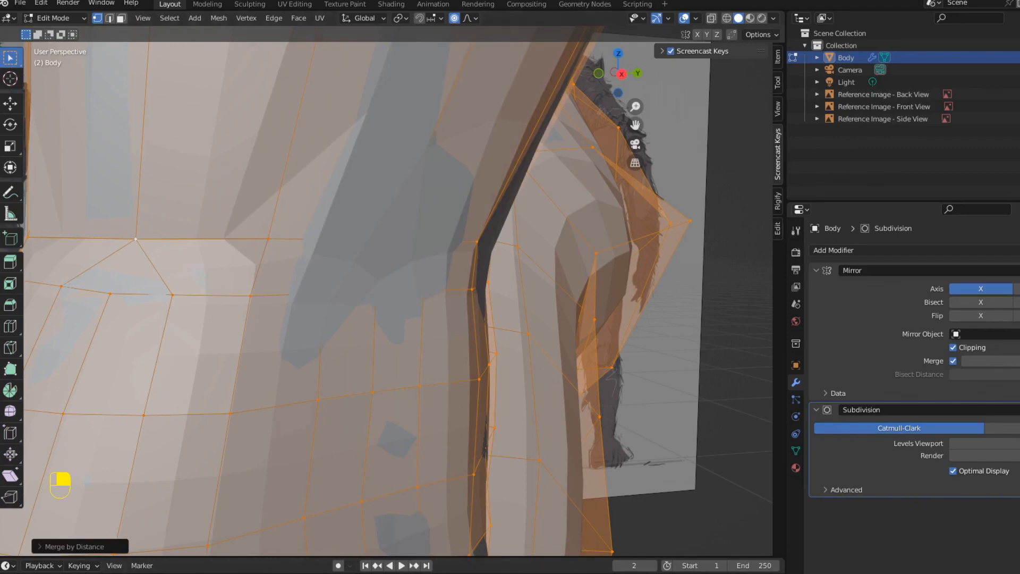